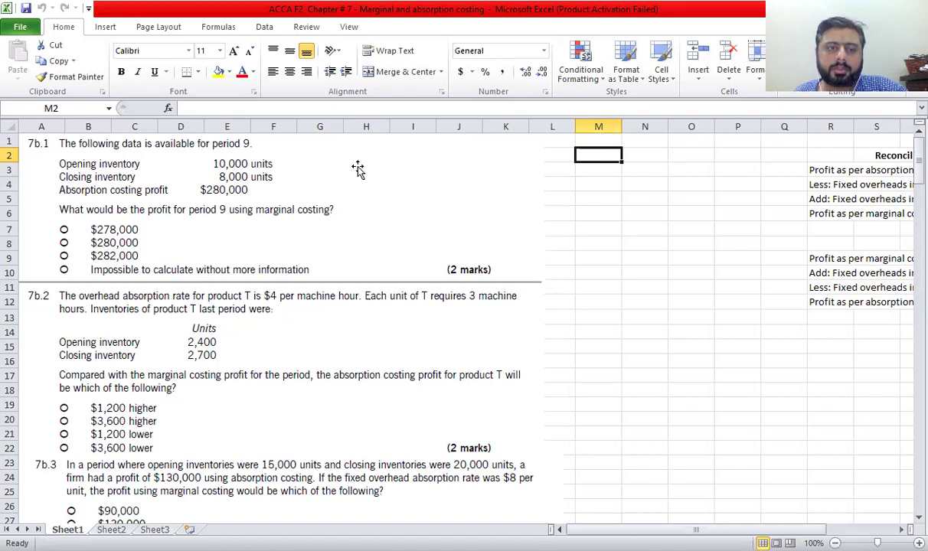
# Examine the two profit reconciliation formats in R1:X13, covering absorption to marginal costing and the reverse.
pyautogui.moveTo(689, 529); pyautogui.dragTo(796, 529)
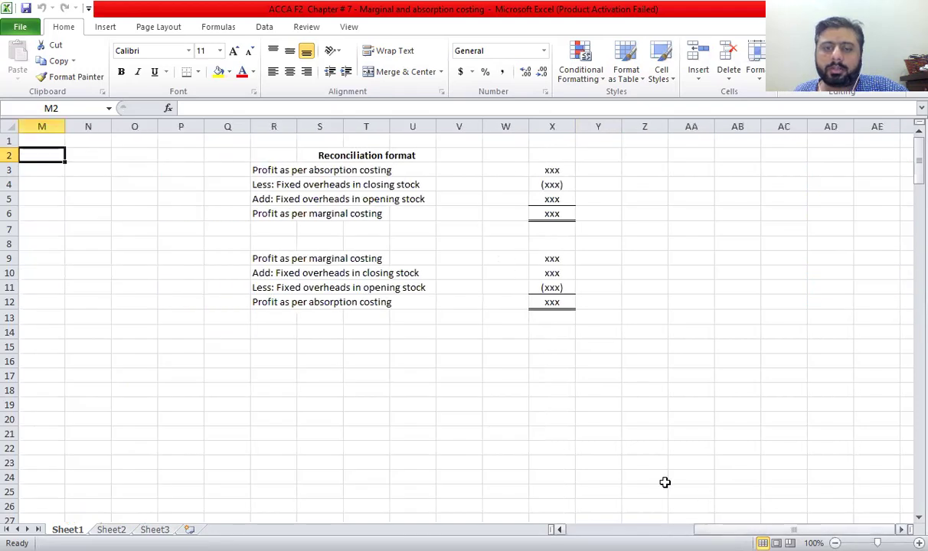
pyautogui.click(266, 142)
pyautogui.moveTo(266, 143); pyautogui.dragTo(576, 318)
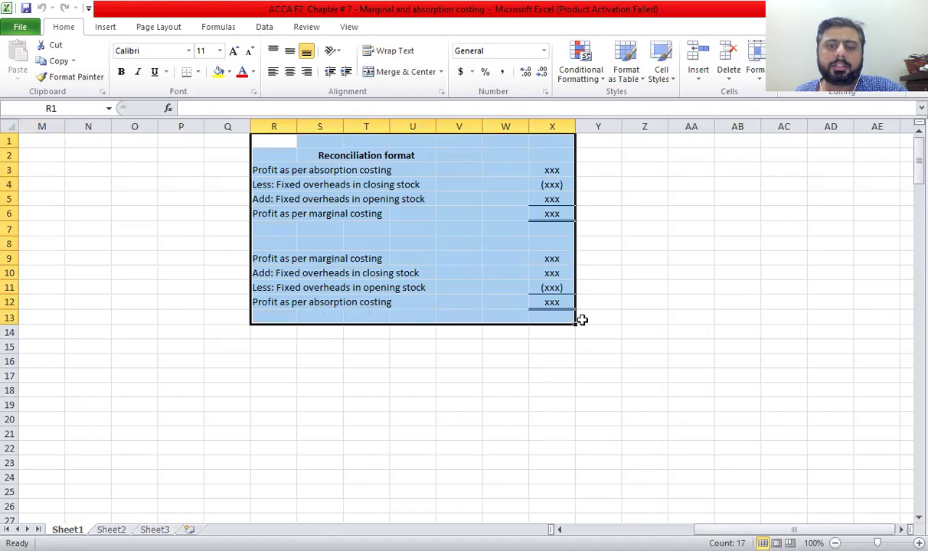
pyautogui.click(705, 288)
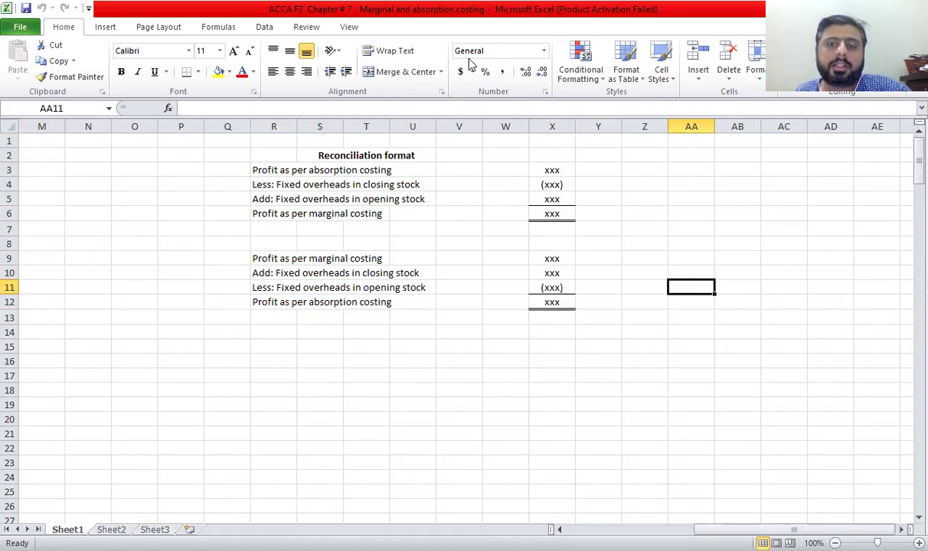
pyautogui.moveTo(250, 145); pyautogui.dragTo(573, 319)
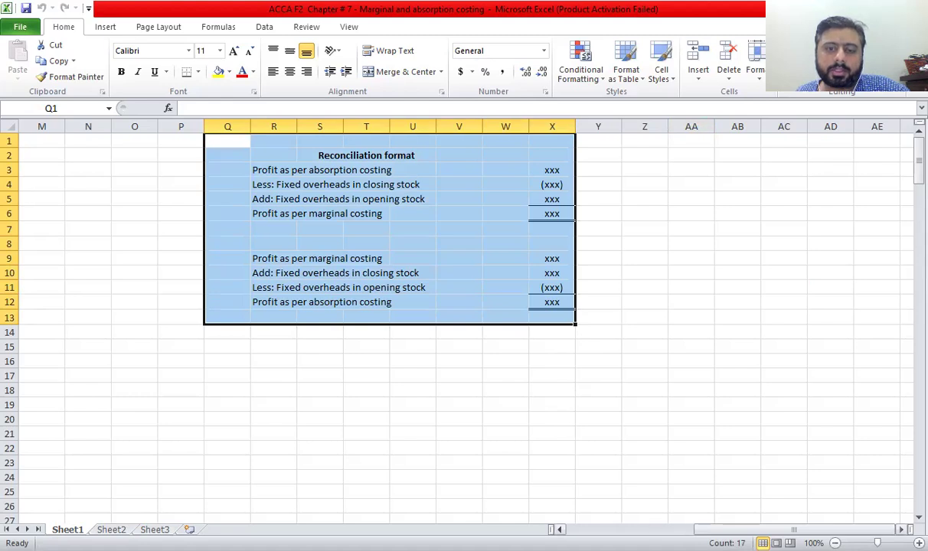
pyautogui.click(598, 198)
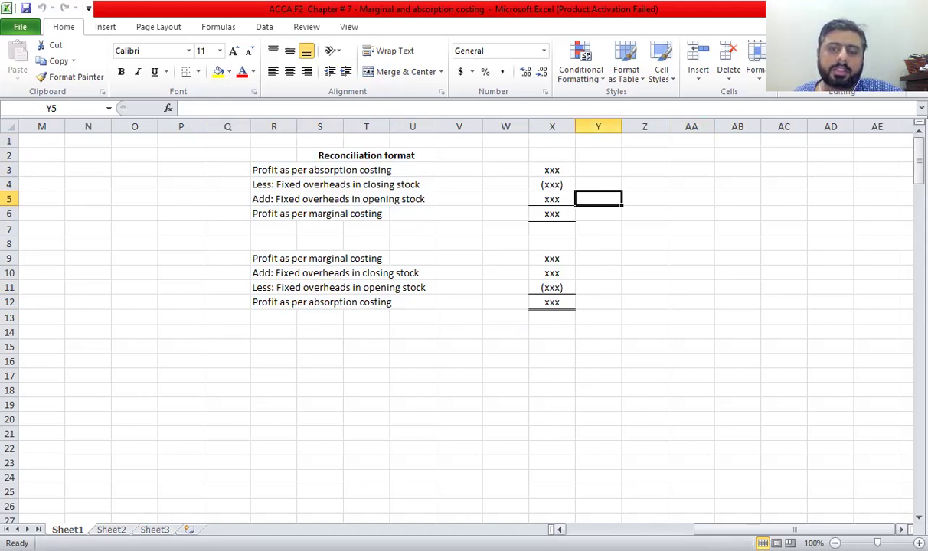
pyautogui.hscroll(-5, 459, 322)
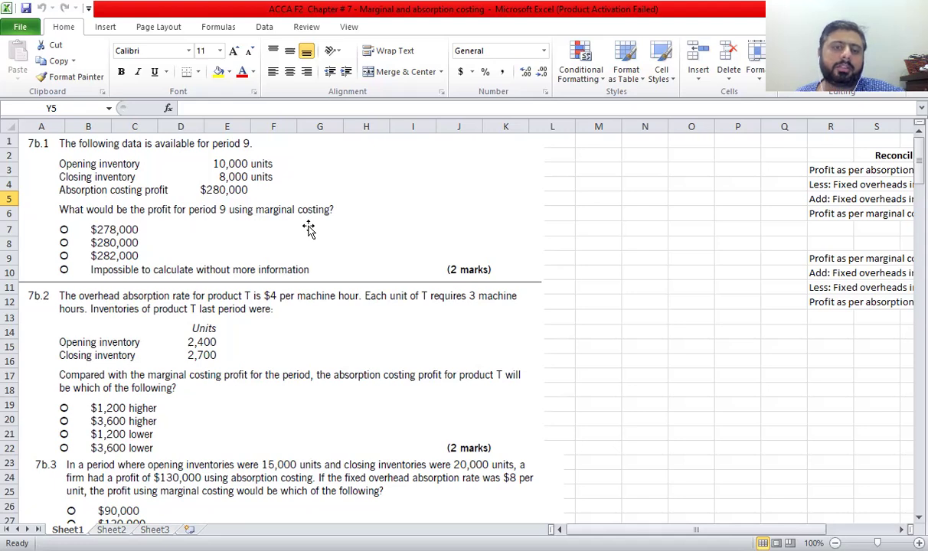
# Start the question 7b.1 reconciliation with PAPAC in cell M3 and the absorption profit 280000 in cell O3.
pyautogui.click(600, 213)
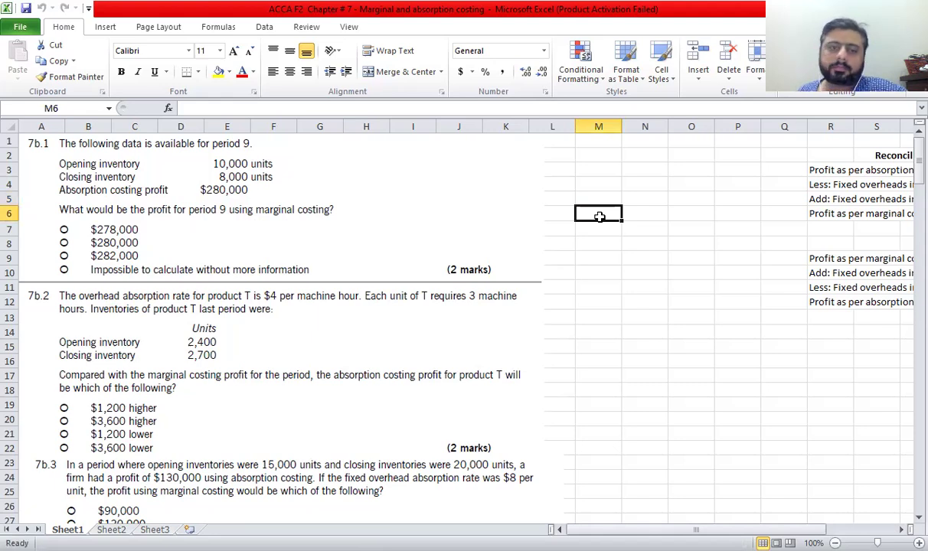
pyautogui.click(605, 182)
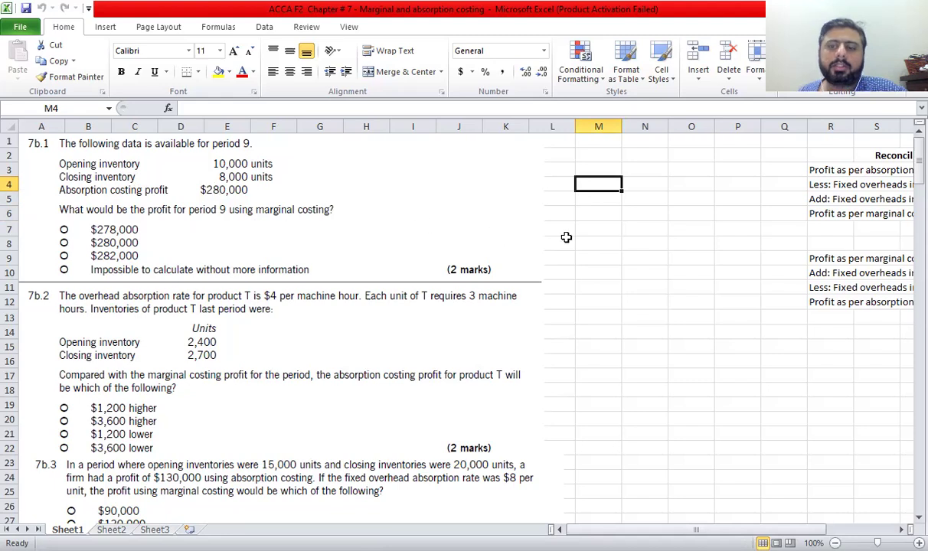
pyautogui.press('Up')
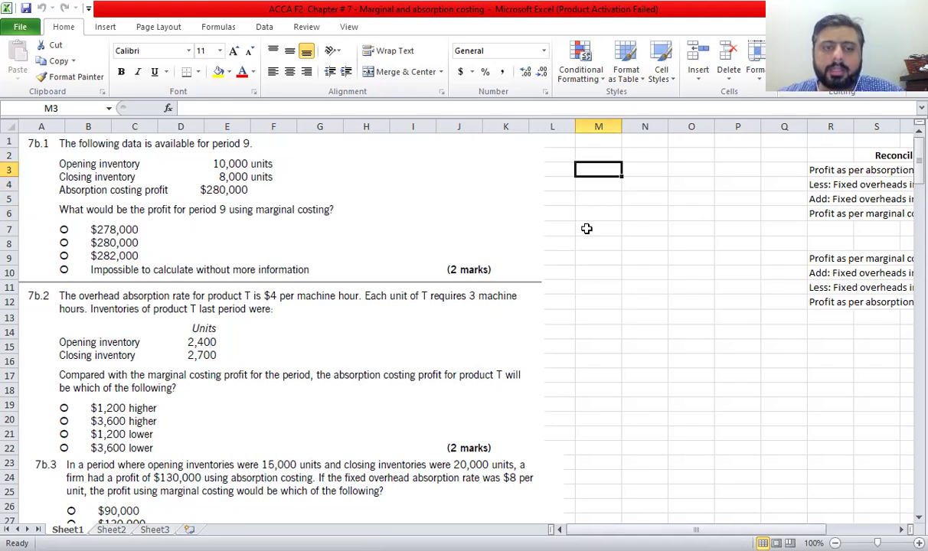
pyautogui.write('PAPAC')
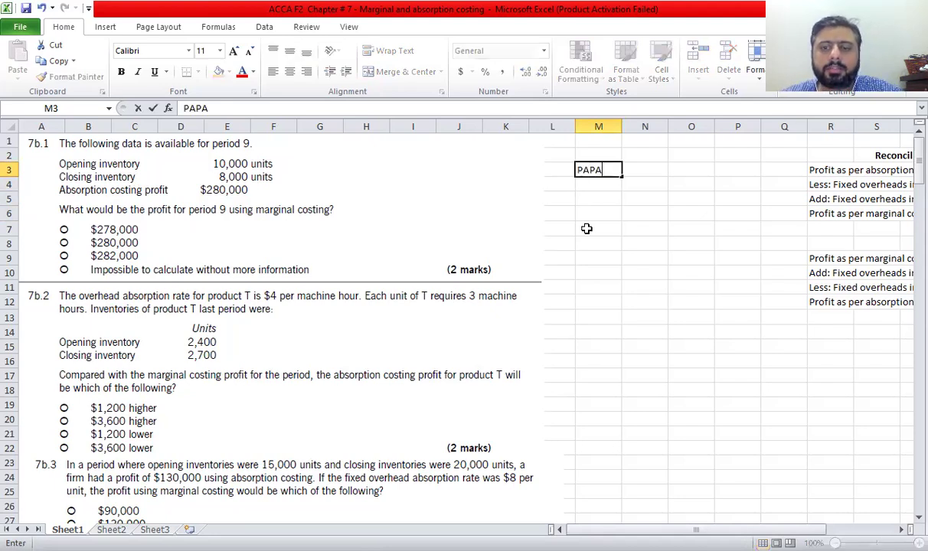
pyautogui.press('Tab')
pyautogui.press('Tab')
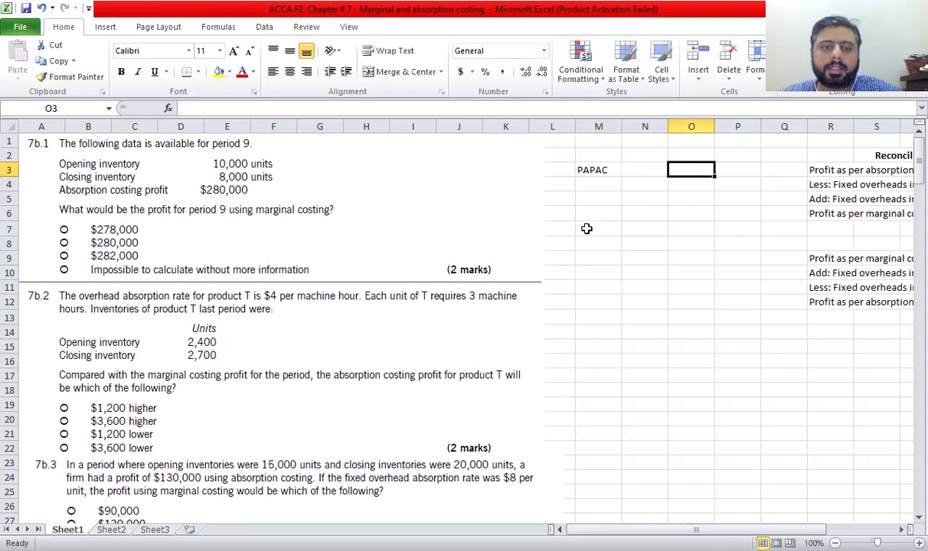
pyautogui.write('280')
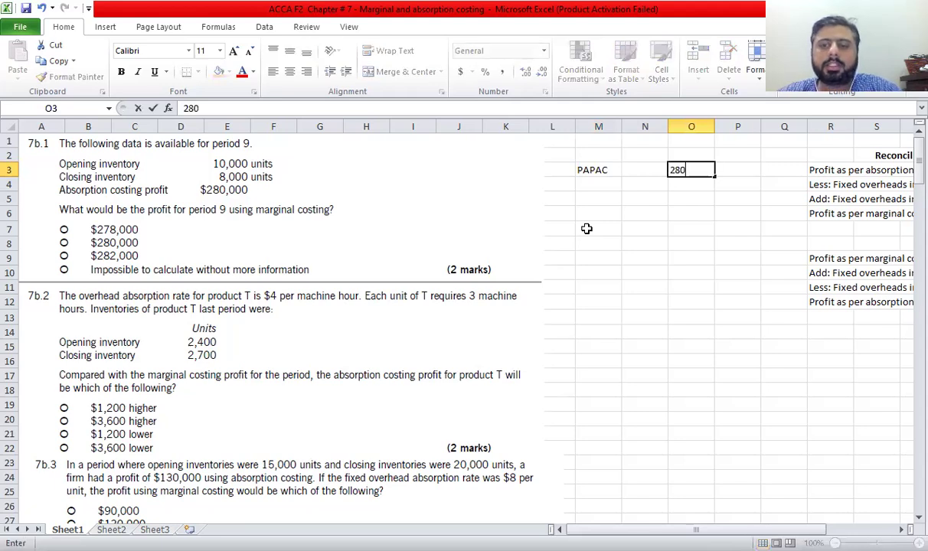
pyautogui.write('000')
pyautogui.press('Return')
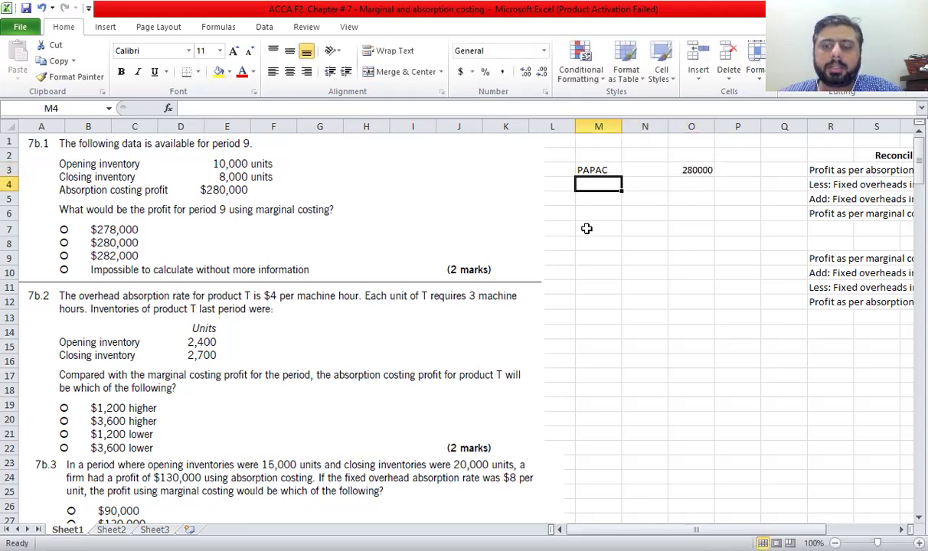
# Enter the label "Less" in cell M4 beneath PAPAC.
pyautogui.write('IESI')
pyautogui.press('BackSpace')
pyautogui.press('BackSpace')
pyautogui.press('BackSpace')
pyautogui.press('BackSpace')
pyautogui.write('E')
pyautogui.press('BackSpace')
pyautogui.write('ISS')
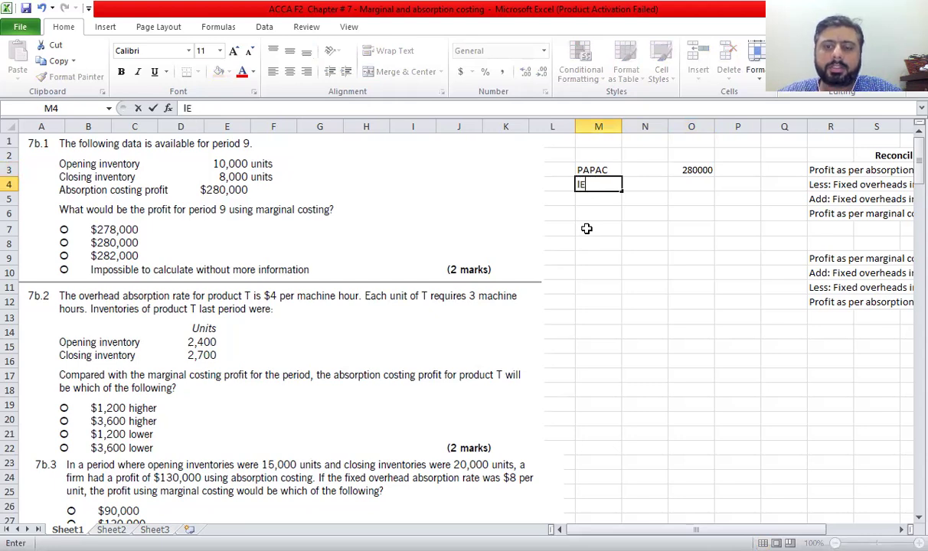
pyautogui.press('BackSpace')
pyautogui.press('BackSpace')
pyautogui.press('BackSpace')
pyautogui.write('Less')
# Re-enter the label PAPAC in cell M3.
pyautogui.press('Up')
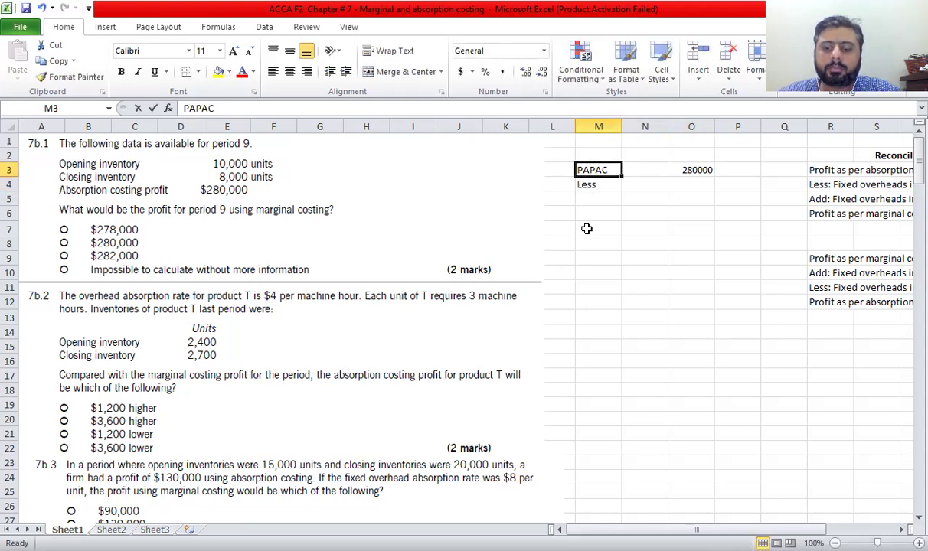
pyautogui.write('Pap')
pyautogui.press('BackSpace')
pyautogui.press('BackSpace')
pyautogui.press('BackSpace')
pyautogui.write('PAPAC')
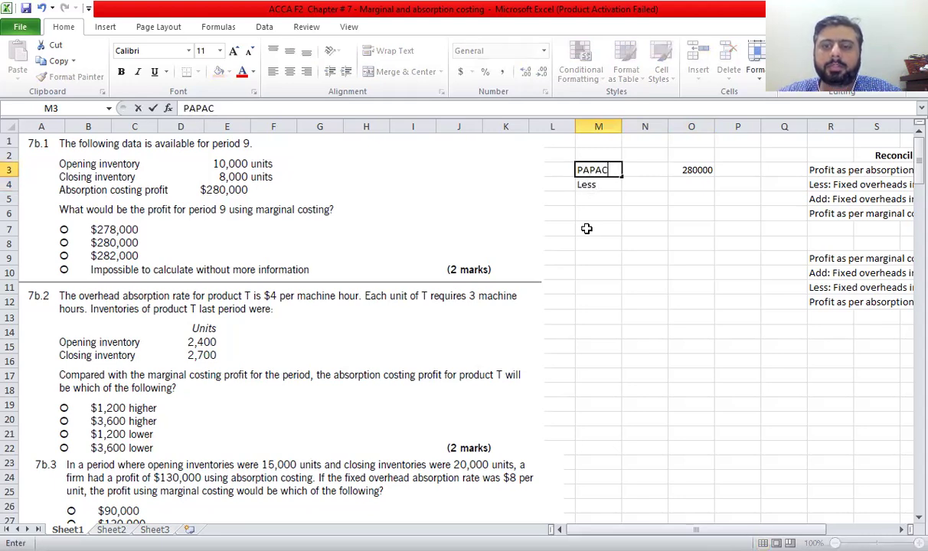
pyautogui.press('Return')
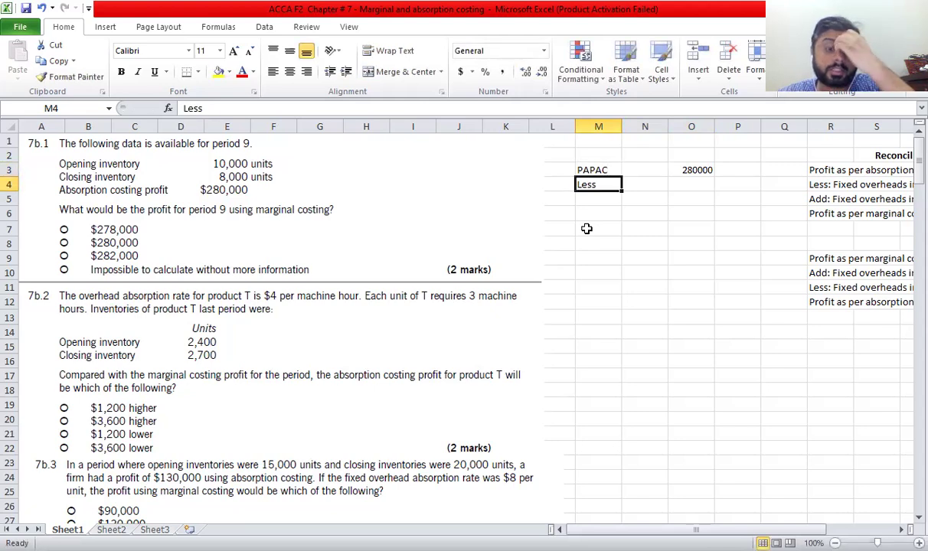
# Extend the label in M4 to "Less:Fo/h in cs" and enter "Add:F o/h in os" in M5.
pyautogui.press('F2')
pyautogui.write(':')
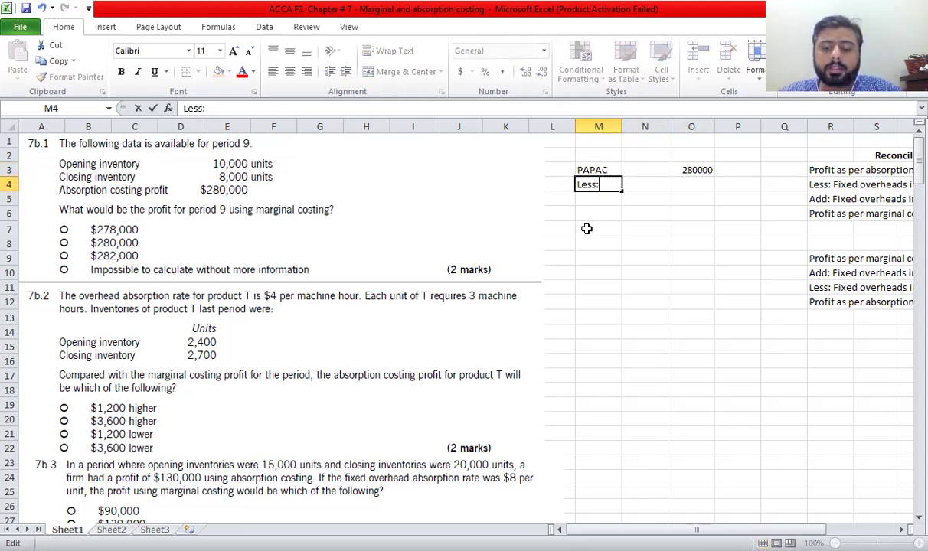
pyautogui.write('Foh')
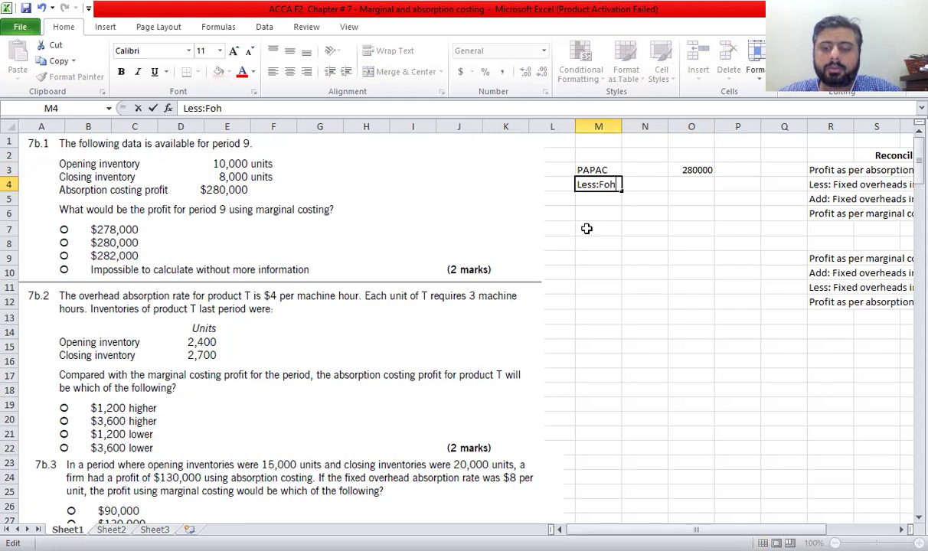
pyautogui.press('BackSpace')
pyautogui.press('BackSpace')
pyautogui.write('o/h in cs')
pyautogui.press('Return')
pyautogui.write('Add:F o/h in os')
pyautogui.press('Return')
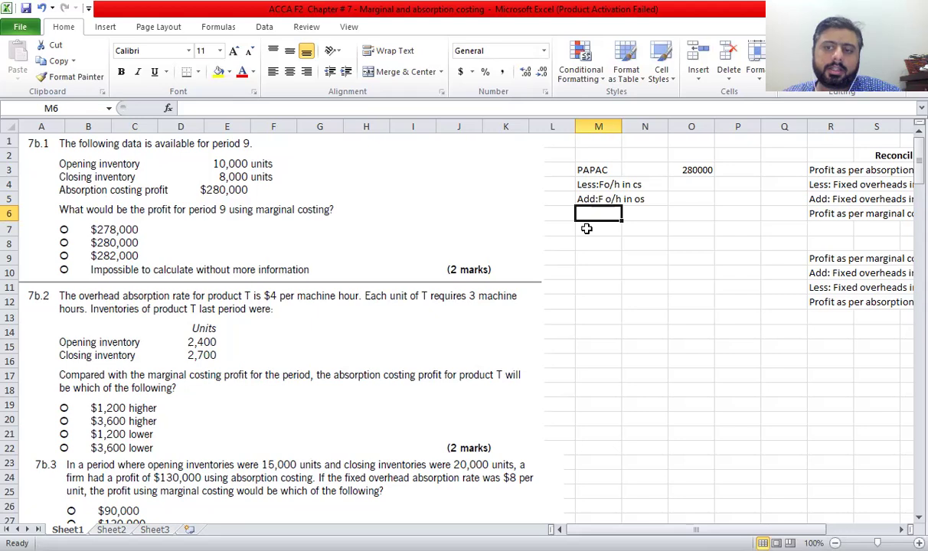
pyautogui.press('Right')
pyautogui.press('Right')
pyautogui.press('Up')
pyautogui.press('Up')
pyautogui.press('Down')
pyautogui.press('Down')
pyautogui.press('Left')
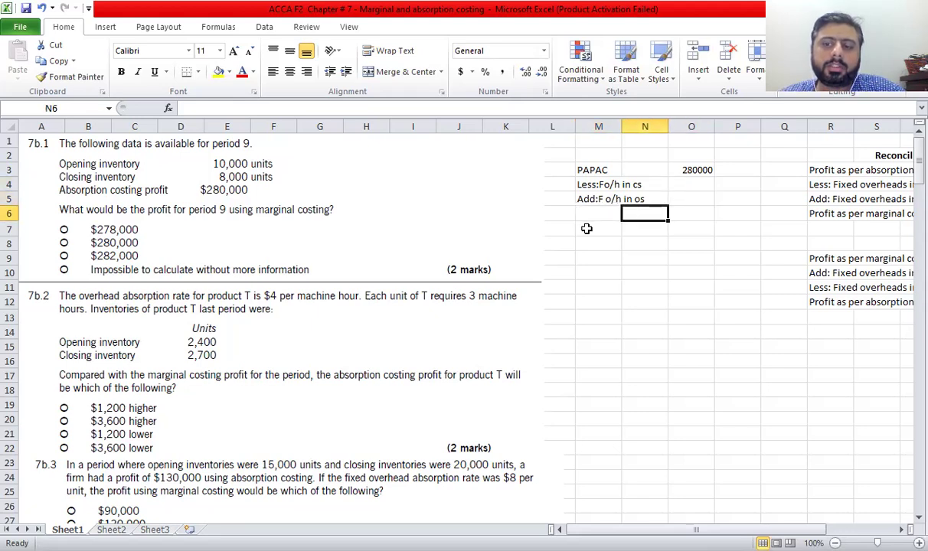
pyautogui.press('Right')
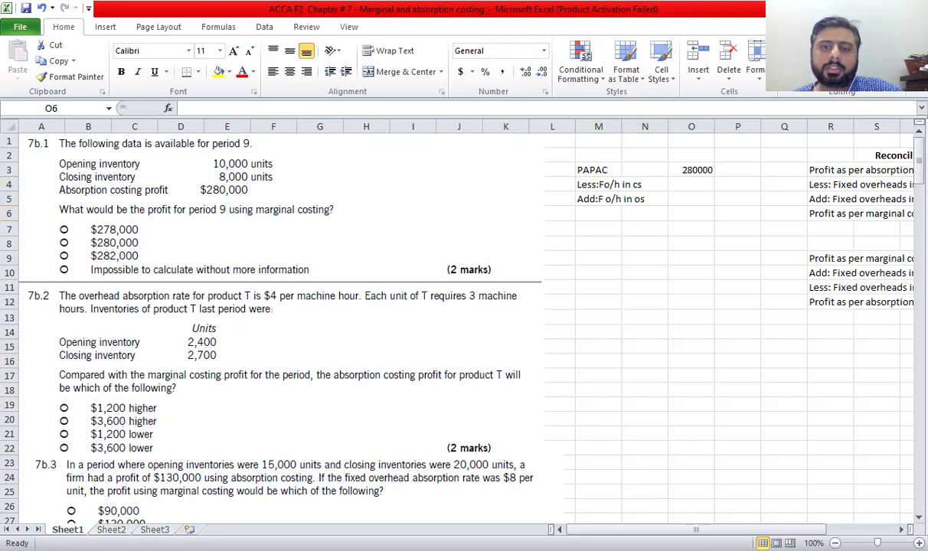
# Start the question 7b.2 reconciliation with PAPAC in cell M14 and an assumed profit of 50000 in cell O14.
pyautogui.click(616, 343)
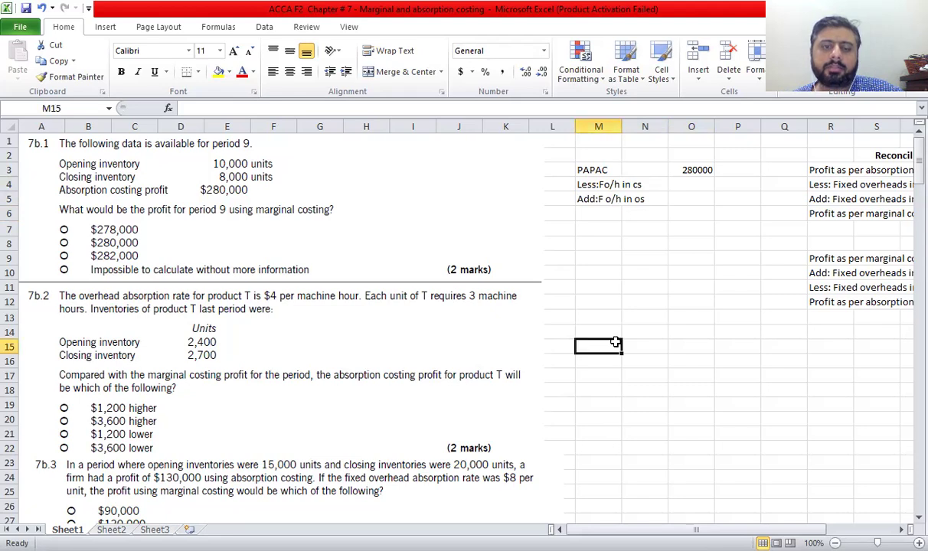
pyautogui.scroll(-3, 615, 343)
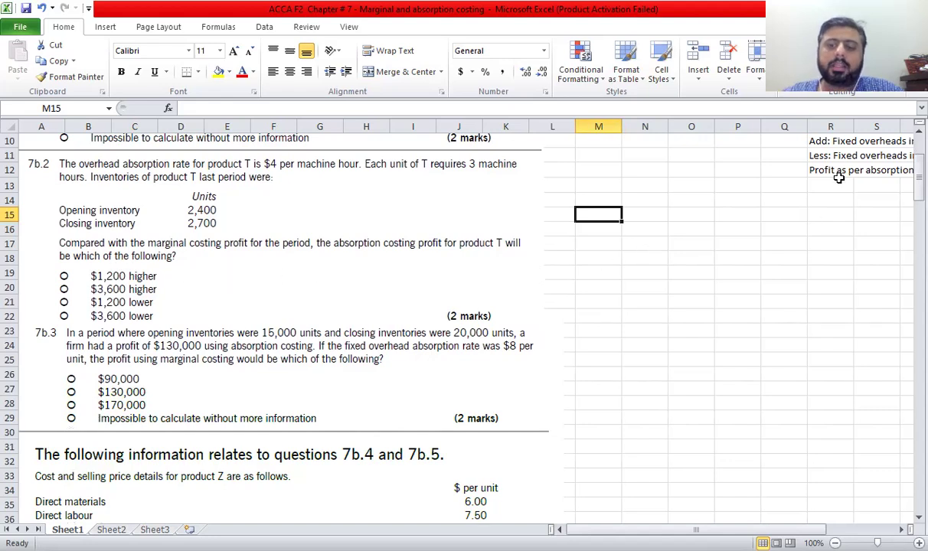
pyautogui.press('Up')
pyautogui.write('PAPAC')
pyautogui.press('Right')
pyautogui.press('Right')
pyautogui.press('Right')
pyautogui.press('Left')
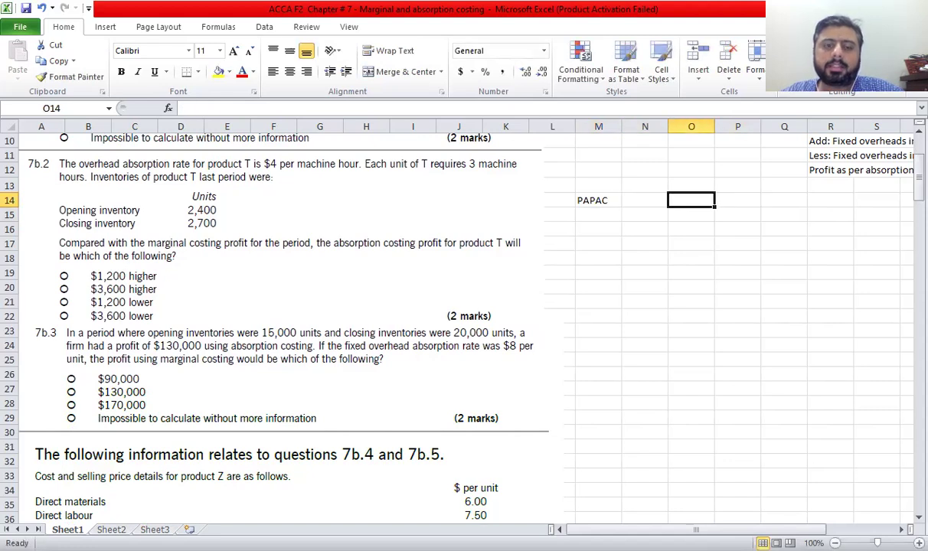
pyautogui.write('50000')
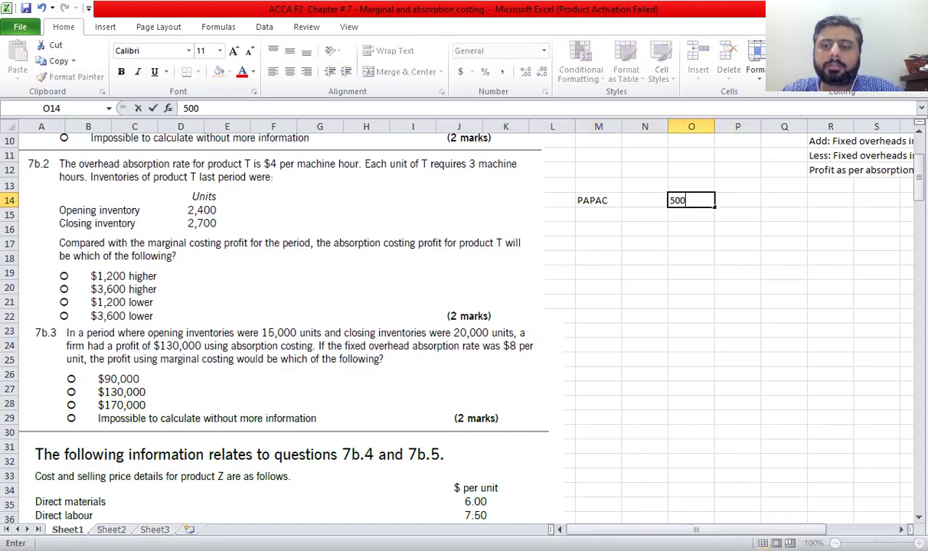
pyautogui.press('Return')
# Format cells O14:O19 in comma style with no decimal places.
pyautogui.press('Up')
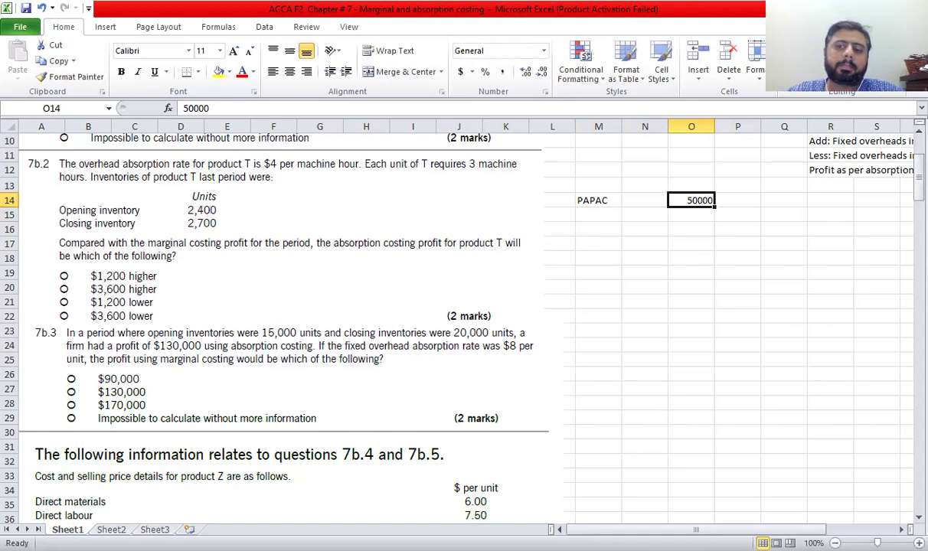
pyautogui.hotkey('shift', 'Down')
pyautogui.hotkey('shift', 'Down')
pyautogui.hotkey('shift', 'Down')
pyautogui.hotkey('shift', 'Down')
pyautogui.hotkey('shift', 'Down')
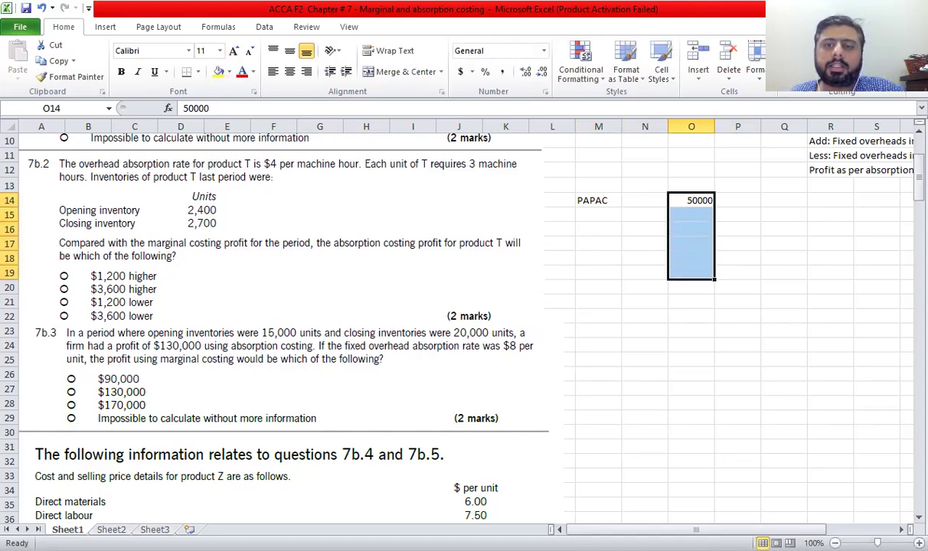
pyautogui.click(502, 71)
pyautogui.click(739, 272)
pyautogui.click(673, 200)
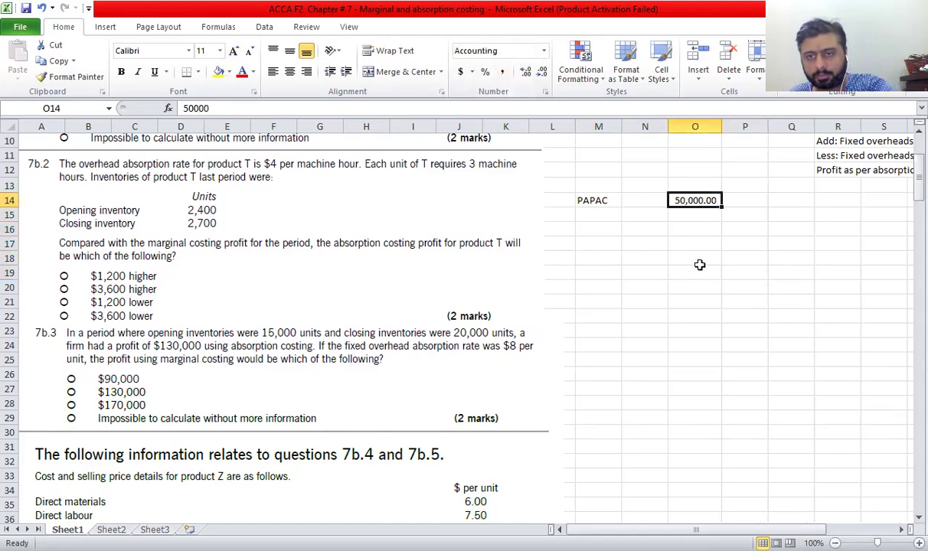
pyautogui.click(693, 257)
pyautogui.moveTo(688, 201); pyautogui.dragTo(693, 276)
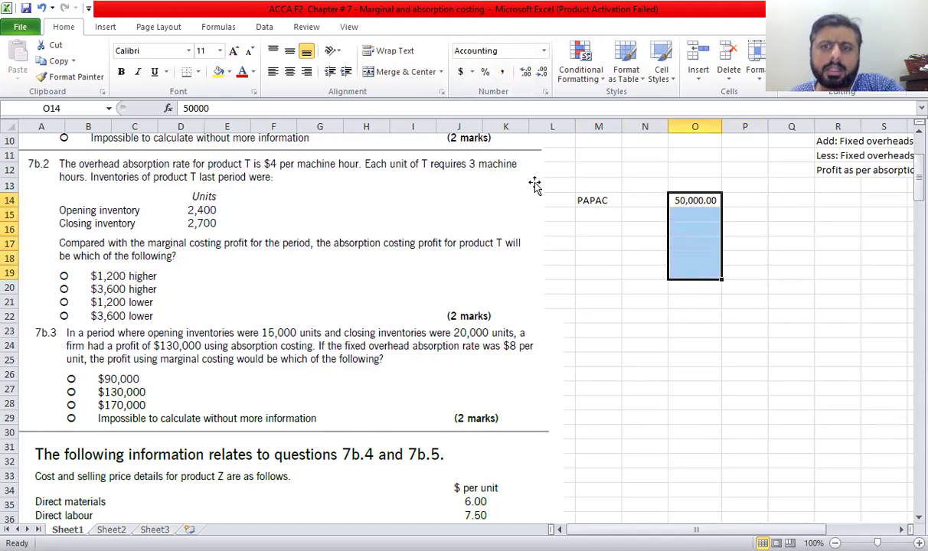
pyautogui.click(542, 71)
pyautogui.click(541, 71)
# Label the adjustment rows "Less:Fo/h in cs" in cell M15 and "Add: Fo/h in os" in cell M16.
pyautogui.click(625, 216)
pyautogui.press('Left')
pyautogui.write('Less:')
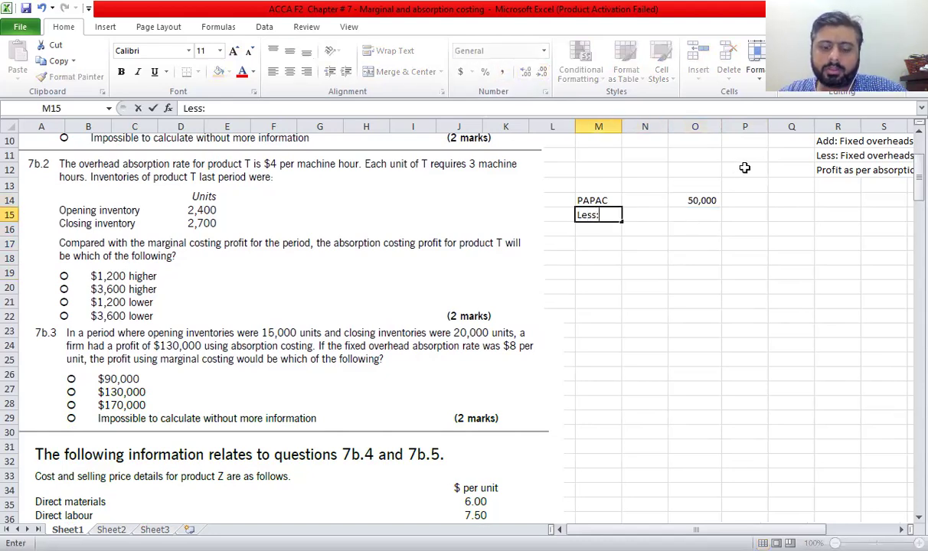
pyautogui.write('Fo/')
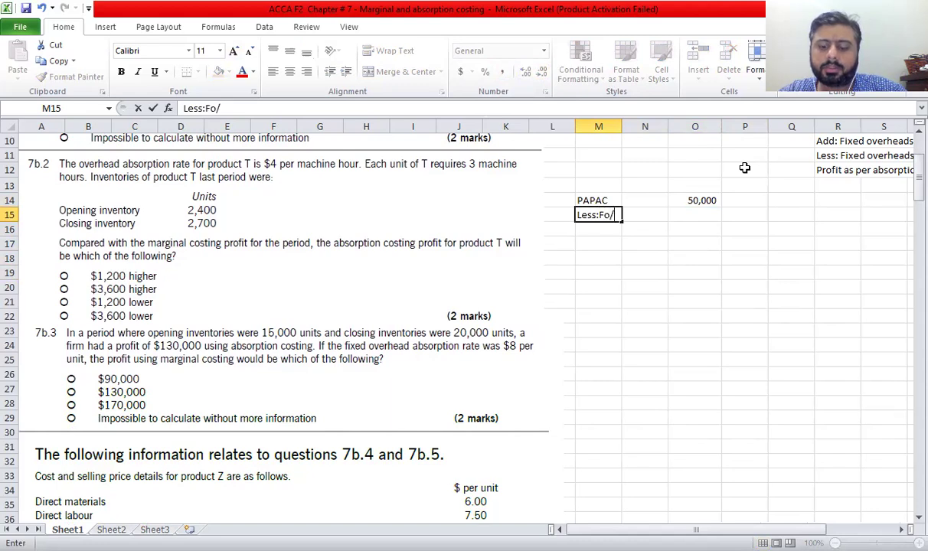
pyautogui.write('h in cs')
pyautogui.press('Return')
pyautogui.write('Add: ')
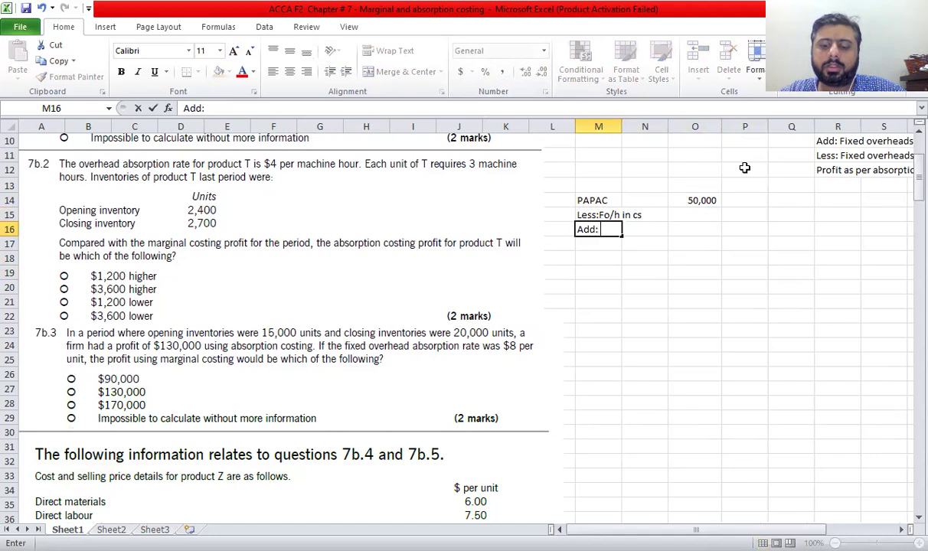
pyautogui.write('Fo')
pyautogui.press('BackSpace')
pyautogui.write('o')
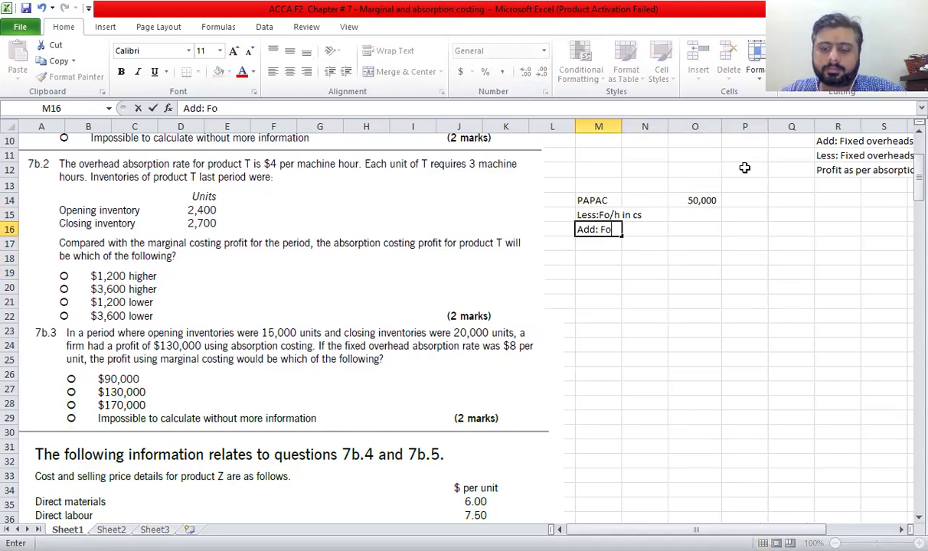
pyautogui.write('/h in os')
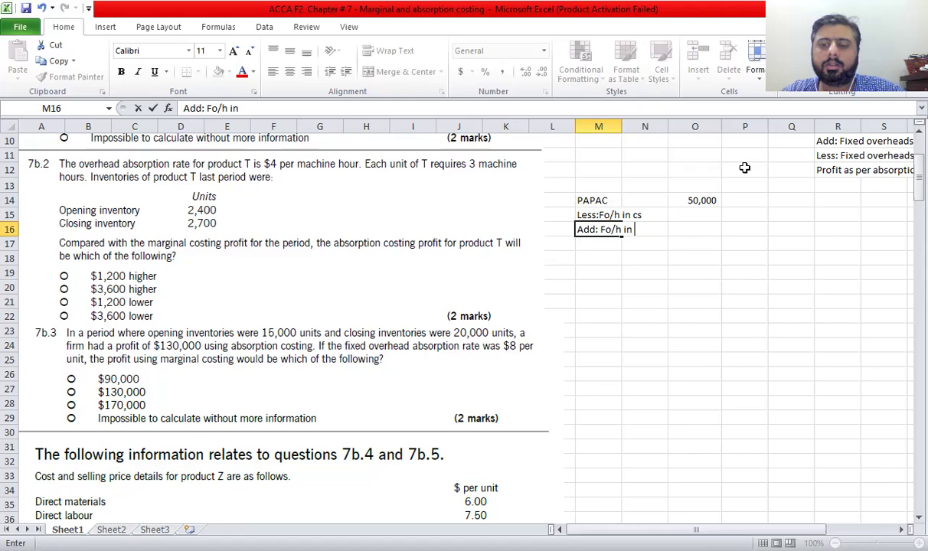
# Note the closing inventory working "(2,700 x 3 x 4)" in cell P15.
pyautogui.press('Right')
pyautogui.press('Right')
pyautogui.press('Right')
pyautogui.press('Up')
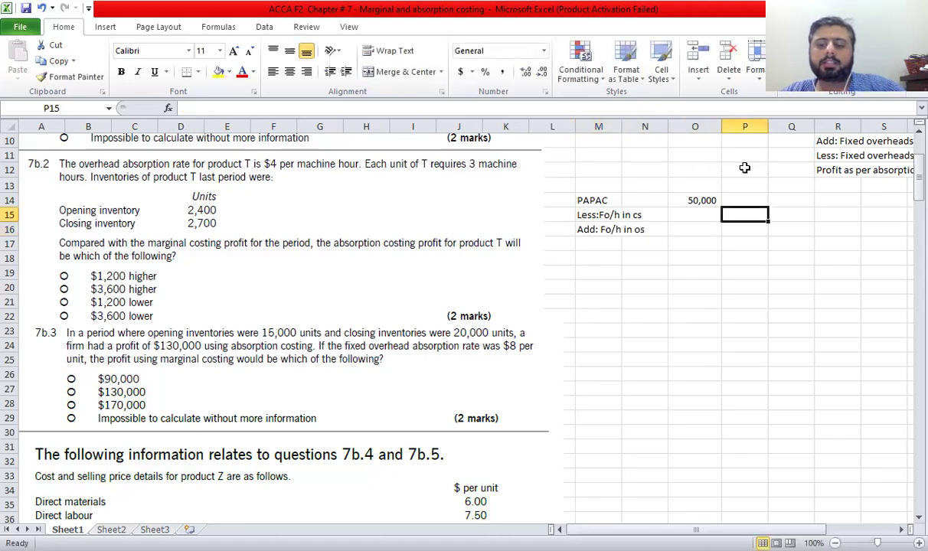
pyautogui.write('(')
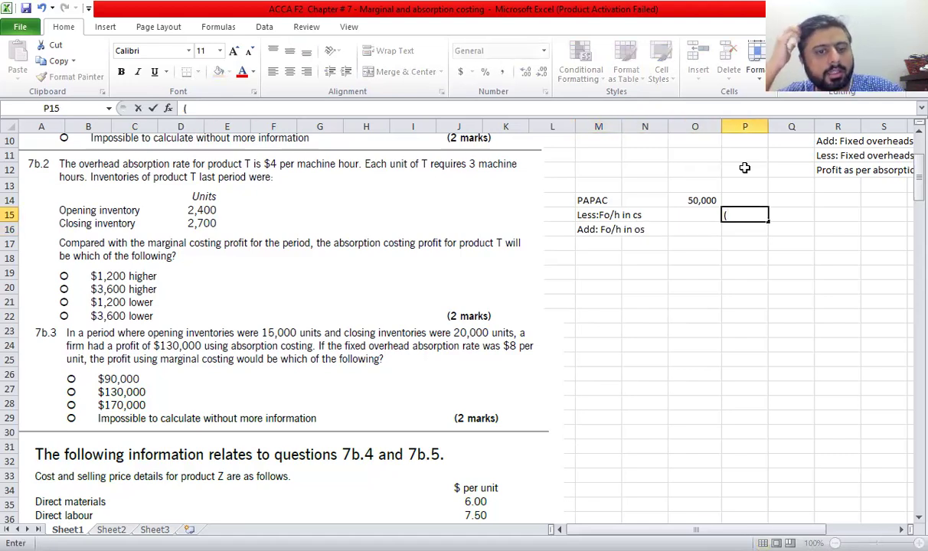
pyautogui.write('2,700')
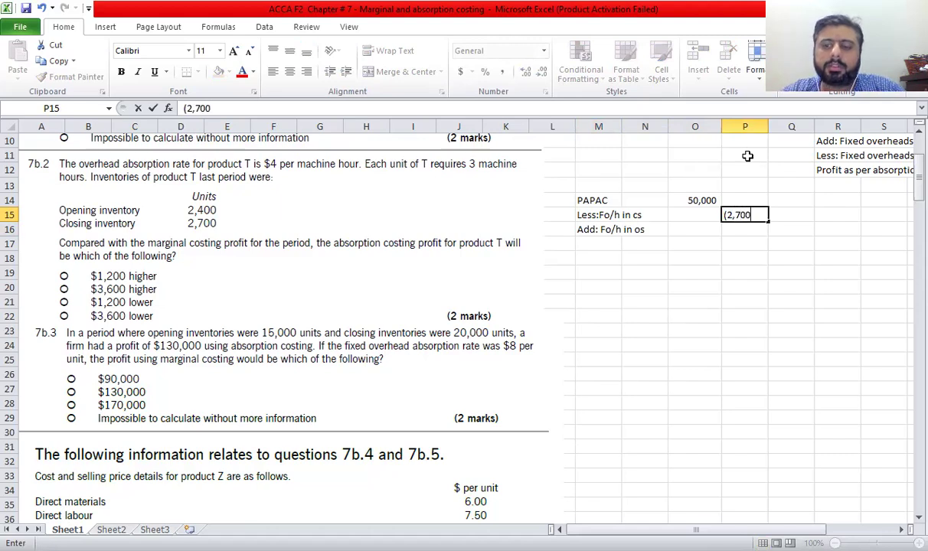
pyautogui.write(' x 3')
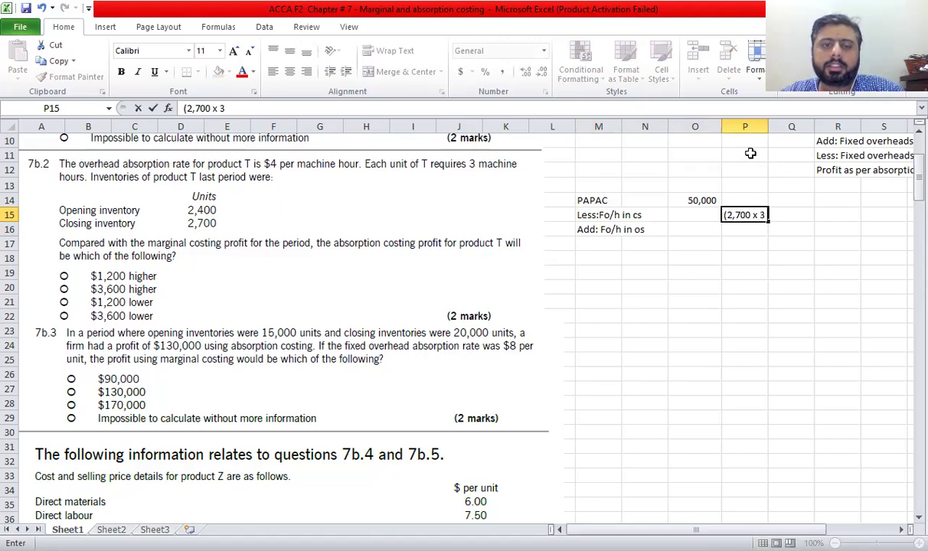
pyautogui.write(' x 4)')
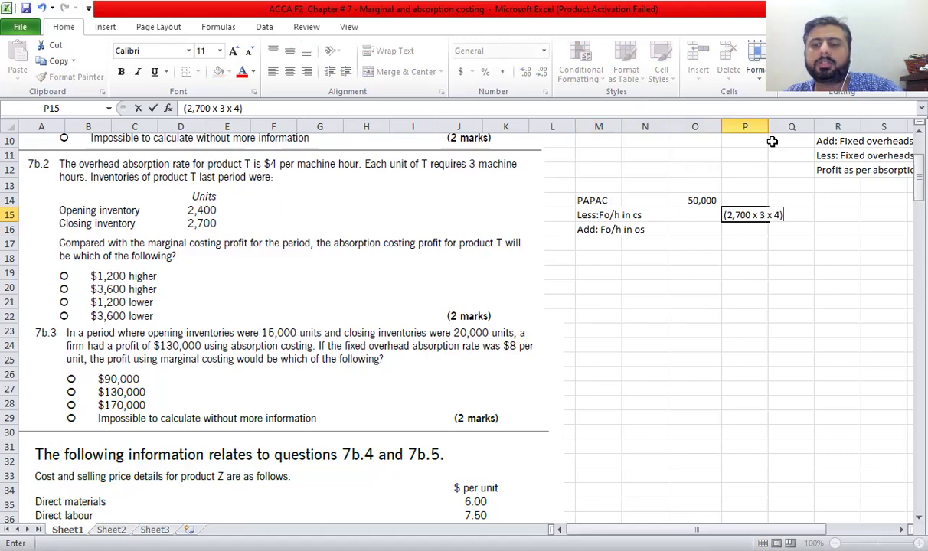
pyautogui.press('Return')
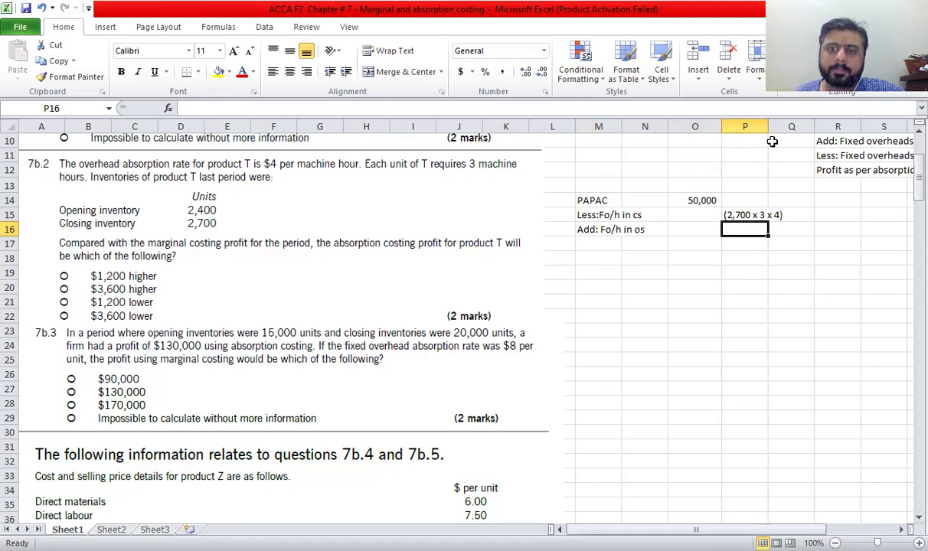
# Note the opening inventory working "(2,400 x 3 x 4)" in cell P16.
pyautogui.write('(')
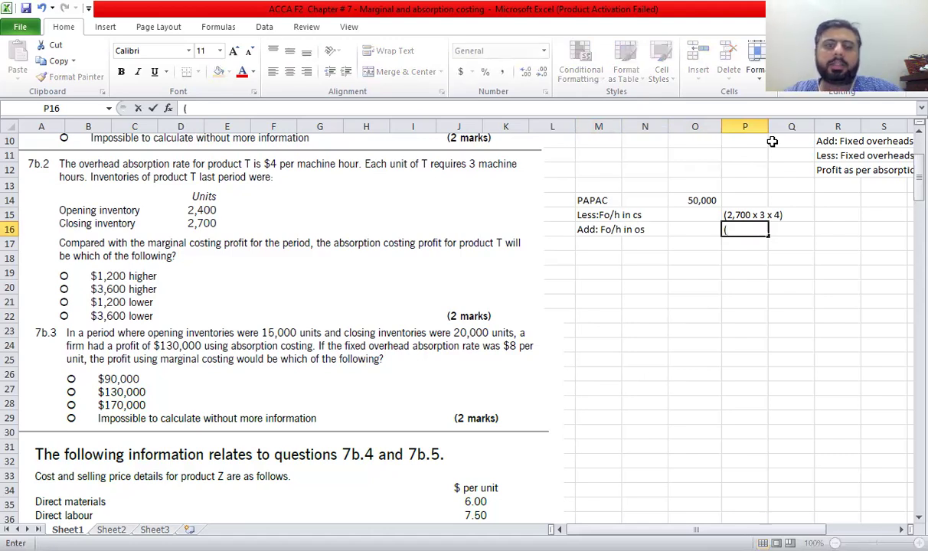
pyautogui.write('2,')
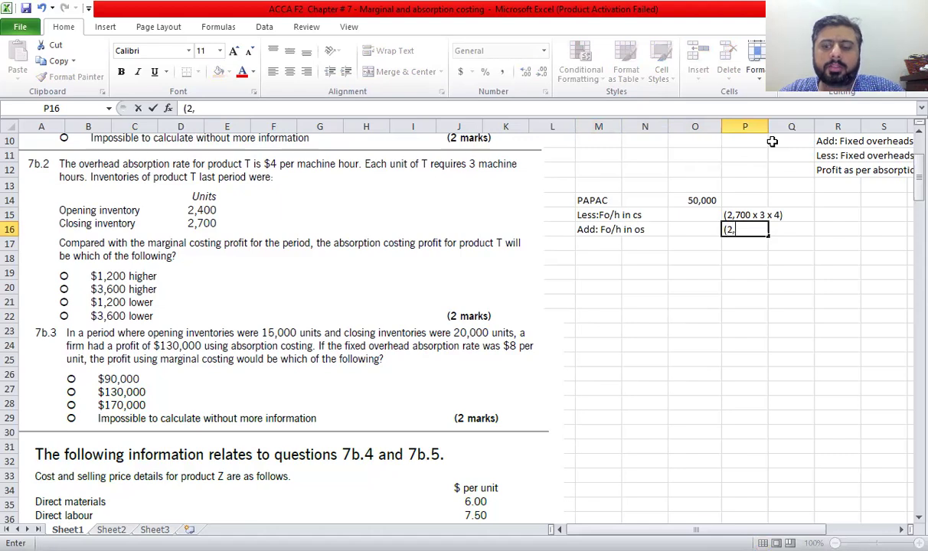
pyautogui.write('400 x 3 x 4')
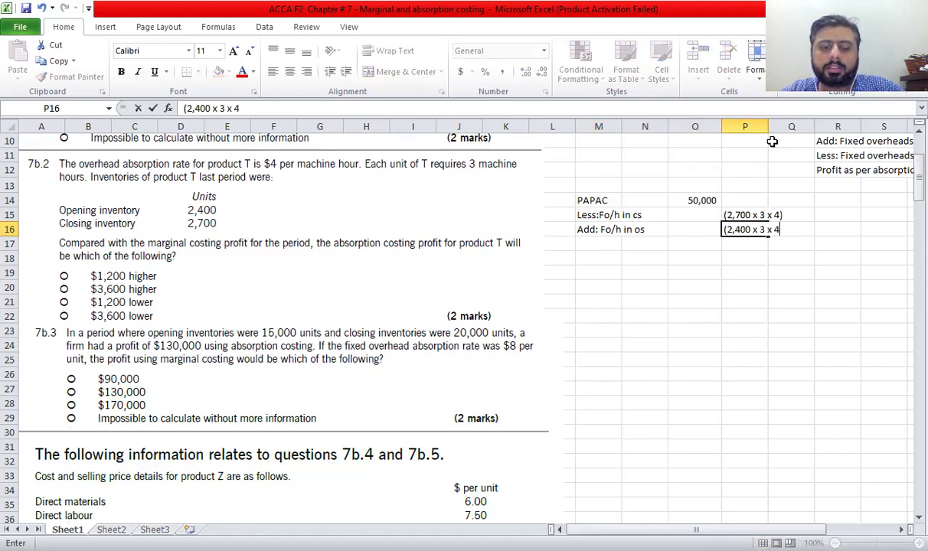
pyautogui.write(')')
pyautogui.press('Return')
# Calculate the closing inventory overhead deduction in cell O15 with the formula =-2700*3*4.
pyautogui.press('Left')
pyautogui.press('Up')
pyautogui.press('Up')
pyautogui.press('Left')
pyautogui.press('Right')
pyautogui.write('=')
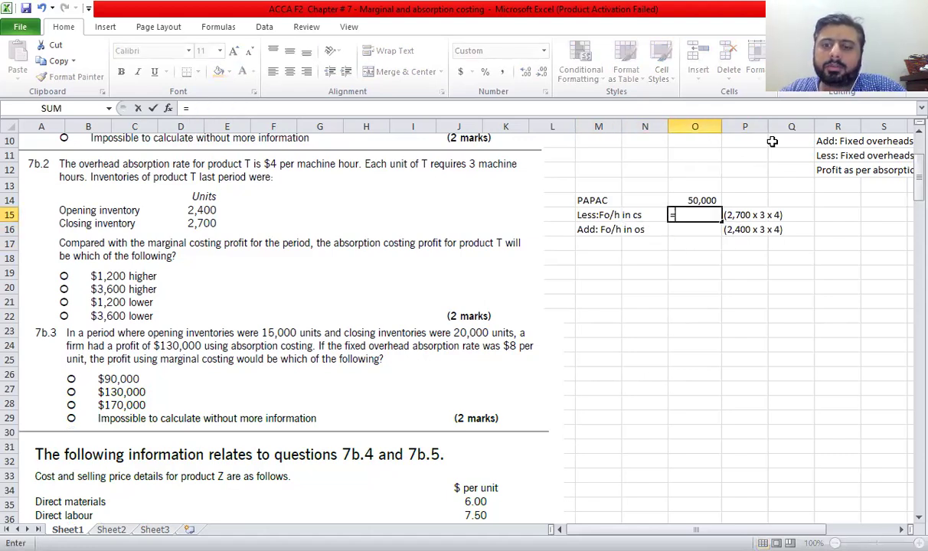
pyautogui.write('-270')
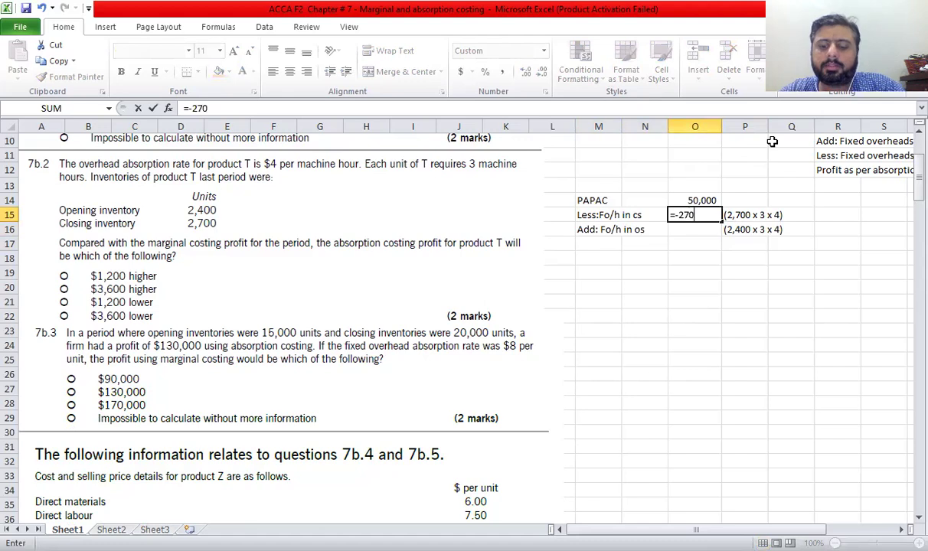
pyautogui.write('0*3*4')
pyautogui.press('Return')
# Calculate the opening inventory overhead addition in cell O16 with the formula =2400*3*4.
pyautogui.write('=')
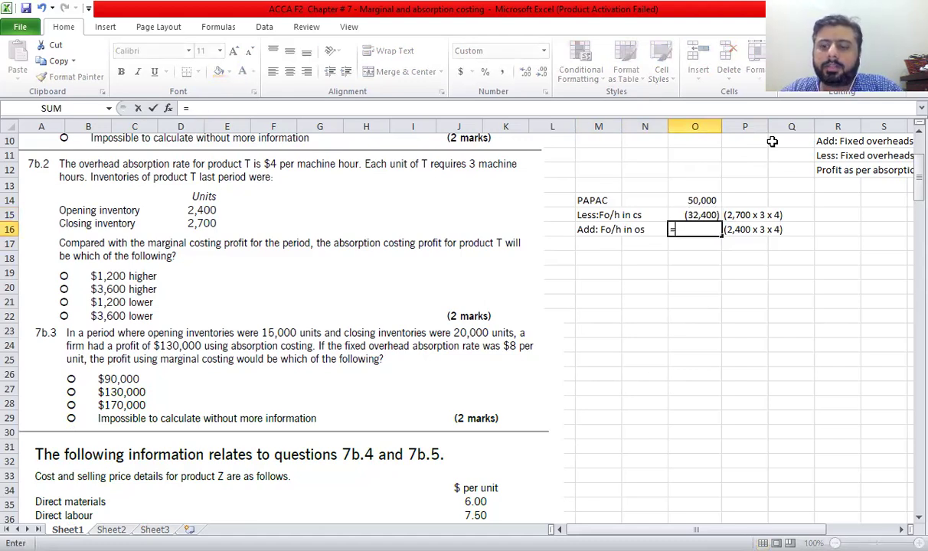
pyautogui.write('2400')
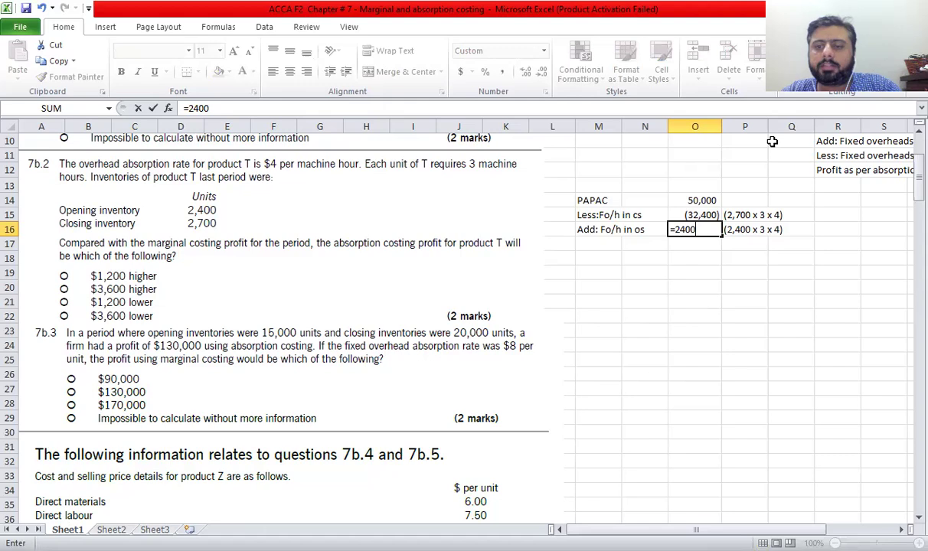
pyautogui.write('*3')
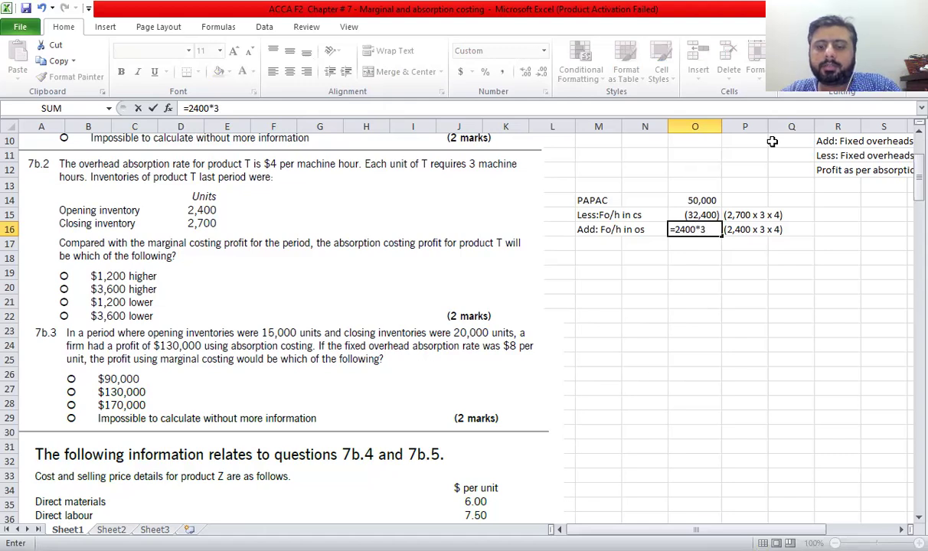
pyautogui.write('*4')
pyautogui.press('Return')
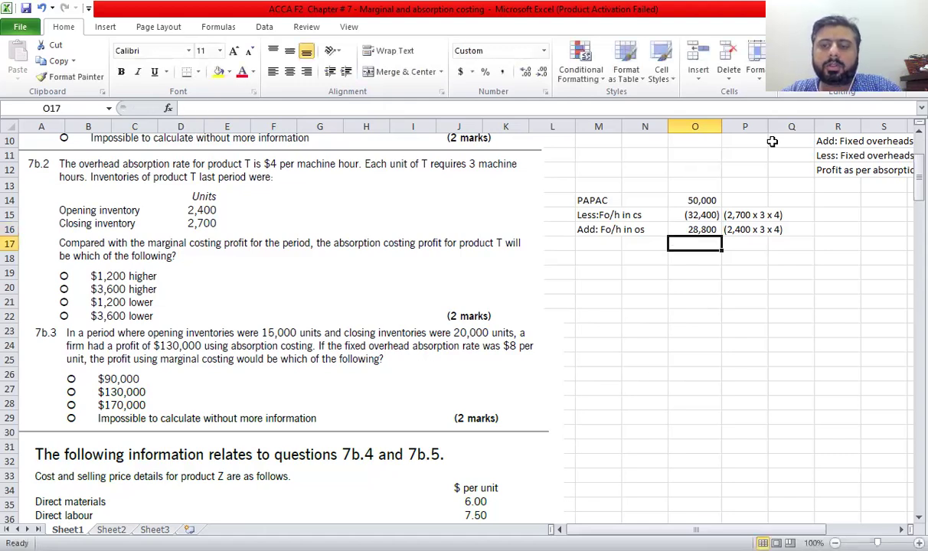
# Total O14:O16 with a SUM formula in cell O17 and label the row PAPMC in cell M17.
pyautogui.hotkey('alt', '=')
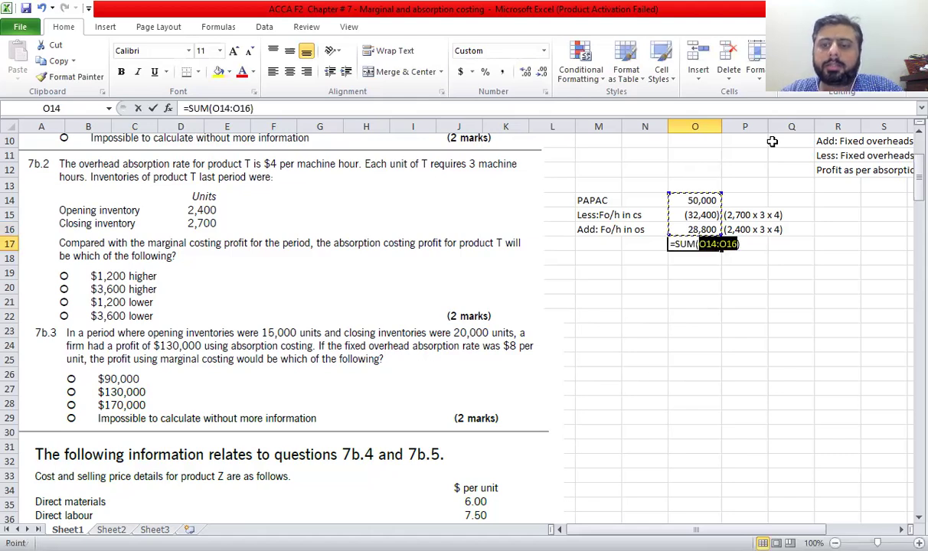
pyautogui.press('Return')
pyautogui.press('Left')
pyautogui.press('Left')
pyautogui.press('Up')
pyautogui.write('PA')
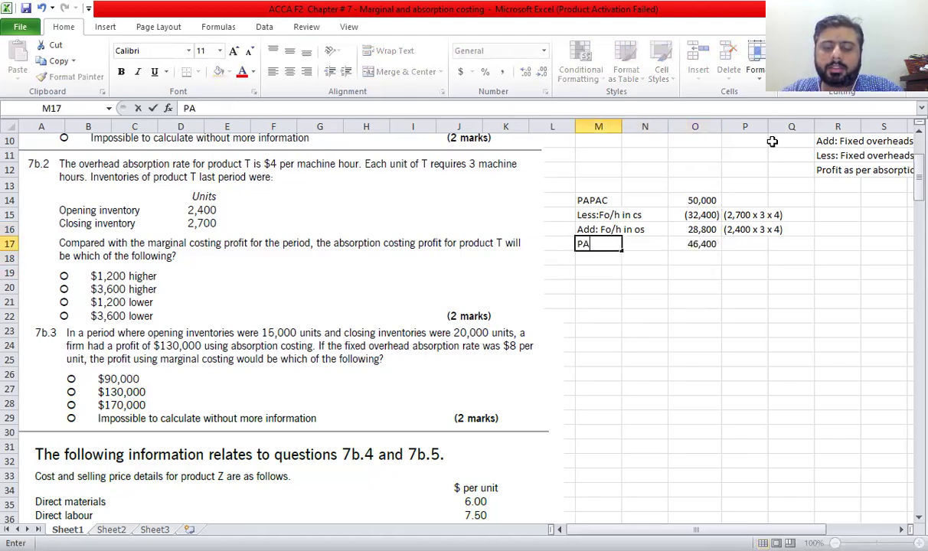
pyautogui.write('PM')
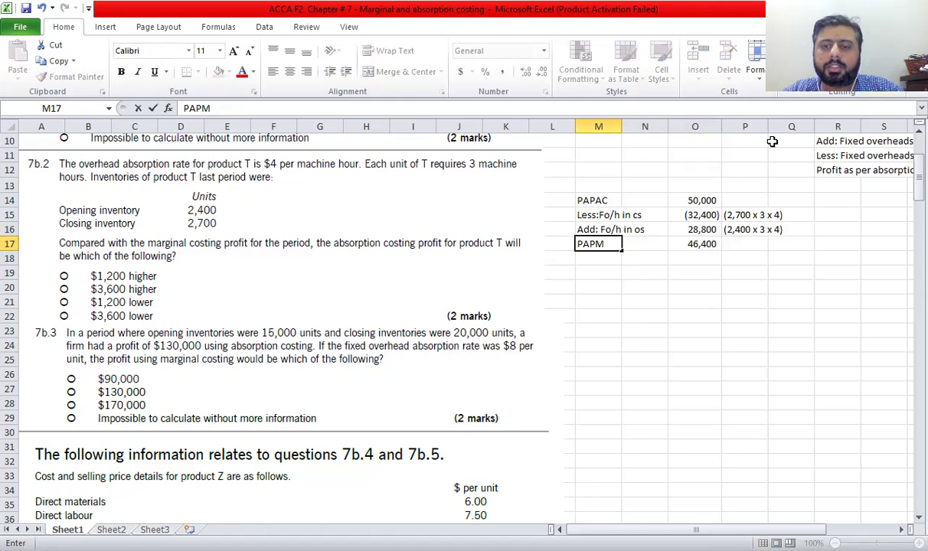
pyautogui.write('C')
pyautogui.press('Return')
# Apply a top and double bottom border to the PAPMC total in cell O17.
pyautogui.press('Right')
pyautogui.press('Right')
pyautogui.press('Up')
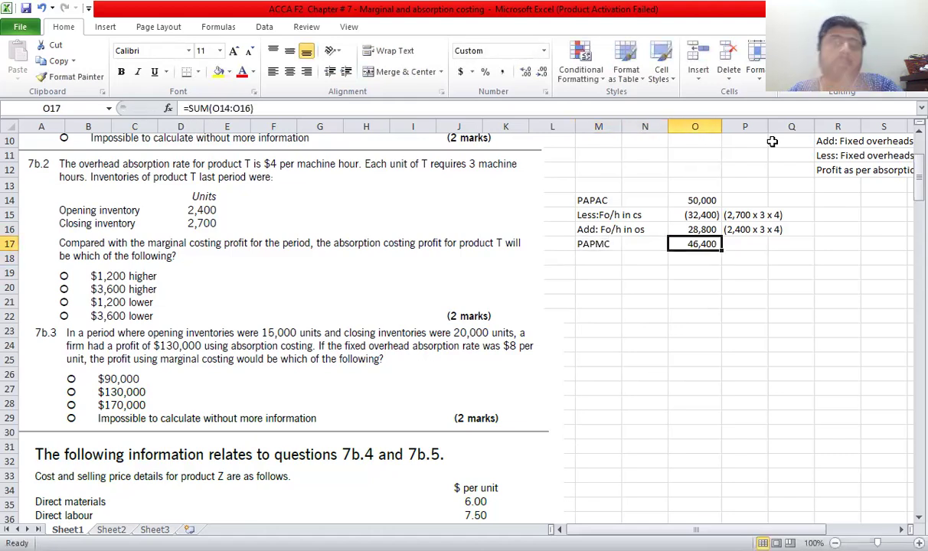
pyautogui.click(197, 71)
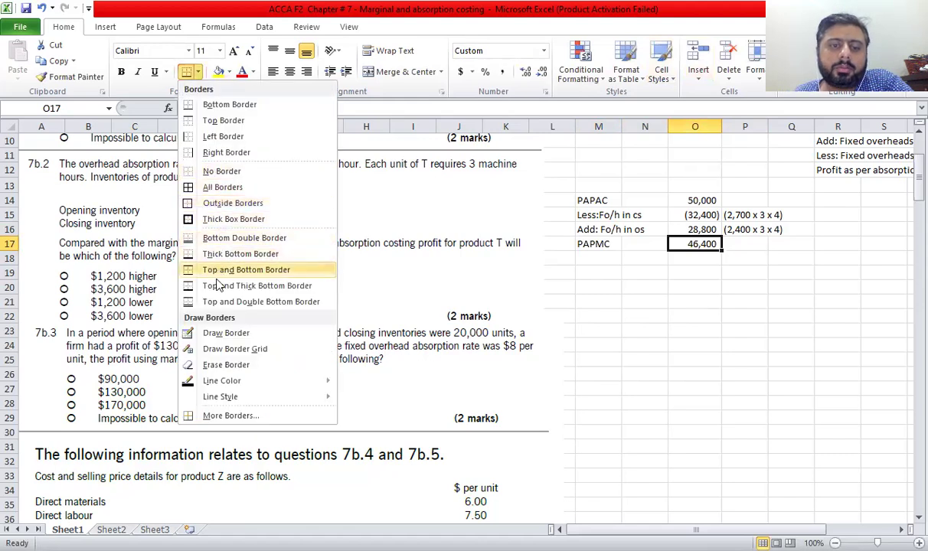
pyautogui.click(220, 302)
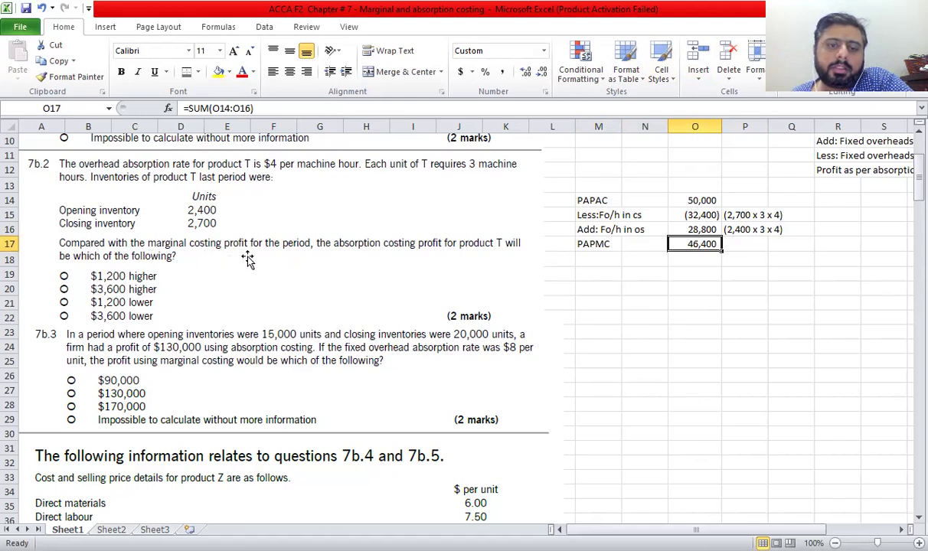
# Compare the PAPMC row with the PAPAC row and review the overhead adjustments in rows 15 and 16.
pyautogui.click(818, 260)
pyautogui.moveTo(617, 249); pyautogui.dragTo(705, 244)
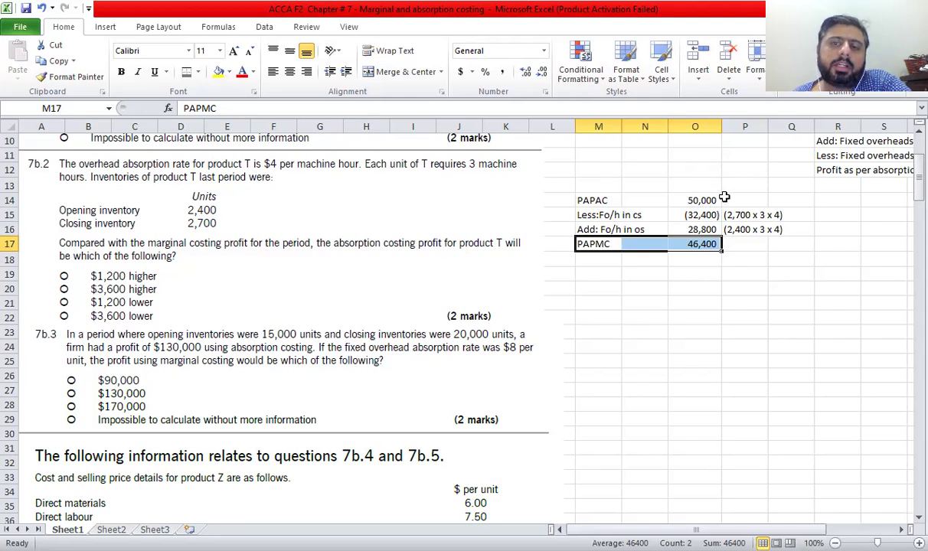
pyautogui.click(655, 302)
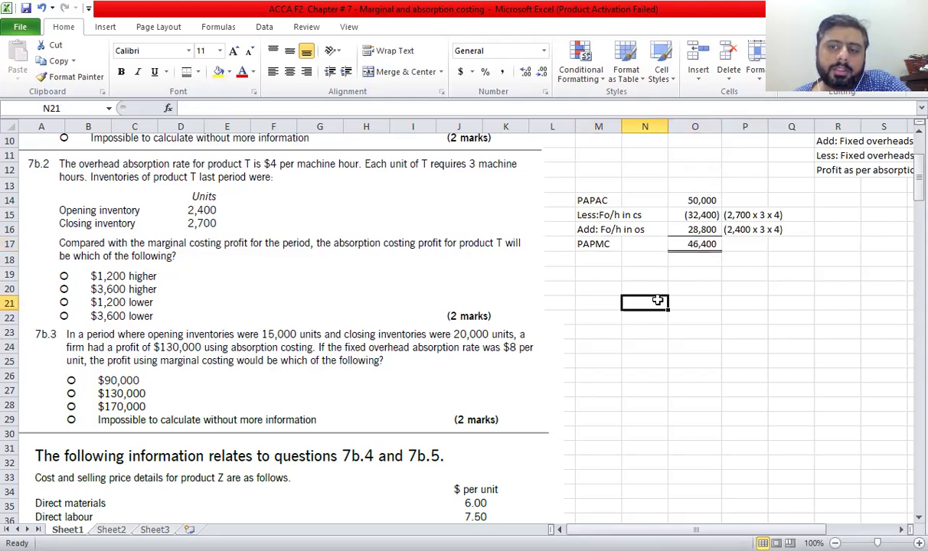
pyautogui.moveTo(585, 243); pyautogui.dragTo(687, 243)
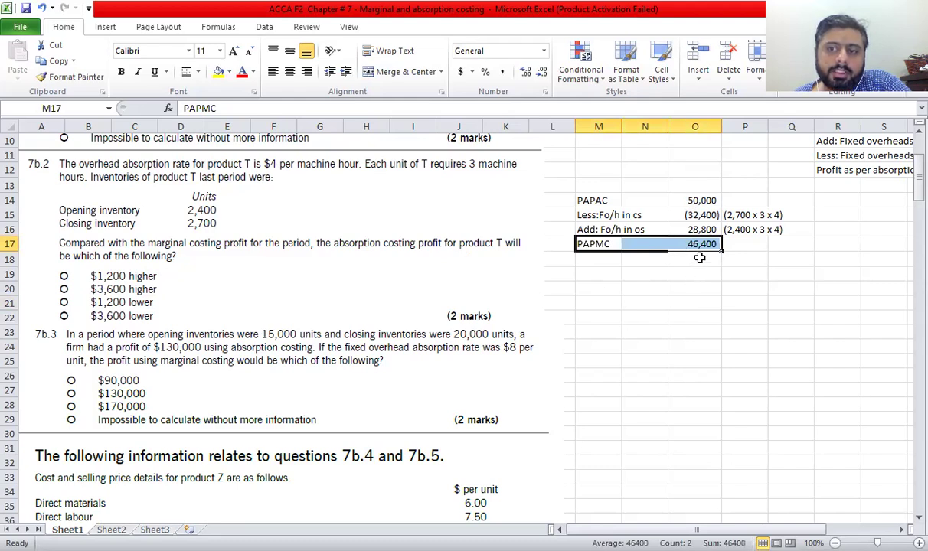
pyautogui.moveTo(576, 200); pyautogui.dragTo(689, 201)
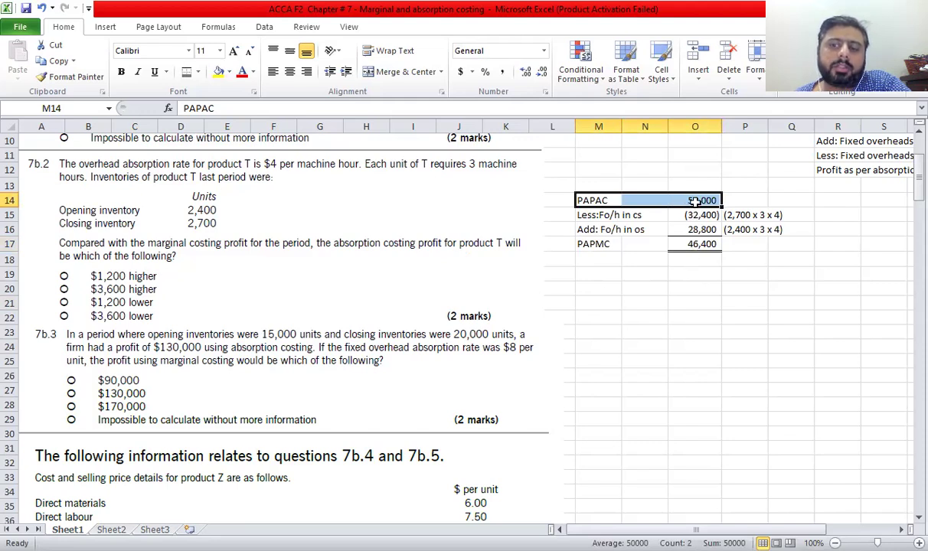
pyautogui.click(656, 265)
pyautogui.moveTo(576, 213); pyautogui.dragTo(778, 230)
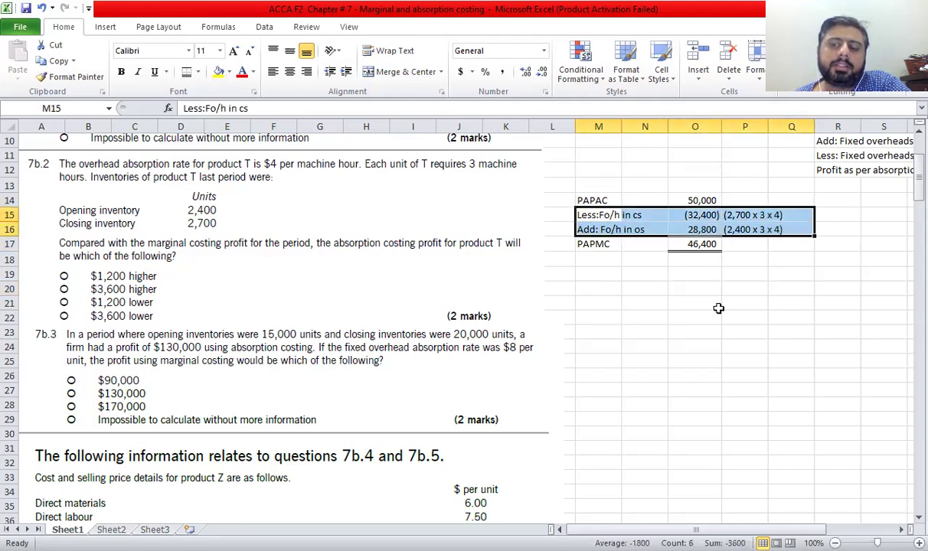
# Calculate the difference between the two profits in cell O18 with the formula =O14-O17.
pyautogui.click(681, 258)
pyautogui.write('=')
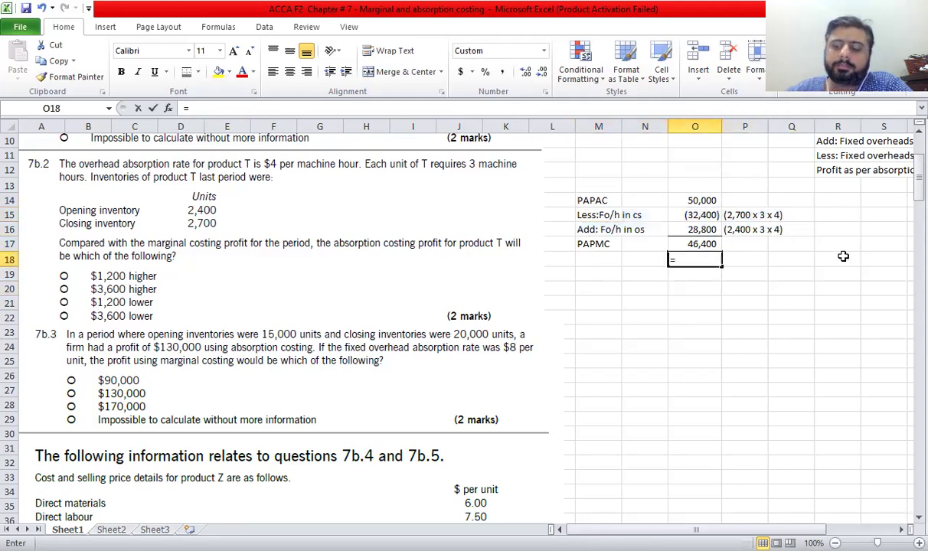
pyautogui.press('Up')
pyautogui.press('Up')
pyautogui.press('Up')
pyautogui.press('Up')
pyautogui.write('-')
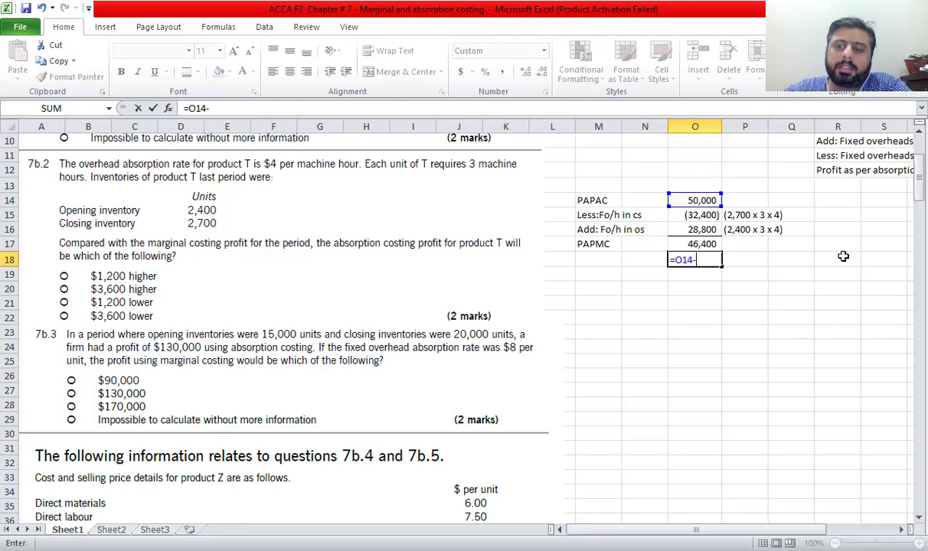
pyautogui.press('Up')
pyautogui.press('Return')
pyautogui.press('Up')
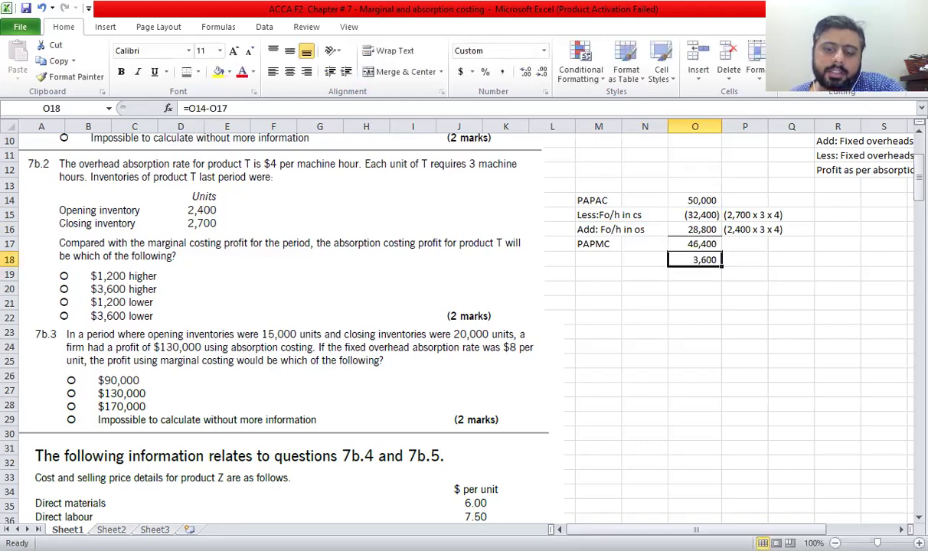
# Apply a bottom double border to the profit difference in cell O18.
pyautogui.hotkey('alt', 'h')
pyautogui.press('b')
pyautogui.press('b')
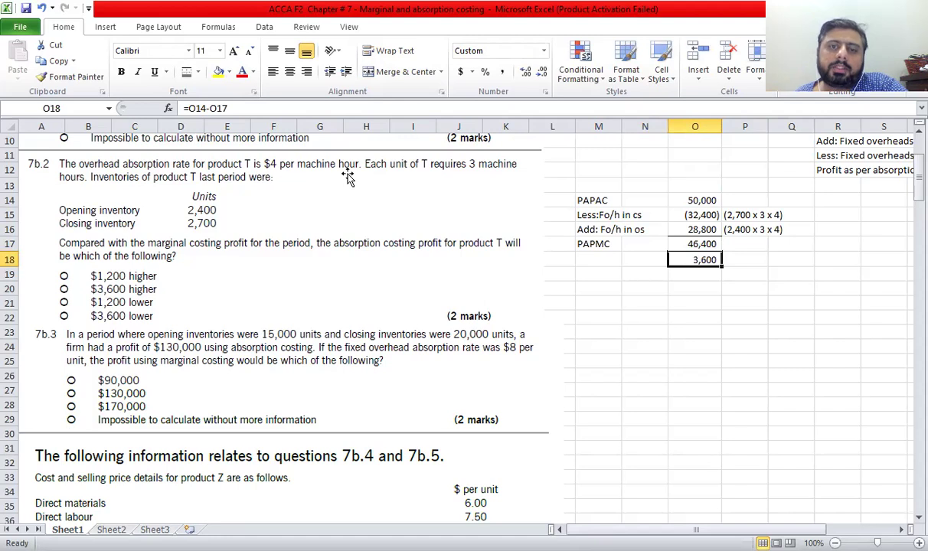
# Compare the absorption profit in O14 with the marginal profit in O17 and examine the overhead adjustments in O15:O16.
pyautogui.click(700, 203)
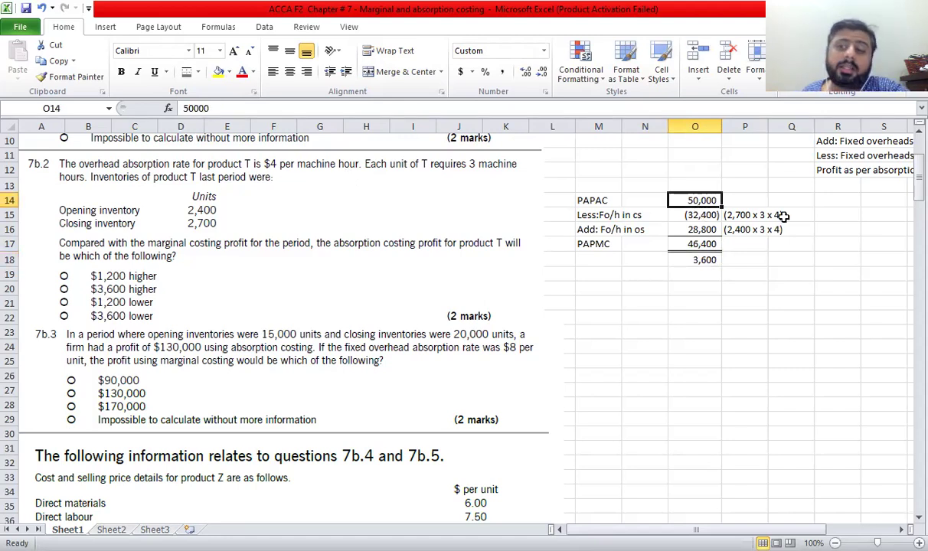
pyautogui.click(842, 204)
pyautogui.click(687, 201)
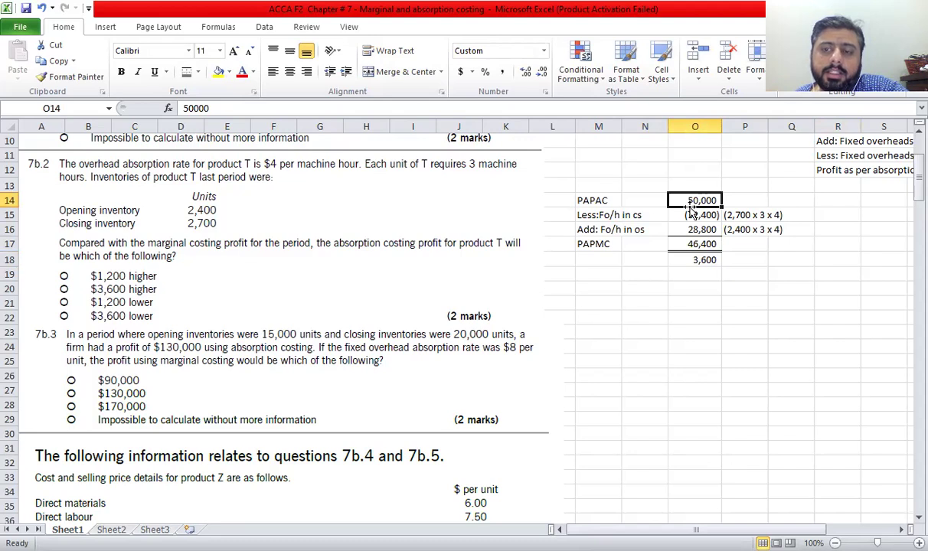
pyautogui.click(694, 244)
pyautogui.click(830, 229)
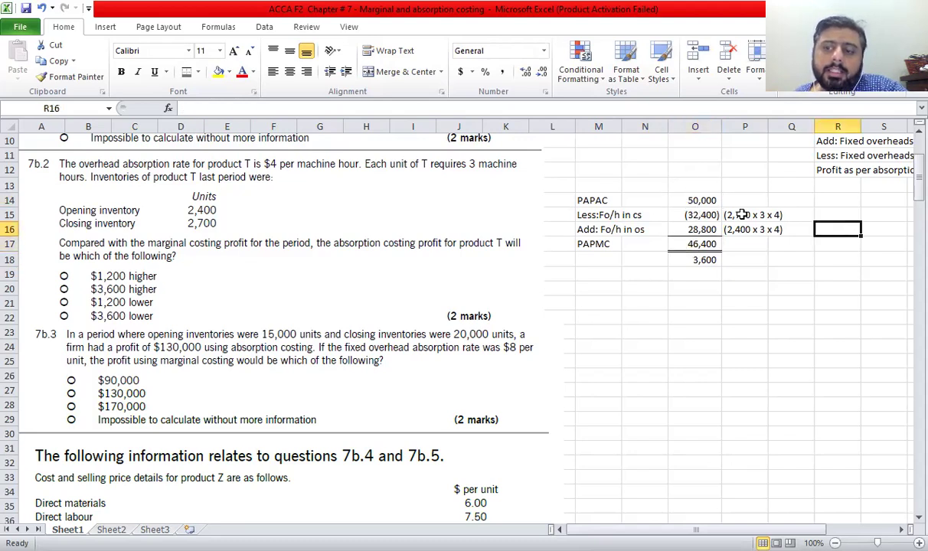
pyautogui.moveTo(703, 215); pyautogui.dragTo(703, 230)
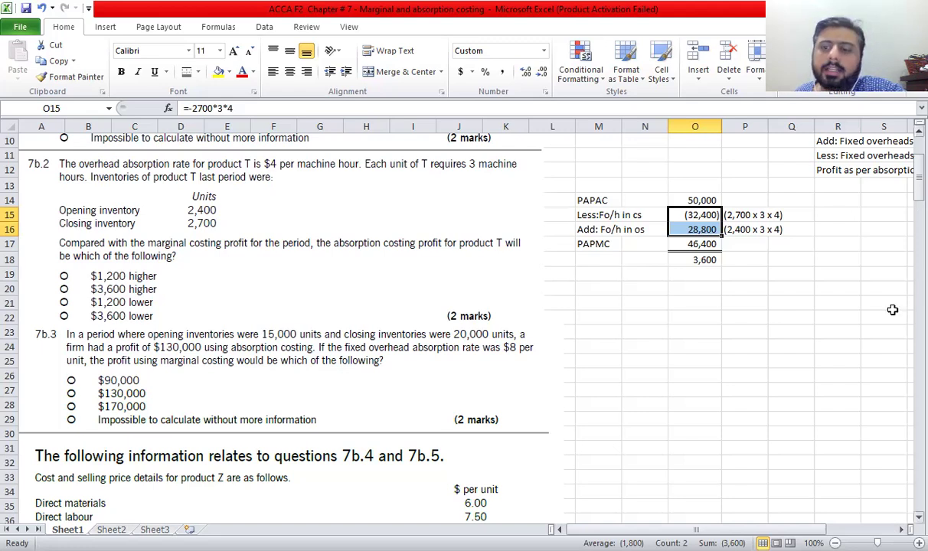
# Enter 70000 in cell R14 as an alternative absorption costing profit.
pyautogui.click(823, 201)
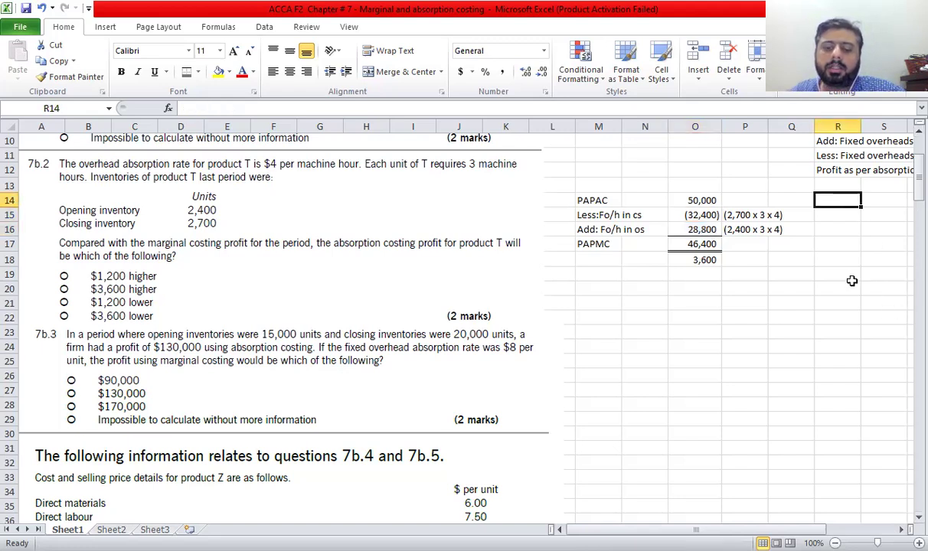
pyautogui.write('70000')
pyautogui.press('Return')
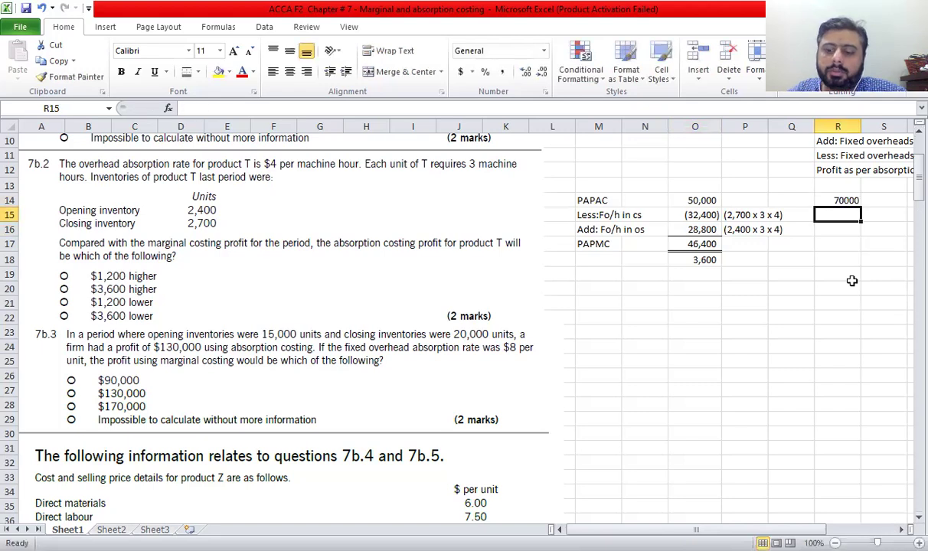
# Bring the closing and opening stock overhead adjustments into cells R15 and R16 with the formulas =O15 and =O16.
pyautogui.write('=')
pyautogui.press('Left')
pyautogui.press('Left')
pyautogui.press('Left')
pyautogui.write('-')
pyautogui.press('BackSpace')
pyautogui.write('=')
pyautogui.press('BackSpace')
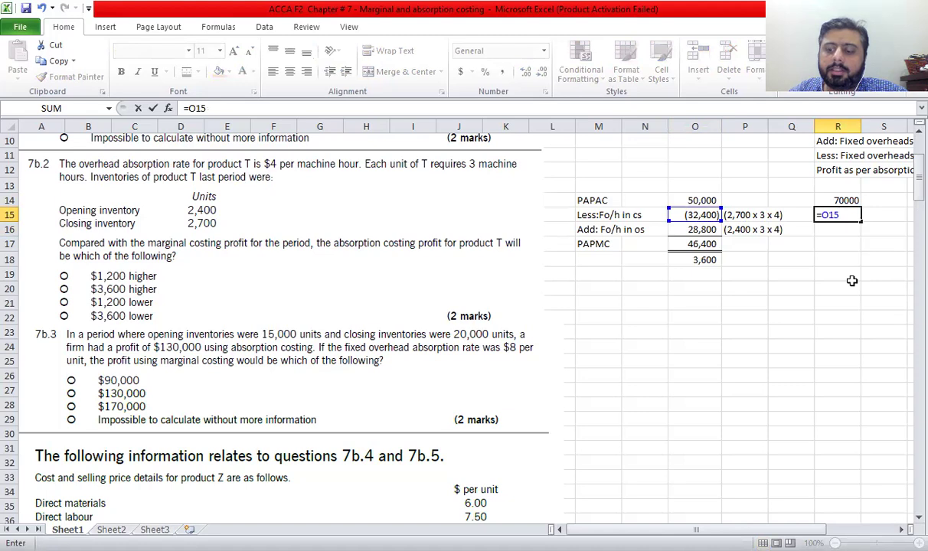
pyautogui.press('Return')
pyautogui.write('=')
pyautogui.press('Left')
pyautogui.press('Left')
pyautogui.press('Left')
pyautogui.press('Return')
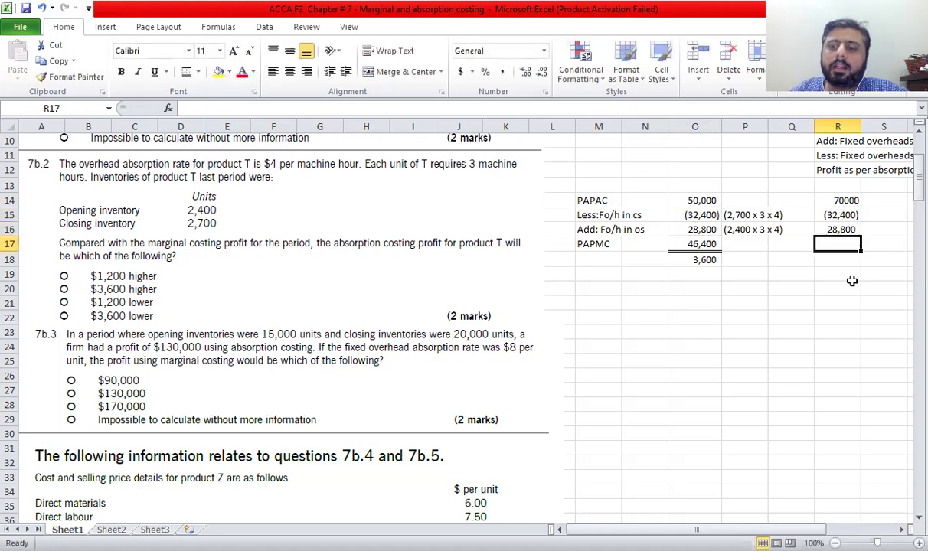
# Total the alternative profit in R17 with =SUM(R14:R16) and format R14:R17 with thousands separators and no decimals.
pyautogui.hotkey('alt', '=')
pyautogui.press('Return')
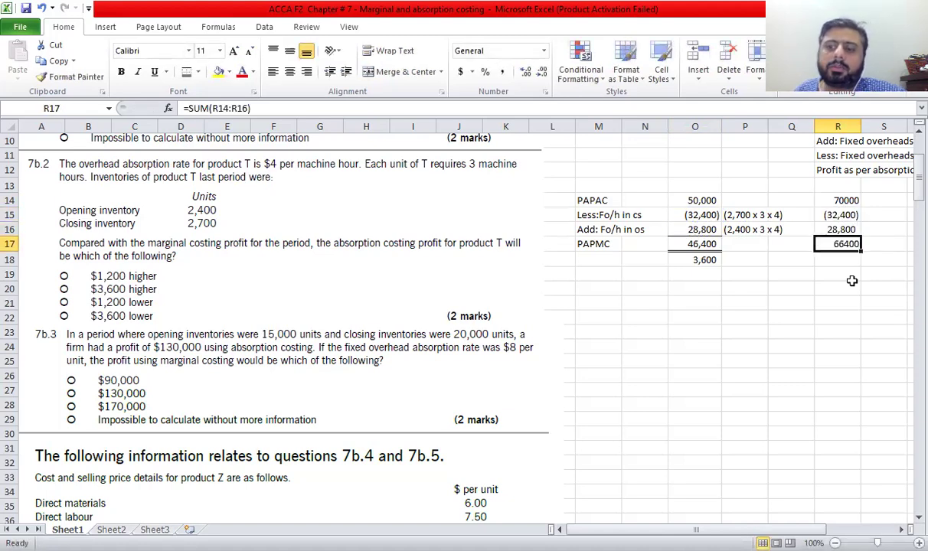
pyautogui.hotkey('shift', 'Up')
pyautogui.hotkey('shift', 'Up')
pyautogui.hotkey('shift', 'Up')
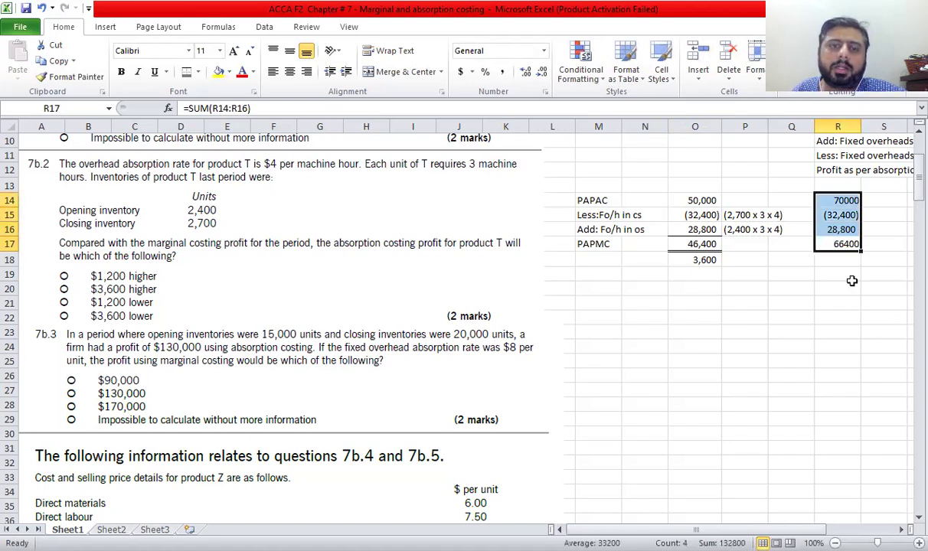
pyautogui.click(503, 72)
pyautogui.click(525, 72)
pyautogui.click(525, 72)
# Calculate the alternative profit difference in cell R18 with the formula =R14-R17.
pyautogui.click(846, 261)
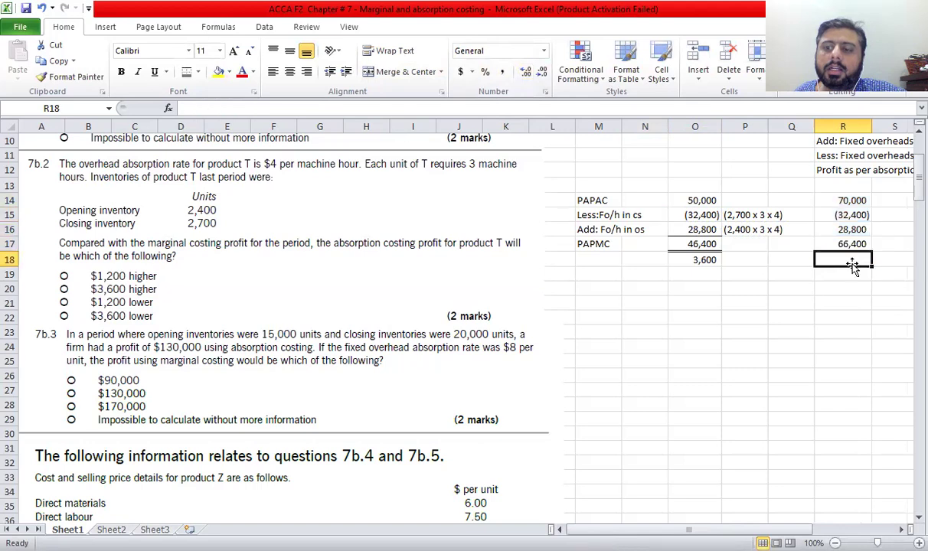
pyautogui.write('=')
pyautogui.click(856, 201)
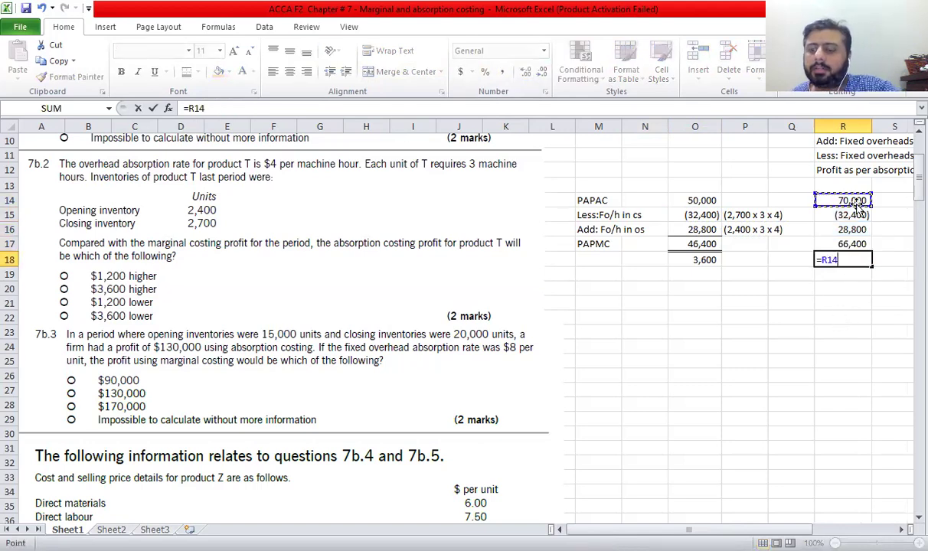
pyautogui.write('-')
pyautogui.click(852, 243)
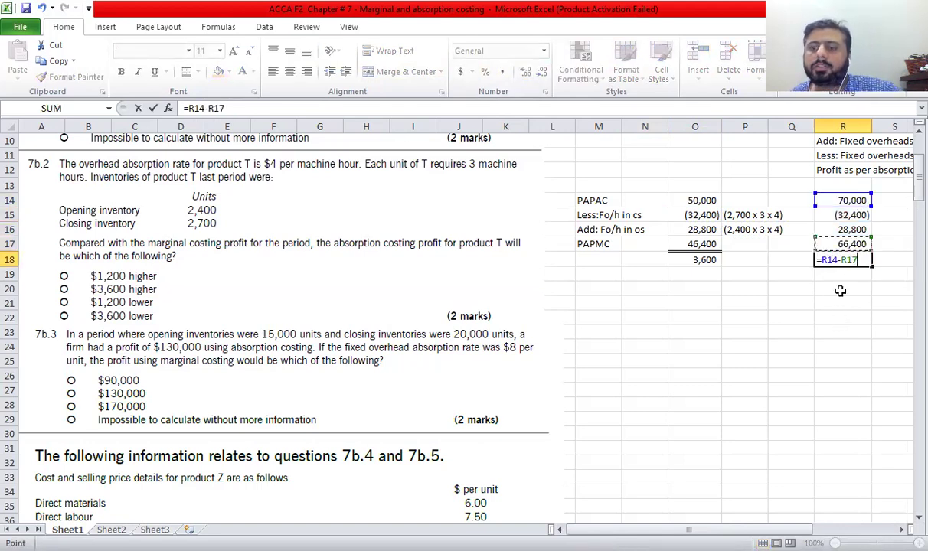
pyautogui.press('Return')
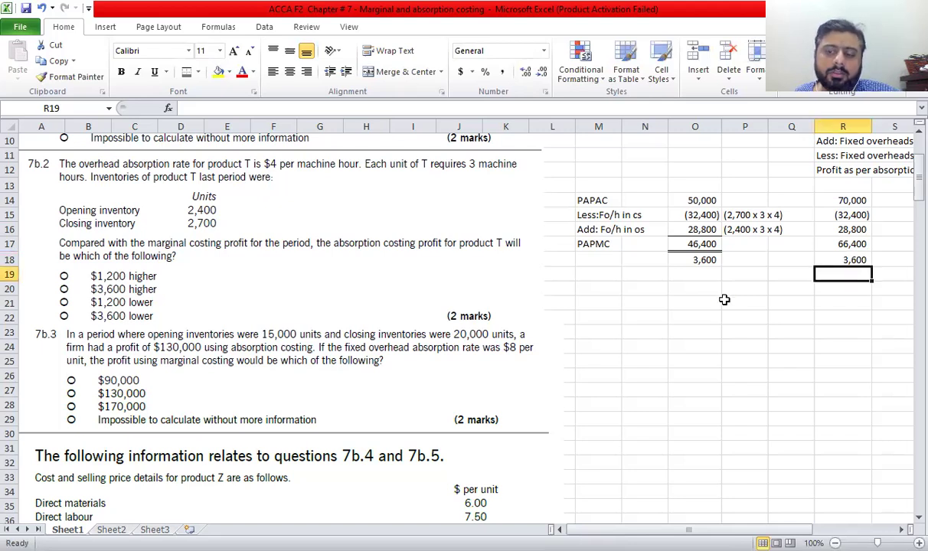
# Review the alternative profits and difference in column R and the overhead workings in cells P15 and P16.
pyautogui.click(855, 259)
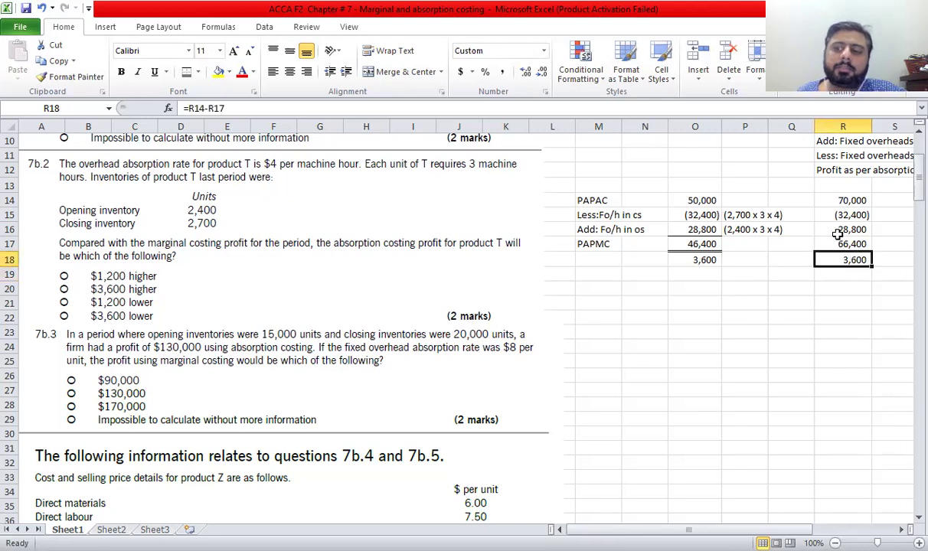
pyautogui.press('Up')
pyautogui.click(835, 200)
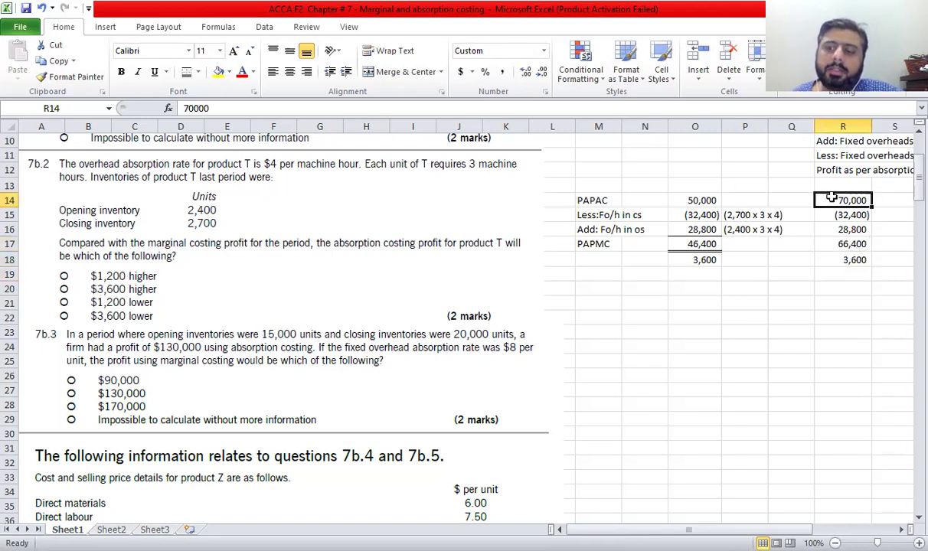
pyautogui.click(829, 243)
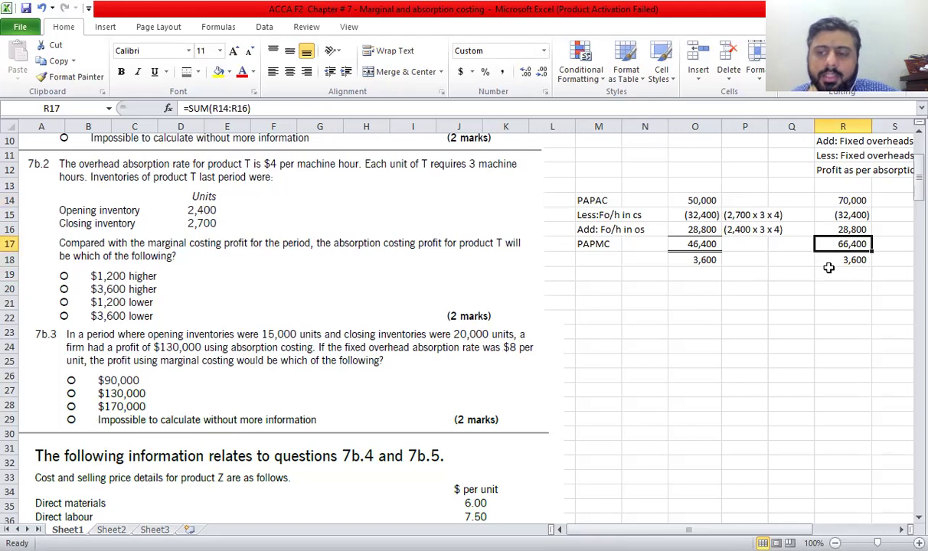
pyautogui.click(834, 259)
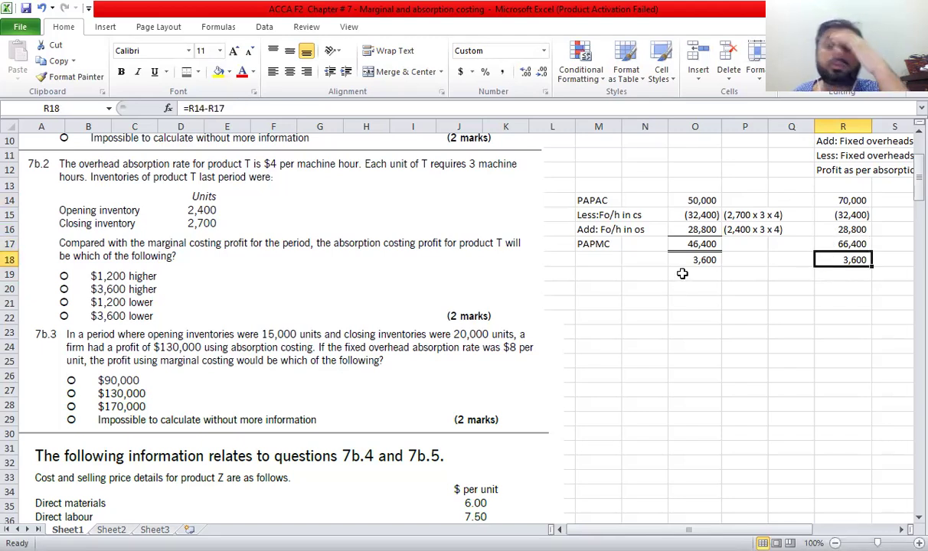
pyautogui.click(746, 215)
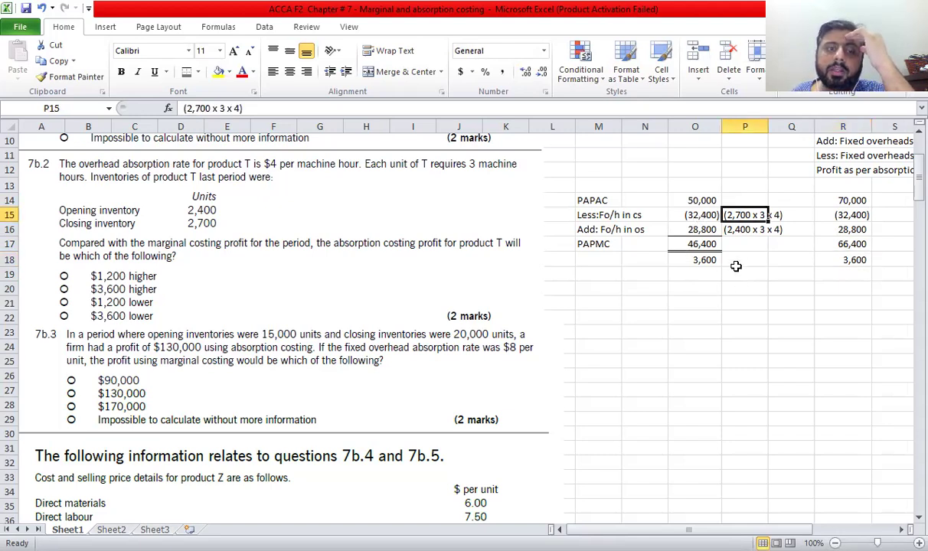
pyautogui.click(744, 229)
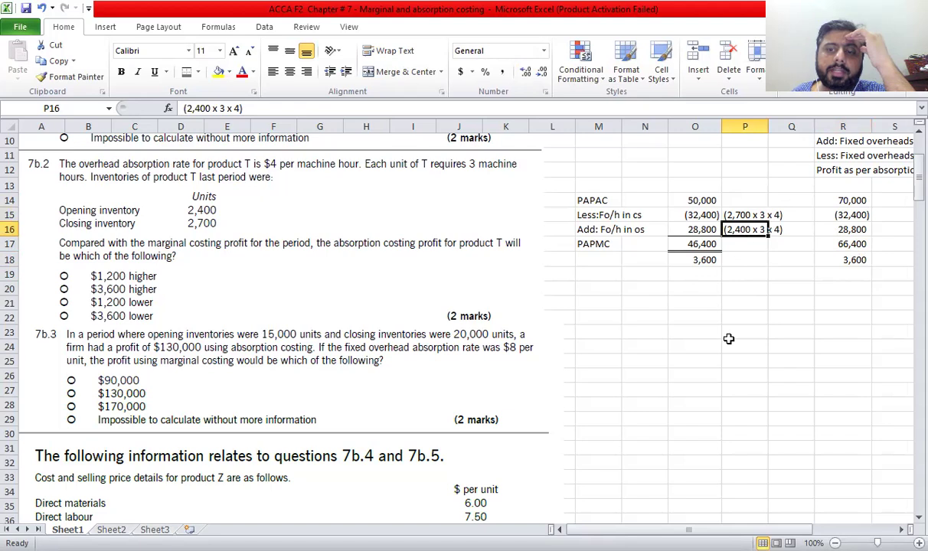
# Enter the label "change in stock" in cell M19 below the PAPMC reconciliation.
pyautogui.click(594, 272)
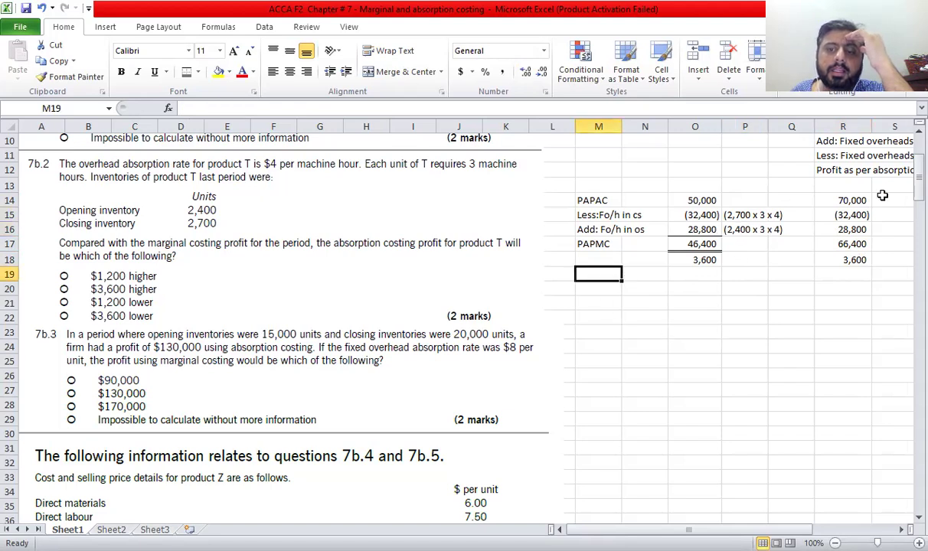
pyautogui.write('CHAN')
pyautogui.press('BackSpace')
pyautogui.press('BackSpace')
pyautogui.press('BackSpace')
pyautogui.press('BackSpace')
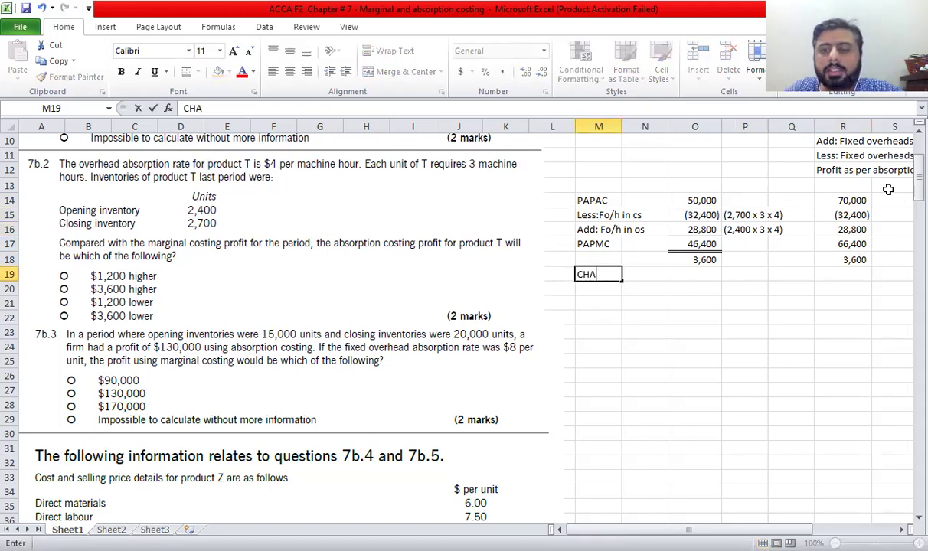
pyautogui.write('change i')
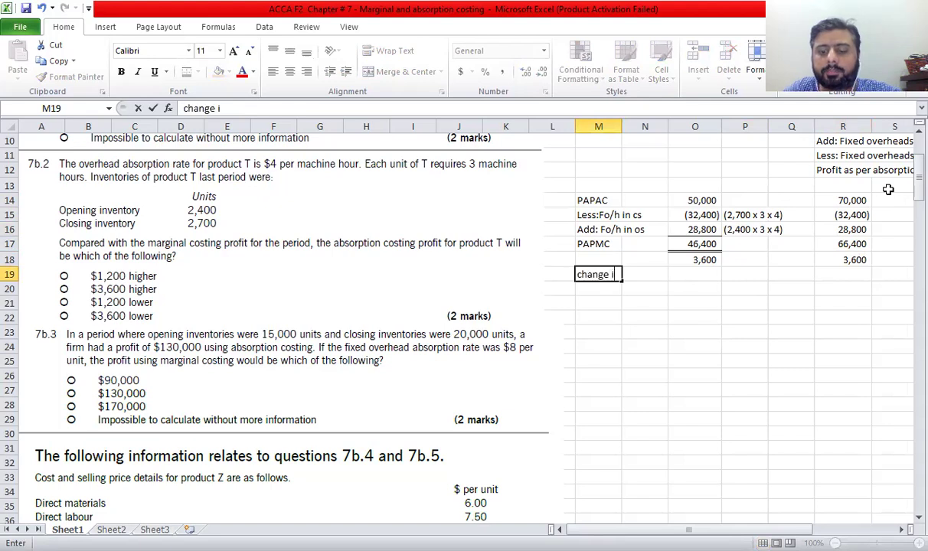
pyautogui.write('n stock')
pyautogui.press('Return')
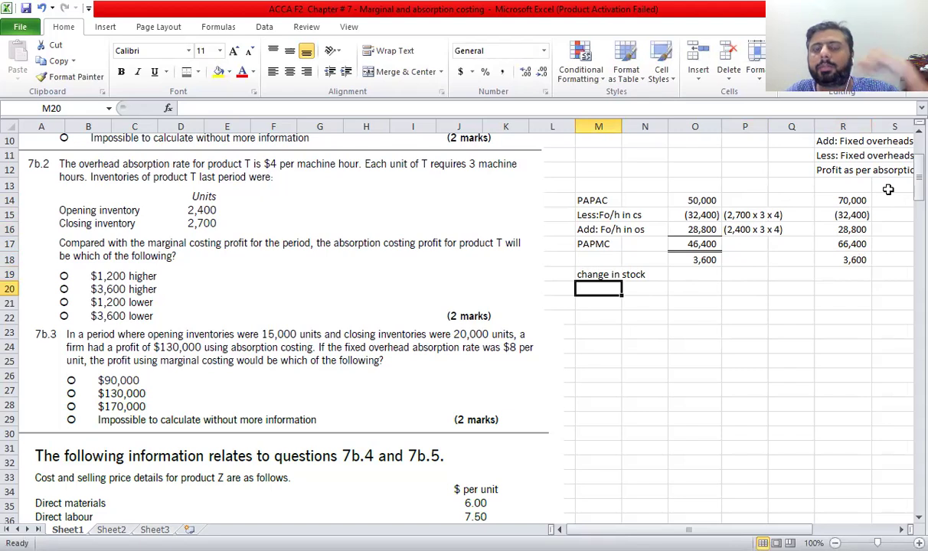
# Calculate the change in stock in cell O19 with the formula =2700-2400.
pyautogui.press('Up')
pyautogui.press('Right')
pyautogui.press('Right')
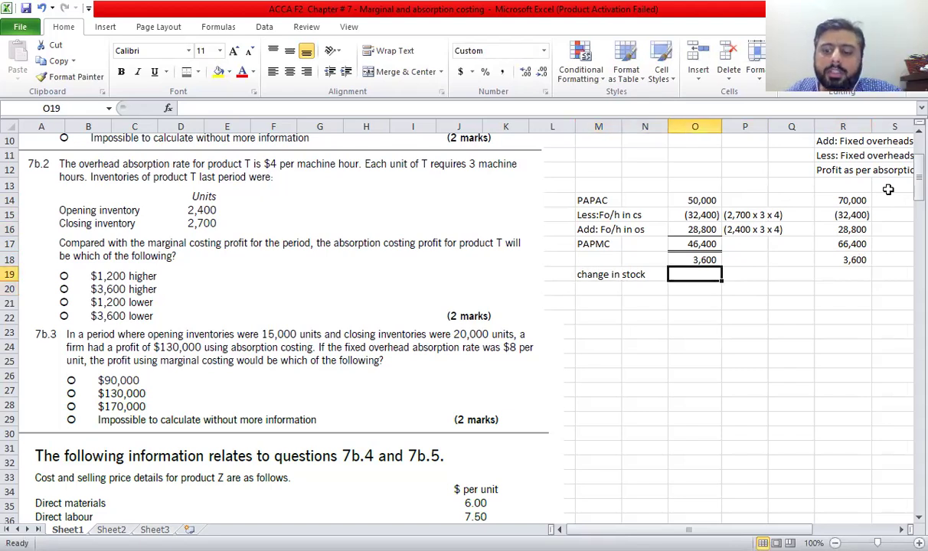
pyautogui.write('=27')
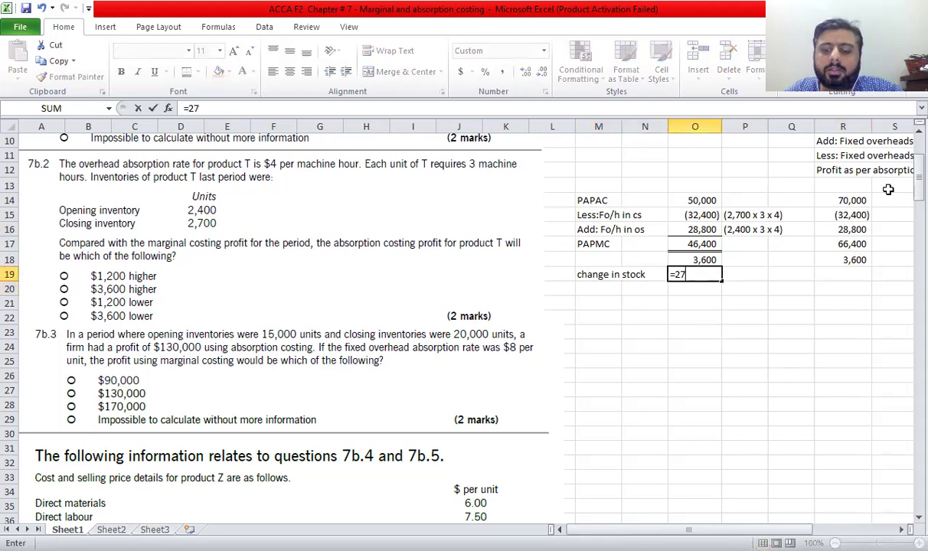
pyautogui.write('00-2400')
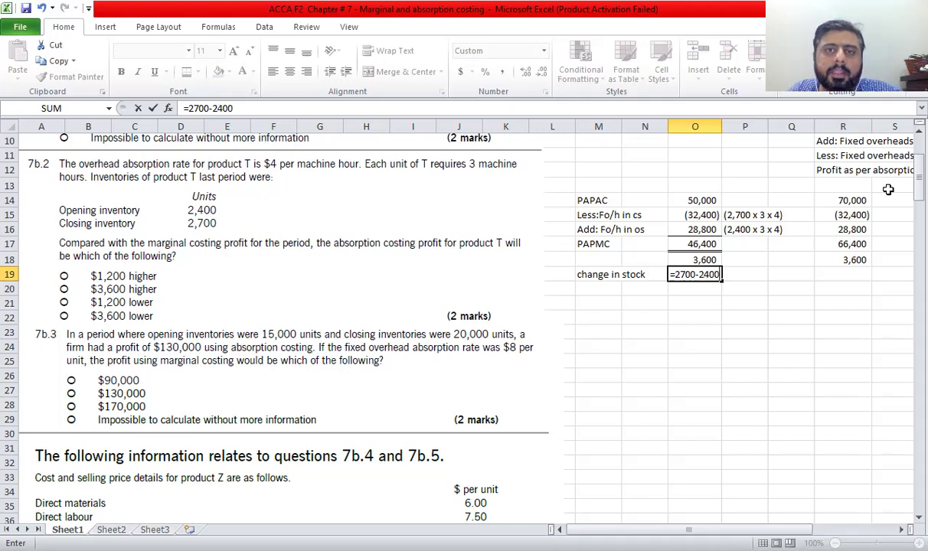
pyautogui.press('Return')
# Add the label "increase in stock level" in M20 and link its value in O20 with the formula =O19.
pyautogui.press('Up')
pyautogui.press('Down')
pyautogui.press('Left')
pyautogui.press('Left')
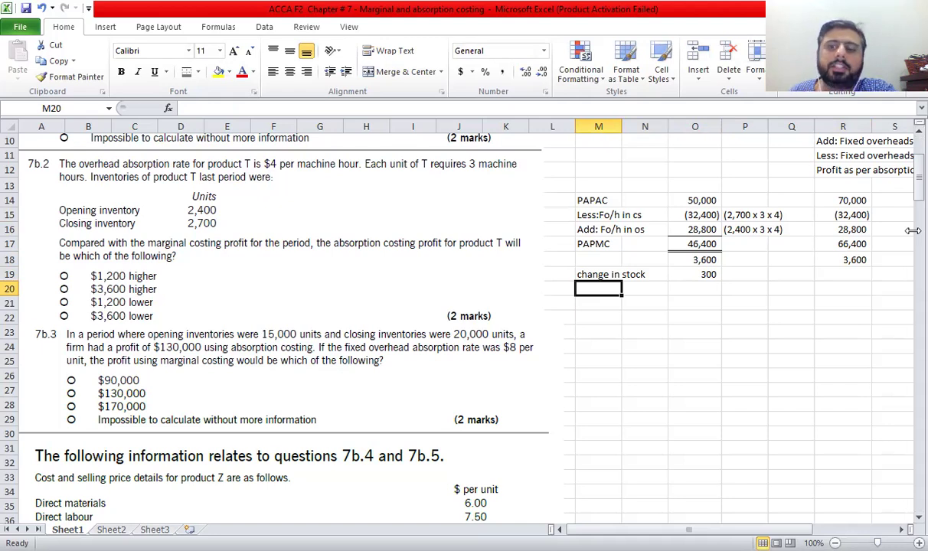
pyautogui.write('i')
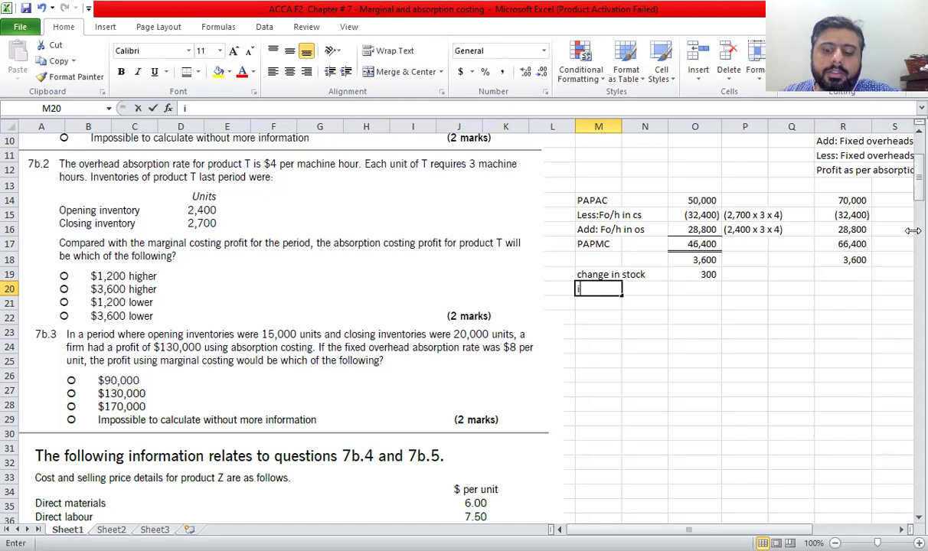
pyautogui.write('ncrease in st')
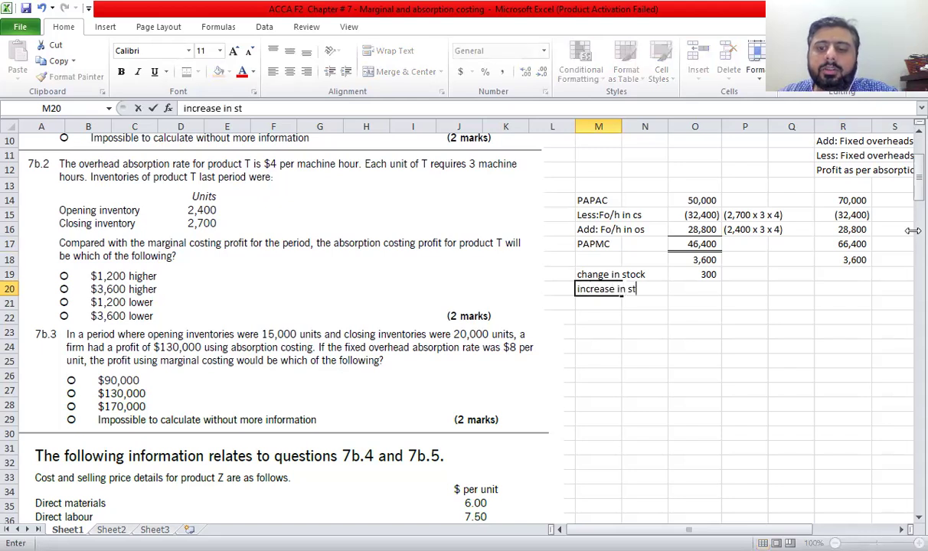
pyautogui.write('ock level')
pyautogui.press('Right')
pyautogui.press('Right')
pyautogui.write('=O19')
pyautogui.press('Return')
pyautogui.press('Up')
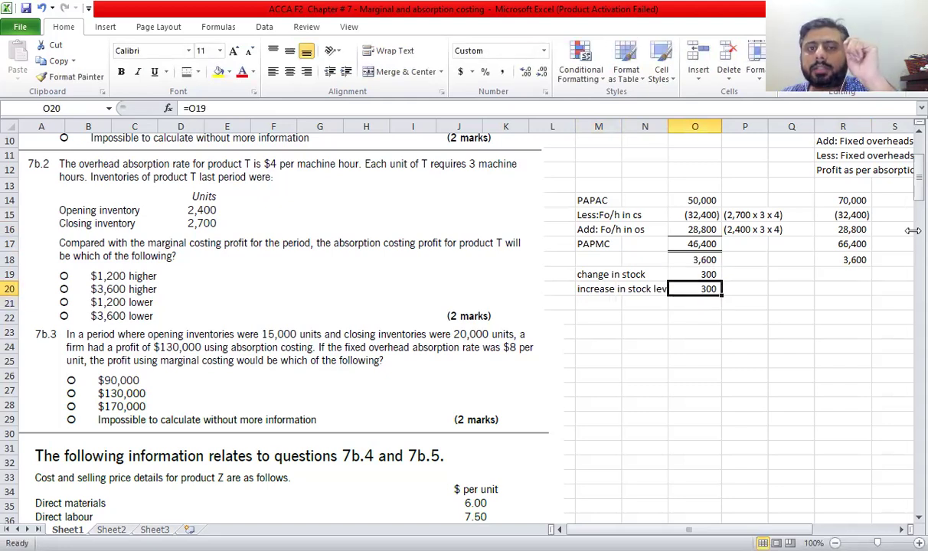
# Review how the closing and opening stock overhead formulas in O15 and O16 relate to the stock change.
pyautogui.press('Up')
pyautogui.press('Up')
pyautogui.press('Up')
pyautogui.press('Up')
pyautogui.press('Up')
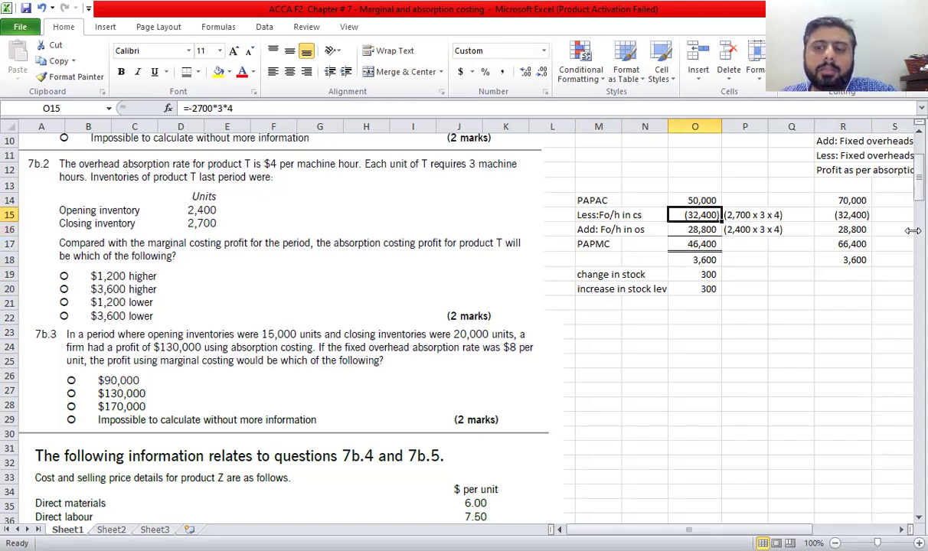
pyautogui.press('Down')
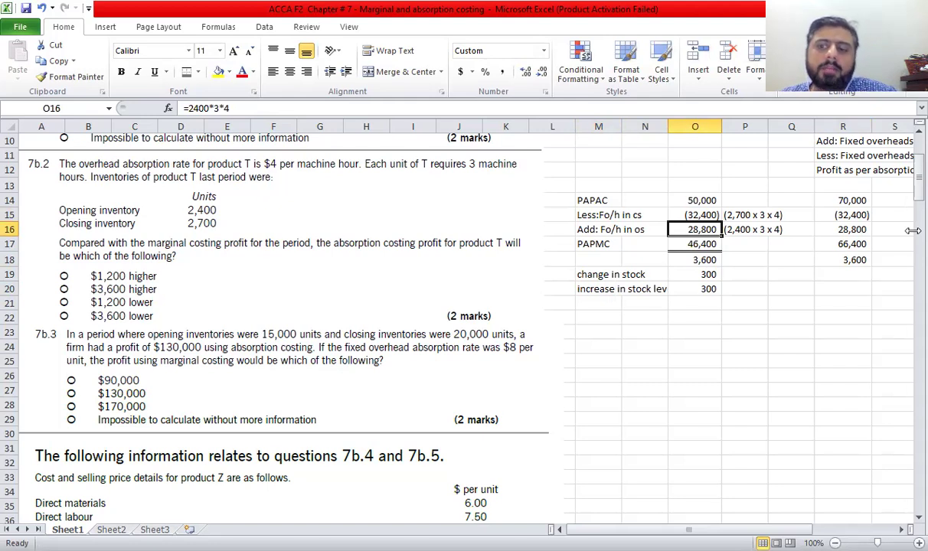
pyautogui.press('Up')
pyautogui.press('Up')
pyautogui.press('Down')
pyautogui.press('Down')
pyautogui.press('Down')
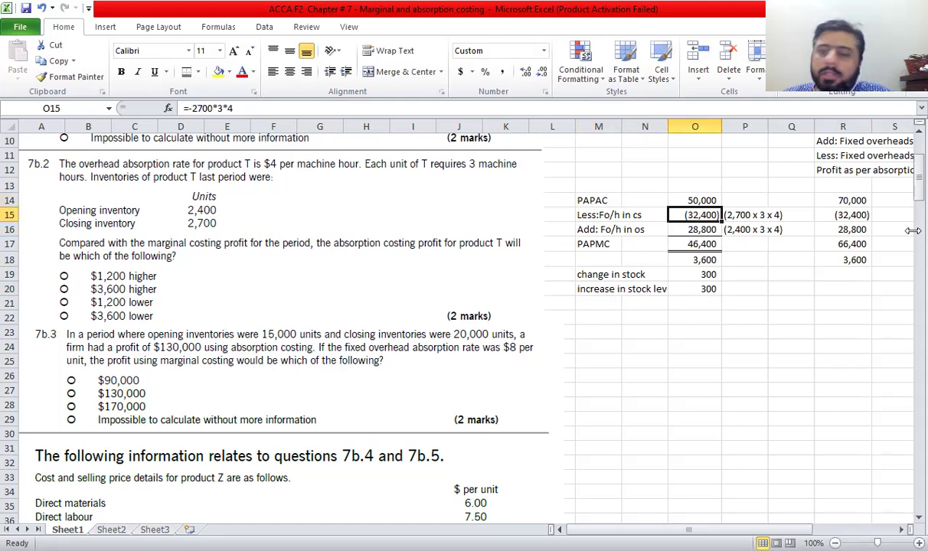
# Select the "increase in stock level" row across cells M20:O20 for examination.
pyautogui.press('Down')
pyautogui.press('Down')
pyautogui.press('Down')
pyautogui.press('Down')
pyautogui.press('Left')
pyautogui.press('Left')
pyautogui.press('Up')
pyautogui.hotkey('shift', 'Right')
pyautogui.hotkey('shift', 'Right')
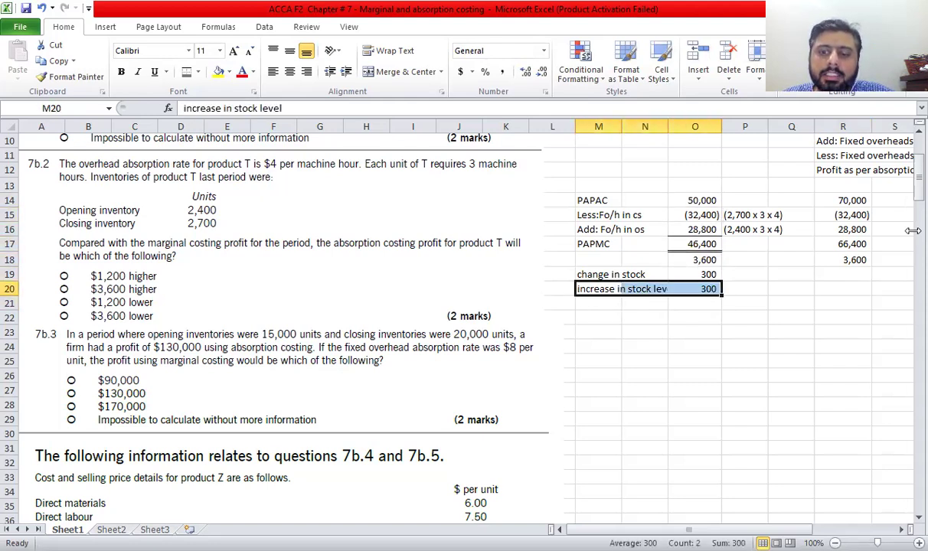
# Add the note "AC more than MC" in M21 beneath the stock increase row.
pyautogui.press('Down')
pyautogui.write('AC more than MC')
pyautogui.press('Return')
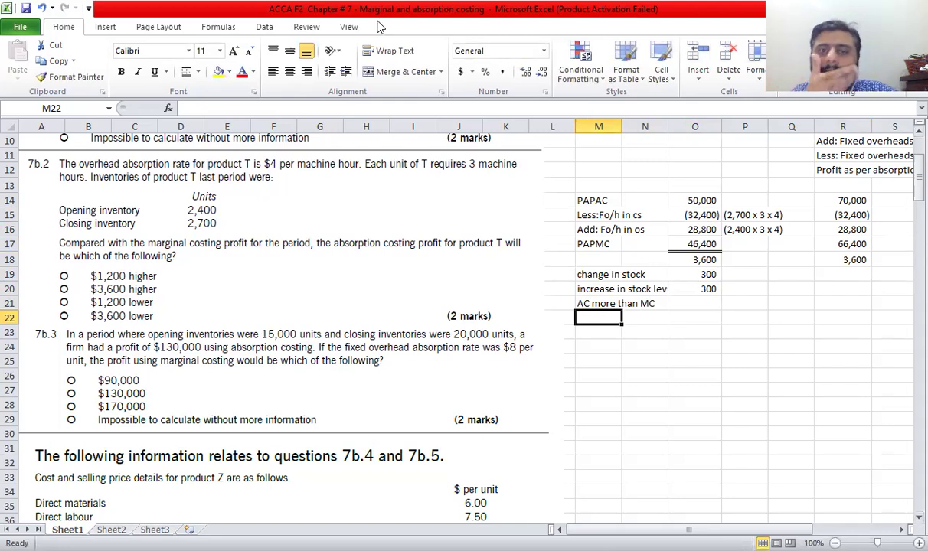
pyautogui.click(647, 396)
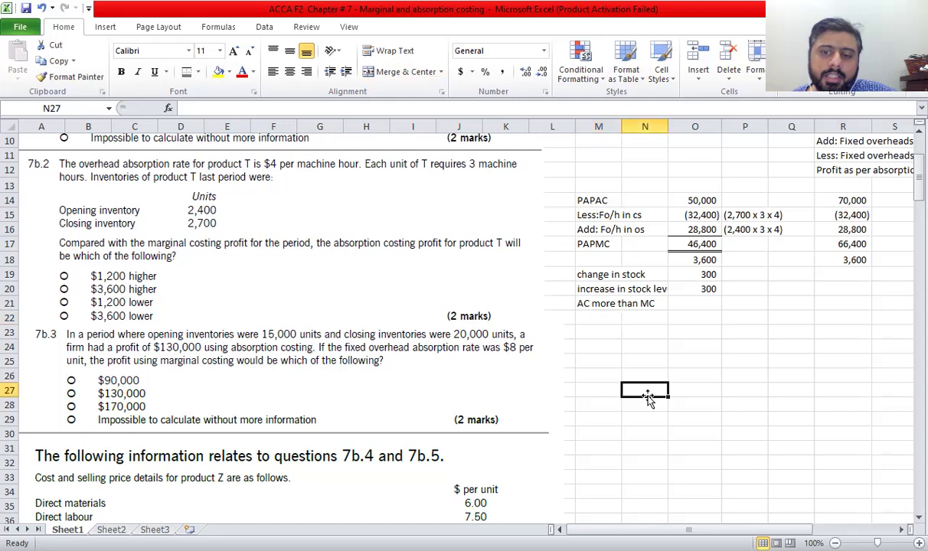
# Start the question 7b.3 reconciliation with the label PAPAC in M23 and the profit 130000 in O23.
pyautogui.scroll(-3, 472, 345)
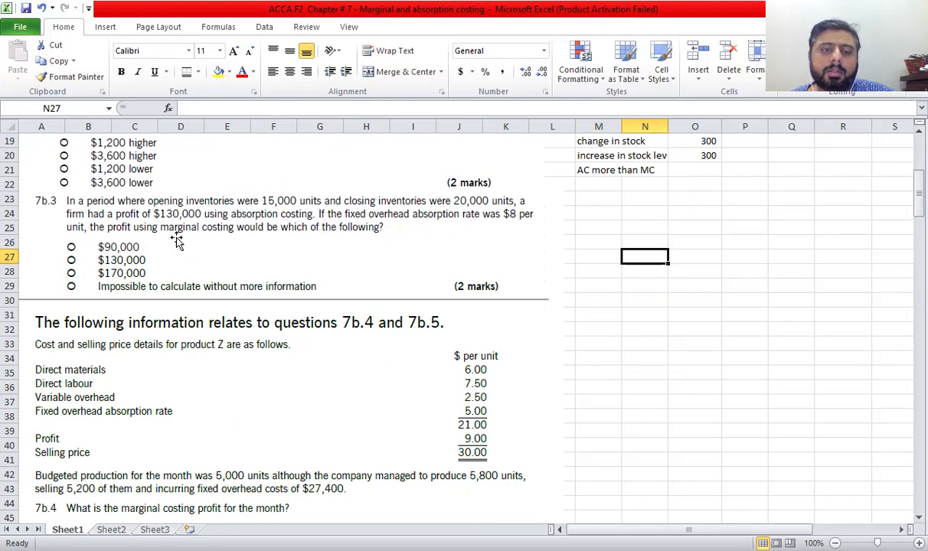
pyautogui.click(603, 203)
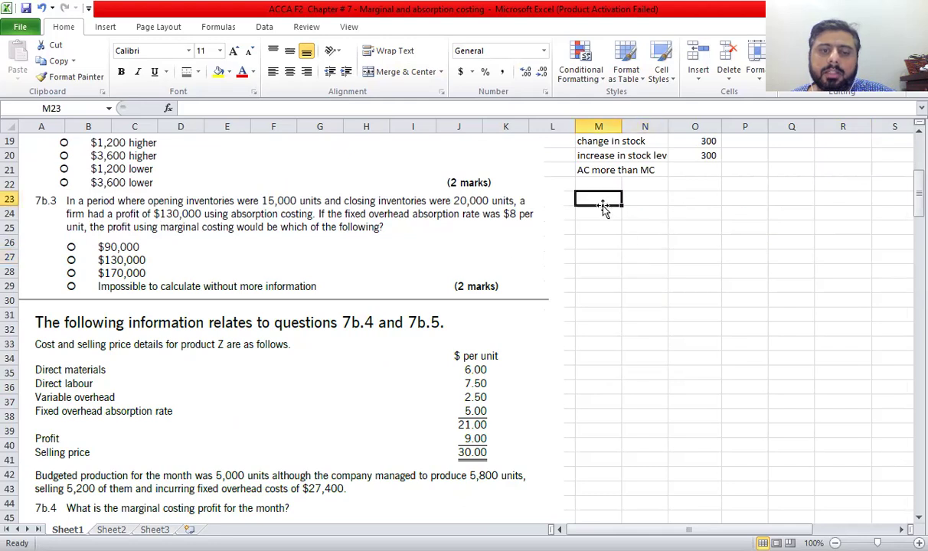
pyautogui.write('PAPAC')
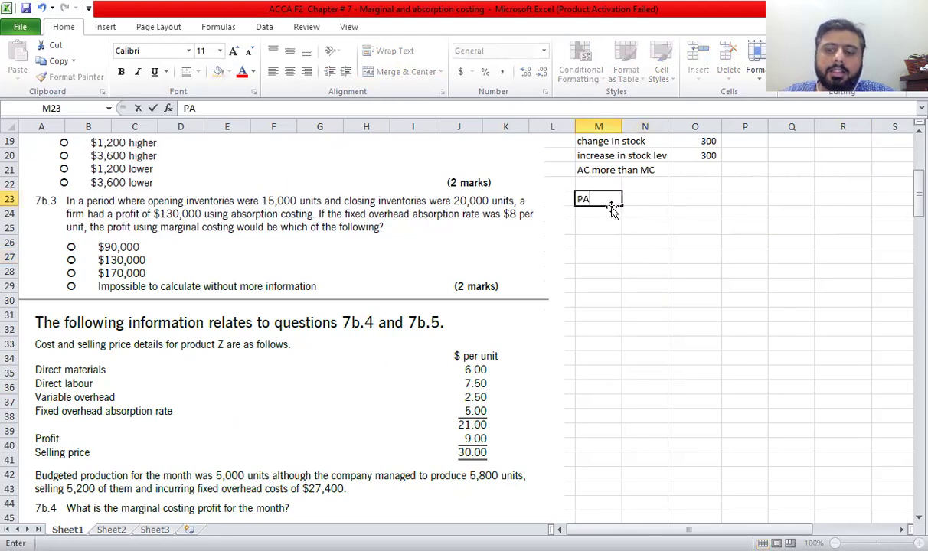
pyautogui.press('Right')
pyautogui.press('Right')
pyautogui.press('Right')
pyautogui.press('Left')
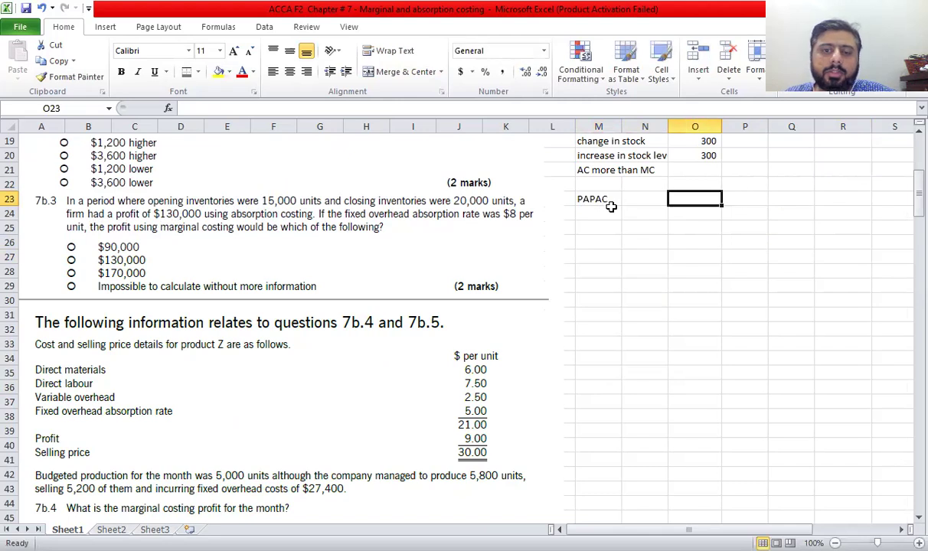
pyautogui.write('130000')
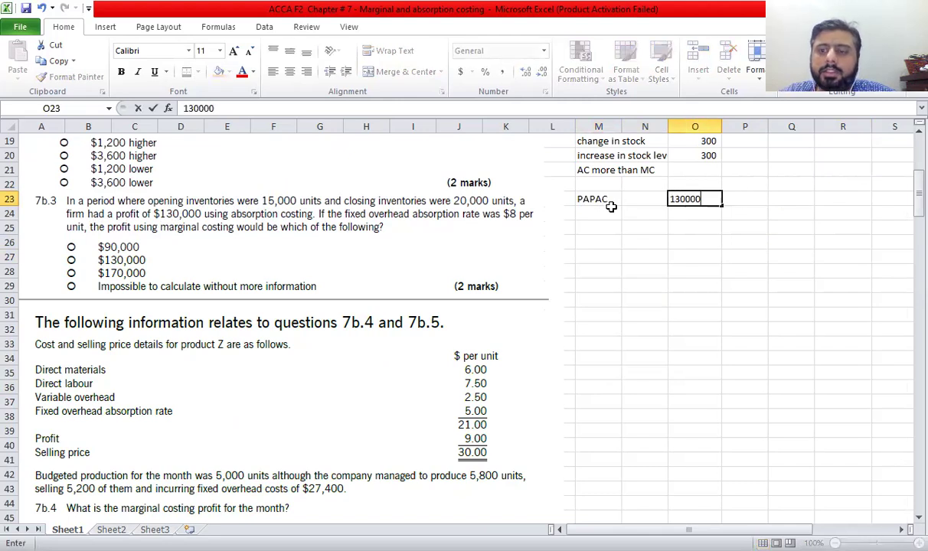
pyautogui.press('Return')
# Add the labels "Less: F o/h in cs", "Add: F o/h in os" and "PAPMC" in cells M24 to M26.
pyautogui.click(612, 207)
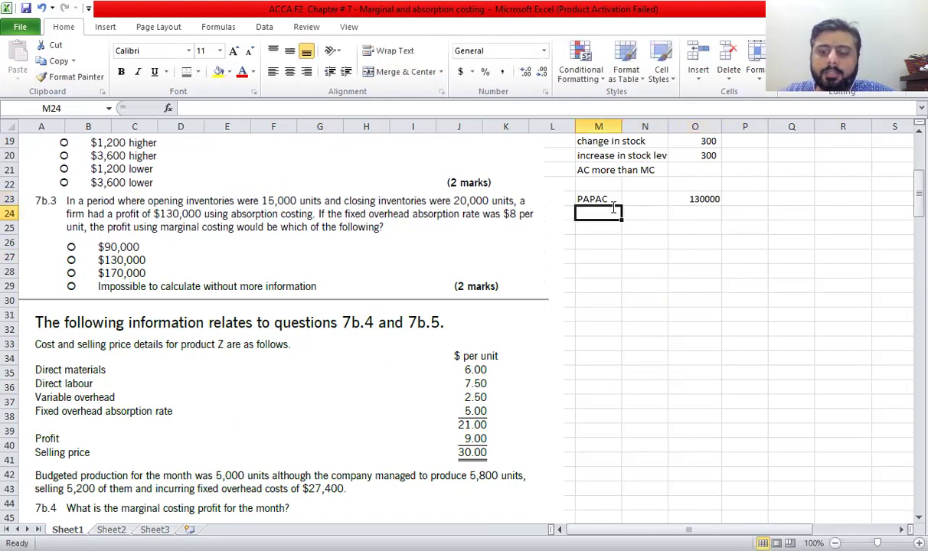
pyautogui.write('IES')
pyautogui.press('BackSpace')
pyautogui.press('BackSpace')
pyautogui.press('BackSpace')
pyautogui.write('Less: F o/h')
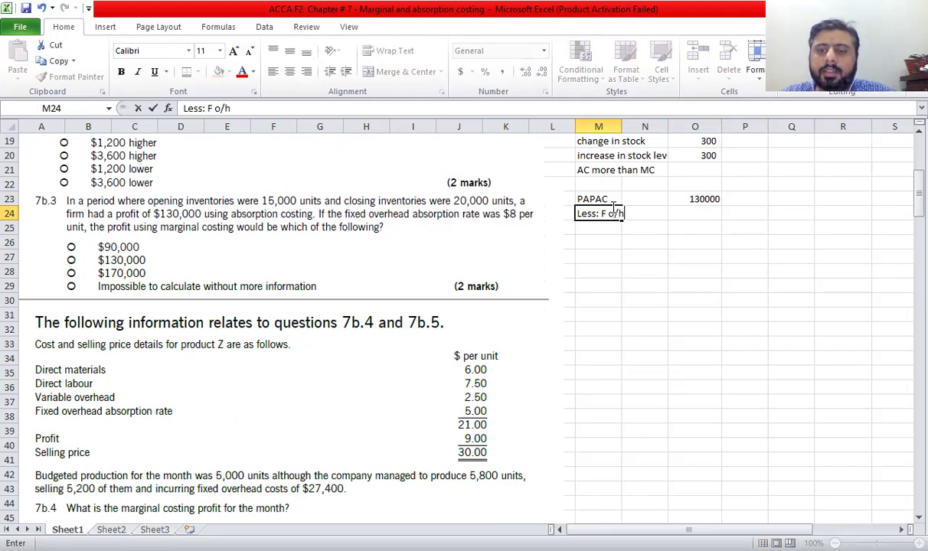
pyautogui.write(' in cs')
pyautogui.press('Return')
pyautogui.write('Add: F o/h in os')
pyautogui.press('Return')
pyautogui.write('PAPMC')
# Calculate the closing stock overhead deduction in O24 with the formula =-20000*8.
pyautogui.press('Right')
pyautogui.press('Right')
pyautogui.press('Up')
pyautogui.press('Up')
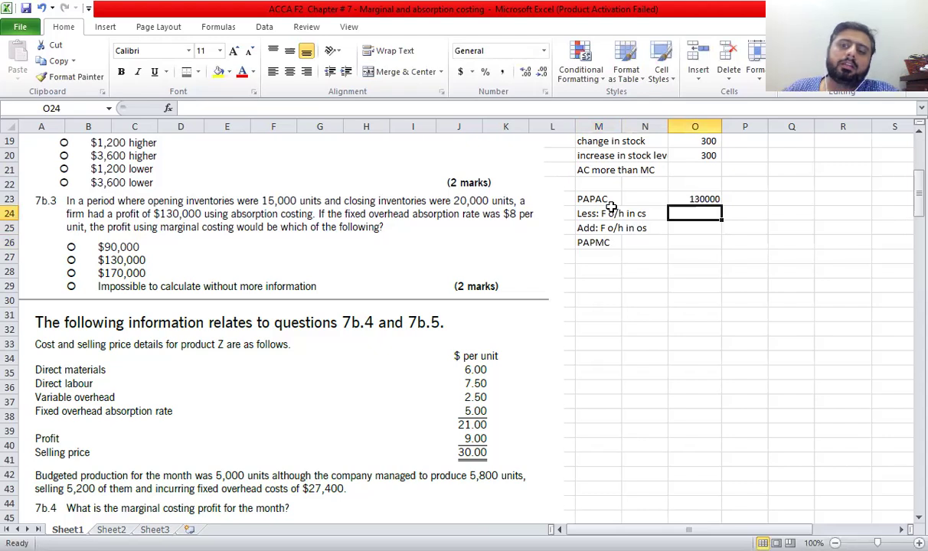
pyautogui.write('=-')
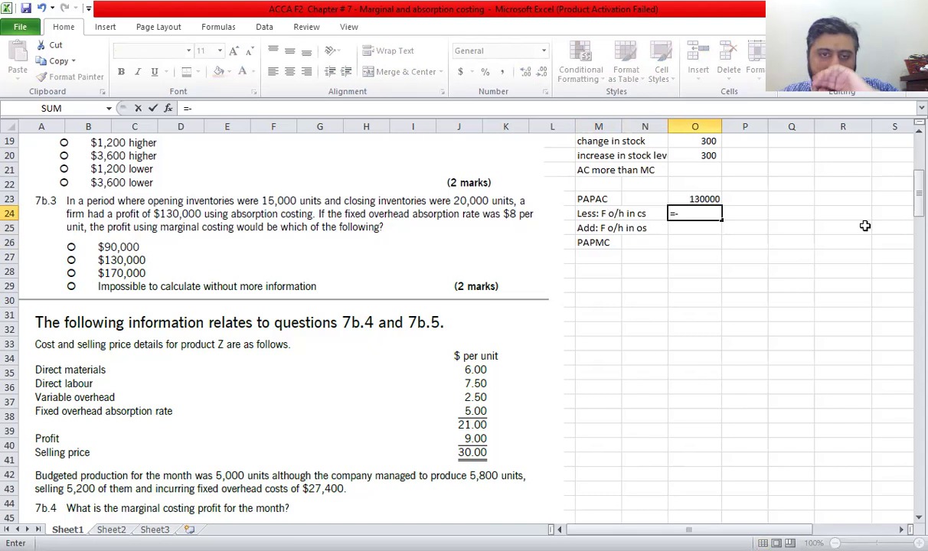
pyautogui.write('2000')
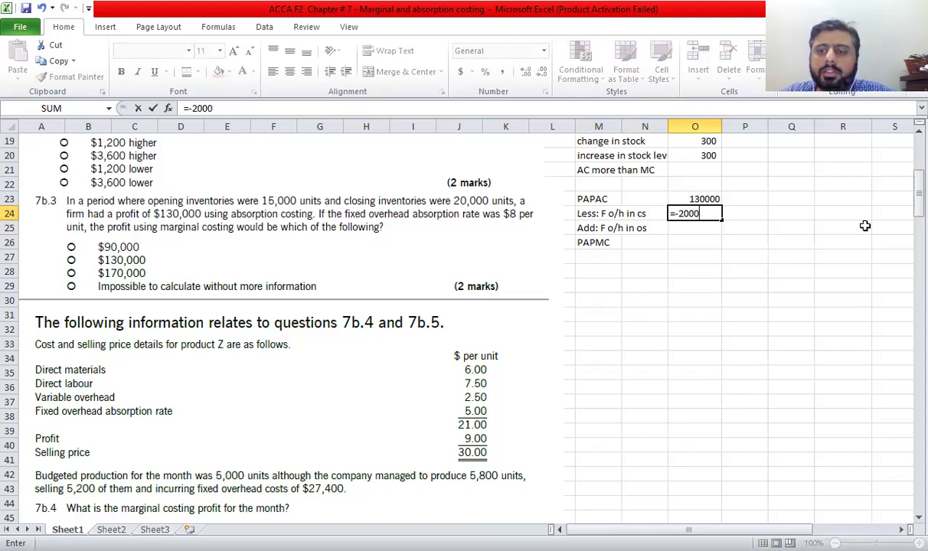
pyautogui.write('0*')
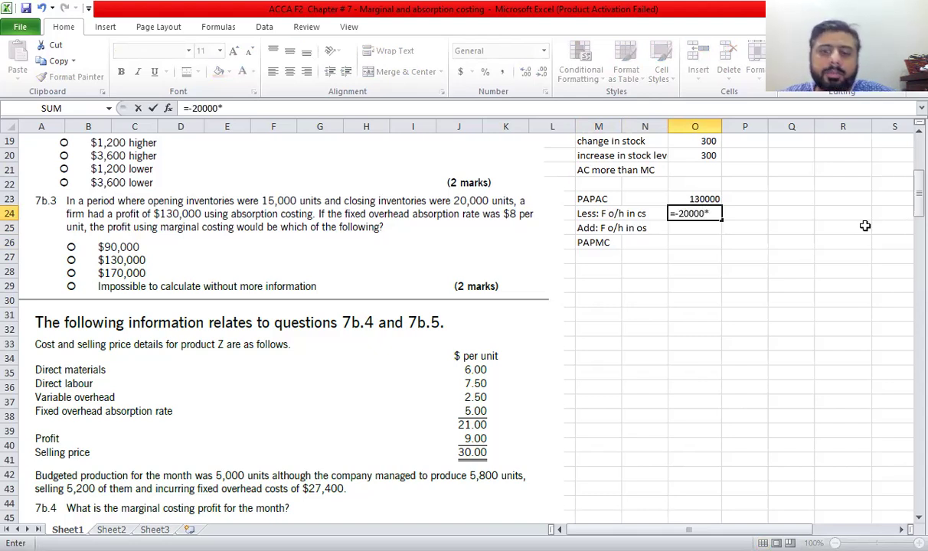
pyautogui.write('8')
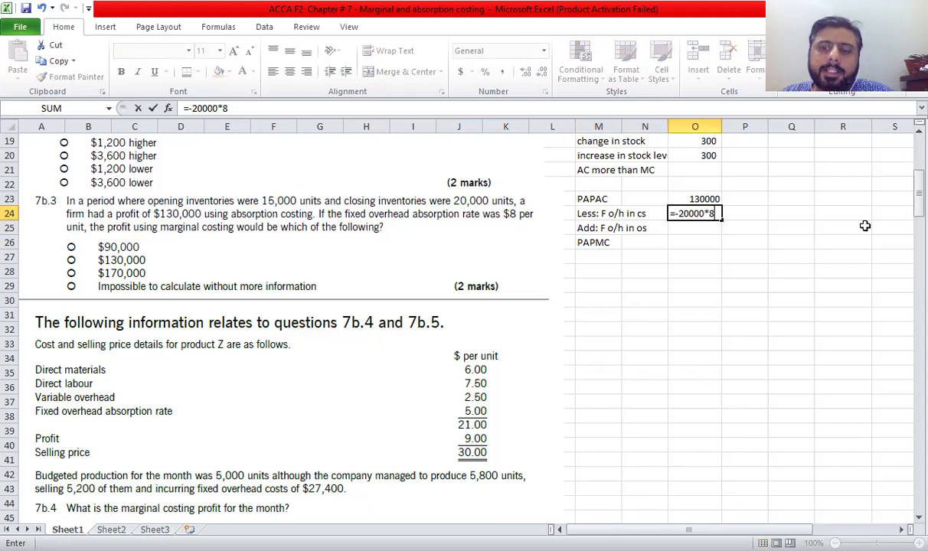
pyautogui.hotkey('ctrl', 'Return')
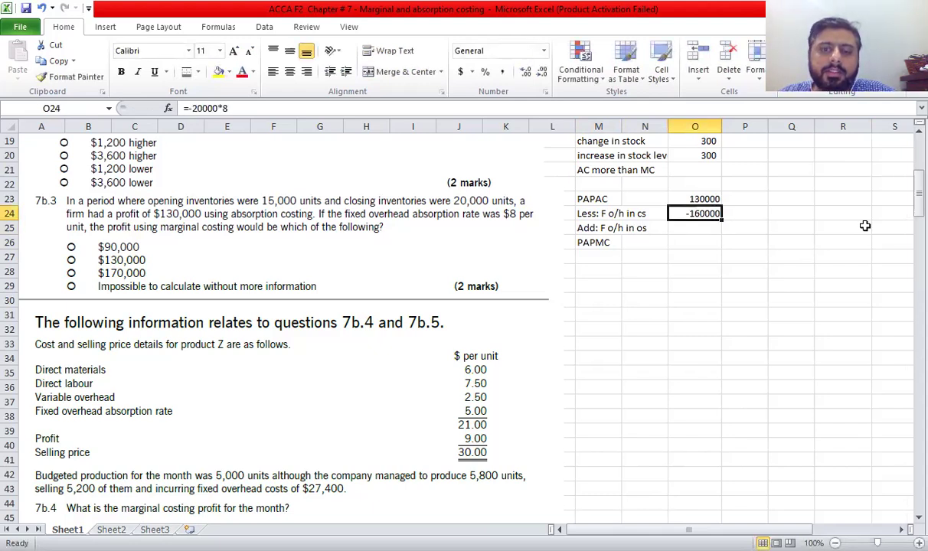
# Calculate the opening stock overhead addition in O25 with the formula =15000*8.
pyautogui.press('Down')
pyautogui.write('=15000*8')
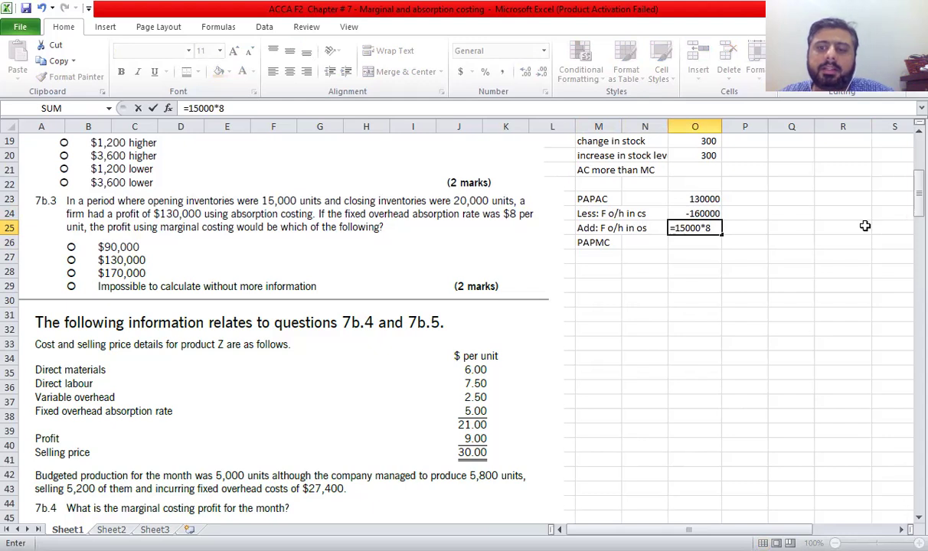
pyautogui.press('Return')
pyautogui.press('Up')
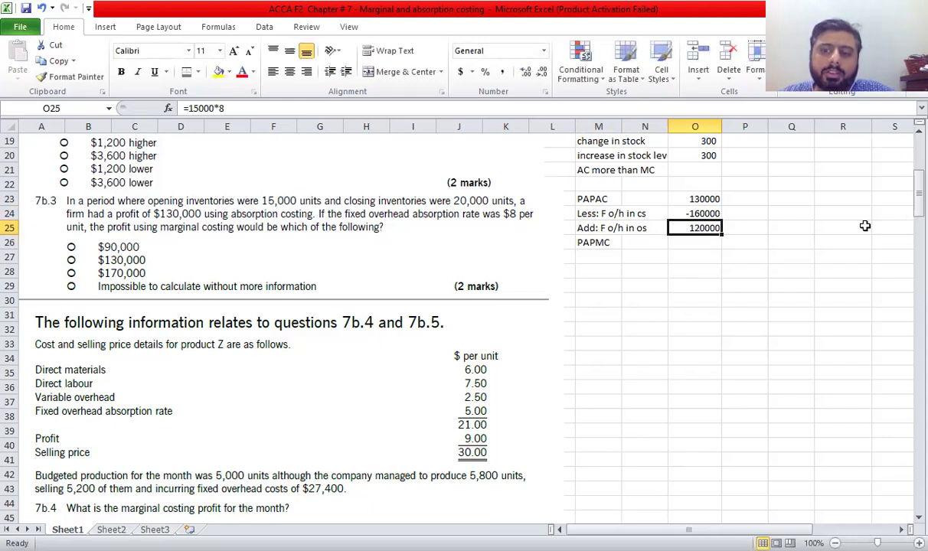
# Total the marginal costing profit in O26 with the formula =SUM(O23:O25).
pyautogui.press('Down')
pyautogui.hotkey('alt', '=')
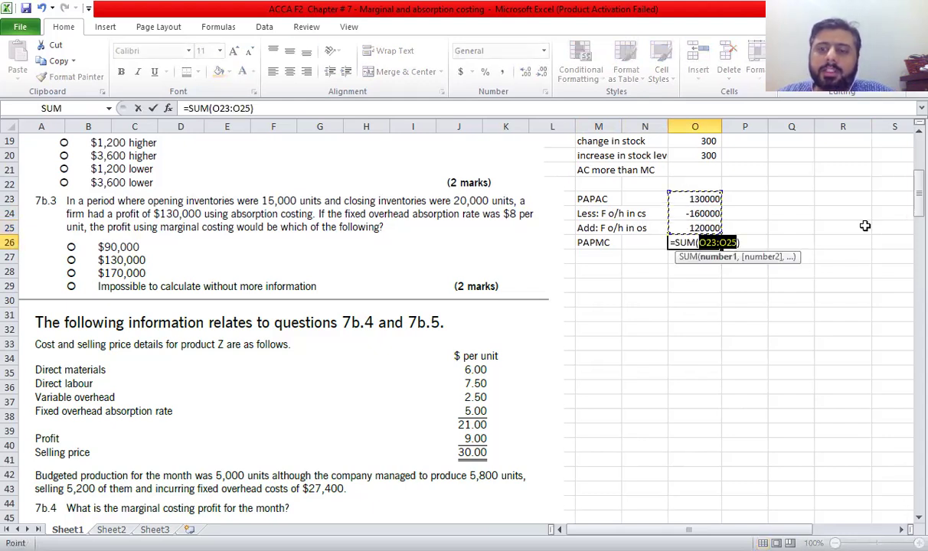
pyautogui.press('Return')
# Review the reconciliation figures in O23:O26 one by one and highlight the PAPMC row across M26:O26.
pyautogui.press('Up')
pyautogui.press('Up')
pyautogui.press('Up')
pyautogui.press('Up')
pyautogui.press('Down')
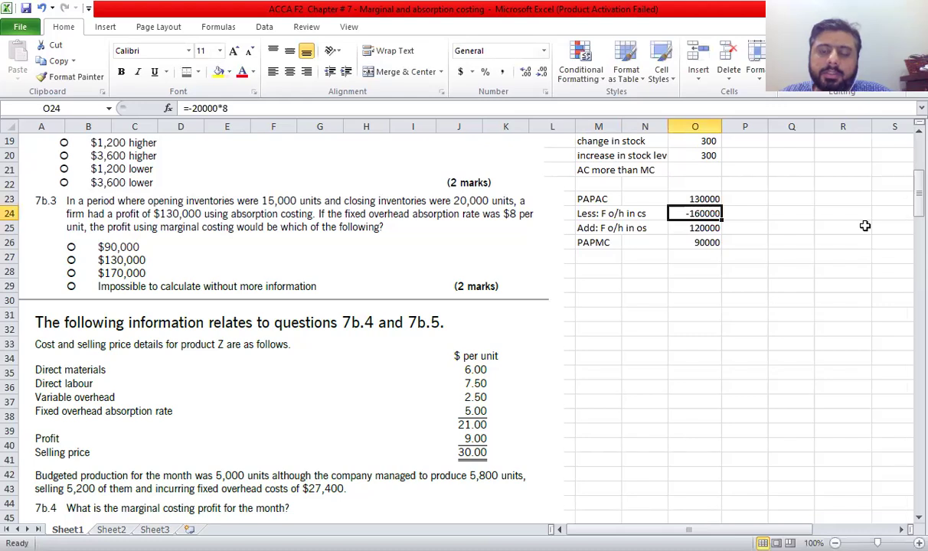
pyautogui.press('Down')
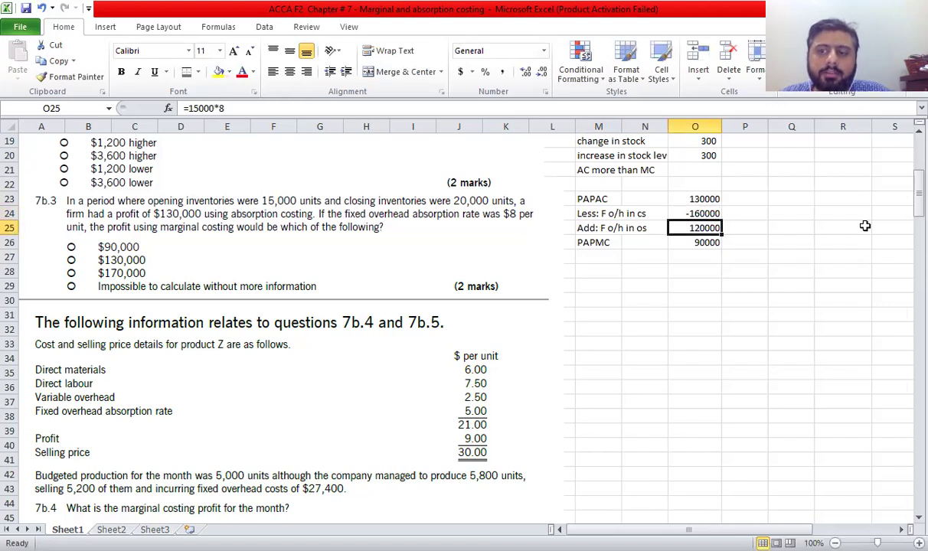
pyautogui.press('Down')
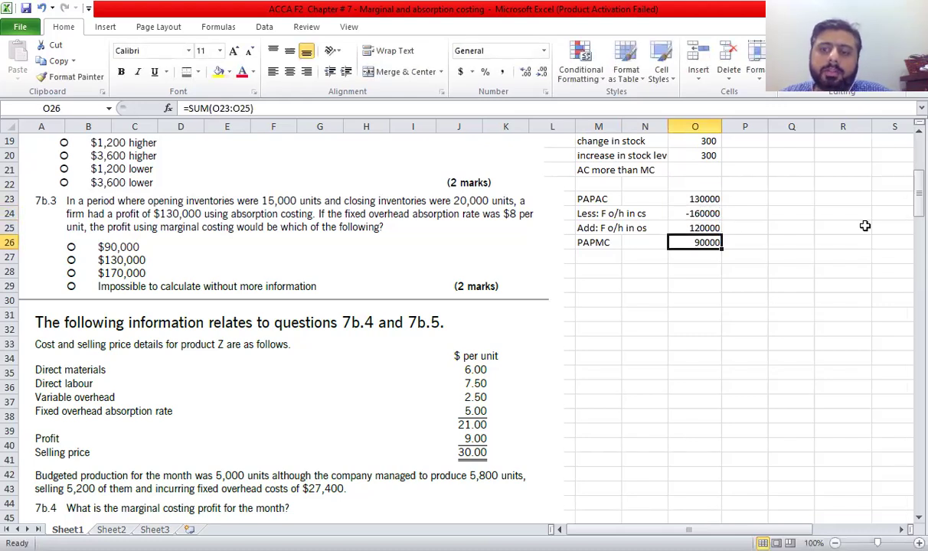
pyautogui.hotkey('shift', 'Left')
pyautogui.hotkey('shift', 'Left')
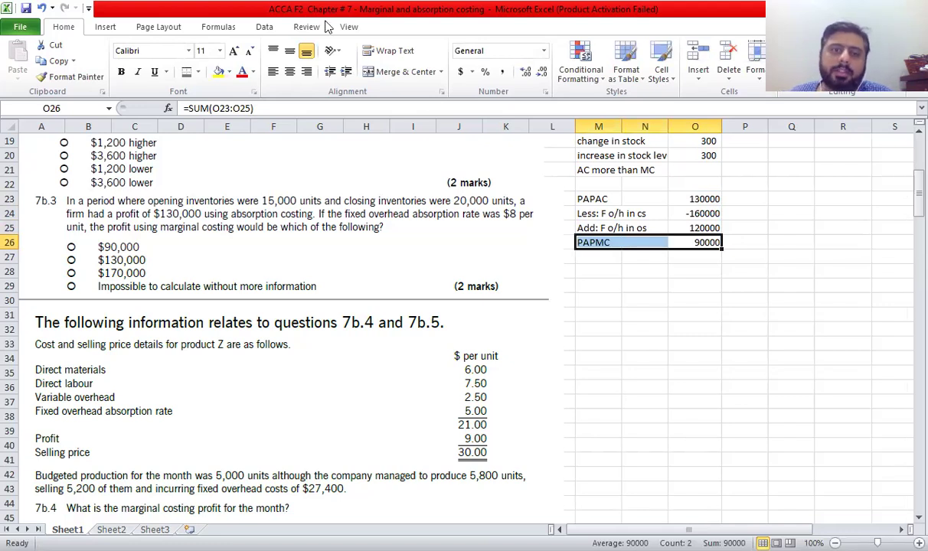
# Format the reconciliation values in O23:O26 with thousands separators and no decimal places.
pyautogui.click(645, 272)
pyautogui.click(706, 243)
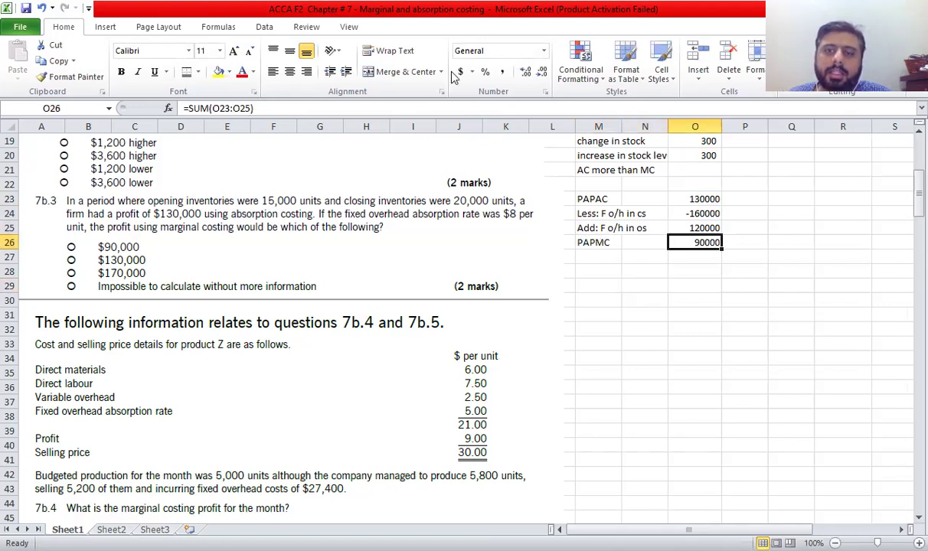
pyautogui.click(502, 71)
pyautogui.click(706, 198)
pyautogui.moveTo(698, 201); pyautogui.dragTo(704, 240)
pyautogui.click(503, 71)
pyautogui.doubleClick(541, 71)
pyautogui.click(716, 328)
pyautogui.click(699, 256)
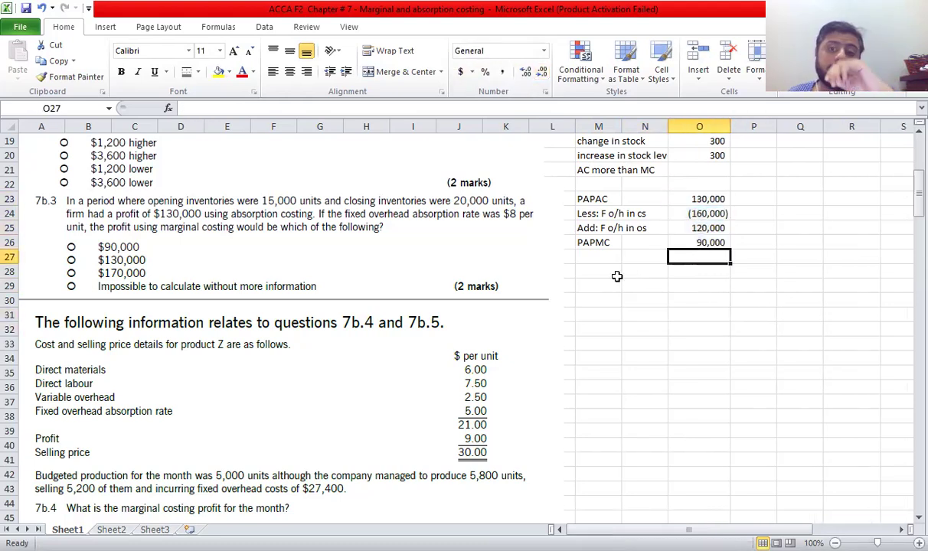
# Begin the question 7b.4 workings with the sales revenue label "SR ( 5,200 x 30)" in cell M33.
pyautogui.click(591, 288)
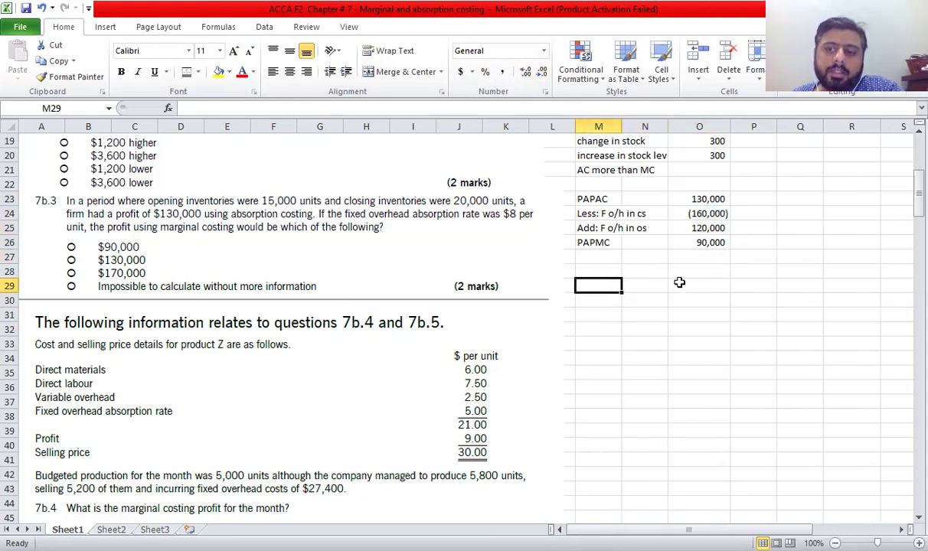
pyautogui.scroll(-4, 591, 314)
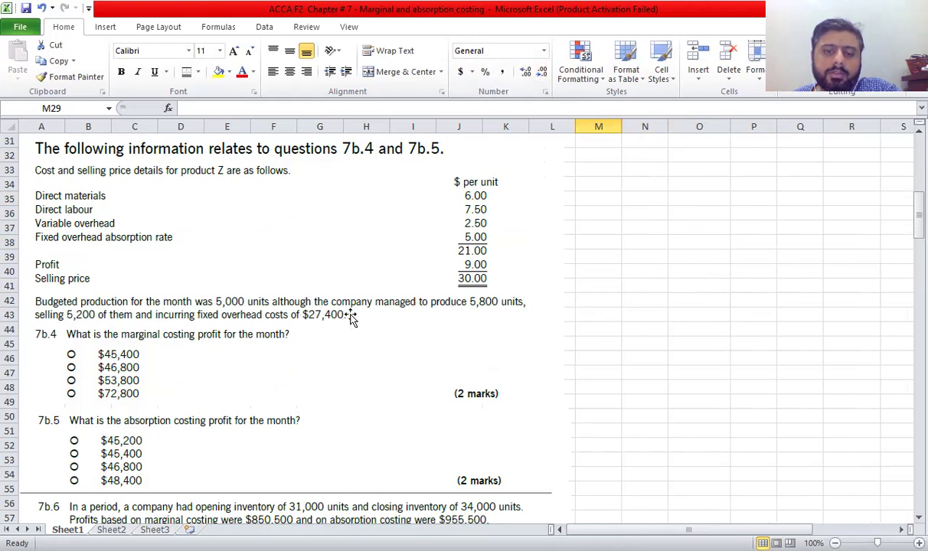
pyautogui.click(643, 217)
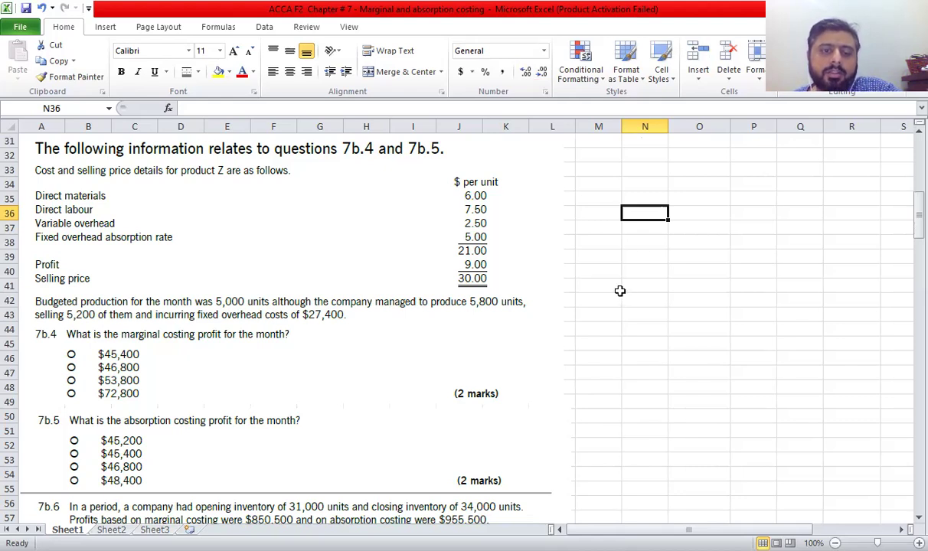
pyautogui.click(609, 170)
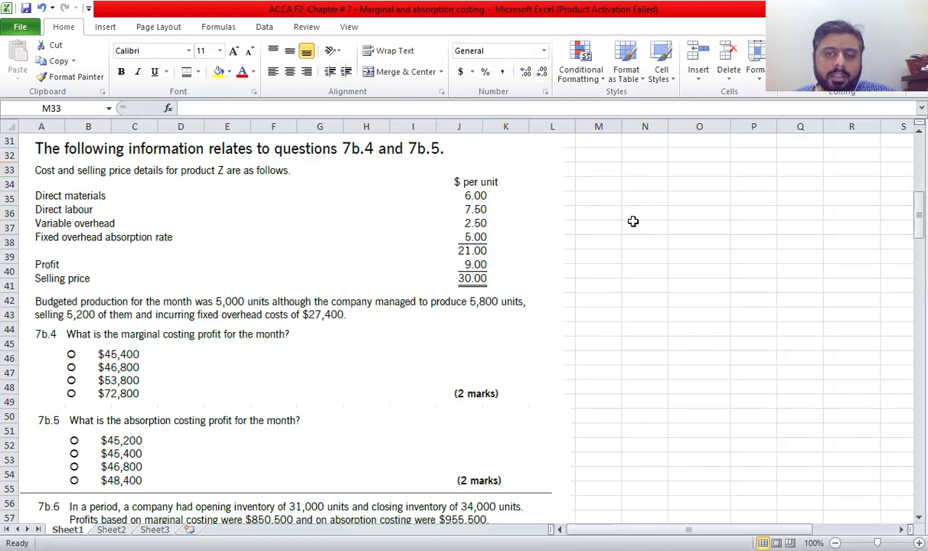
pyautogui.write('S')
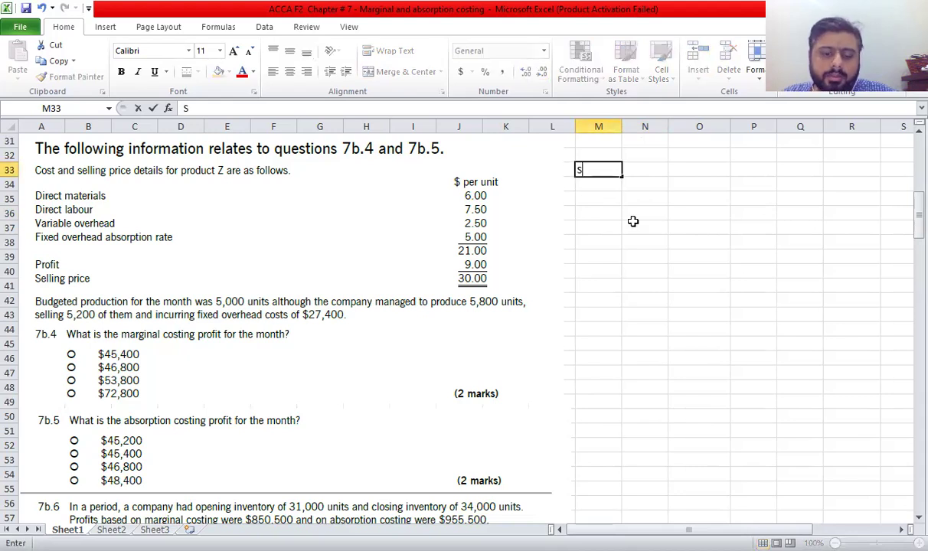
pyautogui.write('R (')
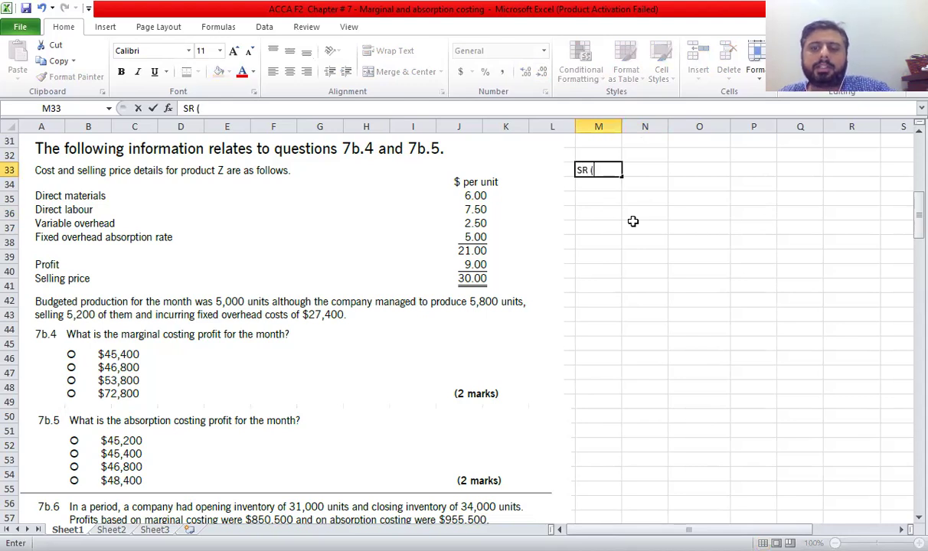
pyautogui.write(' 5,200')
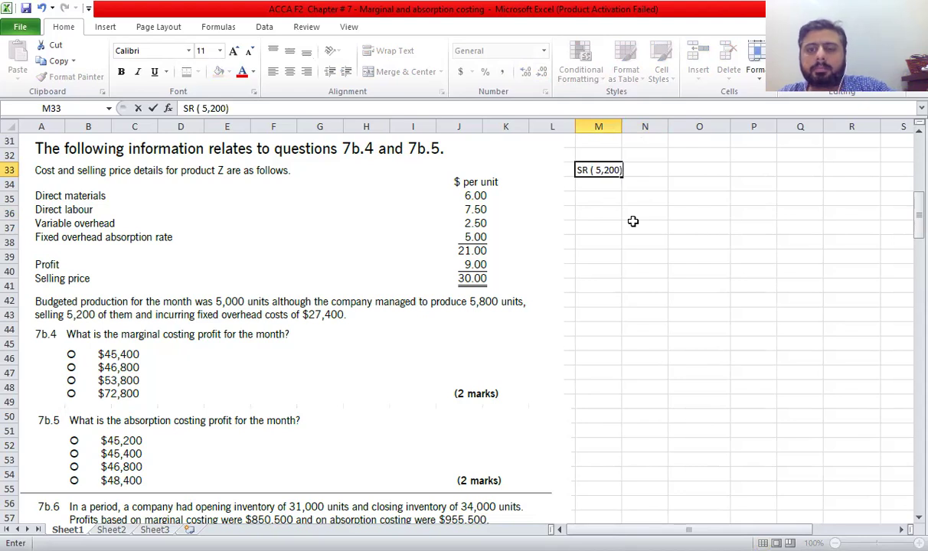
pyautogui.write(' x 30)')
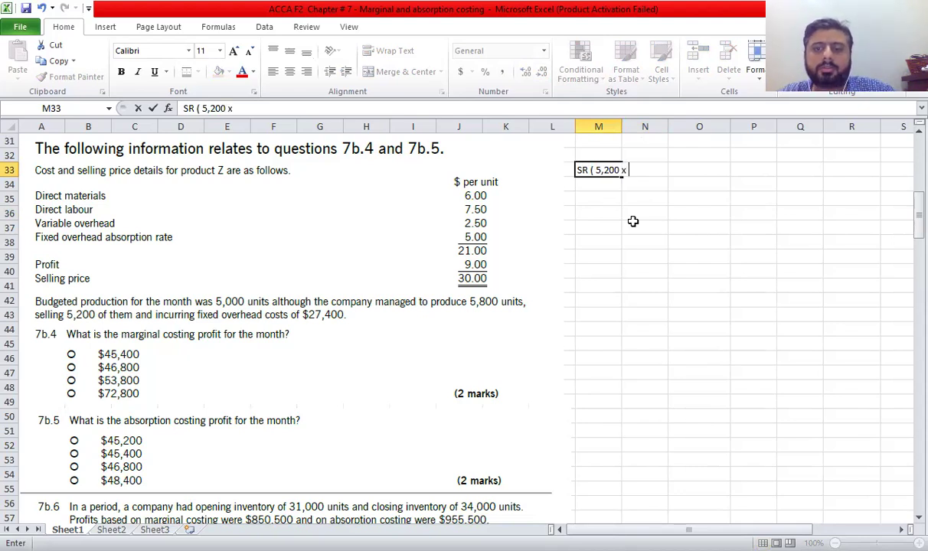
pyautogui.press('Return')
# Calculate the sales revenue in cell Q33 with the formula =5200*30.
pyautogui.press('Up')
pyautogui.press('Right')
pyautogui.press('Right')
pyautogui.press('Right')
pyautogui.press('Right')
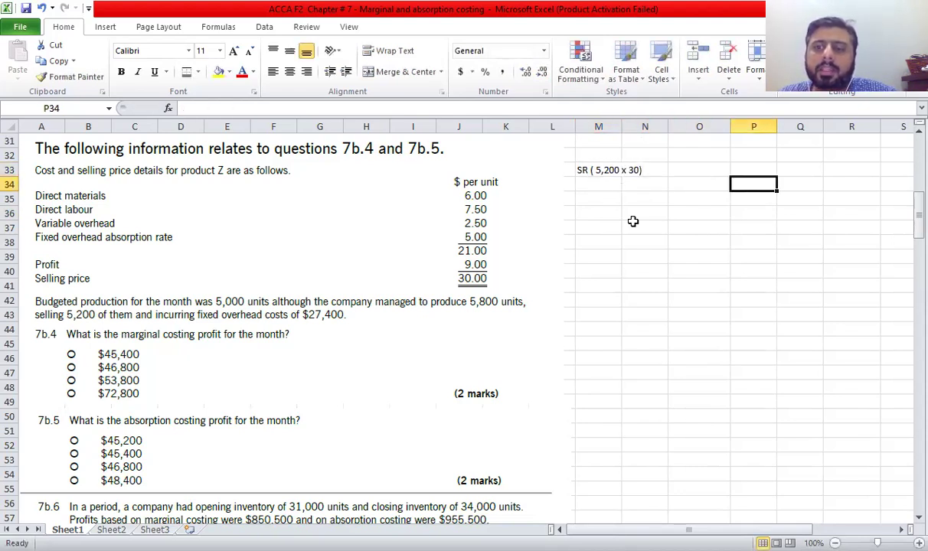
pyautogui.write('=520')
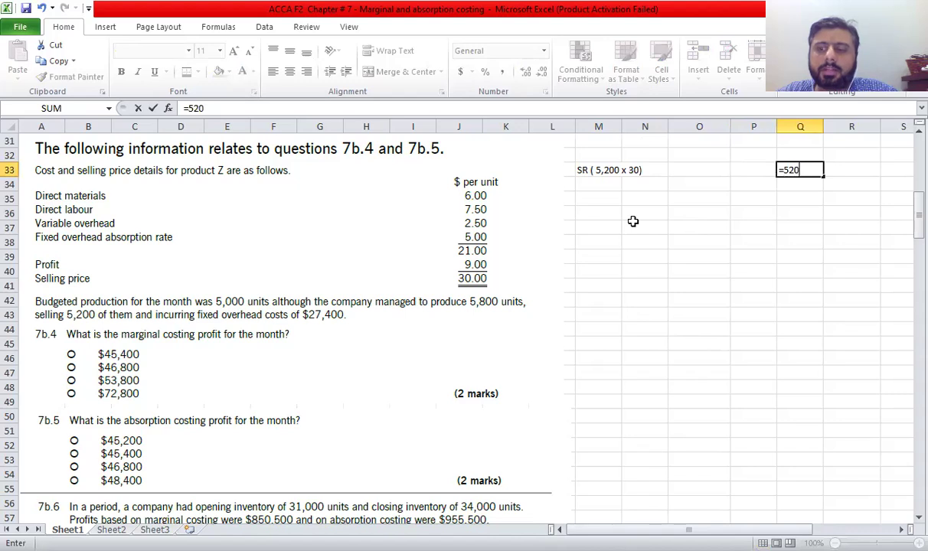
pyautogui.write('0*30')
pyautogui.press('Return')
pyautogui.press('Up')
# Format the range Q33:Q39 with thousands separators and no decimal places.
pyautogui.hotkey('shift', 'Down')
pyautogui.hotkey('shift', 'Down')
pyautogui.hotkey('shift', 'Down')
pyautogui.hotkey('shift', 'Down')
pyautogui.hotkey('shift', 'Down')
pyautogui.hotkey('shift', 'Down')
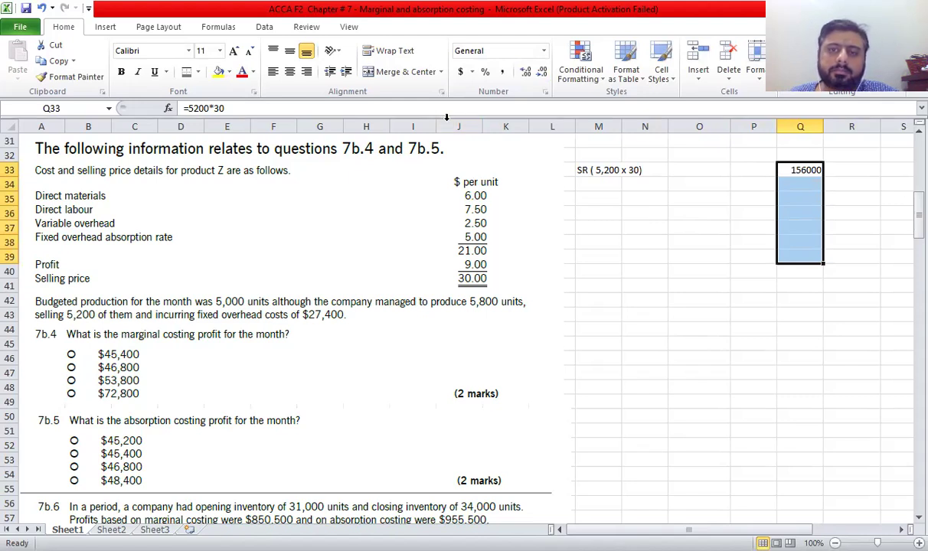
pyautogui.click(502, 71)
pyautogui.click(542, 71)
pyautogui.click(542, 72)
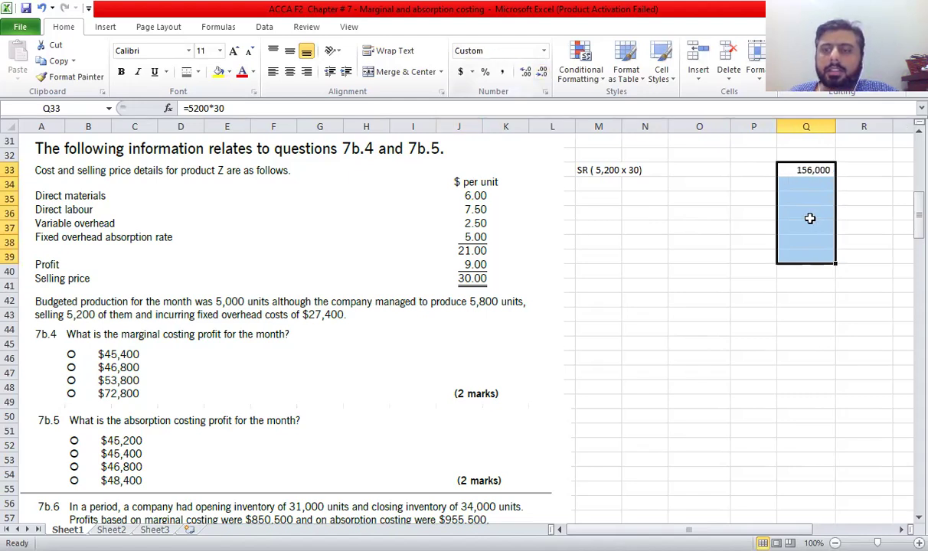
pyautogui.click(808, 217)
# Label the variable cost line with "Less: VC" in cell M34 and "(5,200 x 16)" in cell N34.
pyautogui.click(603, 183)
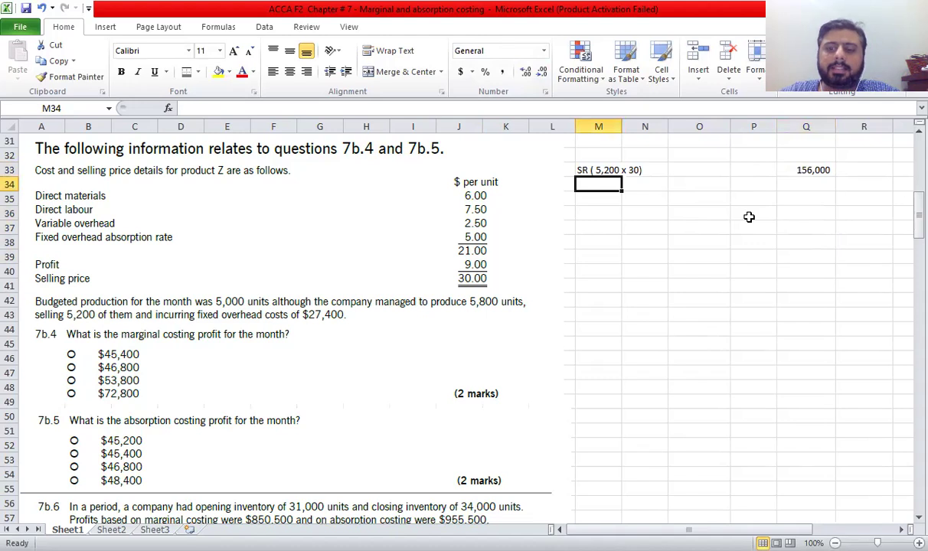
pyautogui.write('Less: VC')
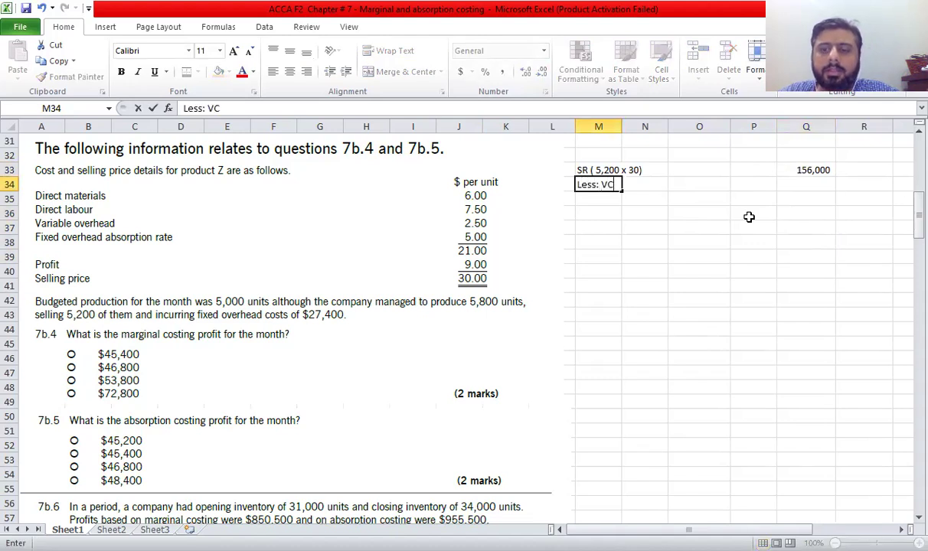
pyautogui.press('Return')
pyautogui.press('Up')
pyautogui.press('Right')
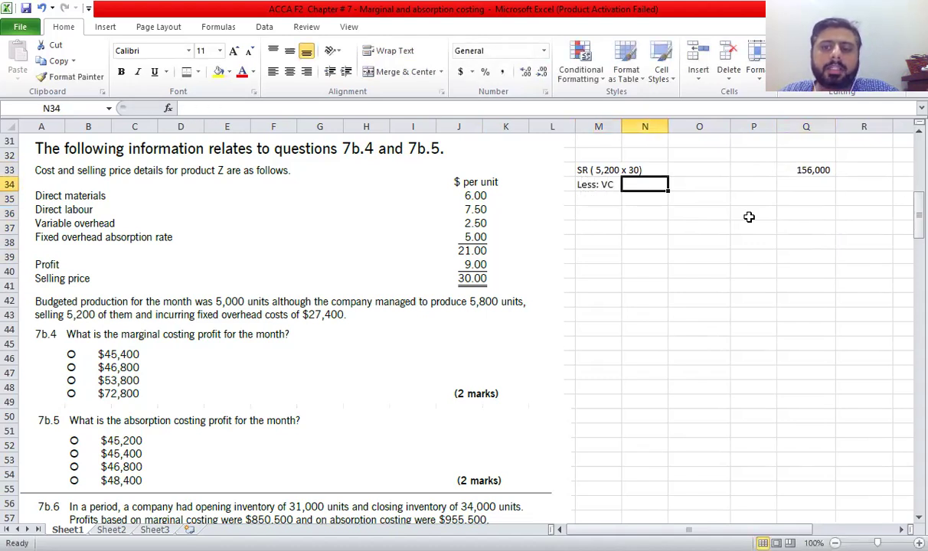
pyautogui.write('(')
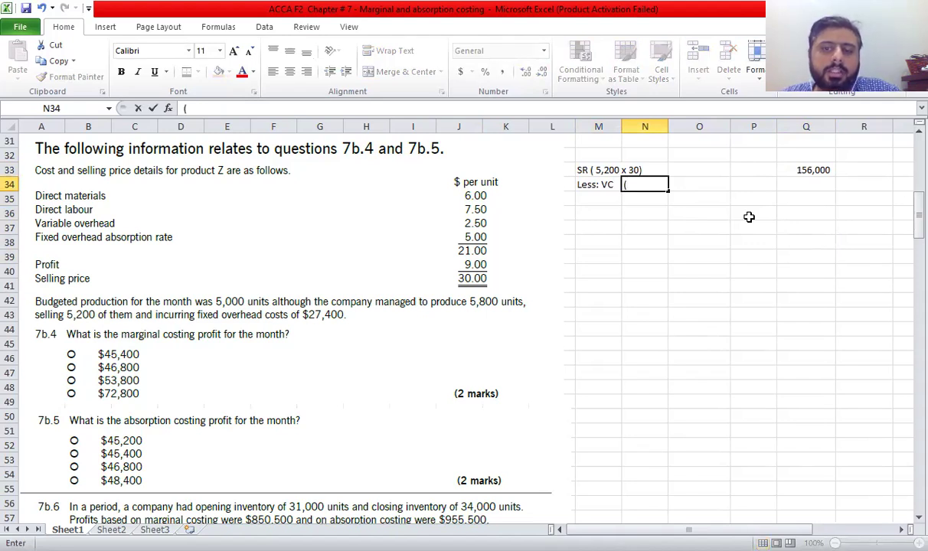
pyautogui.write('5,200 x')
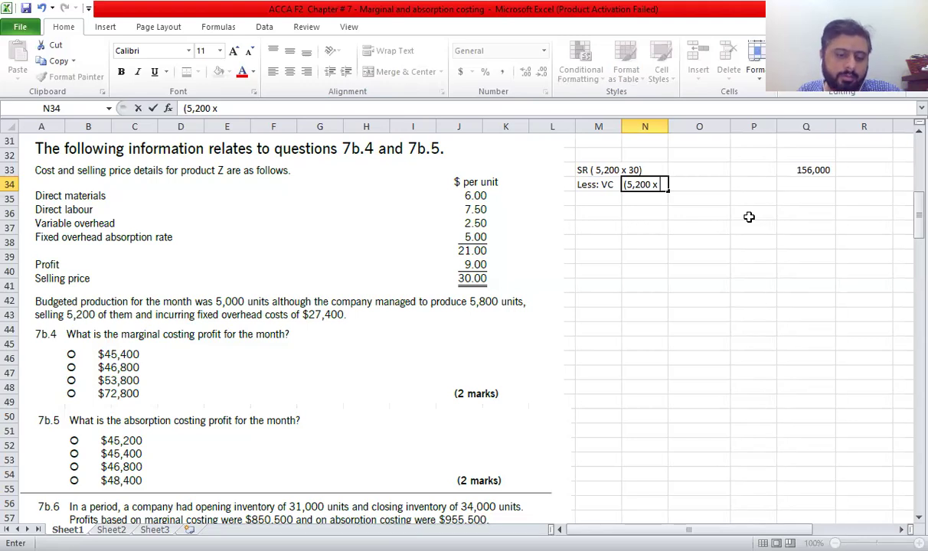
pyautogui.write('16)')
pyautogui.press('Return')
# Calculate the variable cost in Q34 as =-5200*16 and the contribution in Q35 as =SUM(Q33:Q34).
pyautogui.click(756, 207)
pyautogui.press('Up')
pyautogui.press('Right')
pyautogui.write('=-5200*16')
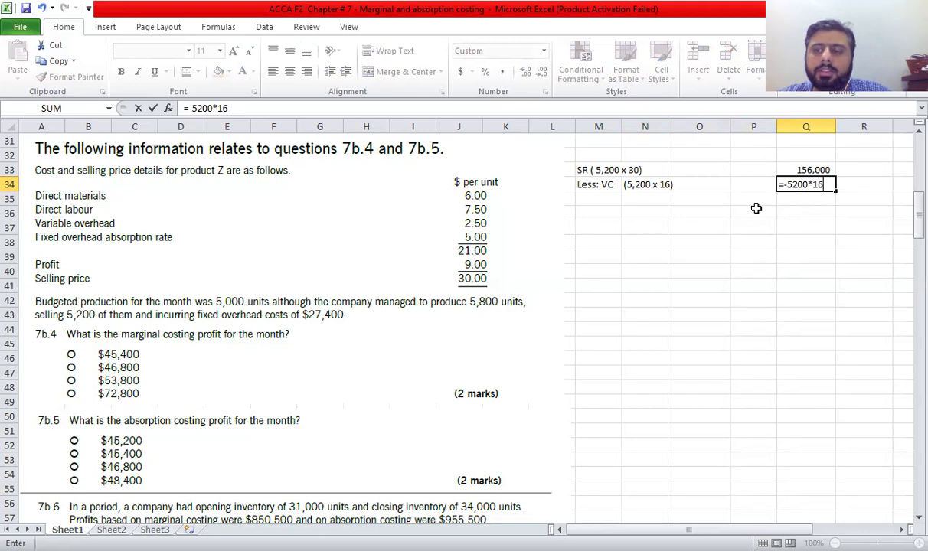
pyautogui.press('Return')
pyautogui.hotkey('alt', '=')
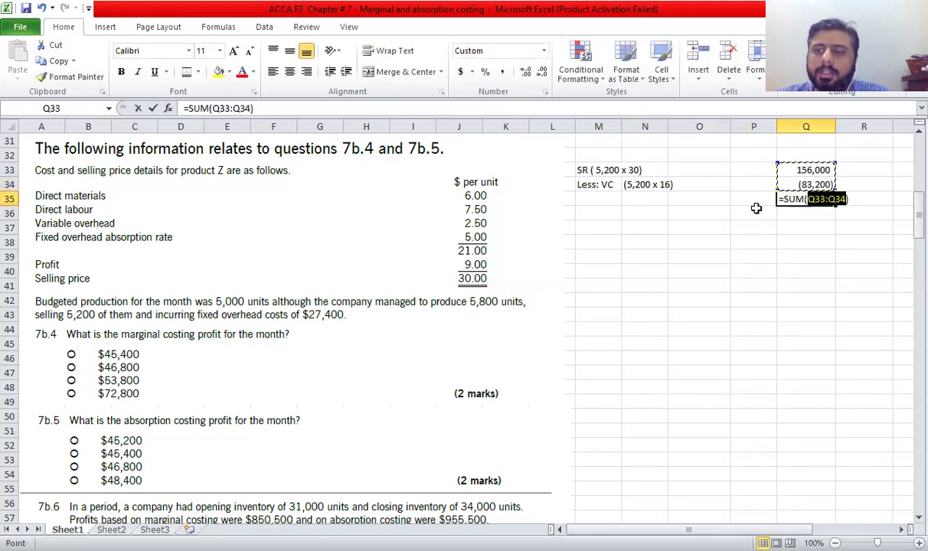
pyautogui.press('Return')
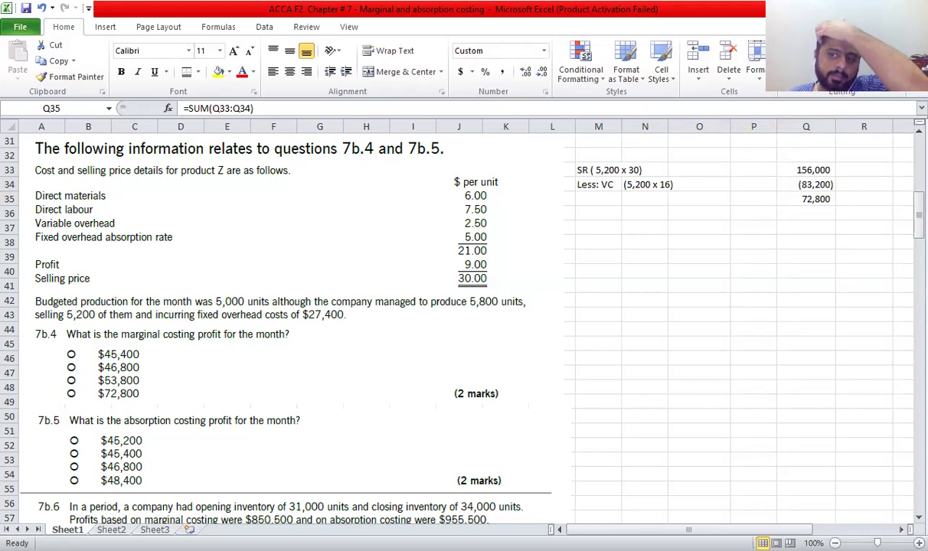
# Enter the row labels "Contribution" in M35 and "Less: FC" in M36.
pyautogui.click(594, 197)
pyautogui.write('Contribution')
pyautogui.press('Return')
pyautogui.write('Less: FC')
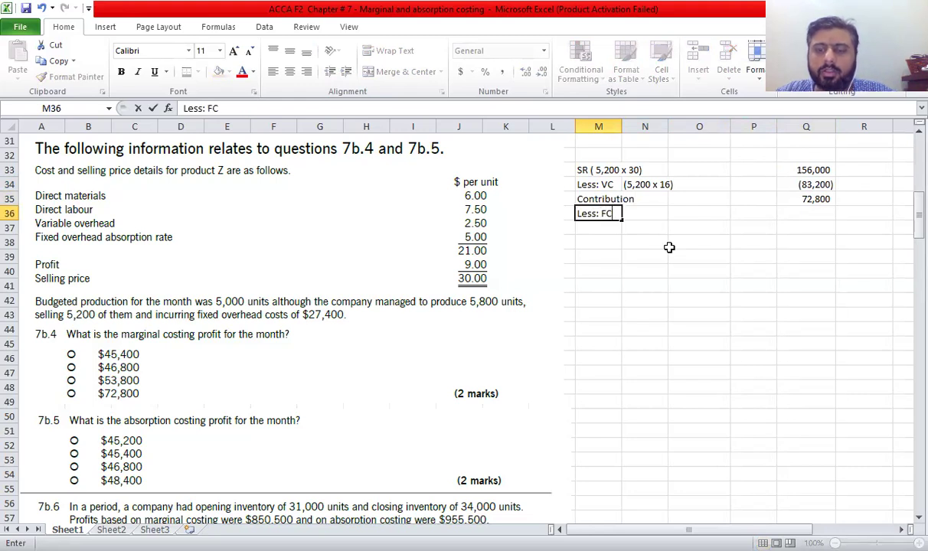
# Enter the fixed overhead cost in cell Q36 as the negative value =-27400.
pyautogui.press('Tab')
pyautogui.press('Tab')
pyautogui.press('Tab')
pyautogui.press('Tab')
pyautogui.write('=-')
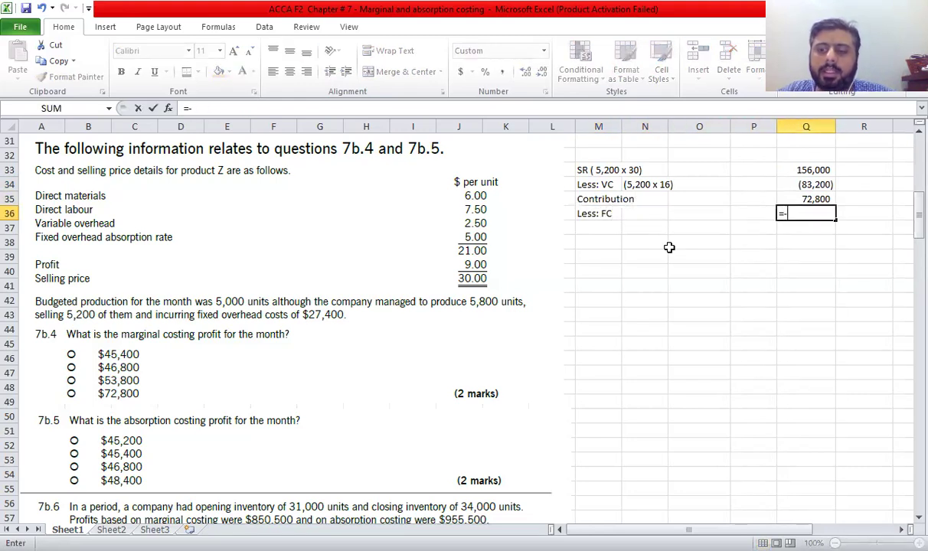
pyautogui.write('27400')
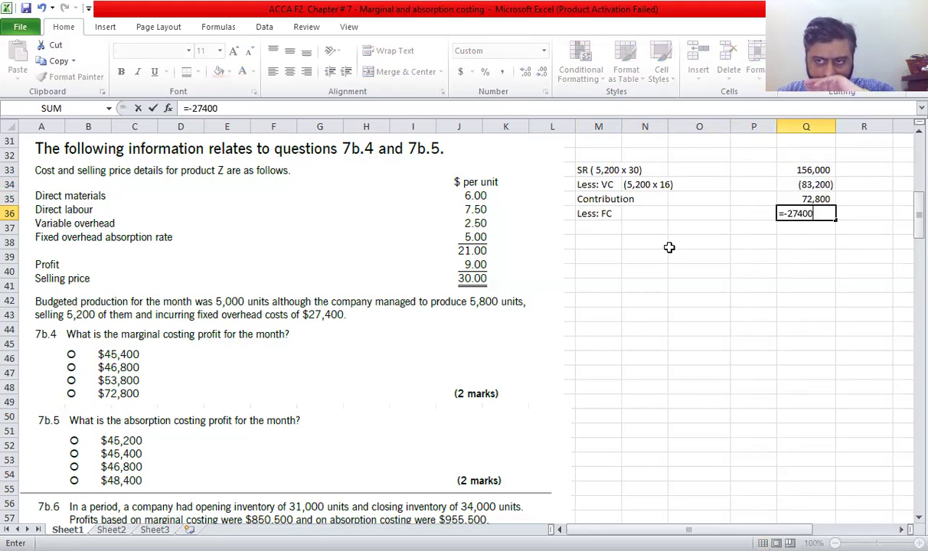
pyautogui.press('Return')
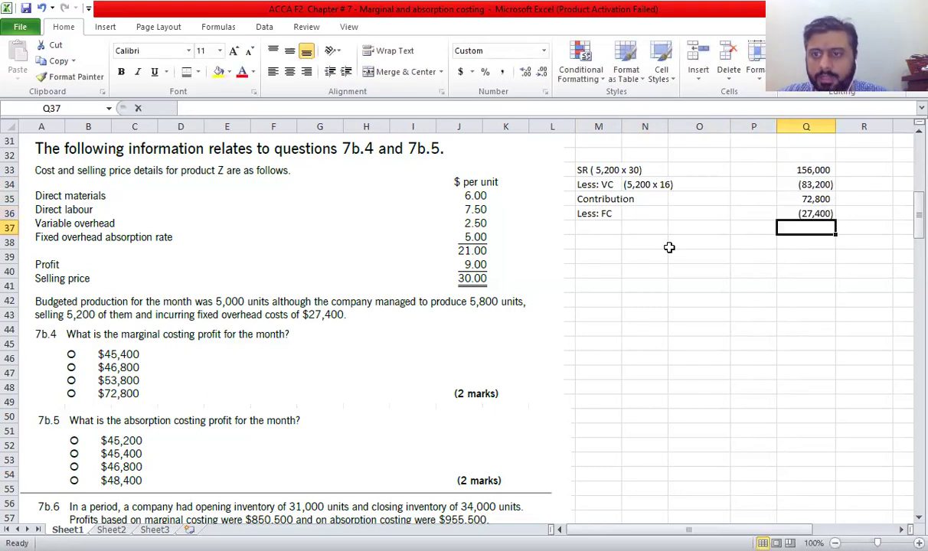
# Calculate the marginal costing profit in Q37 with =SUM(Q35:Q36) and label the row "Profit" in M37.
pyautogui.write('=SUM(Q35:Q36)')
pyautogui.press('Left')
pyautogui.press('Left')
pyautogui.press('Left')
pyautogui.press('Left')
pyautogui.write('Profit')
pyautogui.press('Return')
# Apply a top and double bottom border to the profit figure in Q37.
pyautogui.press('Right')
pyautogui.press('Right')
pyautogui.press('Right')
pyautogui.press('Right')
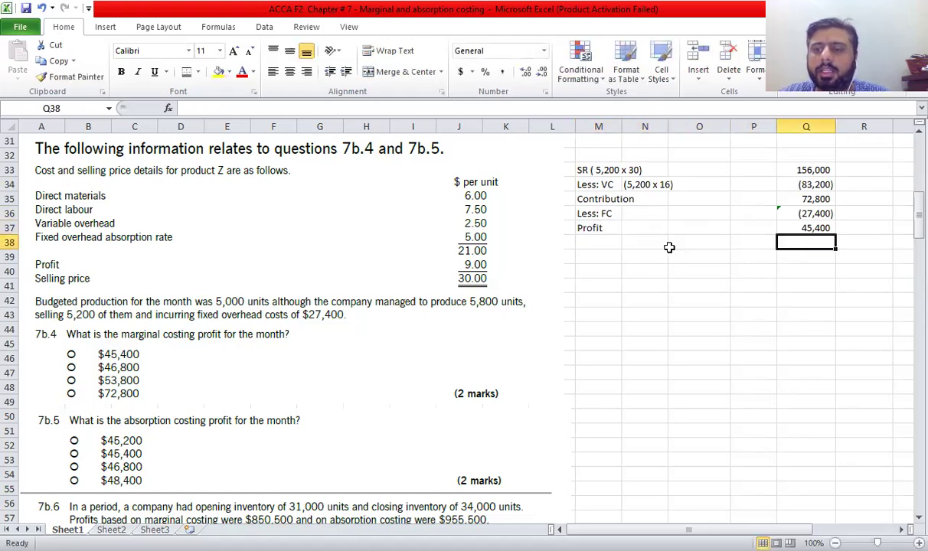
pyautogui.press('Up')
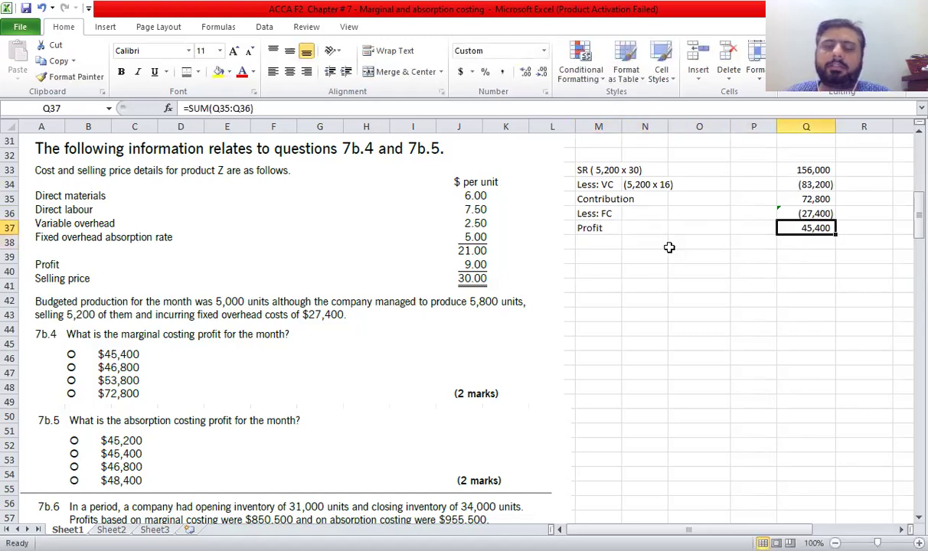
pyautogui.click(186, 72)
pyautogui.click(646, 314)
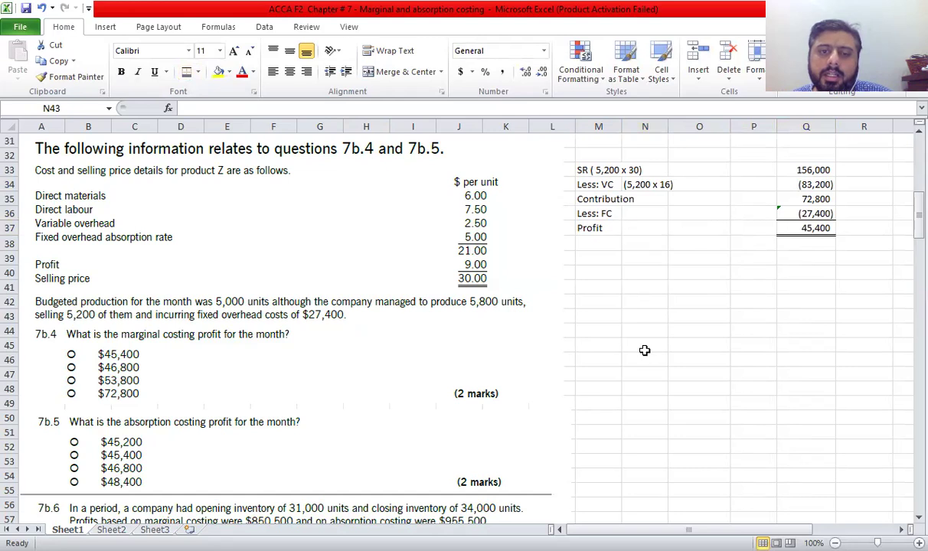
# Begin a second profit working below the first with the label "SR (5,200 x 30)" in cell M40.
pyautogui.scroll(3, 645, 350)
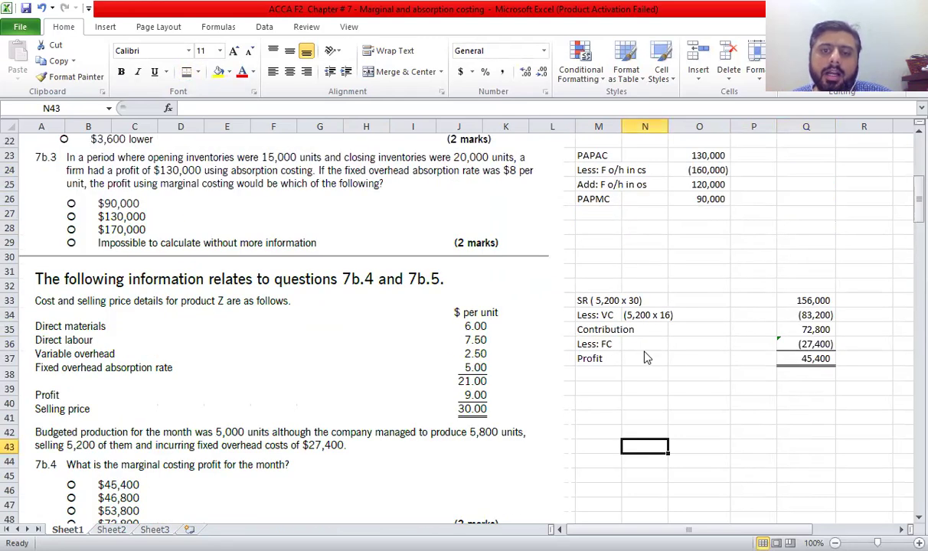
pyautogui.scroll(-3, 644, 357)
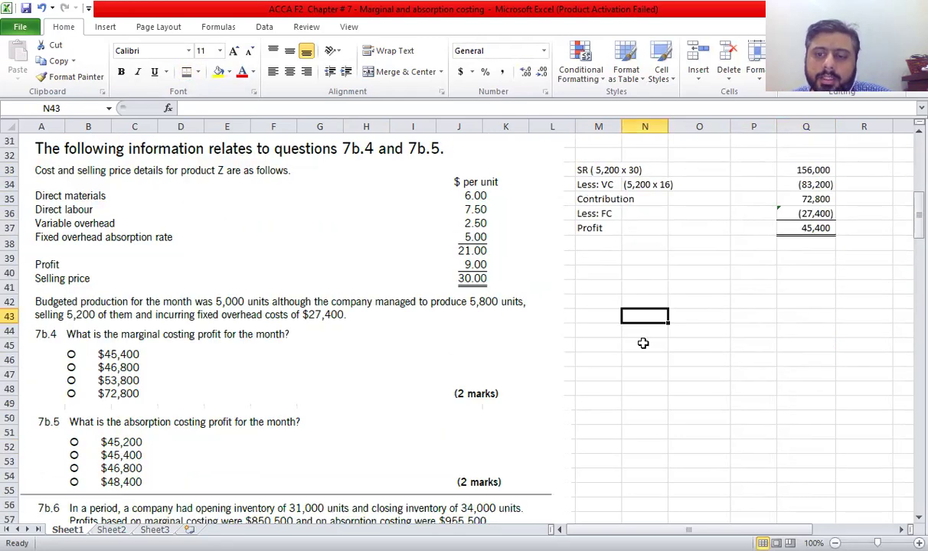
pyautogui.click(602, 271)
pyautogui.write('S')
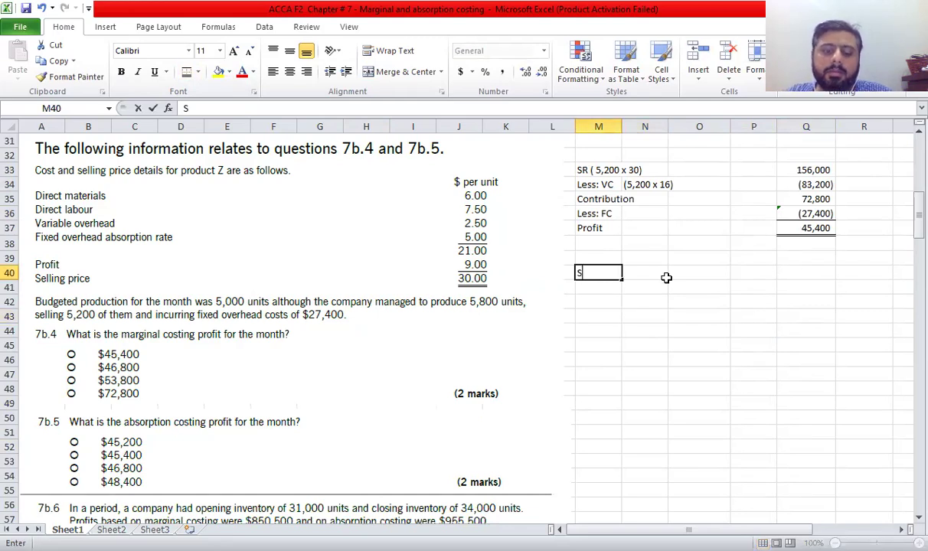
pyautogui.write('R (5,200 x 30)')
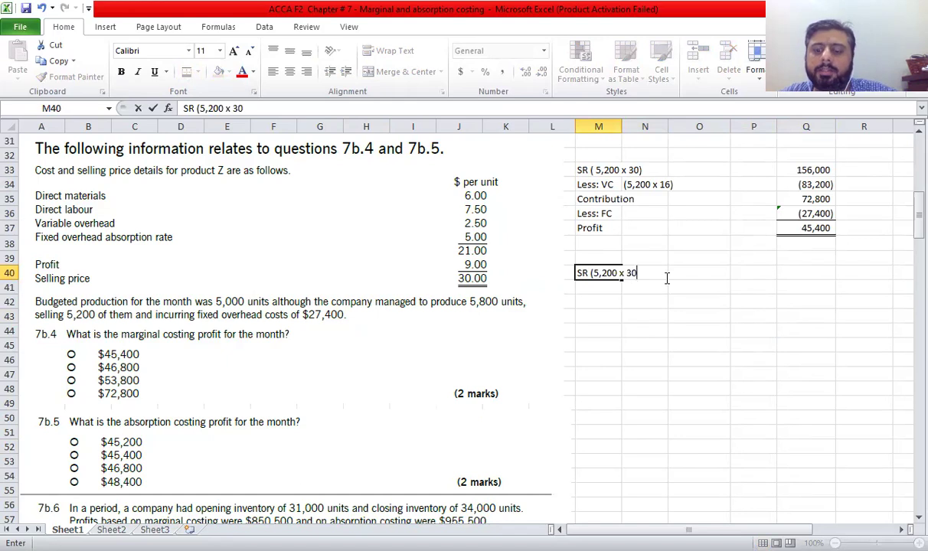
# Link cell Q40 to the sales revenue figure in Q33.
pyautogui.press('Right')
pyautogui.press('Right')
pyautogui.press('Right')
pyautogui.press('Right')
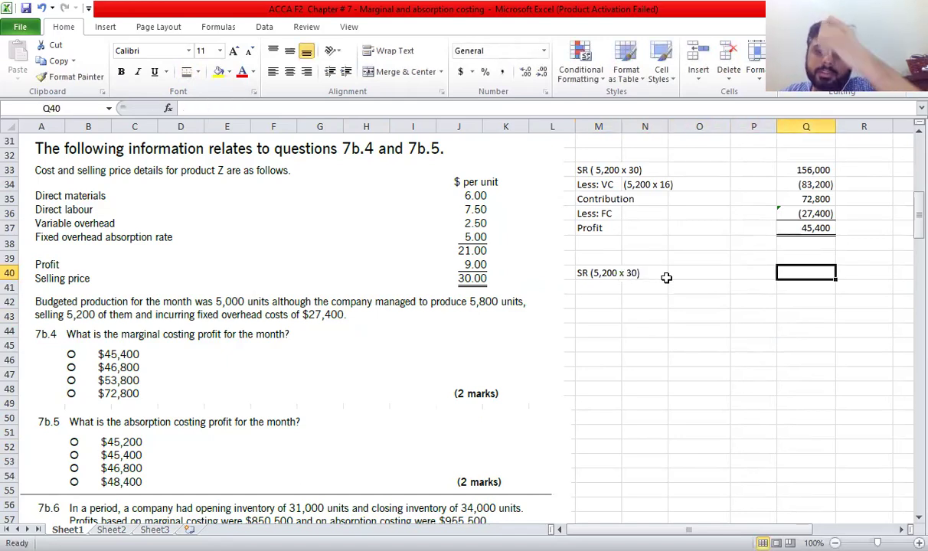
pyautogui.write('=')
pyautogui.press('Up')
pyautogui.press('Up')
pyautogui.press('Up')
pyautogui.press('Up')
pyautogui.press('Up')
pyautogui.press('Up')
pyautogui.press('Return')
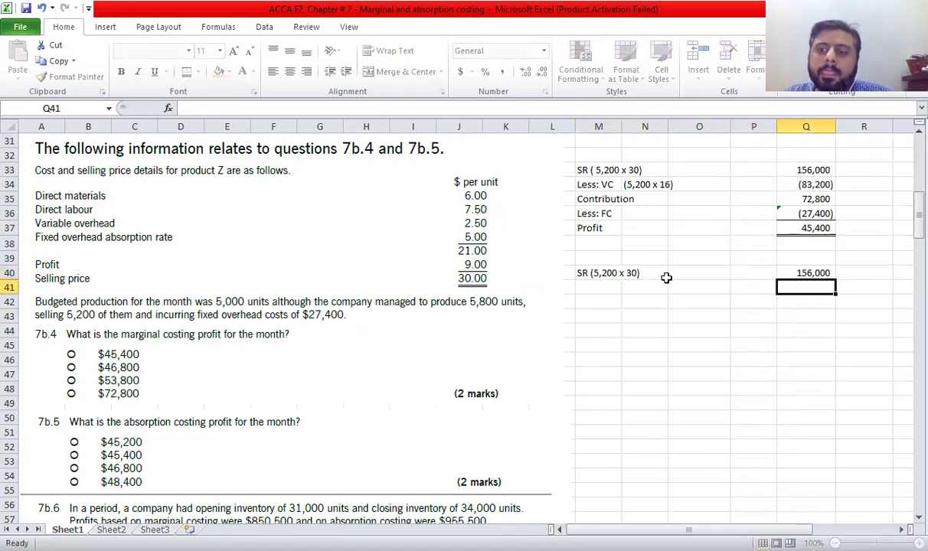
# Enter the cost headings "Less: VC" in M41 and "OS" in M42.
pyautogui.press('Left')
pyautogui.press('Left')
pyautogui.press('Left')
pyautogui.press('Left')
pyautogui.write('Less: VC')
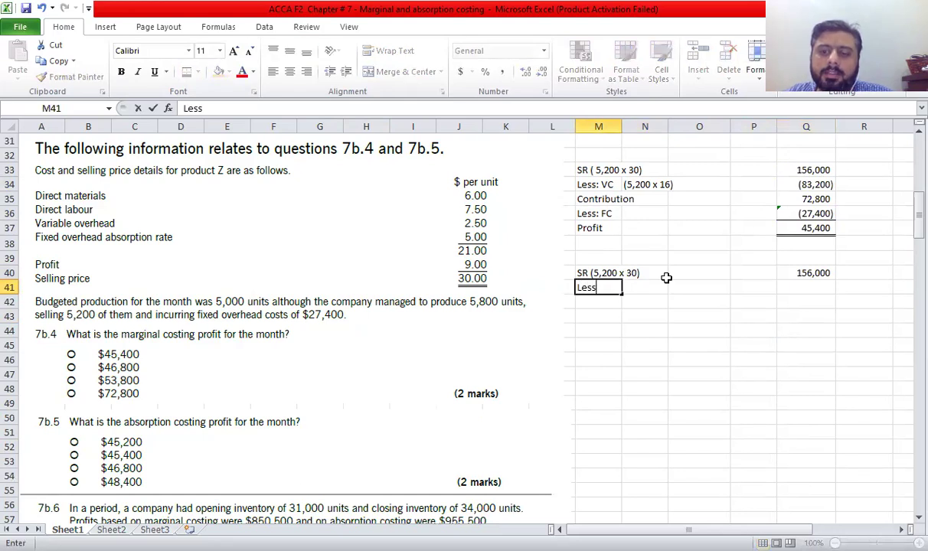
pyautogui.press('Return')
pyautogui.write('OS')
pyautogui.press('Return')
# Label the production cost row "Production (5,800 x 16)" in cell M43.
pyautogui.write('Pr')
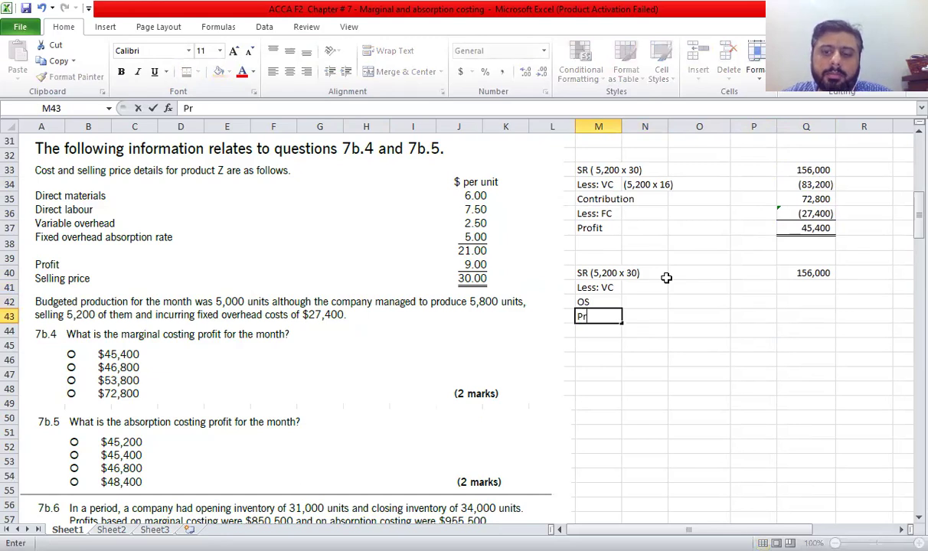
pyautogui.write('oduction (')
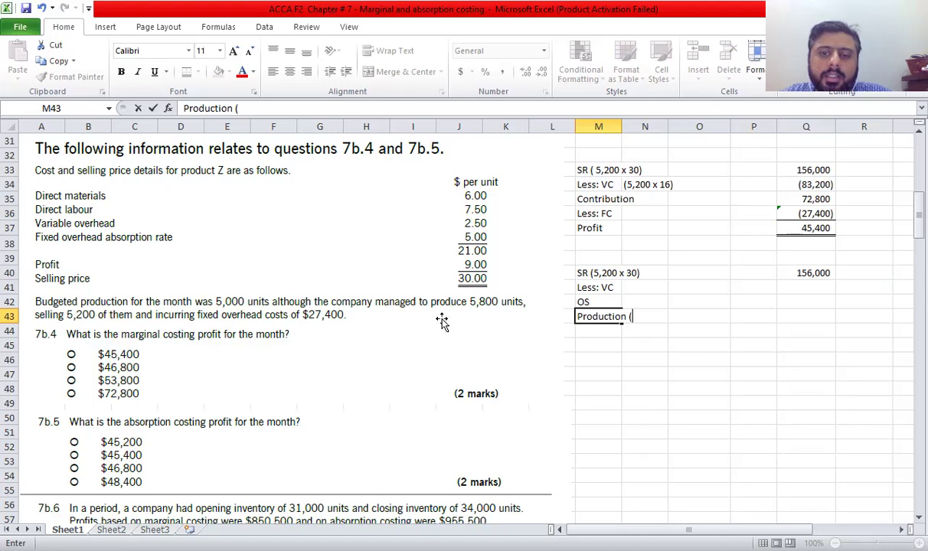
pyautogui.write('5,800 x')
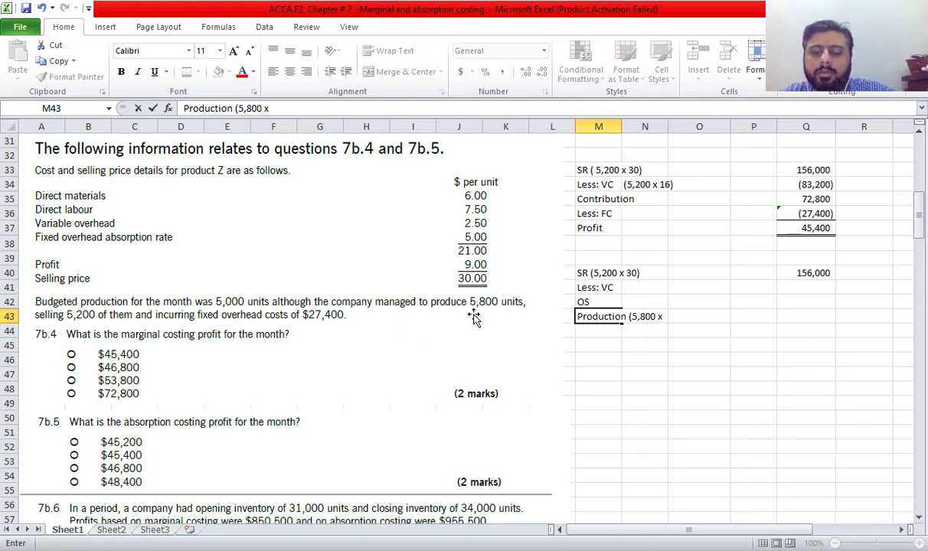
pyautogui.write(' 16)')
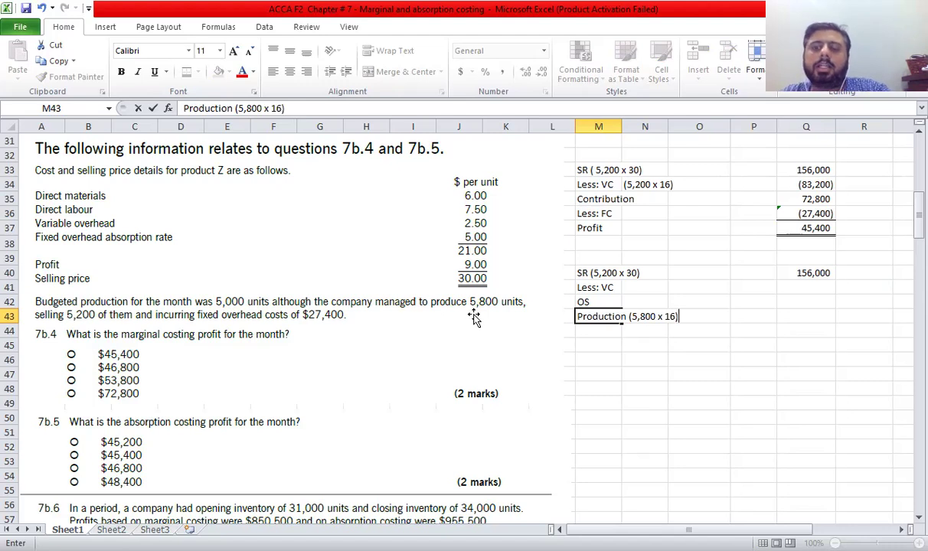
pyautogui.press('Return')
# Calculate the production cost in cell P43 with the formula =5800*16.
pyautogui.press('Up')
pyautogui.press('Right')
pyautogui.press('Right')
pyautogui.press('Right')
pyautogui.write('=')
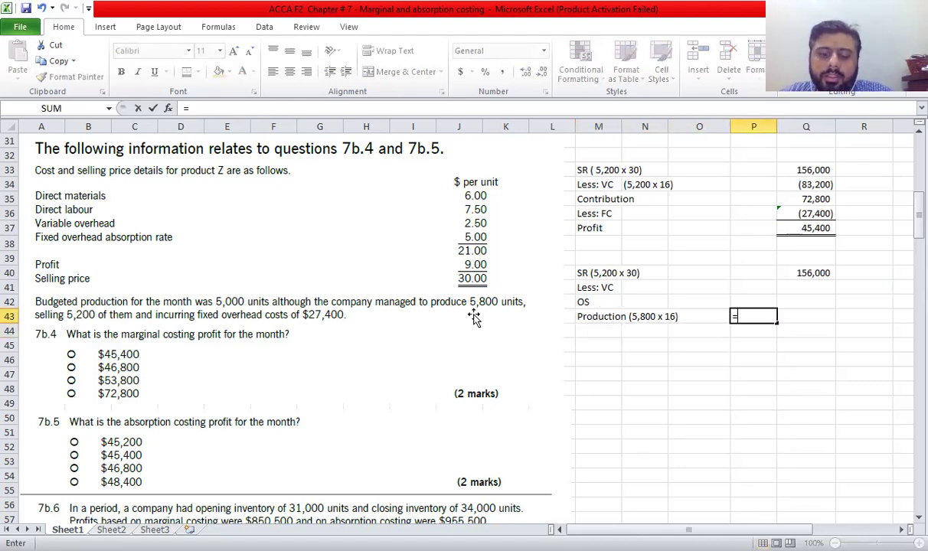
pyautogui.write('5800')
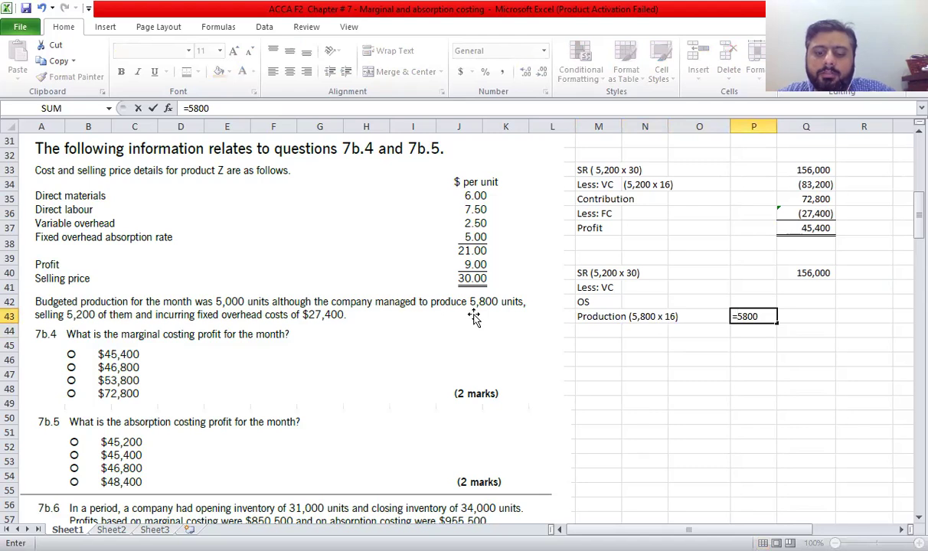
pyautogui.write('*16')
pyautogui.press('Return')
# Label the closing stock row "CS (600 x 16)" in cell M44.
pyautogui.press('Left')
pyautogui.press('Left')
pyautogui.press('Left')
pyautogui.write('CS (')
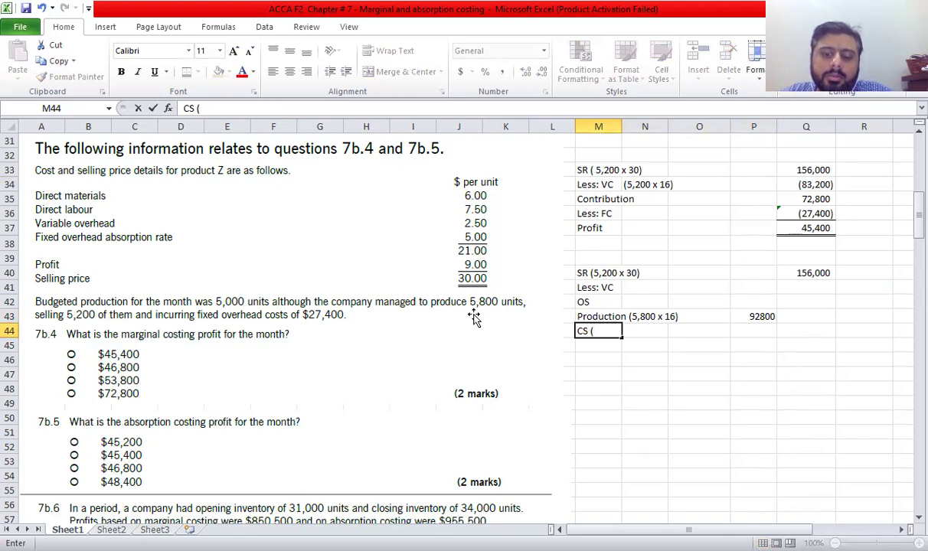
pyautogui.write('600')
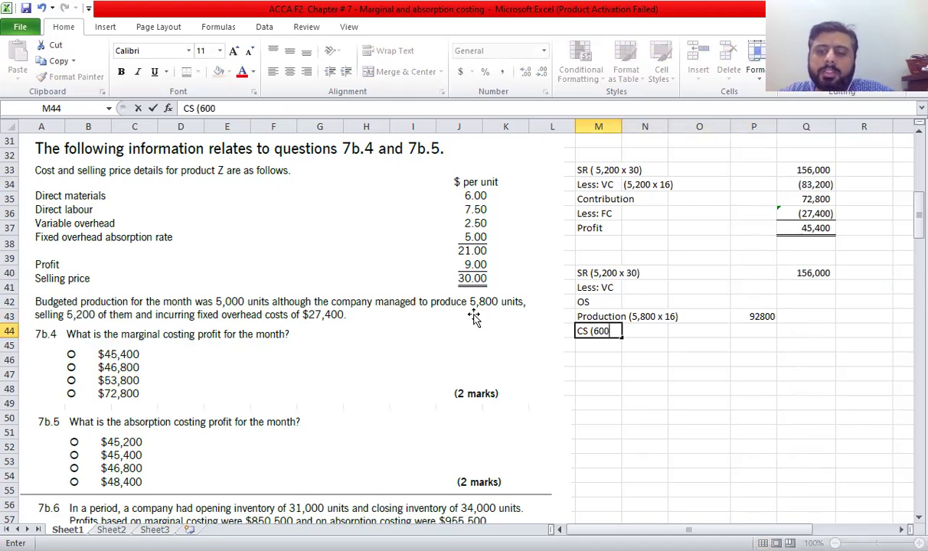
pyautogui.write(' x 16)')
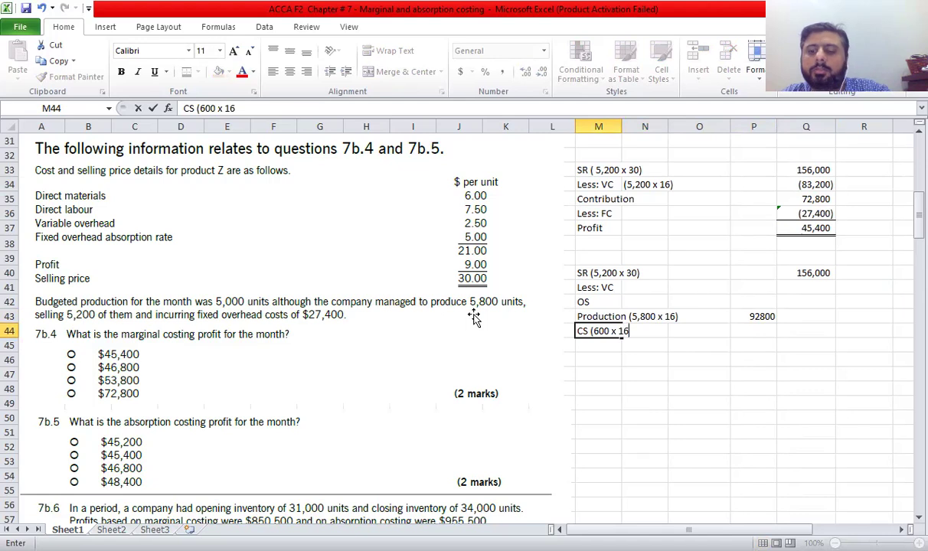
pyautogui.press('Return')
# Calculate the closing stock as a negative amount in cell P44 with the formula =-600*16.
pyautogui.press('Right')
pyautogui.press('Right')
pyautogui.press('Right')
pyautogui.press('Up')
pyautogui.write('=-')
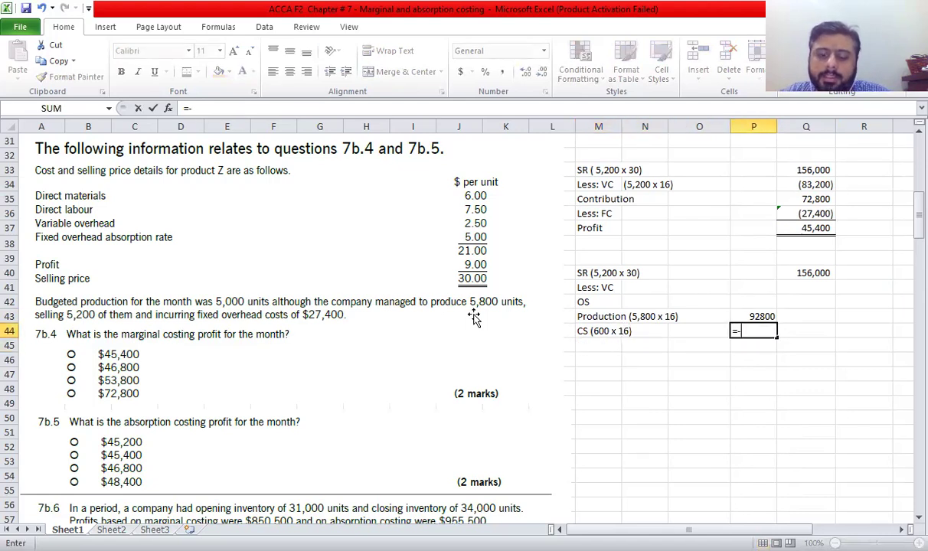
pyautogui.write('600*16')
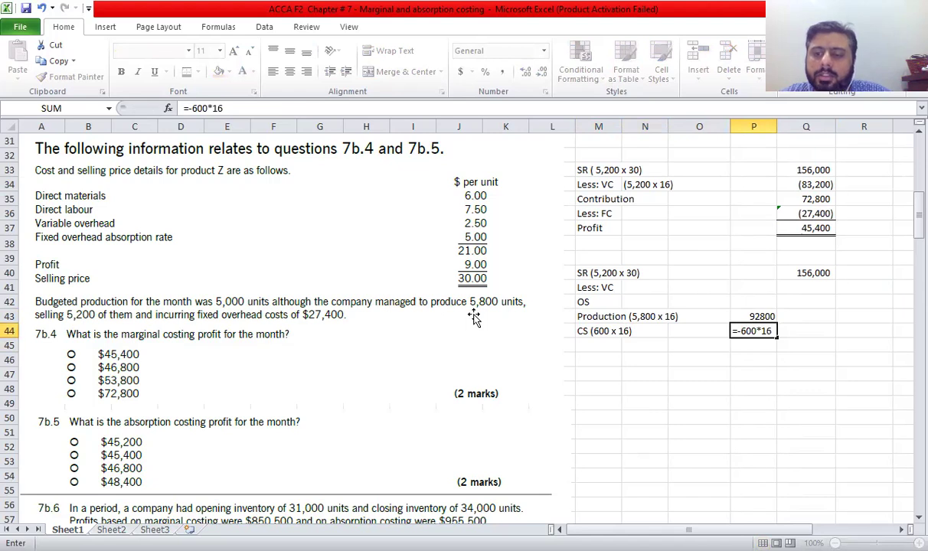
pyautogui.hotkey('ctrl', 'Return')
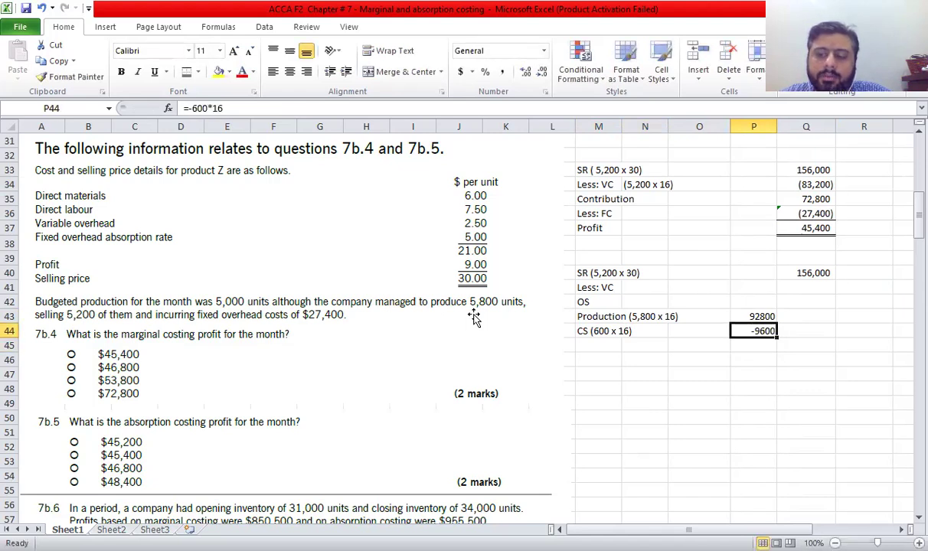
# Calculate the negative variable cost of sales in cell Q44 with the formula =-SUM(P43:P44).
pyautogui.press('Right')
pyautogui.write('=SUM()')
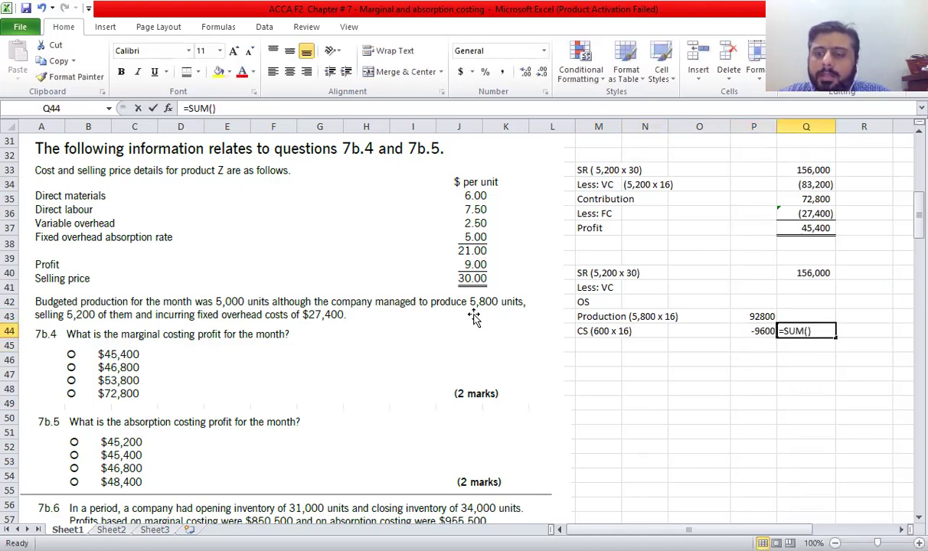
pyautogui.press('Left')
pyautogui.hotkey('shift', 'Up')
pyautogui.hotkey('ctrl', 'Return')
pyautogui.press('F2')
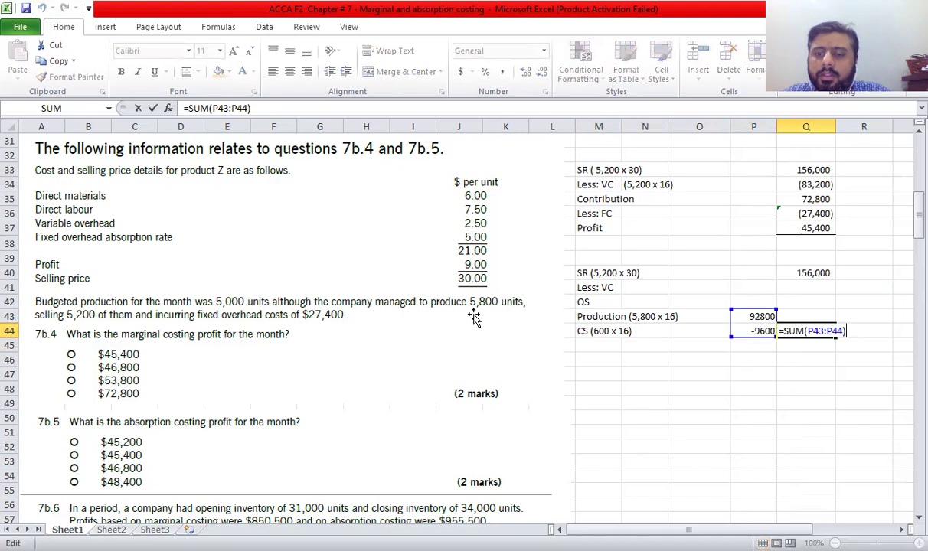
pyautogui.write('*-1')
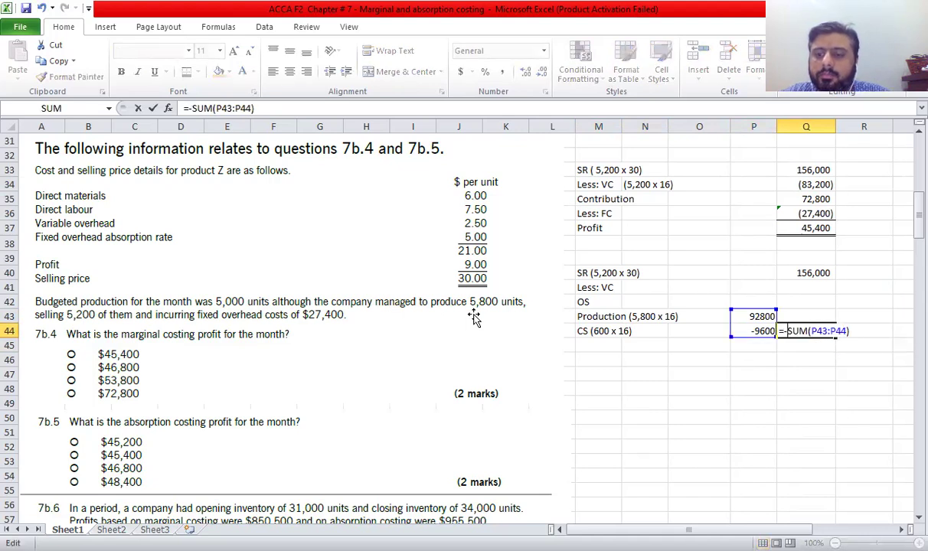
pyautogui.press('Return')
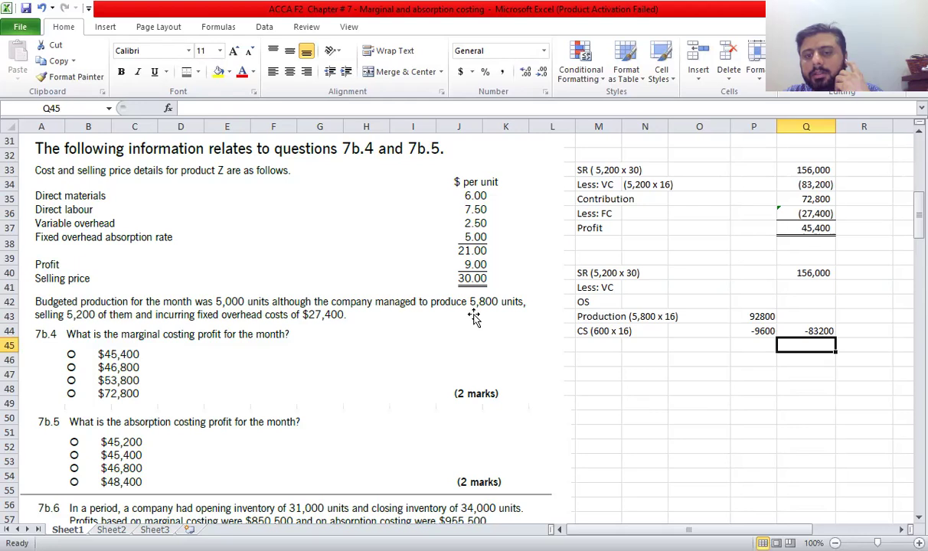
# Calculate the contribution in cell Q45 by summing Q40:Q44.
pyautogui.press('Up')
pyautogui.press('Down')
pyautogui.press('Up')
pyautogui.press('Down')
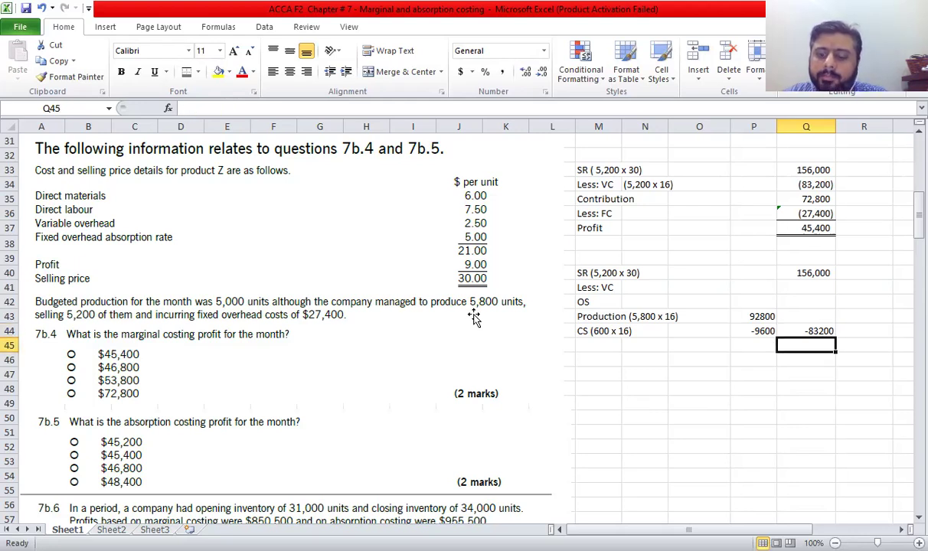
pyautogui.hotkey('alt', '=')
pyautogui.hotkey('shift', 'Up')
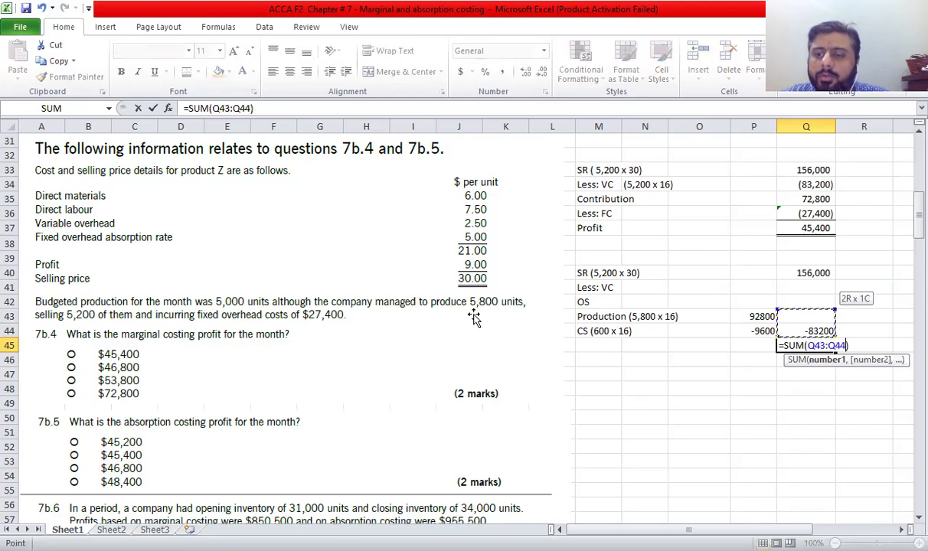
pyautogui.press('Return')
# Format cells P40:Q49 with thousands separators, no decimals and negative amounts in parentheses.
pyautogui.press('Up')
pyautogui.press('Up')
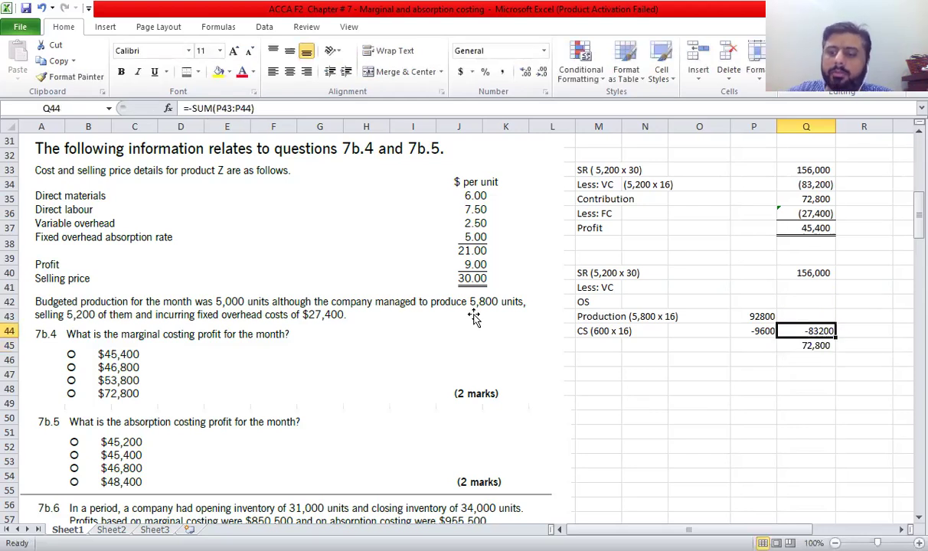
pyautogui.press('Up')
pyautogui.press('Up')
pyautogui.press('Up')
pyautogui.press('Up')
pyautogui.hotkey('shift', 'Down')
pyautogui.hotkey('shift', 'Down')
pyautogui.hotkey('shift', 'Down')
pyautogui.hotkey('shift', 'Down')
pyautogui.hotkey('shift', 'Down')
pyautogui.hotkey('shift', 'Down')
pyautogui.hotkey('shift', 'Down')
pyautogui.hotkey('shift', 'Down')
pyautogui.hotkey('shift', 'Down')
pyautogui.hotkey('shift', 'Down')
pyautogui.hotkey('shift', 'Left')
pyautogui.hotkey('shift', 'Up')
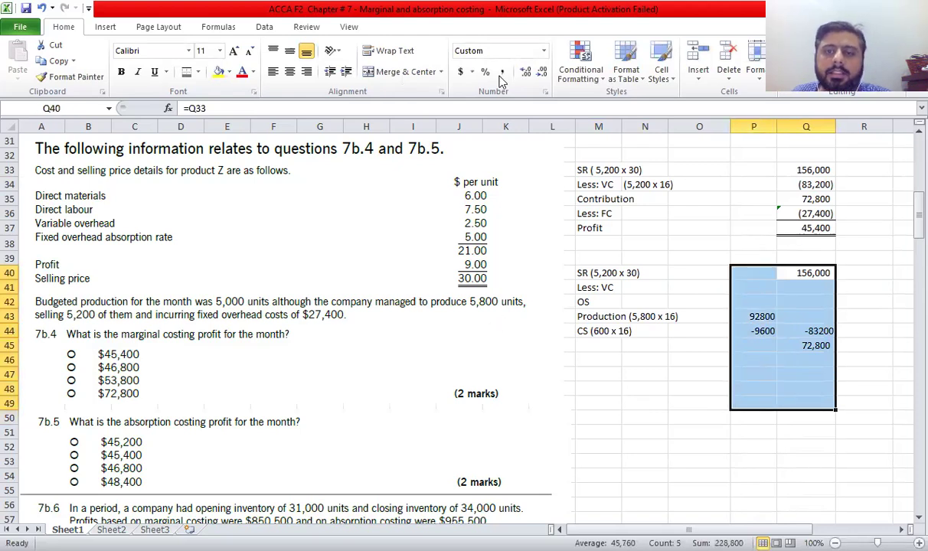
# Add a top border to the contribution amount in cell Q45.
pyautogui.click(804, 346)
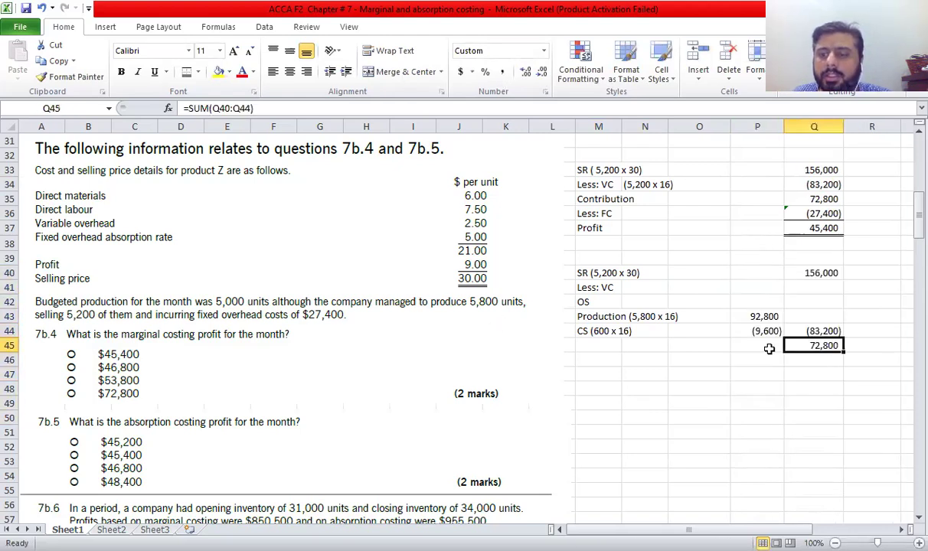
pyautogui.click(198, 72)
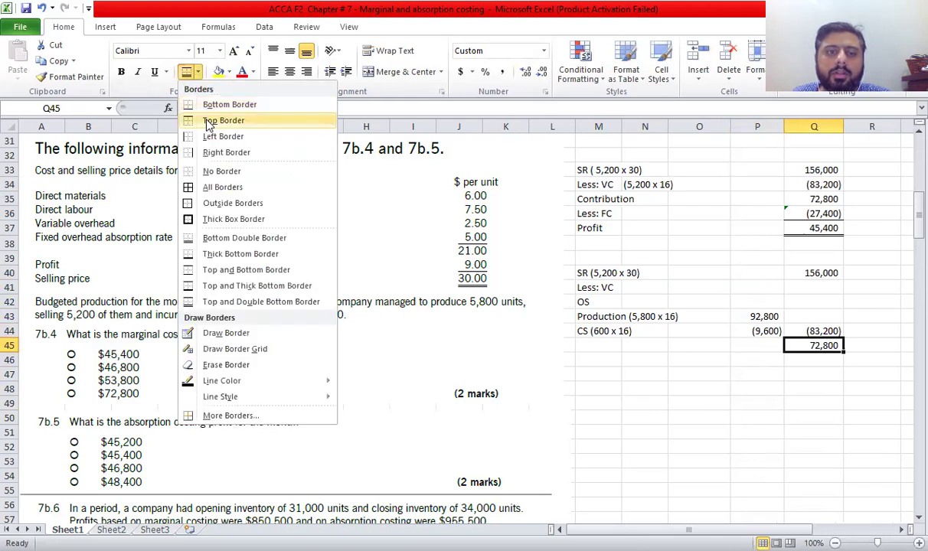
pyautogui.click(208, 120)
# Label the fixed cost row "Less: FC" in cell M46.
pyautogui.click(598, 360)
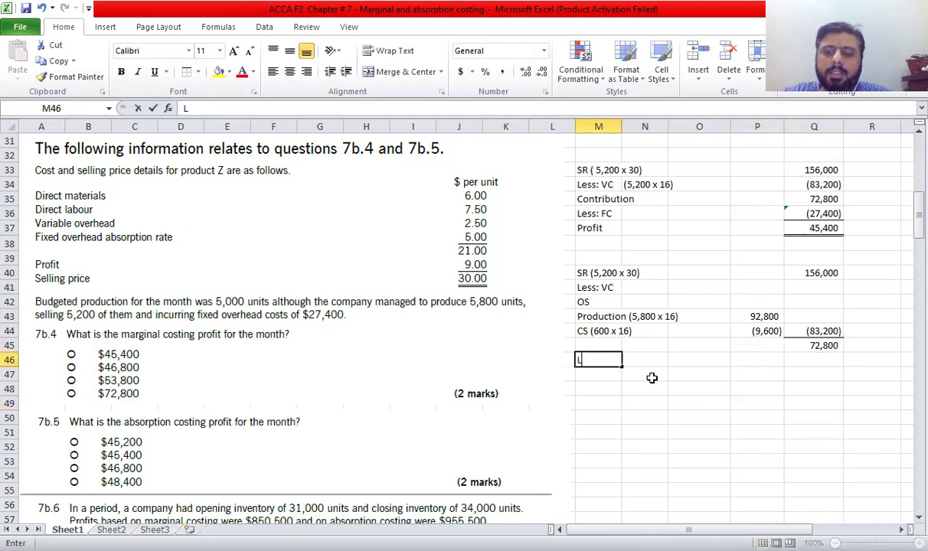
pyautogui.write('LEs')
pyautogui.press('BackSpace')
pyautogui.press('BackSpace')
pyautogui.press('BackSpace')
pyautogui.write('Less: F')
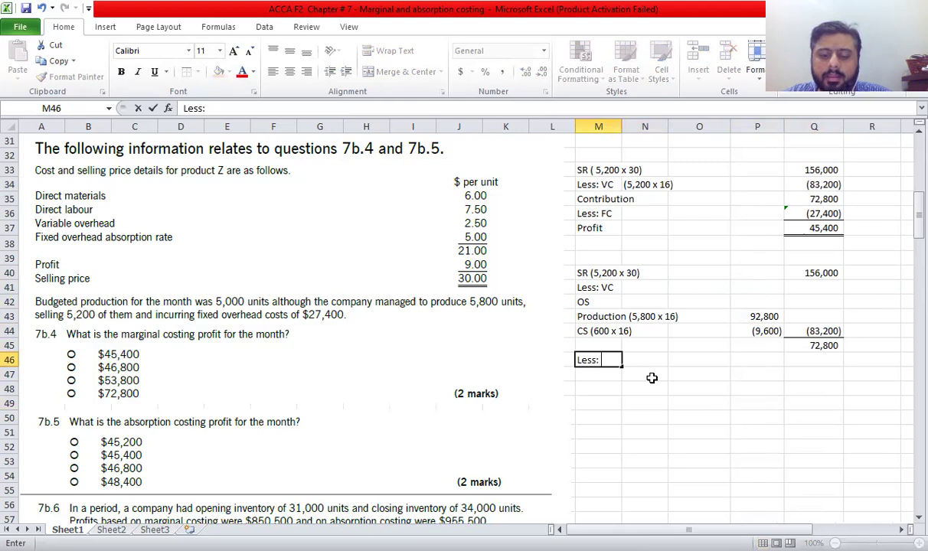
# Enter the fixed cost as -27400 in cell Q46.
pyautogui.press('Right')
pyautogui.press('Right')
pyautogui.press('Right')
pyautogui.press('Right')
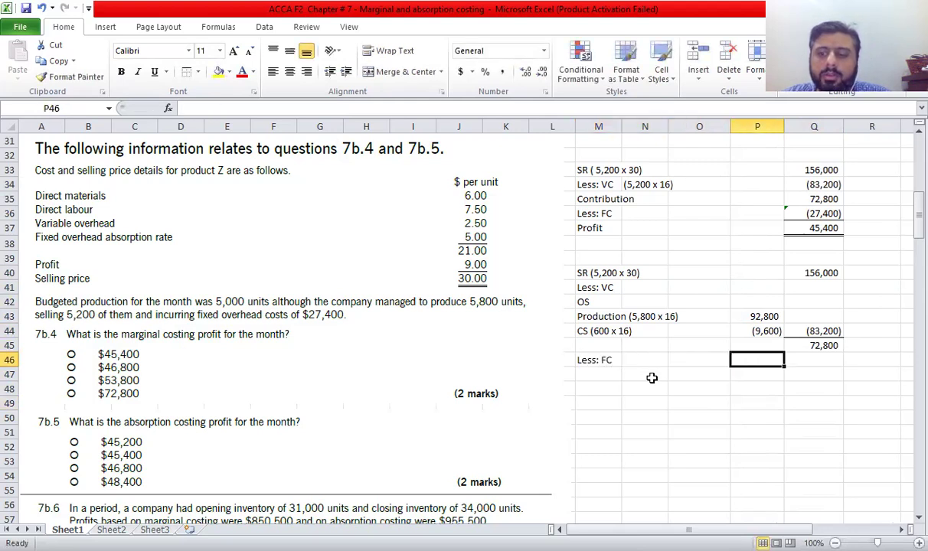
pyautogui.write('-27400')
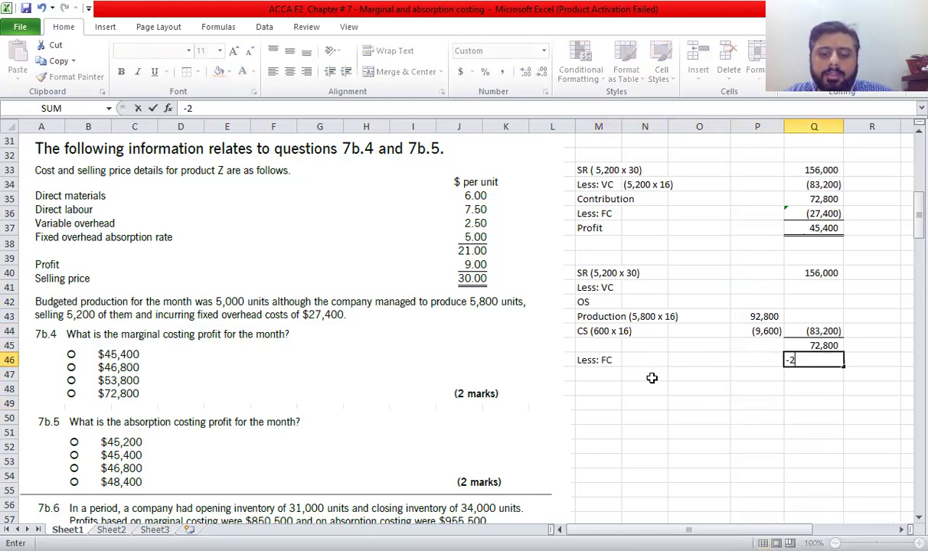
pyautogui.press('Return')
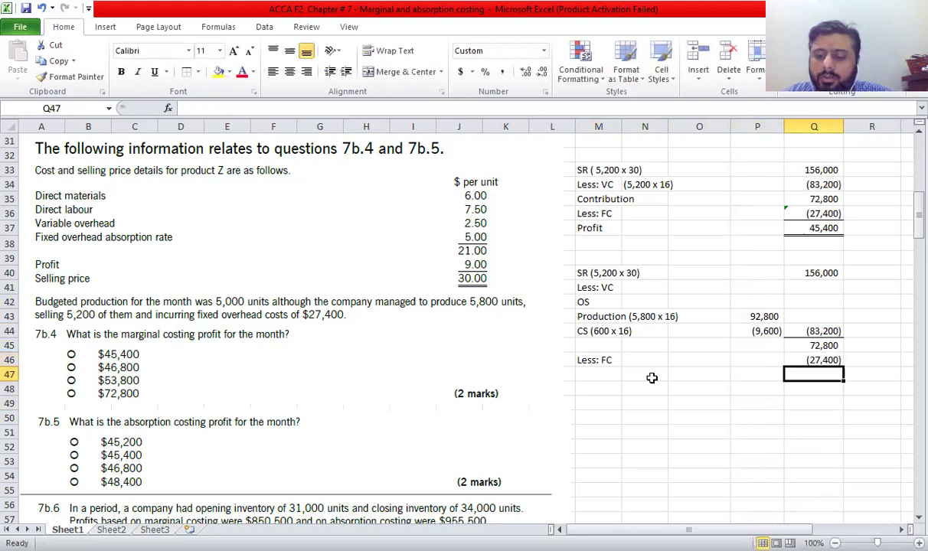
# Sum Q45:Q46 in cell Q47 and give the result a top and double bottom border.
pyautogui.hotkey('alt', '=')
pyautogui.hotkey('shift', 'Up')
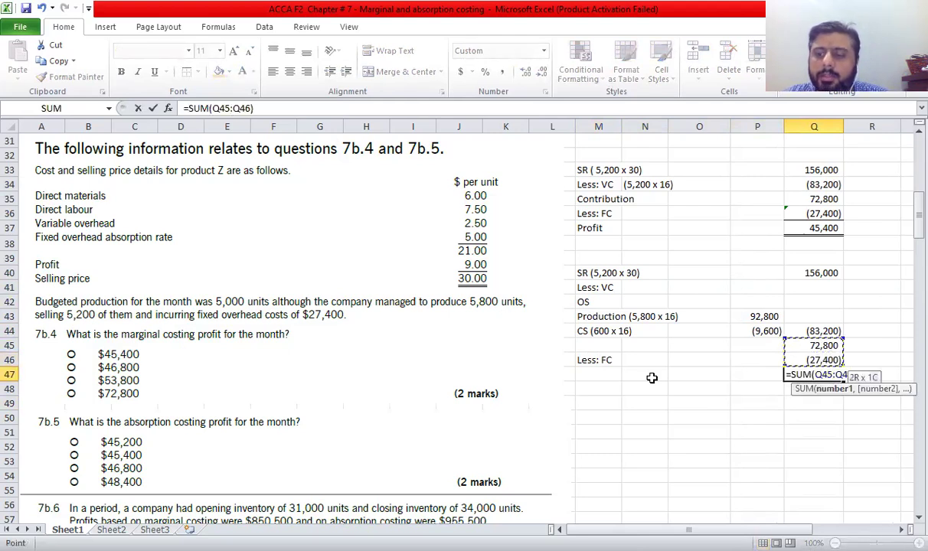
pyautogui.hotkey('ctrl', 'Return')
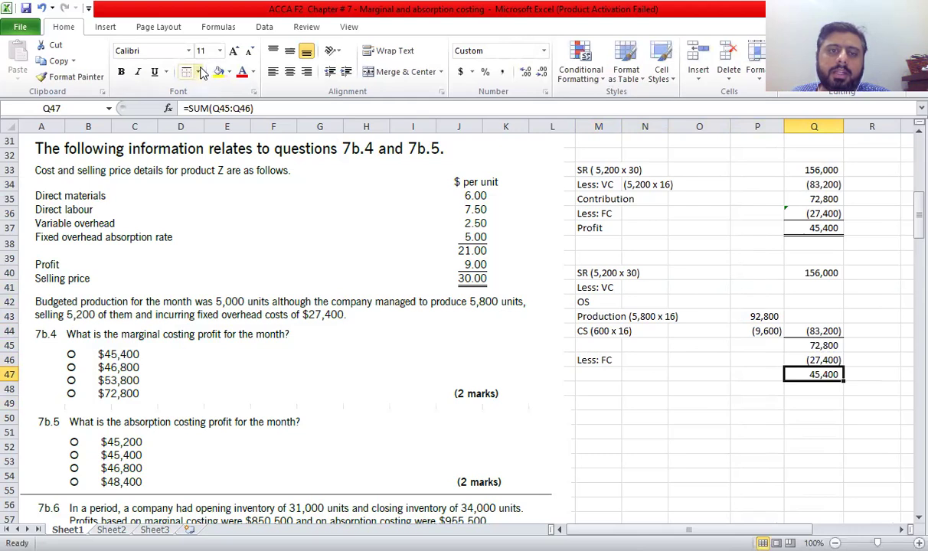
pyautogui.click(201, 71)
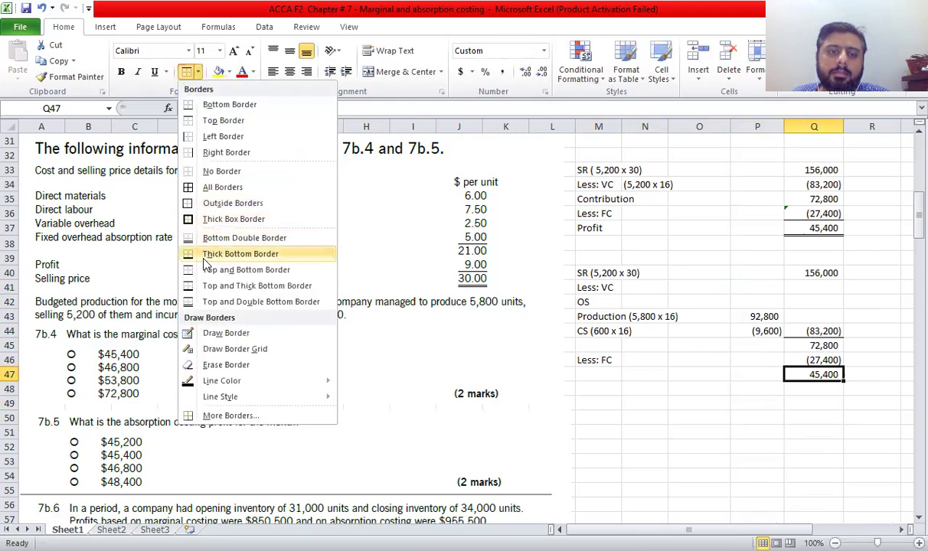
pyautogui.click(239, 303)
# Label the result row "Profit" in cell M47.
pyautogui.click(757, 448)
pyautogui.click(598, 376)
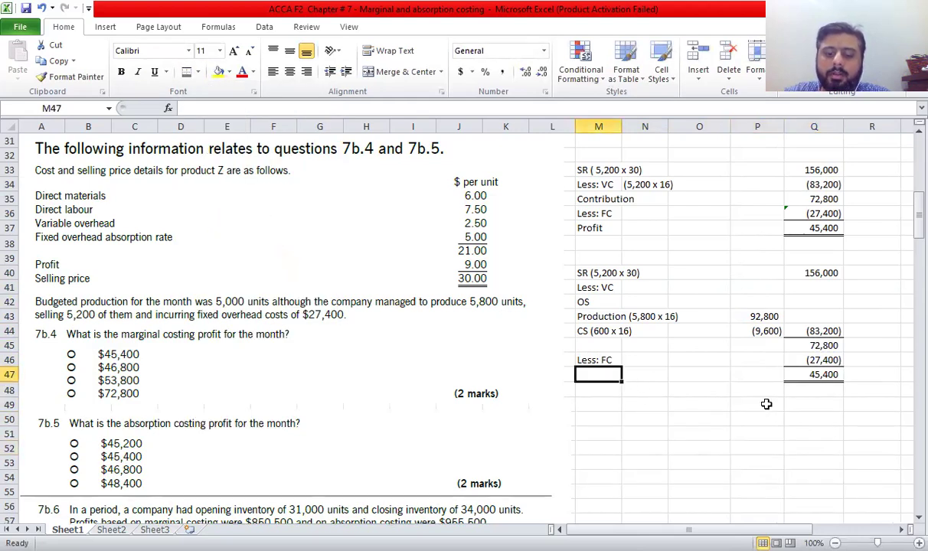
pyautogui.write('Profit')
pyautogui.press('Return')
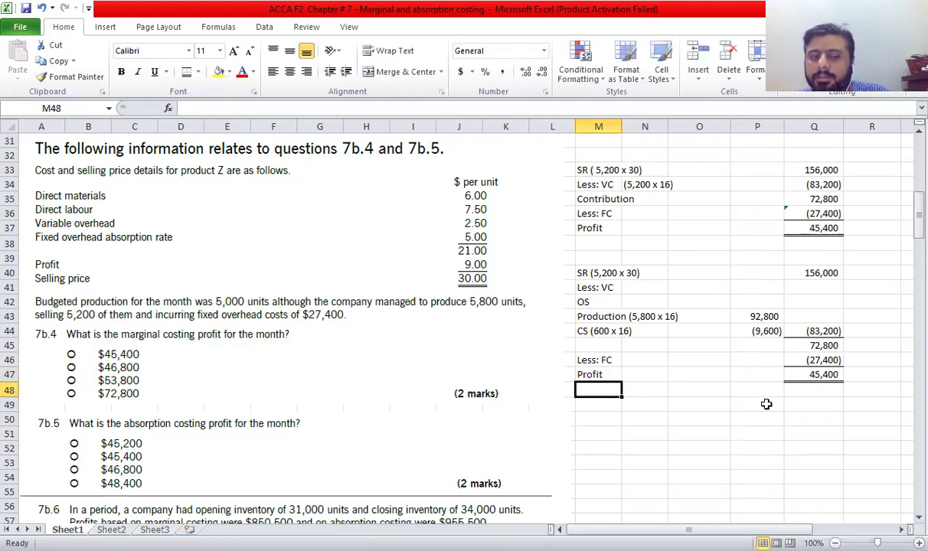
# Start a profit reconciliation with the label "PAPAC" in M49 and the unknown "X" in P49.
pyautogui.press('Down')
pyautogui.write('PA')
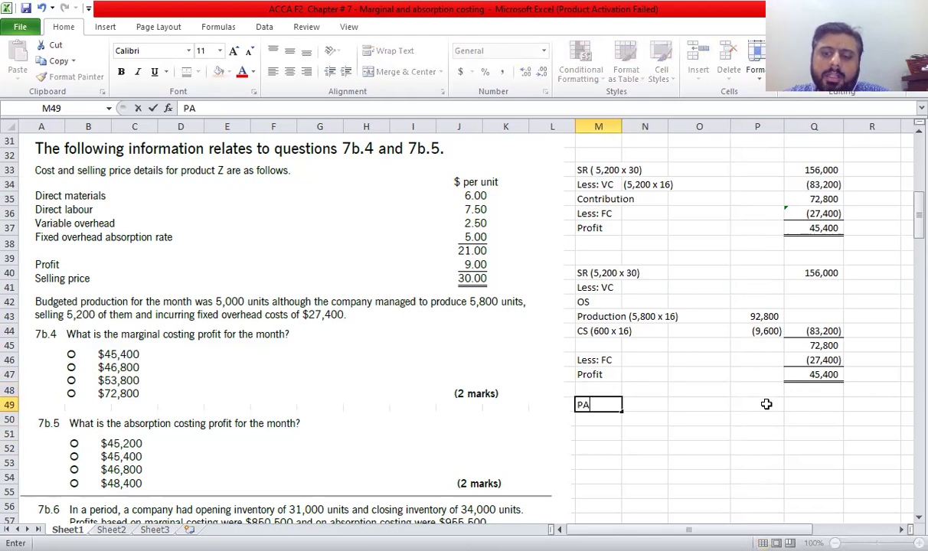
pyautogui.write('PAC')
pyautogui.press('Tab')
pyautogui.press('Tab')
pyautogui.press('Tab')
pyautogui.write('X')
pyautogui.press('Return')
# Label the reconciliation's fixed overhead row "LESS: F O/H CS" in cell M50.
pyautogui.press('Left')
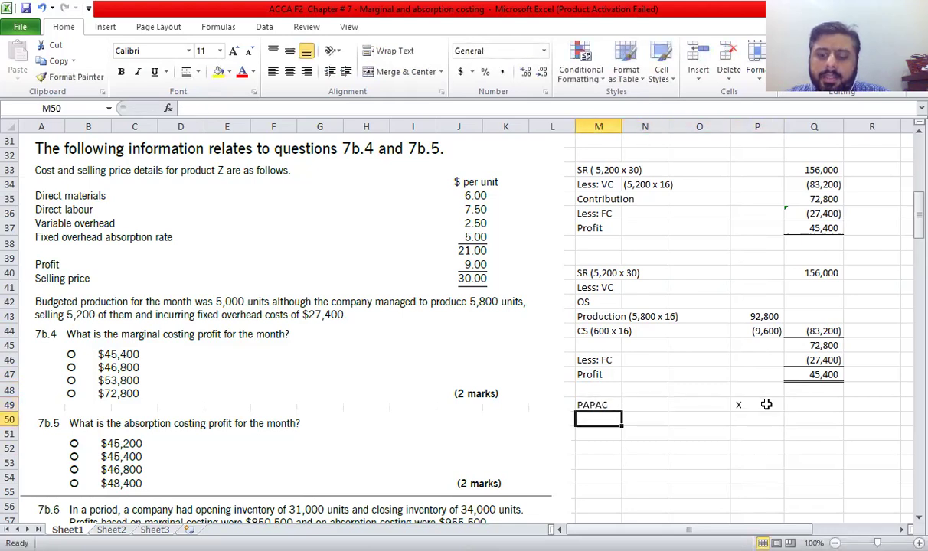
pyautogui.write('LESS: F')
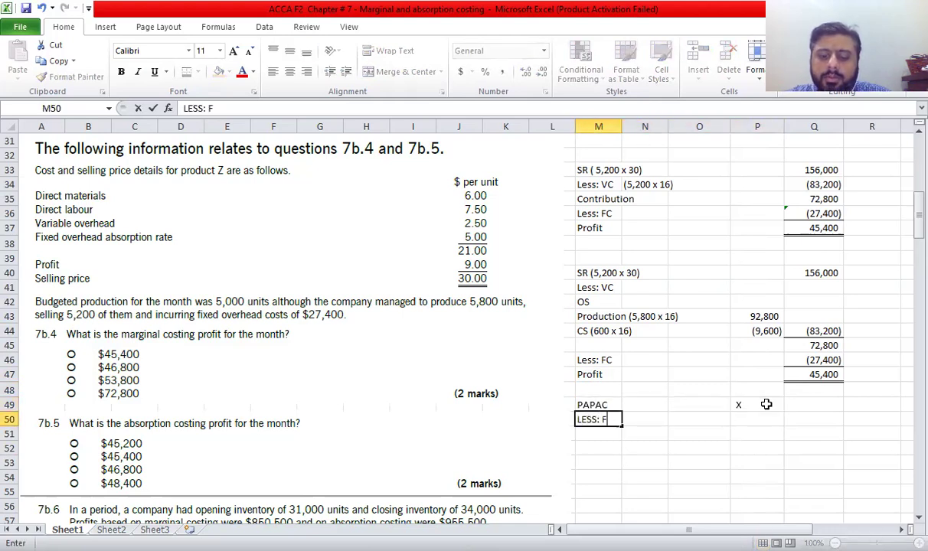
pyautogui.write(' O/H CS')
pyautogui.press('Tab')
pyautogui.press('Tab')
pyautogui.press('Tab')
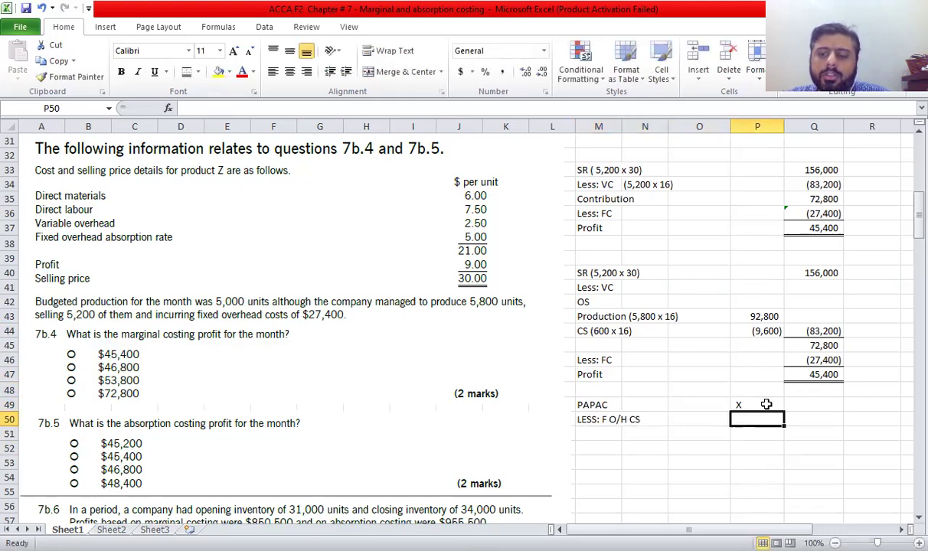
pyautogui.press('Tab')
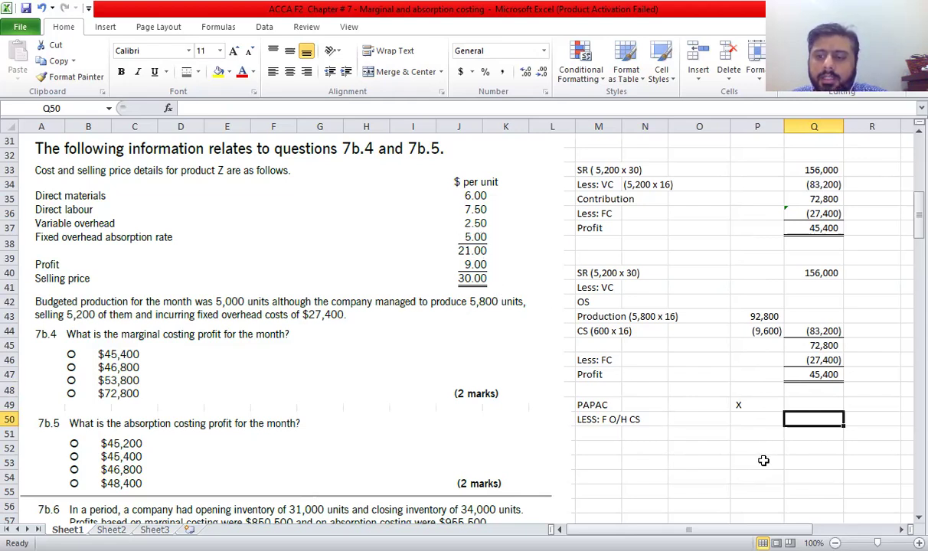
# Calculate the fixed overhead in closing stock in cell P50 with the formula =600*5.
pyautogui.click(755, 421)
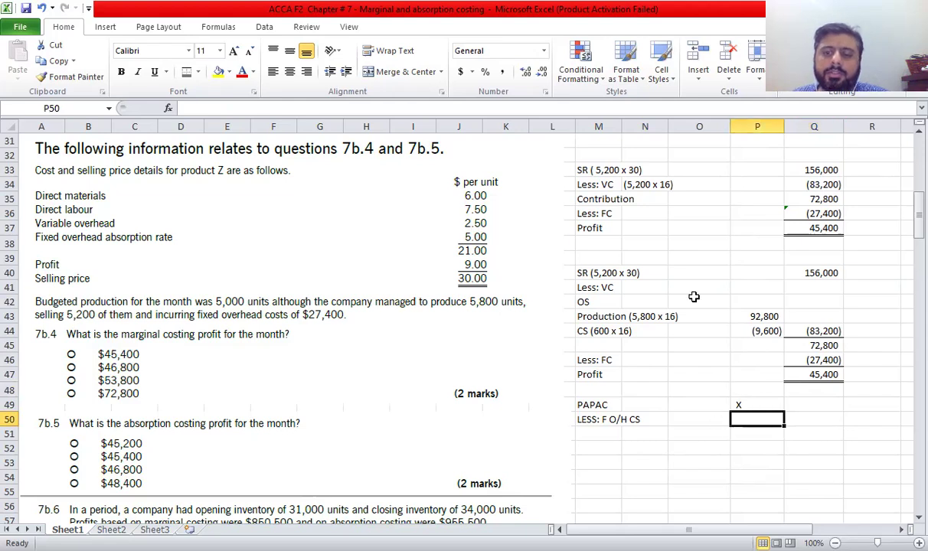
pyautogui.write('=6--')
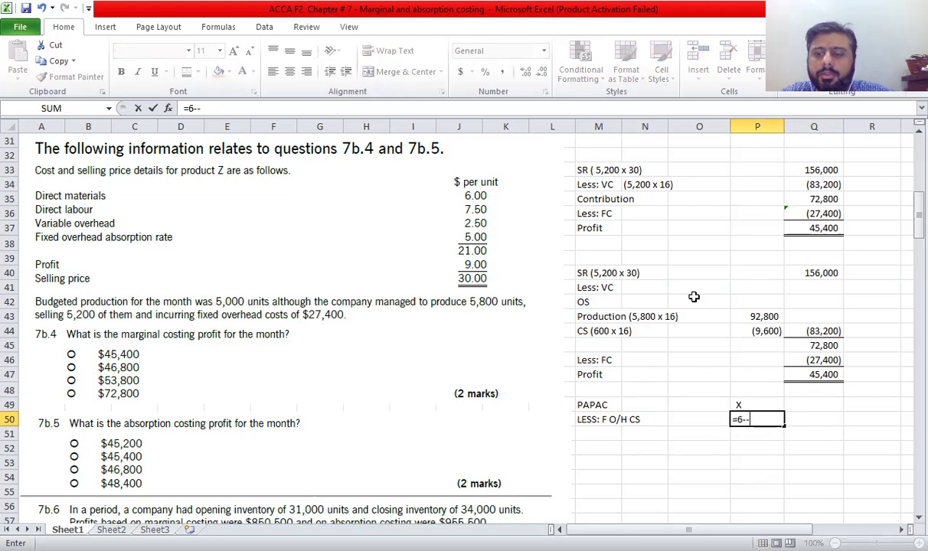
pyautogui.press('BackSpace')
pyautogui.press('BackSpace')
pyautogui.write('00')
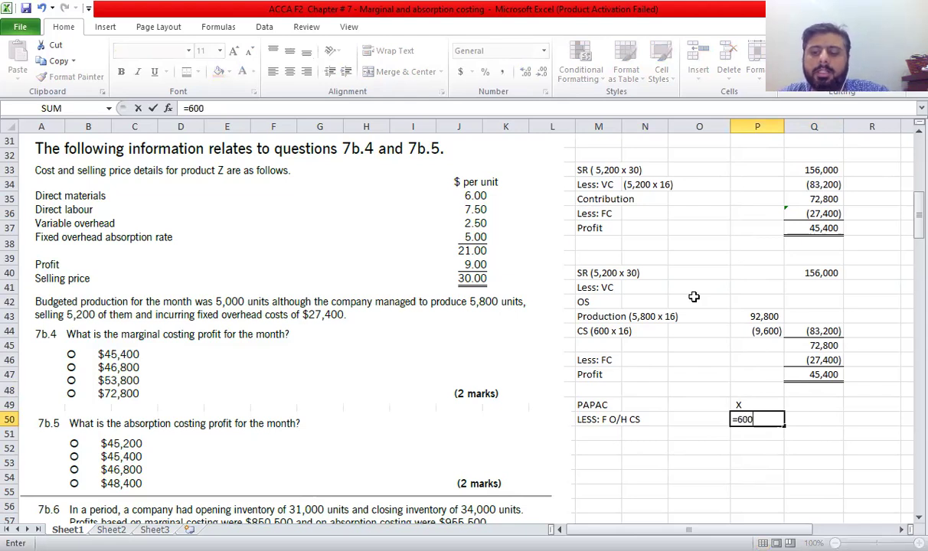
pyautogui.write('*5')
pyautogui.press('Return')
# Label the marginal costing profit row "PAPMC" in cell M51.
pyautogui.press('Left')
pyautogui.press('Left')
pyautogui.press('Left')
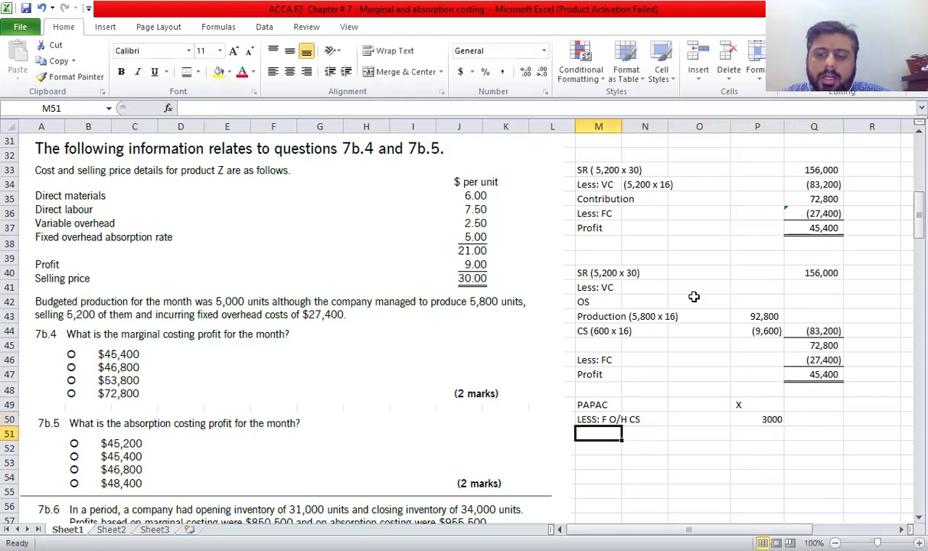
pyautogui.write('pac')
pyautogui.press('BackSpace')
pyautogui.press('BackSpace')
pyautogui.press('BackSpace')
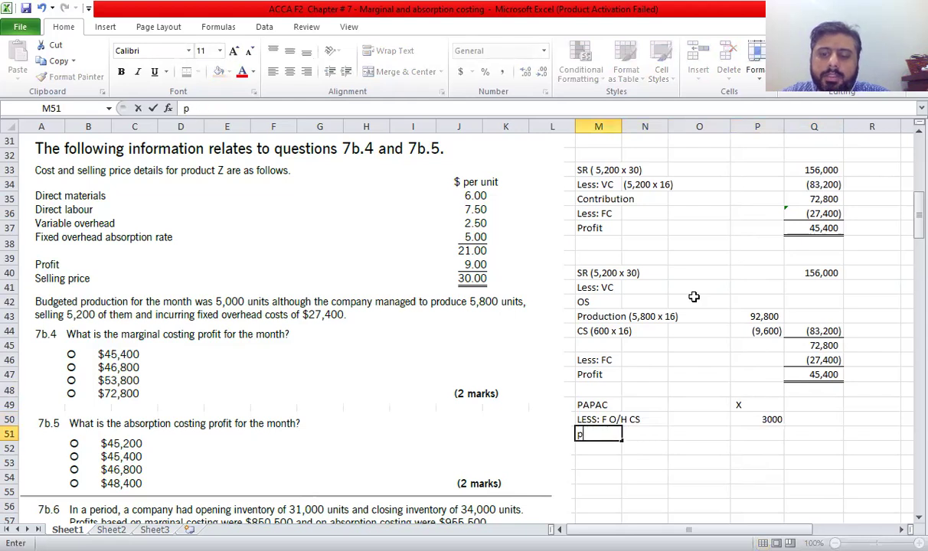
pyautogui.write('PAPMC')
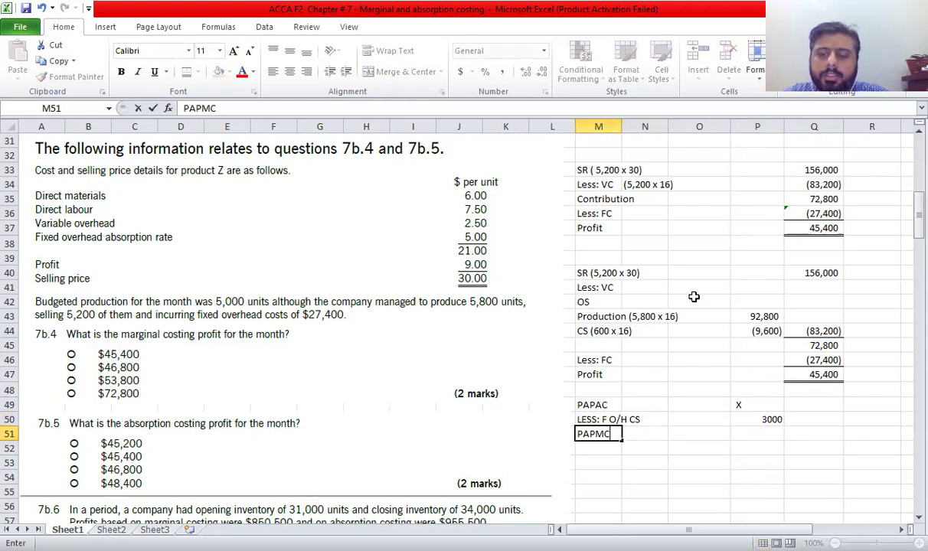
# Enter the marginal costing profit of 45400 in cell P51, in the PAPMC row.
pyautogui.press('Right')
pyautogui.press('Right')
pyautogui.press('Right')
pyautogui.write('4')
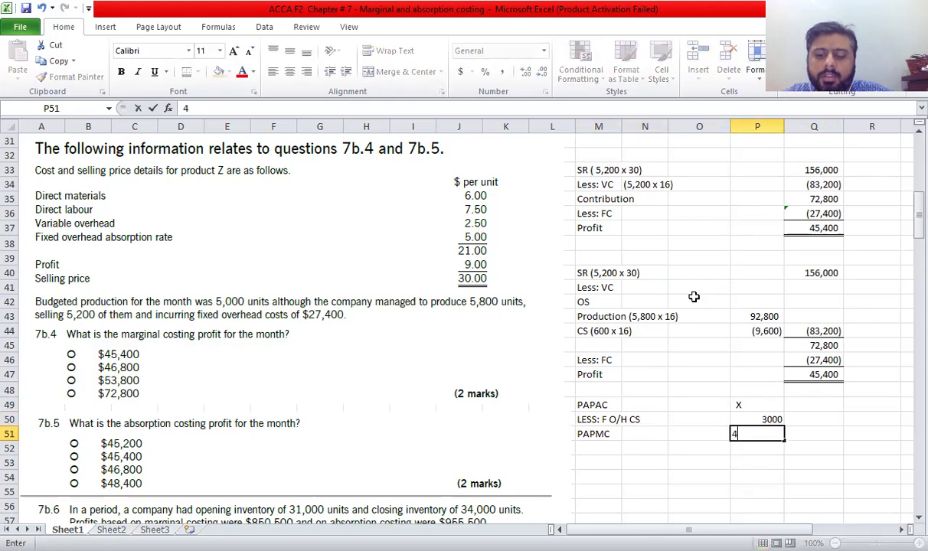
pyautogui.write('5400')
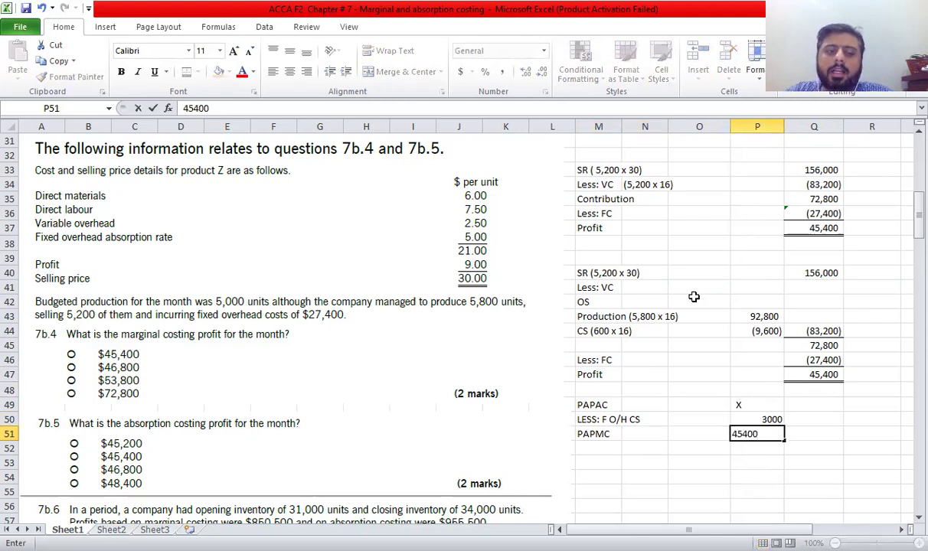
pyautogui.press('Return')
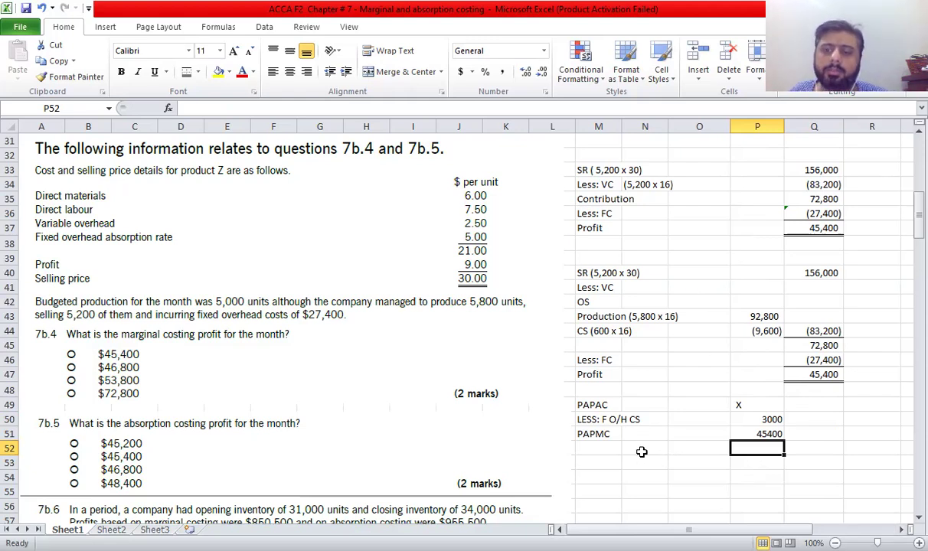
# Write the equation "X - 3,000 = 45,400" in cell N52 and its solution "X = 48,400" in N53.
pyautogui.click(611, 453)
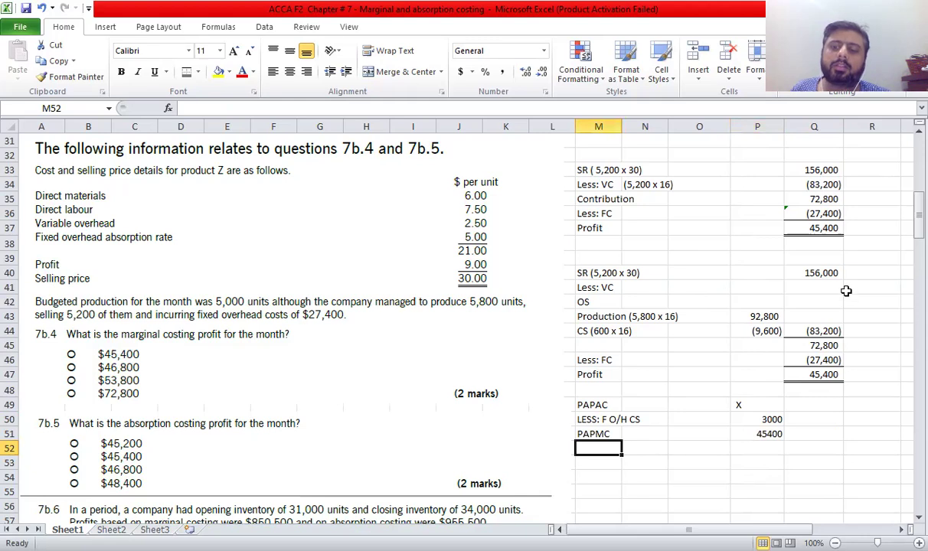
pyautogui.press('Right')
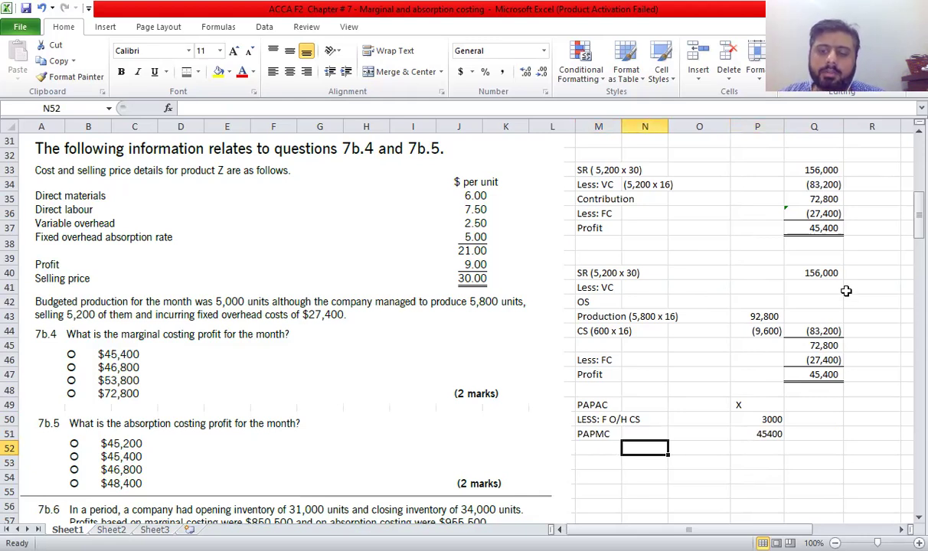
pyautogui.write('X')
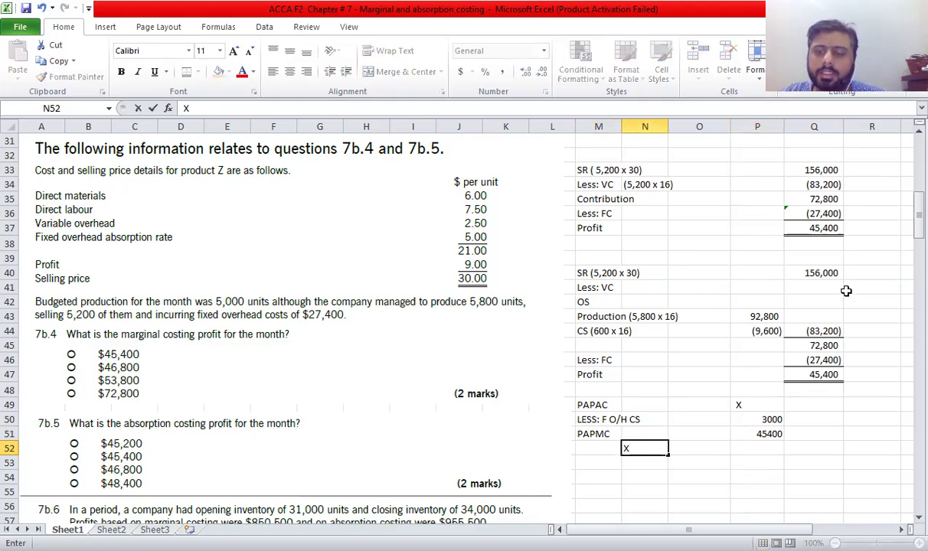
pyautogui.write(' - 3')
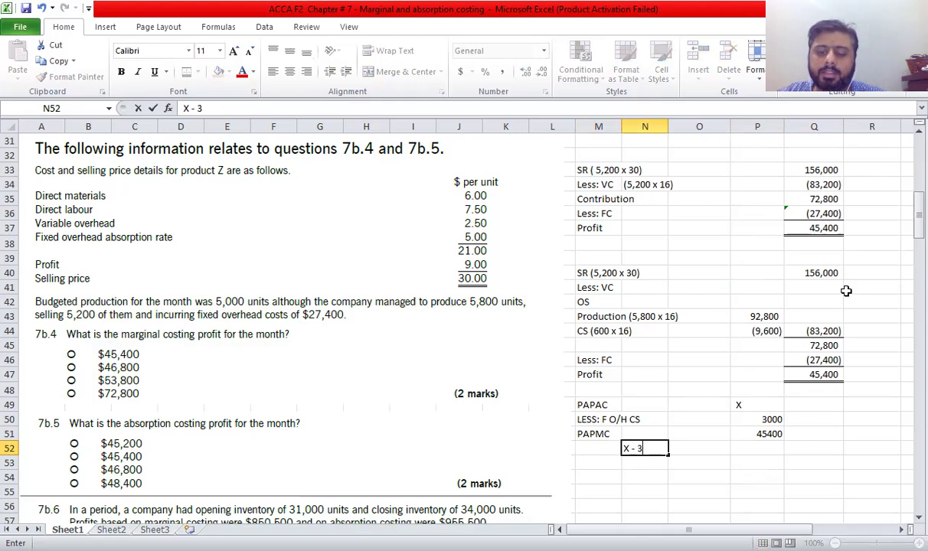
pyautogui.write(',000')
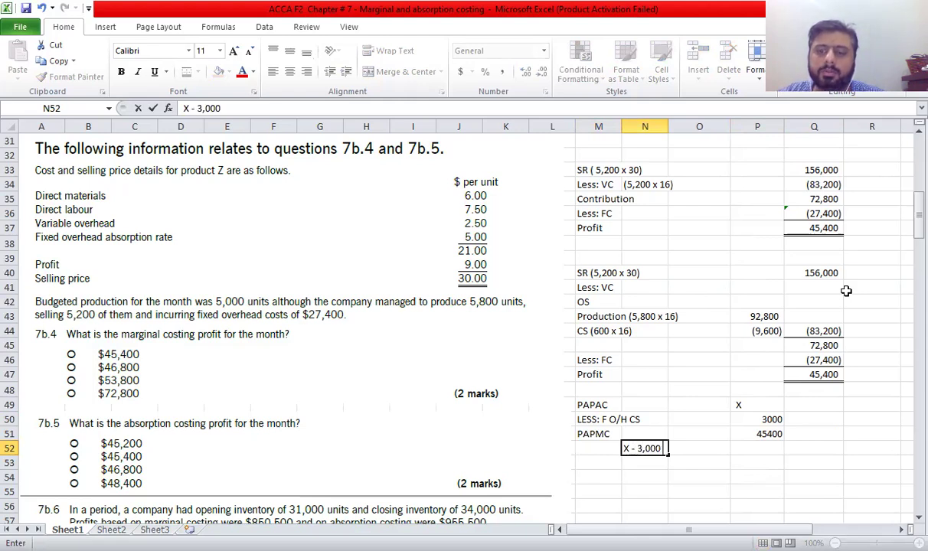
pyautogui.write(' = 45,400')
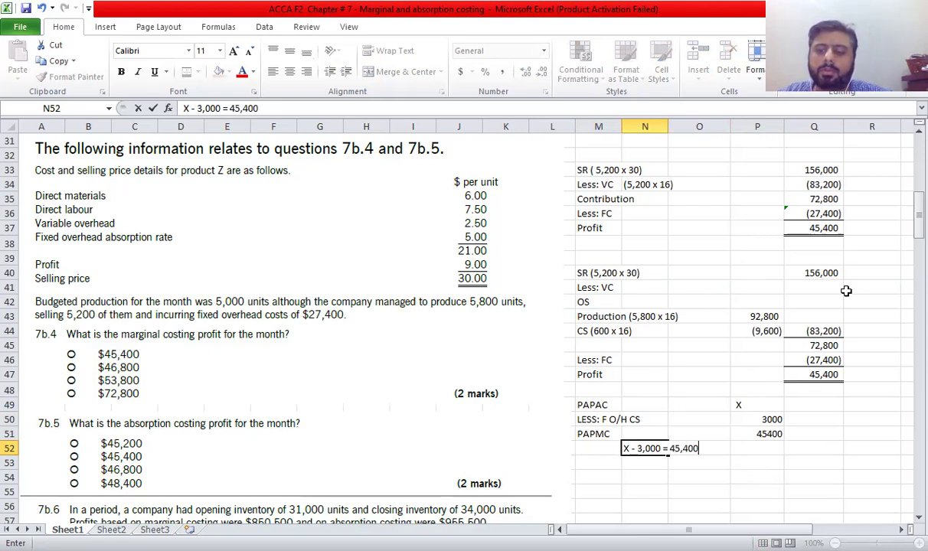
pyautogui.press('Return')
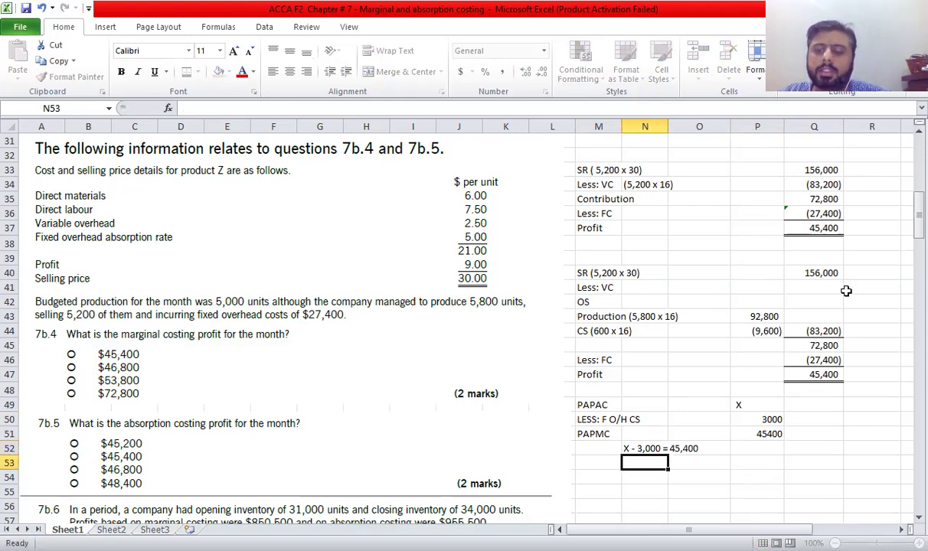
pyautogui.write('X = 48,400')
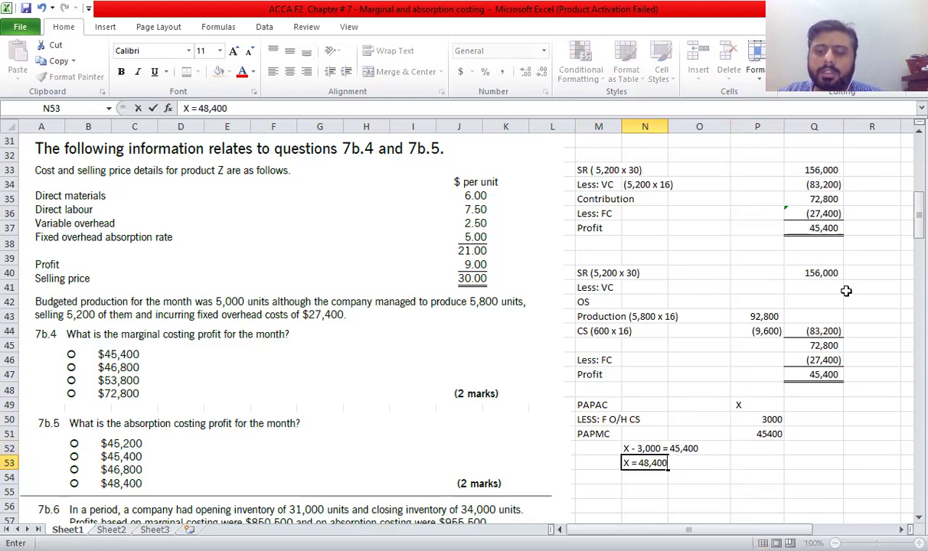
pyautogui.press('Return')
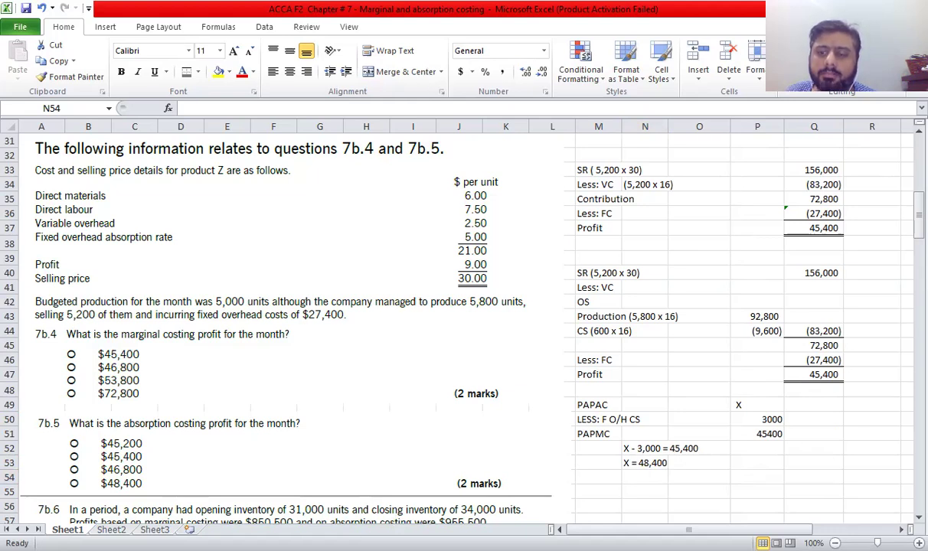
# Start an absorption costing statement with the label "SR" in S40 and link V40 to the sales revenue in Q40.
pyautogui.hscroll(3, 624, 267)
pyautogui.click(646, 273)
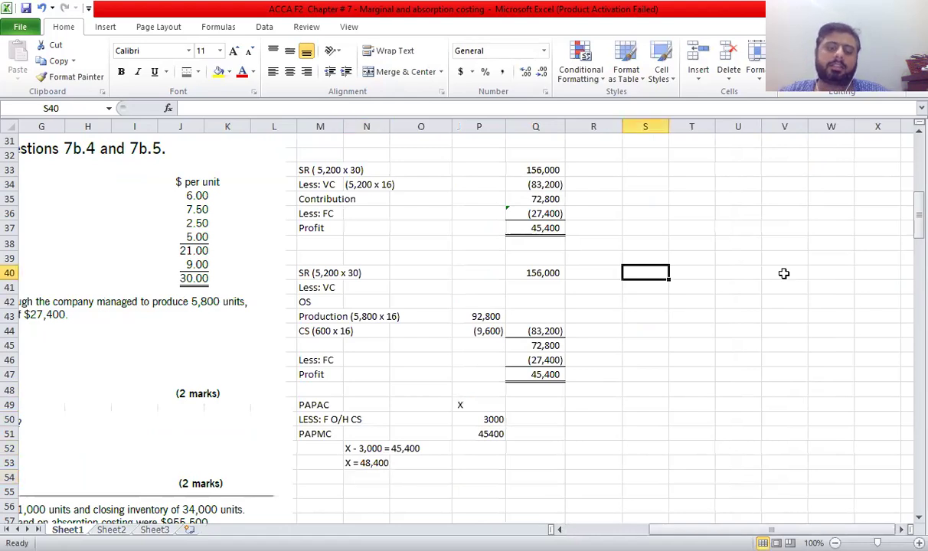
pyautogui.write('SR')
pyautogui.press('Right')
pyautogui.press('Right')
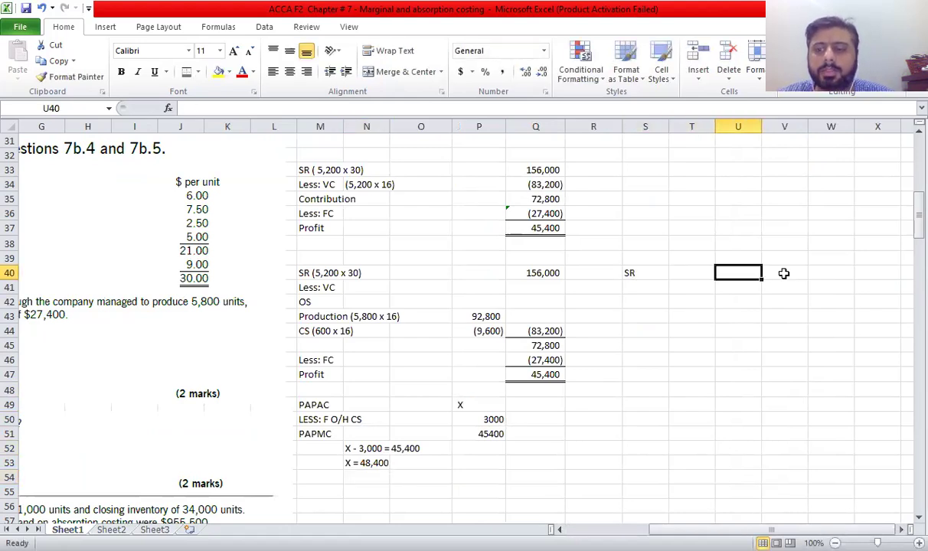
pyautogui.write('=')
pyautogui.press('Left')
pyautogui.press('Left')
pyautogui.press('Left')
pyautogui.press('Left')
pyautogui.press('Left')
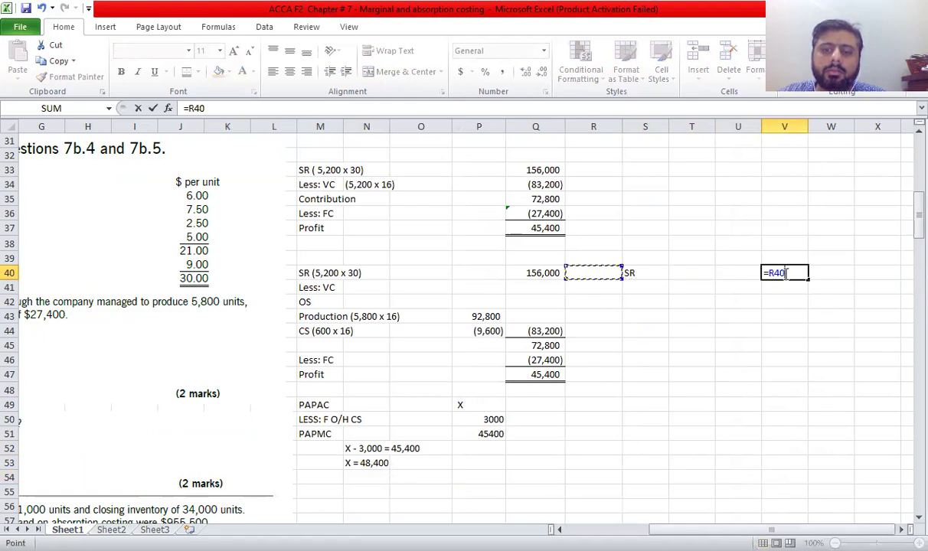
pyautogui.press('Return')
# Label cell S41 "Less: COGS" and the opening stock row in S42 "OS".
pyautogui.press('Left')
pyautogui.press('Left')
pyautogui.press('Left')
pyautogui.write('IES')
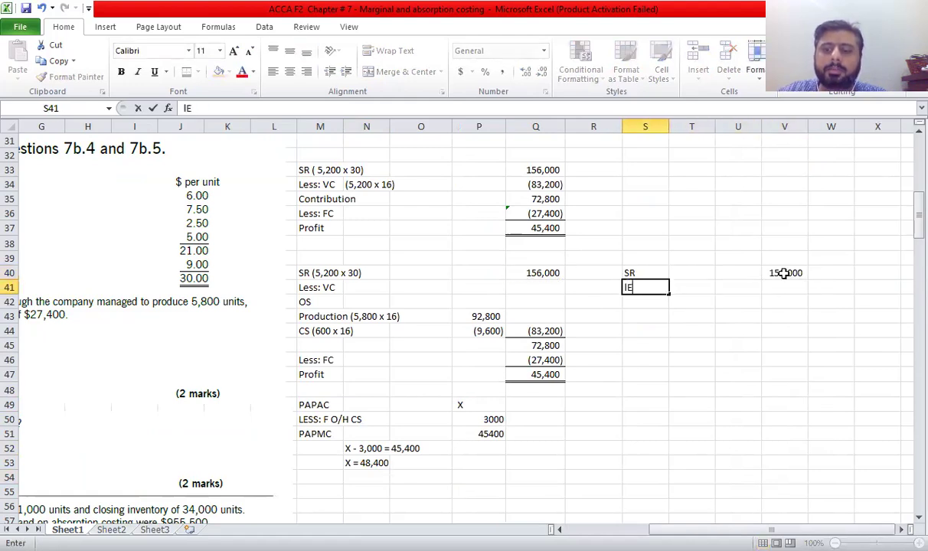
pyautogui.press('BackSpace')
pyautogui.press('BackSpace')
pyautogui.press('BackSpace')
pyautogui.write('L')
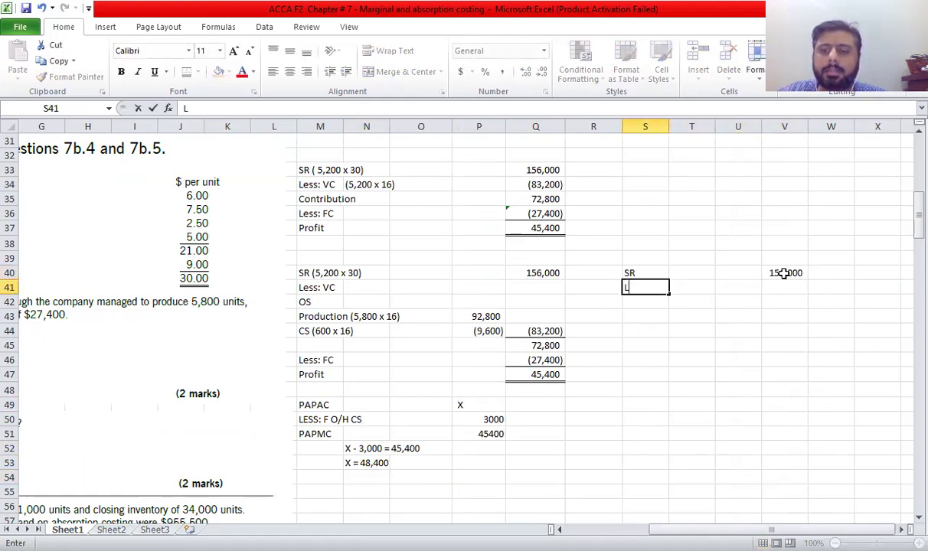
pyautogui.write('ess: COGS')
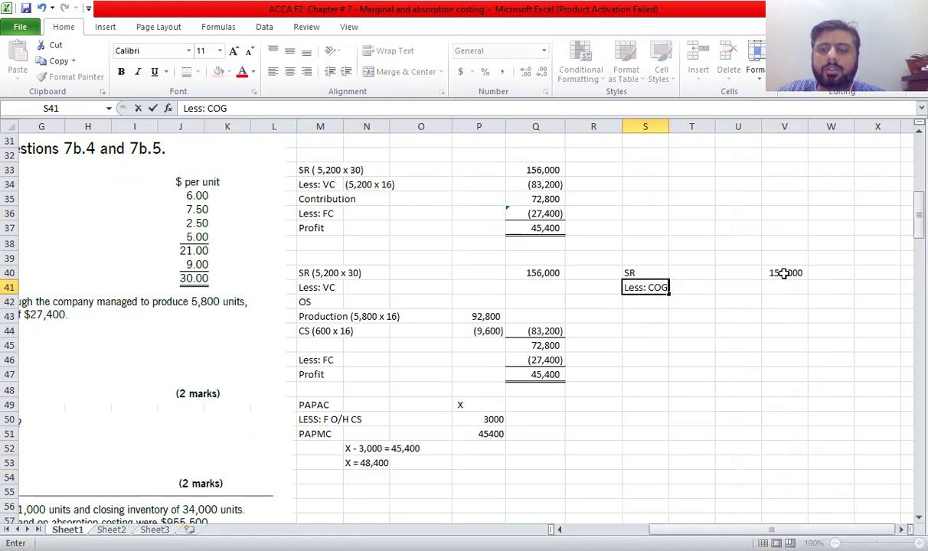
pyautogui.press('Return')
pyautogui.write('OS')
pyautogui.press('Return')
# Label the production row "Production (5,800 x21)" in cell S43.
pyautogui.write('Production')
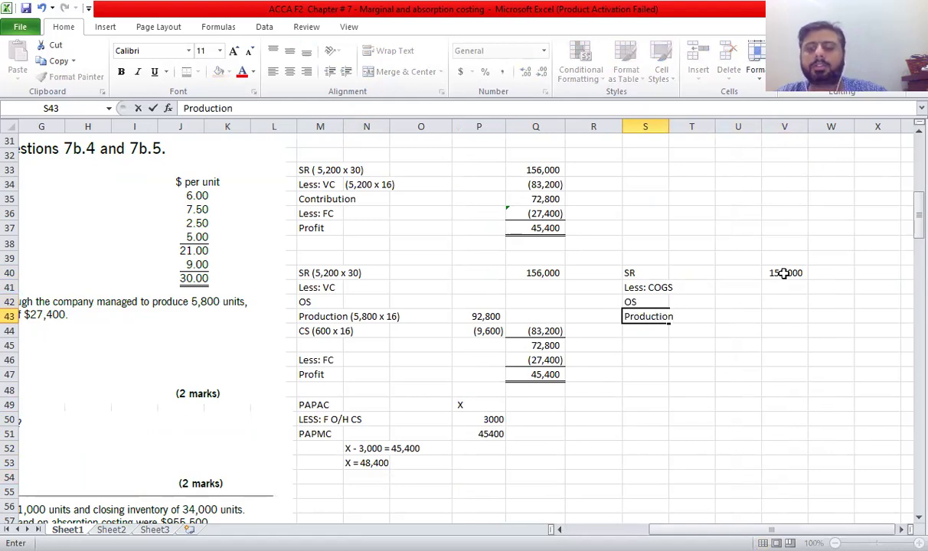
pyautogui.write(' (5.800')
pyautogui.press('BackSpace')
pyautogui.press('BackSpace')
pyautogui.press('BackSpace')
pyautogui.press('BackSpace')
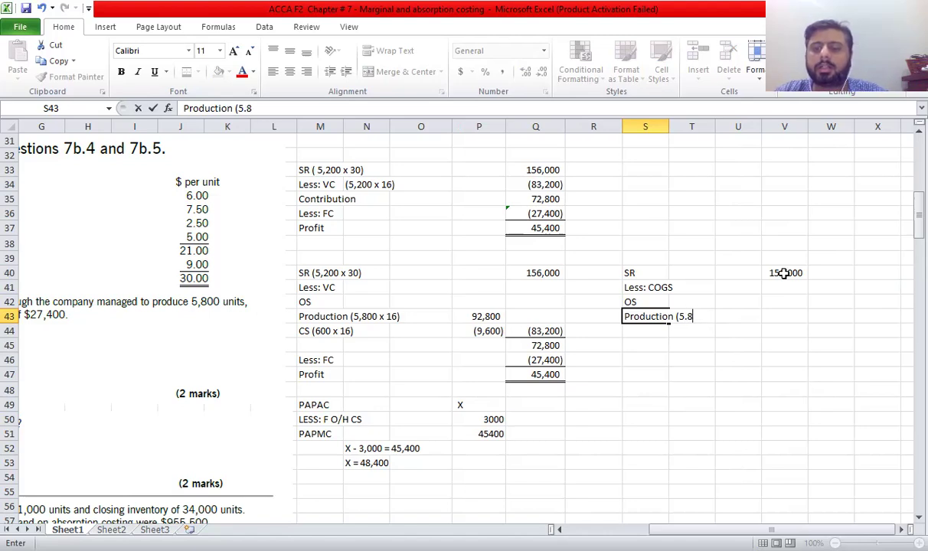
pyautogui.write(',800')
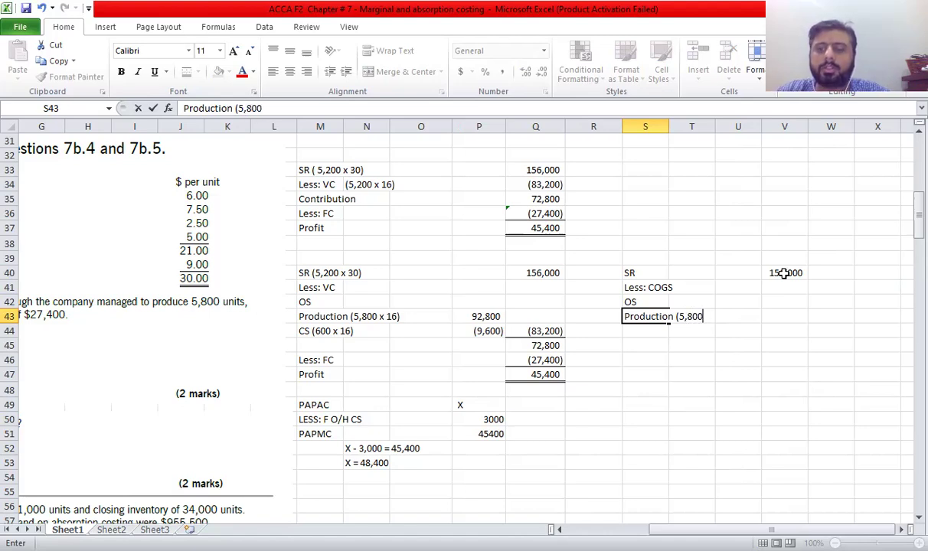
pyautogui.write(' x21)')
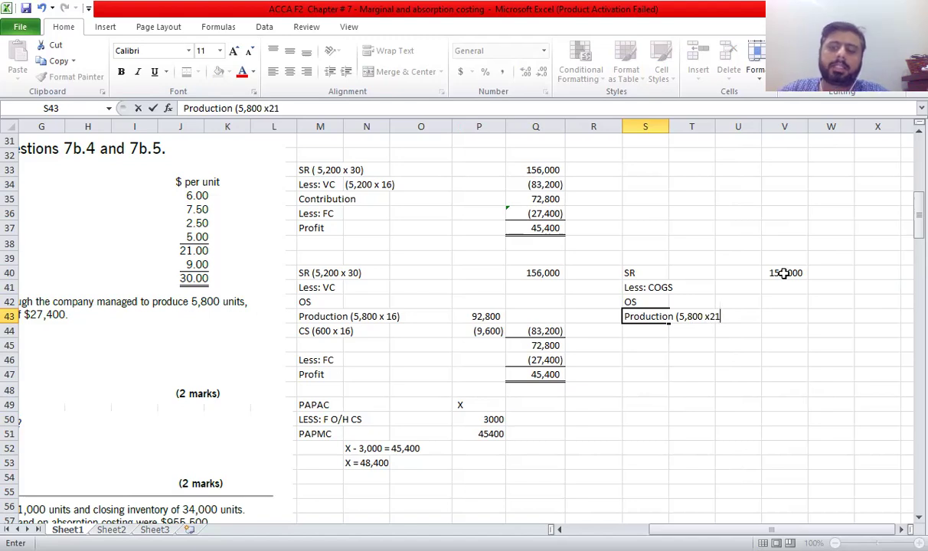
pyautogui.press('Return')
# Widen column T to fit the production label and calculate the production cost in U43 with the formula =5800*21.
pyautogui.press('Right')
pyautogui.press('Right')
pyautogui.press('Right')
pyautogui.press('Up')
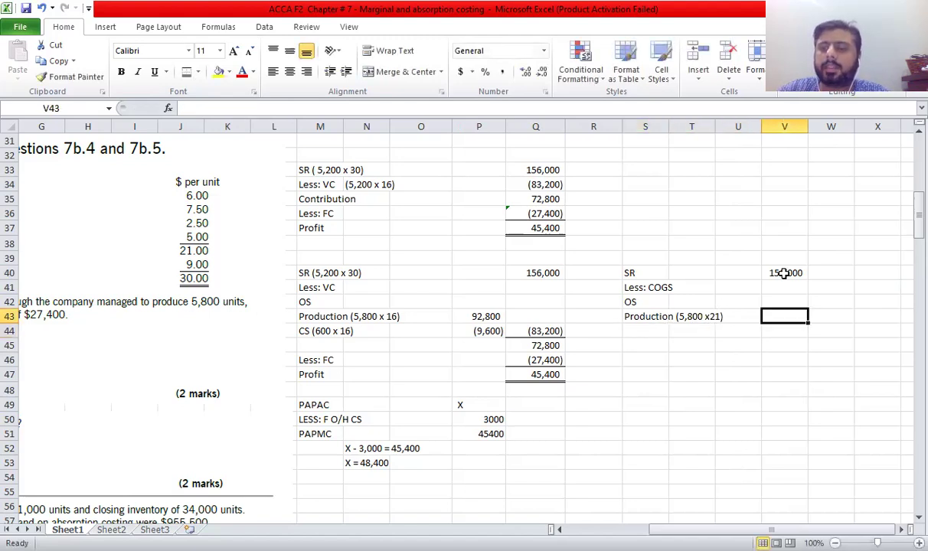
pyautogui.moveTo(713, 127); pyautogui.dragTo(732, 127)
pyautogui.click(741, 315)
pyautogui.write('=')
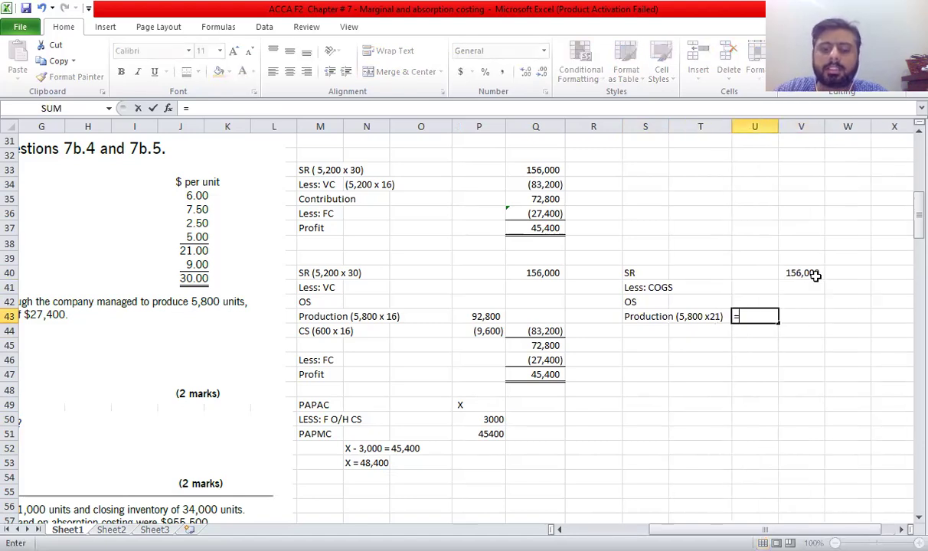
pyautogui.write('5800*21')
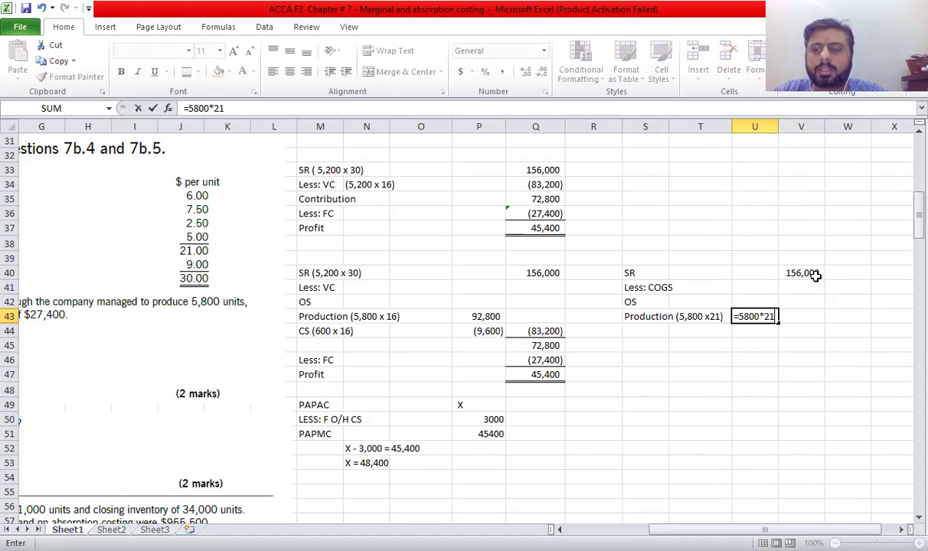
pyautogui.press('Return')
# Label the closing stock row "CS (600 x 21)" in S44 and calculate it in U44 with the formula =-600*21.
pyautogui.write('CS (')
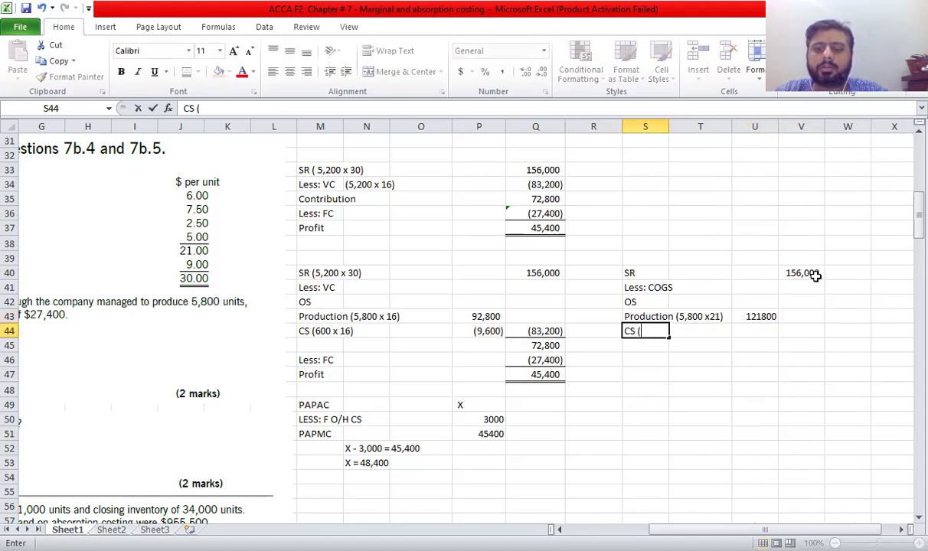
pyautogui.write('600 x')
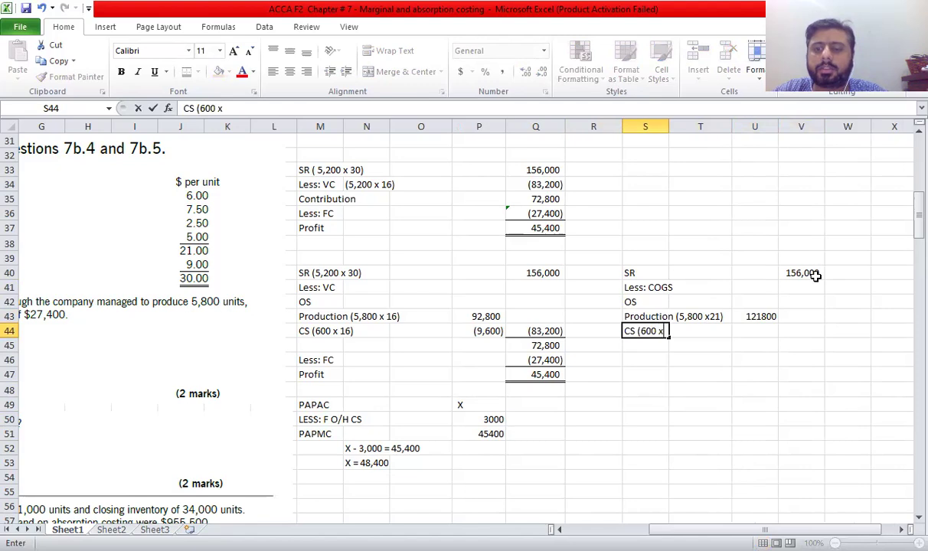
pyautogui.write(' 21)')
pyautogui.press('Return')
pyautogui.press('Up')
pyautogui.press('Right')
pyautogui.press('Right')
pyautogui.write('=-600')
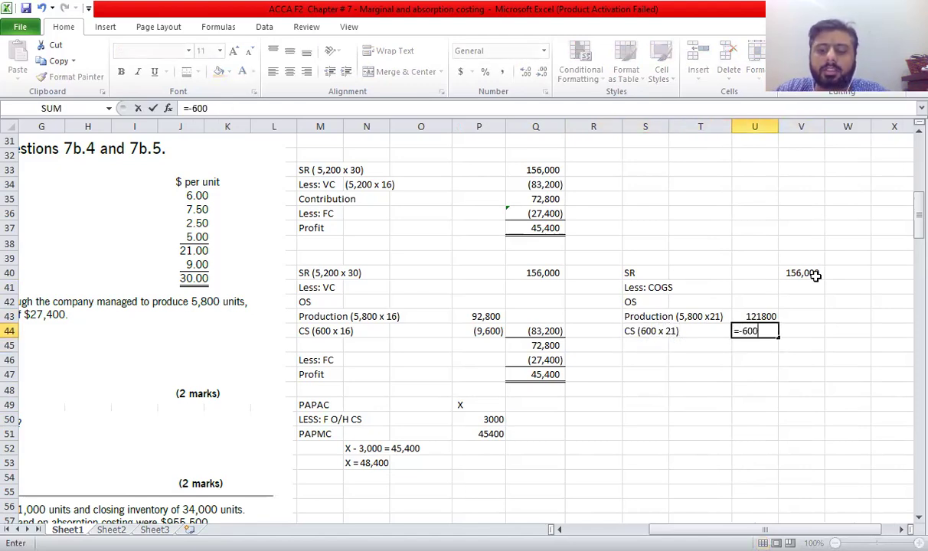
pyautogui.write('*21')
pyautogui.press('Tab')
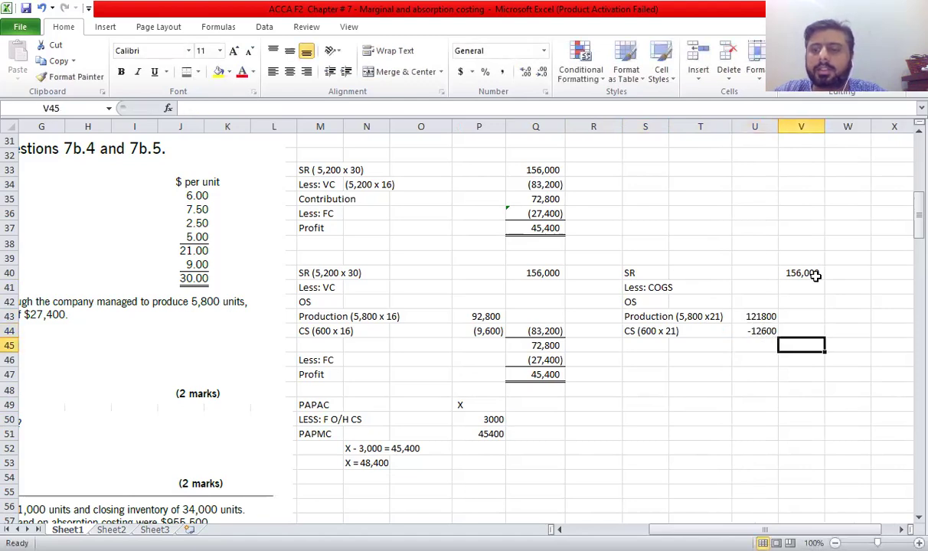
# Total the cost of goods sold in cell V44 with the formula =SUM(U43:U44).
pyautogui.hotkey('alt', '=')
pyautogui.hotkey('shift', 'Up')
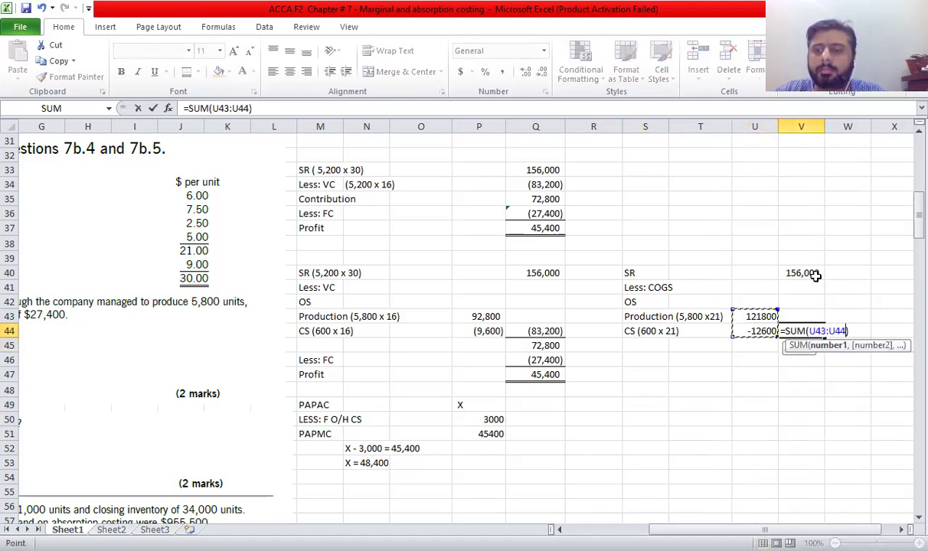
pyautogui.hotkey('ctrl', 'Return')
pyautogui.press('Up')
pyautogui.press('Up')
pyautogui.press('Up')
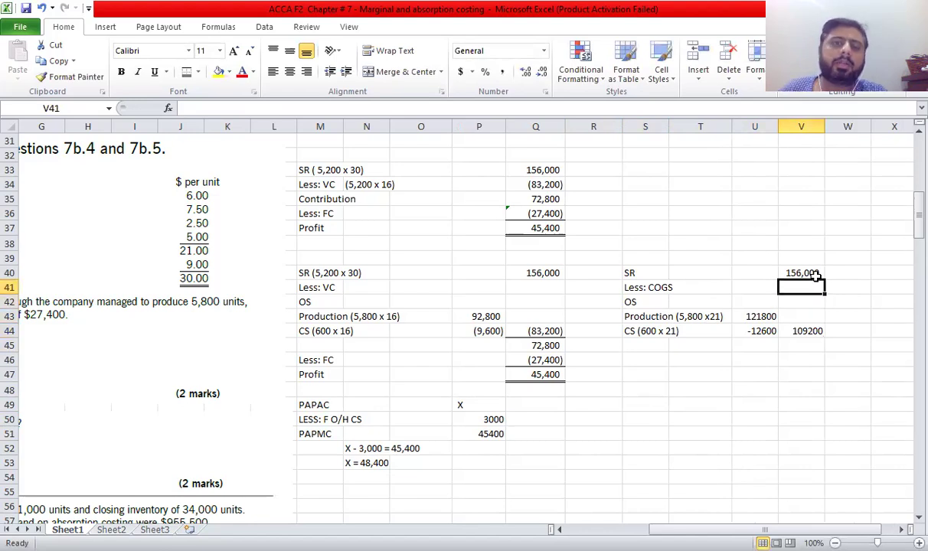
# Format the range U40:V49 in comma style with no decimal places.
pyautogui.moveTo(815, 275); pyautogui.dragTo(755, 403)
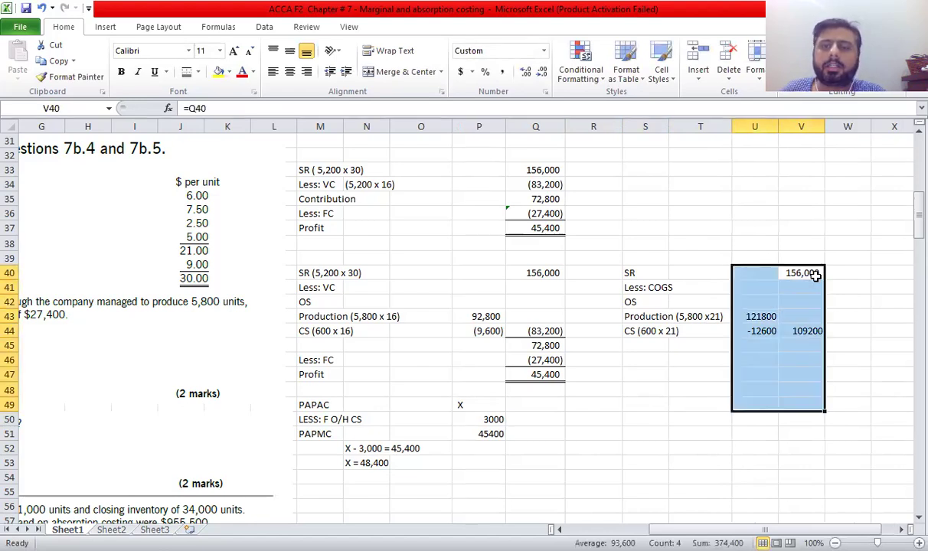
pyautogui.hotkey('alt', 'h')
pyautogui.press('k')
pyautogui.hotkey('alt', 'h')
pyautogui.press('9')
pyautogui.hotkey('alt', 'h')
pyautogui.press('9')
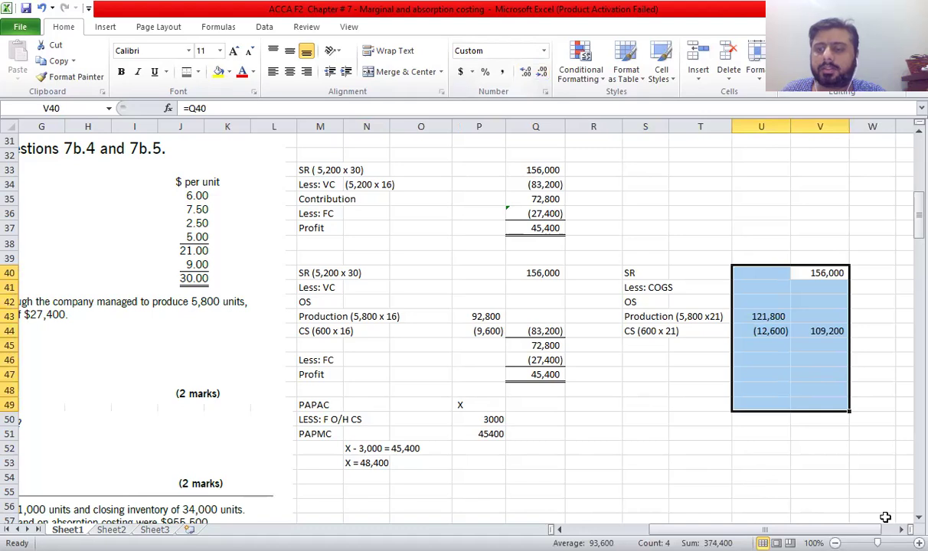
pyautogui.hscroll(6, 751, 460)
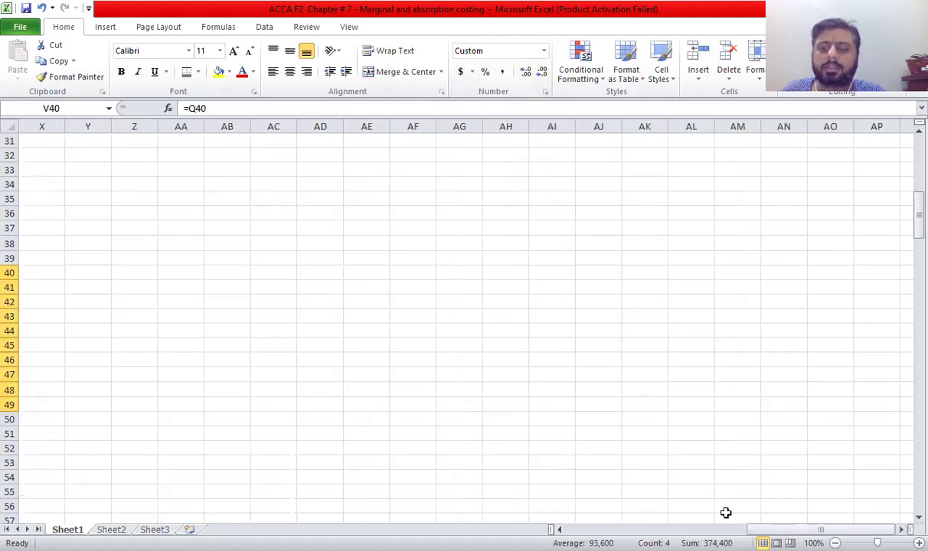
pyautogui.hscroll(-6, 524, 271)
pyautogui.hscroll(2, 524, 271)
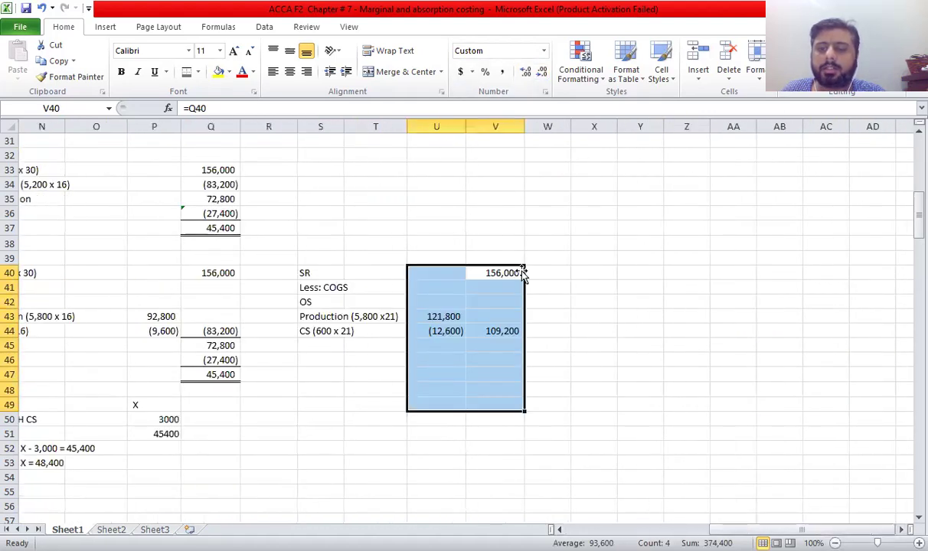
# Note the overhead absorption rate as "OAR = 5" in cell X40 beside the absorption costing statement.
pyautogui.click(594, 275)
pyautogui.write('R = 5')
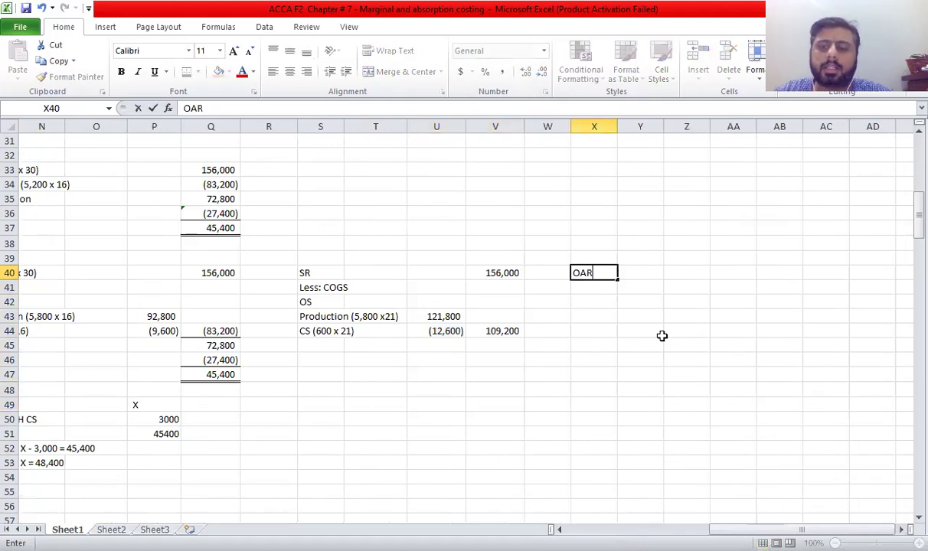
pyautogui.press('Return')
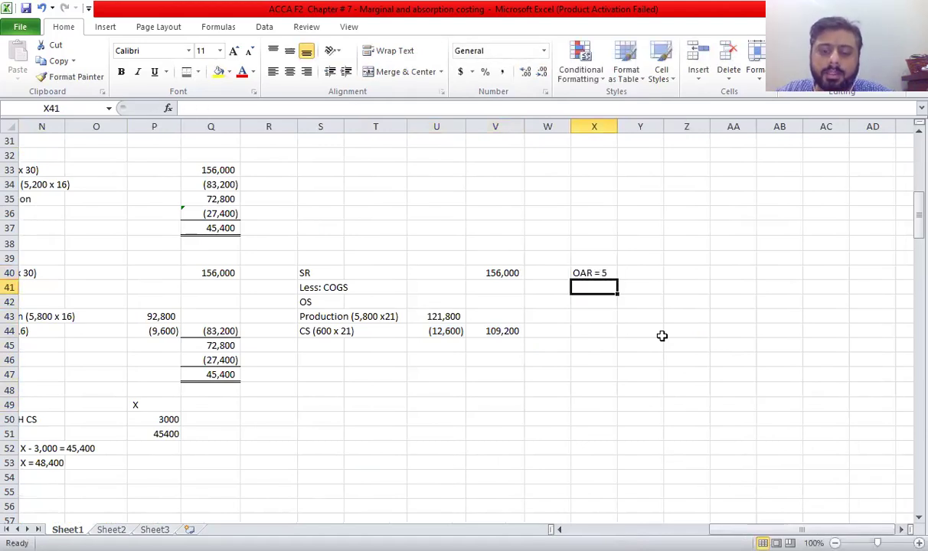
# Enter the absorbed overhead working "ABSORBED = 5 X 5,800 = 29,000" in cell X41.
pyautogui.write('Abs')
pyautogui.press('BackSpace')
pyautogui.press('BackSpace')
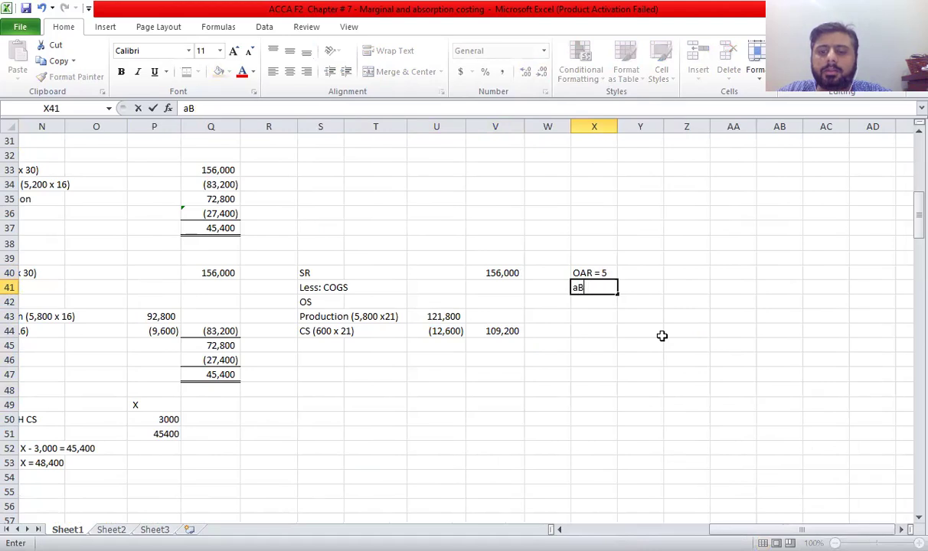
pyautogui.write('BO')
pyautogui.press('BackSpace')
pyautogui.write('SORP')
pyautogui.press('BackSpace')
pyautogui.write('BED = 5 X ')
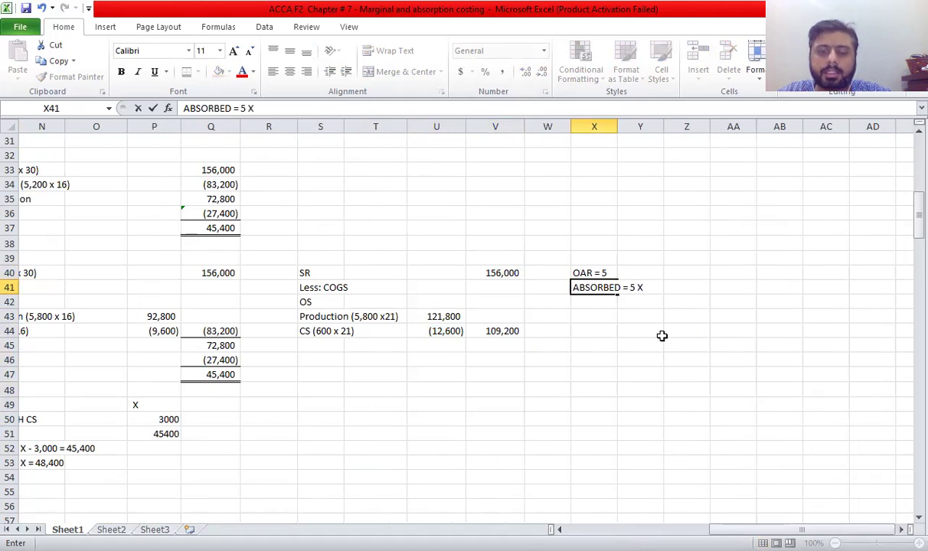
pyautogui.write('5,800 = ')
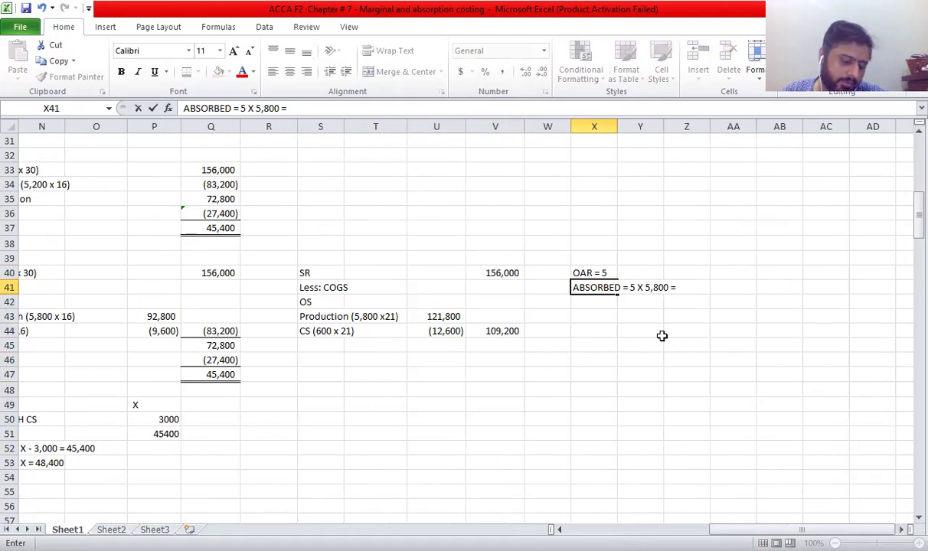
pyautogui.write('29,000')
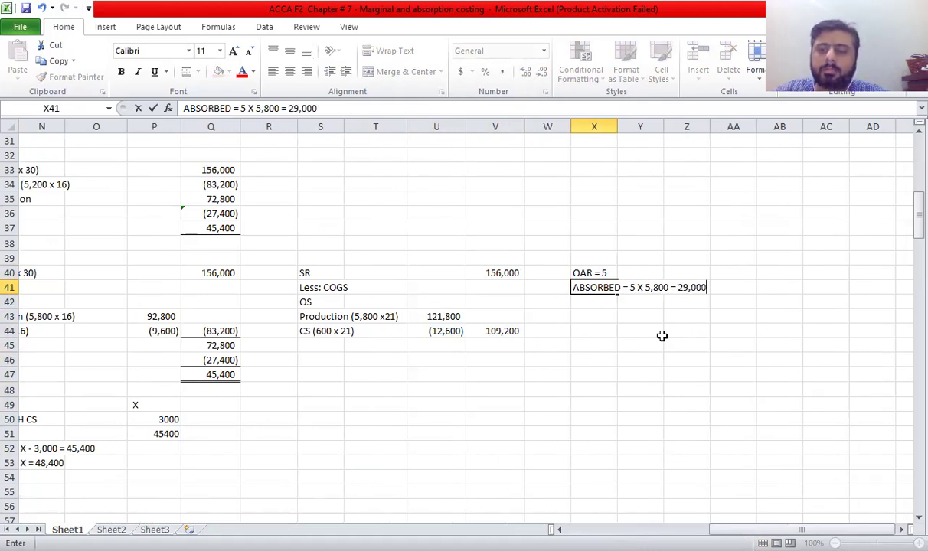
pyautogui.press('Return')
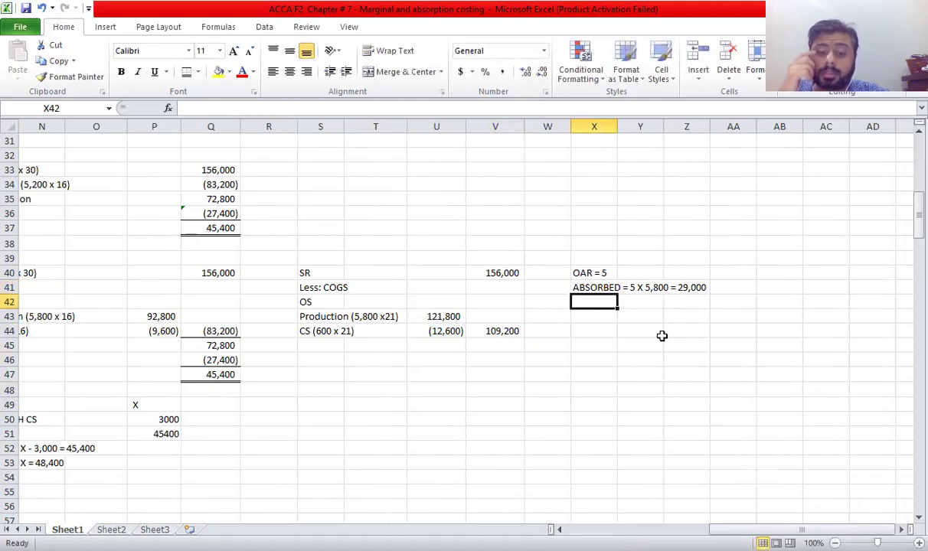
# Label the actual overhead row "ACTUAL" in X42 and enter 27400 in Z42.
pyautogui.write('ACTUAL')
pyautogui.press('Return')
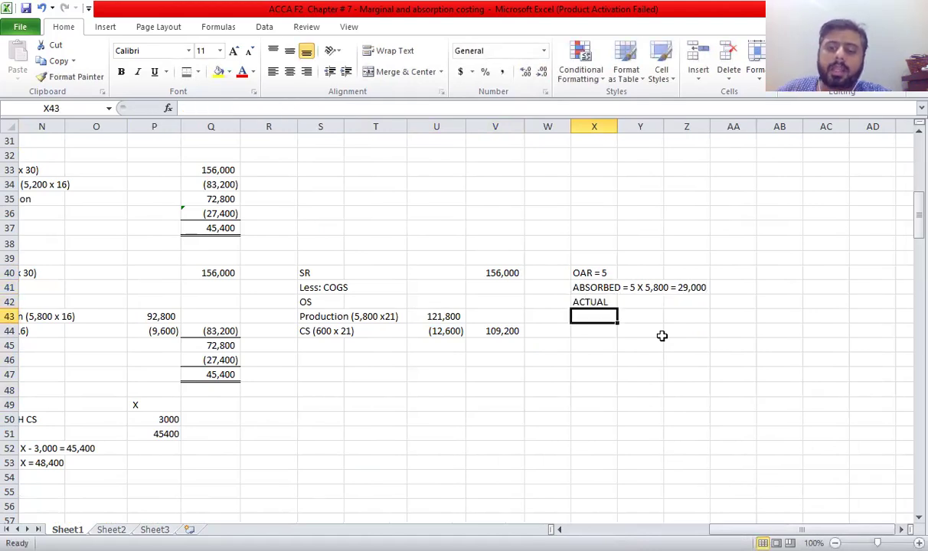
pyautogui.moveTo(760, 530); pyautogui.dragTo(621, 530)
pyautogui.moveTo(683, 529); pyautogui.dragTo(802, 529)
pyautogui.click(683, 303)
pyautogui.write('27400')
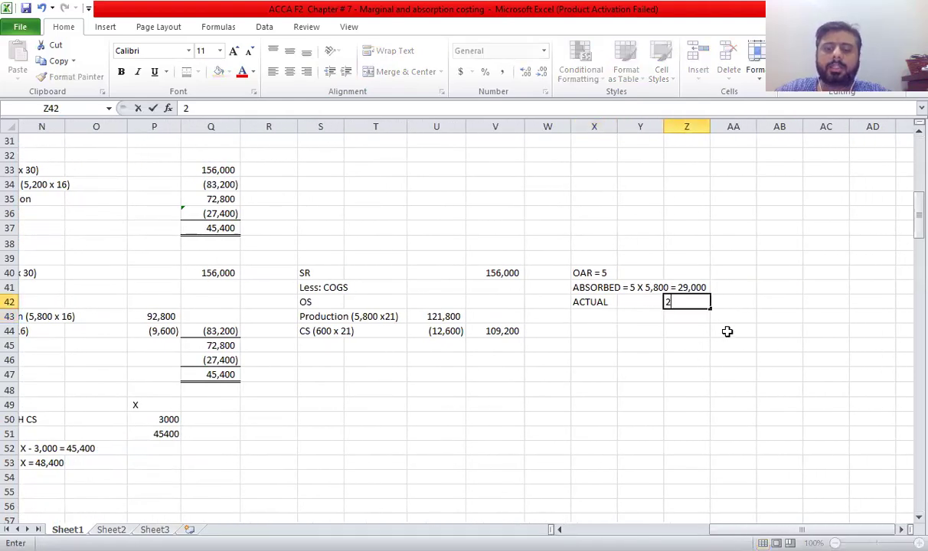
pyautogui.press('Return')
# Label the overhead difference row "OVERABSORBED" in cell X43.
pyautogui.press('Left')
pyautogui.press('Left')
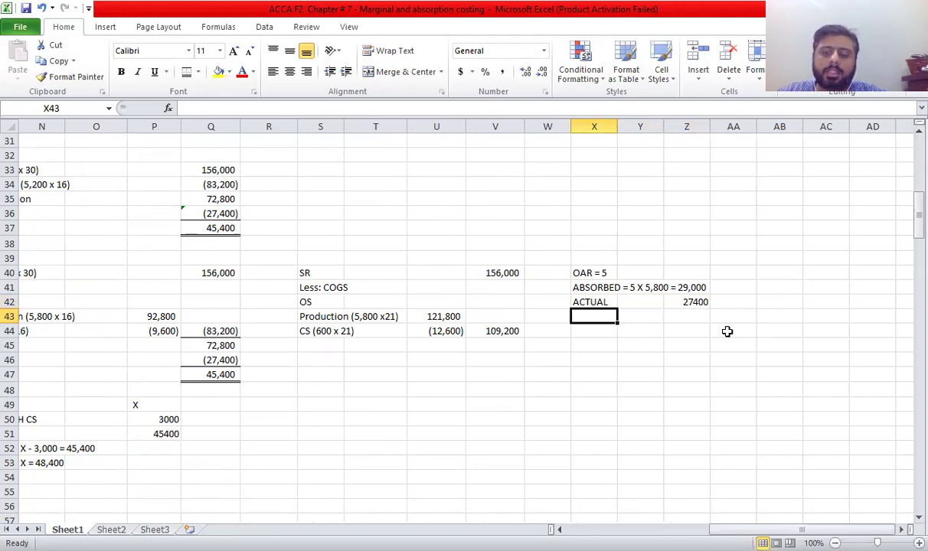
pyautogui.write('OVERHEAD')
pyautogui.press('BackSpace')
pyautogui.press('BackSpace')
pyautogui.press('BackSpace')
pyautogui.press('BackSpace')
pyautogui.write('ABSORBED')
# Enter the over-absorbed overhead amount 1600 in cell Z43.
pyautogui.press('Tab')
pyautogui.press('Tab')
pyautogui.write('=')
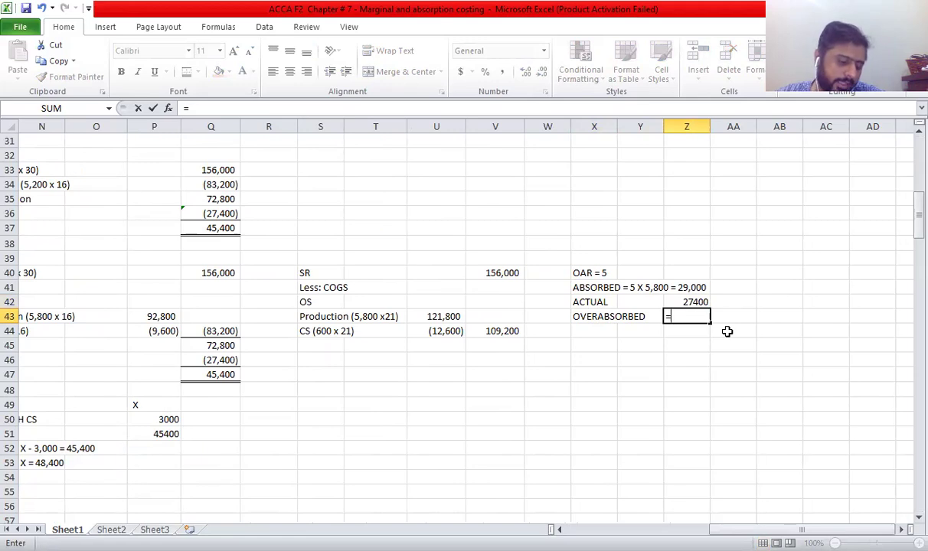
pyautogui.write('1,600')
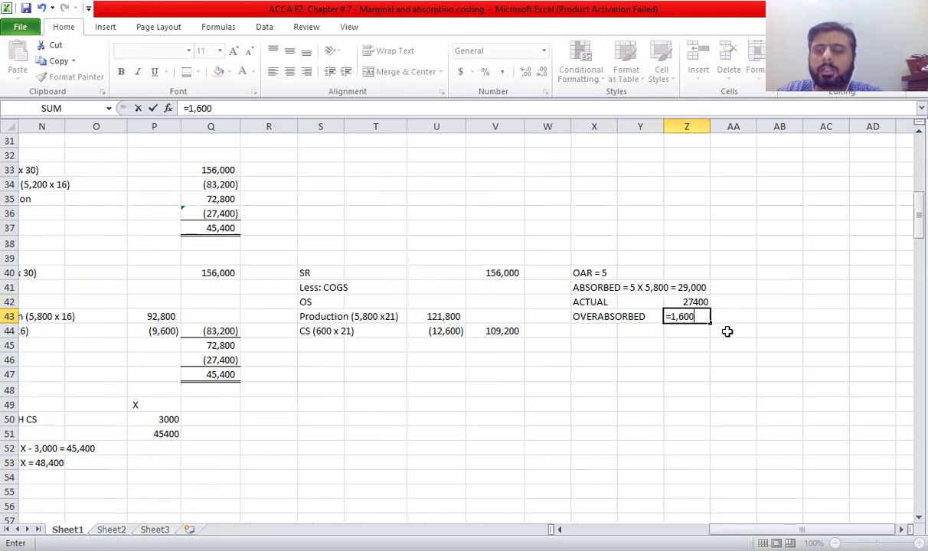
pyautogui.press('Return')
pyautogui.write('1')
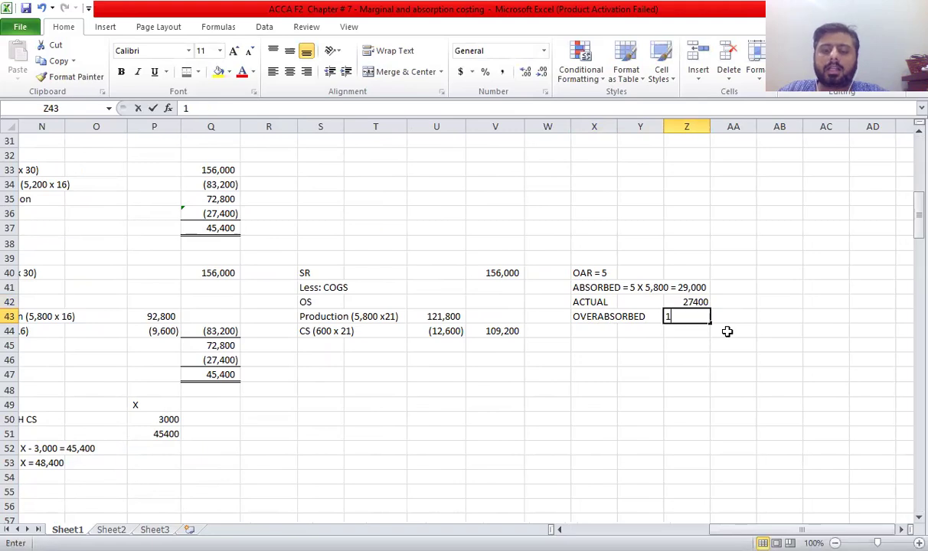
pyautogui.write('6')
pyautogui.press('BackSpace')
pyautogui.press('BackSpace')
pyautogui.write('1600')
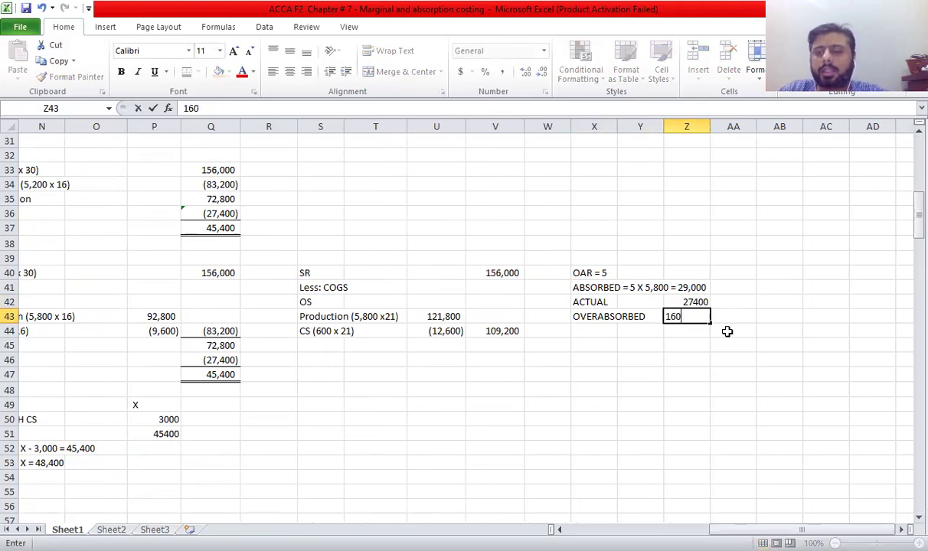
pyautogui.press('Return')
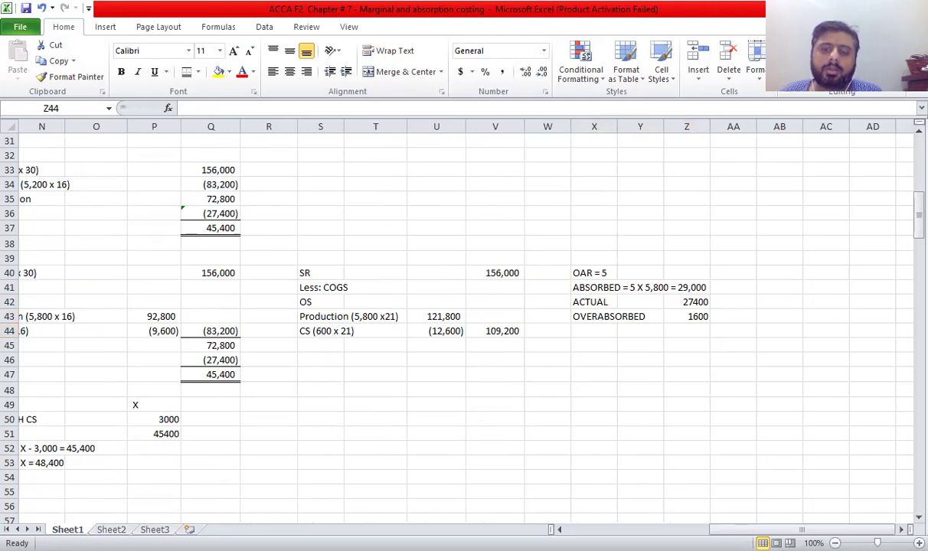
# Make the cost of goods sold in V44 negative by changing its formula to =-SUM(U43:U44).
pyautogui.click(496, 331)
pyautogui.doubleClick(496, 334)
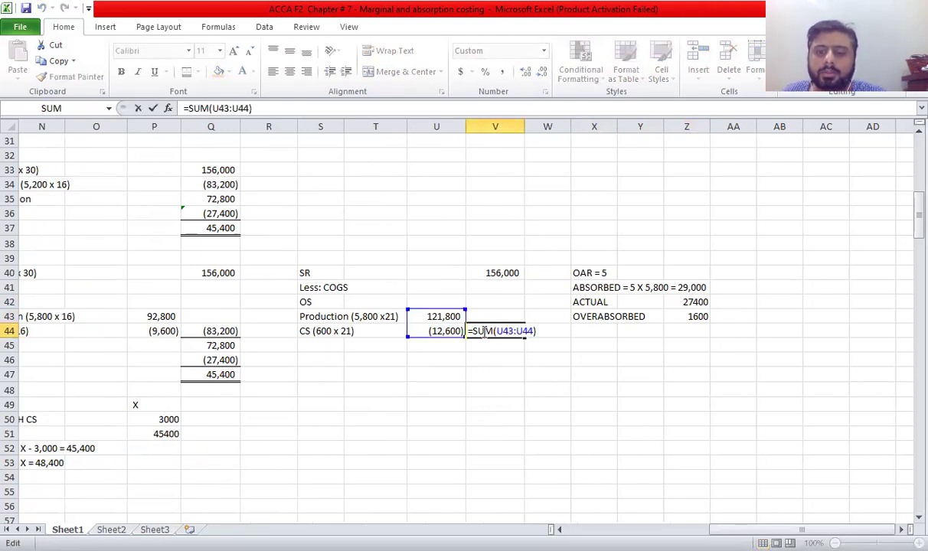
pyautogui.write('-')
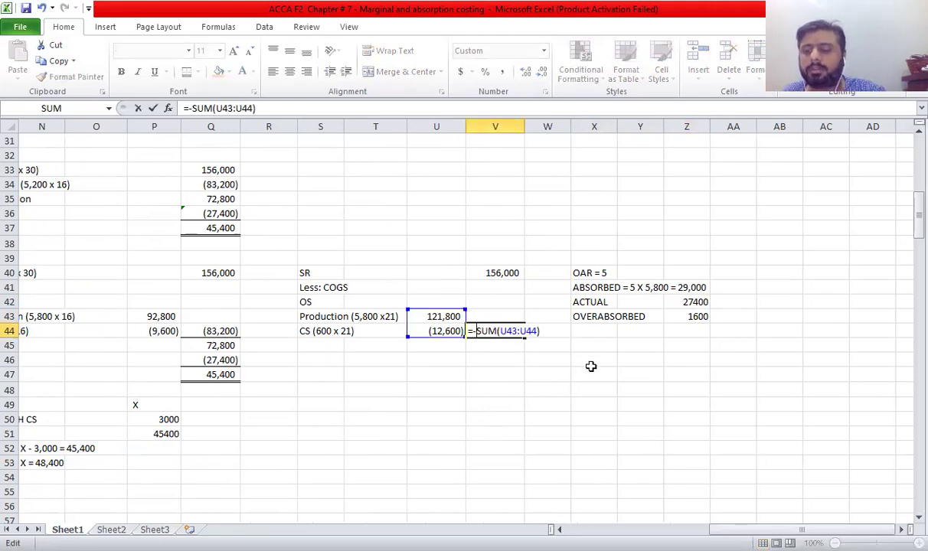
pyautogui.press('Return')
# Add the row label "Overabsorbed" in cell S45, below the closing stock row.
pyautogui.click(536, 375)
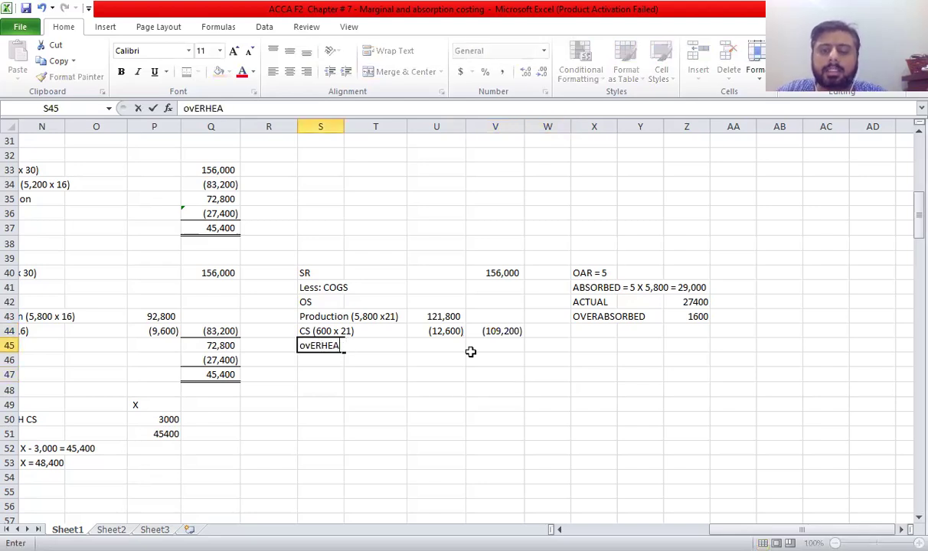
pyautogui.press('BackSpace')
pyautogui.press('BackSpace')
pyautogui.press('BackSpace')
pyautogui.press('BackSpace')
pyautogui.press('BackSpace')
pyautogui.press('BackSpace')
pyautogui.press('BackSpace')
pyautogui.write('Ov')
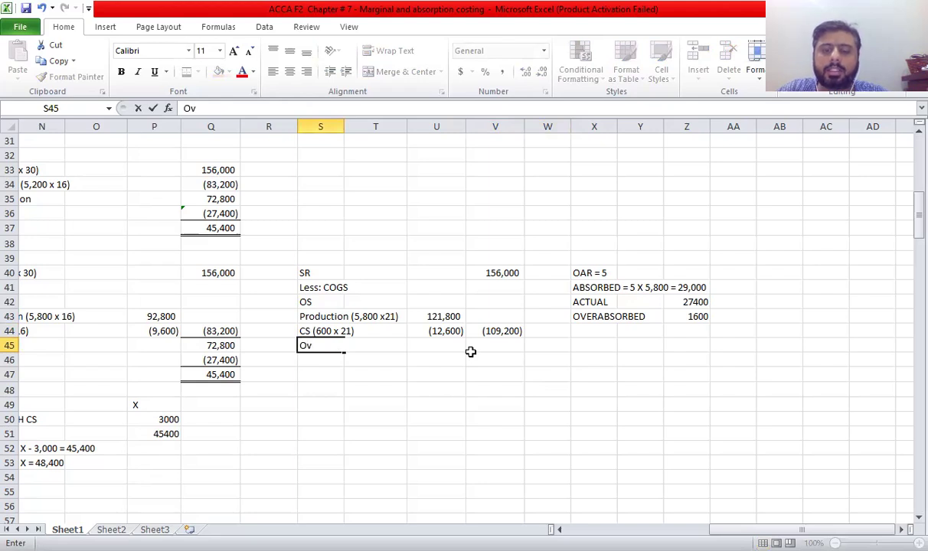
pyautogui.write('erabsorbed')
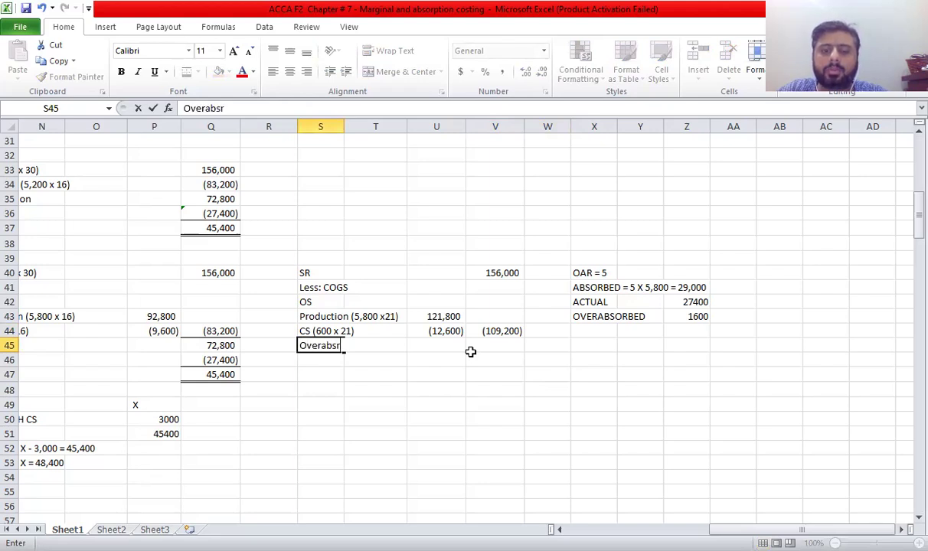
# Enter 1600 in cell V45 as the over-absorption adjustment.
pyautogui.press('Tab')
pyautogui.press('Tab')
pyautogui.press('Tab')
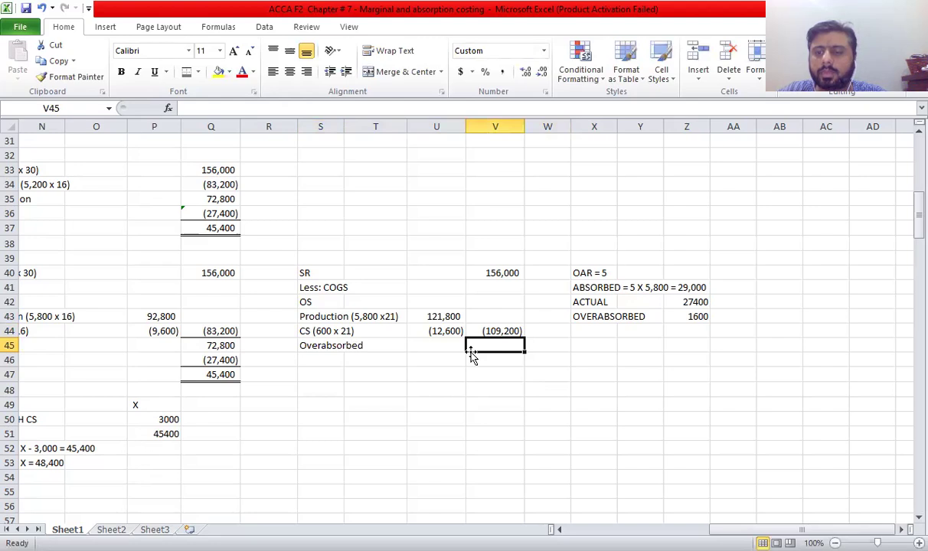
pyautogui.write('1600')
pyautogui.press('Return')
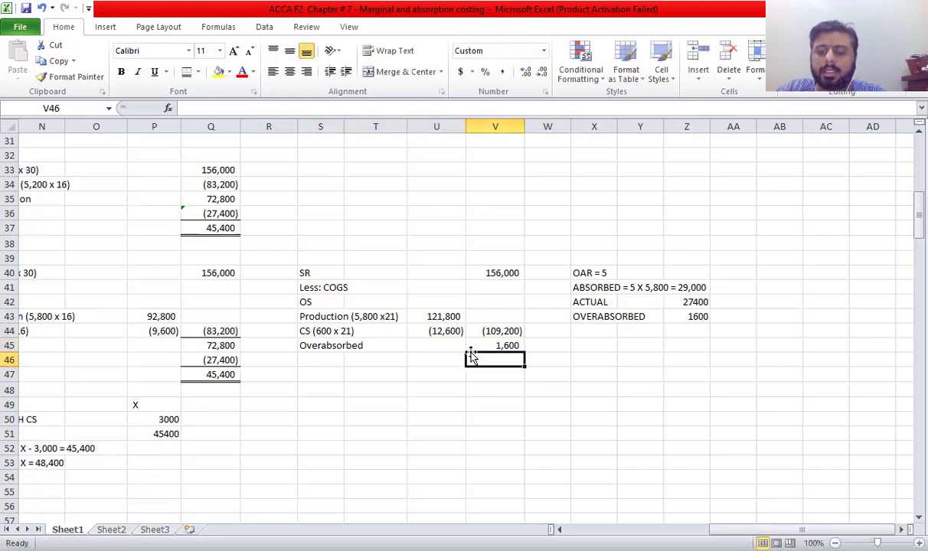
# Calculate the absorption costing profit in V46 with the formula =SUM(V40:V45).
pyautogui.hotkey('alt', '=')
pyautogui.press('Up')
pyautogui.press('Up')
pyautogui.press('Up')
pyautogui.press('Up')
pyautogui.press('Up')
pyautogui.press('Up')
pyautogui.hotkey('shift', 'Down')
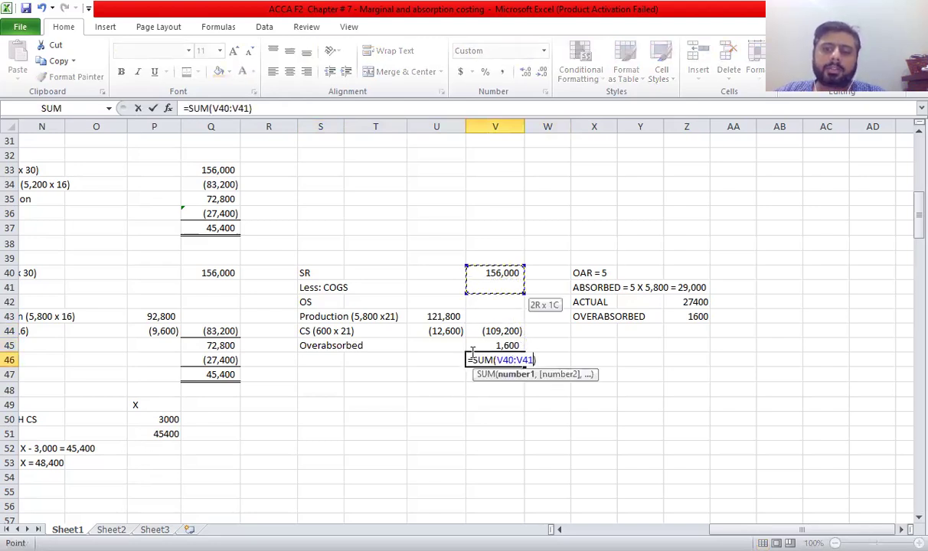
pyautogui.hotkey('shift', 'Down')
pyautogui.hotkey('shift', 'Down')
pyautogui.hotkey('shift', 'Down')
pyautogui.hotkey('shift', 'Down')
pyautogui.hotkey('ctrl', 'Return')
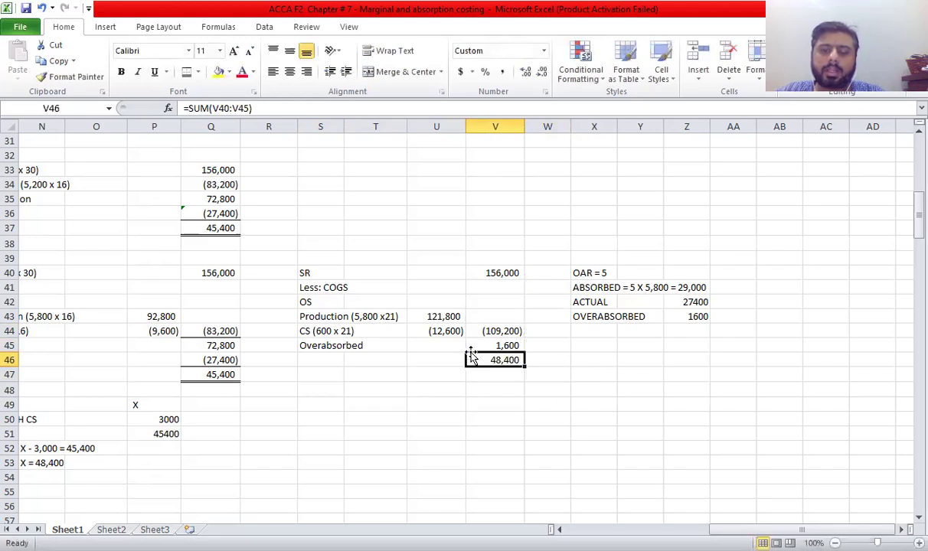
# Add a top border to the profit cell V46 and label its row "Gross profit" in S46.
pyautogui.click(197, 71)
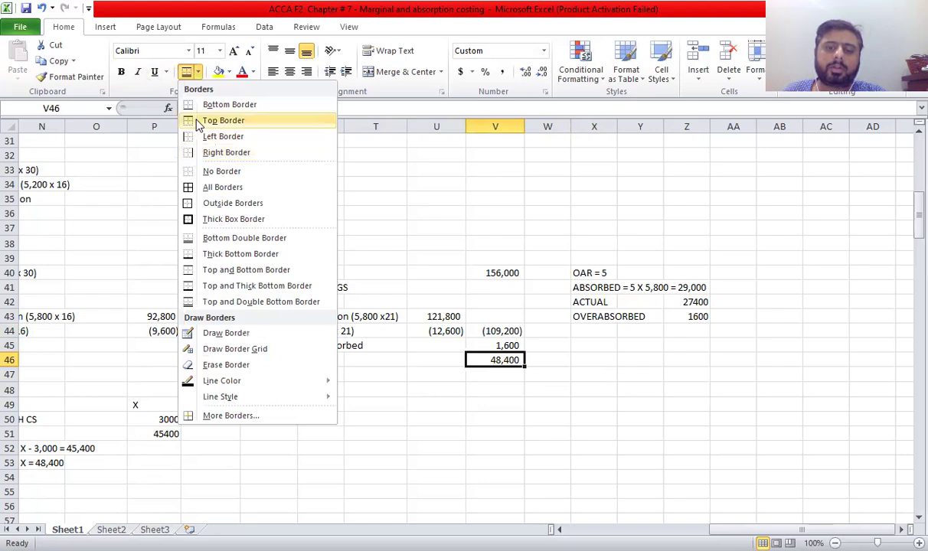
pyautogui.click(222, 120)
pyautogui.click(335, 362)
pyautogui.write('Gross')
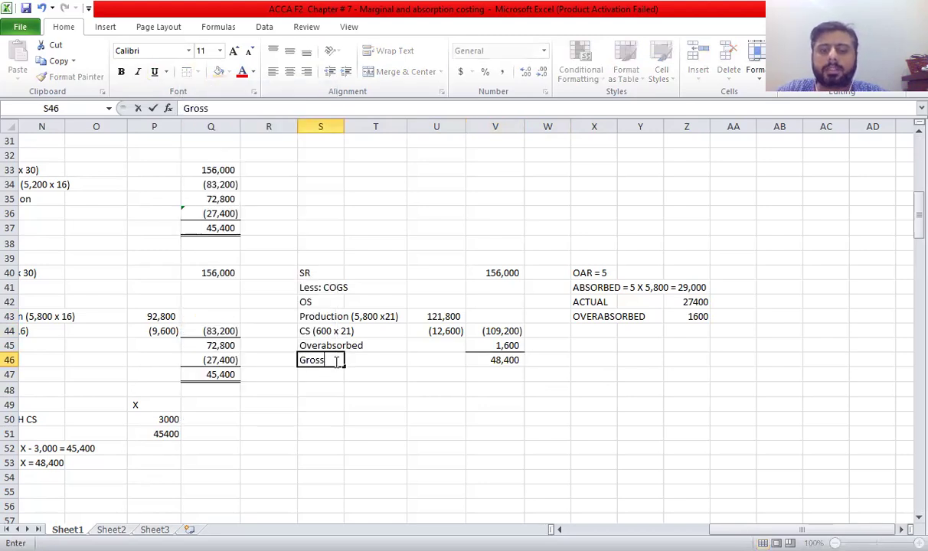
pyautogui.write(' profit')
pyautogui.press('Return')
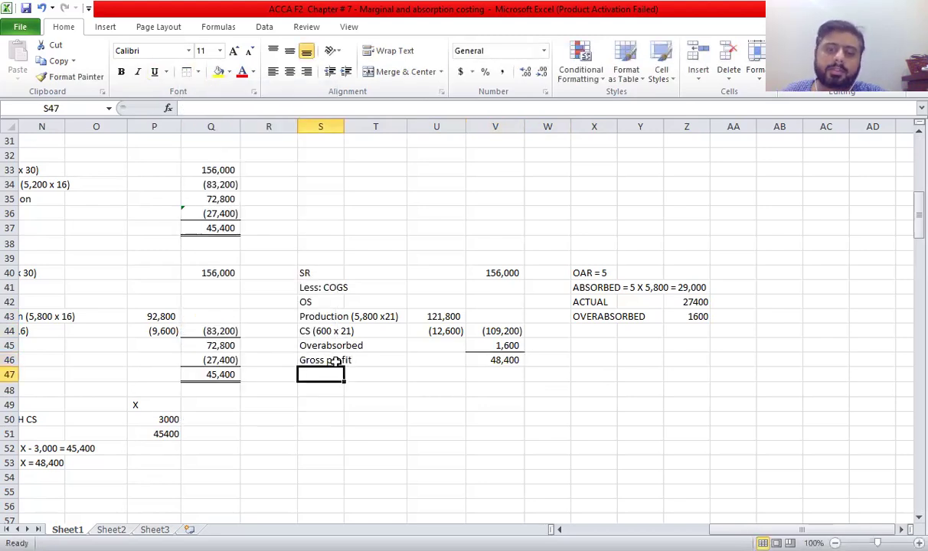
# In cell M57 beside question 7b.6, enter the relation "PAPAC - F O/H IN CS + F O/H IN OS = PAPMC".
pyautogui.moveTo(802, 529); pyautogui.dragTo(539, 498)
pyautogui.click(695, 477)
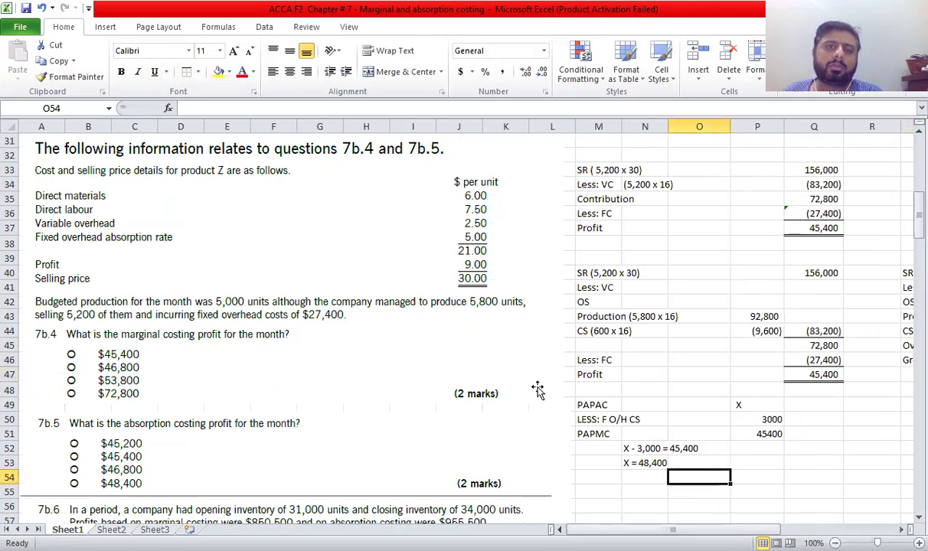
pyautogui.press('Down')
pyautogui.press('Right')
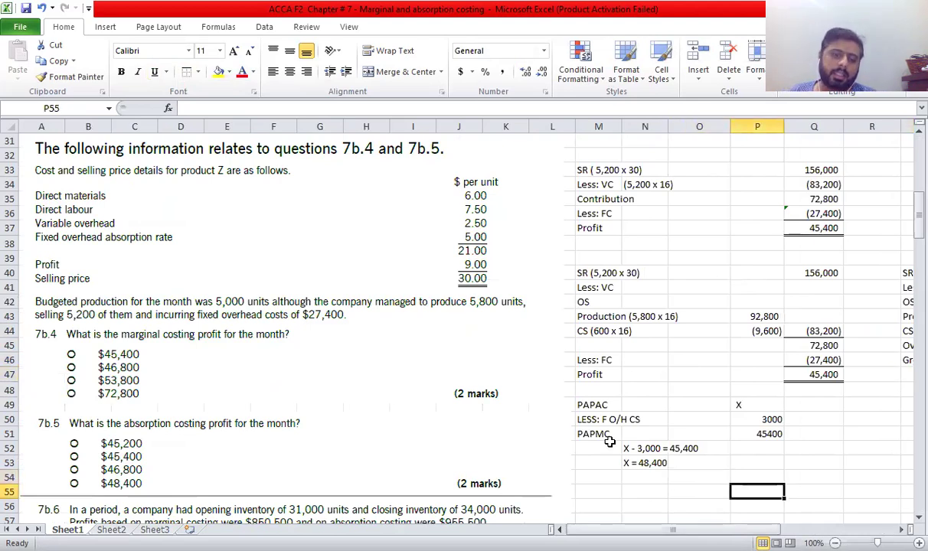
pyautogui.scroll(-8, 612, 434)
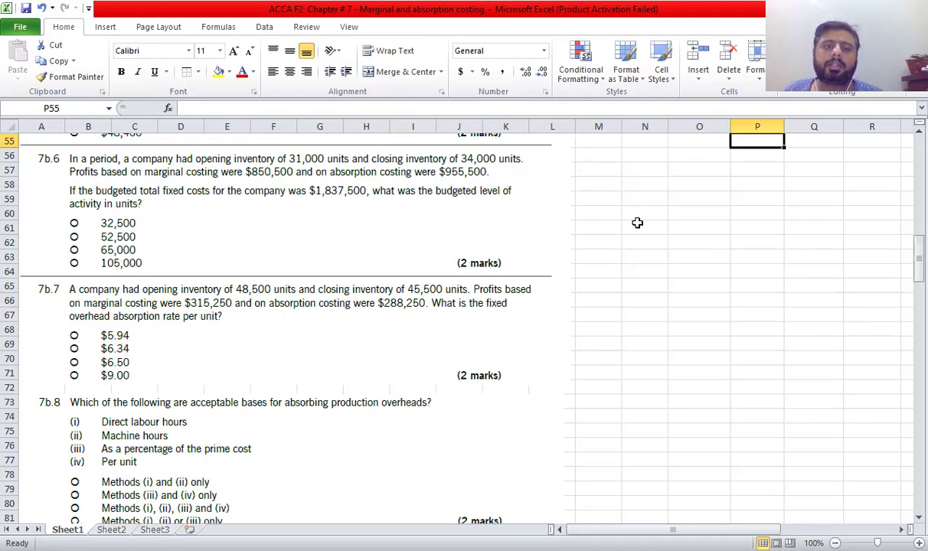
pyautogui.click(613, 213)
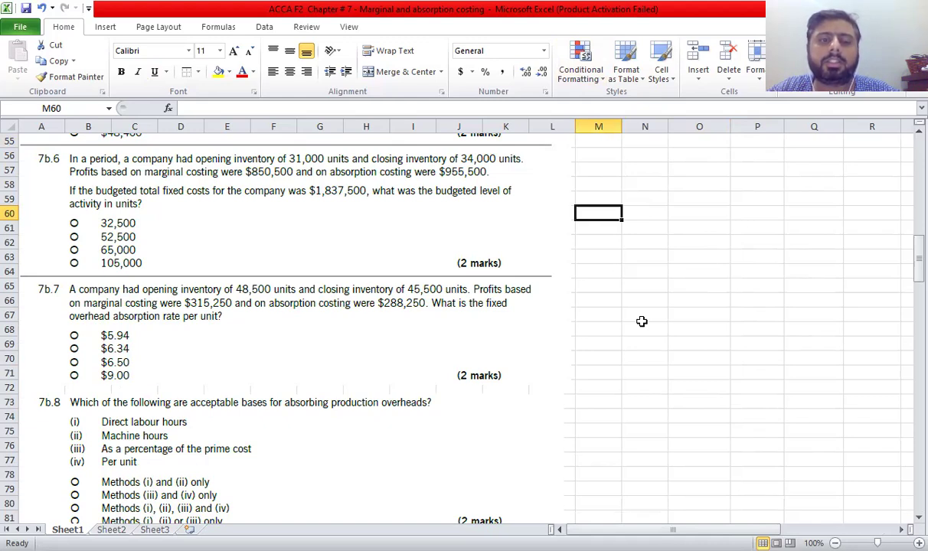
pyautogui.press('Up')
pyautogui.press('Up')
pyautogui.press('Up')
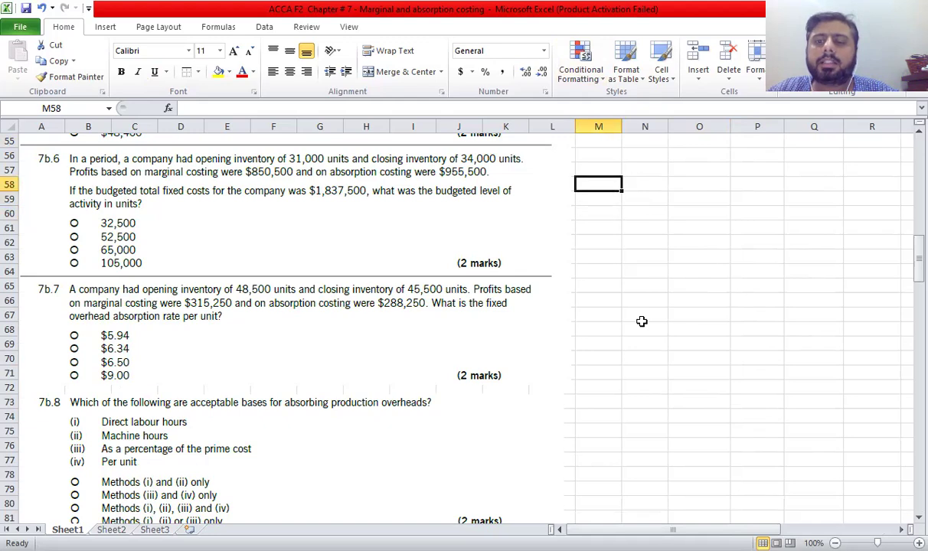
pyautogui.write('PAP')
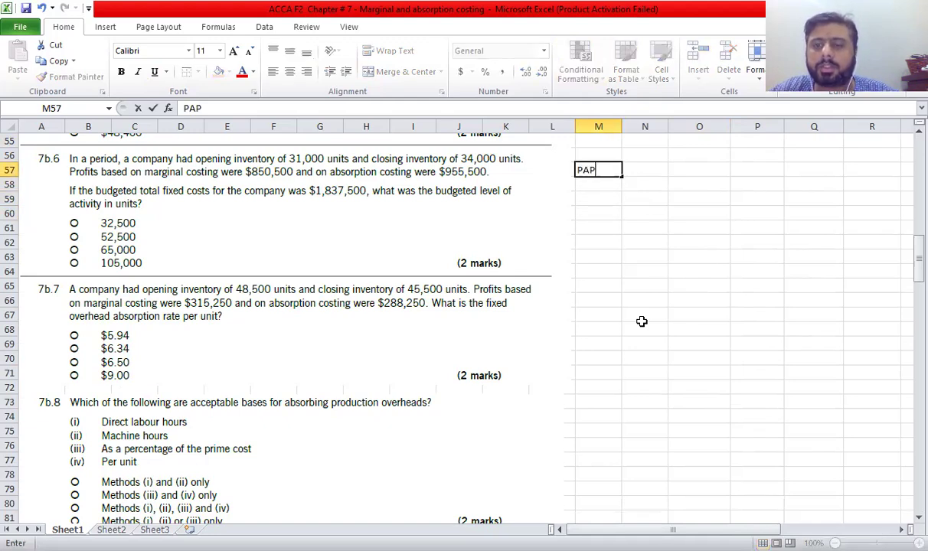
pyautogui.write('AC - F O')
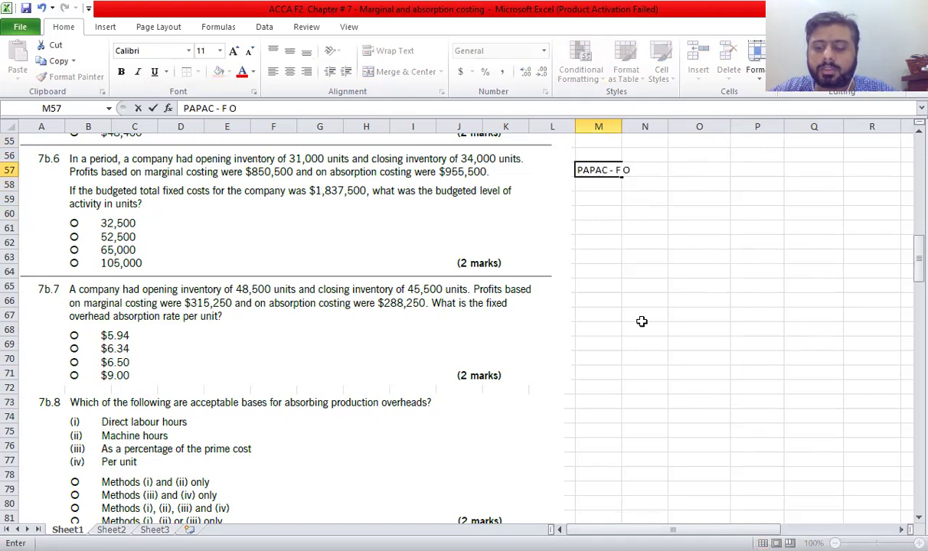
pyautogui.write('/H IN CS')
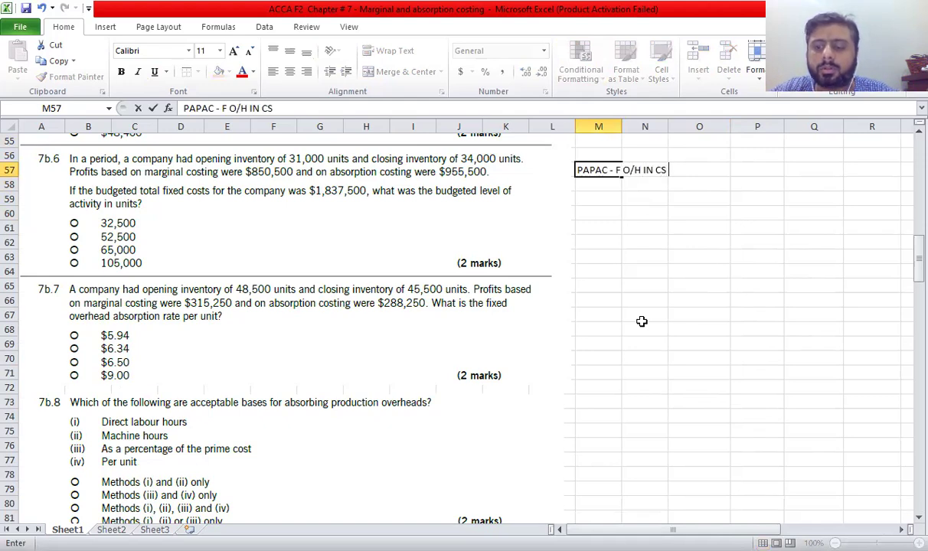
pyautogui.write(' + F O')
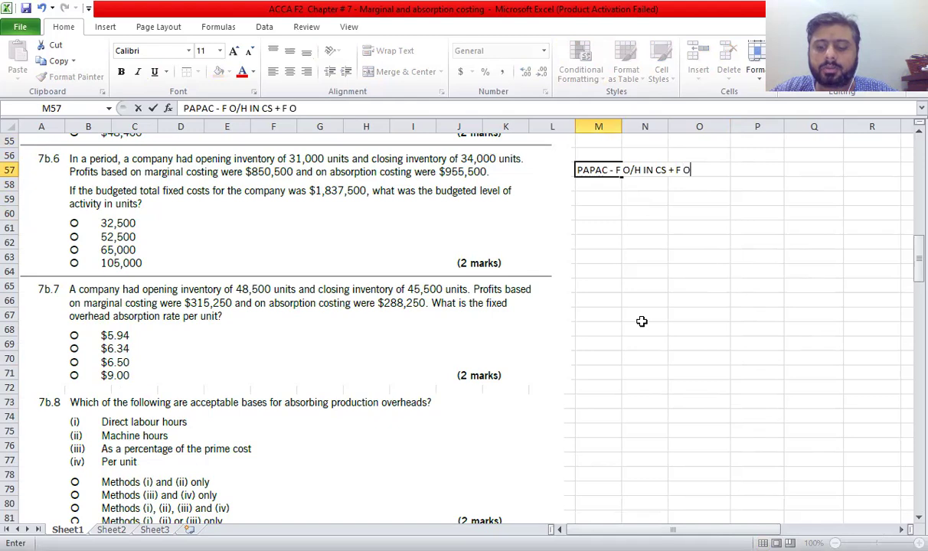
pyautogui.write('/H IN ')
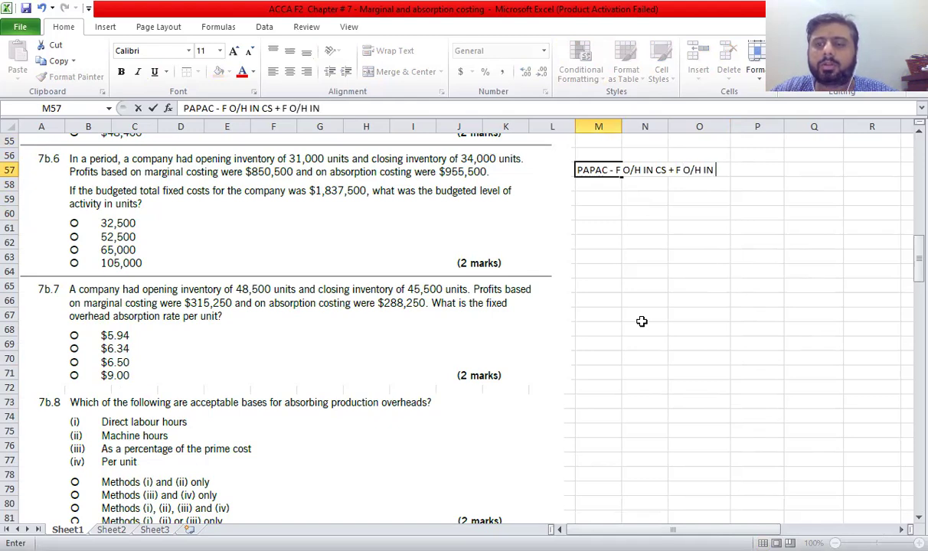
pyautogui.write('OS = PAPA')
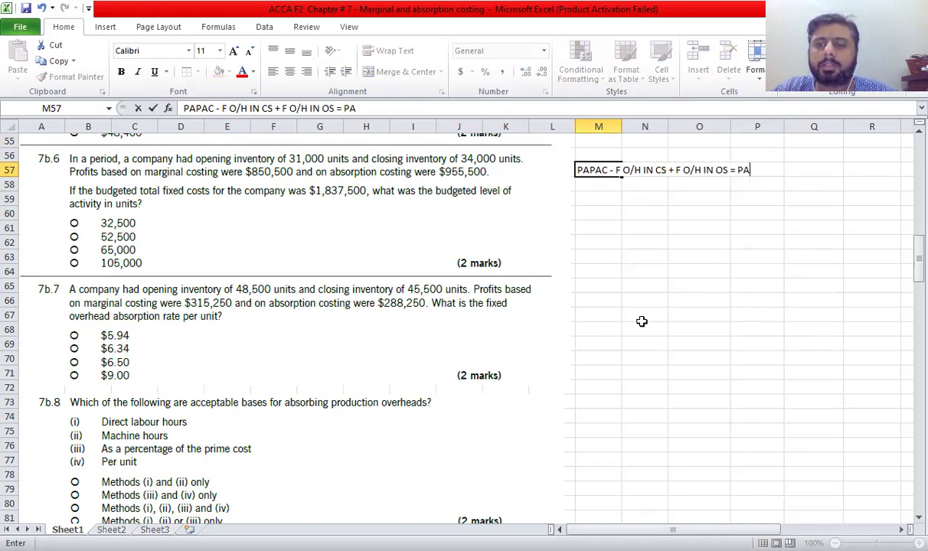
pyautogui.press('BackSpace')
pyautogui.write('MC')
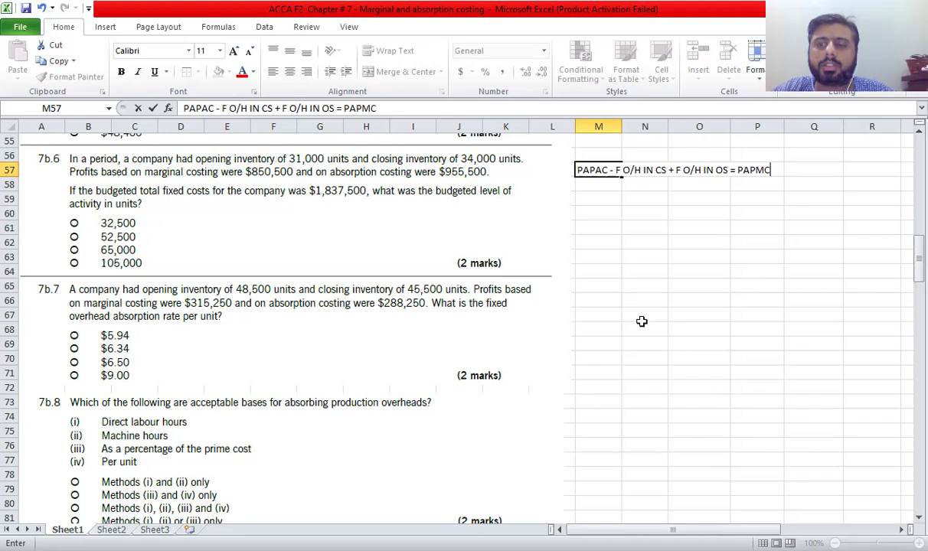
pyautogui.press('Return')
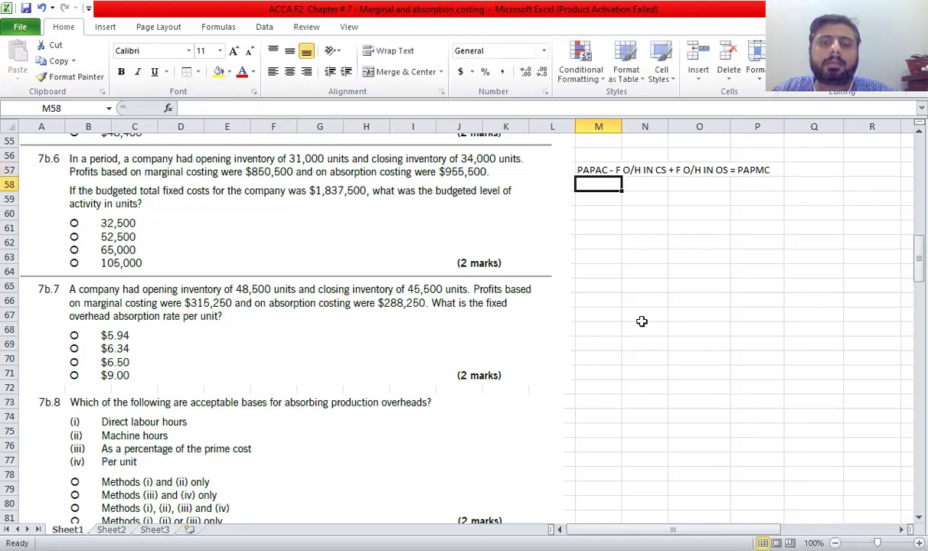
# Enter the 7b.6 figures in cell M58 as "955,500 - 34,000X + 31,000X = 850,500".
pyautogui.write('955')
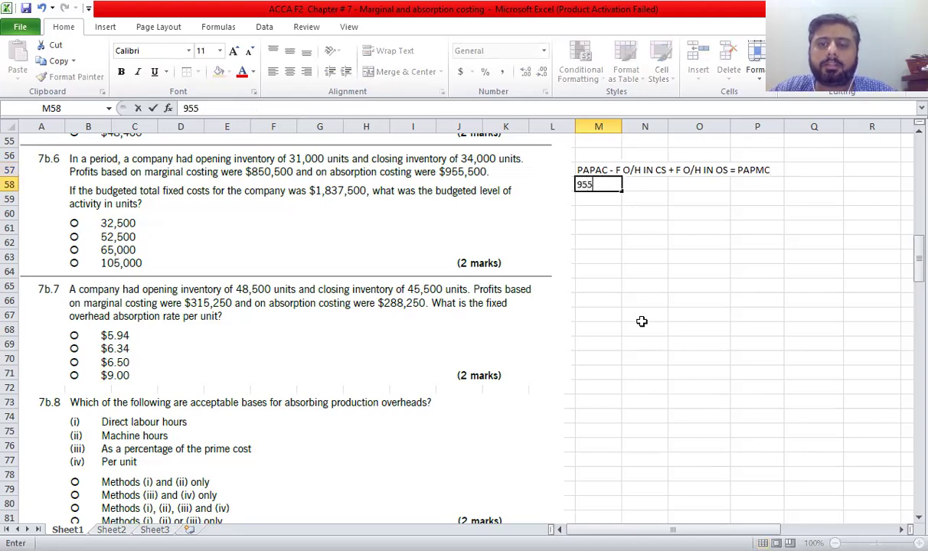
pyautogui.write(',500 -')
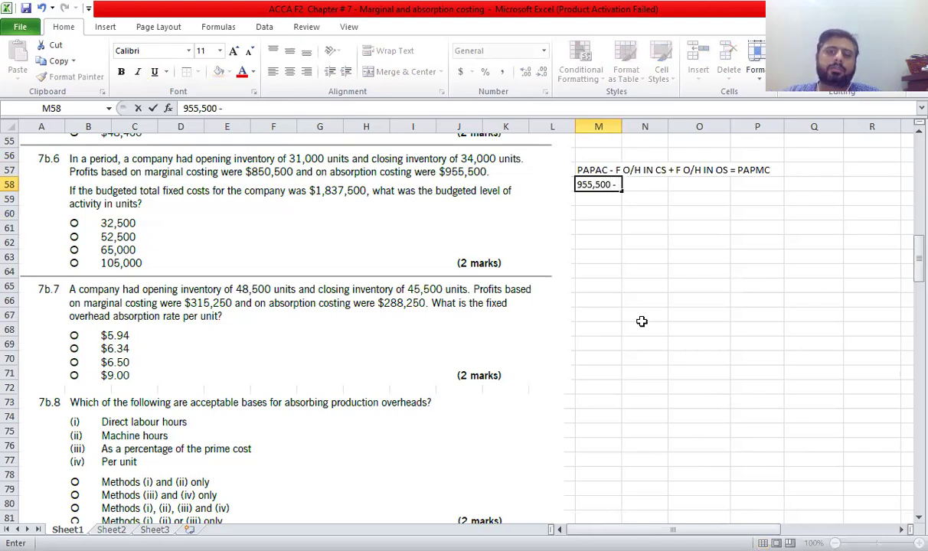
pyautogui.write(' 34,00')
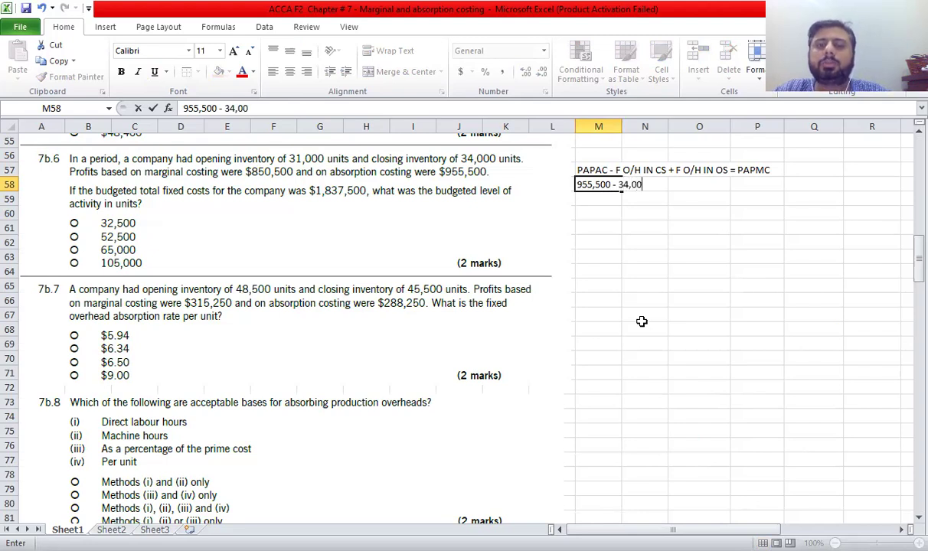
pyautogui.write('0X + 31,000X = 850,500')
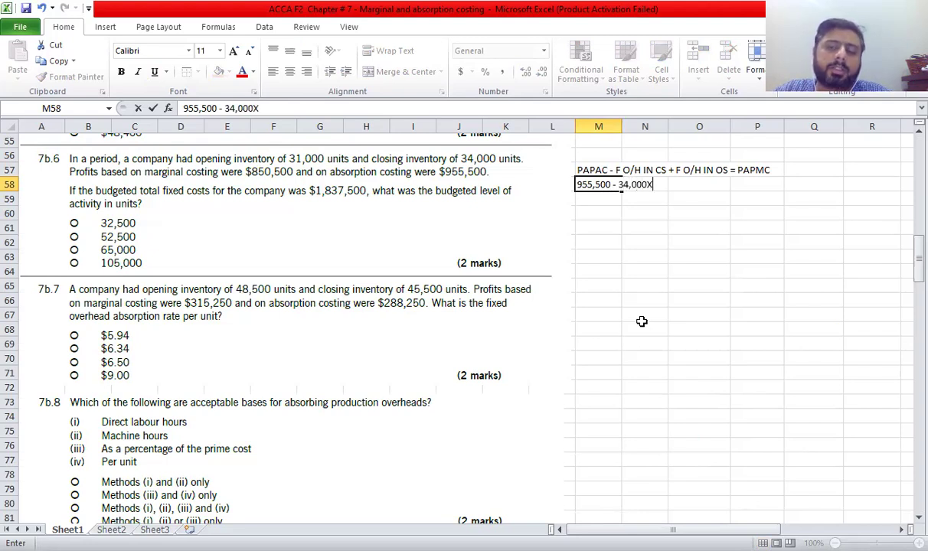
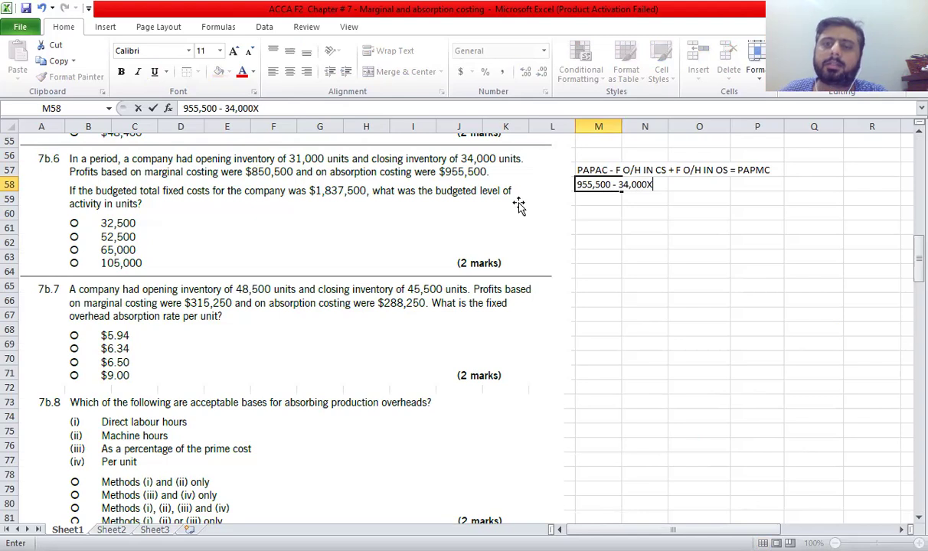
pyautogui.write('+')
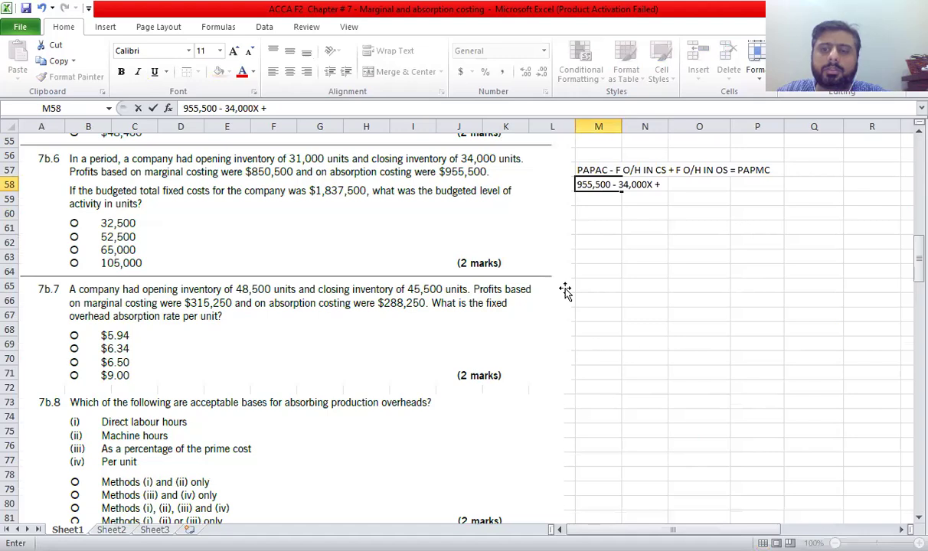
pyautogui.write(' 31,000X =')
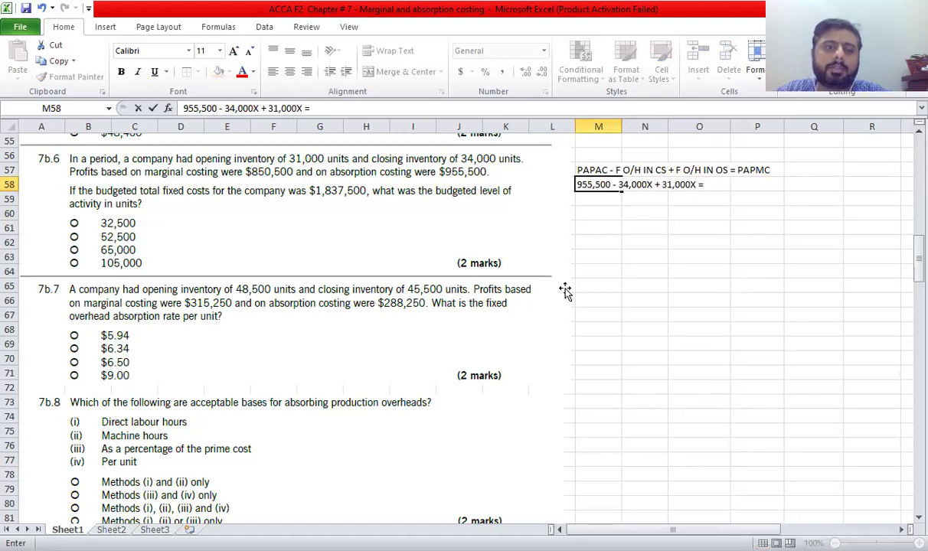
pyautogui.write(' 850,500')
pyautogui.press('Return')
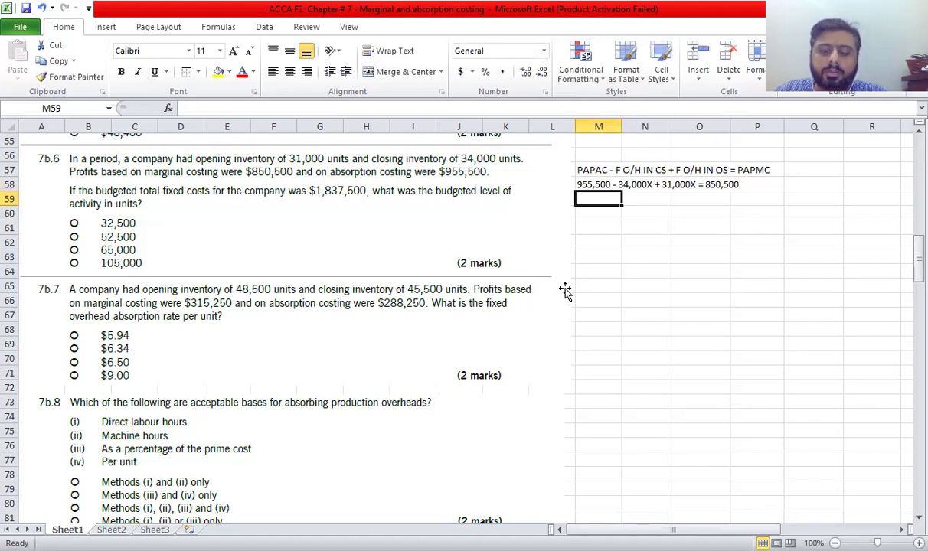
# Enter the simplified equation "-3000X = - 105,000" in cell M59, stored as text rather than a formula.
pyautogui.write('-3000X')
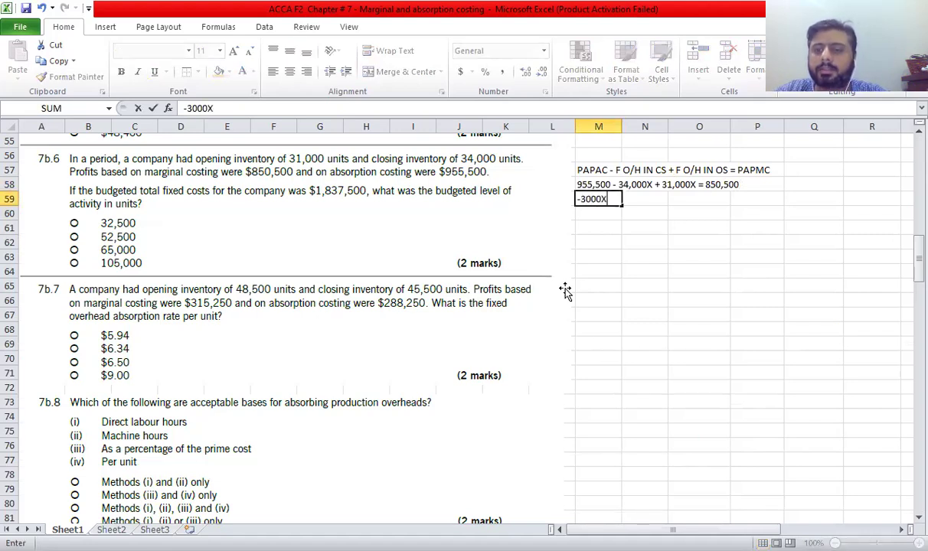
pyautogui.write(' =')
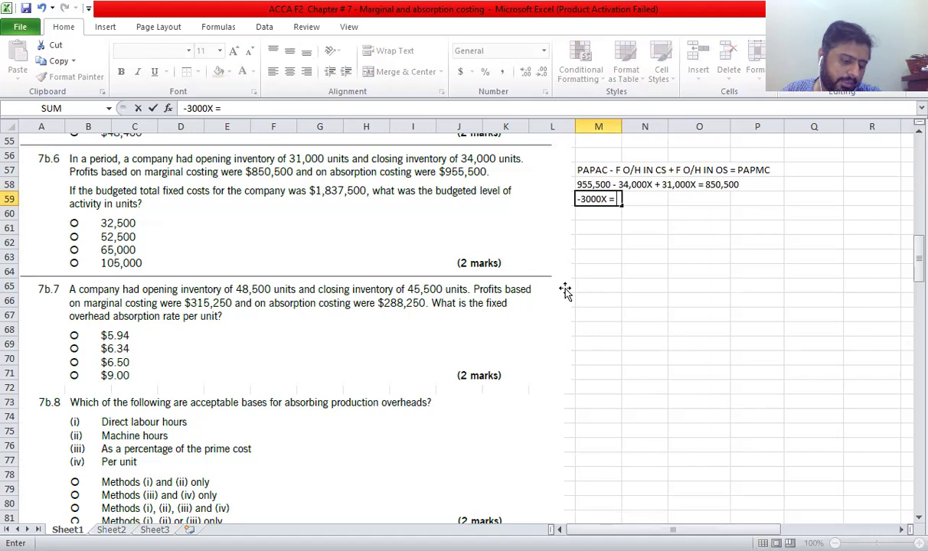
pyautogui.write('-')
pyautogui.write(' 105,')
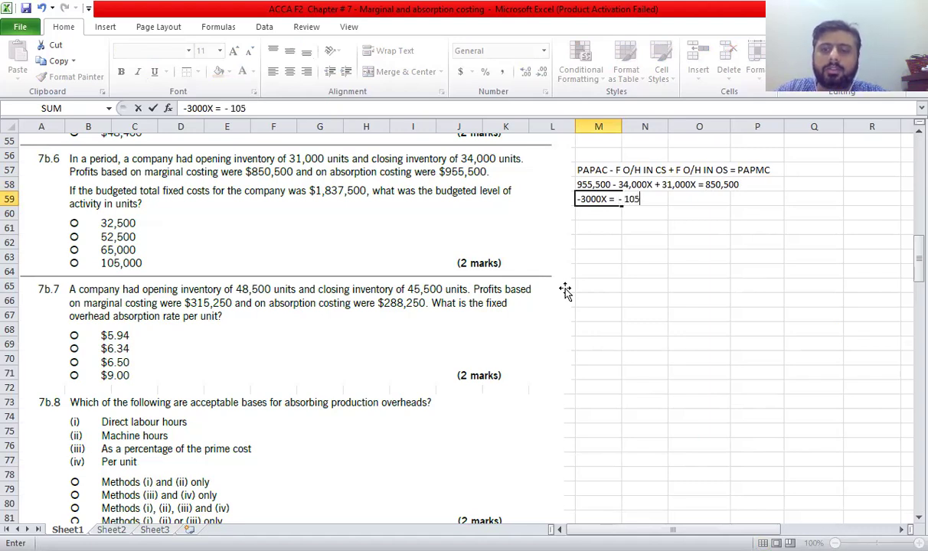
pyautogui.write('000')
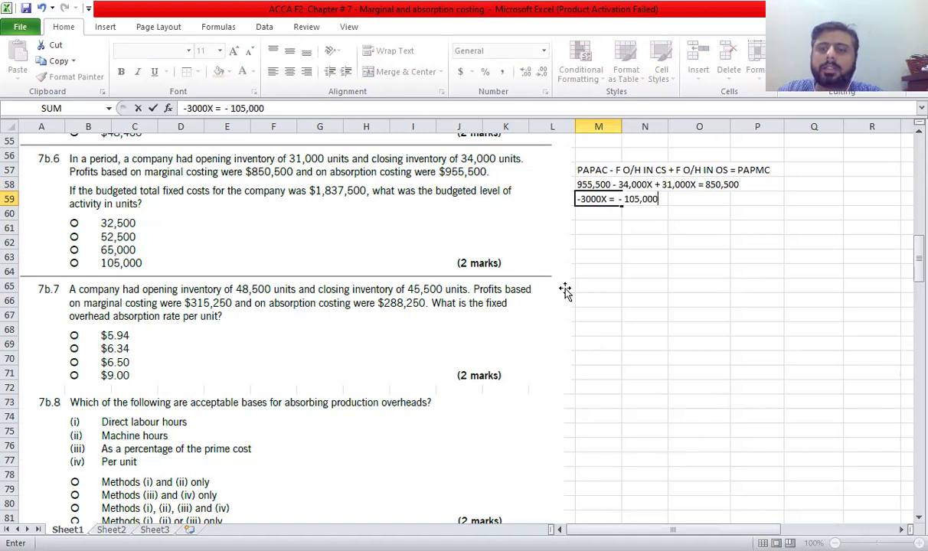
pyautogui.press('Return')
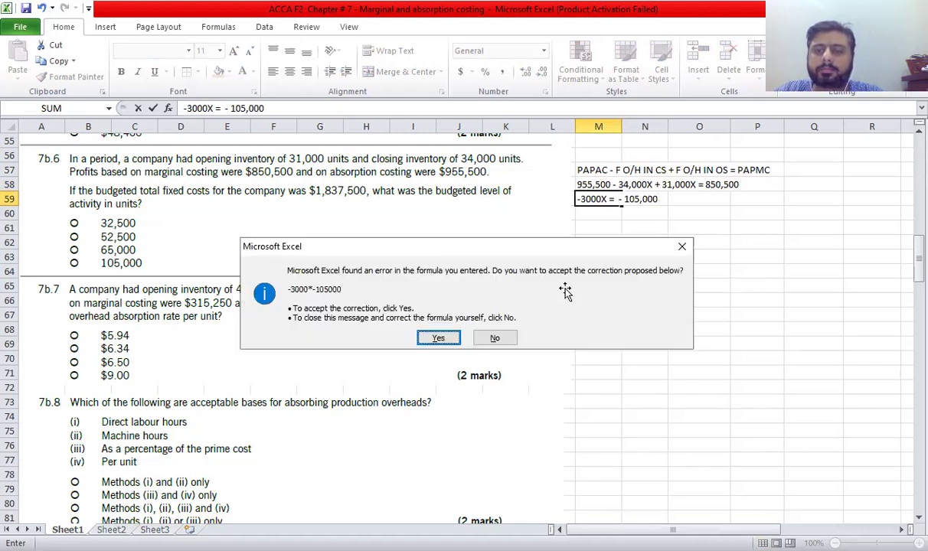
pyautogui.press('Escape')
pyautogui.write("'")
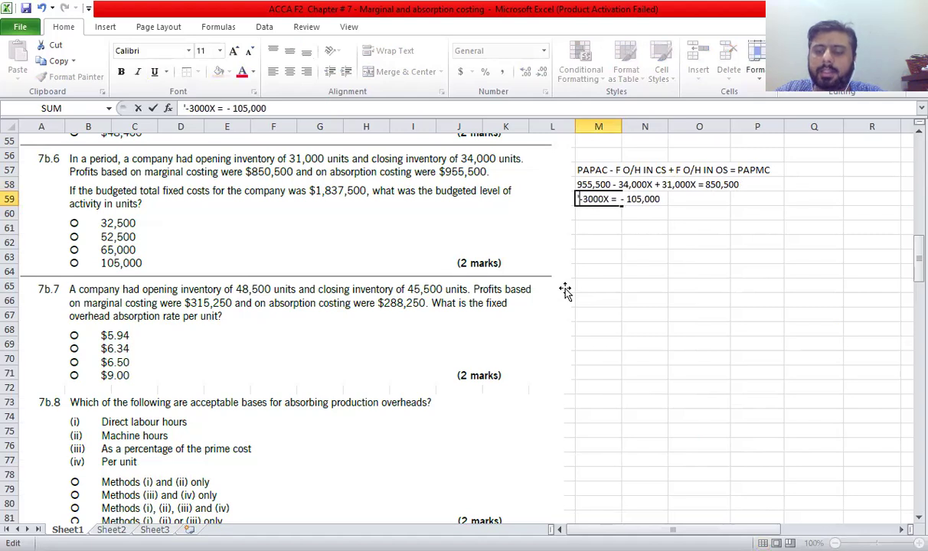
pyautogui.press('Return')
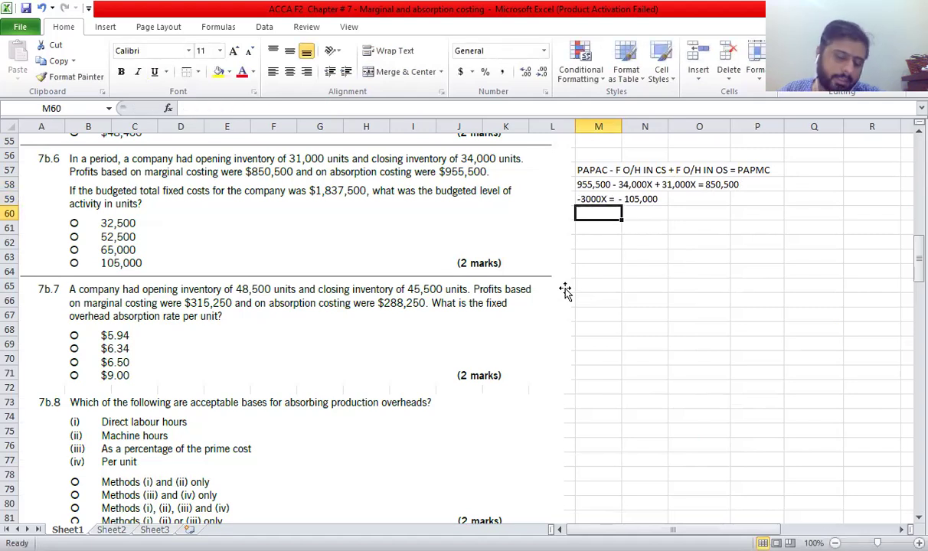
# Enter the solution "X = 35" in cell M60 and label it "OAR" in N60.
pyautogui.write('X')
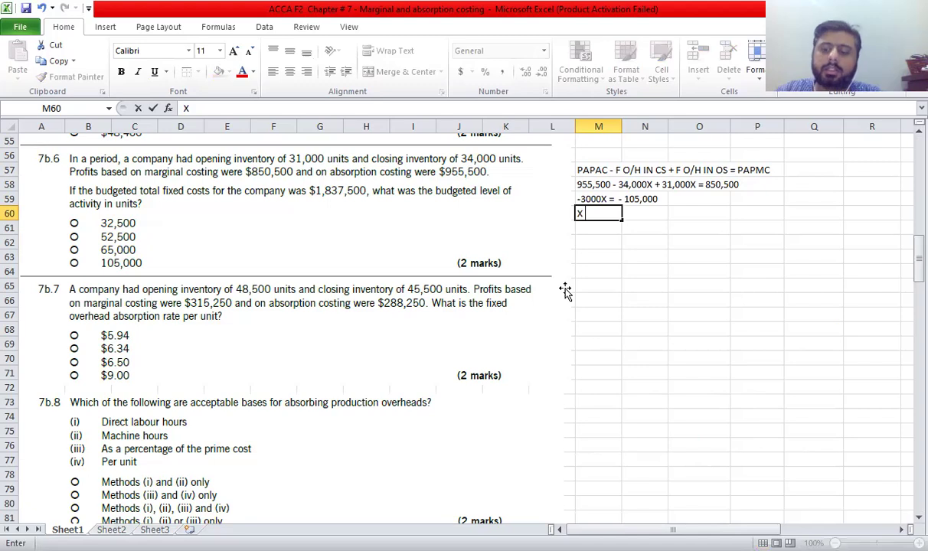
pyautogui.write(' = 35')
pyautogui.press('Return')
pyautogui.press('Right')
pyautogui.press('Up')
pyautogui.write('OAR')
pyautogui.press('Return')
pyautogui.press('Left')
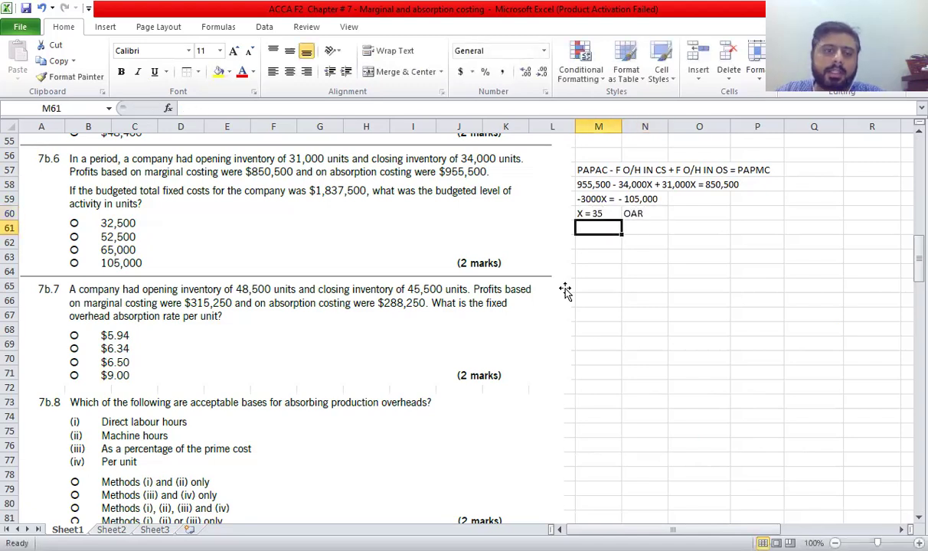
# Add the absorption rate formula "OAR = BUD O/H / BUD UNITS" as text in cell M61.
pyautogui.write('OAR ')
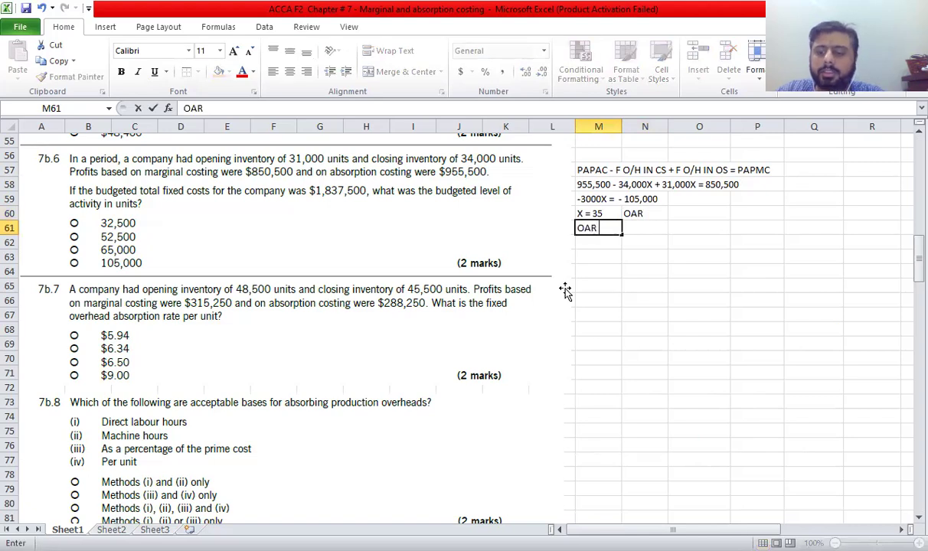
pyautogui.write('= BUDGE')
pyautogui.press('BackSpace')
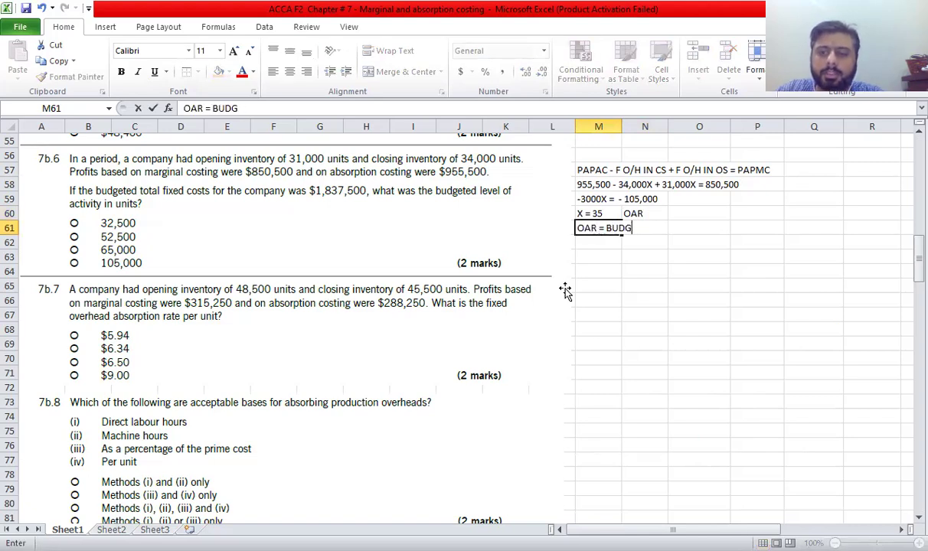
pyautogui.press('BackSpace')
pyautogui.write('O/H / BUD UNITS')
pyautogui.press('Return')
# Enter the rearranged 7b.6 formula "BUD O/H = OAR X BUD UNITS" as text in cell M62.
pyautogui.write('BUD O/H =')
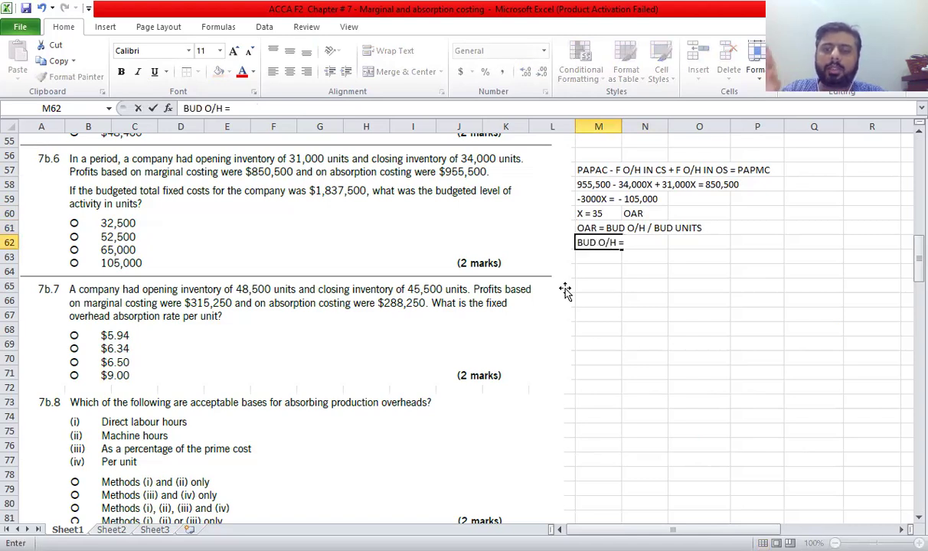
pyautogui.write(' OAR X')
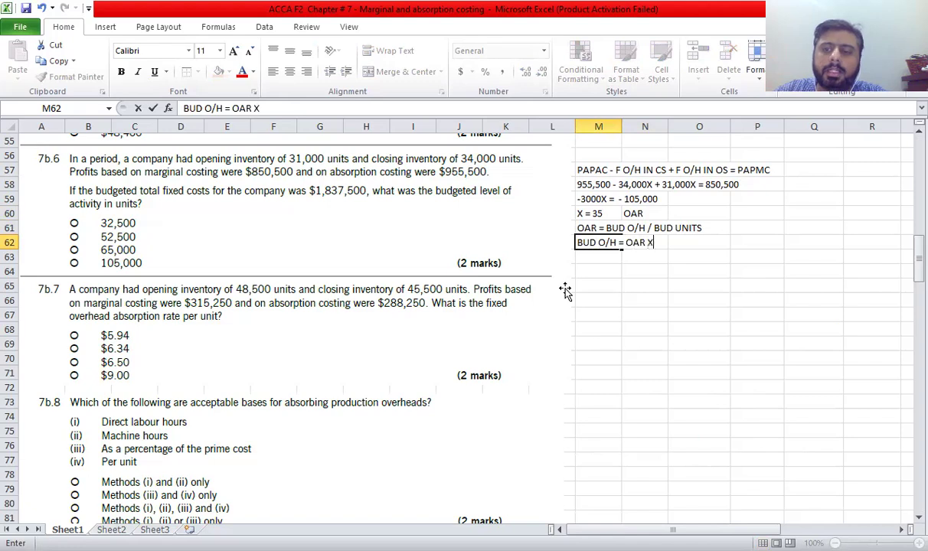
pyautogui.write(' BUD UNITS ')
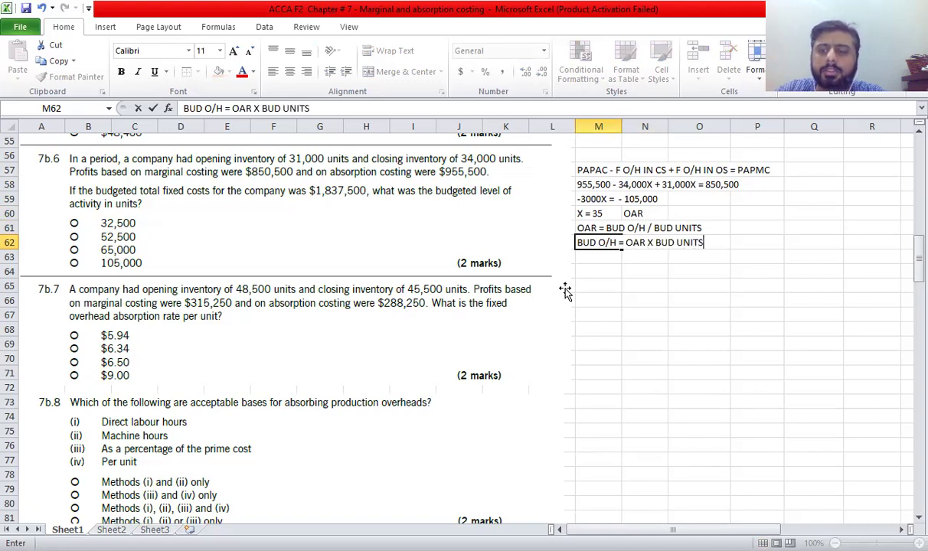
pyautogui.write('= 3')
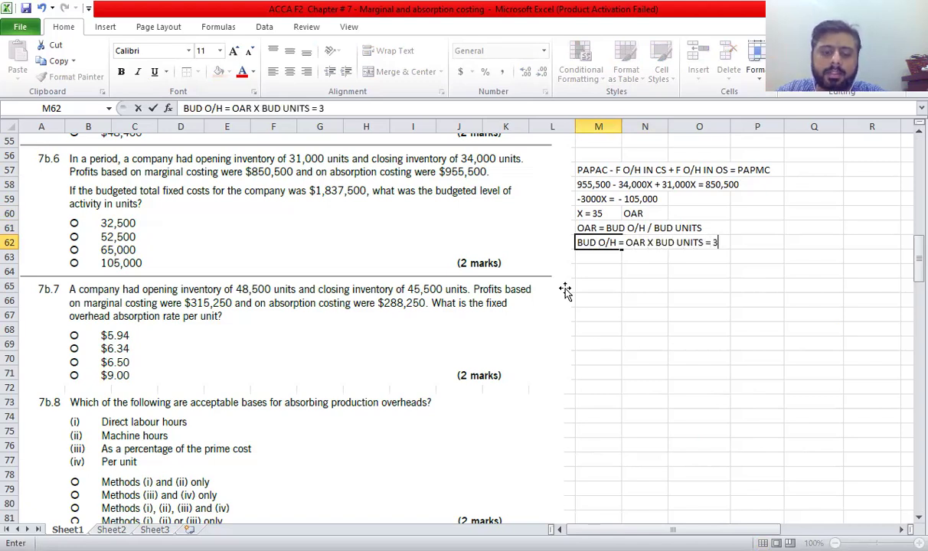
pyautogui.write('5 X')
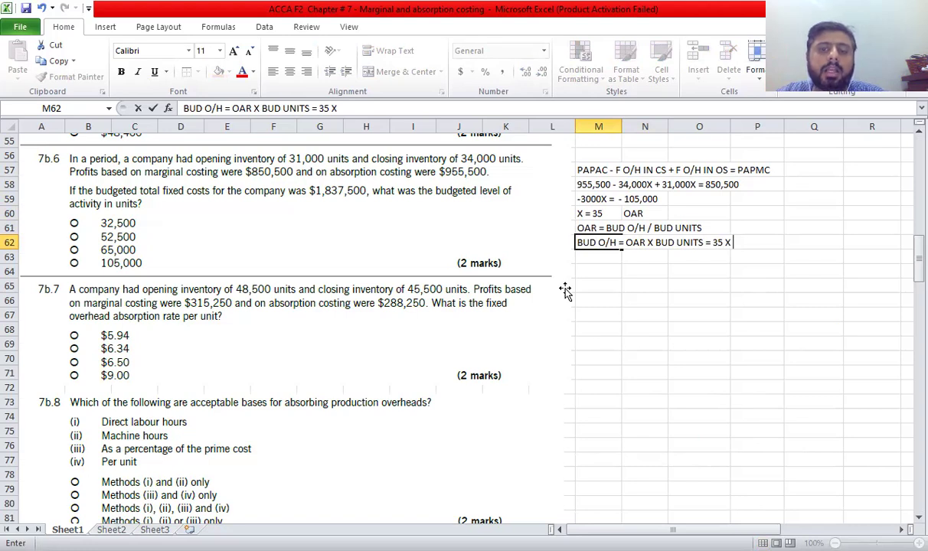
pyautogui.press('BackSpace')
pyautogui.press('BackSpace')
pyautogui.press('BackSpace')
pyautogui.press('BackSpace')
pyautogui.press('BackSpace')
pyautogui.press('BackSpace')
pyautogui.press('BackSpace')
pyautogui.press('BackSpace')
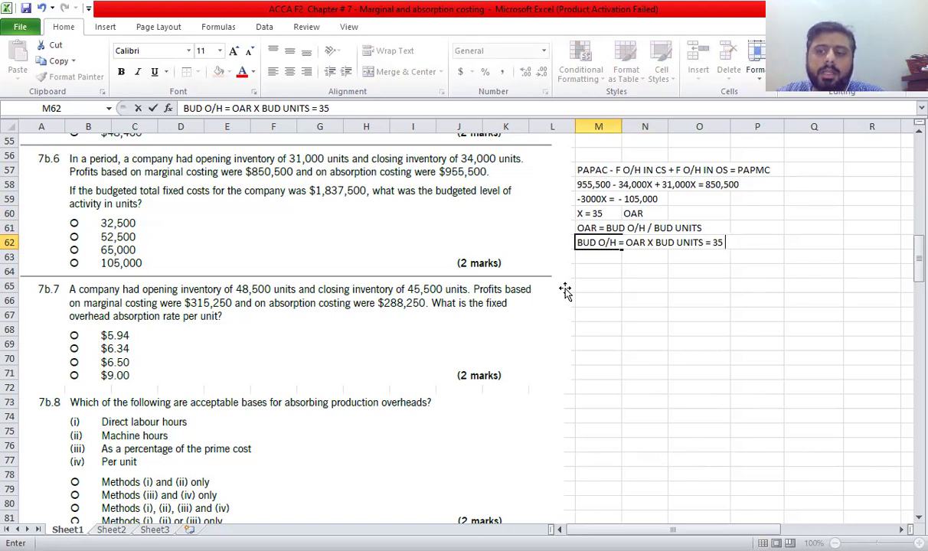
pyautogui.press('Return')
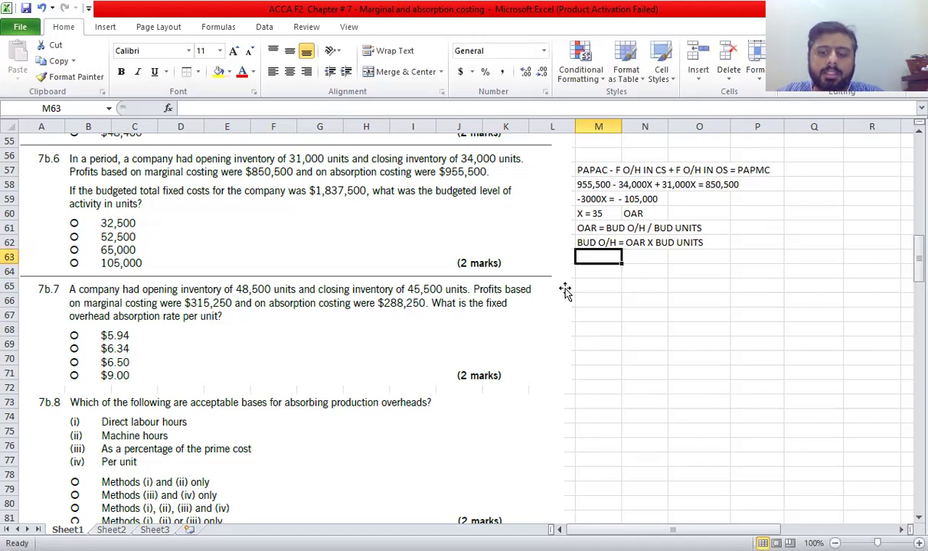
# Enter the substituted figures "1,837,500 = 35 X BUD UNITS" in cell M63.
pyautogui.write('1,837')
pyautogui.write('500')
pyautogui.press('BackSpace')
pyautogui.press('BackSpace')
pyautogui.press('BackSpace')
pyautogui.write(',500')
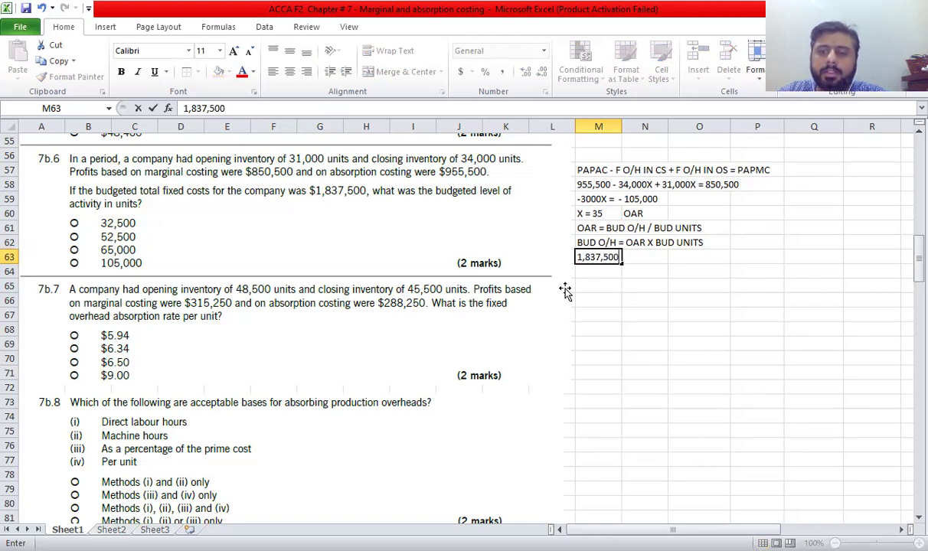
pyautogui.write(' = ')
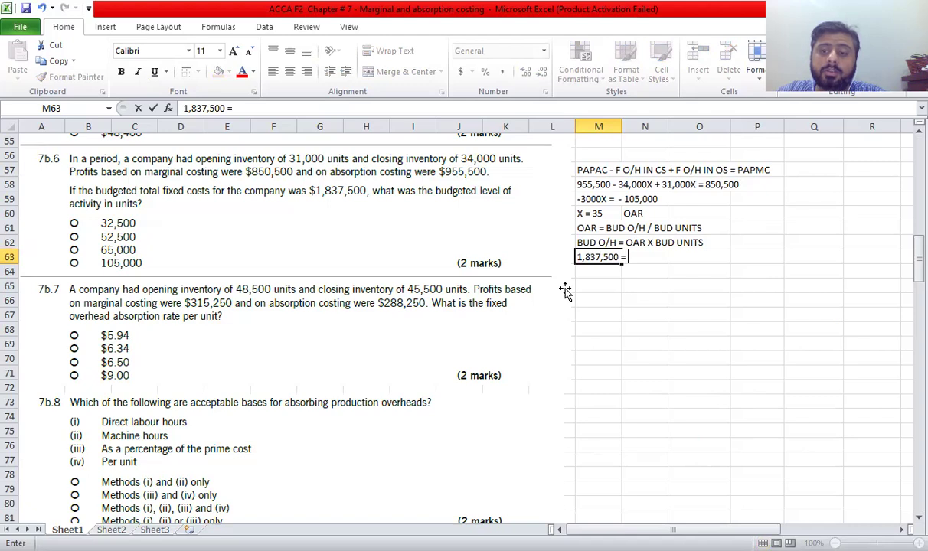
pyautogui.write('35 X B')
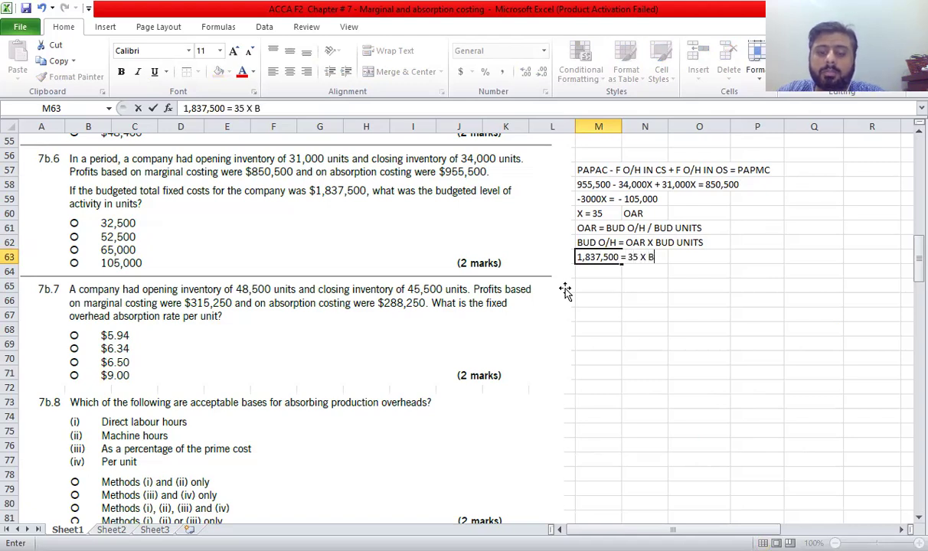
pyautogui.write('UD UNITS')
pyautogui.press('Return')
# Enter the 7b.6 answer "BUD UNITS = 52,500" in cell M64.
pyautogui.write('BUS')
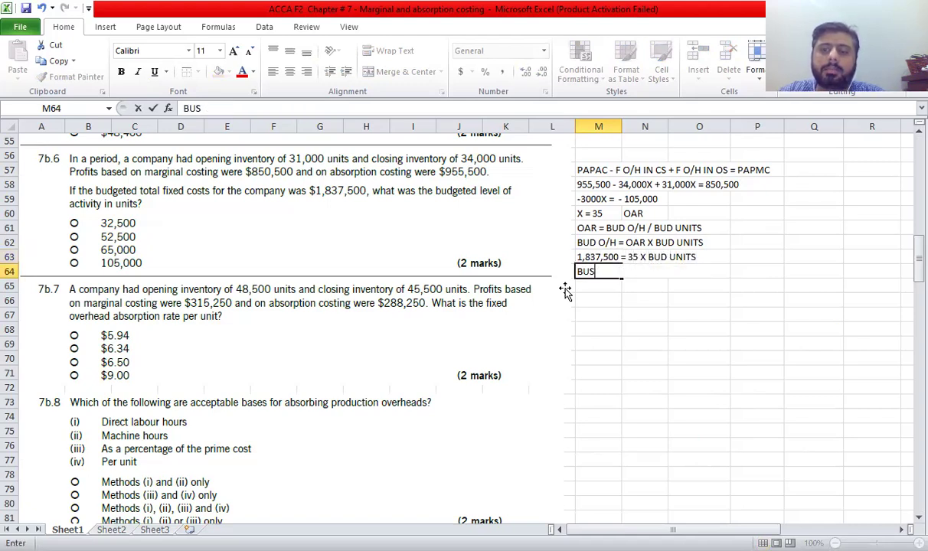
pyautogui.press('BackSpace')
pyautogui.write('D UNITS')
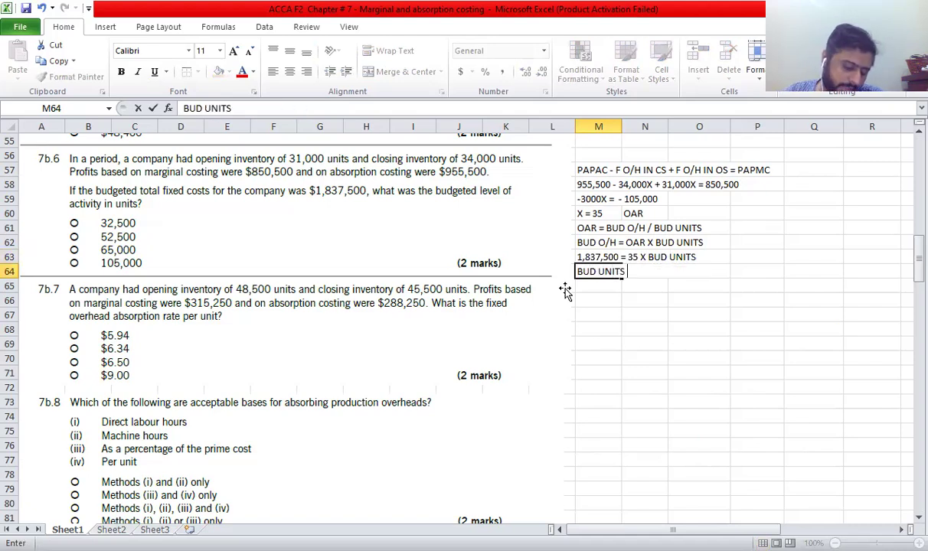
pyautogui.write(' =')
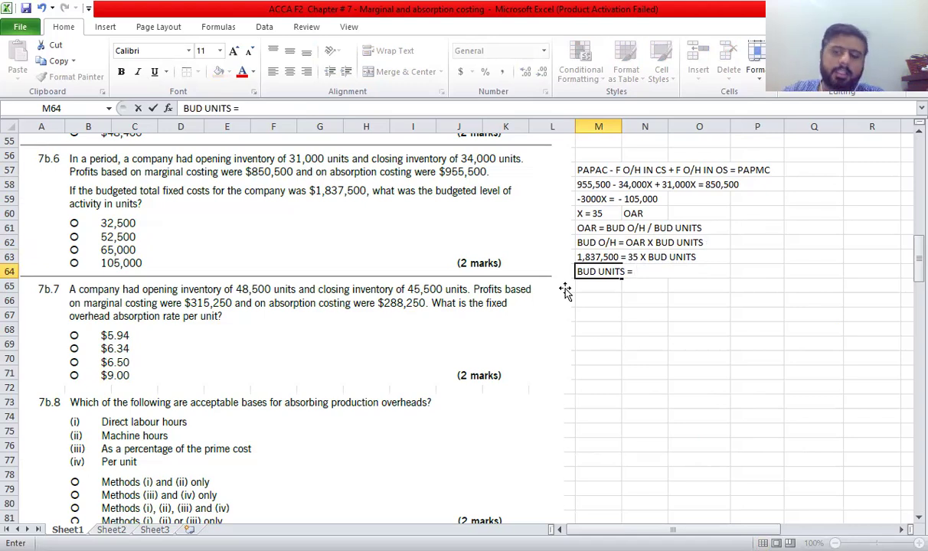
pyautogui.write(' 52,500')
pyautogui.press('Return')
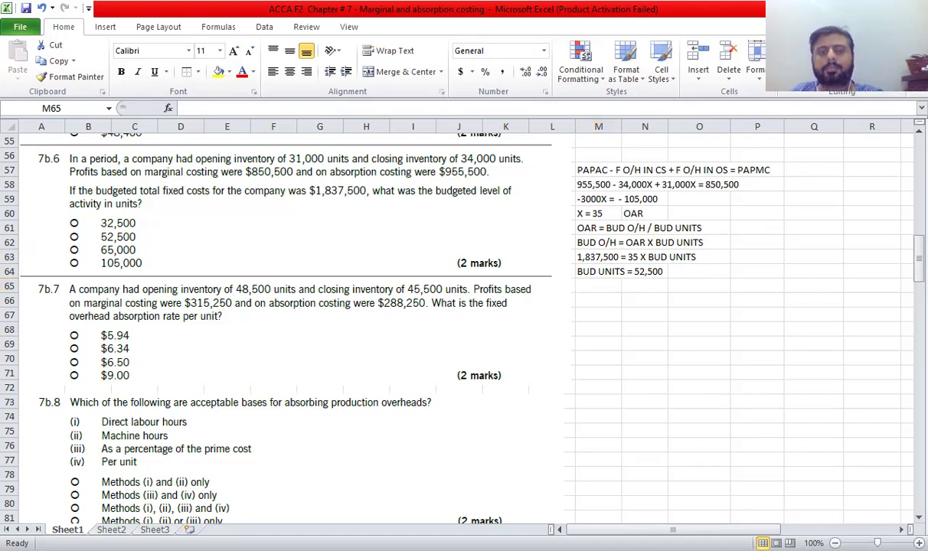
pyautogui.hotkey('alt', 'Tab')
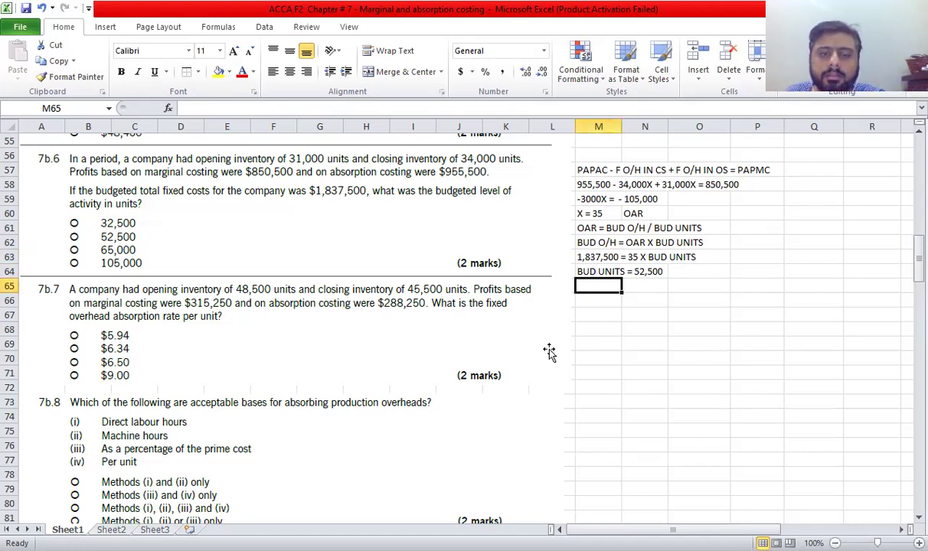
pyautogui.hotkey('alt', 'Tab')
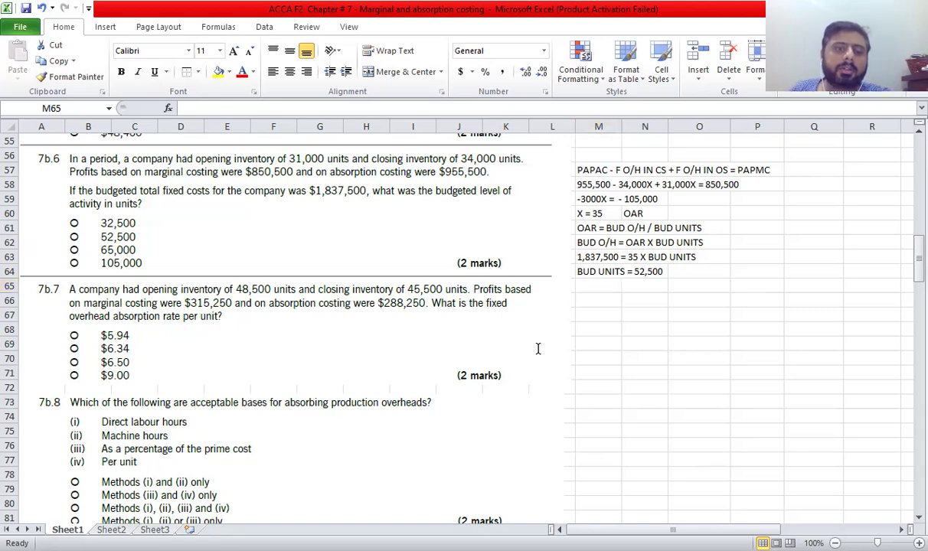
pyautogui.hotkey('alt', 'Tab')
# Enter the profit reconciliation formula "PAPAC - F O/H IN CS + F O/H IN OS = PAPMC" in cell M67 beside question 7b.7.
pyautogui.scroll(-2, 538, 349)
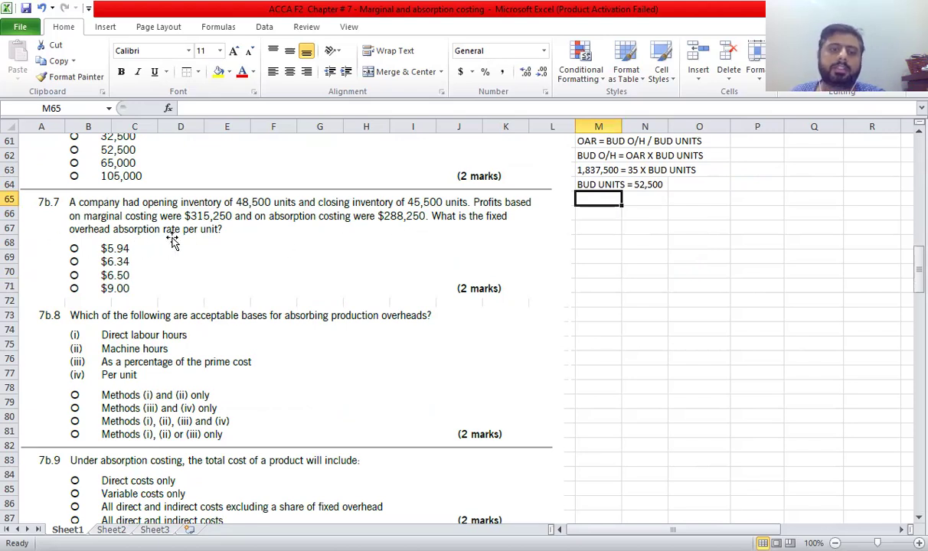
pyautogui.click(603, 230)
pyautogui.scroll(1, 621, 242)
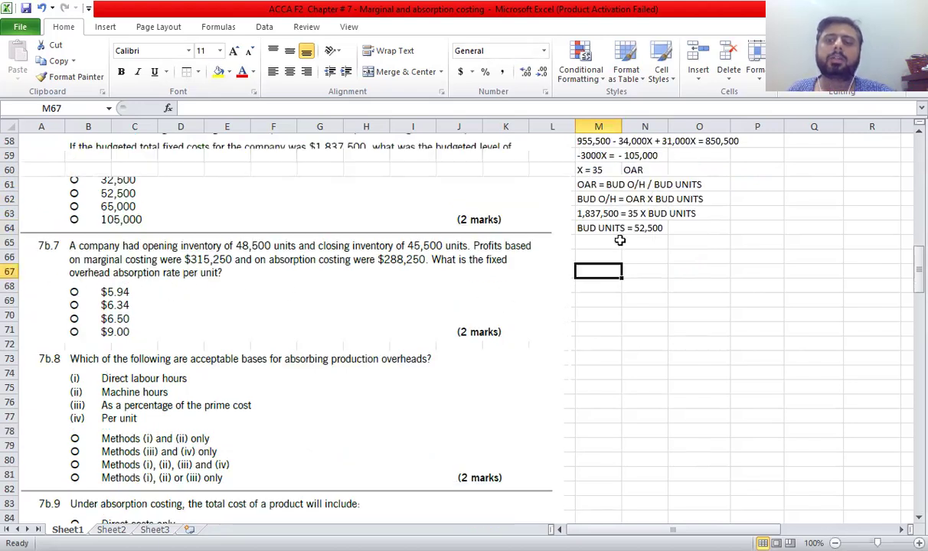
pyautogui.scroll(2, 729, 208)
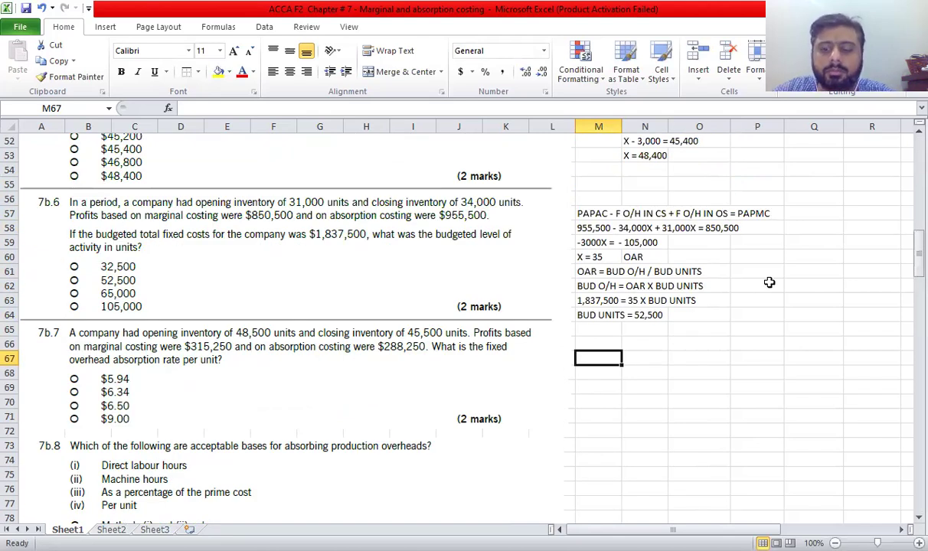
pyautogui.write('papa')
pyautogui.press('BackSpace')
pyautogui.press('BackSpace')
pyautogui.press('BackSpace')
pyautogui.press('BackSpace')
pyautogui.write('PAPAC - F')
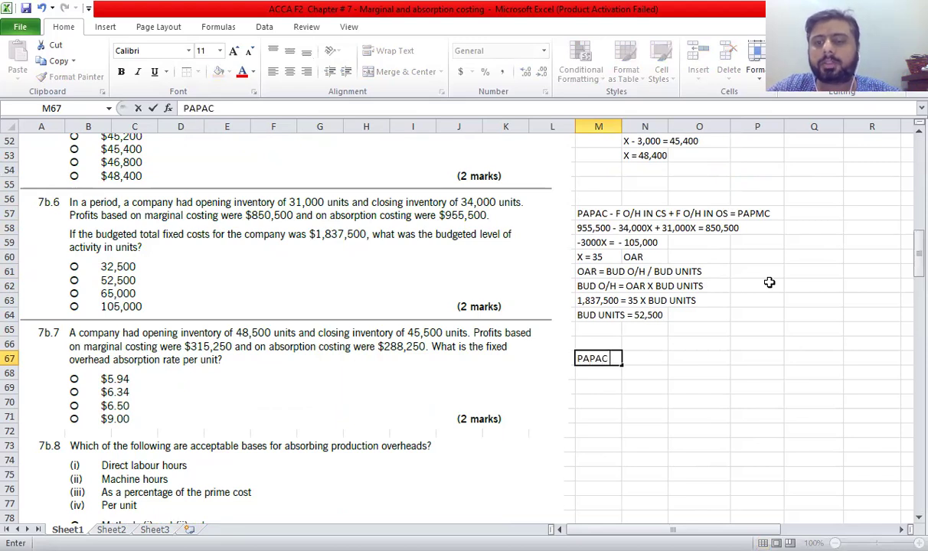
pyautogui.write(' O/H IN CS ')
pyautogui.write('+ F O')
pyautogui.write('/H')
pyautogui.press('BackSpace')
pyautogui.press('BackSpace')
pyautogui.write('/H IN OS = PAPMC')
pyautogui.press('Return')
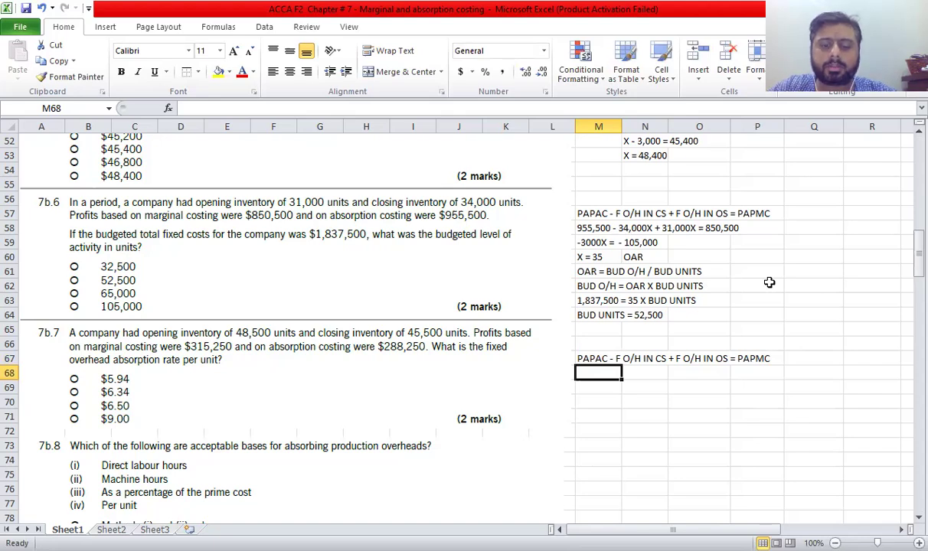
# Enter the 7b.7 equation "288250 - 45,500X + 48,500X = 315250" in cell M68 and its solution "X = 9" in M69.
pyautogui.write('288250 - ')
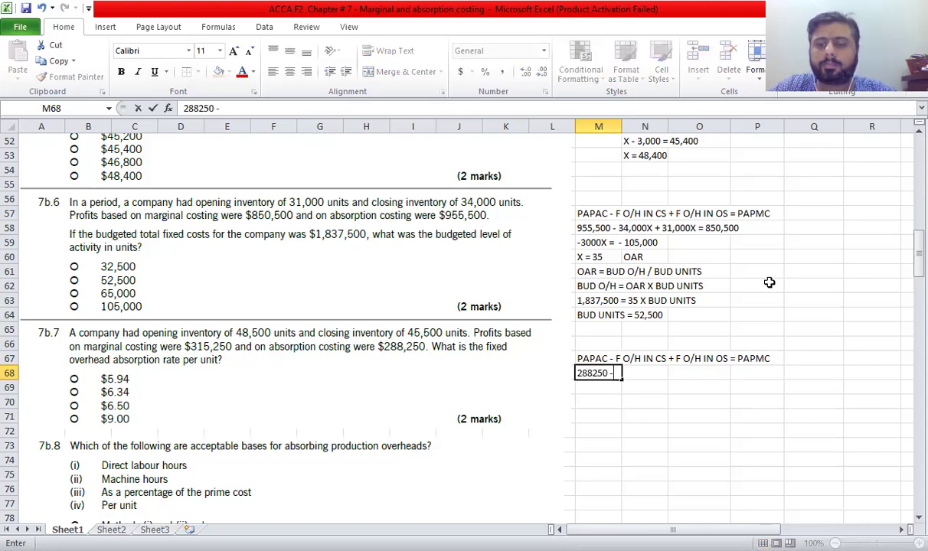
pyautogui.write('45,500X + 48,500X = ')
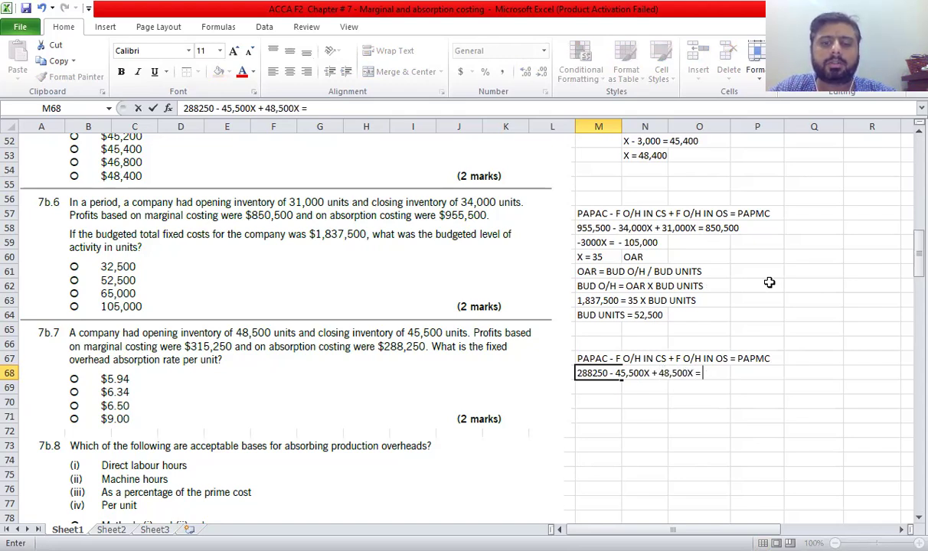
pyautogui.write('315250')
pyautogui.press('Return')
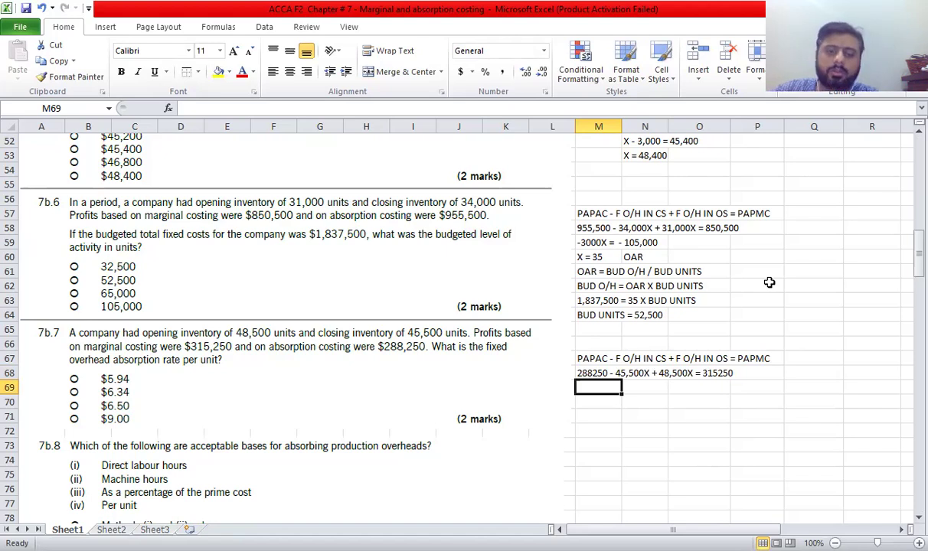
pyautogui.write('X = 9')
pyautogui.press('Return')
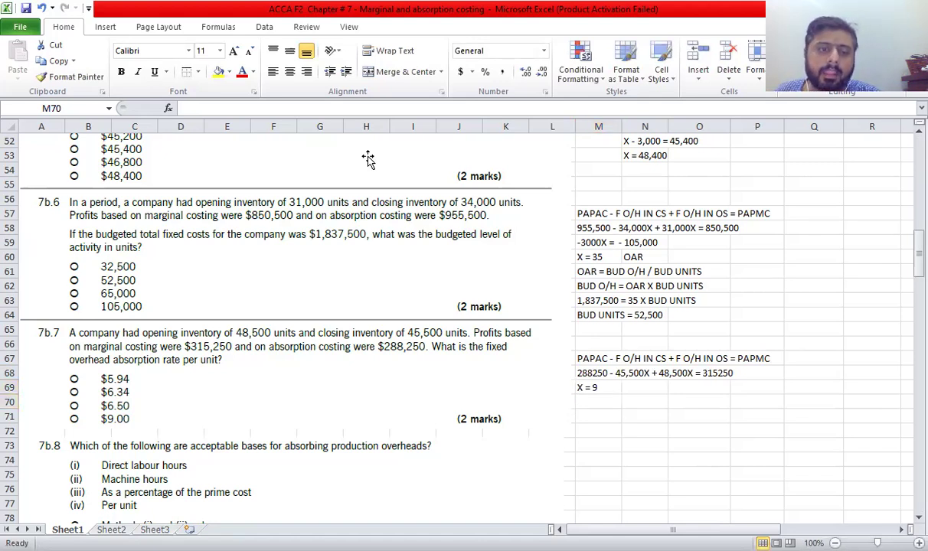
# Add the heading "MAR. COSTING" in cell N83 beside question 7b.9.
pyautogui.scroll(-6, 368, 158)
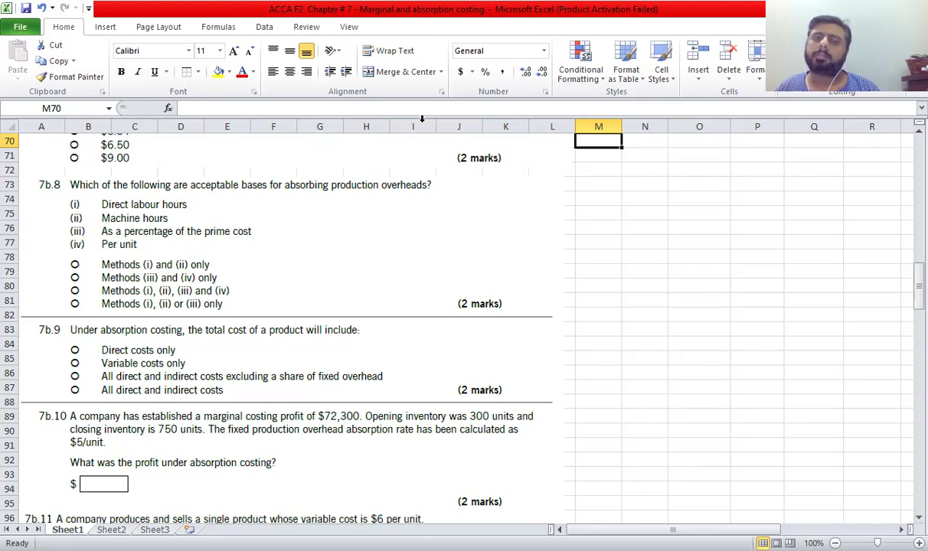
pyautogui.click(626, 257)
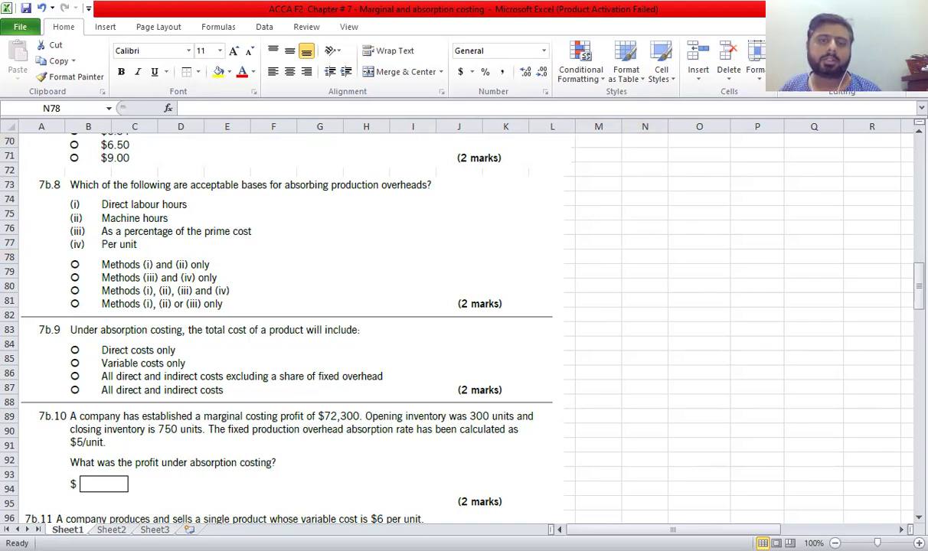
pyautogui.scroll(-3, 280, 215)
pyautogui.click(602, 211)
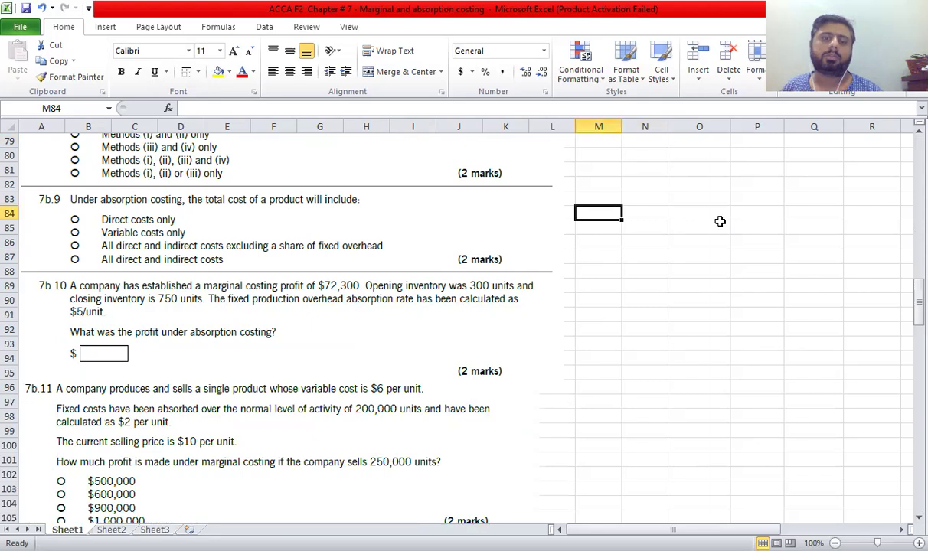
pyautogui.press('Right')
pyautogui.press('Up')
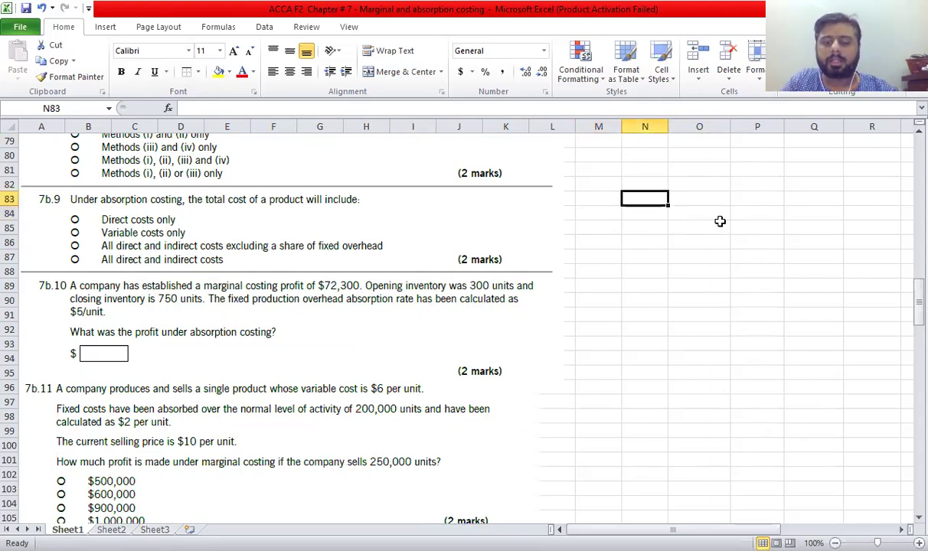
pyautogui.write('MAR. COSTING')
pyautogui.press('Return')
# List the cost labels "DM", "DL", "DE" and "V O/H" down cells M84 to M87.
pyautogui.press('Left')
pyautogui.write('DM')
pyautogui.press('Return')
pyautogui.write('DL')
pyautogui.press('Return')
pyautogui.write('DE')
pyautogui.press('Return')
pyautogui.write('VV')
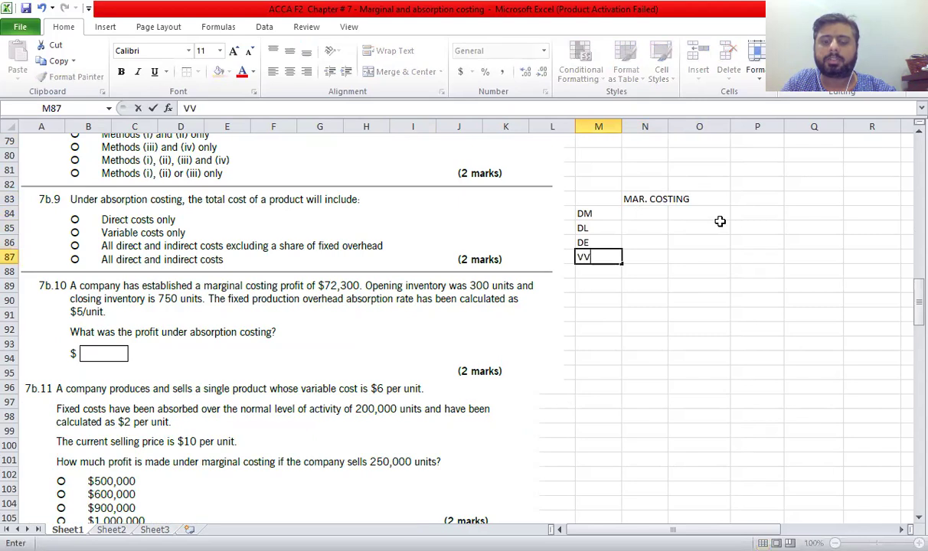
pyautogui.press('BackSpace')
pyautogui.write('O')
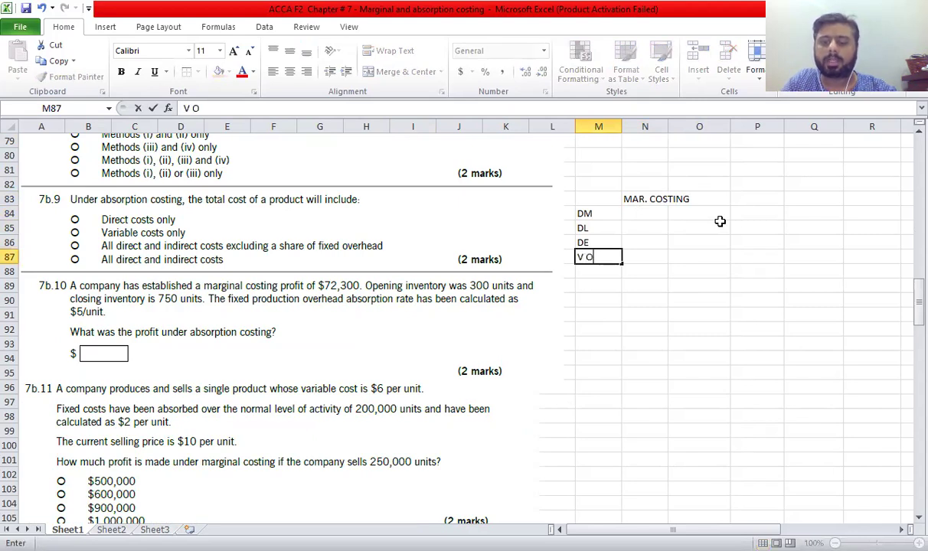
pyautogui.write('/H')
pyautogui.press('Return')
# Make the heading in cell N83 bold and extend it to read "MAR. COSTING ( ALL VARIABLE PRODUCTION COST)".
pyautogui.press('Right')
pyautogui.press('Up')
pyautogui.press('Up')
pyautogui.press('Up')
pyautogui.press('Up')
pyautogui.press('Up')
pyautogui.hotkey('ctrl', 'b')
pyautogui.press('F2')
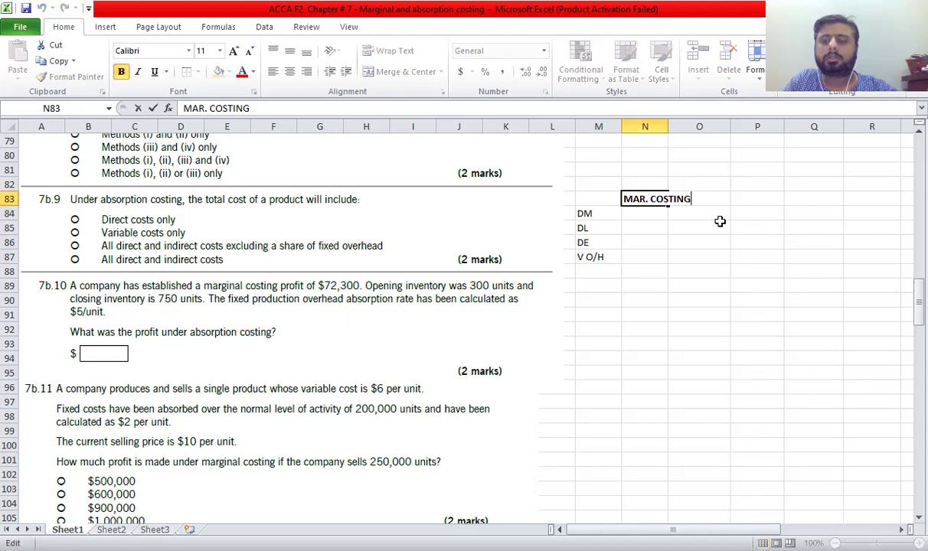
pyautogui.write('( ALL')
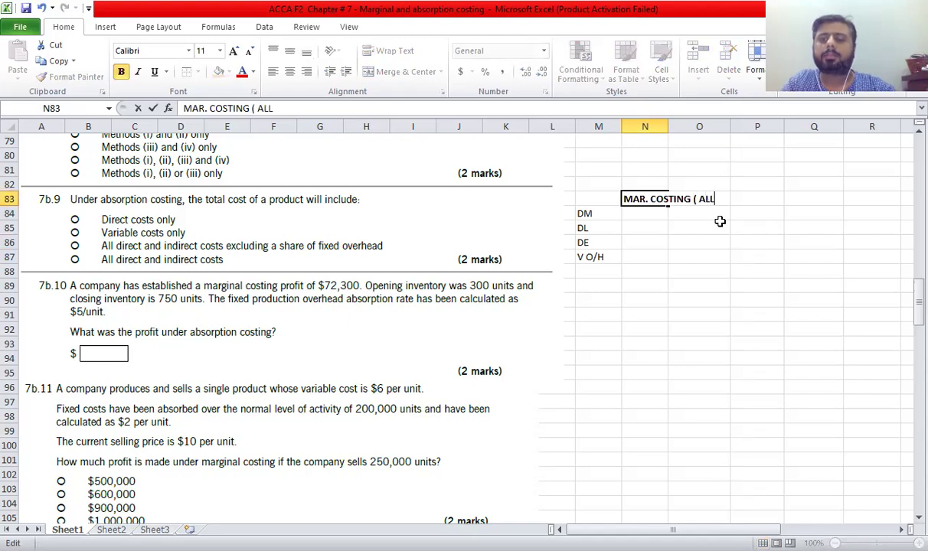
pyautogui.write(' VAIRABLE')
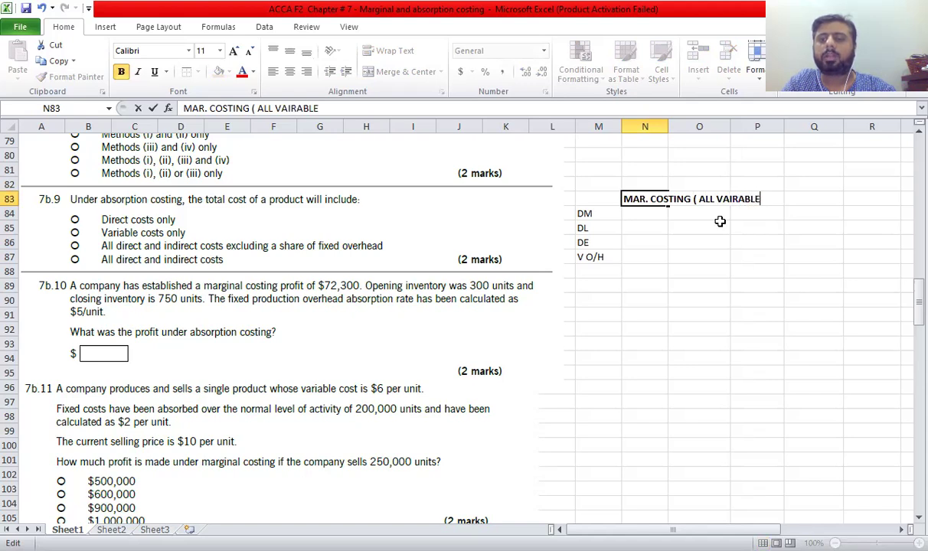
pyautogui.press('BackSpace')
pyautogui.press('BackSpace')
pyautogui.press('BackSpace')
pyautogui.press('BackSpace')
pyautogui.press('BackSpace')
pyautogui.press('BackSpace')
pyautogui.write('RIA')
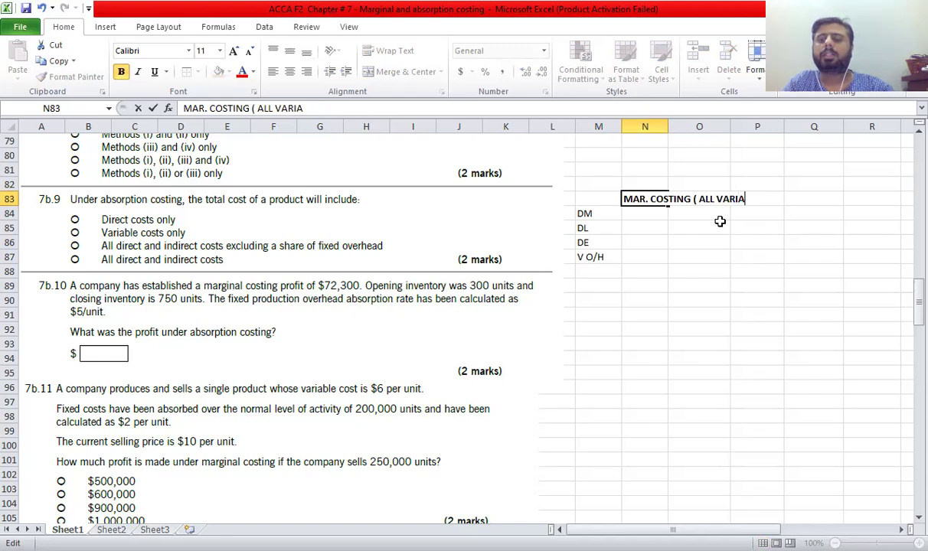
pyautogui.write('BLE PRODUCTION COST)')
pyautogui.press('Return')
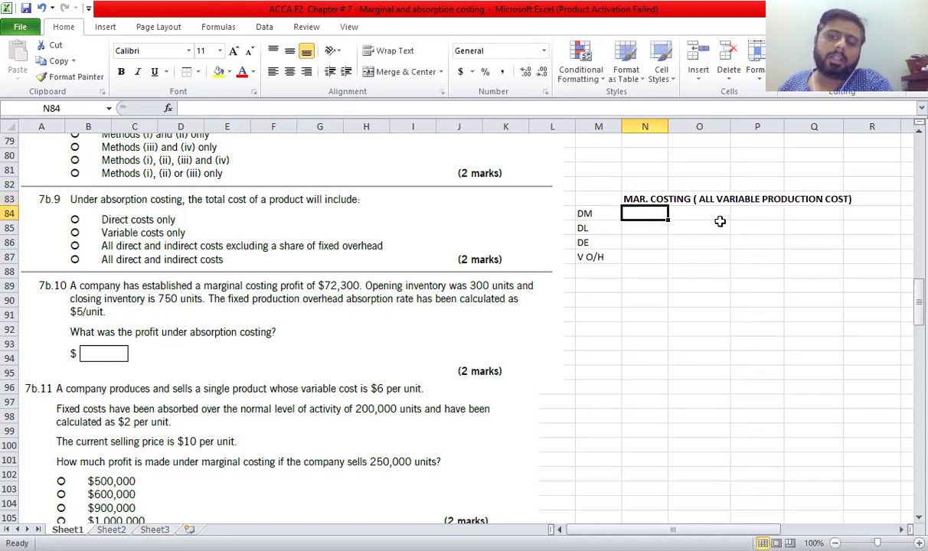
# Copy the bold marginal costing heading from cell N83 into cell N88.
pyautogui.click(631, 271)
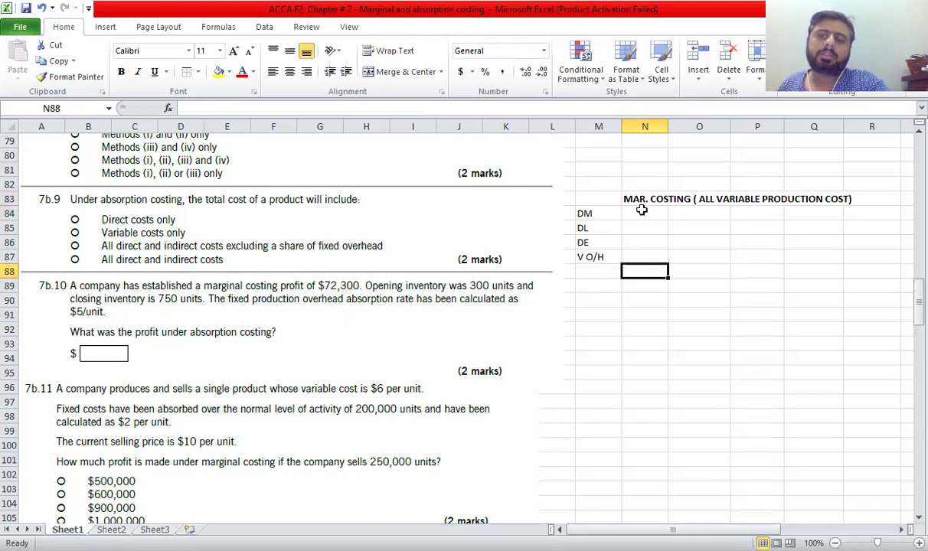
pyautogui.click(642, 202)
pyautogui.hotkey('ctrl', 'c')
pyautogui.click(647, 260)
pyautogui.click(648, 272)
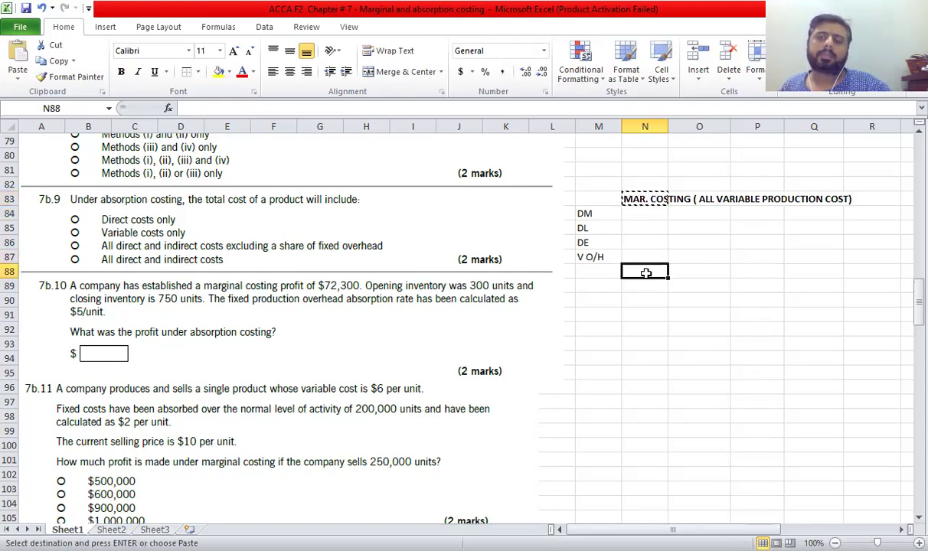
pyautogui.hotkey('ctrl', 'v')
pyautogui.press('Escape')
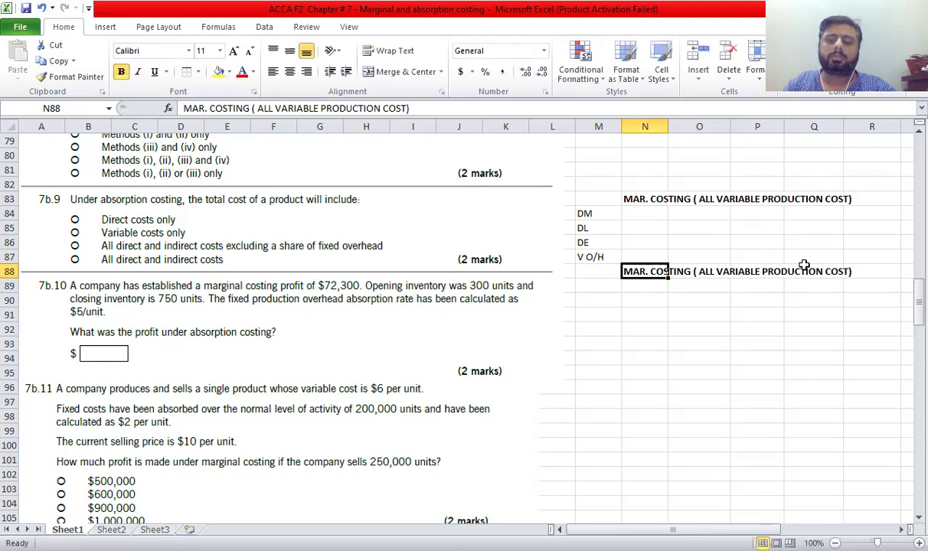
# Replace the copied heading in N88 with "Abs. costing (ALL FIXED AND ALL VARIABLE PRODUCTION COST)".
pyautogui.write('Abs. costing (A')
pyautogui.write('LL VA')
pyautogui.press('BackSpace')
pyautogui.press('BackSpace')
pyautogui.write('FIXED NA')
pyautogui.press('BackSpace')
pyautogui.press('BackSpace')
pyautogui.write('AND ALL VI')
pyautogui.press('BackSpace')
pyautogui.write('ARIA')
pyautogui.press('BackSpace')
pyautogui.press('BackSpace')
pyautogui.press('BackSpace')
pyautogui.write('RIABLE PRODUCTION COST)')
pyautogui.press('Return')
# List the absorption cost labels "DM", "DL", "DE", "V O/H" and "F O/H" down cells M89 to M93.
pyautogui.press('Left')
pyautogui.write('dm')
pyautogui.press('Return')
pyautogui.press('Up')
pyautogui.write('DM')
pyautogui.press('Return')
pyautogui.write('DL')
pyautogui.press('Return')
pyautogui.write('DE')
pyautogui.press('Return')
pyautogui.write('V O/H')
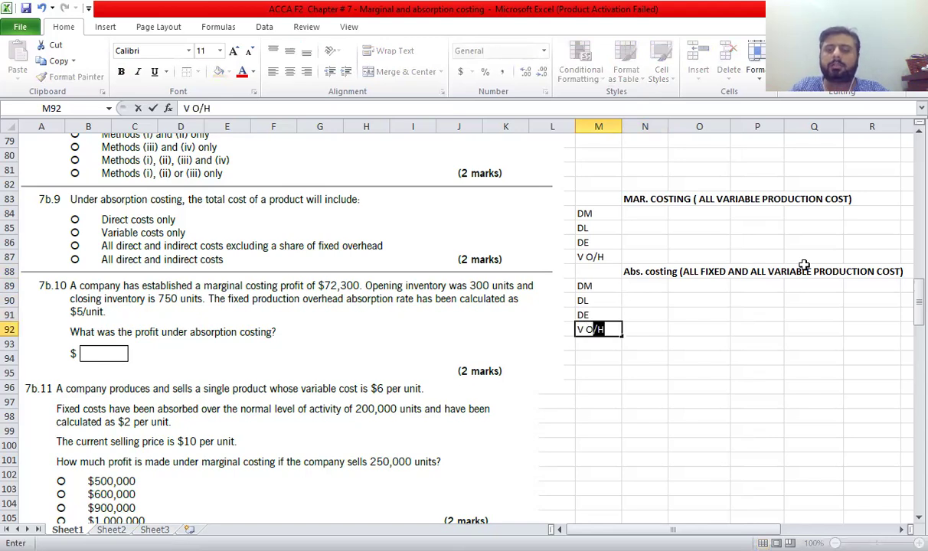
pyautogui.press('Return')
pyautogui.write('F O/H')
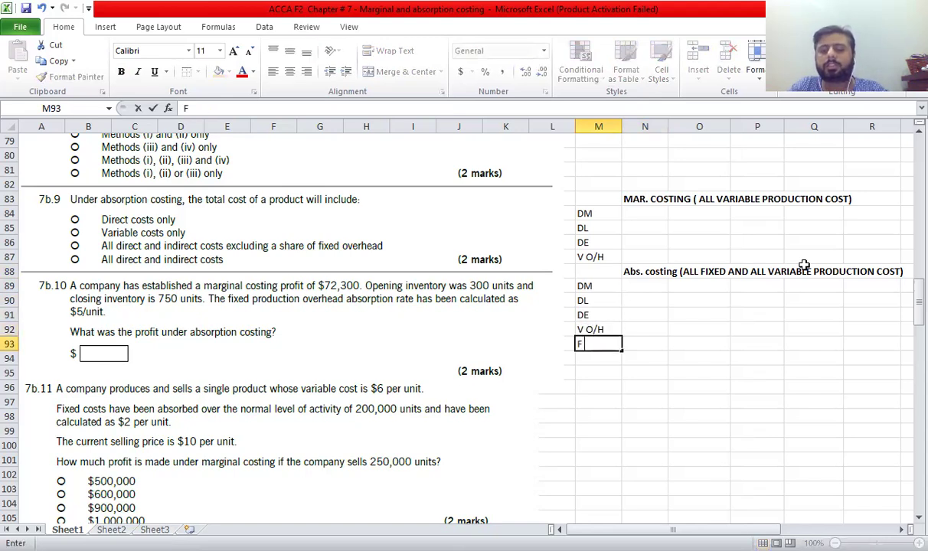
pyautogui.press('Return')
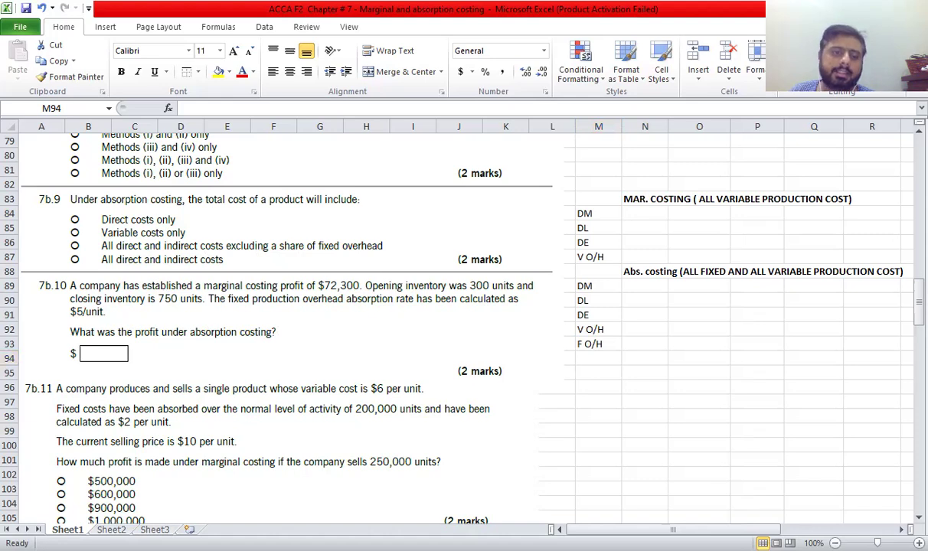
# Begin the 7b.10 profit reconciliation with the label "PAPAC" in cell M95 and "X" in O95.
pyautogui.scroll(-3, 296, 365)
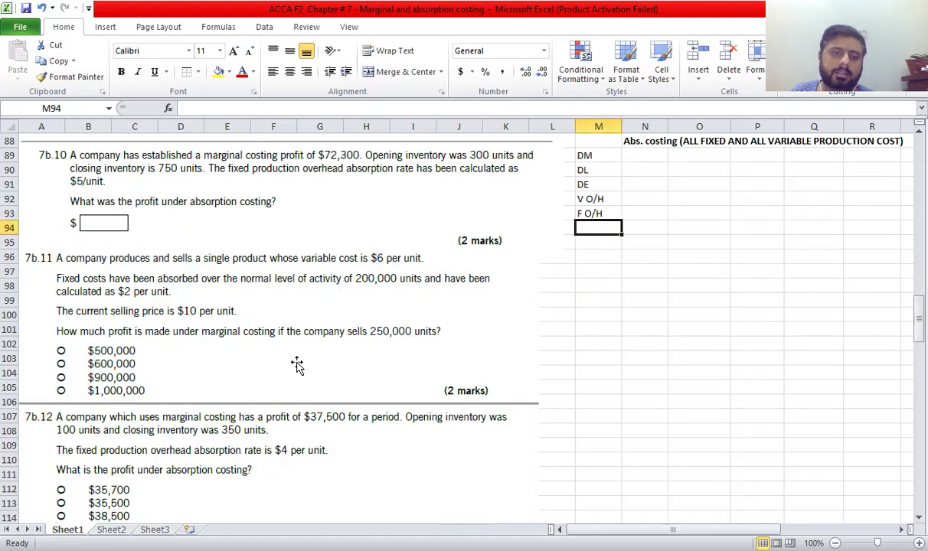
pyautogui.click(580, 270)
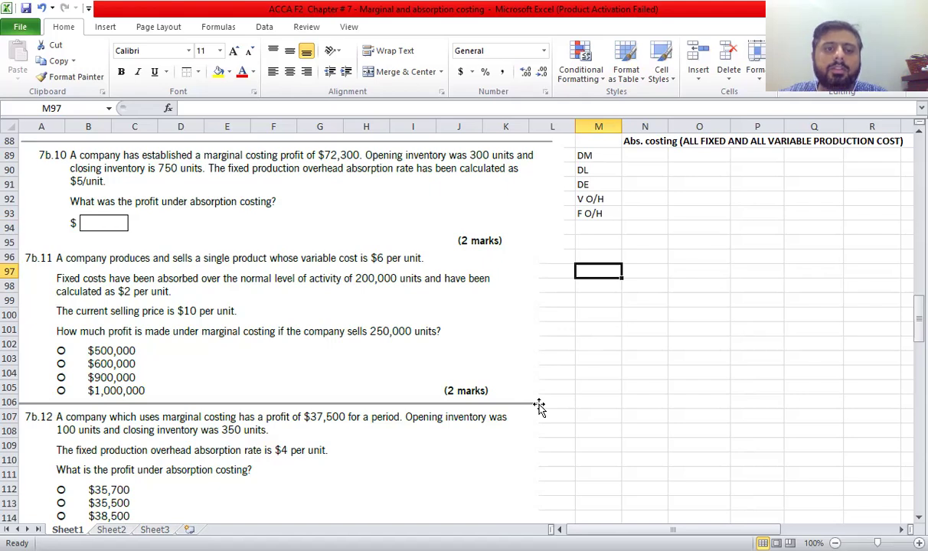
pyautogui.press('Up')
pyautogui.press('Up')
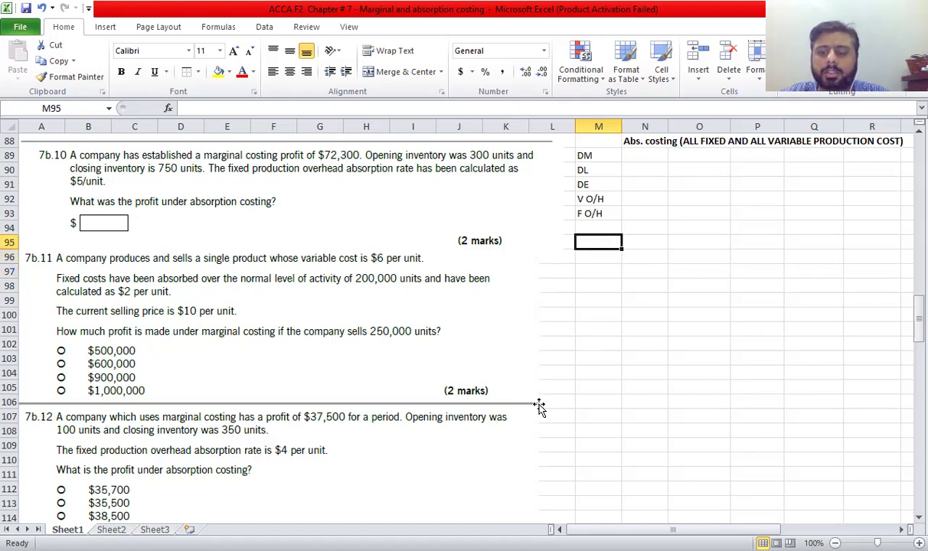
pyautogui.write('PAPAC')
pyautogui.press('Right')
pyautogui.write('X')
pyautogui.press('Return')
# Enter the label "LESS: FO/H IN CS" in cell M96 and the calculation -750*5 in O96.
pyautogui.press('Left')
pyautogui.write('LESS')
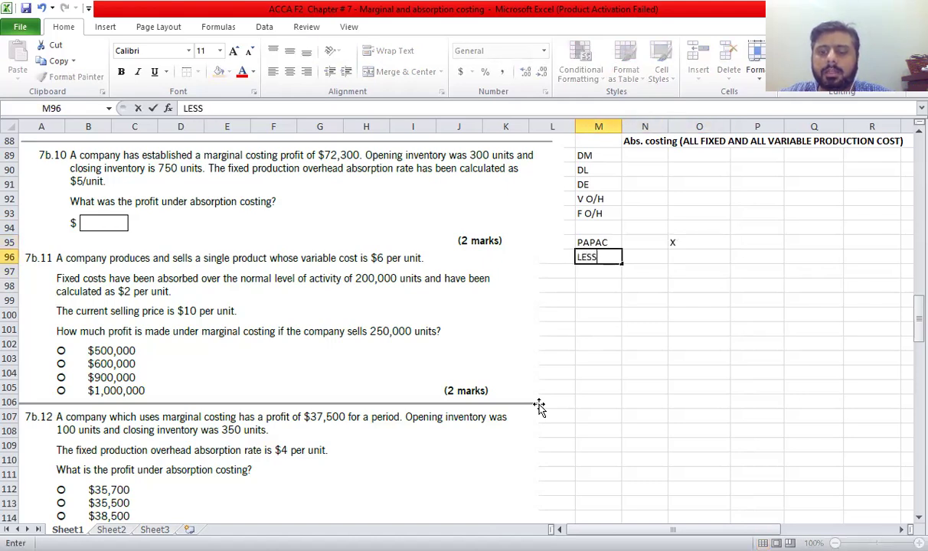
pyautogui.write(': FO/')
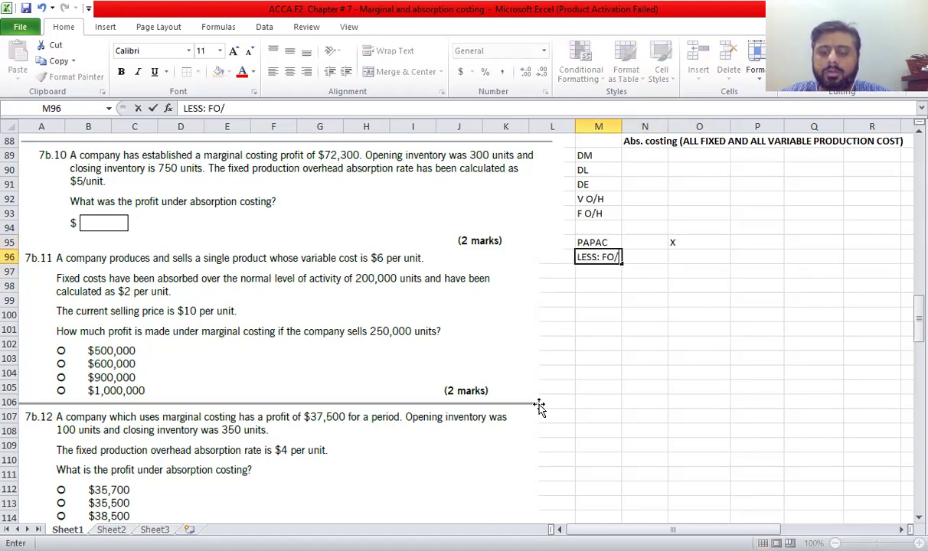
pyautogui.write('H IN CS')
pyautogui.press('Right')
pyautogui.press('Right')
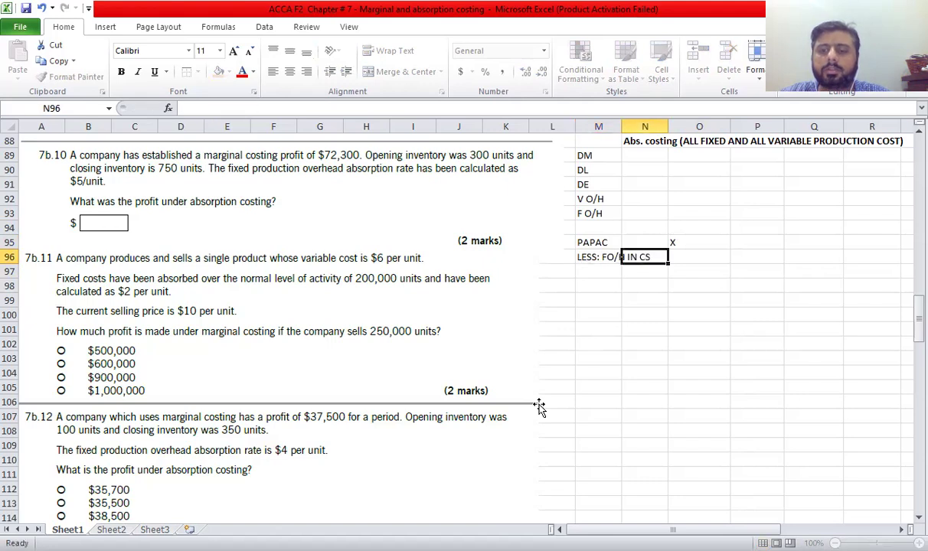
pyautogui.write('=')
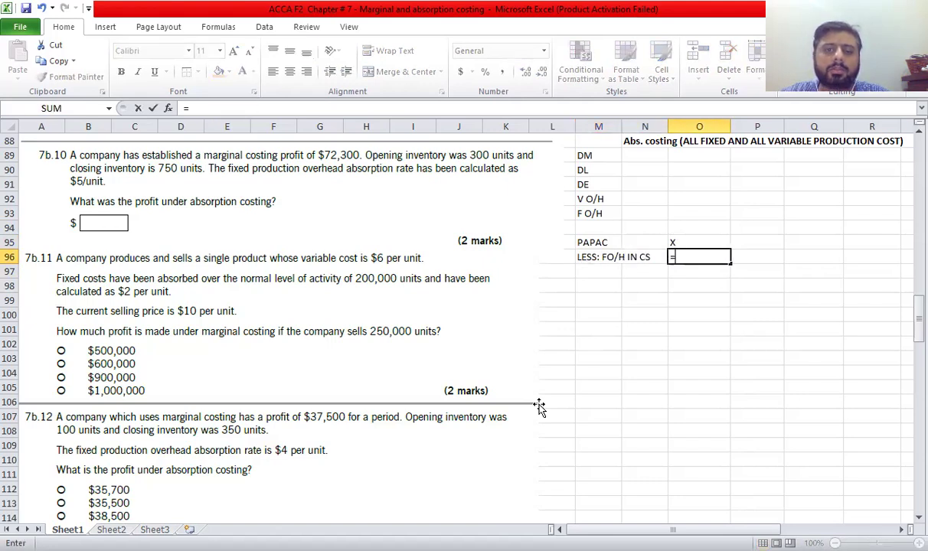
pyautogui.write('750')
pyautogui.press('Escape')
pyautogui.write('-')
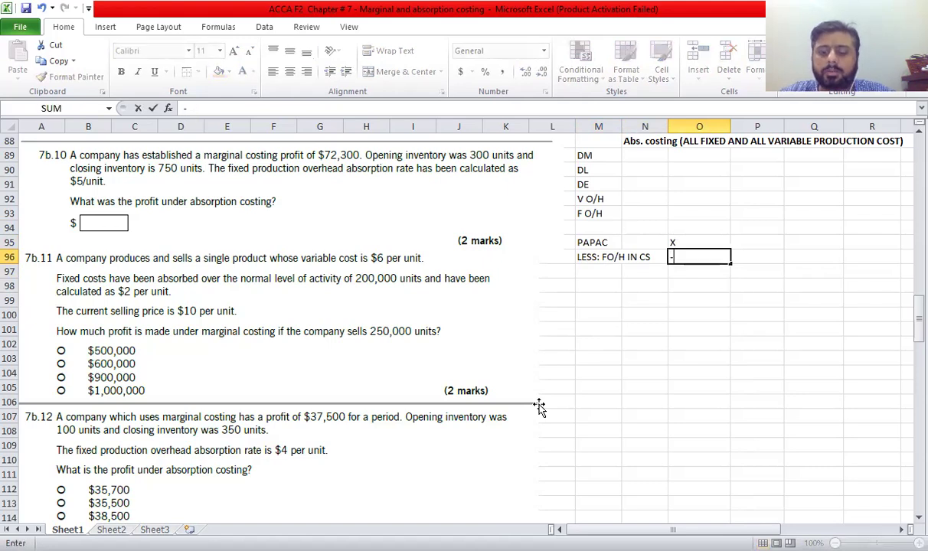
pyautogui.write('750*5')
pyautogui.press('Return')
# Enter the label "ADD: F O/H IN OS" in cell M97 and the formula =300*5 in O97.
pyautogui.press('Left')
pyautogui.press('Left')
pyautogui.write('ADD')
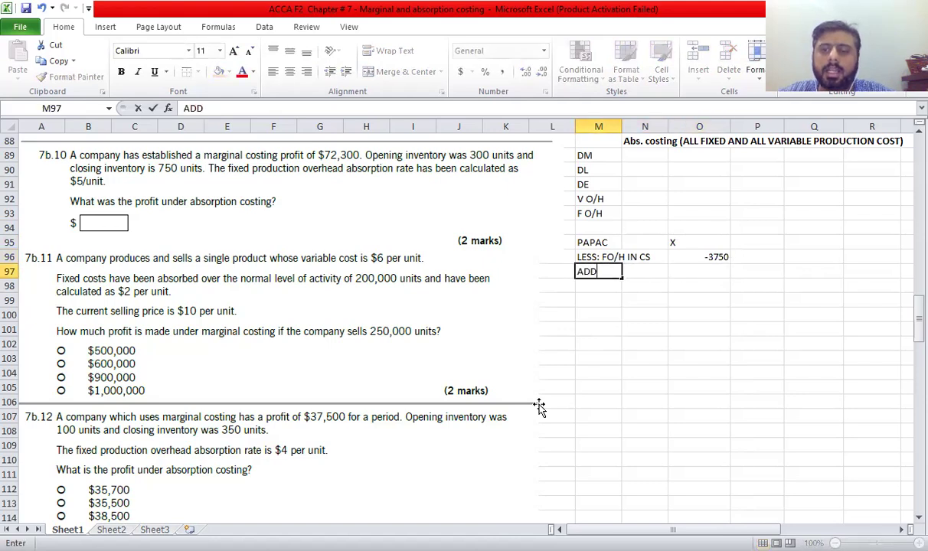
pyautogui.write(': F O/H IN OS')
pyautogui.press('Right')
pyautogui.press('Right')
pyautogui.write('=')
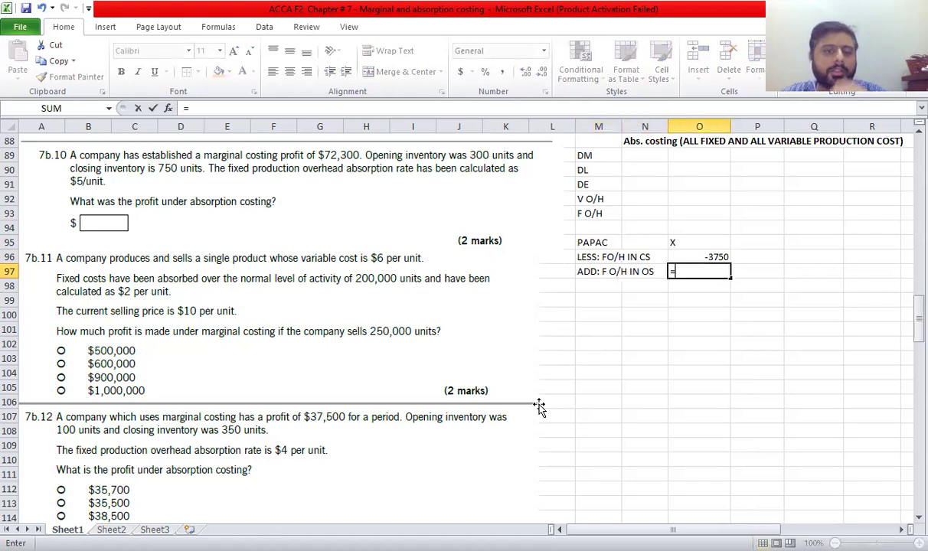
pyautogui.write('3')
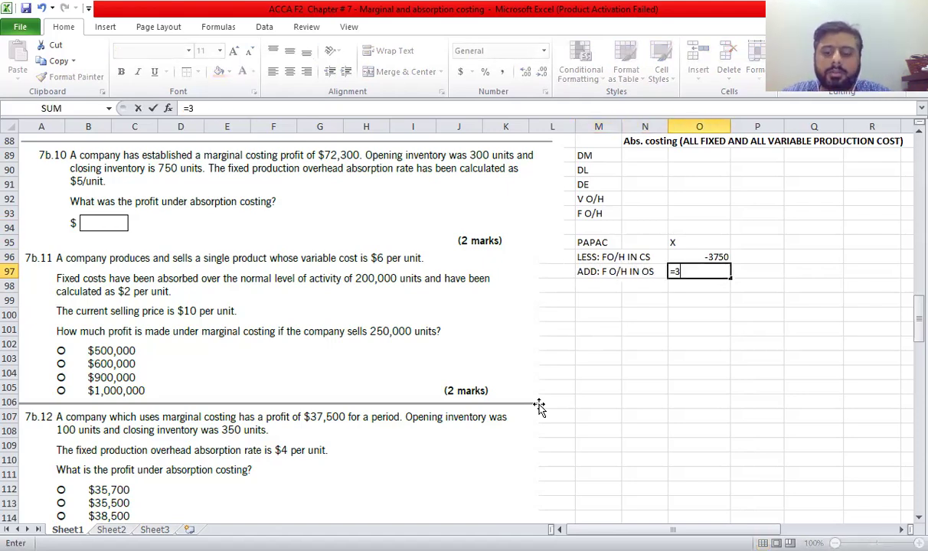
pyautogui.write('00*5')
pyautogui.press('Return')
# Enter the label "PAPMC" in cell M98 and the marginal costing profit 72300 in O98.
pyautogui.press('Left')
pyautogui.press('Left')
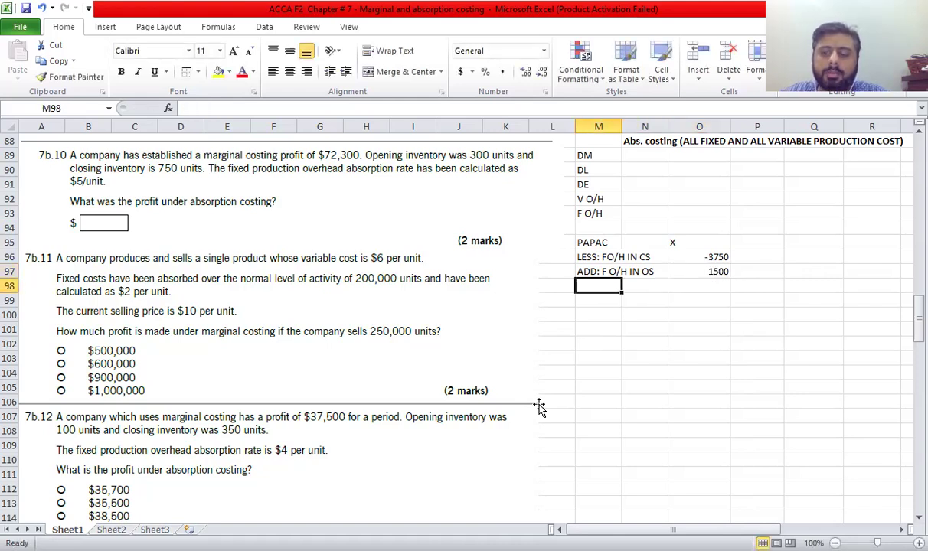
pyautogui.write('pap')
pyautogui.press('BackSpace')
pyautogui.press('BackSpace')
pyautogui.press('BackSpace')
pyautogui.press('BackSpace')
pyautogui.write('PAPMC')
pyautogui.press('Right')
pyautogui.press('Right')
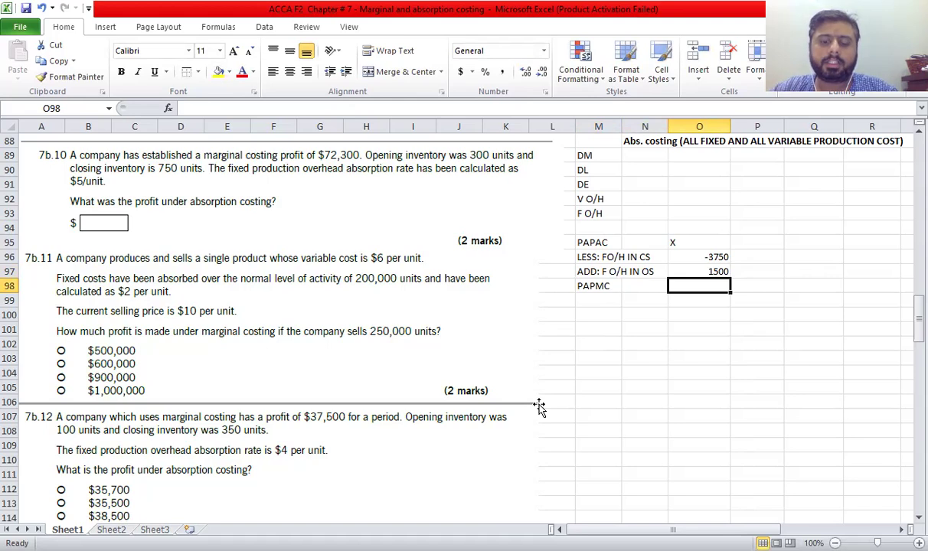
pyautogui.write('72300')
pyautogui.press('Return')
# Write the 7b.10 equation "X-3750+1500 = 72300" in cell M99.
pyautogui.press('Left')
pyautogui.press('Left')
pyautogui.press('Down')
pyautogui.press('Up')
pyautogui.write('papa')
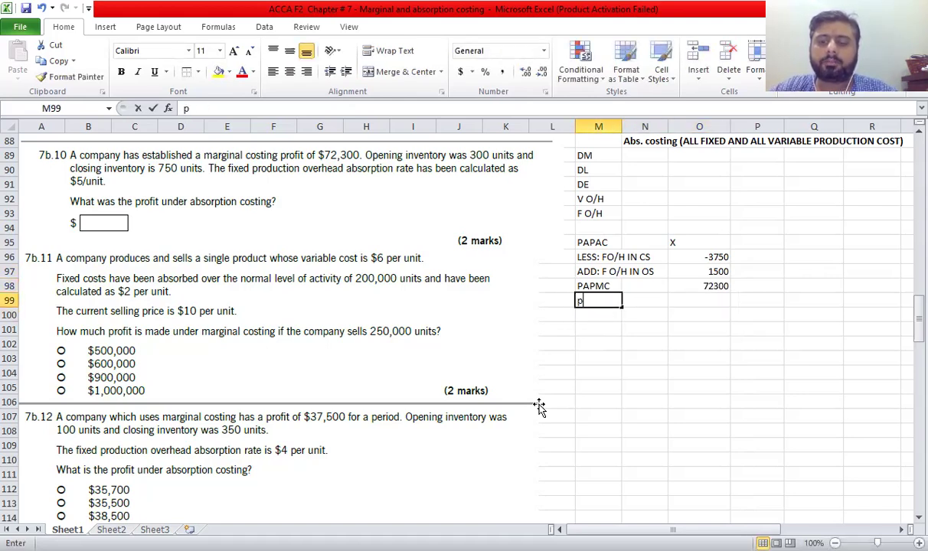
pyautogui.press('BackSpace')
pyautogui.press('BackSpace')
pyautogui.press('BackSpace')
pyautogui.press('BackSpace')
pyautogui.press('BackSpace')
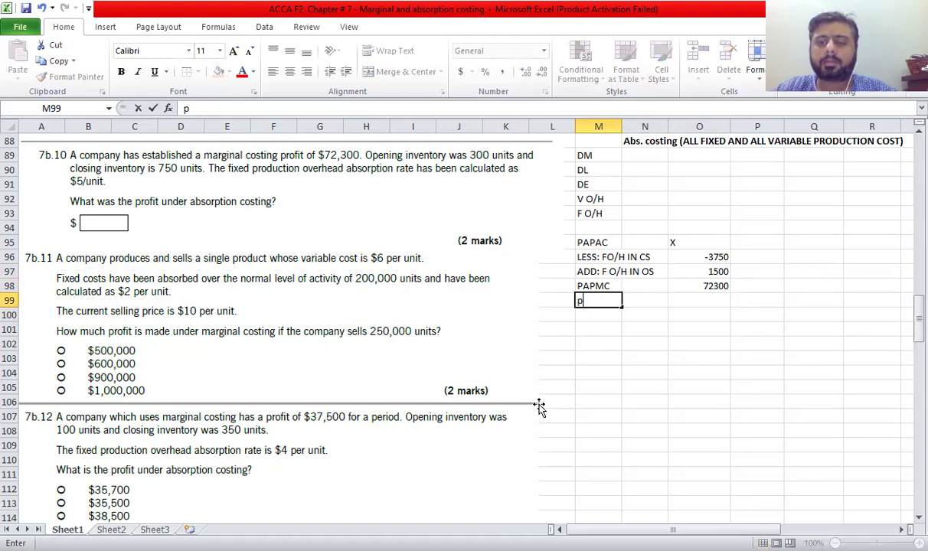
pyautogui.write('X')
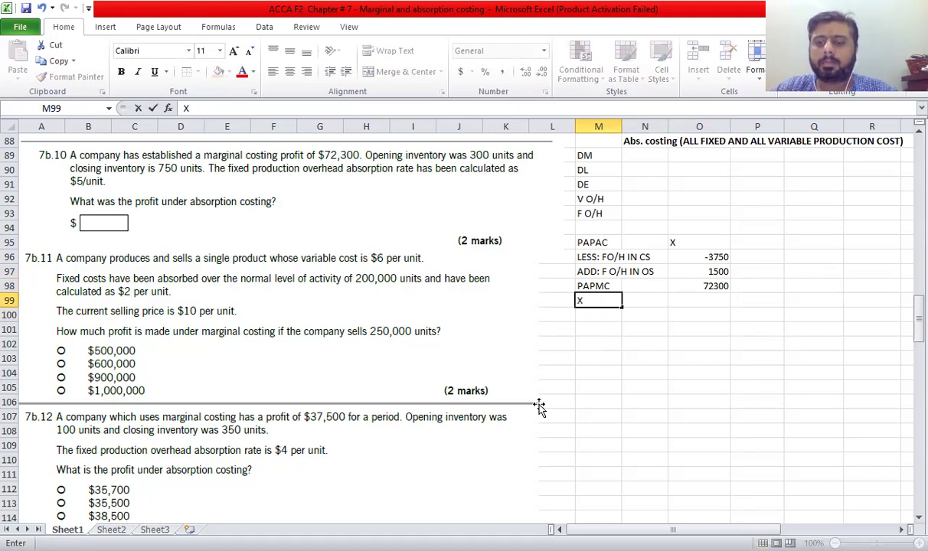
pyautogui.write('-3750+15-')
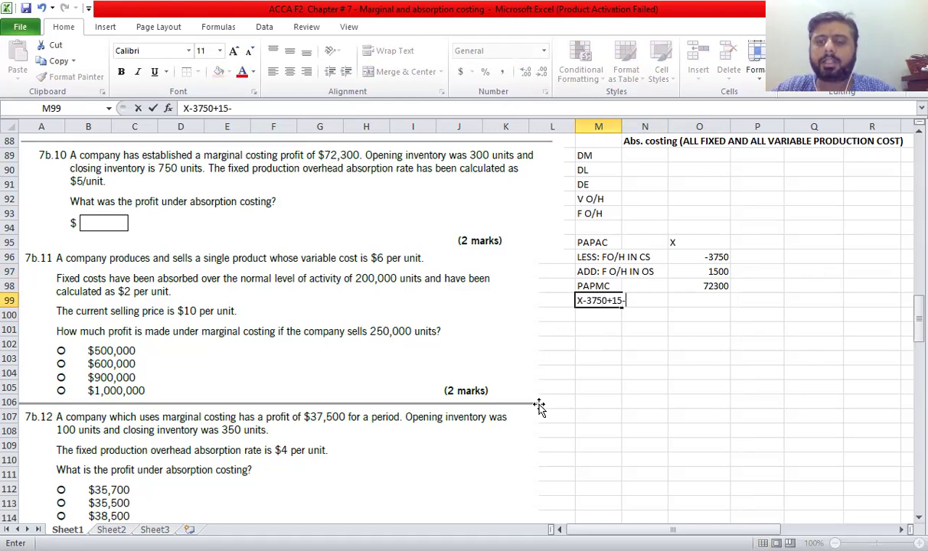
pyautogui.press('BackSpace')
pyautogui.write('00 = 732')
pyautogui.press('BackSpace')
pyautogui.press('BackSpace')
pyautogui.press('BackSpace')
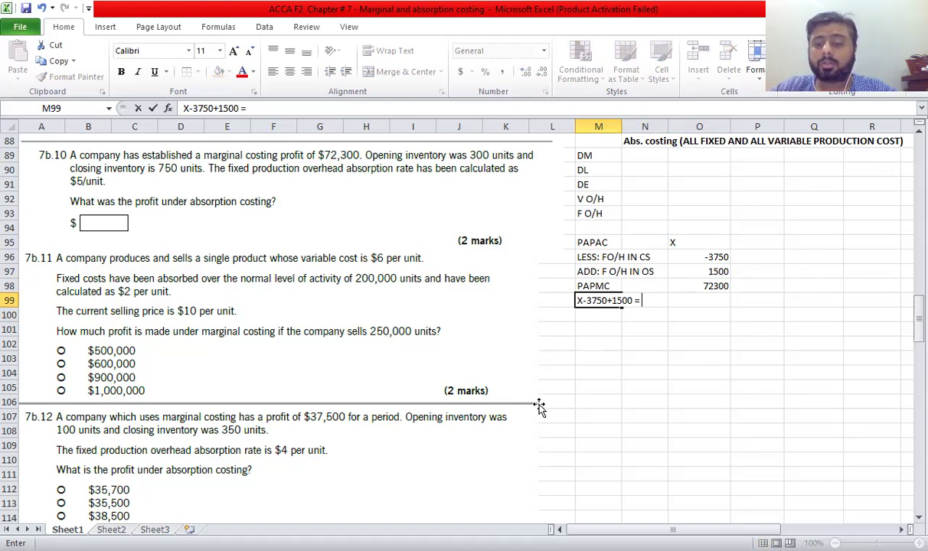
pyautogui.write('72300')
pyautogui.press('Return')
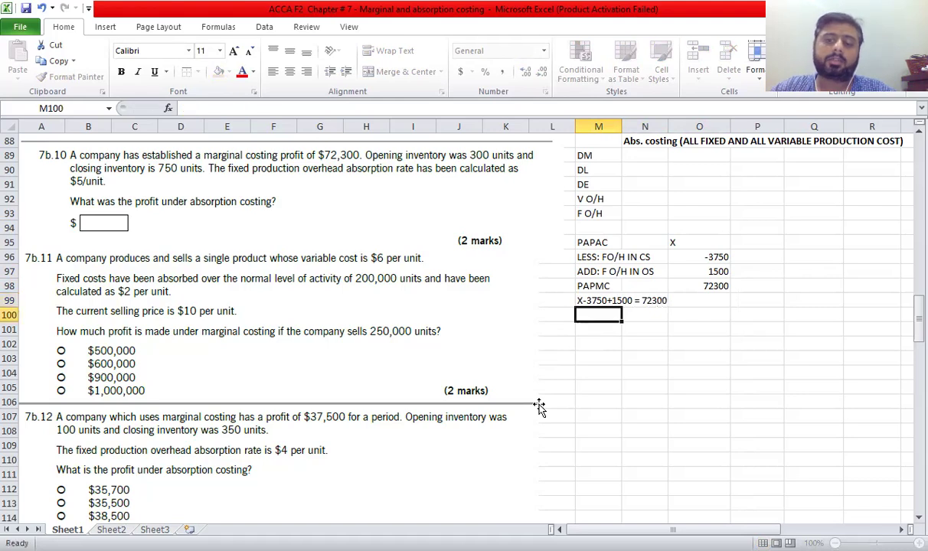
# Enter the equation's solution "X= 74,550" in cell M100.
pyautogui.write('X=')
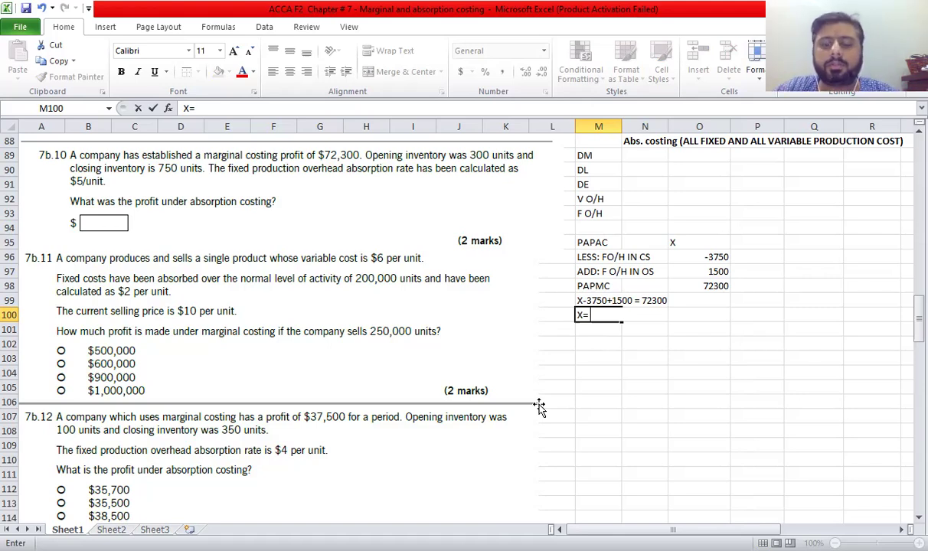
pyautogui.write('74,550')
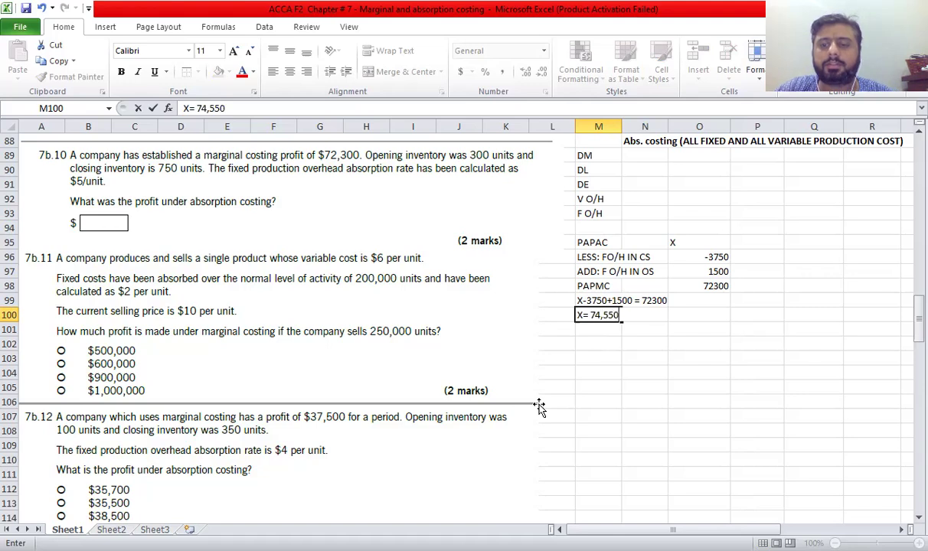
pyautogui.press('Return')
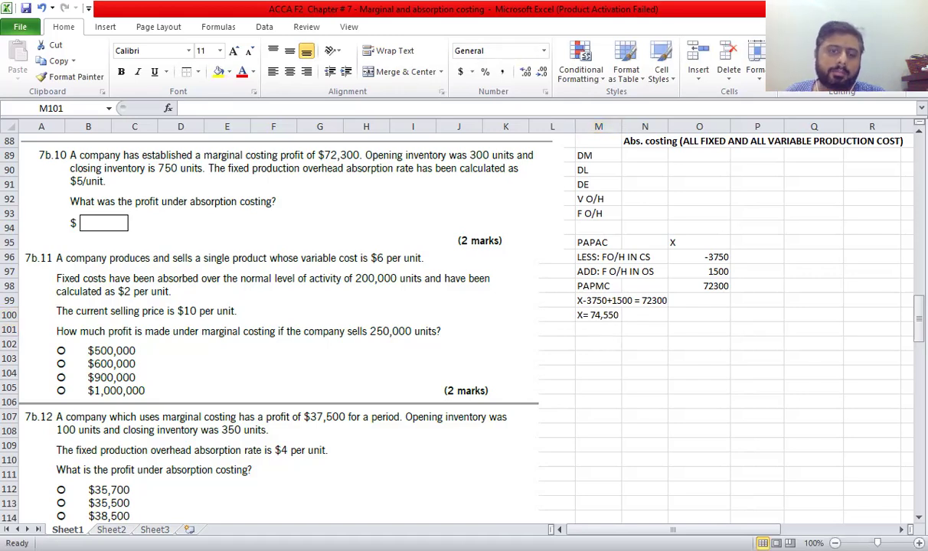
# Enter the sales revenue label "sr (250,000 x 10)" for question 7b.11 in cell M102.
pyautogui.scroll(-2, 158, 244)
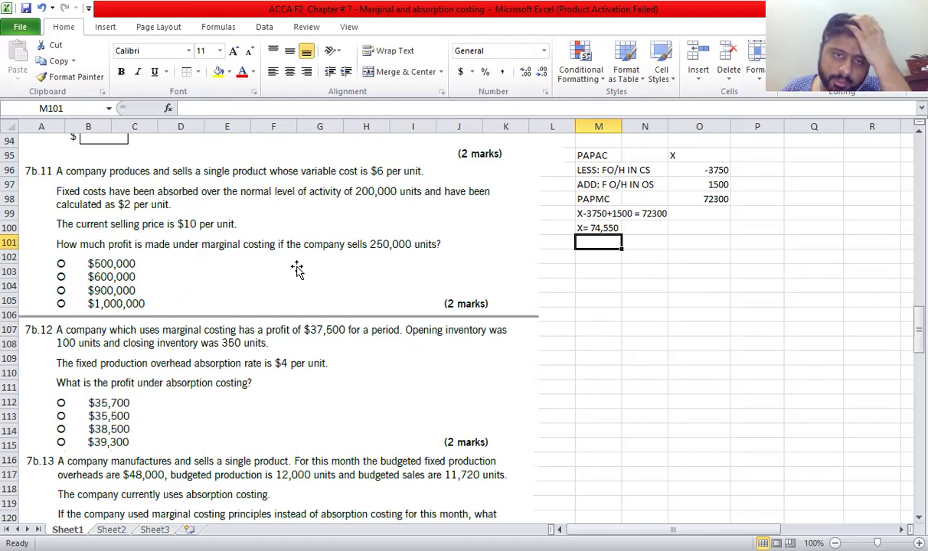
pyautogui.click(603, 258)
pyautogui.write('sr')
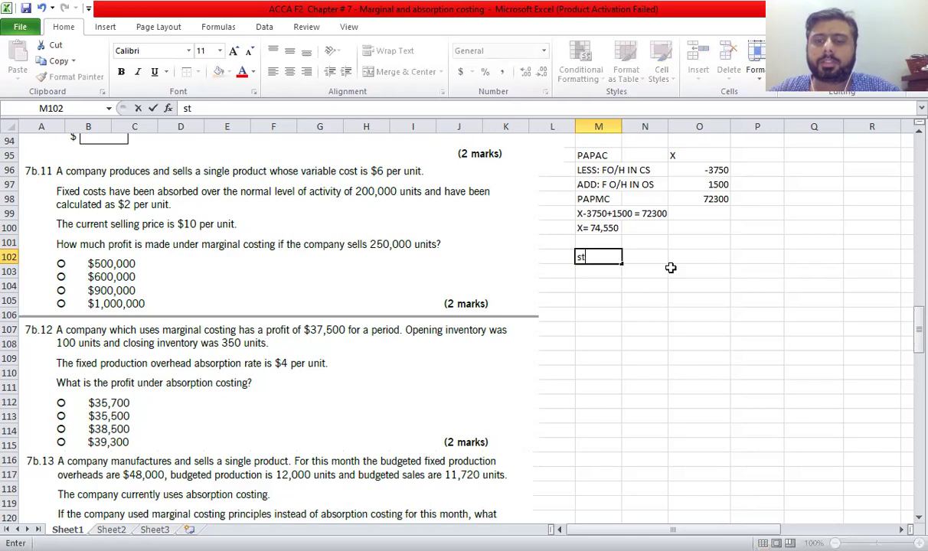
pyautogui.click(671, 263)
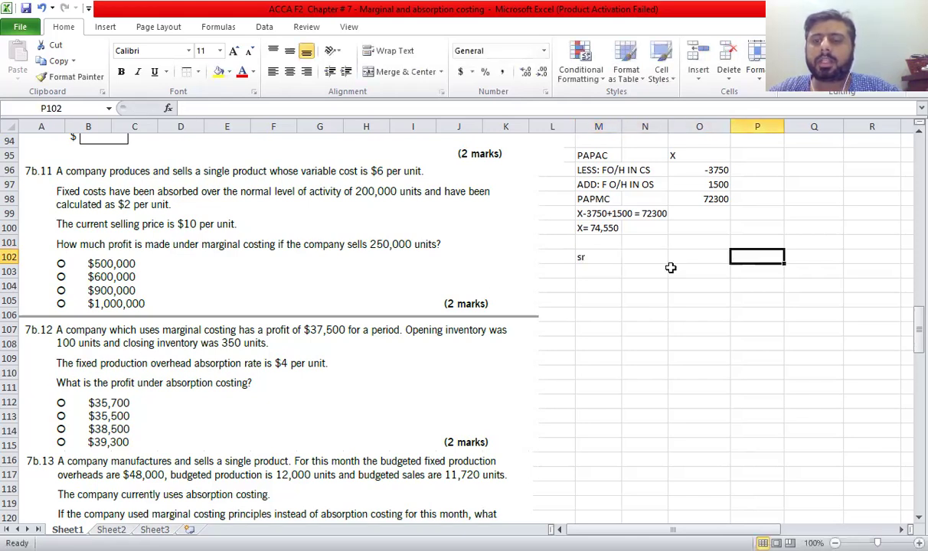
pyautogui.press('Left')
pyautogui.press('Left')
pyautogui.press('F2')
pyautogui.write('(')
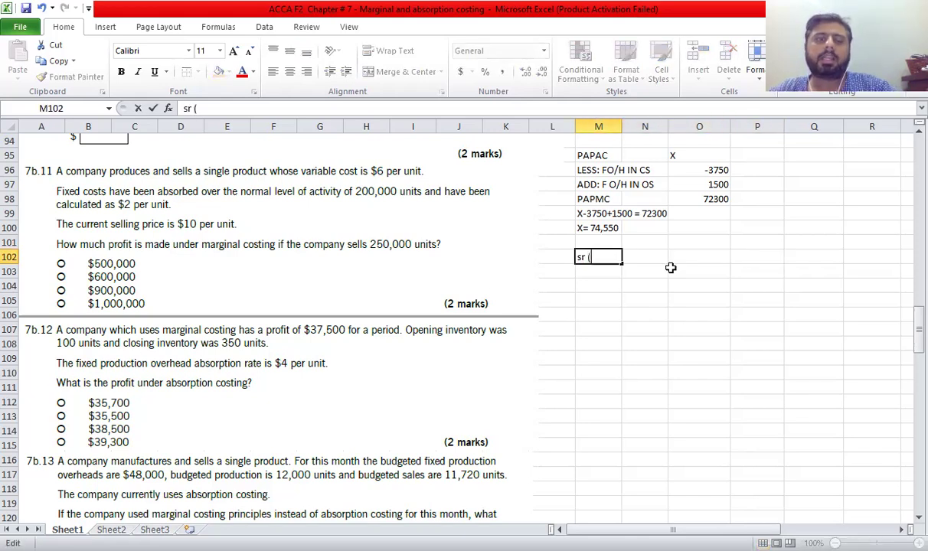
pyautogui.write('250,000')
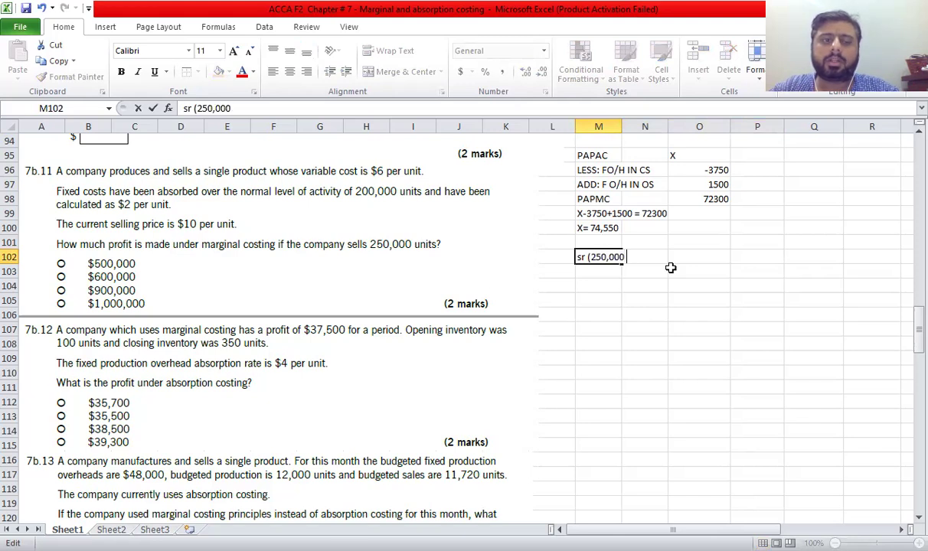
pyautogui.write(' x 10)')
pyautogui.press('Return')
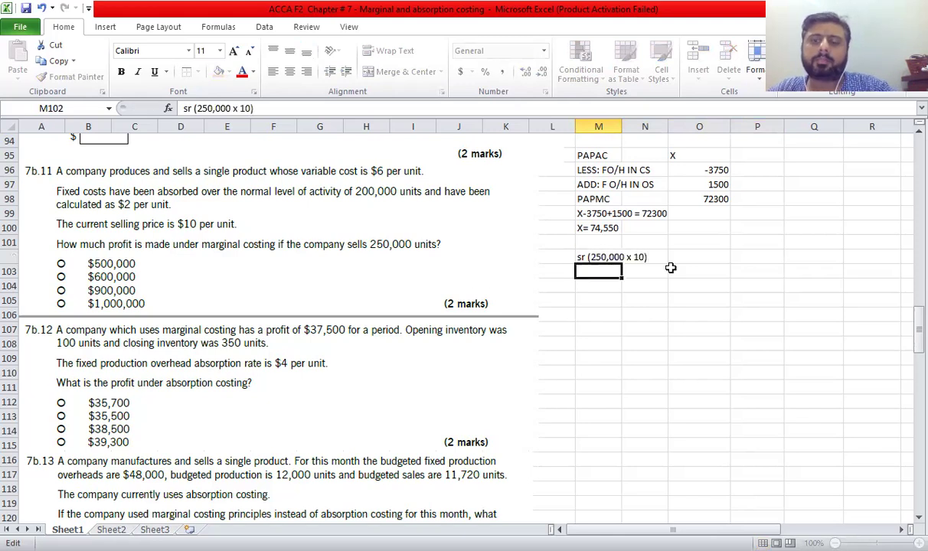
# Enter the variable cost label "less: vc (250,000 x 6)" in cell M103.
pyautogui.write('less: Vc')
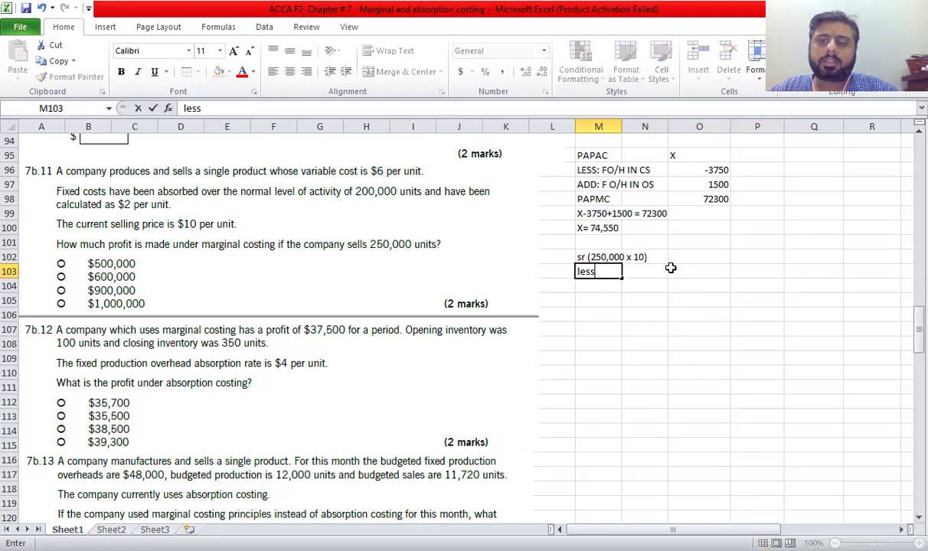
pyautogui.press('BackSpace')
pyautogui.press('BackSpace')
pyautogui.write('vc *')
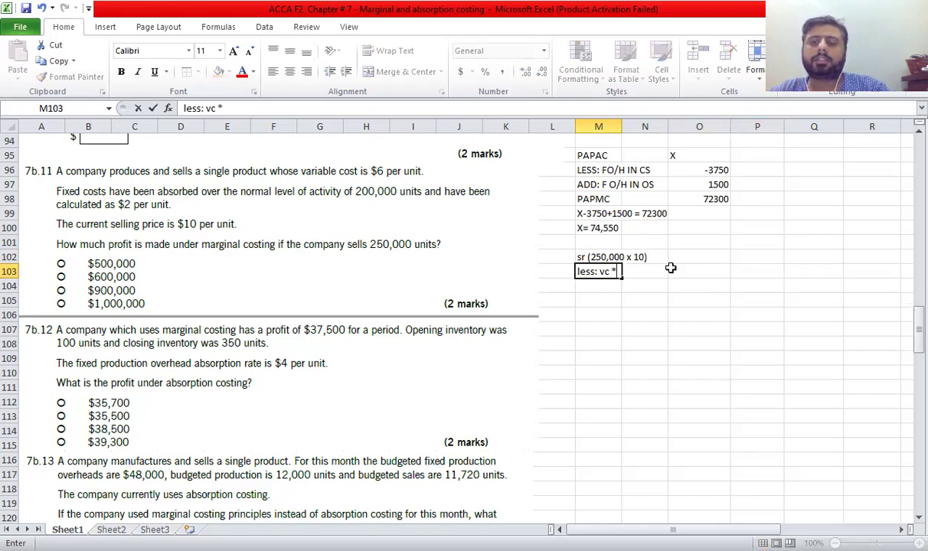
pyautogui.press('BackSpace')
pyautogui.write('(')
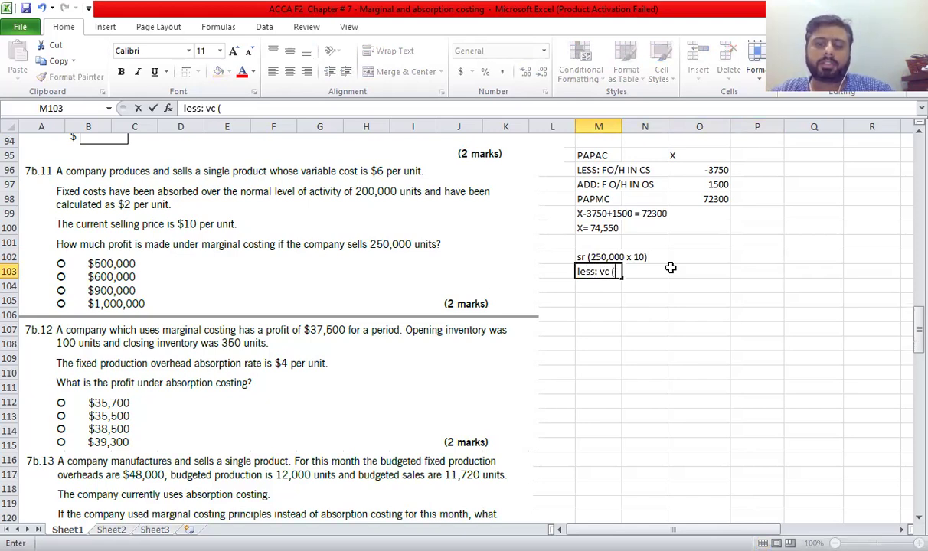
pyautogui.write('250,000 x')
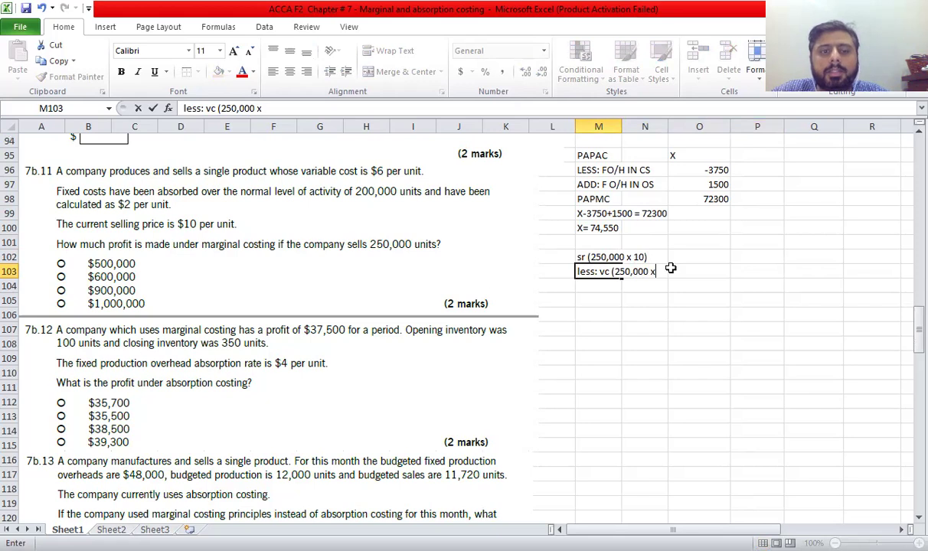
pyautogui.write('6)')
pyautogui.press('Return')
# Calculate sales revenue in P102 with =250000*10 and the variable cost deduction in P103 with -250000*6.
pyautogui.press('Up')
pyautogui.press('Right')
pyautogui.press('Right')
pyautogui.press('Up')
pyautogui.press('Right')
pyautogui.write('=250000*1')
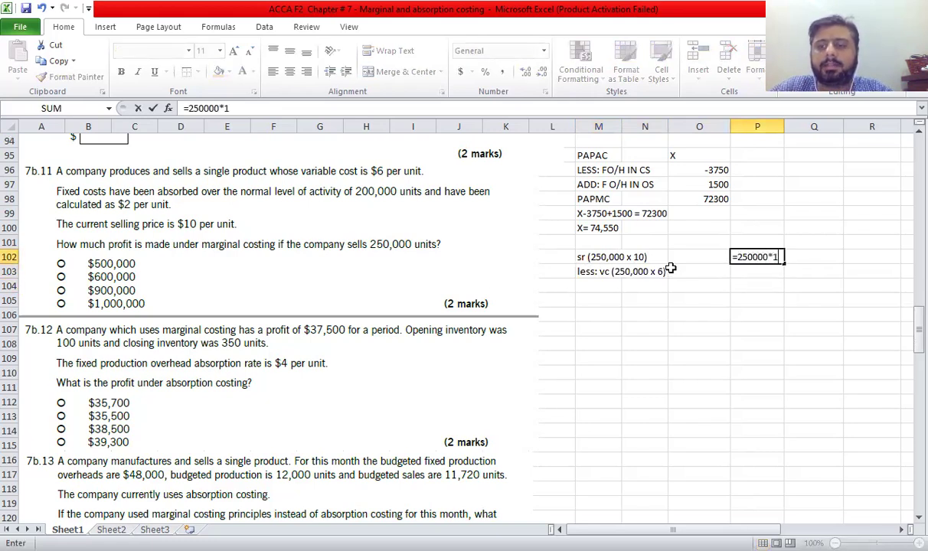
pyautogui.write('0')
pyautogui.press('Return')
pyautogui.write('-2')
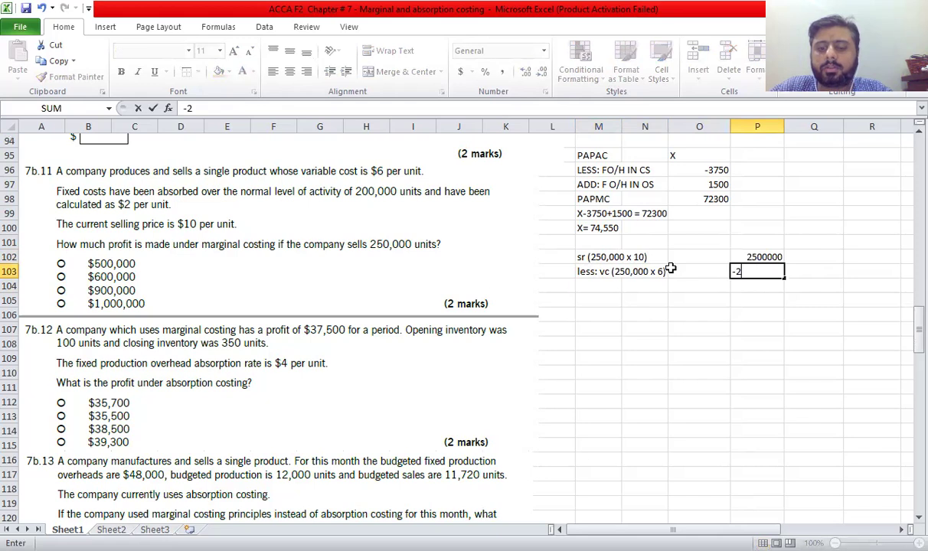
pyautogui.write('50000*6')
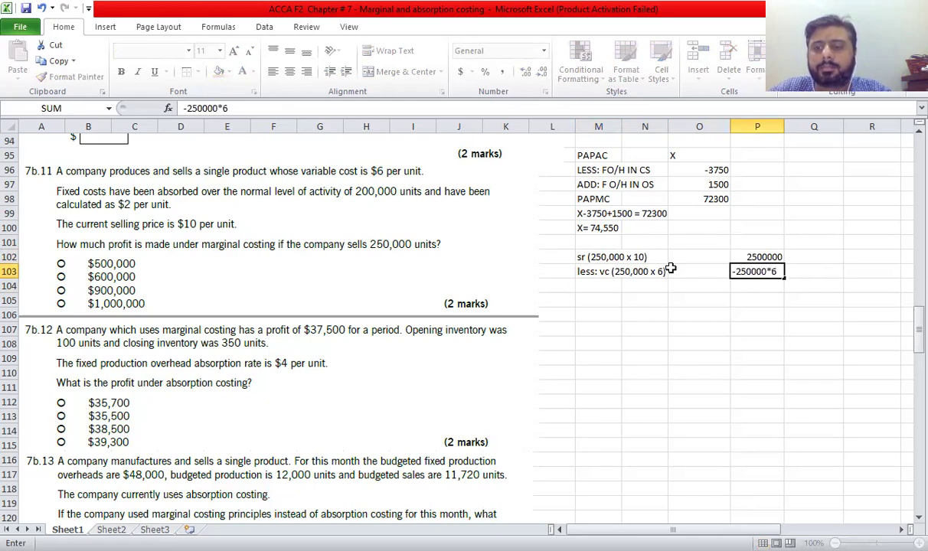
pyautogui.press('Return')
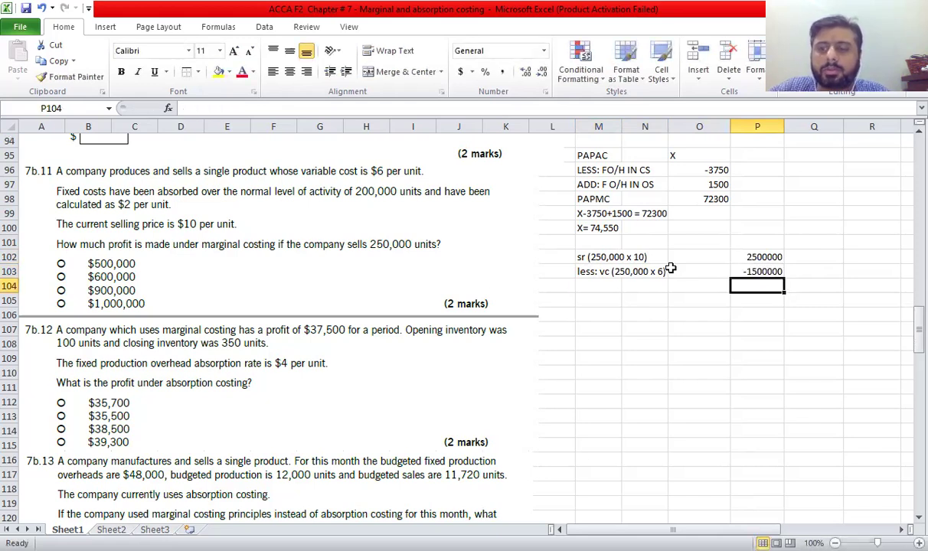
# Total the revenue and variable cost amounts in P104 and label the row "contribution" in M104.
pyautogui.press('Left')
pyautogui.press('Left')
pyautogui.press('Left')
pyautogui.write('cont')
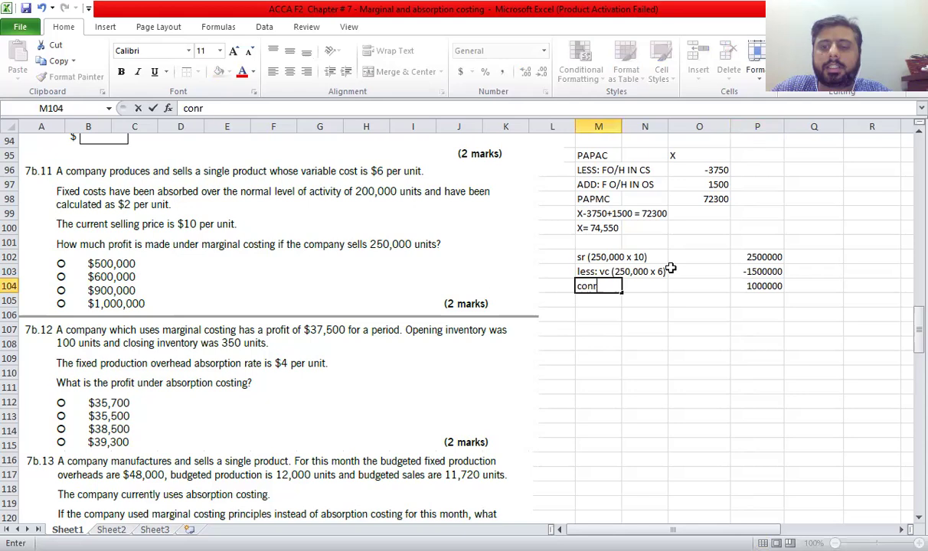
pyautogui.write('ri')
pyautogui.press('BackSpace')
pyautogui.press('BackSpace')
pyautogui.write('rib')
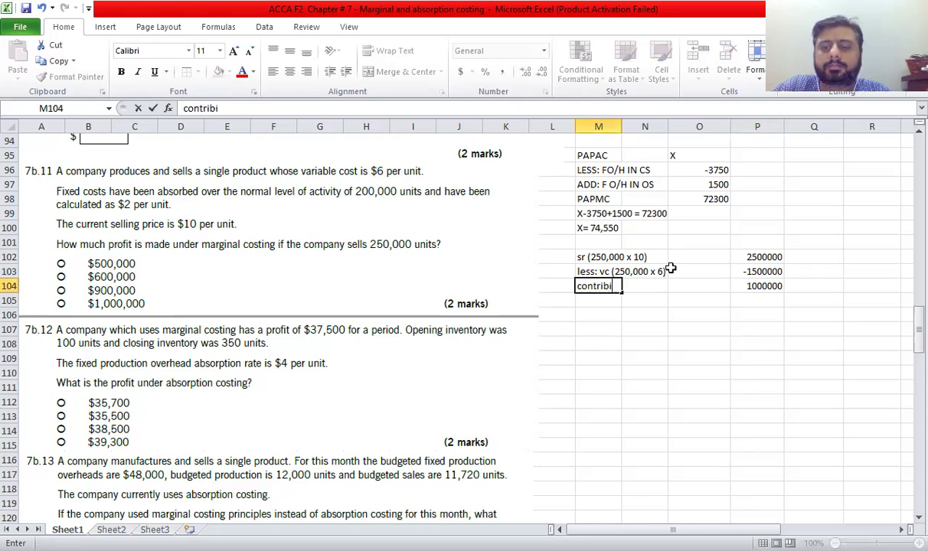
pyautogui.write('ution')
pyautogui.press('Return')
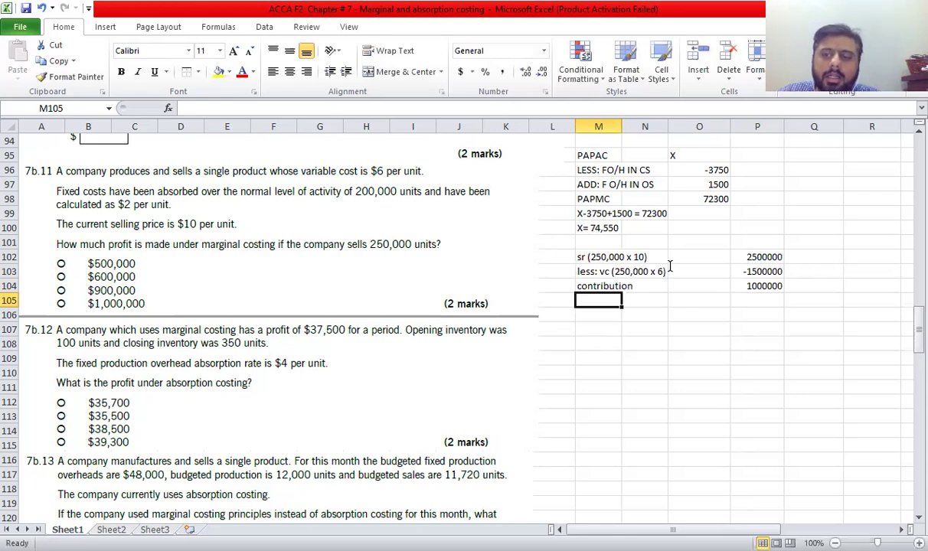
# Format cells P102:P107 as comma-separated numbers with no decimal places.
pyautogui.press('Up')
pyautogui.press('Up')
pyautogui.press('Up')
pyautogui.press('Right')
pyautogui.press('Right')
pyautogui.press('Right')
pyautogui.hotkey('shift', 'Down')
pyautogui.hotkey('shift', 'Down')
pyautogui.hotkey('shift', 'Down')
pyautogui.hotkey('shift', 'Down')
pyautogui.hotkey('shift', 'Down')
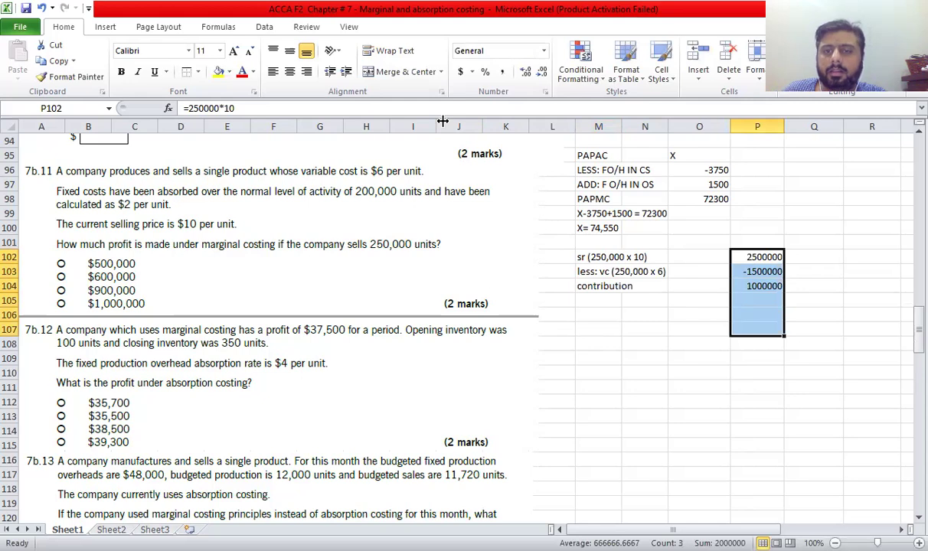
pyautogui.click(502, 71)
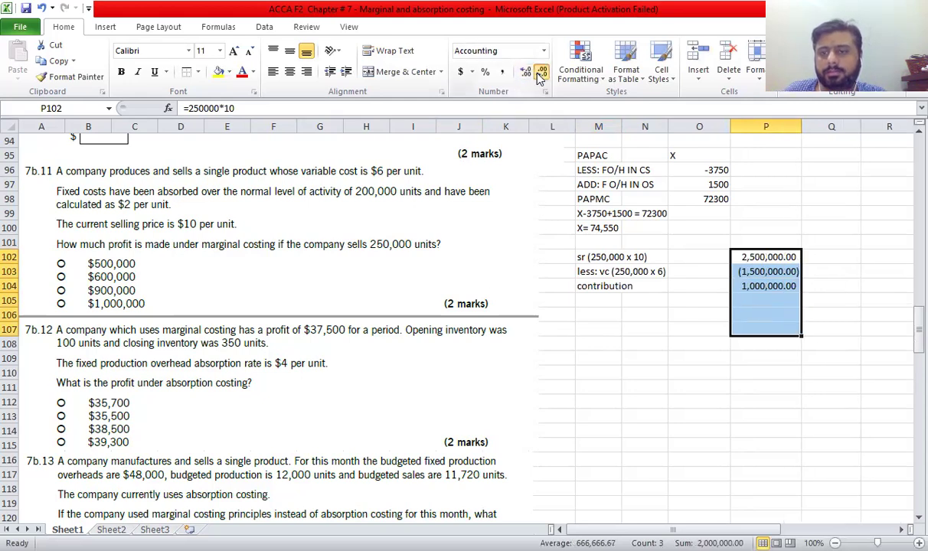
pyautogui.click(541, 72)
pyautogui.click(541, 73)
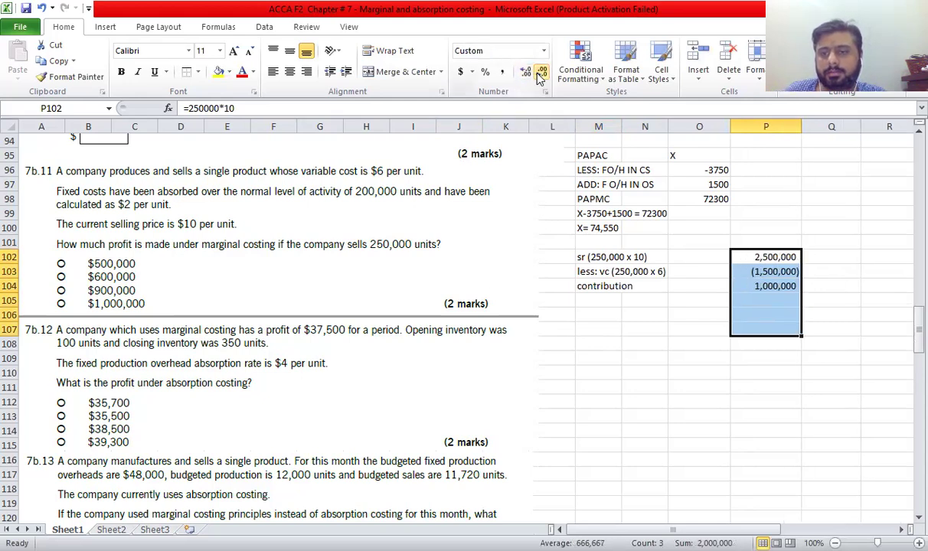
pyautogui.click(740, 328)
# Check the formulas behind the sales revenue, variable cost and contribution amounts in P102:P104.
pyautogui.doubleClick(762, 258)
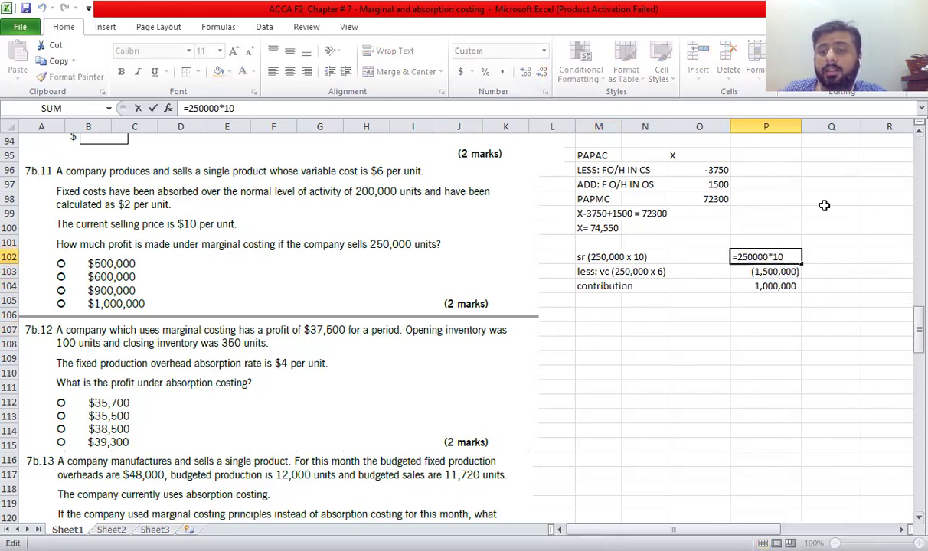
pyautogui.press('Return')
pyautogui.press('F2')
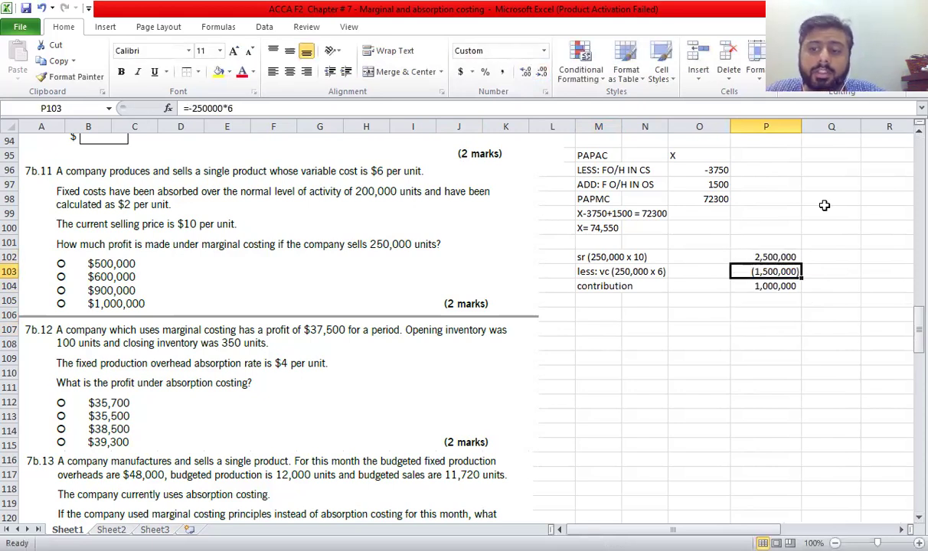
pyautogui.hotkey('ctrl', 'Return')
pyautogui.press('Down')
pyautogui.press('F2')
pyautogui.press('Return')
# Enter the label "Less: fc" in M105, under the contribution row.
pyautogui.press('Left')
pyautogui.press('Left')
pyautogui.press('Left')
pyautogui.write('Less;')
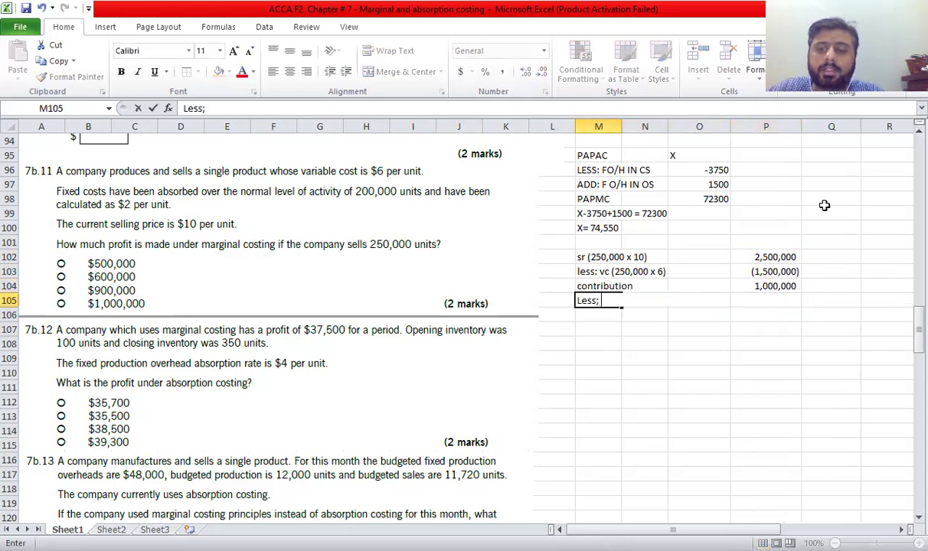
pyautogui.press('BackSpace')
pyautogui.write(': fc')
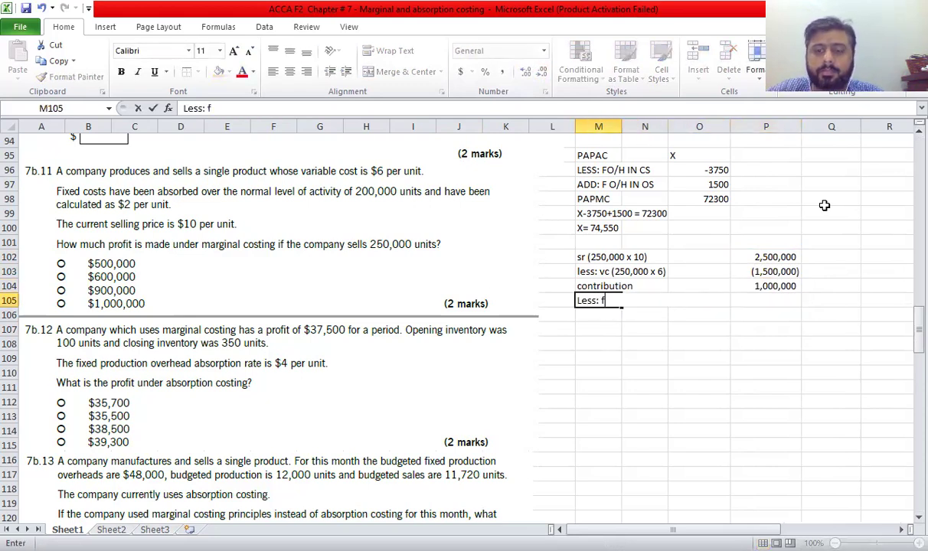
pyautogui.press('Return')
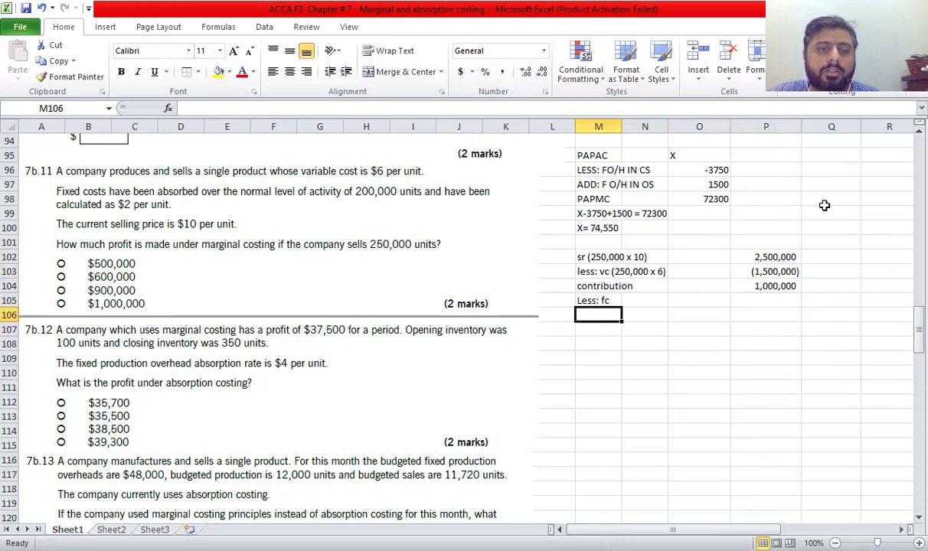
# Calculate the fixed cost in P105 with the formula =200000*2.
pyautogui.press('Up')
pyautogui.press('Right')
pyautogui.press('Right')
pyautogui.press('Right')
pyautogui.write('=')
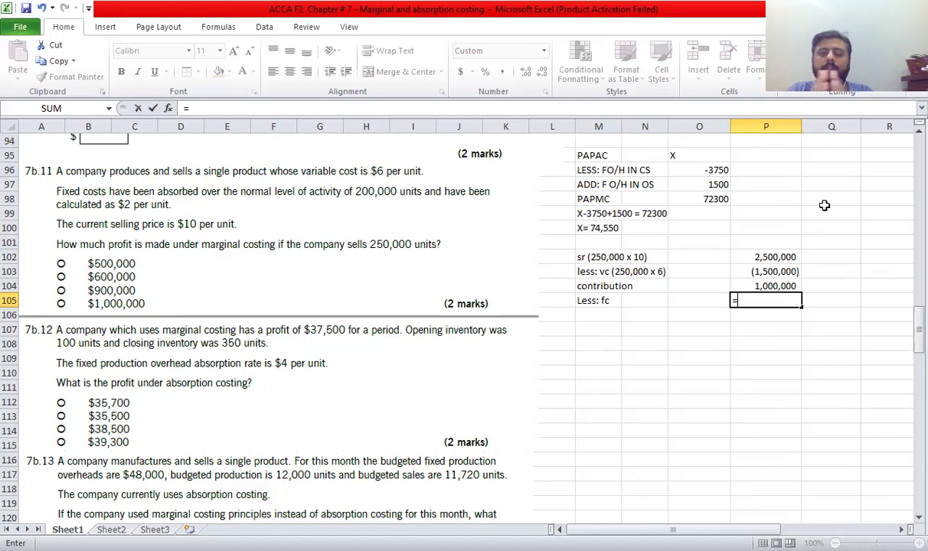
pyautogui.write('200000*2')
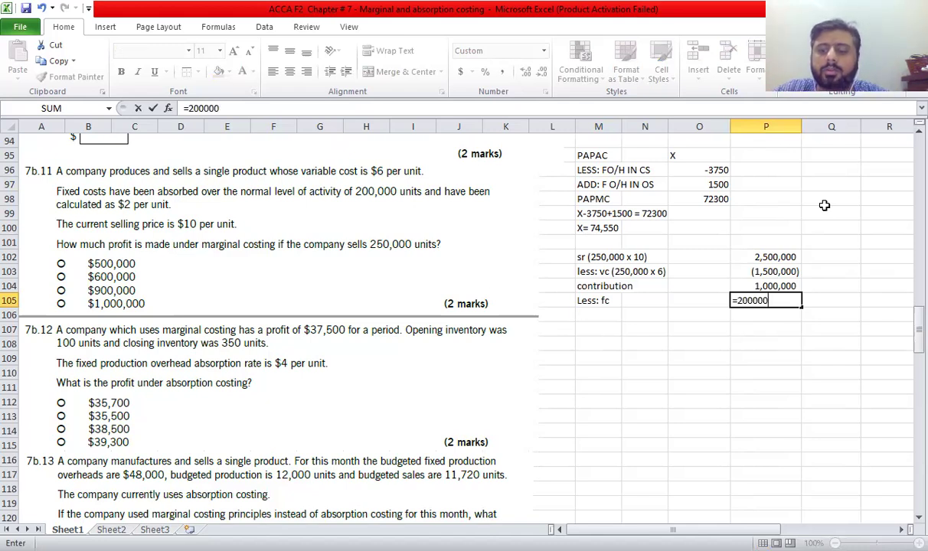
pyautogui.hotkey('ctrl', 'Return')
# Edit the fixed cost formula in P105 to make it negative, as =-200000*2.
pyautogui.press('F2')
pyautogui.press('Left')
pyautogui.press('Left')
pyautogui.press('Left')
pyautogui.press('Left')
pyautogui.press('Left')
pyautogui.press('Left')
pyautogui.press('Left')
pyautogui.press('Left')
pyautogui.write('-')
pyautogui.press('Return')
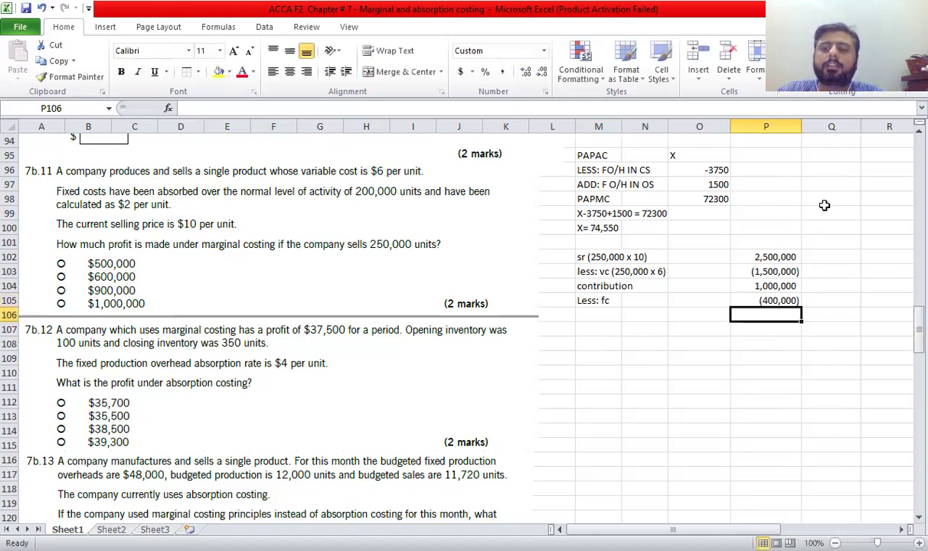
# Sum the contribution and fixed cost in P106 and label the row "Profit" in M106.
pyautogui.write('=SUM(')
pyautogui.press('Up')
pyautogui.hotkey('shift', 'Up')
pyautogui.hotkey('shift', 'Tab')
pyautogui.press('Left')
pyautogui.press('Left')
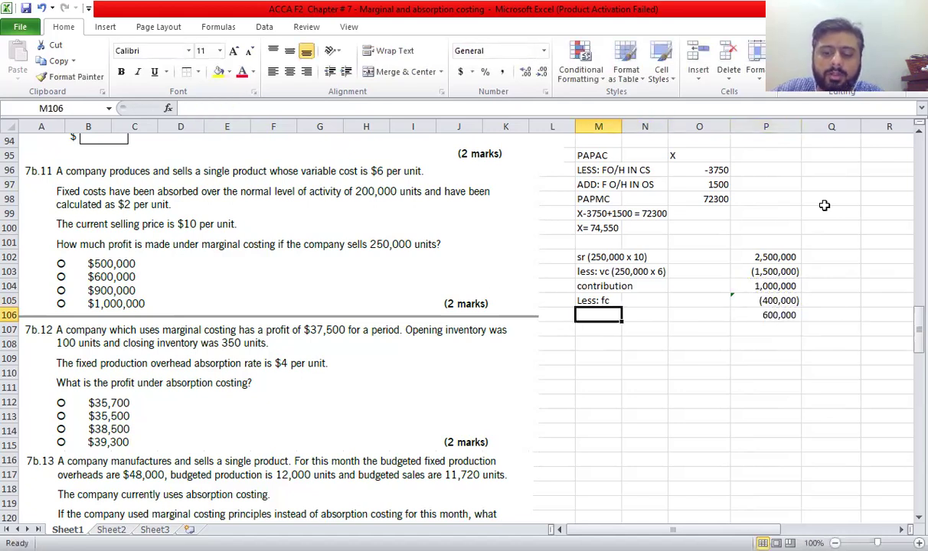
pyautogui.write('Profit')
pyautogui.press('Return')
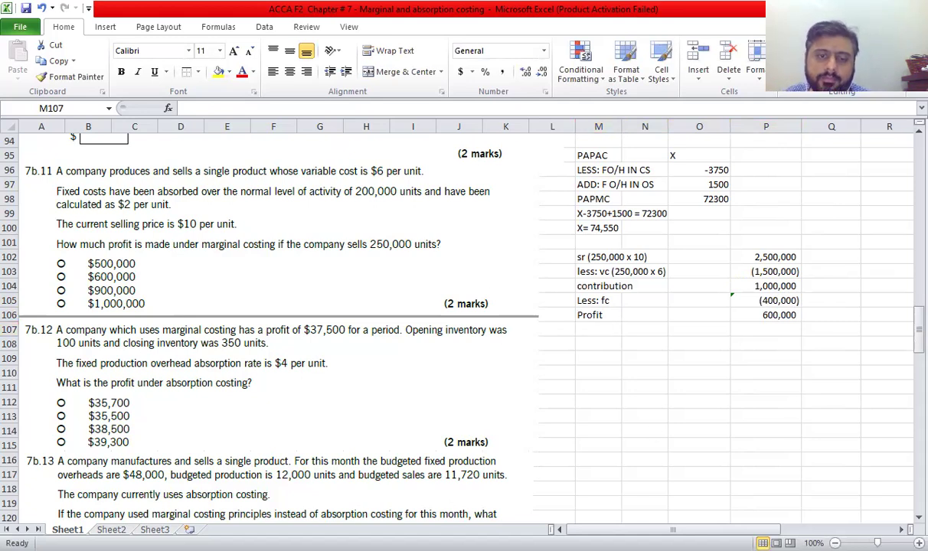
# For question 7b.12, write "PAPC - 350x4 + 100x4 = 37,500" in M110 and "PAPAC = 38,500" in M111.
pyautogui.scroll(-4, 172, 404)
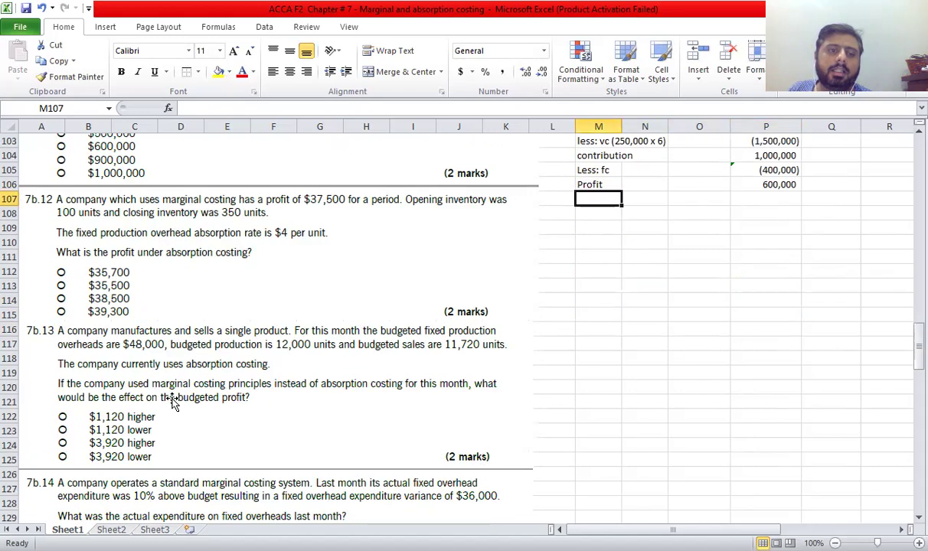
pyautogui.press('Right')
pyautogui.press('Down')
pyautogui.press('Down')
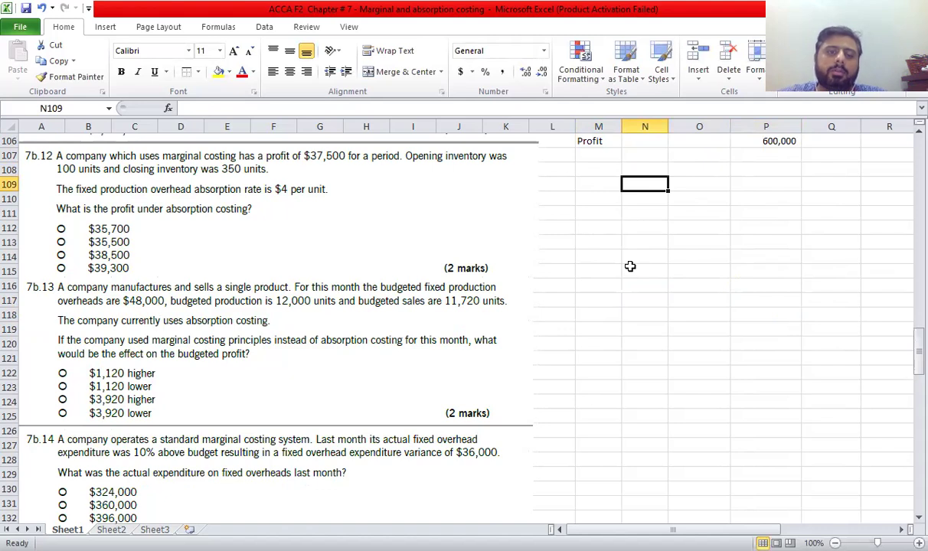
pyautogui.press('Left')
pyautogui.press('Down')
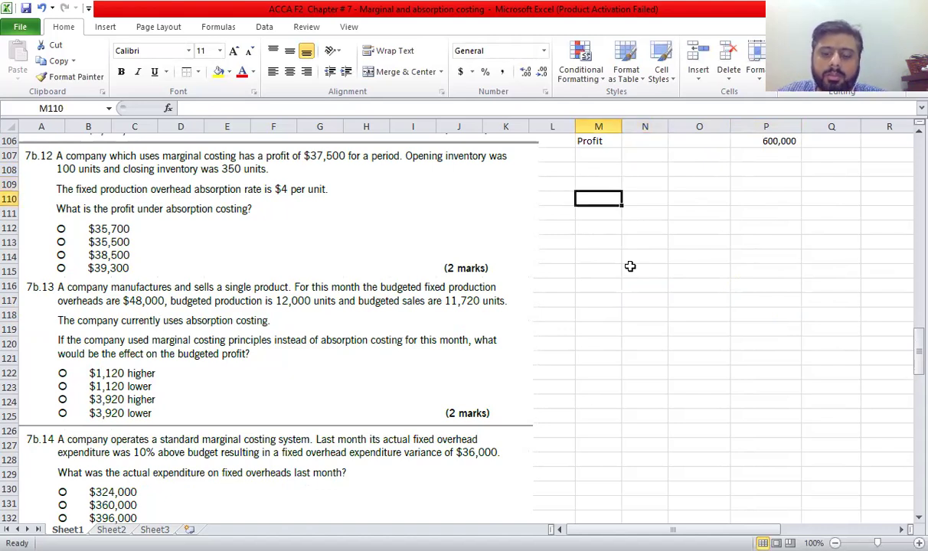
pyautogui.write('PAPC -')
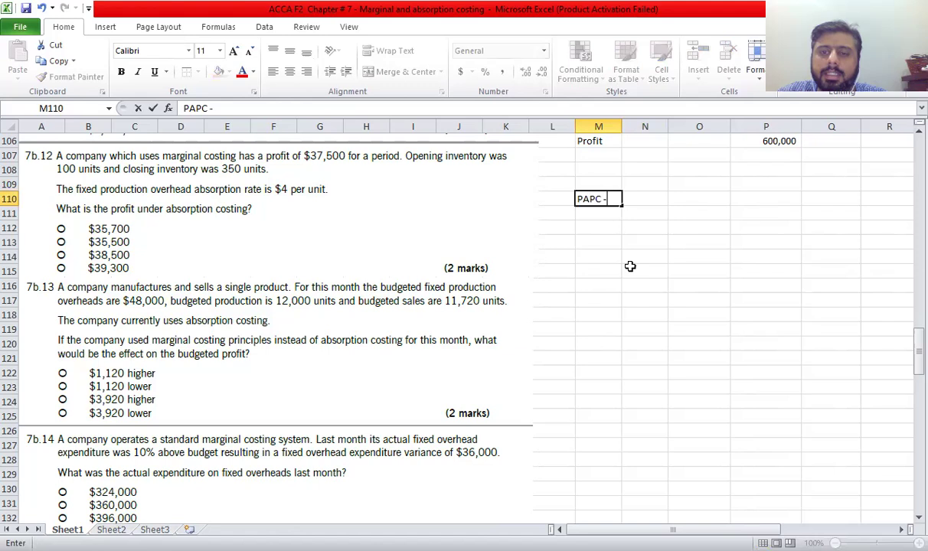
pyautogui.write(' 3')
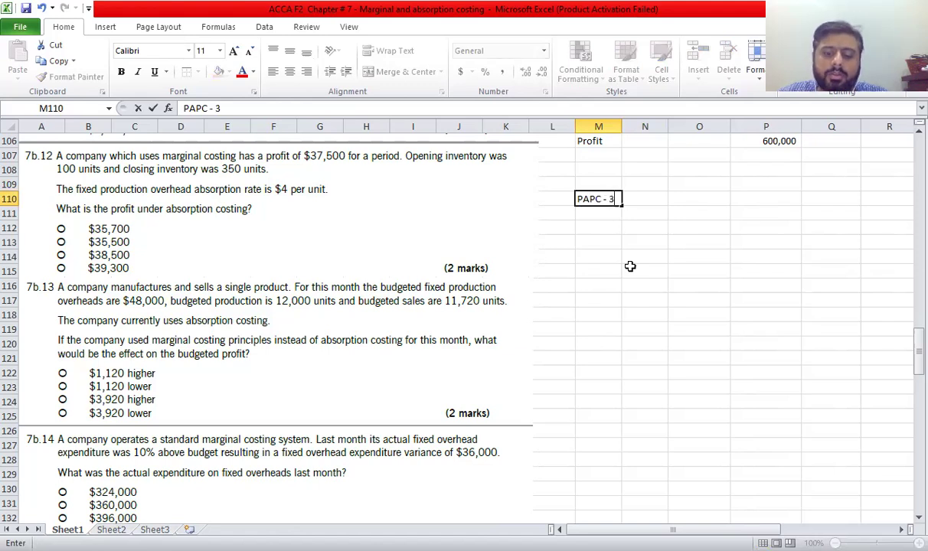
pyautogui.write('50')
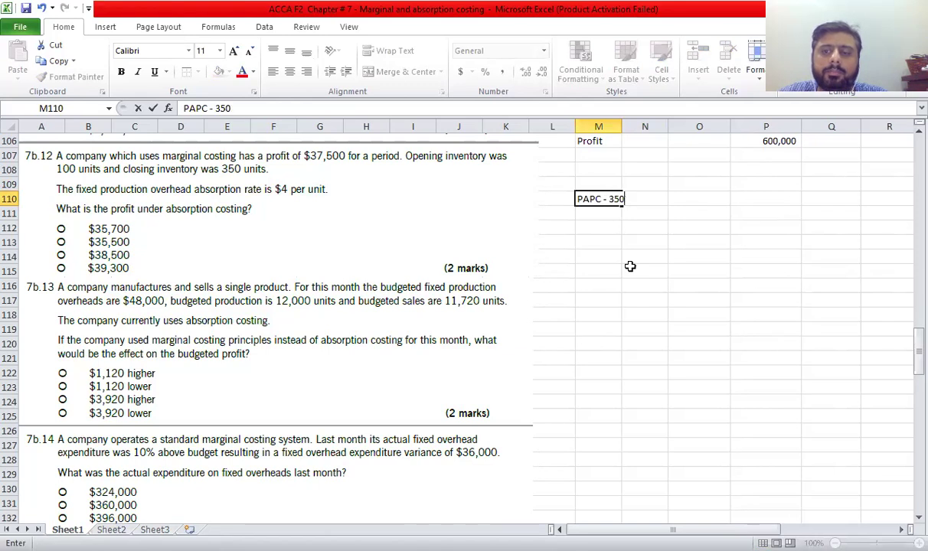
pyautogui.write('x4 + 100')
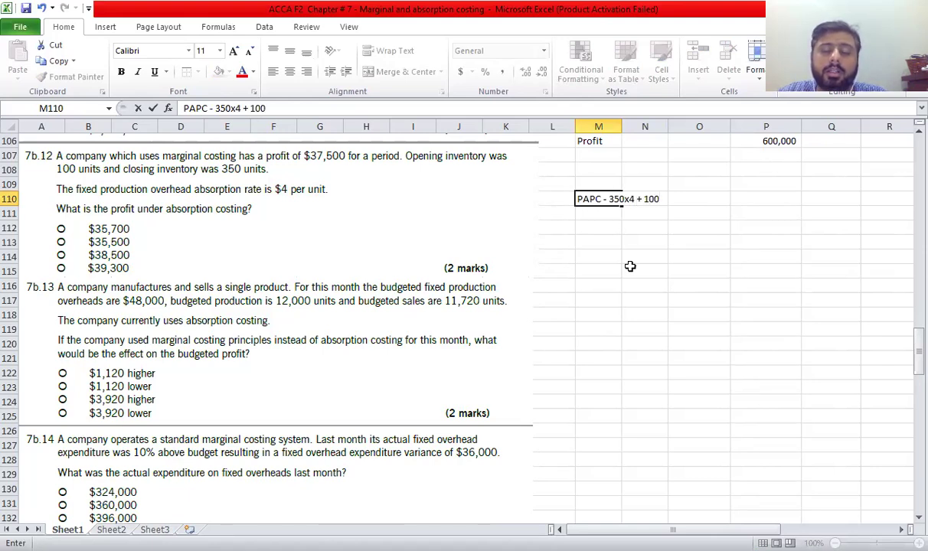
pyautogui.write('x4 = ')
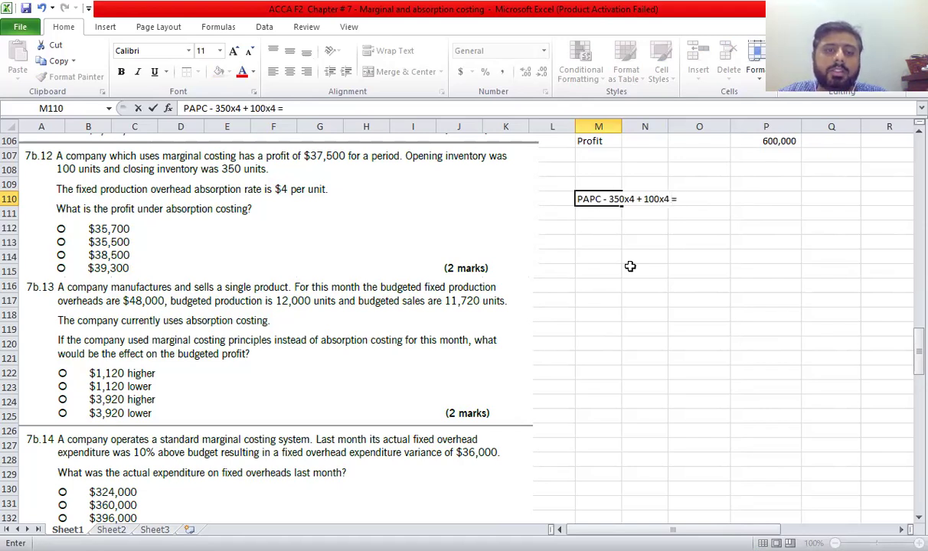
pyautogui.write('37,500')
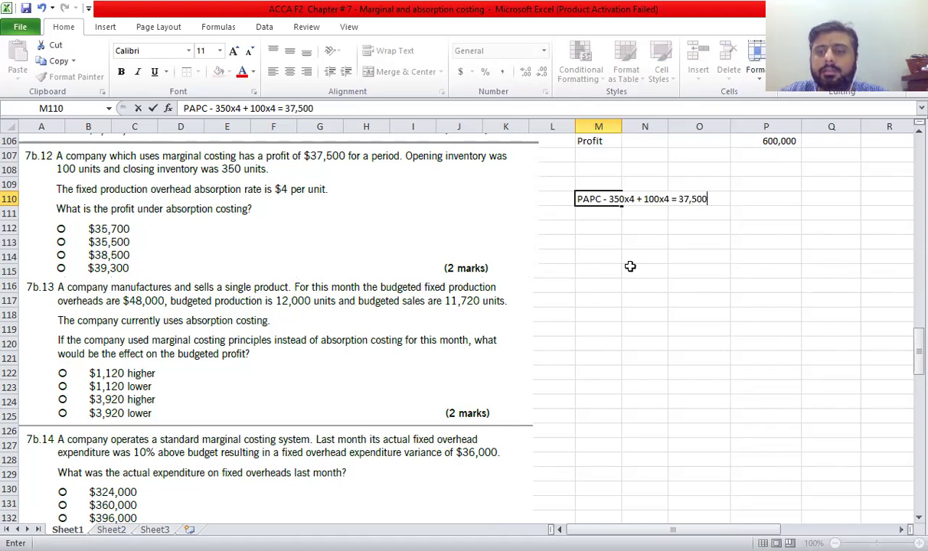
pyautogui.press('Return')
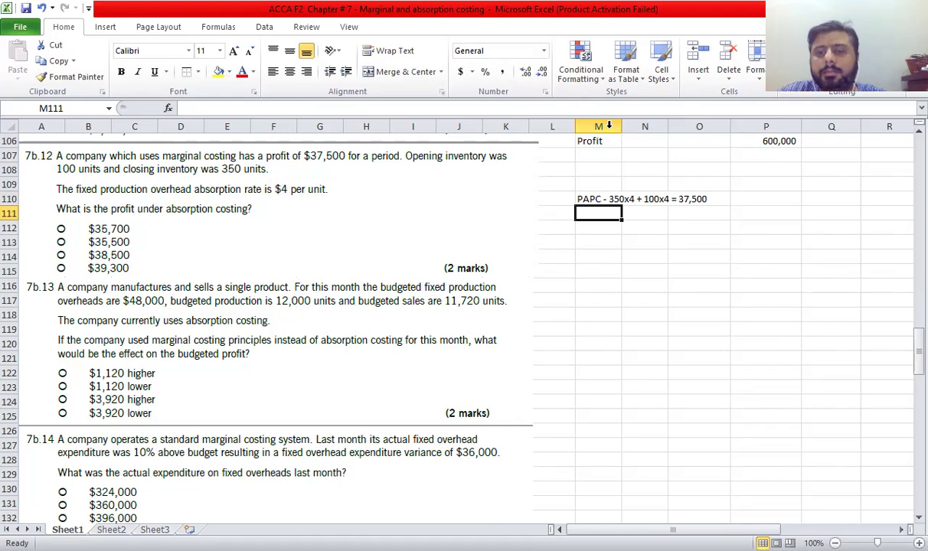
pyautogui.write('PAPAC = 38,500')
pyautogui.press('Return')
# Correct "PAPC" to "PAPAC" at the start of the equation in M110.
pyautogui.press('Up')
pyautogui.press('Up')
pyautogui.press('F2')
pyautogui.press('Left')
pyautogui.press('Left')
pyautogui.press('Left')
pyautogui.press('Left')
pyautogui.press('Left')
pyautogui.press('Left')
pyautogui.press('Left')
pyautogui.press('Left')
pyautogui.press('Left')
pyautogui.press('Left')
pyautogui.press('Left')
pyautogui.press('Left')
pyautogui.press('Left')
pyautogui.press('Left')
pyautogui.press('Left')
pyautogui.press('Left')
pyautogui.press('Left')
pyautogui.press('Left')
pyautogui.press('Left')
pyautogui.press('Left')
pyautogui.write('A')
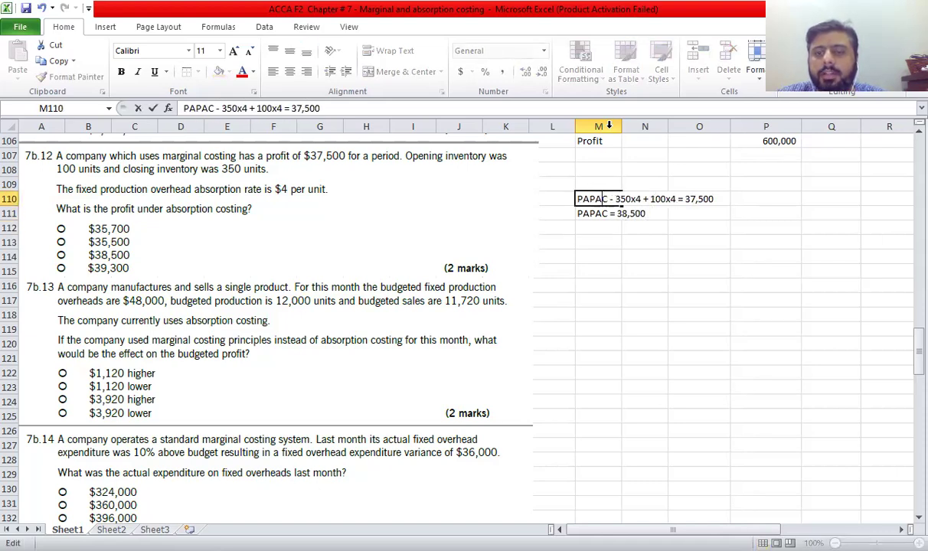
pyautogui.press('Return')
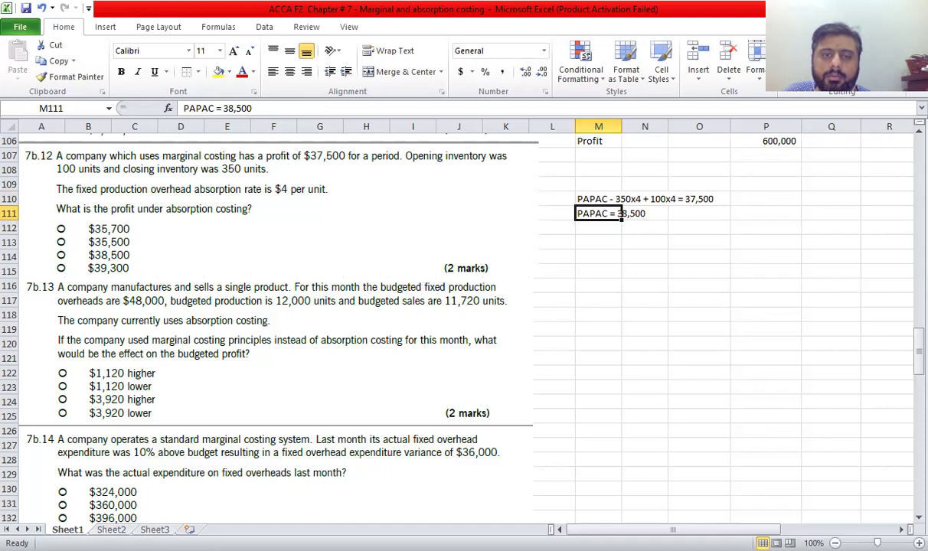
# For question 7b.13, enter the label "FIXED OVERHEADS" in M117 and 48000 in P117.
pyautogui.scroll(-3, 276, 414)
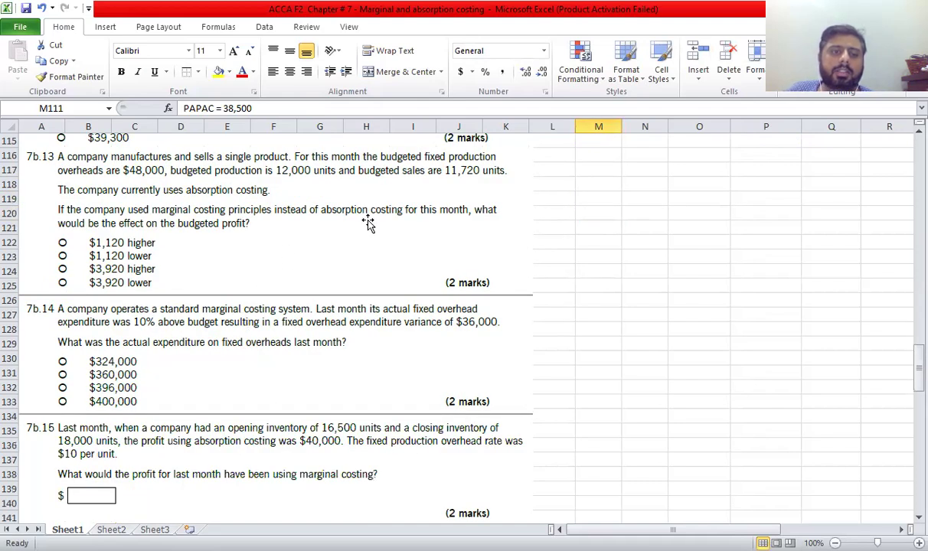
pyautogui.click(543, 181)
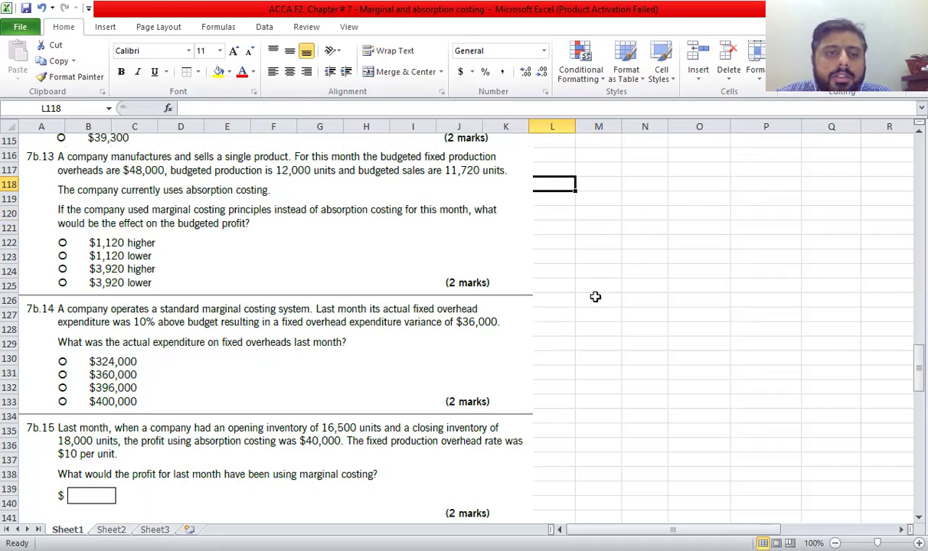
pyautogui.press('Right')
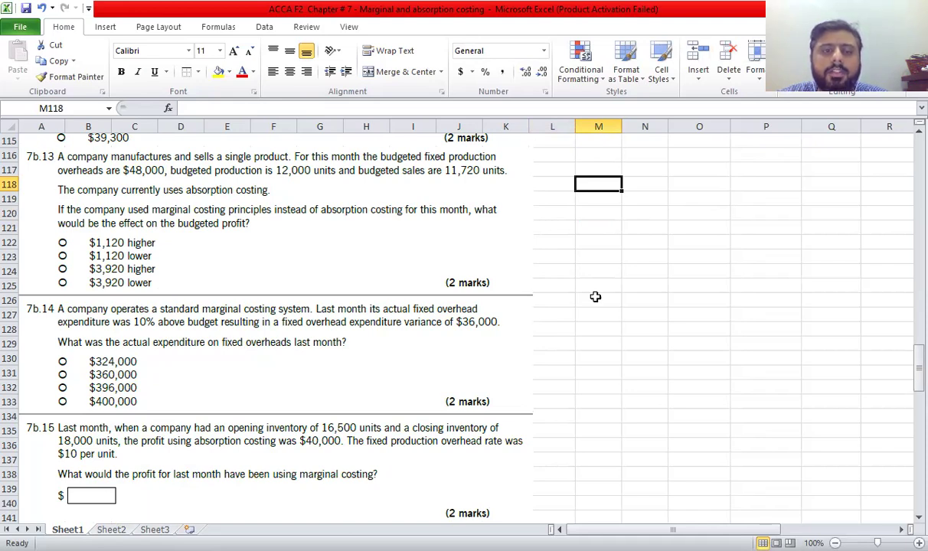
pyautogui.press('Up')
pyautogui.write('FIXED OVERHEA')
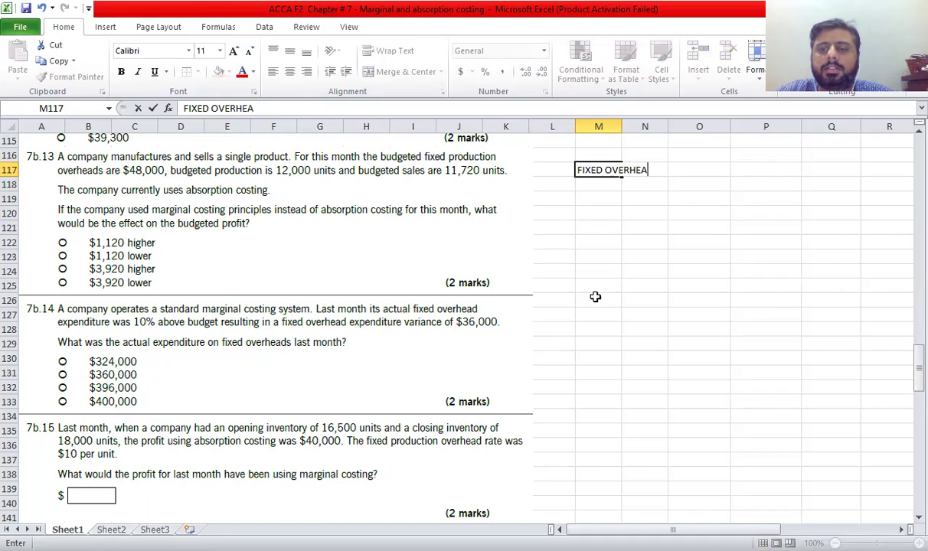
pyautogui.write('DS')
pyautogui.press('Return')
pyautogui.press('Right')
pyautogui.press('Right')
pyautogui.press('Right')
pyautogui.press('Up')
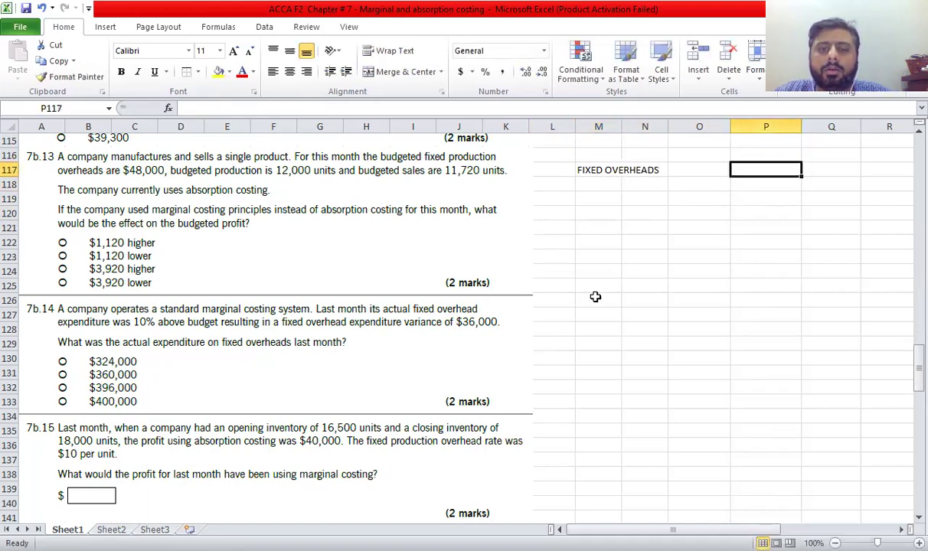
pyautogui.write('48000')
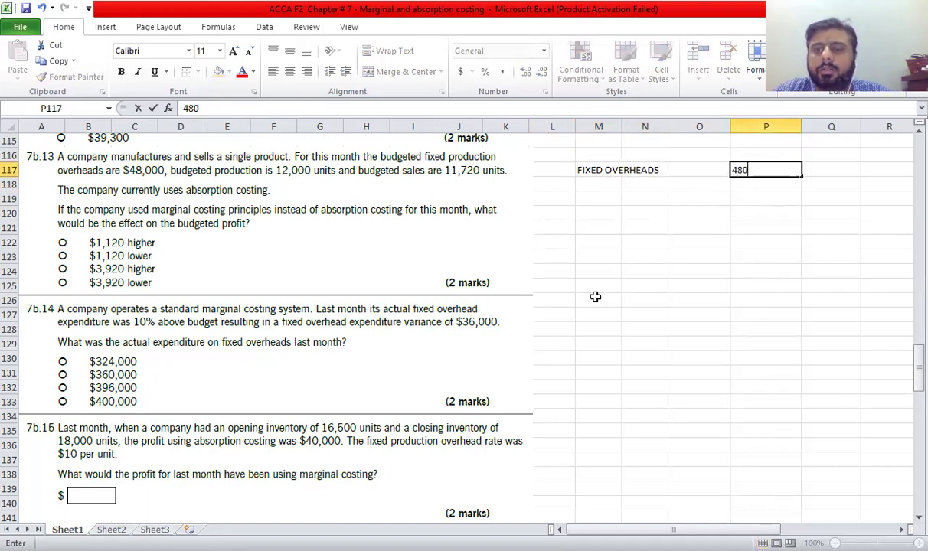
pyautogui.press('Return')
# Enter the label "budgeted production" in M118 and 12000 in P118.
pyautogui.press('Left')
pyautogui.press('Left')
pyautogui.press('Left')
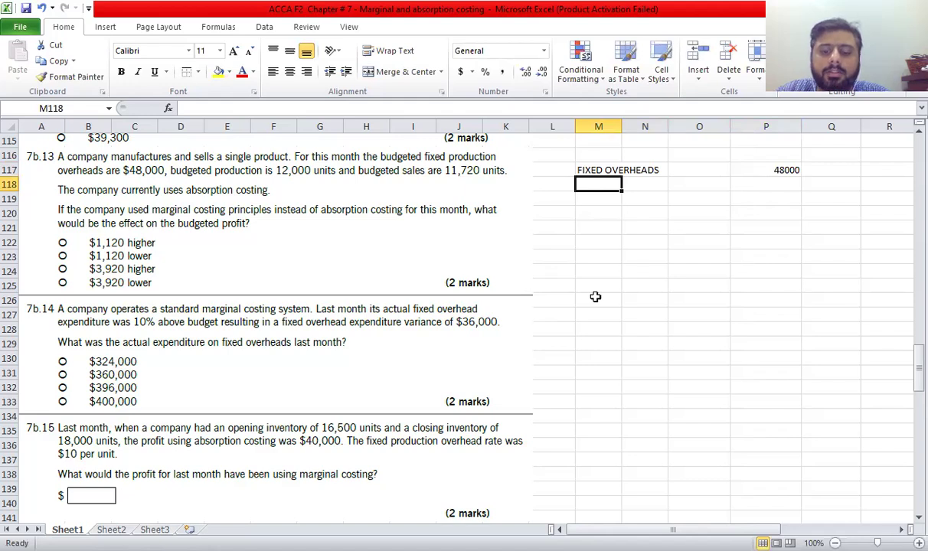
pyautogui.write('budgeted production')
pyautogui.press('Right')
pyautogui.press('Right')
pyautogui.press('Right')
pyautogui.write('12000')
pyautogui.press('Return')
# Enter the label "budgeted sales" in M119 and 11720 in P119.
pyautogui.press('Left')
pyautogui.press('Left')
pyautogui.press('Left')
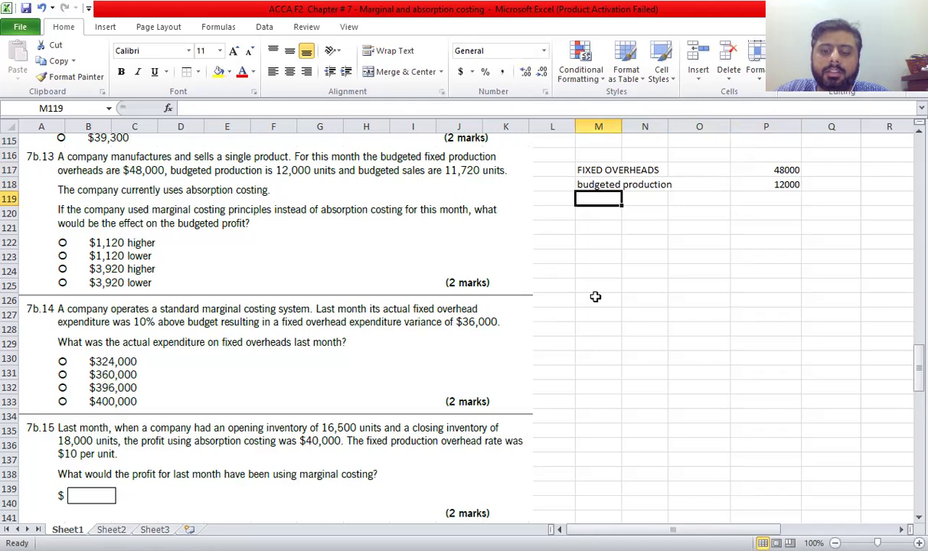
pyautogui.write('budgeted sale')
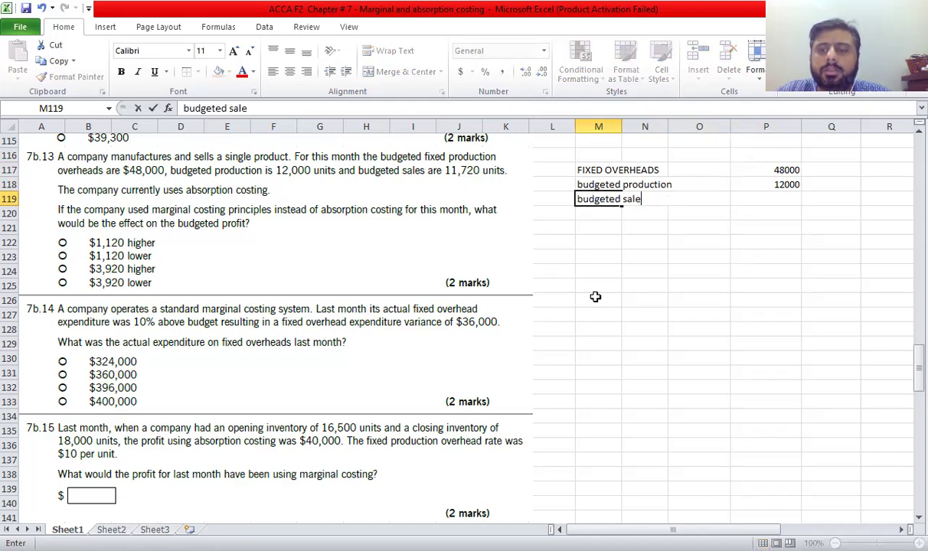
pyautogui.write('s')
pyautogui.press('Right')
pyautogui.press('Right')
pyautogui.press('Right')
pyautogui.write('11720')
pyautogui.press('Return')
# Calculate budgeted production minus budgeted sales in Q119 with =P118-P119 and check the formula's references.
pyautogui.press('Up')
pyautogui.press('Right')
pyautogui.write('=')
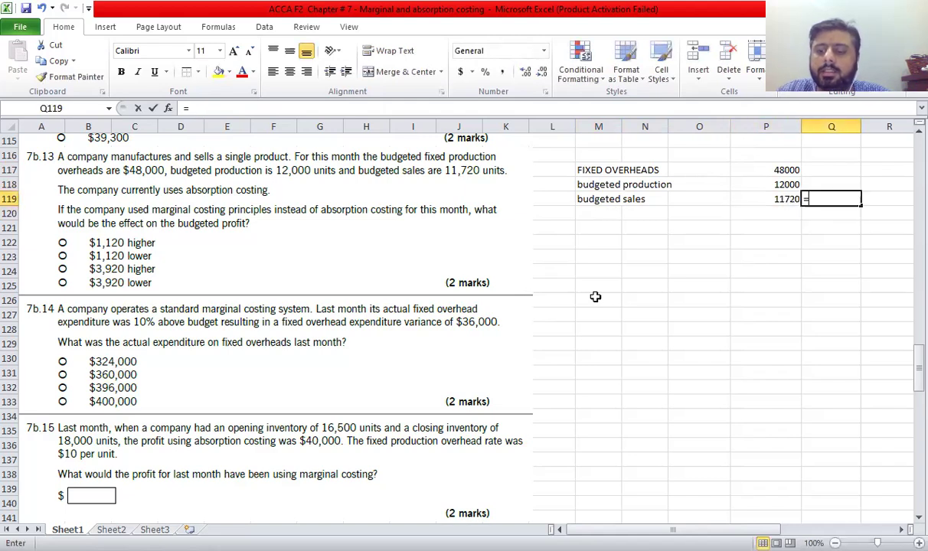
pyautogui.press('Left')
pyautogui.press('Up')
pyautogui.write('-')
pyautogui.press('Left')
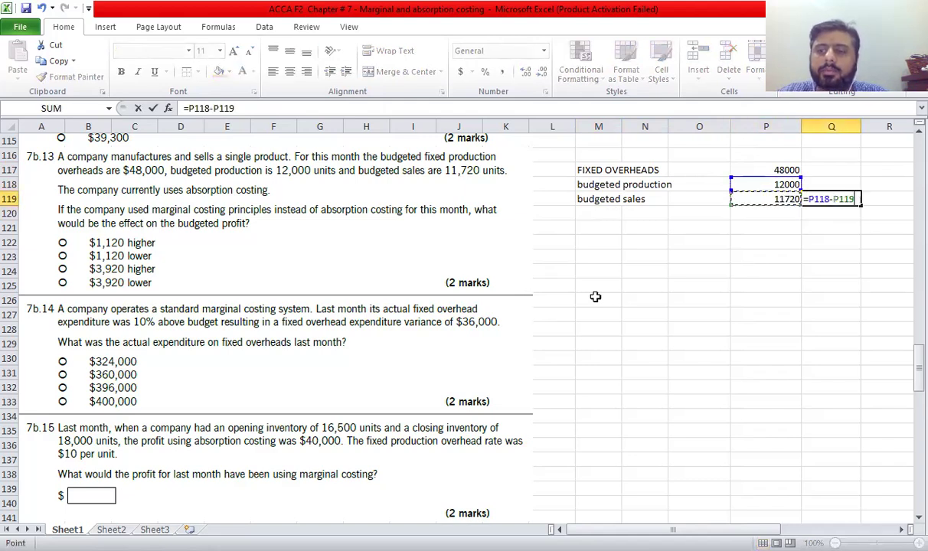
pyautogui.press('Return')
pyautogui.press('Up')
pyautogui.press('F2')
pyautogui.press('Escape')
pyautogui.press('F2')
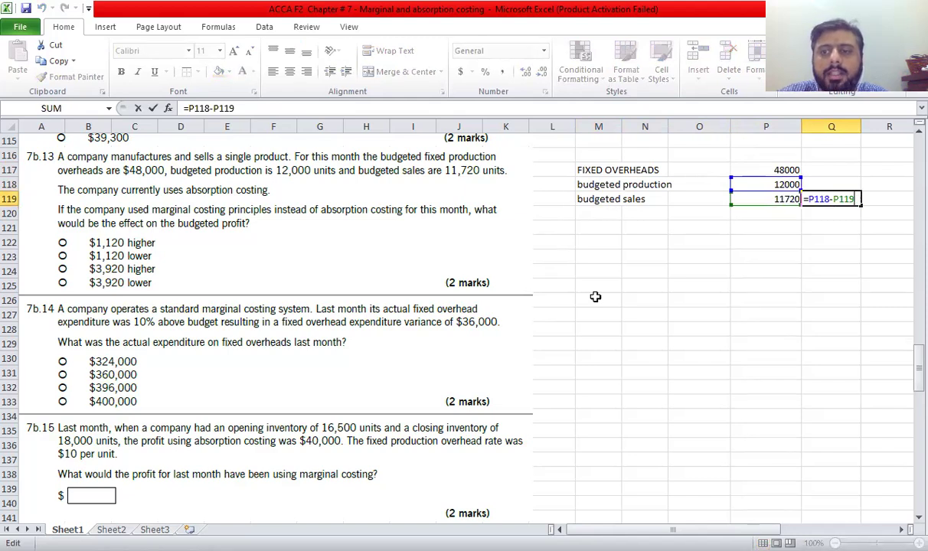
pyautogui.press('Escape')
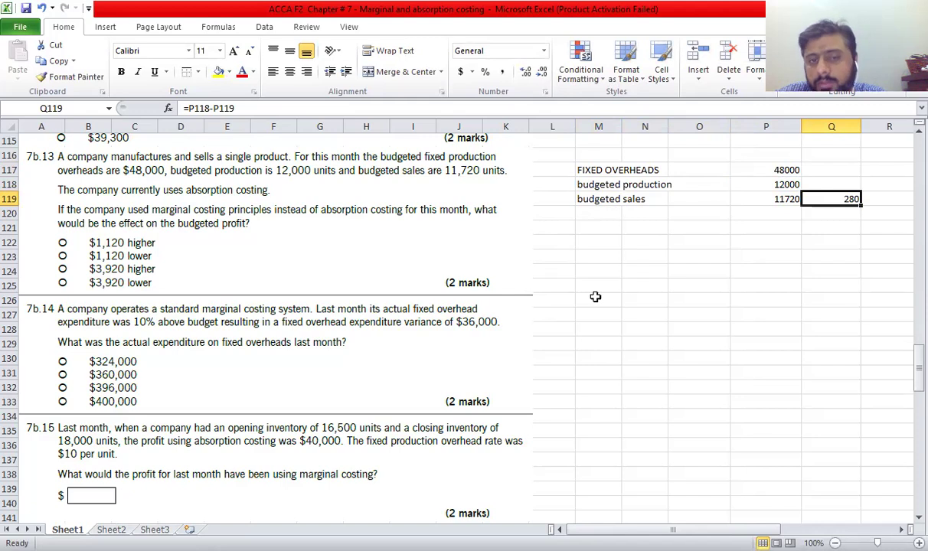
# Enter the label "PAPAC" in M121 and X as its value in P121.
pyautogui.press('Left')
pyautogui.press('Up')
pyautogui.press('Left')
pyautogui.press('Left')
pyautogui.press('Left')
pyautogui.press('Left')
pyautogui.press('Down')
pyautogui.press('Down')
pyautogui.press('Down')
pyautogui.press('Right')
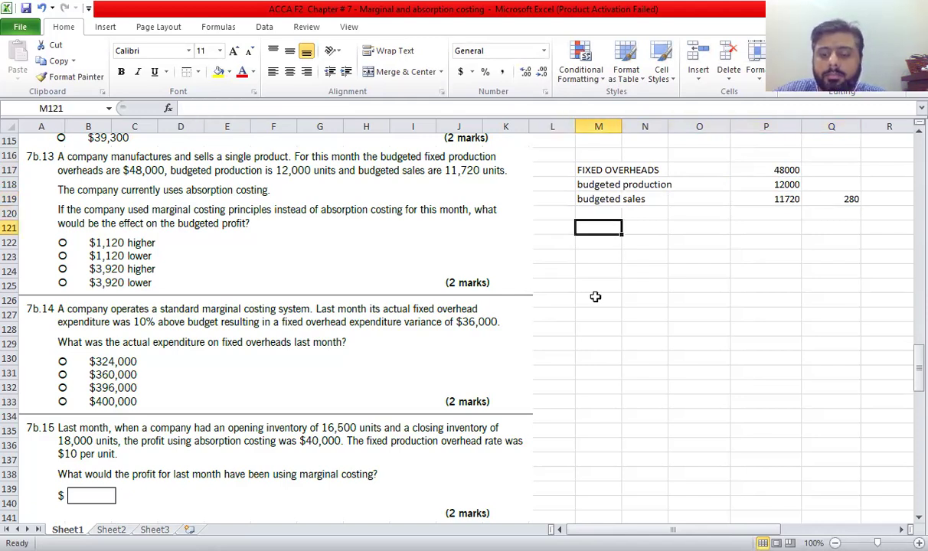
pyautogui.write('PAPAC')
pyautogui.press('Return')
pyautogui.press('Right')
pyautogui.press('Right')
pyautogui.press('Right')
pyautogui.press('Up')
pyautogui.write('X')
pyautogui.press('Return')
# Enter the label "leSS: FIXED O/H IN CS" in M122, below the PAPAC label.
pyautogui.press('Left')
pyautogui.press('Left')
pyautogui.press('Left')
pyautogui.write('leSS: FO')
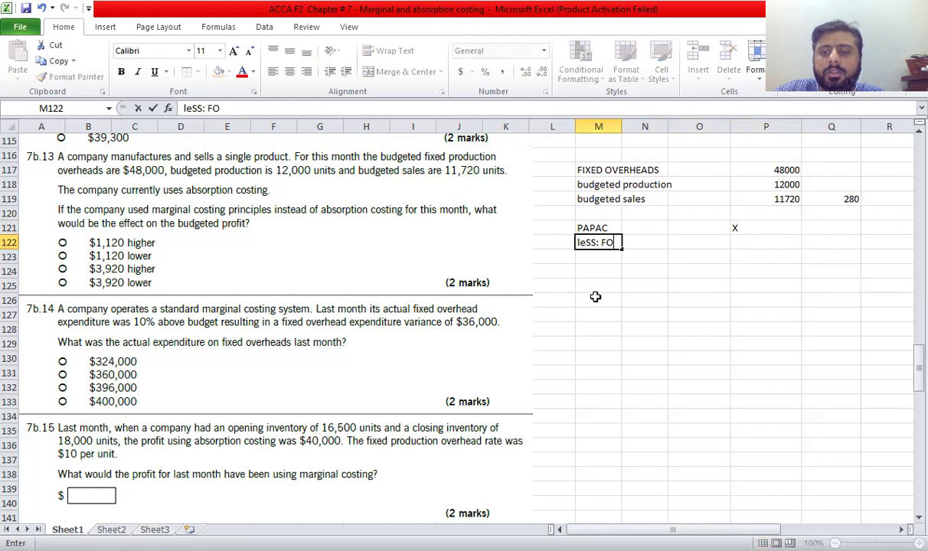
pyautogui.press('BackSpace')
pyautogui.write('IX')
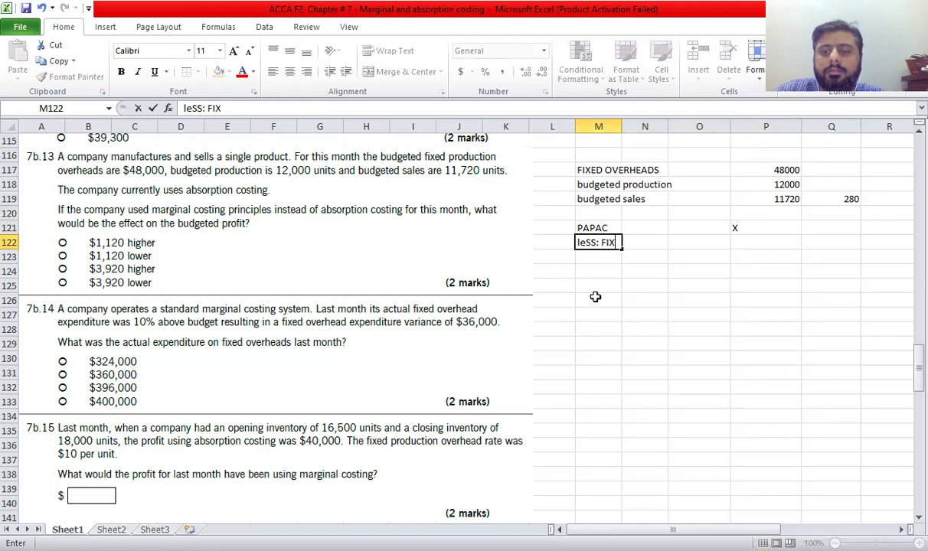
pyautogui.write('ED O/H IN CS')
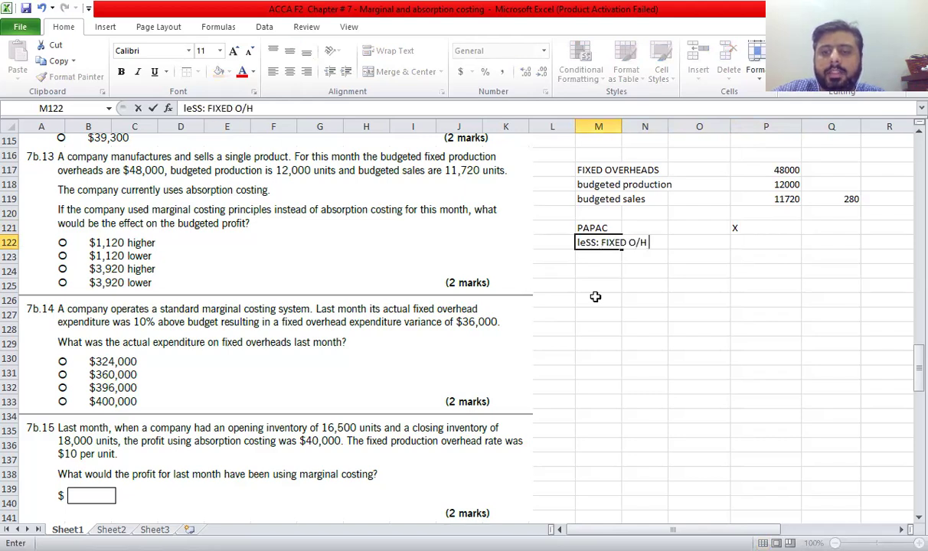
pyautogui.press('Right')
pyautogui.press('Right')
pyautogui.press('Right')
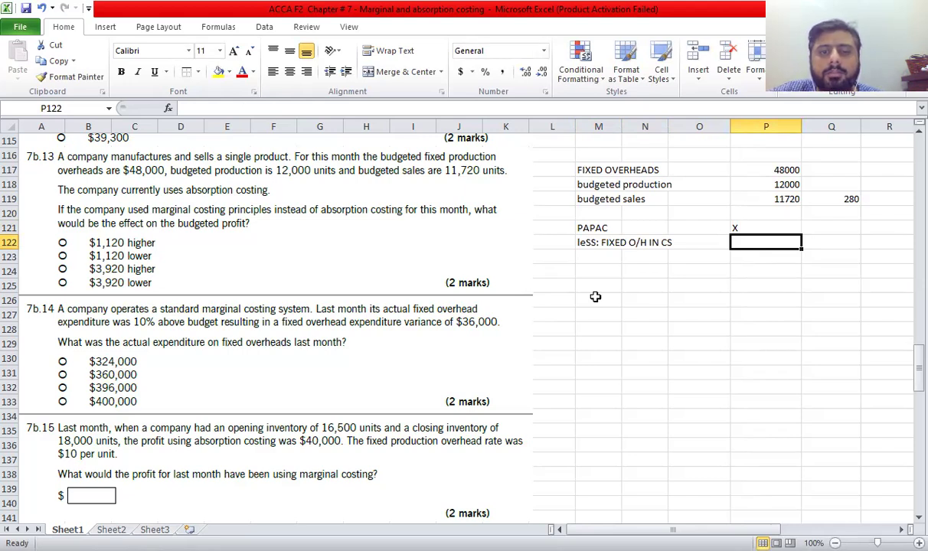
# Calculate the fixed overhead rate per unit in Q117 with =P117/P118.
pyautogui.press('Up')
pyautogui.press('Up')
pyautogui.press('Up')
pyautogui.press('Up')
pyautogui.press('Up')
pyautogui.press('Down')
pyautogui.press('Up')
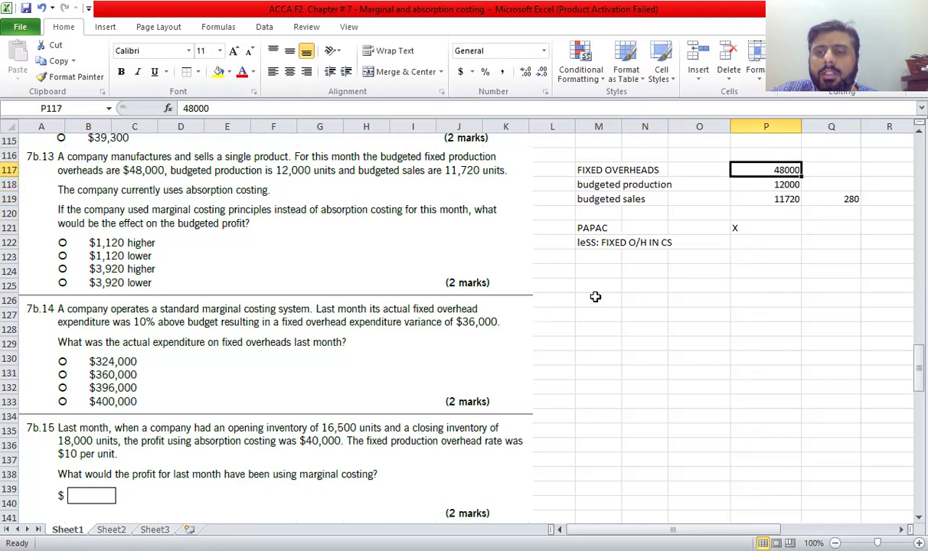
pyautogui.press('Down')
pyautogui.press('Right')
pyautogui.press('Up')
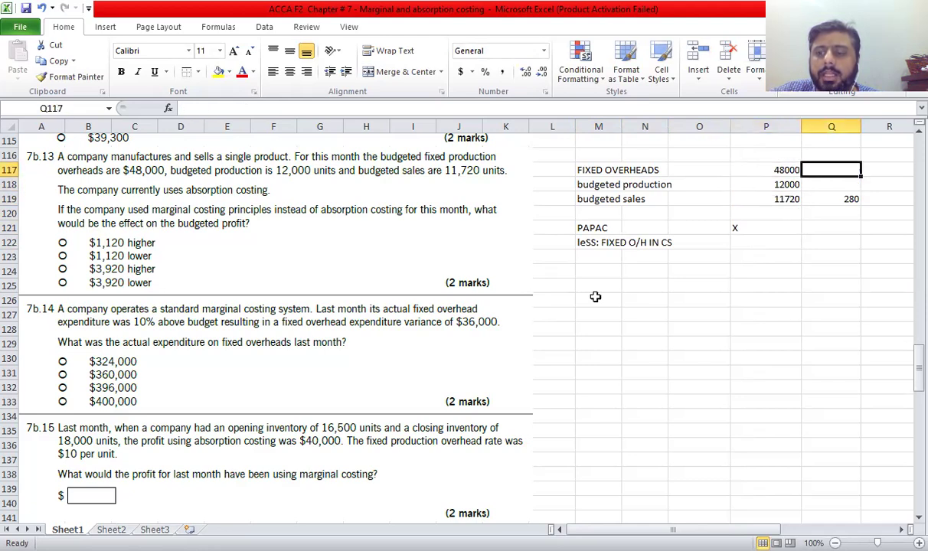
pyautogui.write('=')
pyautogui.press('Left')
pyautogui.write('/')
pyautogui.press('Left')
pyautogui.press('Down')
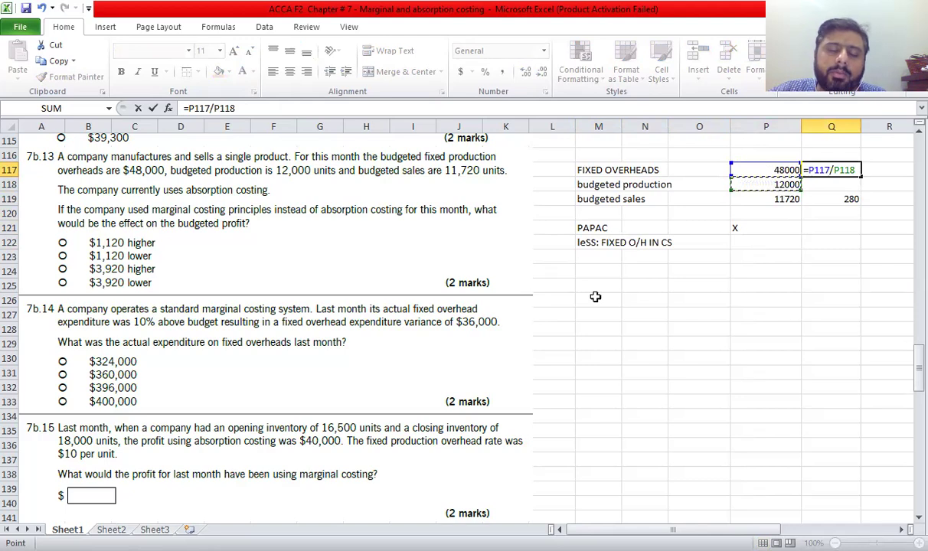
pyautogui.press('Return')
pyautogui.press('Up')
# Calculate the fixed overhead deduction in P122 with =-280*Q117.
pyautogui.press('Left')
pyautogui.press('Down')
pyautogui.press('Down')
pyautogui.press('Down')
pyautogui.press('Down')
pyautogui.press('Down')
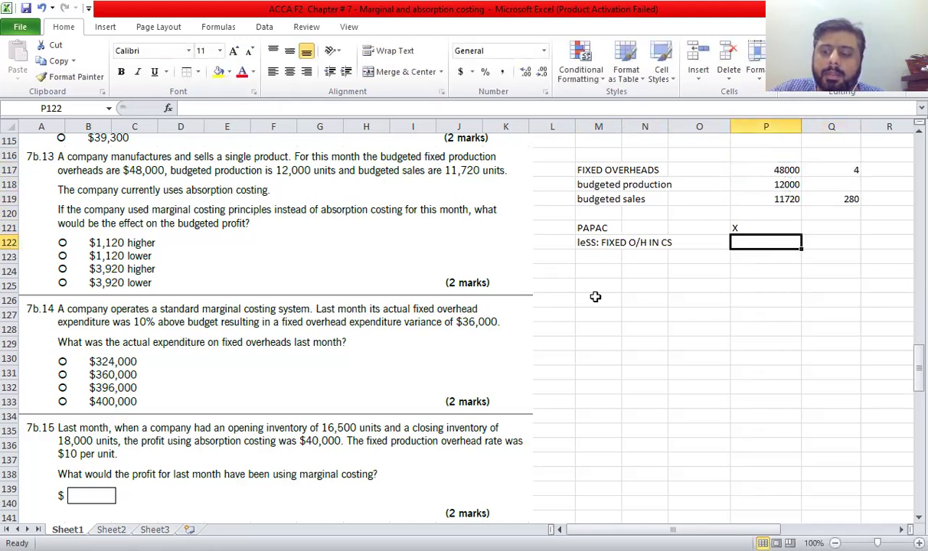
pyautogui.write('=-280*')
pyautogui.press('Up')
pyautogui.press('Right')
pyautogui.press('Right')
pyautogui.press('Up')
pyautogui.press('Up')
pyautogui.press('Up')
pyautogui.press('Up')
pyautogui.press('Left')
pyautogui.press('Return')
# Enter the label "papmc" in M123 and the expression x-1120 in P123.
pyautogui.press('Left')
pyautogui.press('Left')
pyautogui.press('Left')
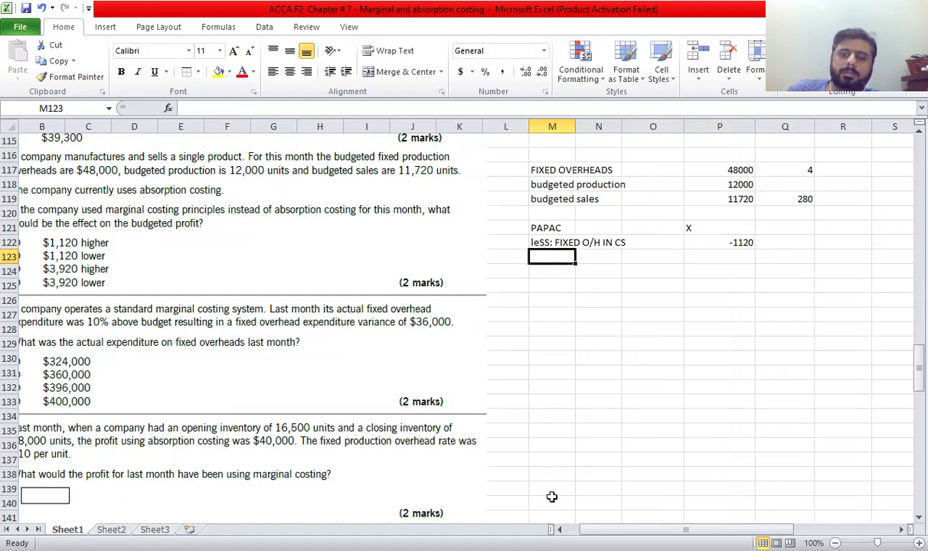
pyautogui.moveTo(594, 529); pyautogui.dragTo(578, 529)
pyautogui.click(643, 314)
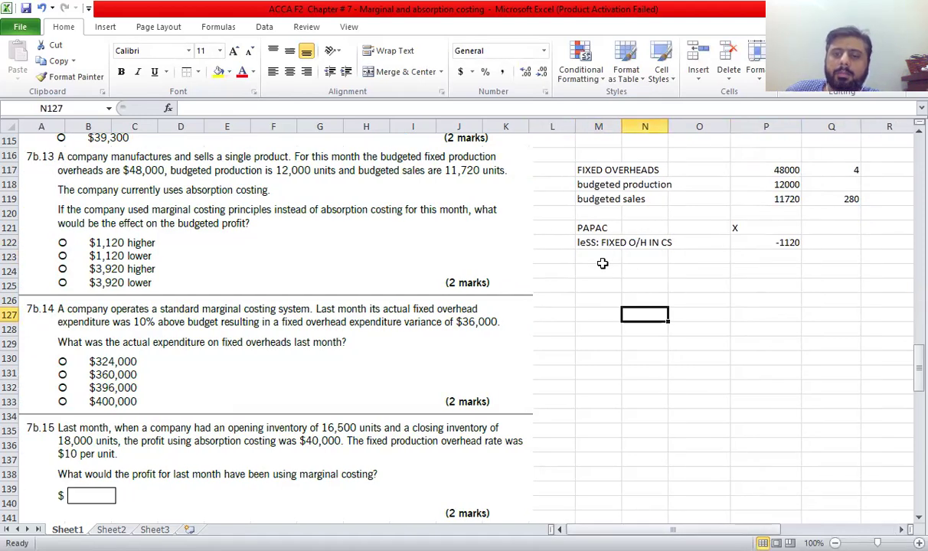
pyautogui.click(601, 259)
pyautogui.write('pap')
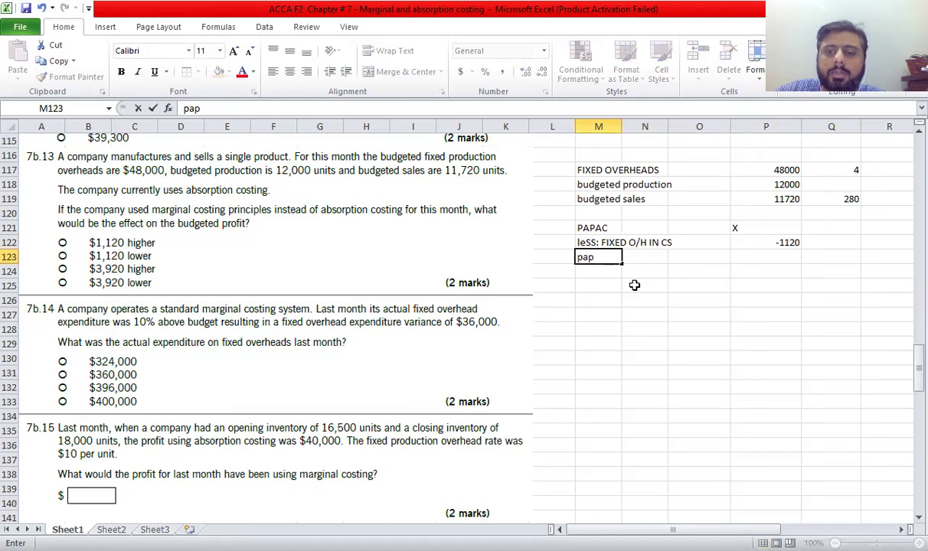
pyautogui.write('mc')
pyautogui.press('Right')
pyautogui.press('Right')
pyautogui.press('Right')
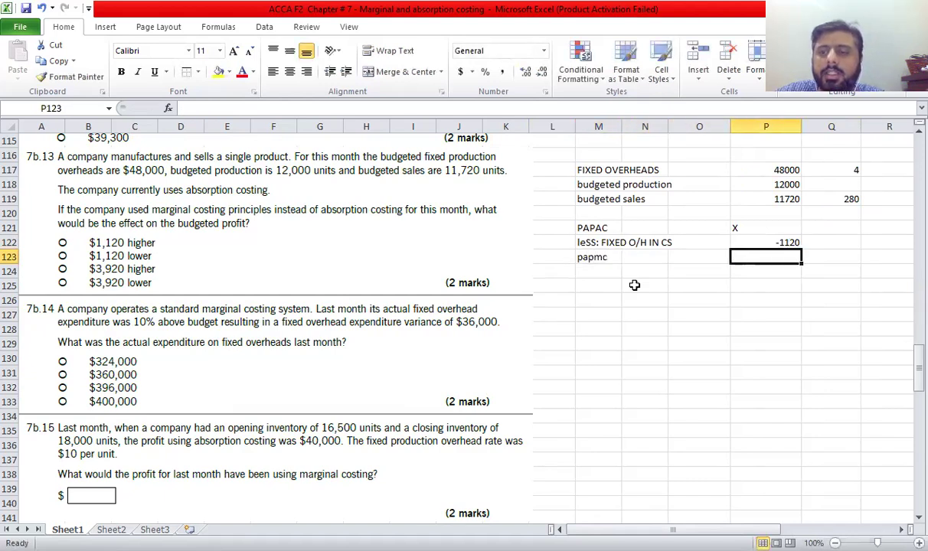
pyautogui.write('x-1120')
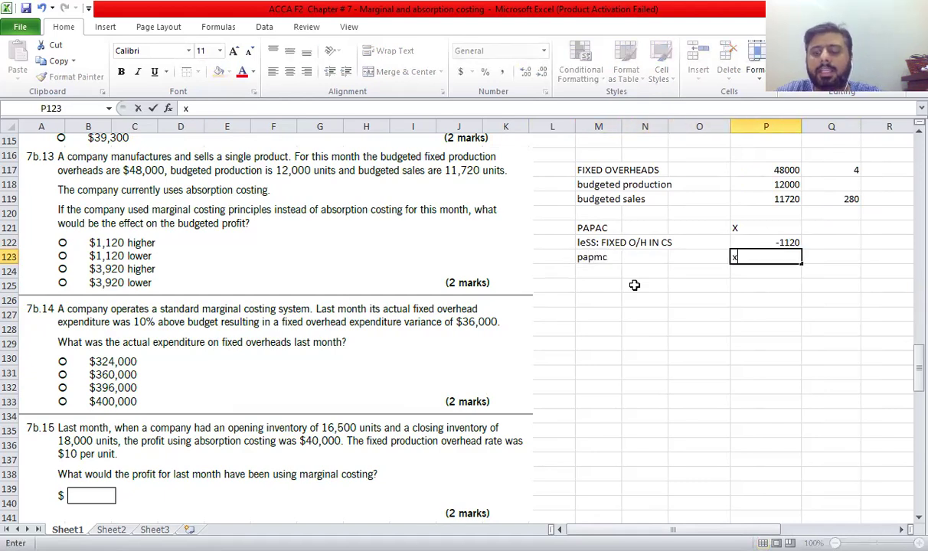
pyautogui.press('Return')
# Re-enter the PAPAC value in P121 with a lowercase x.
pyautogui.press('Up')
pyautogui.press('Up')
pyautogui.press('Up')
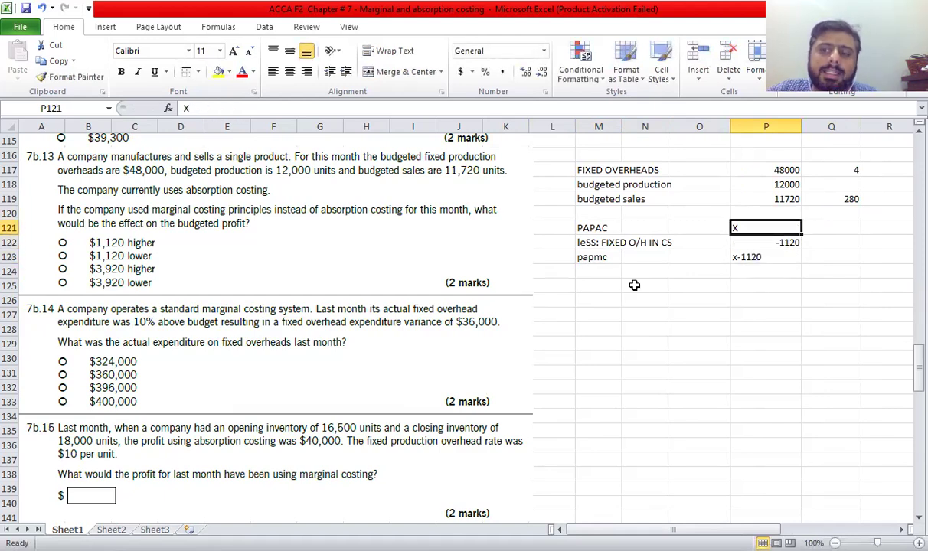
pyautogui.press('Down')
pyautogui.press('Up')
pyautogui.write('x')
pyautogui.press('Return')
pyautogui.press('Return')
pyautogui.press('Return')
pyautogui.press('Up')
pyautogui.press('Up')
pyautogui.press('Up')
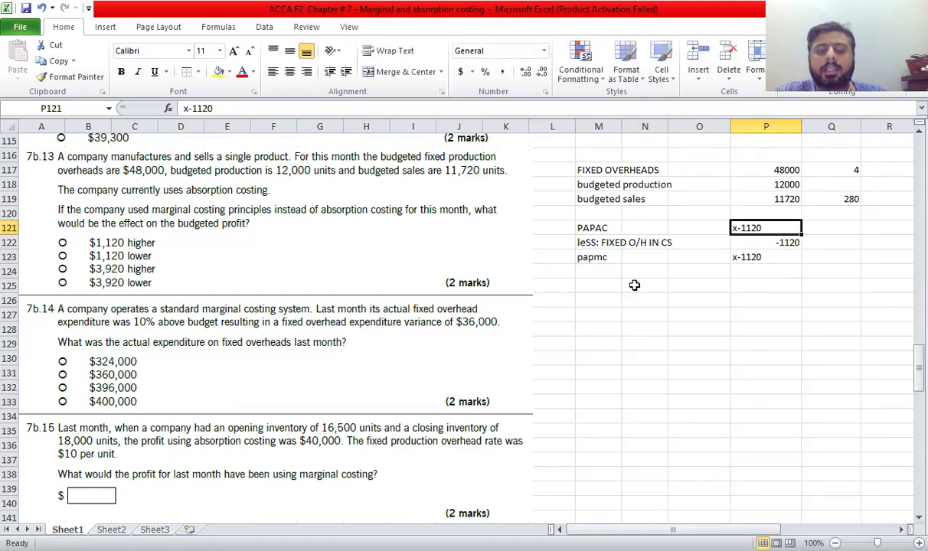
# Remove the "-1120" from the entry in P121, keeping only x.
pyautogui.press('F2')
pyautogui.press('BackSpace')
pyautogui.press('BackSpace')
pyautogui.press('BackSpace')
pyautogui.press('BackSpace')
pyautogui.press('BackSpace')
pyautogui.press('Return')
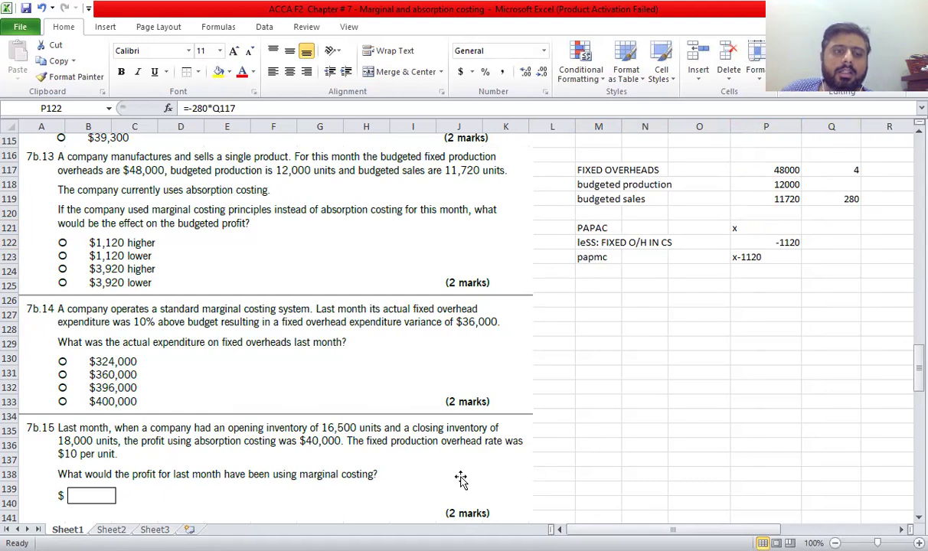
# For question 7b.14, start the equation in M126 with "Fixed overheads variance =".
pyautogui.scroll(-3, 437, 456)
pyautogui.click(608, 181)
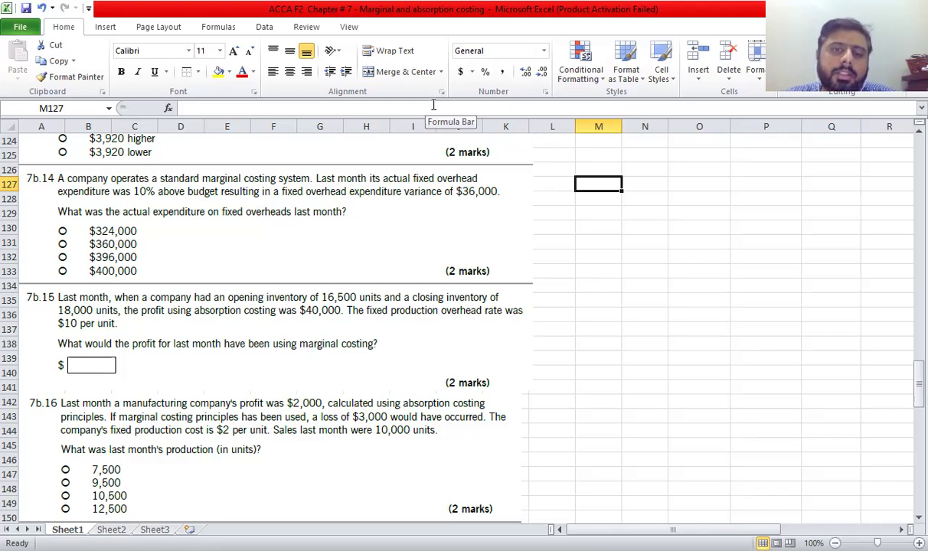
pyautogui.press('Up')
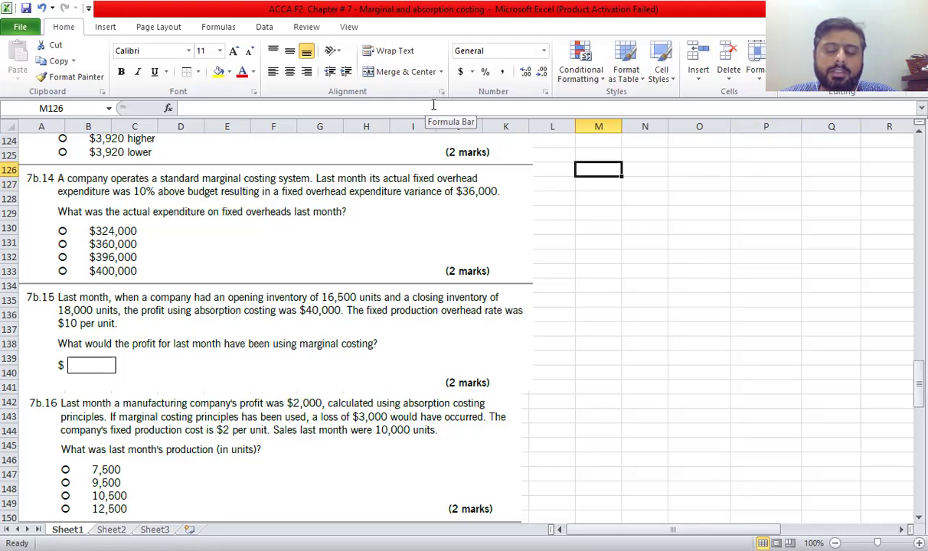
pyautogui.write('Fixe')
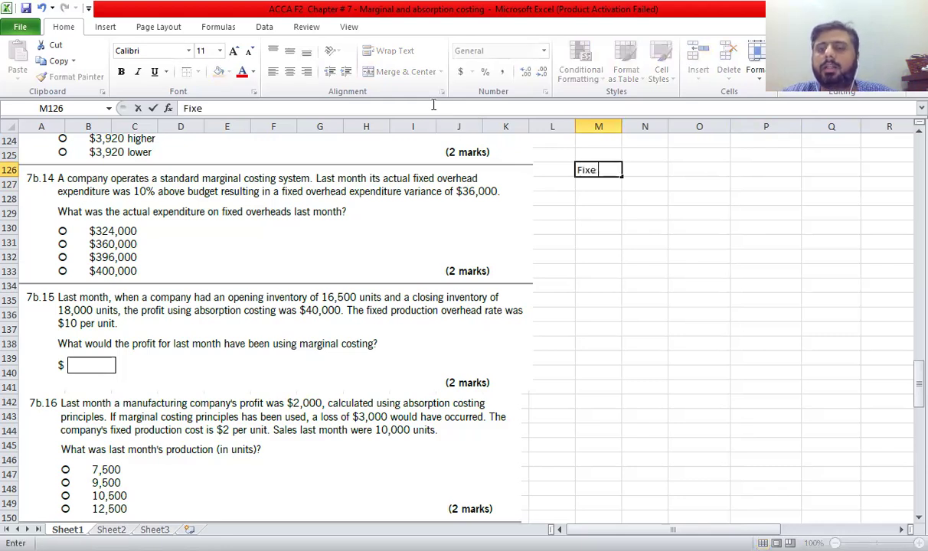
pyautogui.write('d')
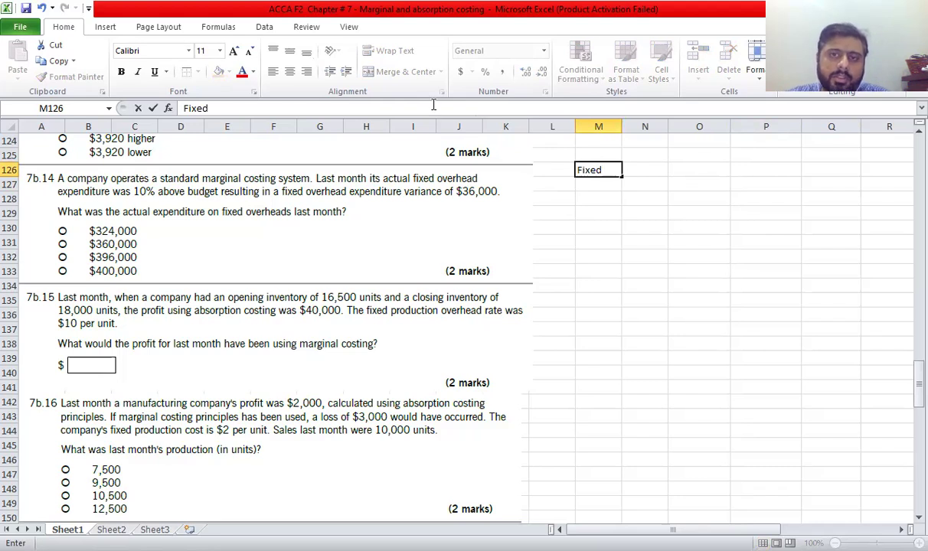
pyautogui.write(' overheasd')
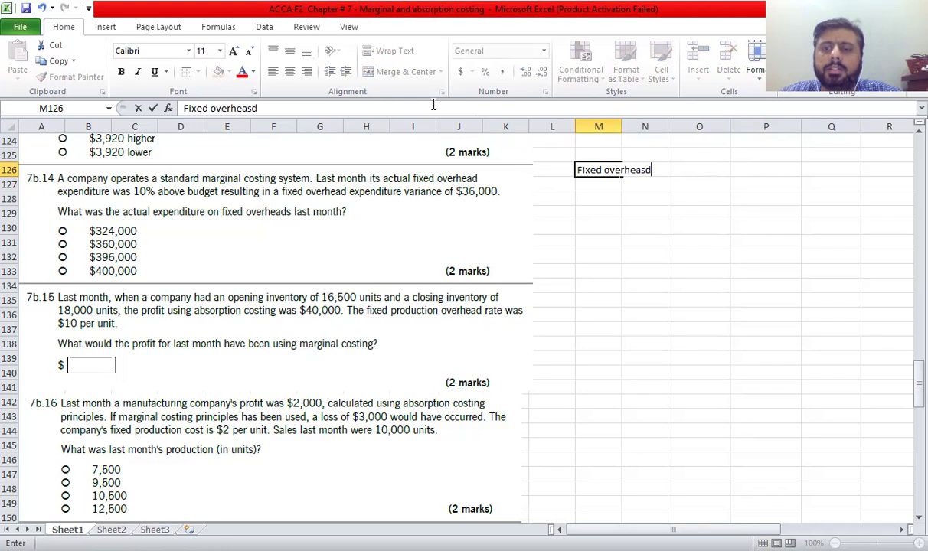
pyautogui.press('BackSpace')
pyautogui.press('BackSpace')
pyautogui.write('ds a')
pyautogui.press('BackSpace')
pyautogui.press('BackSpace')
pyautogui.press('BackSpace')
pyautogui.write('a')
pyautogui.press('BackSpace')
pyautogui.write('s a')
pyautogui.press('BackSpace')
pyautogui.write('ba')
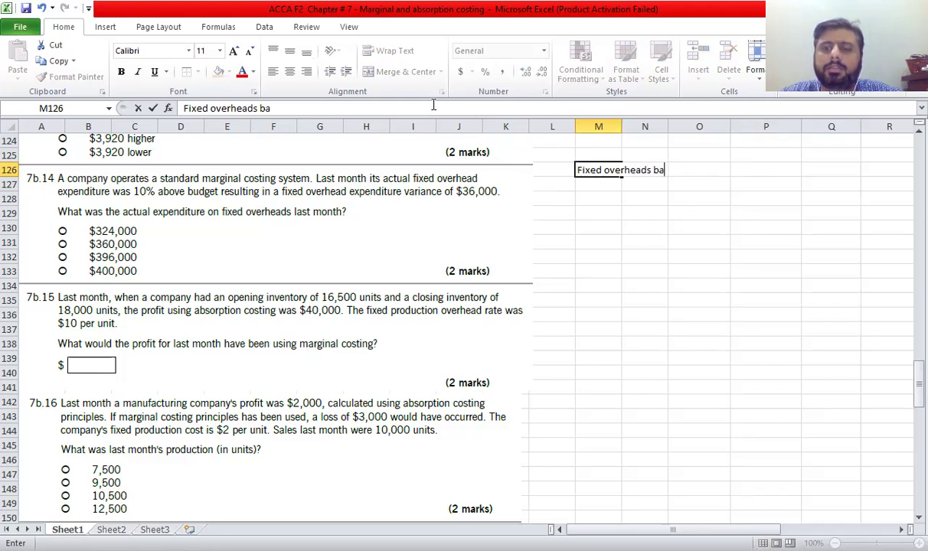
pyautogui.press('BackSpace')
pyautogui.press('BackSpace')
pyautogui.write('varia')
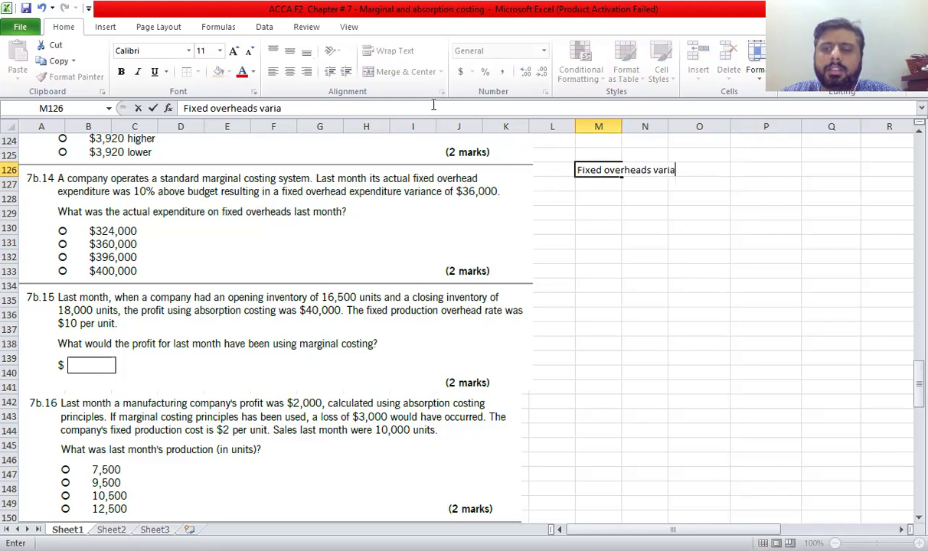
pyautogui.write('nce =')
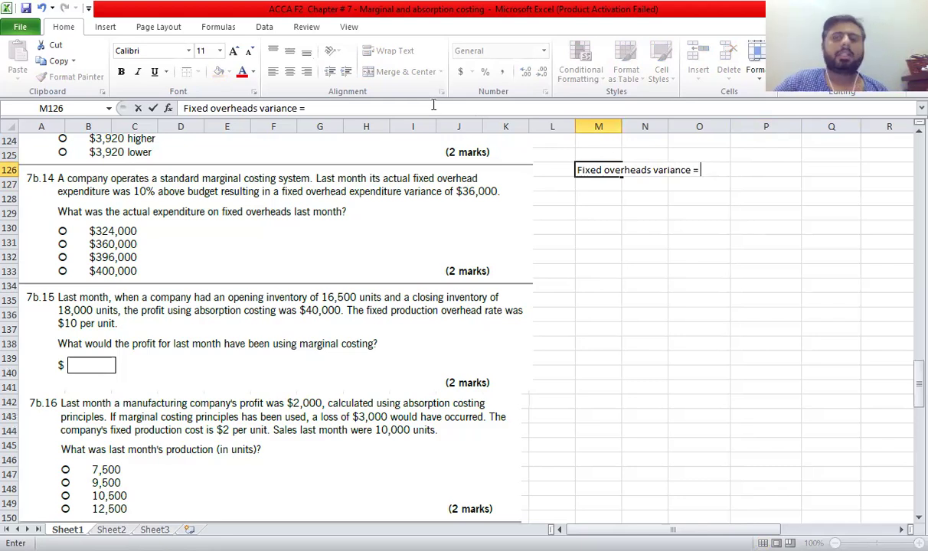
# Complete the equation in M126 with "Budgeted foh - actual foh" after the equals sign.
pyautogui.write('Budget')
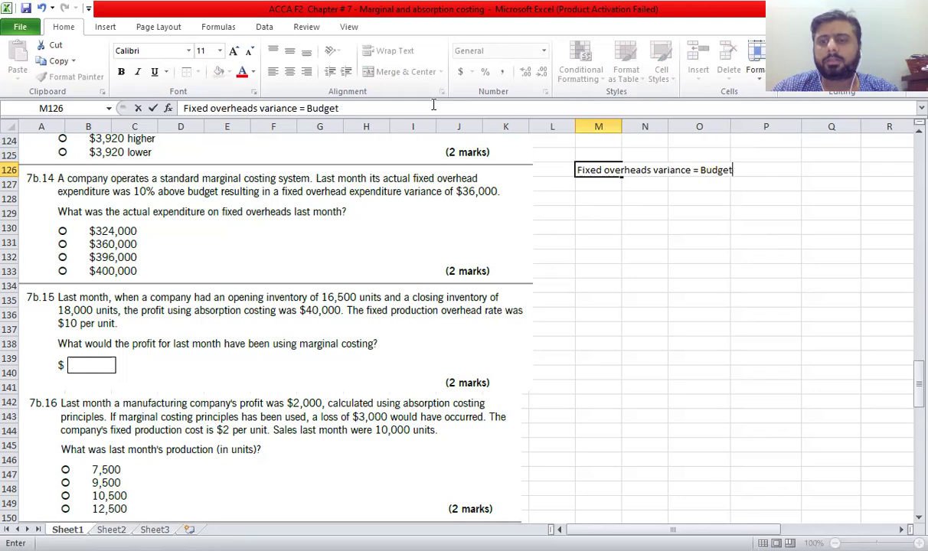
pyautogui.write('ed fo')
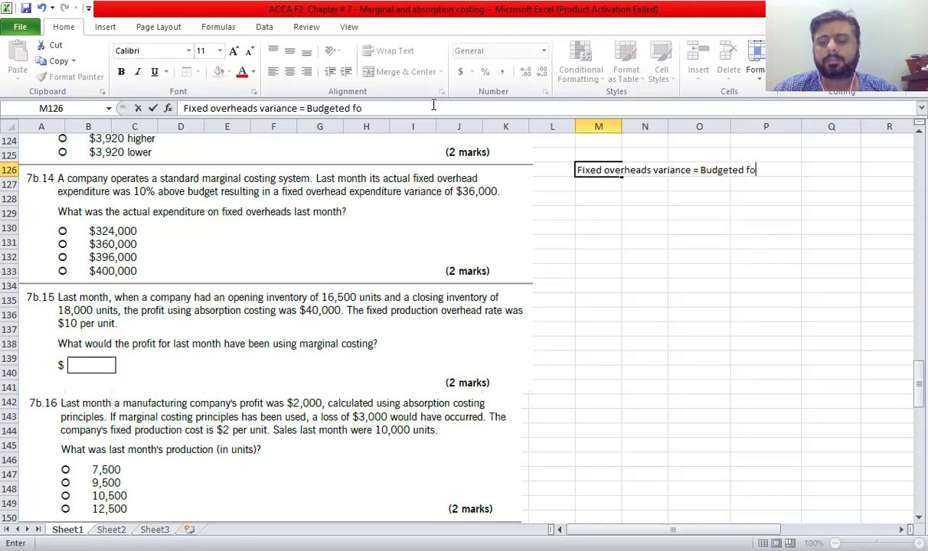
pyautogui.write('h - actua')
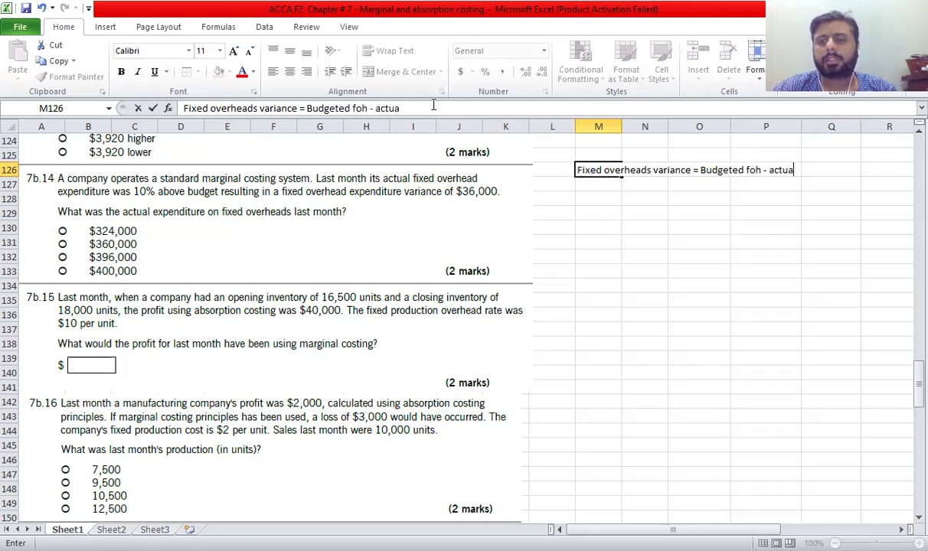
pyautogui.write('l foh')
pyautogui.press('Return')
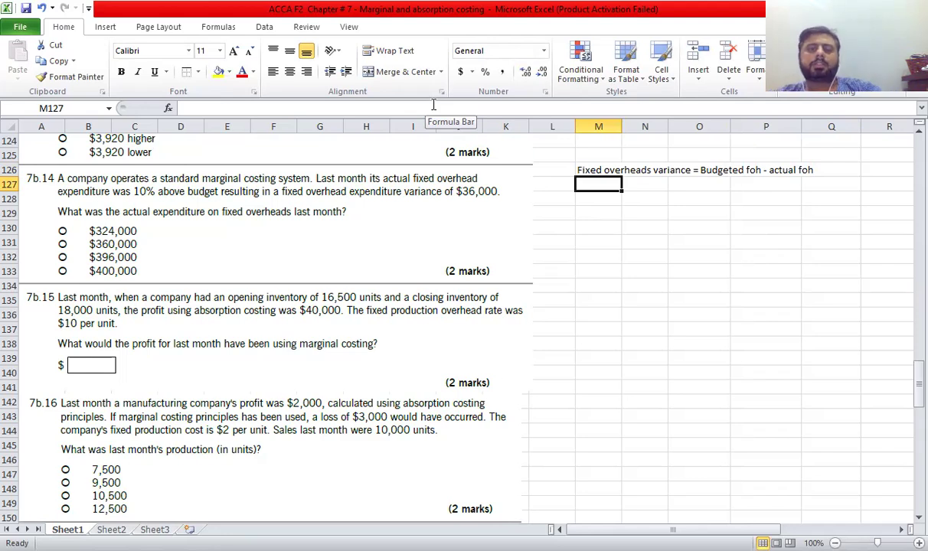
pyautogui.write('-36000')
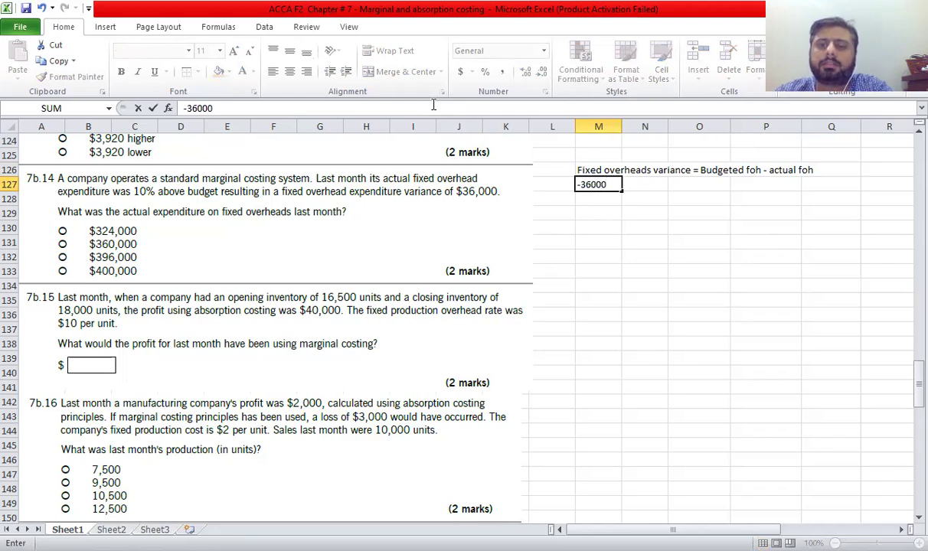
pyautogui.write(' =')
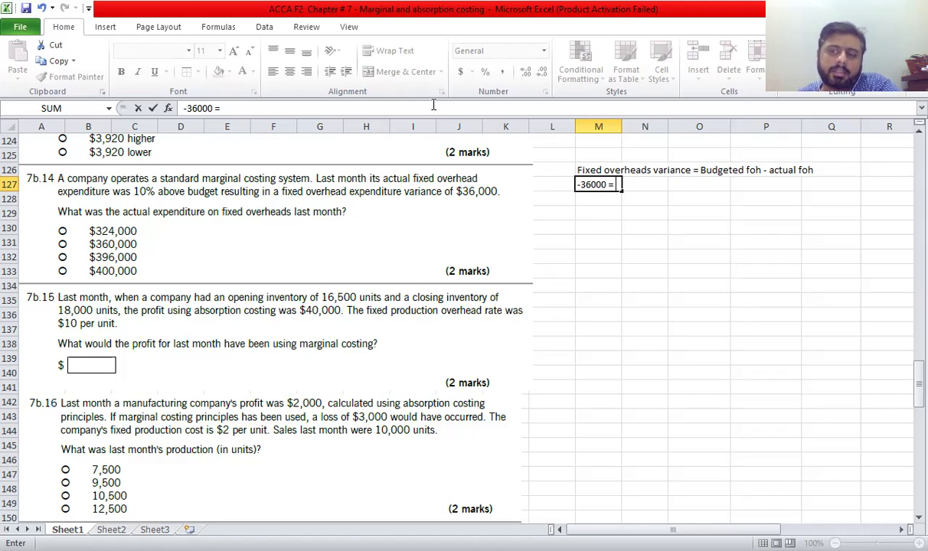
pyautogui.write('x')
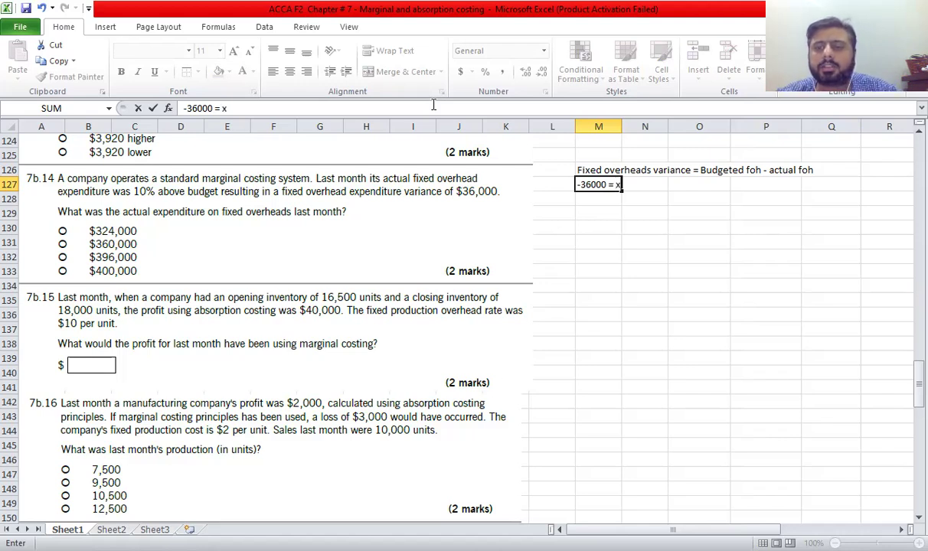
pyautogui.write(' - ')
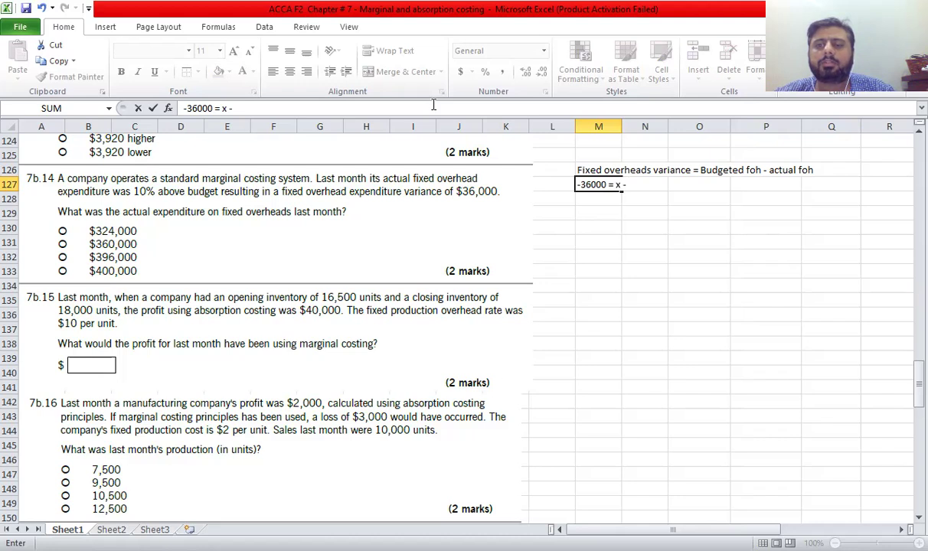
pyautogui.write('1.1x')
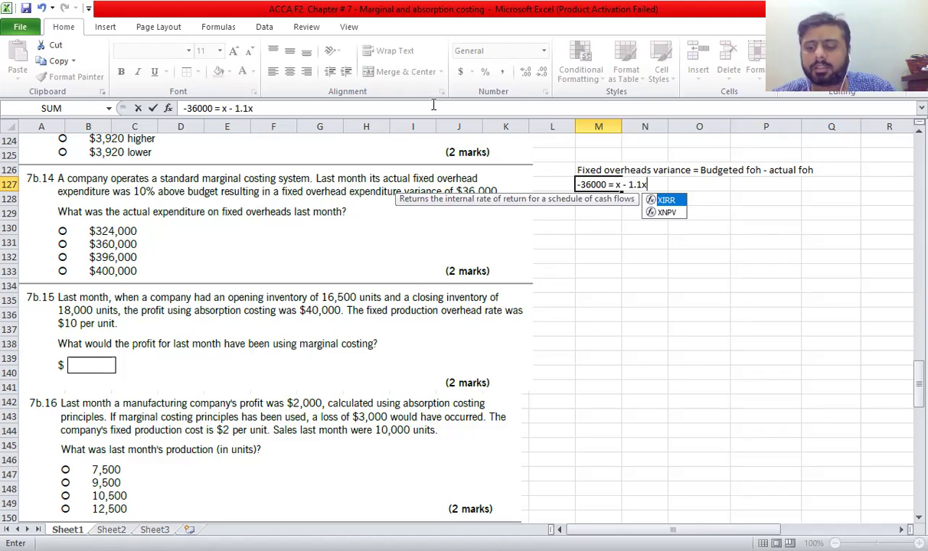
pyautogui.press('Escape')
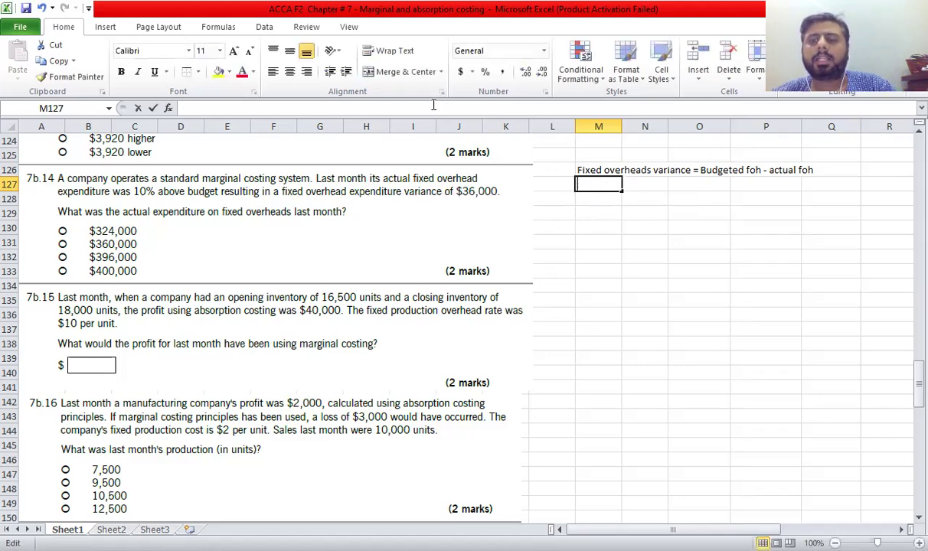
# Enter "-36000 = x - 1.1x" as text in M127, beneath the fixed overheads variance equation.
pyautogui.write("'-3")
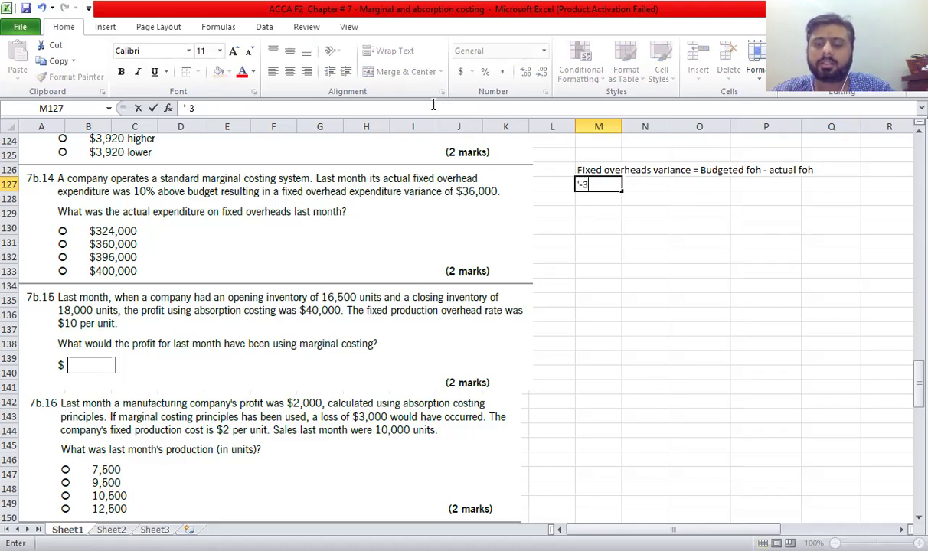
pyautogui.write('6000 = x')
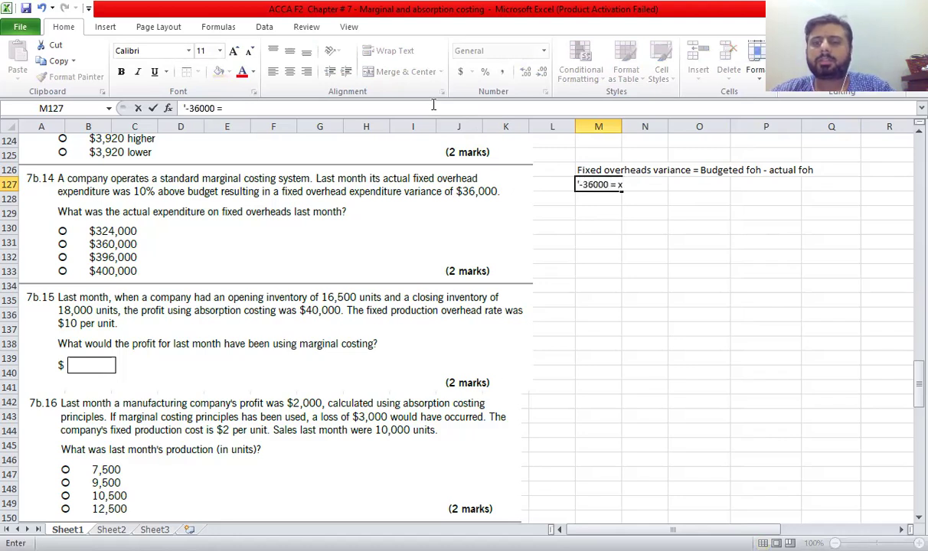
pyautogui.write(' - 1.1x')
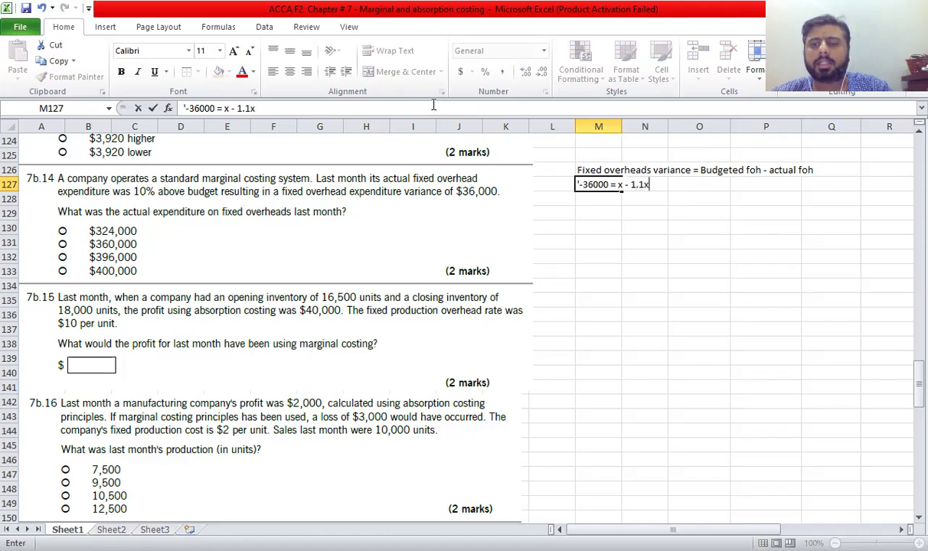
pyautogui.press('Return')
pyautogui.press('Right')
pyautogui.press('Right')
pyautogui.press('Left')
pyautogui.press('Up')
pyautogui.press('Down')
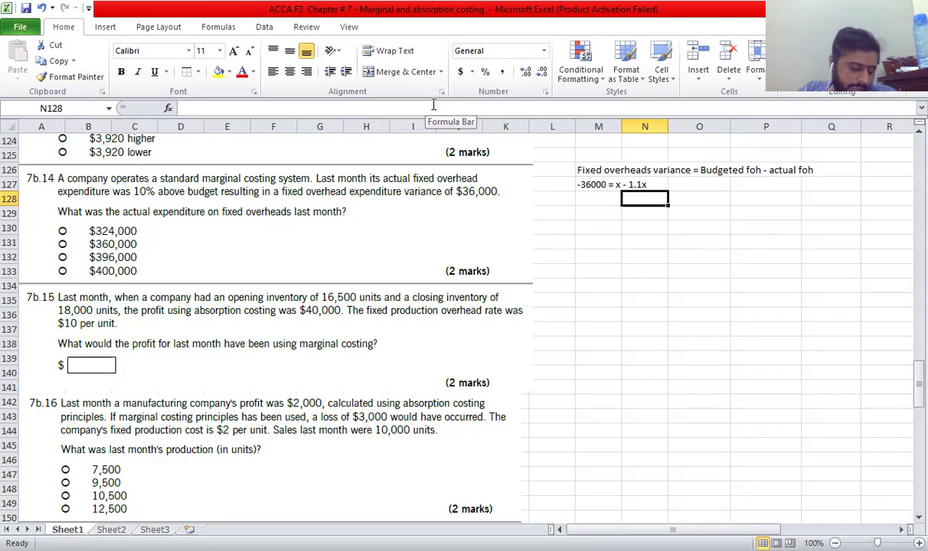
# Continue the working with "36000=-0.1x" as text in M128 and "x = 360,000" in M129.
pyautogui.press('Left')
pyautogui.write("'36000=-0.1x")
pyautogui.press('Return')
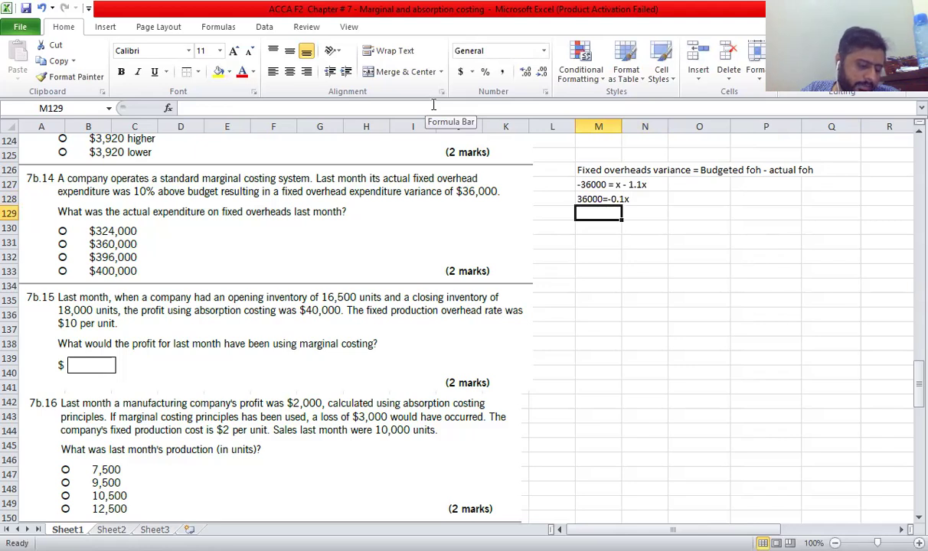
pyautogui.write('x = 3')
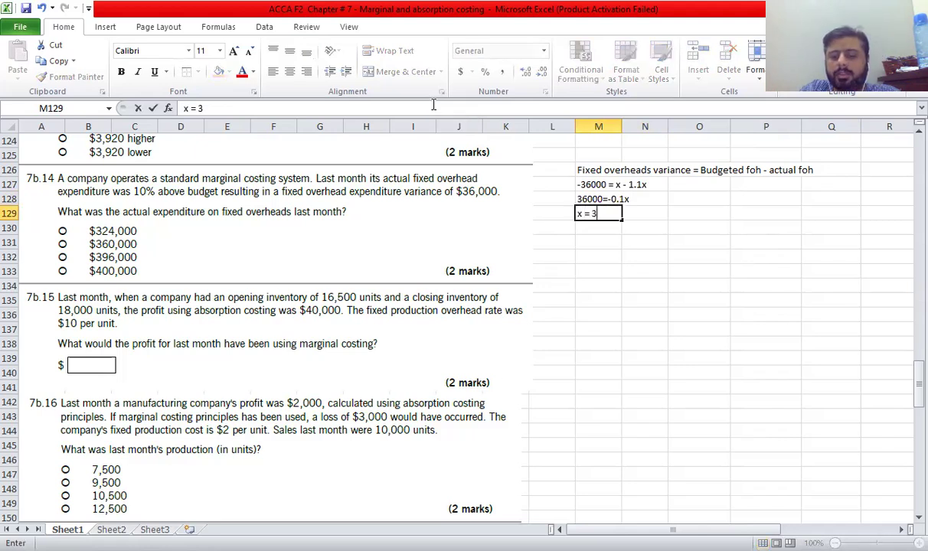
pyautogui.write('60,000')
pyautogui.press('Return')
# Add the labels "budgeted" in O129 and "actual" in O130.
pyautogui.press('Right')
pyautogui.press('Right')
pyautogui.press('Up')
pyautogui.write('budgeted')
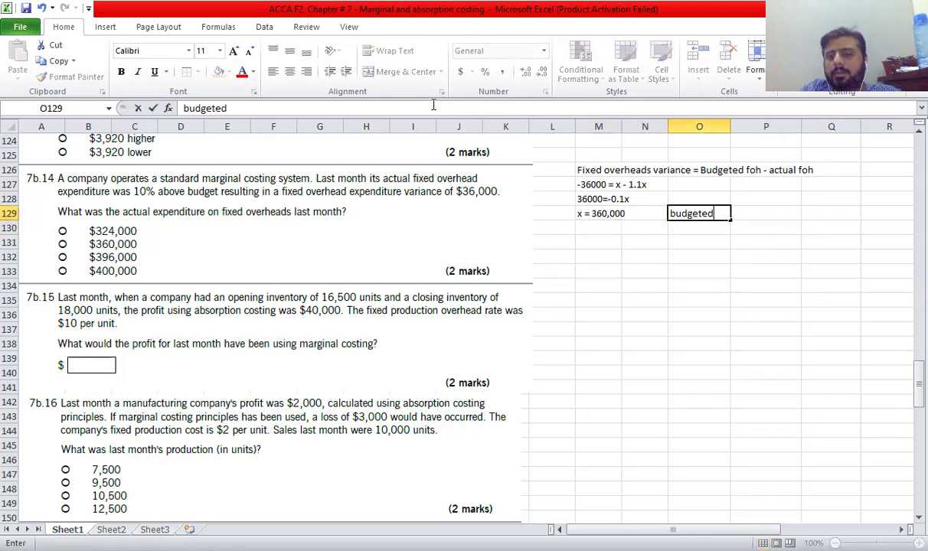
pyautogui.press('Return')
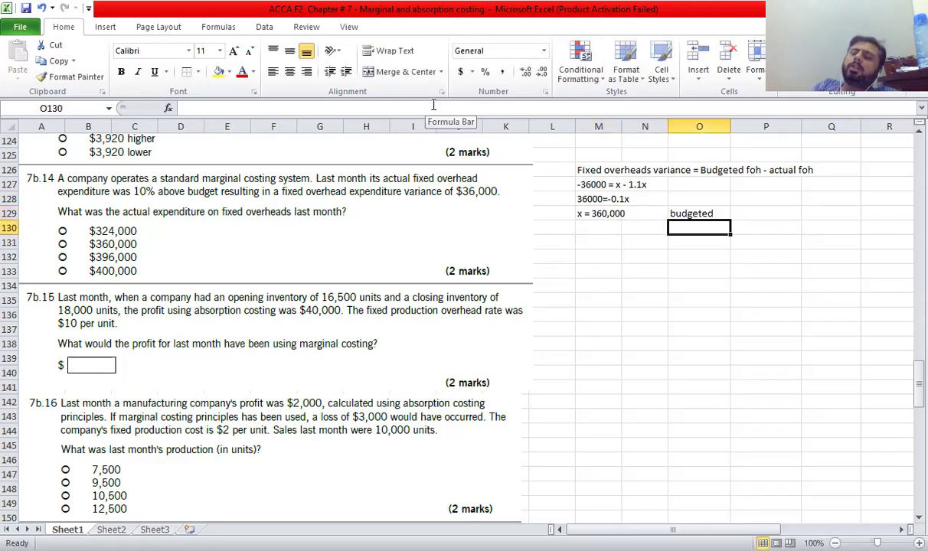
pyautogui.write('actual')
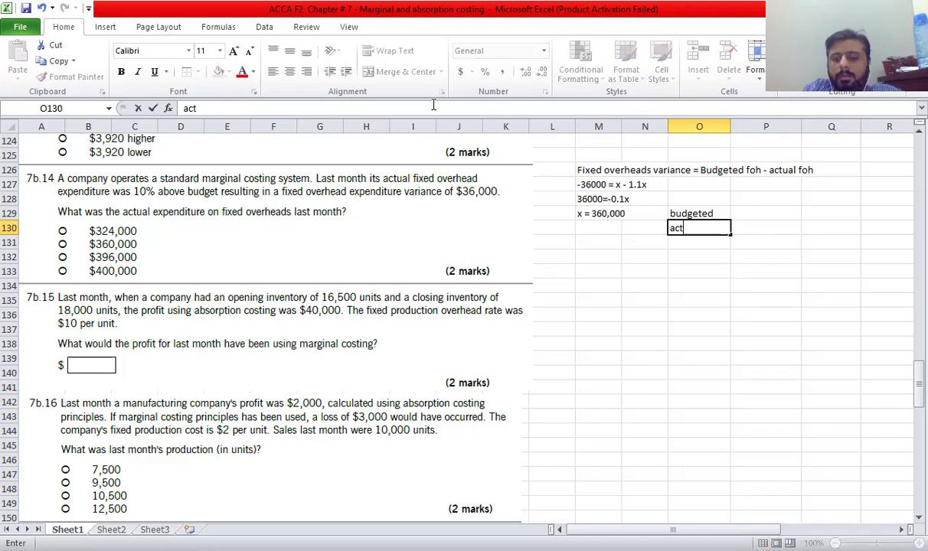
pyautogui.press('Up')
# Enter 360000 in Q129 as the budgeted fixed overhead.
pyautogui.press('Down')
pyautogui.press('Left')
pyautogui.press('Left')
pyautogui.press('Right')
pyautogui.press('Right')
pyautogui.press('Right')
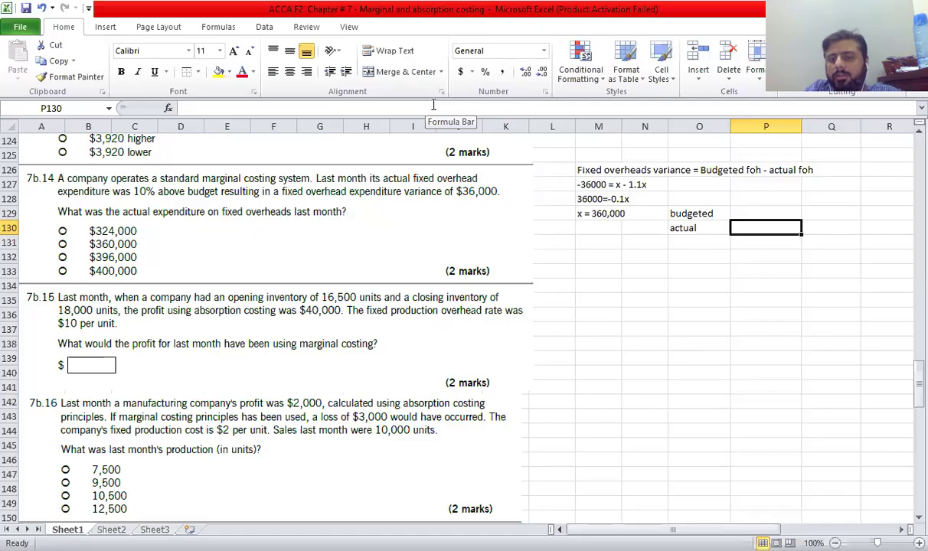
pyautogui.press('Up')
pyautogui.press('Right')
pyautogui.write('360000')
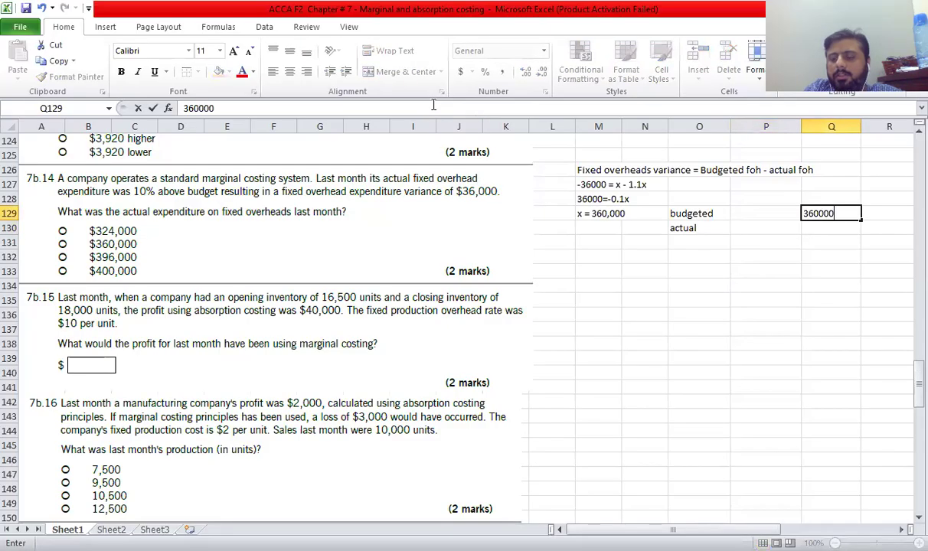
pyautogui.press('Return')
# Enter the formula =Q129*10% in Q130 on the actual row.
pyautogui.write('=')
pyautogui.press('Up')
pyautogui.write('*10%')
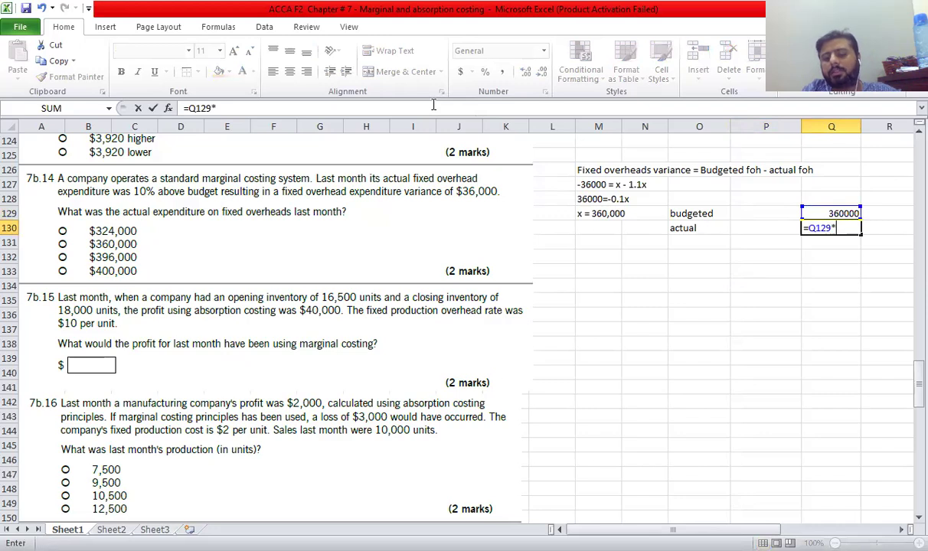
pyautogui.press('Return')
# Change the multiplier in the Q130 formula to 1.1 so it reads =Q129*1.1.
pyautogui.press('Up')
pyautogui.press('F2')
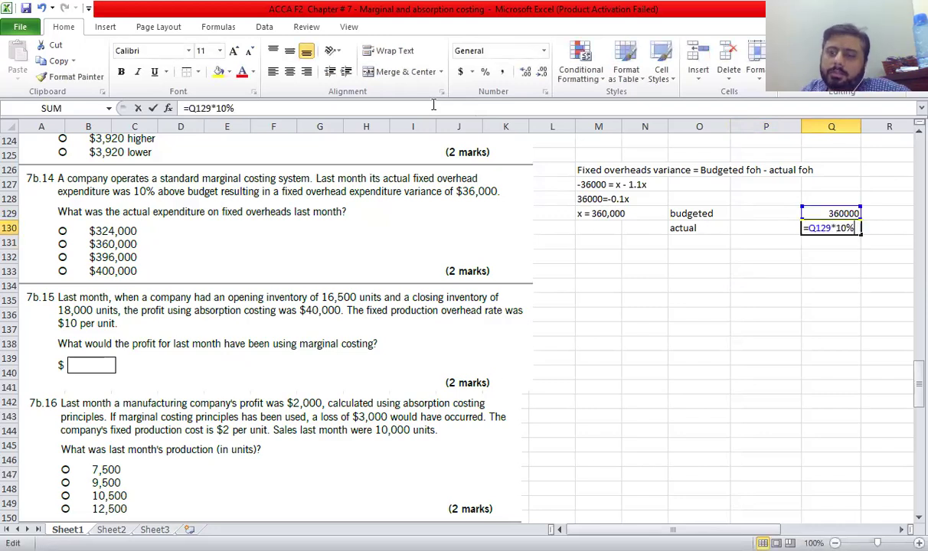
pyautogui.press('Left')
pyautogui.press('Left')
pyautogui.press('Left')
pyautogui.press('Delete')
pyautogui.press('Delete')
pyautogui.press('Delete')
pyautogui.write('1.1')
pyautogui.press('Return')
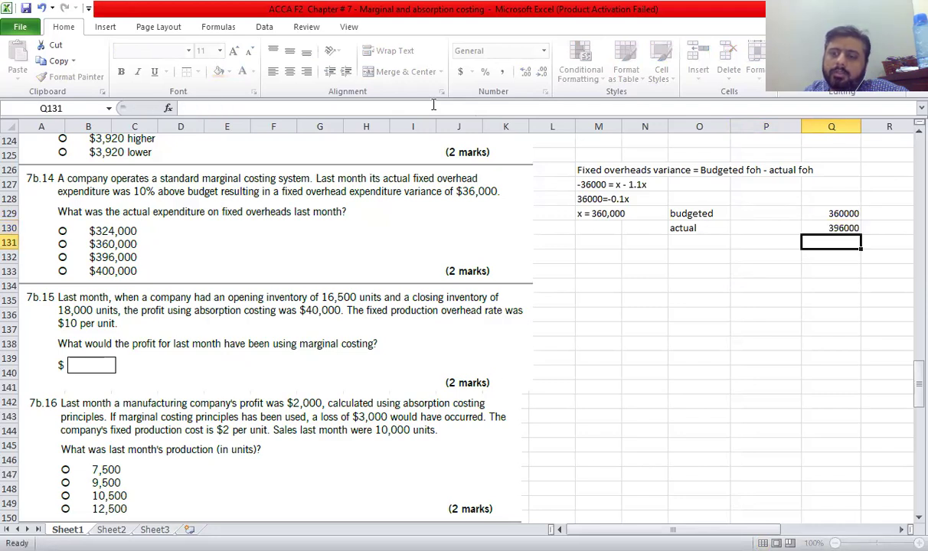
# Label O131 "variance" below the actual row.
pyautogui.press('Left')
pyautogui.press('Left')
pyautogui.press('Left')
pyautogui.press('Right')
pyautogui.write('carcab')
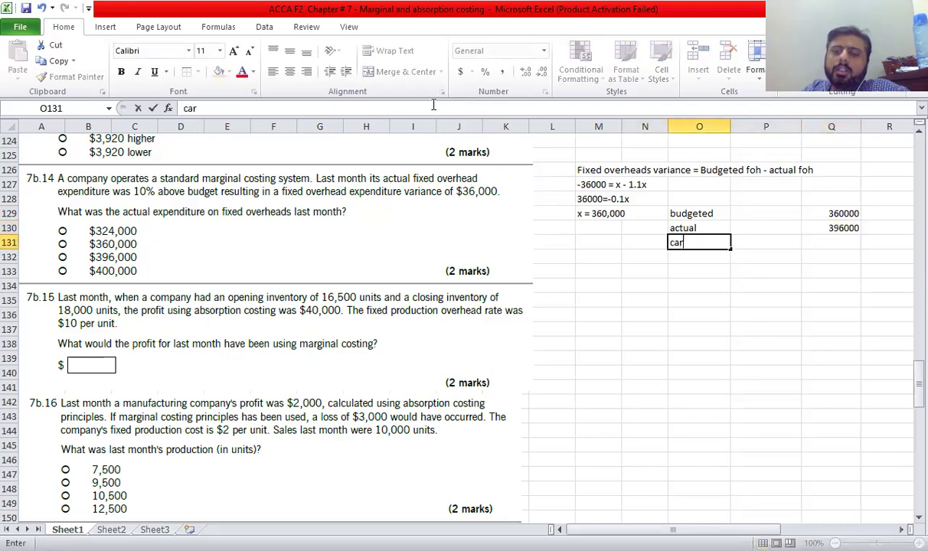
pyautogui.press('BackSpace')
pyautogui.press('BackSpace')
pyautogui.press('BackSpace')
pyautogui.press('BackSpace')
pyautogui.press('BackSpace')
pyautogui.press('BackSpace')
pyautogui.write('variance')
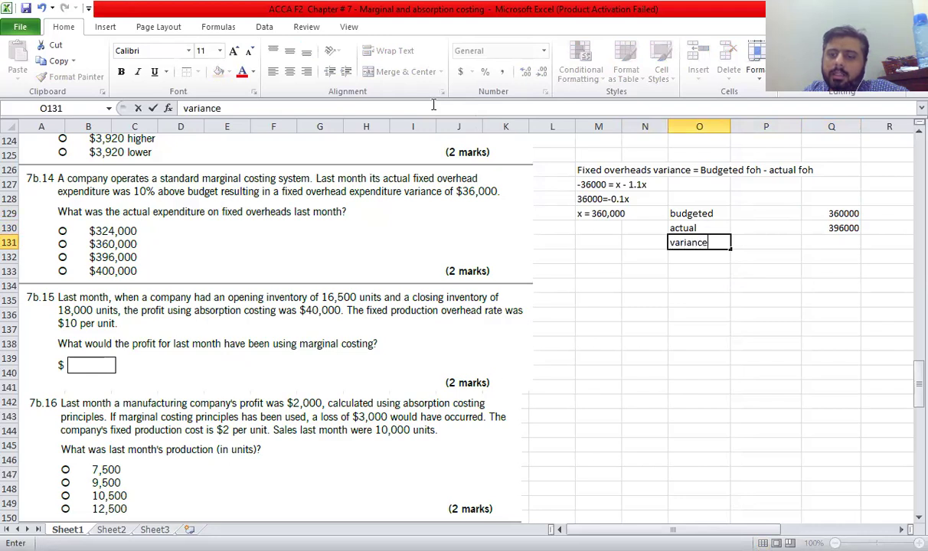
# Calculate the variance in Q131 as budgeted minus actual with =Q129-Q130.
pyautogui.press('Right')
pyautogui.press('Right')
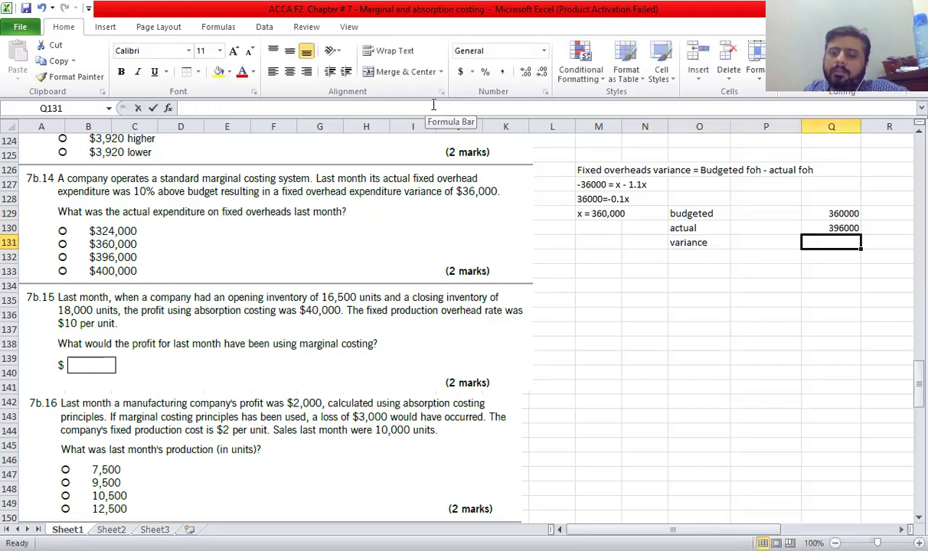
pyautogui.write('=')
pyautogui.press('Up')
pyautogui.press('Up')
pyautogui.write('-')
pyautogui.press('Up')
pyautogui.press('Return')
pyautogui.press('Up')
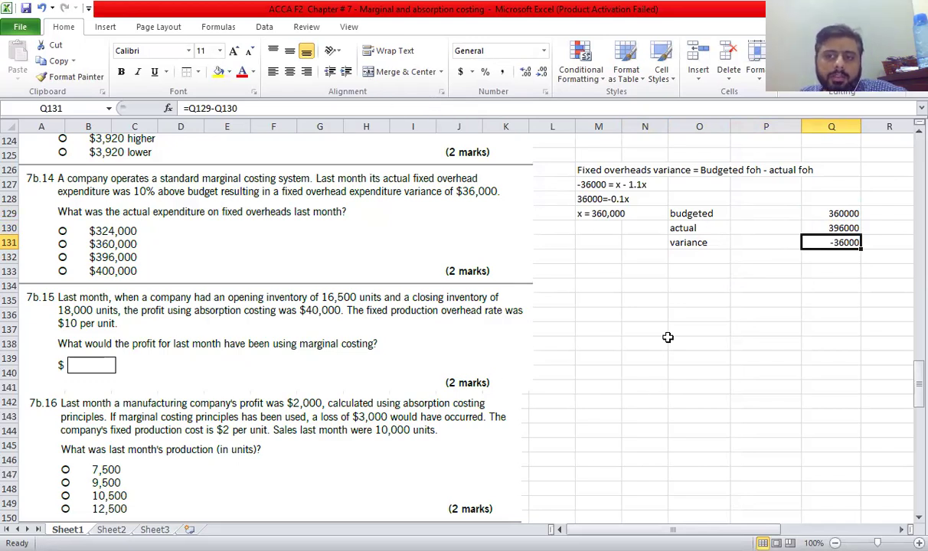
pyautogui.click(609, 285)
pyautogui.scroll(-2, 628, 273)
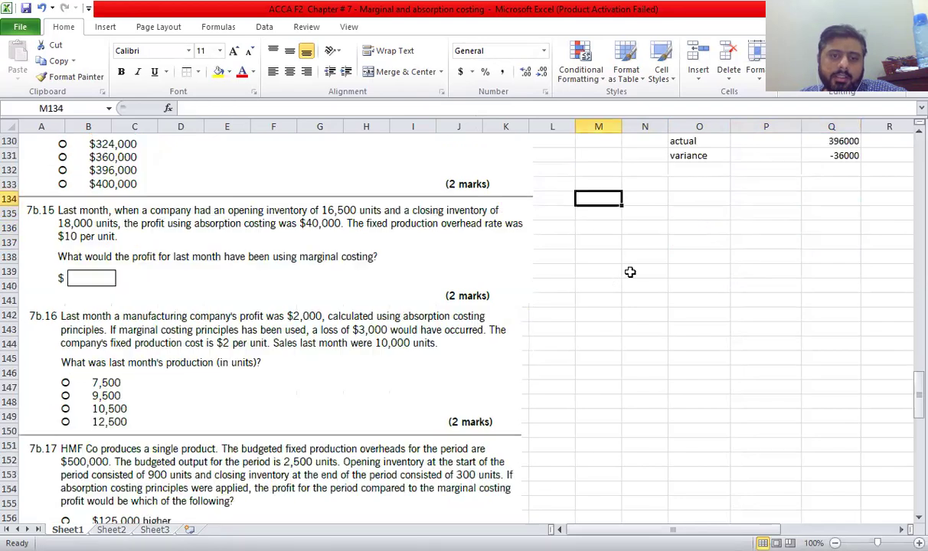
pyautogui.click(852, 156)
pyautogui.scroll(2, 620, 321)
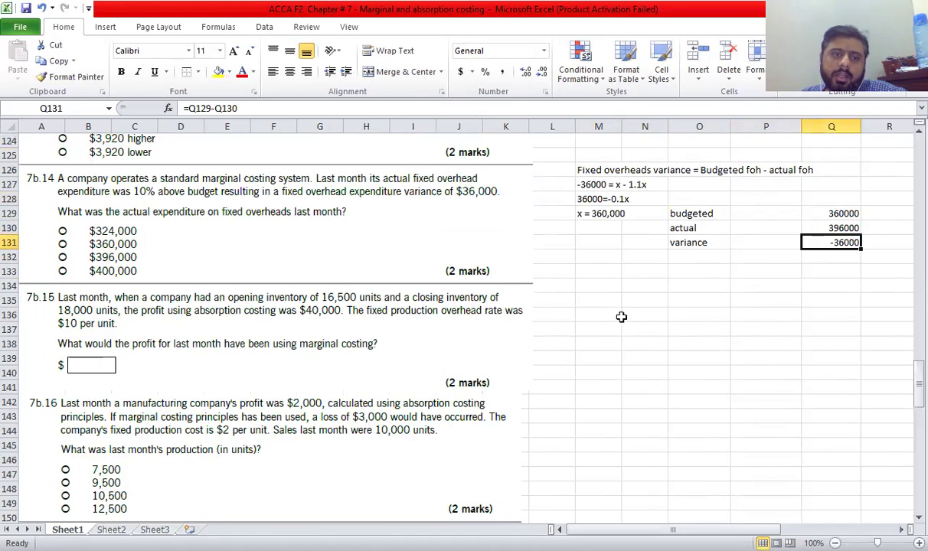
# For question 7b.15, enter the label "PAPAC" in M135 and the value 40000 in O135.
pyautogui.click(607, 373)
pyautogui.scroll(-4, 607, 367)
pyautogui.scroll(1, 514, 307)
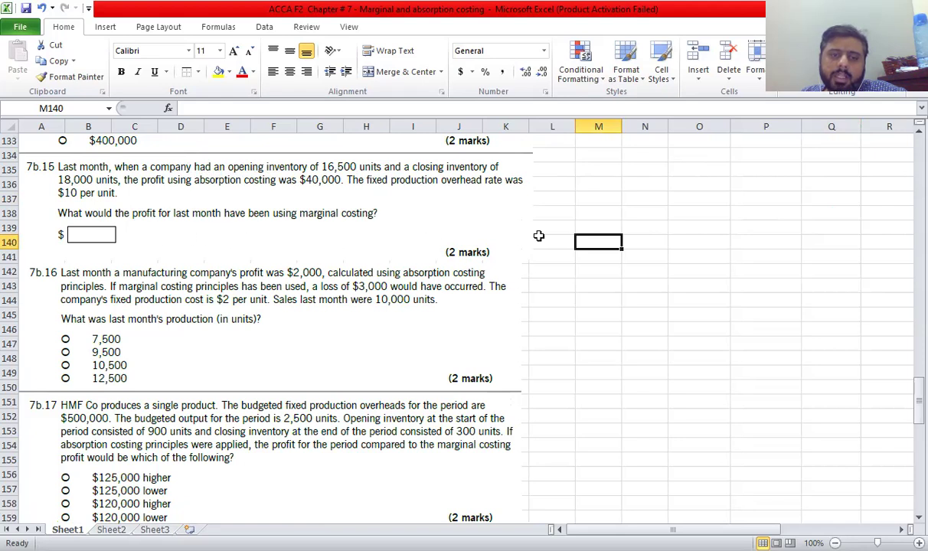
pyautogui.click(601, 167)
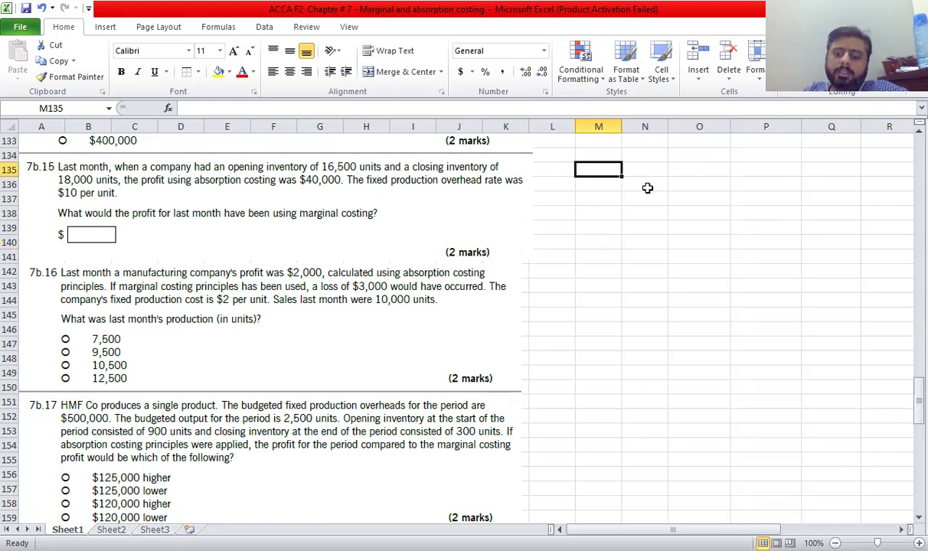
pyautogui.write('PAPAC')
pyautogui.press('Tab')
pyautogui.press('Tab')
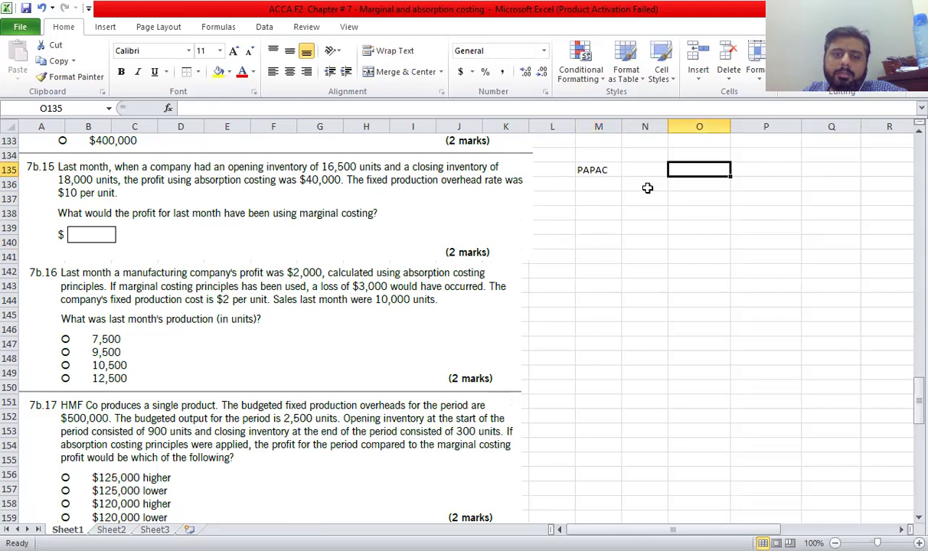
pyautogui.write('40000')
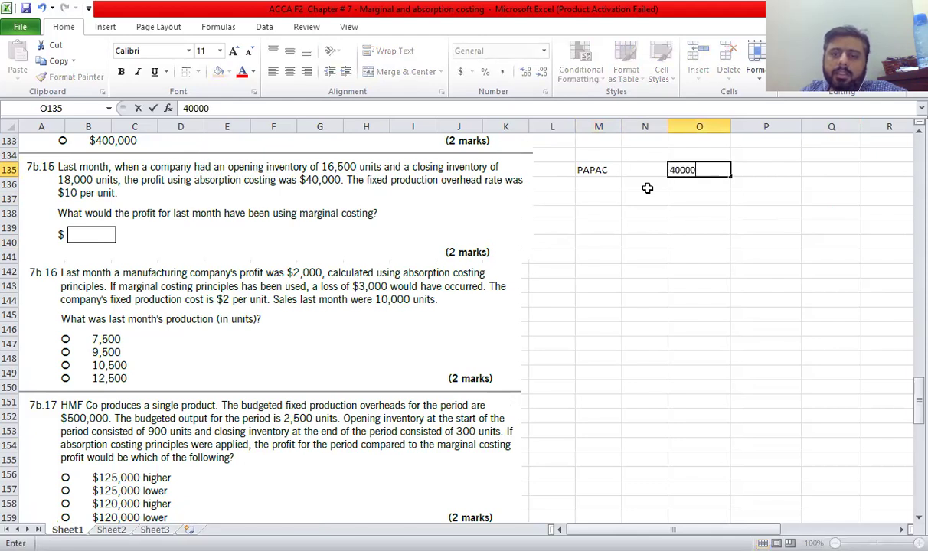
# Enter the label "LESS: FO/H IN CS" in M136 under PAPAC.
pyautogui.click(647, 187)
pyautogui.press('Left')
pyautogui.write('LESS')
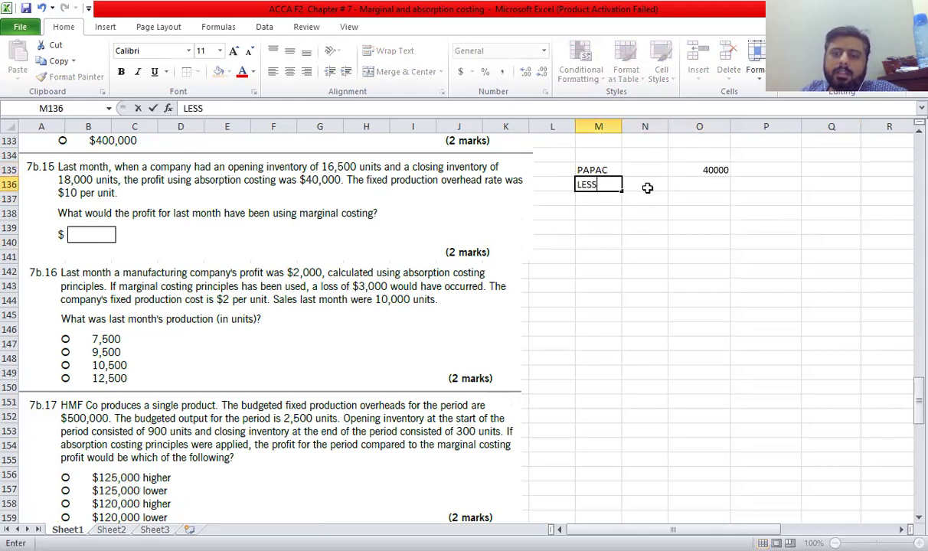
pyautogui.write(': FO/')
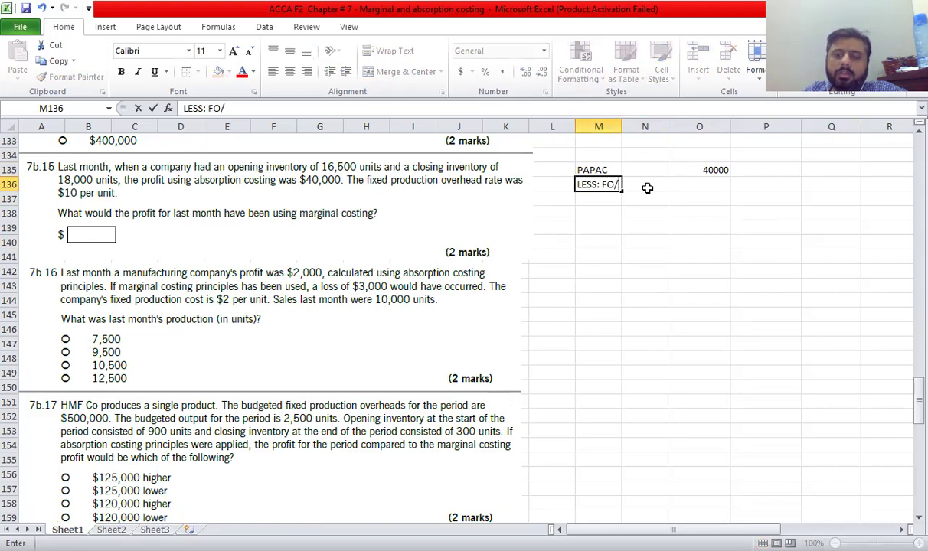
pyautogui.write('H IN CS')
# Calculate the closing stock overhead deduction in O136 with =-18000*10.
pyautogui.click(650, 188)
pyautogui.press('Right')
pyautogui.write('=-')
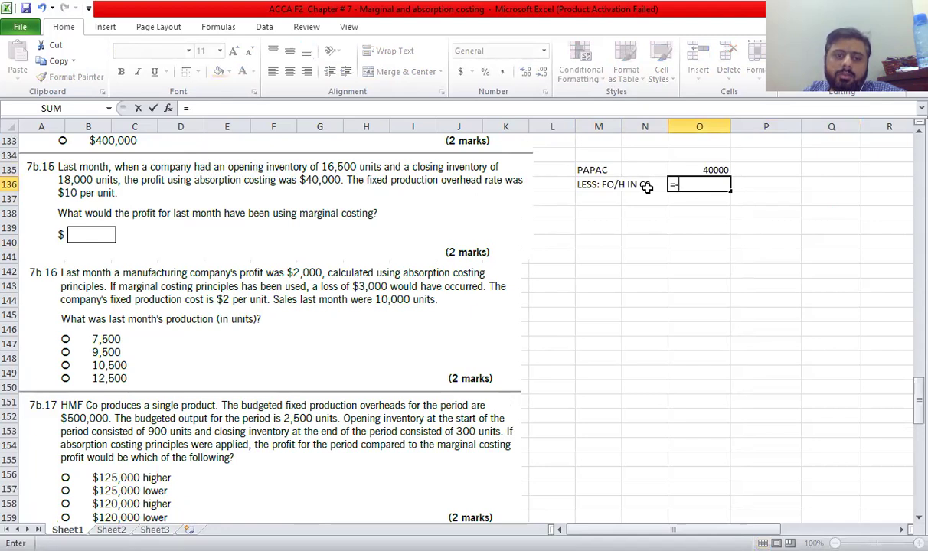
pyautogui.write('18000')
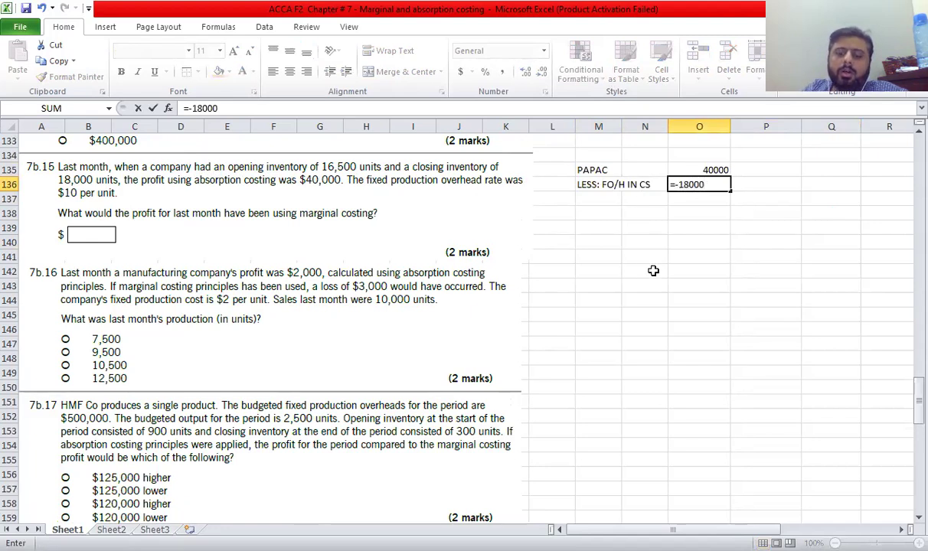
pyautogui.write('*10')
pyautogui.press('Return')
# Enter the label "ADD: FO/H IN OS" in M137 under the closing stock deduction.
pyautogui.press('Left')
pyautogui.press('Left')
pyautogui.write('ADDI')
pyautogui.press('BackSpace')
pyautogui.write(': F O')
pyautogui.press('BackSpace')
pyautogui.press('BackSpace')
pyautogui.write('O/H')
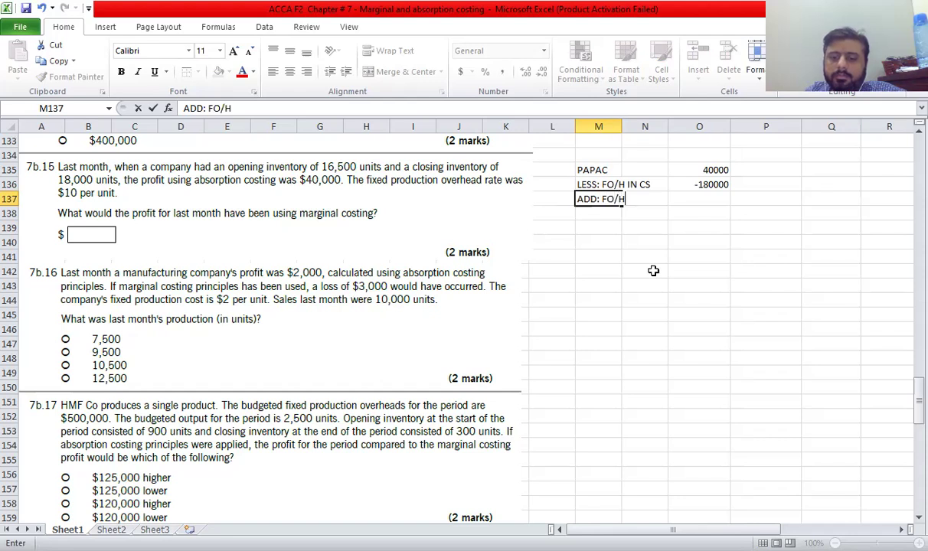
pyautogui.write(' IN OS')
# Calculate the opening stock overhead addition in O137 with =16500*10.
pyautogui.press('Tab')
pyautogui.press('Tab')
pyautogui.write('=')
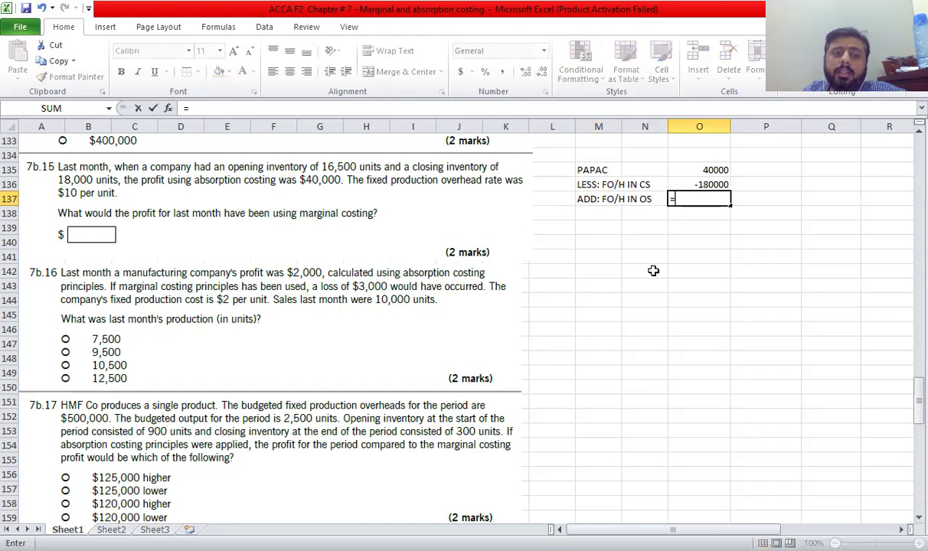
pyautogui.write('16500')
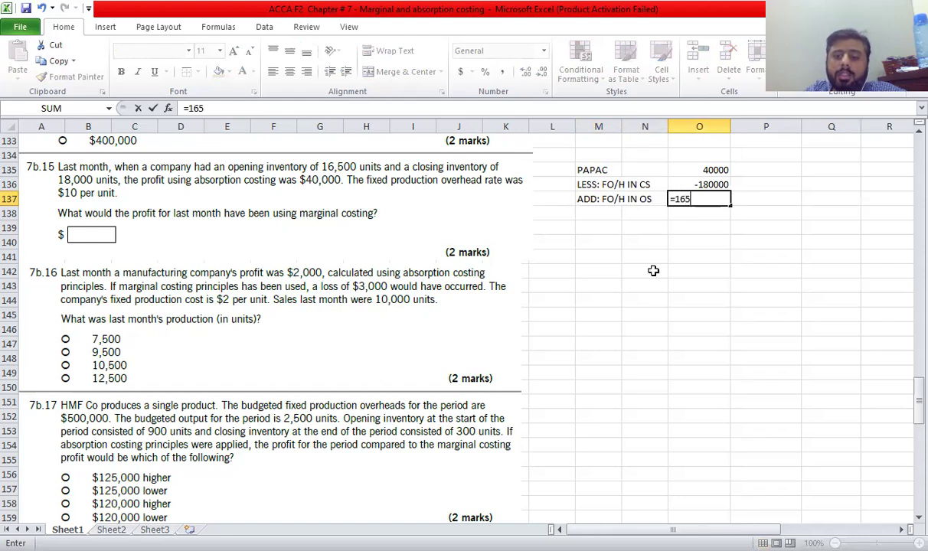
pyautogui.press('Return')
pyautogui.press('Up')
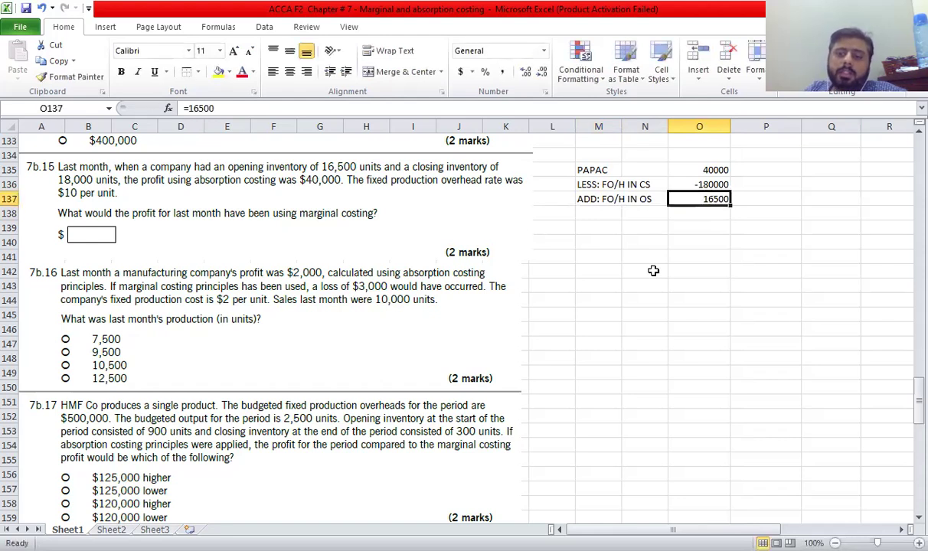
pyautogui.press('F2')
pyautogui.write('*10')
pyautogui.press('Return')
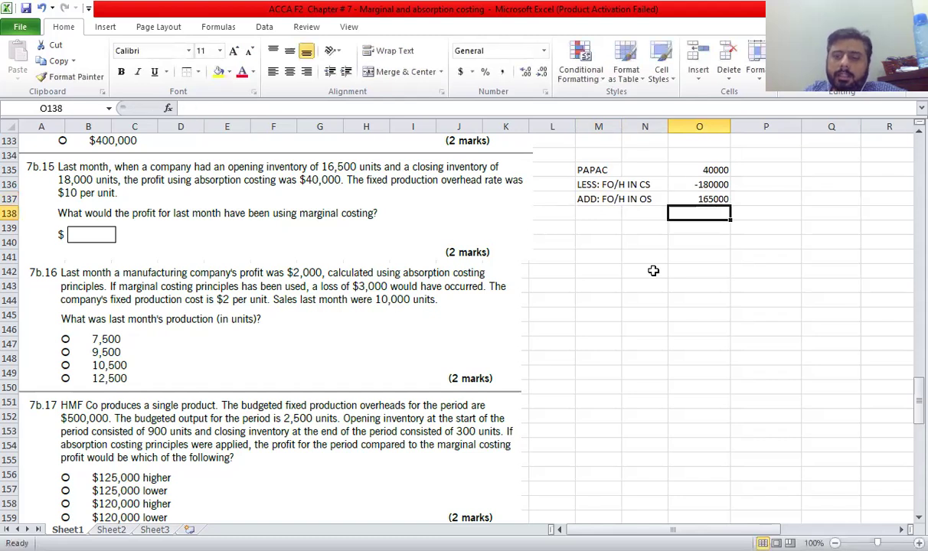
# Total the question 7b.15 figures in O138 with =SUM(O135:O137) and label the row "PAPMC" in M138.
pyautogui.hotkey('alt', '=')
pyautogui.hotkey('ctrl', 'Return')
pyautogui.press('Left')
pyautogui.press('Left')
pyautogui.write('papac')
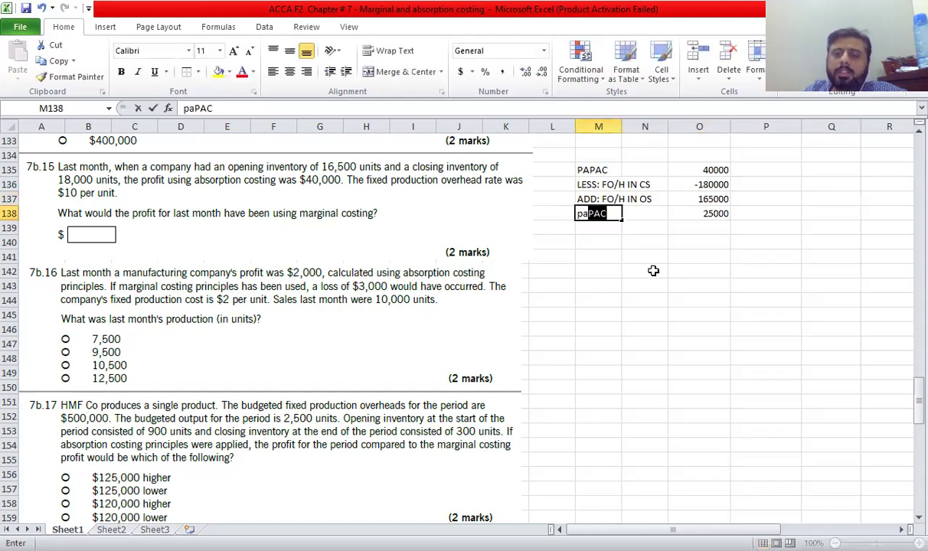
pyautogui.press('BackSpace')
pyautogui.press('BackSpace')
pyautogui.press('BackSpace')
pyautogui.press('BackSpace')
pyautogui.press('BackSpace')
pyautogui.write('PAPM')
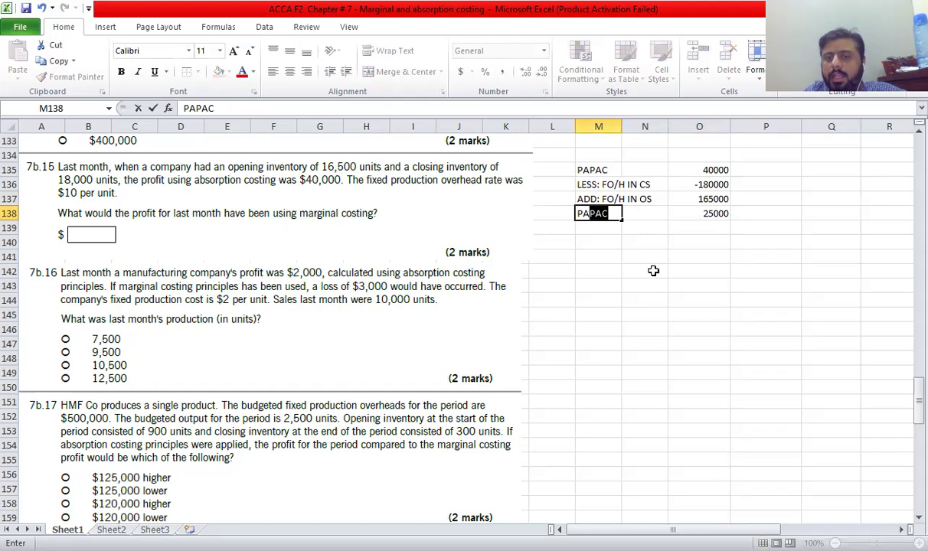
pyautogui.write('C')
pyautogui.press('Right')
pyautogui.press('Right')
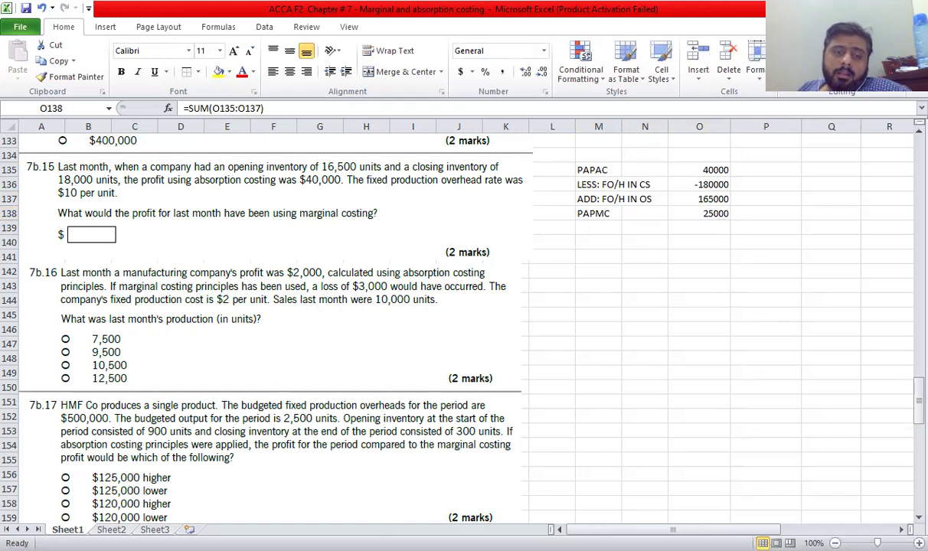
pyautogui.scroll(-3, 205, 178)
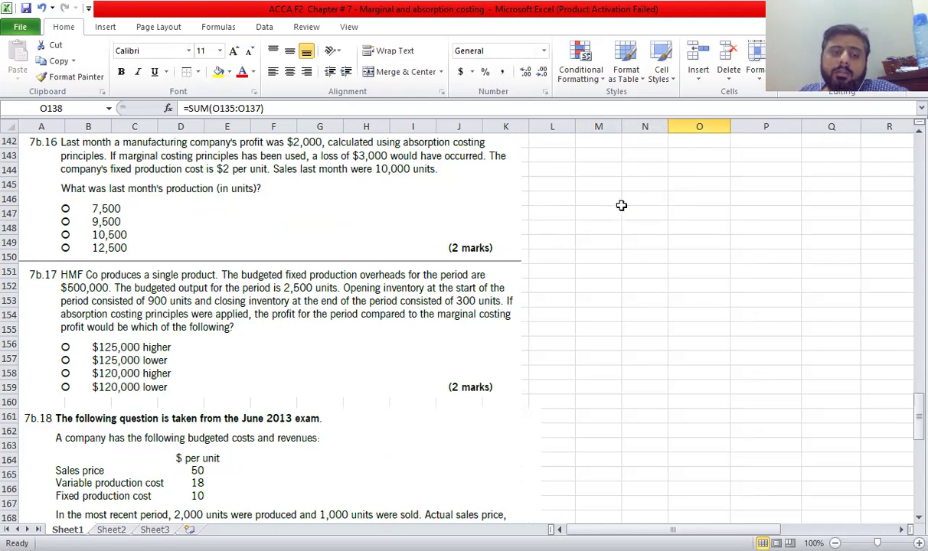
pyautogui.click(600, 155)
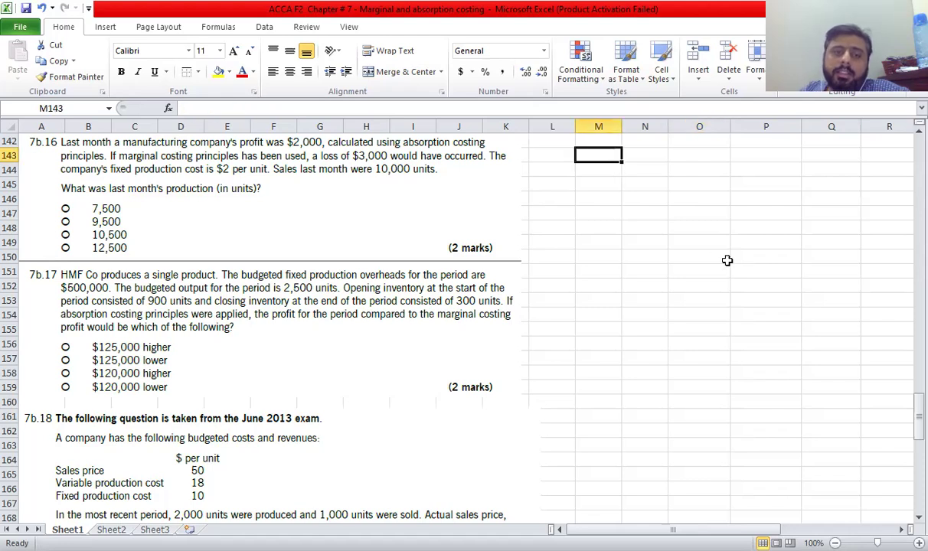
pyautogui.write('papac')
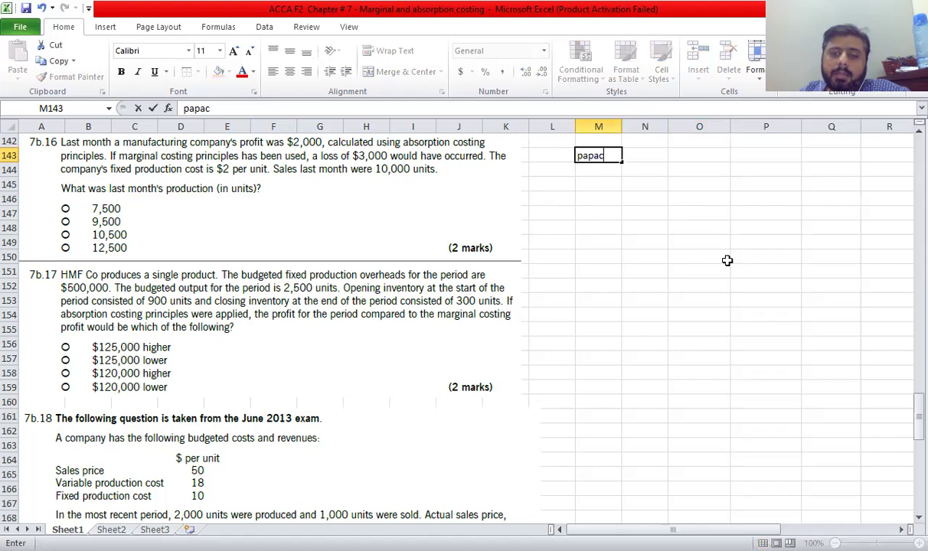
pyautogui.press('Tab')
pyautogui.press('Tab')
pyautogui.write('2000')
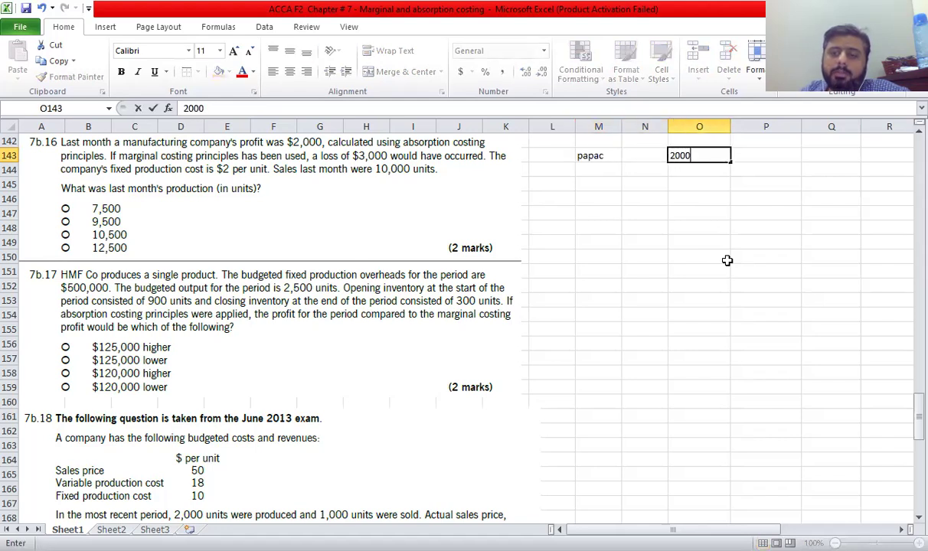
pyautogui.press('Escape')
pyautogui.press('Left')
pyautogui.press('Left')
pyautogui.press('Delete')
# For question 7b.16, enter the text equation "papac - foh in cs + f oh in os = papmc" in L145.
pyautogui.press('Down')
pyautogui.press('Left')
pyautogui.press('Down')
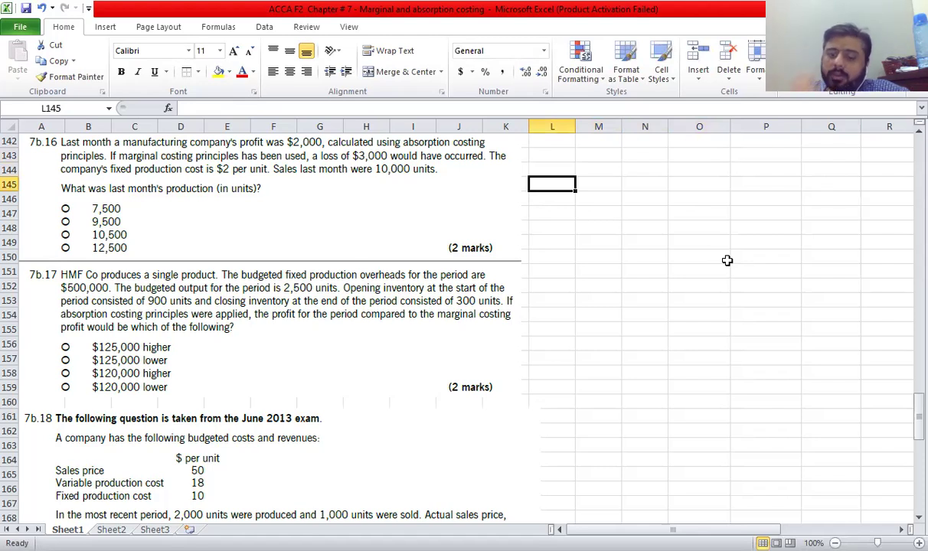
pyautogui.write('papac')
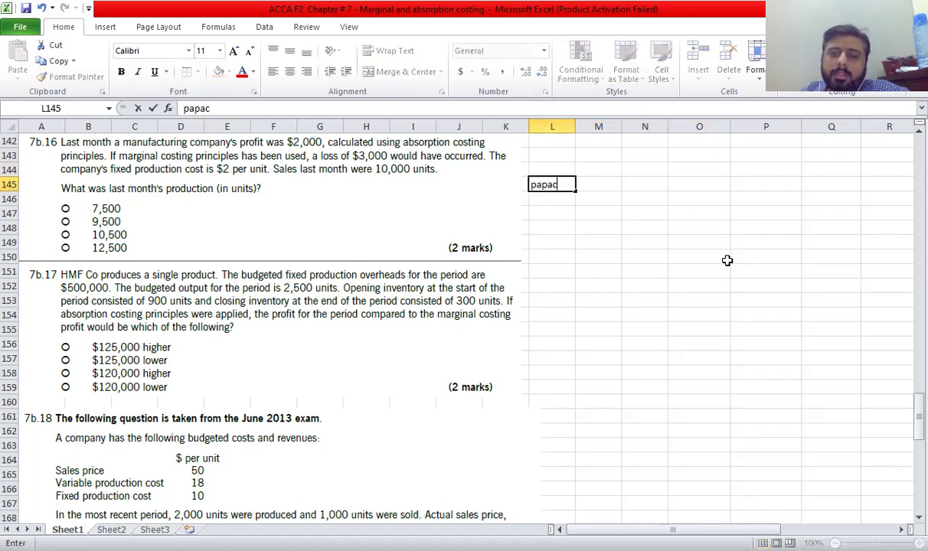
pyautogui.write(' -')
pyautogui.write('f')
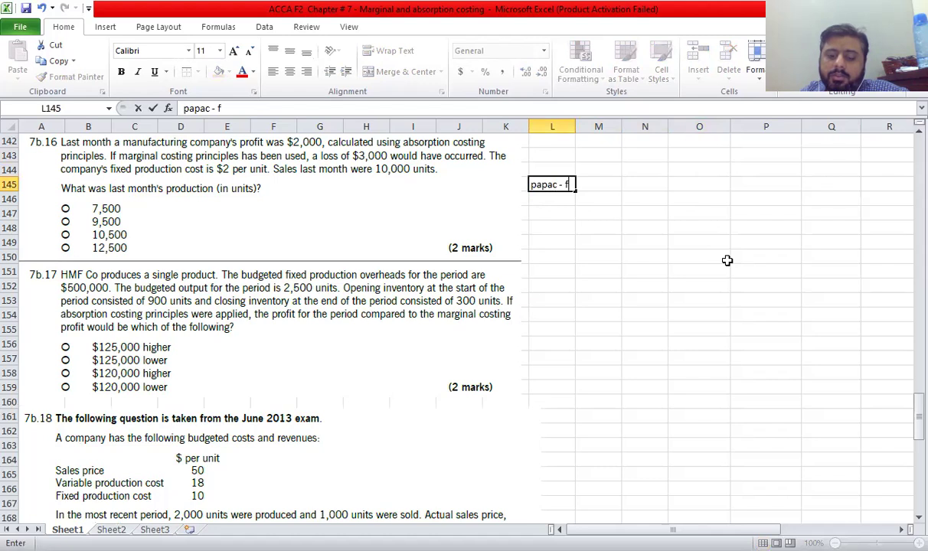
pyautogui.write('oh in cs ')
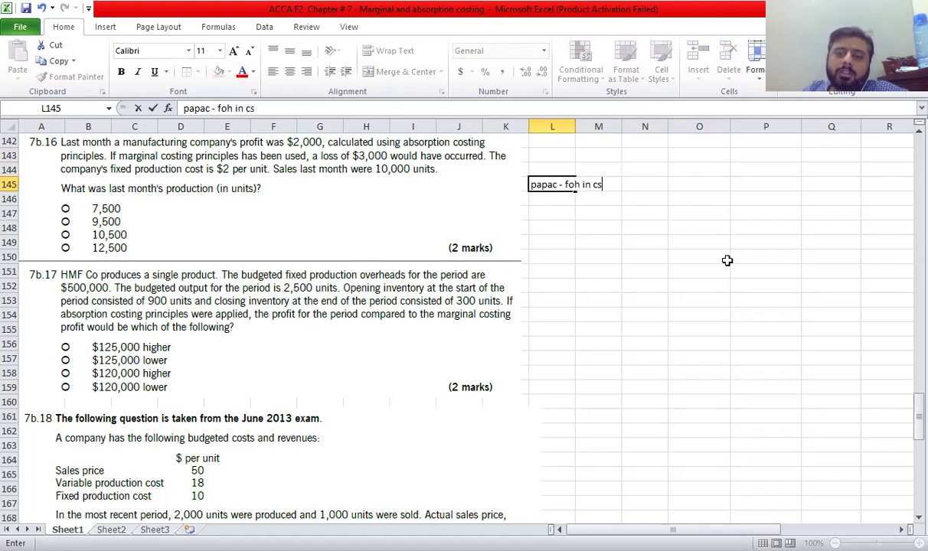
pyautogui.write('+')
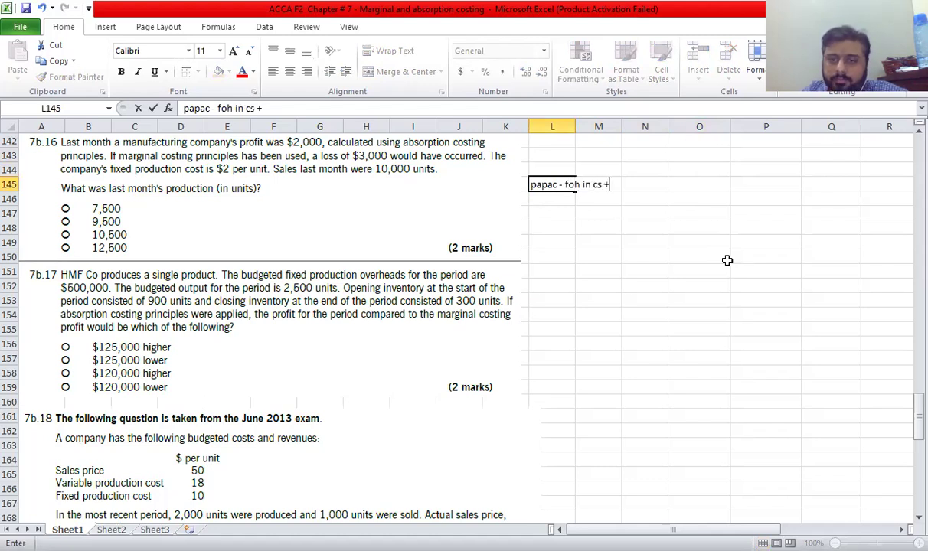
pyautogui.write(' f oh in os')
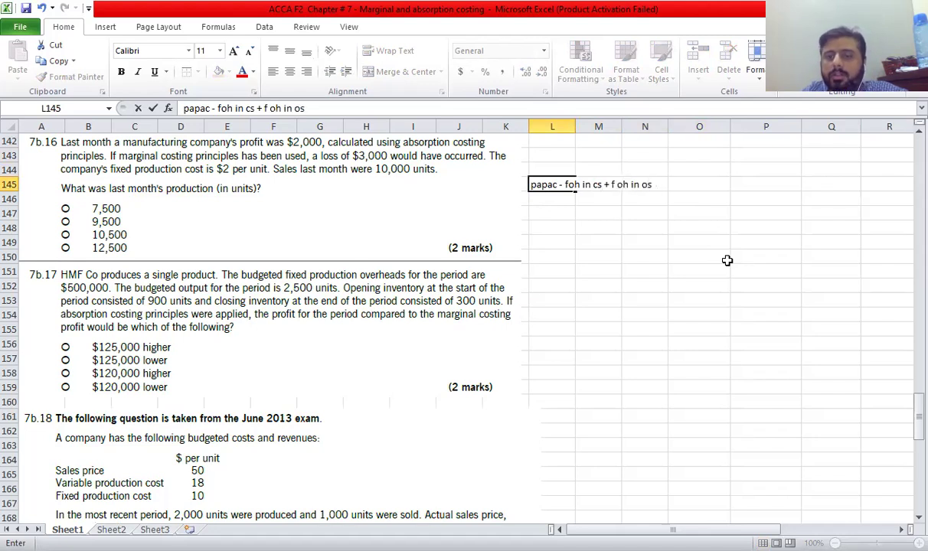
pyautogui.press('BackSpace')
pyautogui.write('s = papmc')
pyautogui.press('Return')
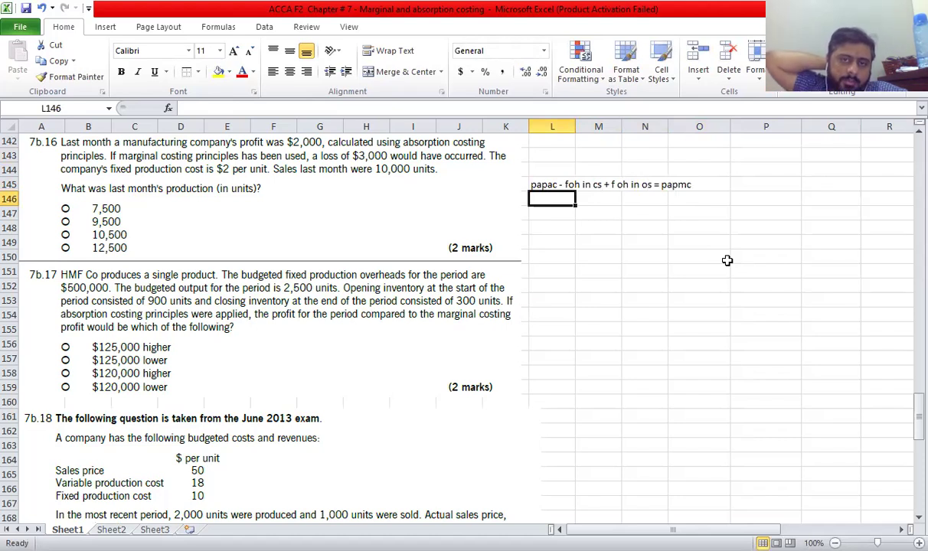
# Enter the equation with the question's figures, "2000 - cs units x 2 + os units x 2 = -3000", in L146.
pyautogui.write('2000 -')
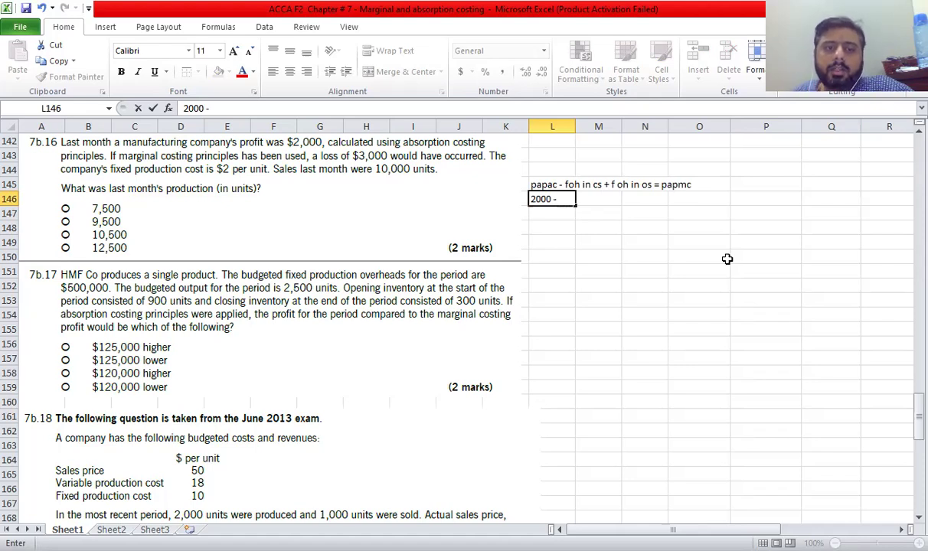
pyautogui.write('cs units x 2')
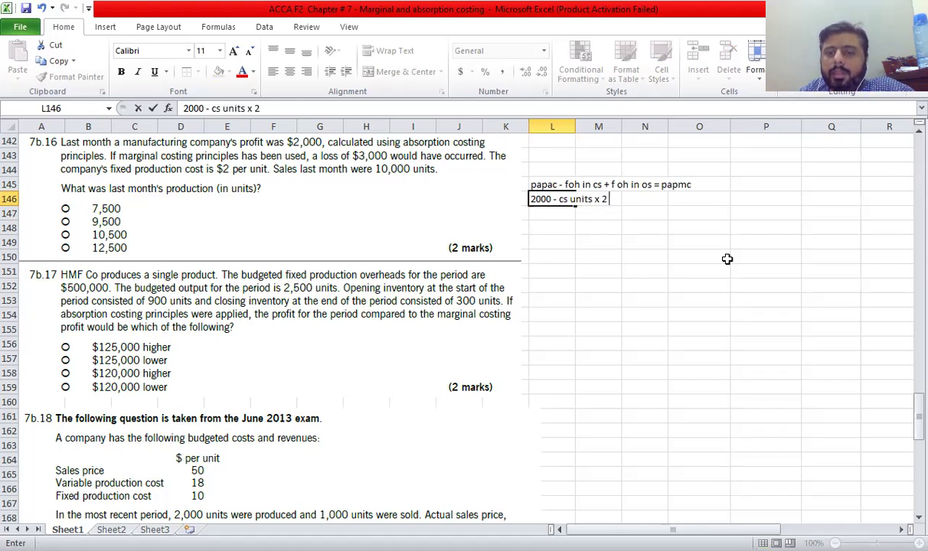
pyautogui.write(' +')
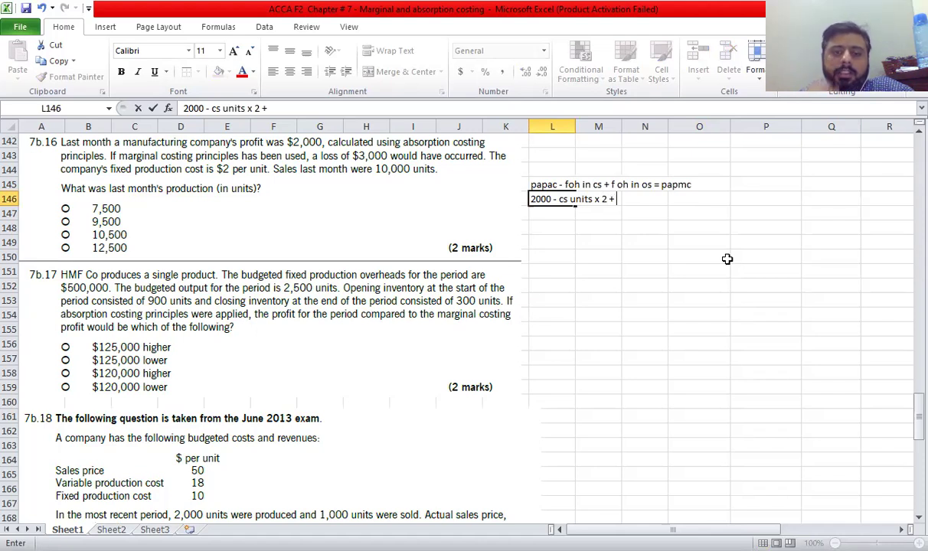
pyautogui.write(' os')
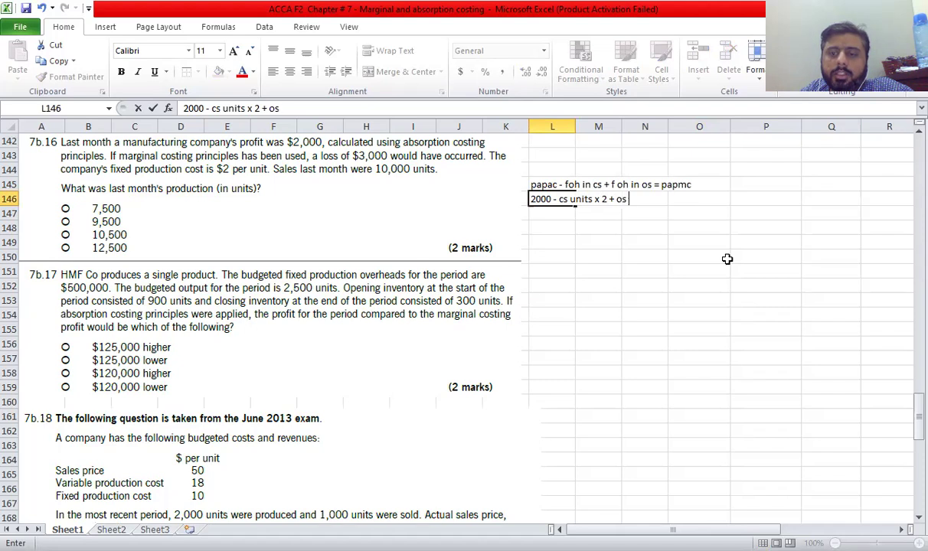
pyautogui.write(' units x 2 =')
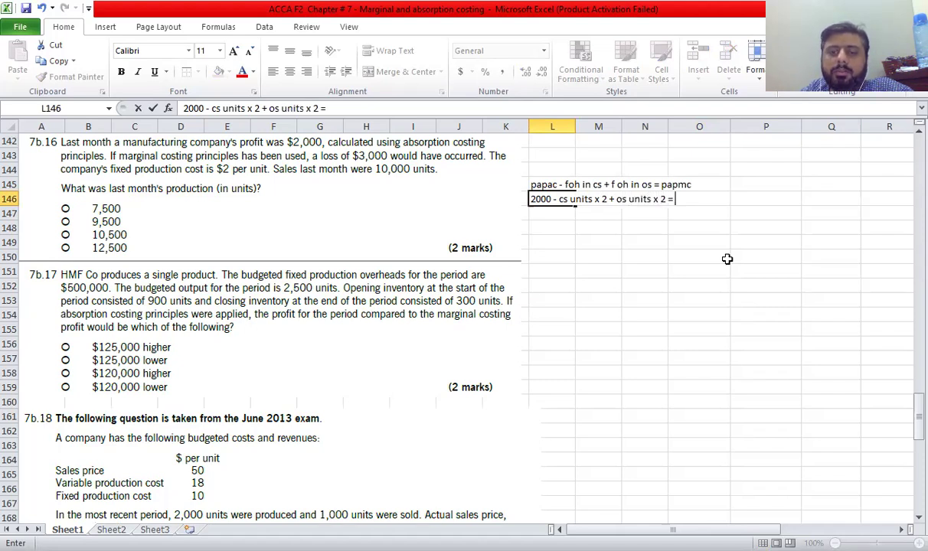
pyautogui.write(' -3000')
pyautogui.press('Return')
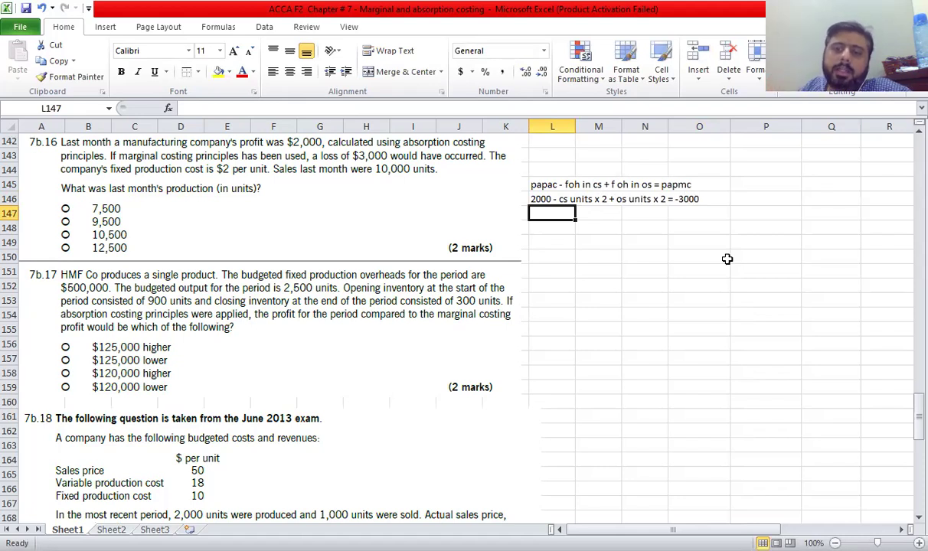
# Enter the simplified equation "- cs units x 2 + os units x 2 = -5000" as text in L147.
pyautogui.press('Right')
pyautogui.press('Right')
pyautogui.press('Left')
pyautogui.press('Left')
pyautogui.write('2')
pyautogui.press('BackSpace')
pyautogui.write("'2")
pyautogui.press('BackSpace')
pyautogui.write('- c')
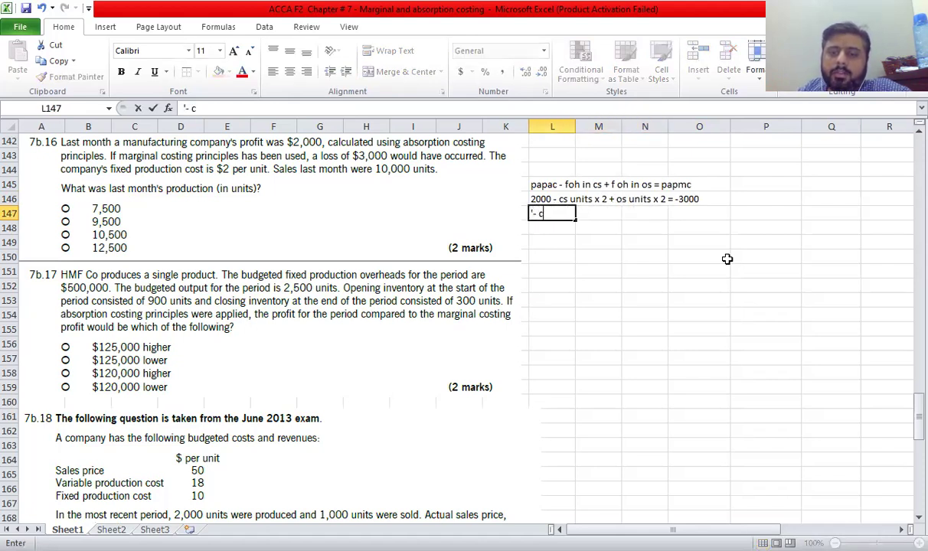
pyautogui.write('s units x')
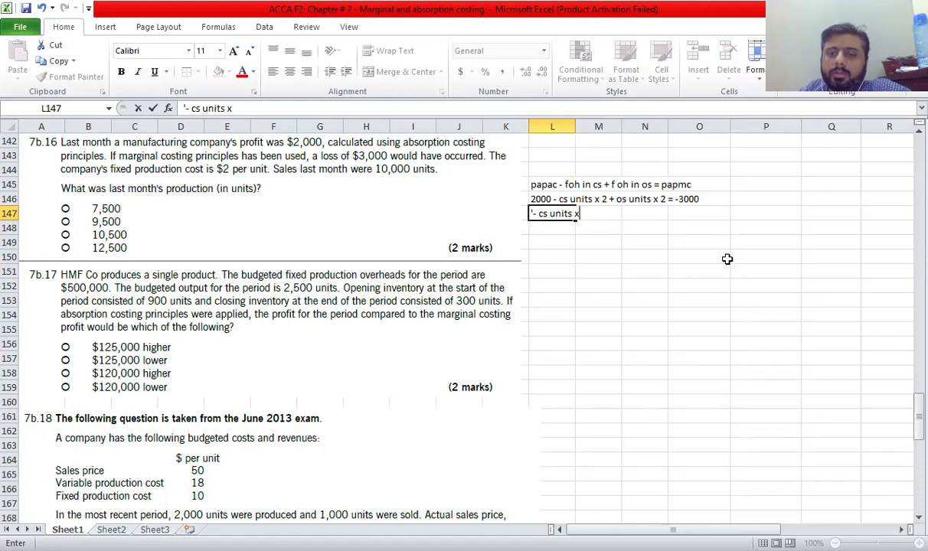
pyautogui.write(' 2 -')
pyautogui.press('BackSpace')
pyautogui.write('+ os un')
pyautogui.write('its')
pyautogui.write(' x 2')
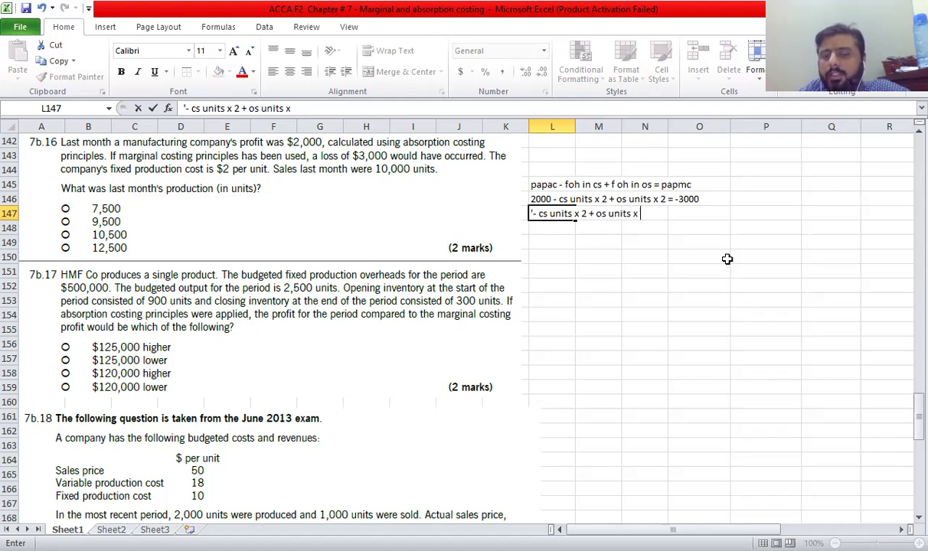
pyautogui.write(' =')
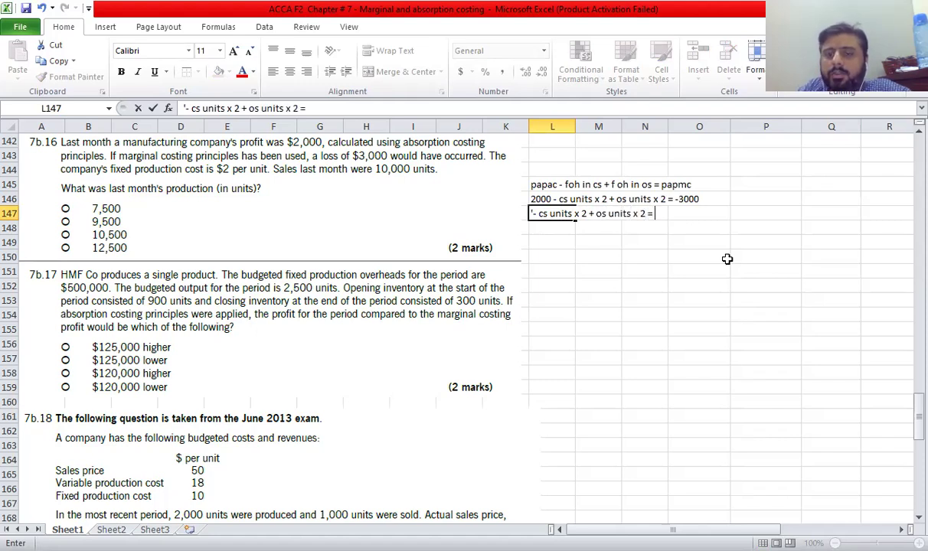
pyautogui.write(' -5000')
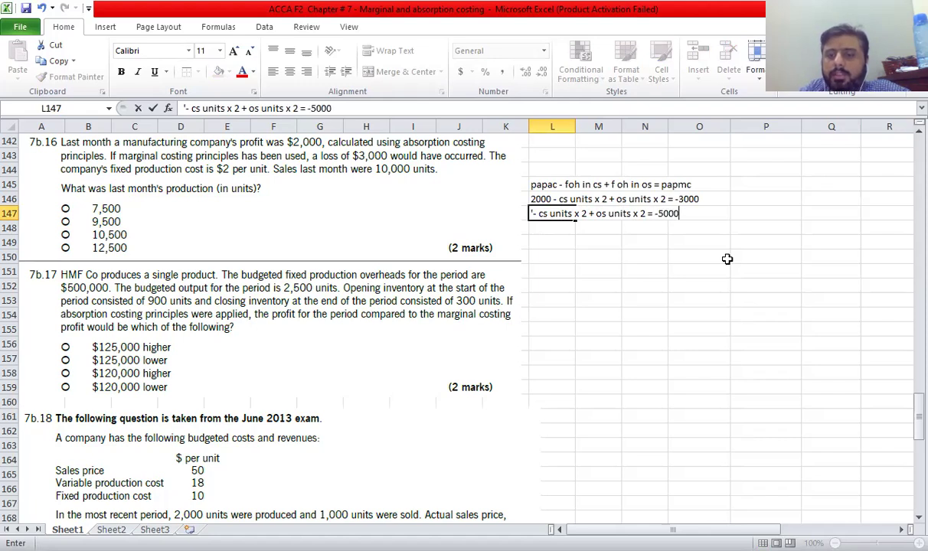
pyautogui.press('Return')
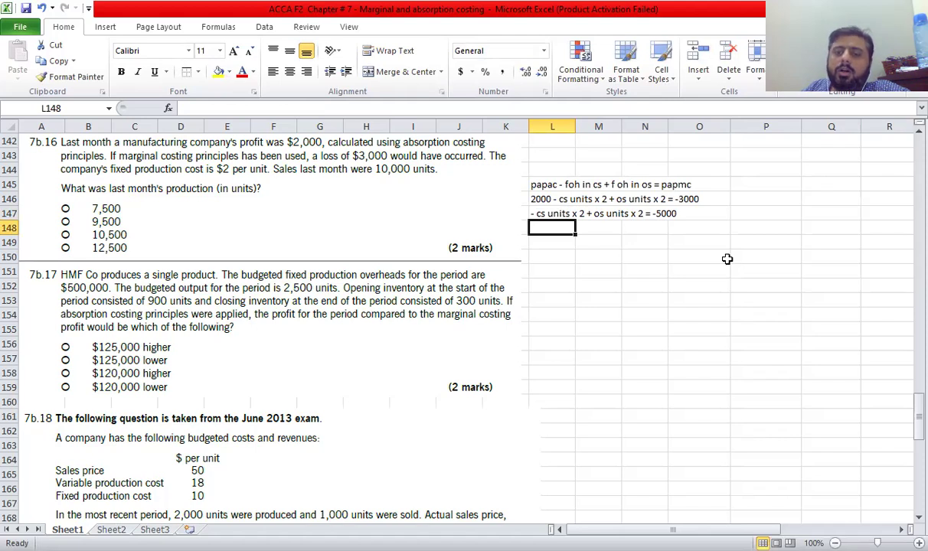
# Enter the sign-reversed equation "cs units x 2 - os units x 2 = 5000" as text in L148.
pyautogui.write('os units - cs units =')
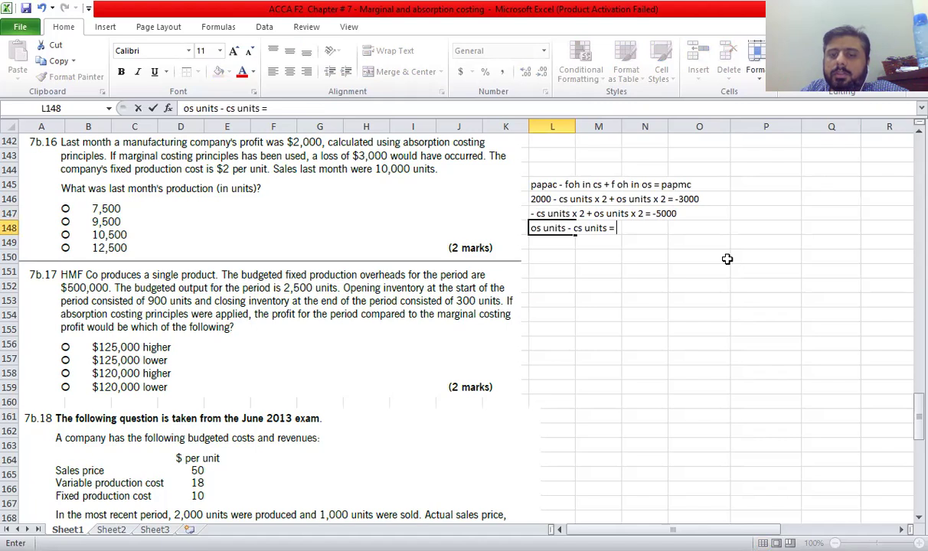
pyautogui.press('Escape')
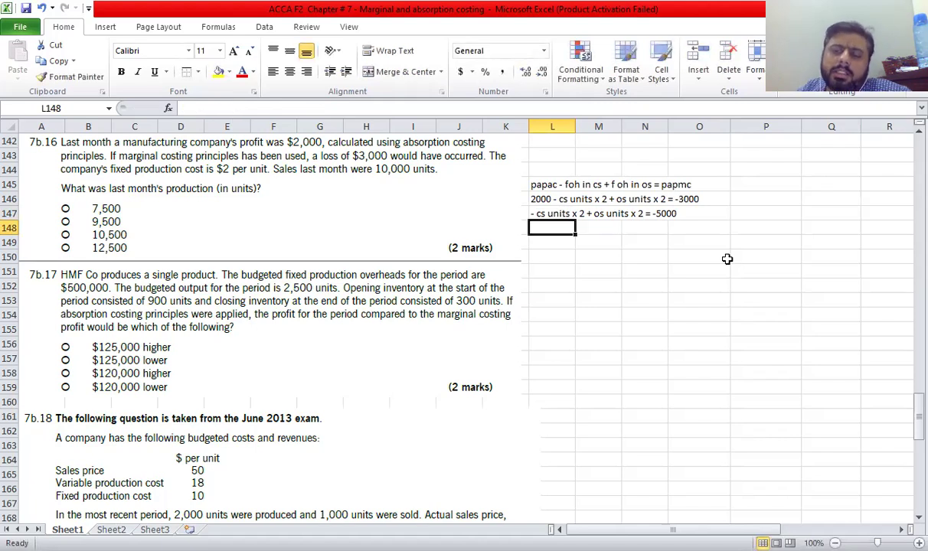
pyautogui.write('c')
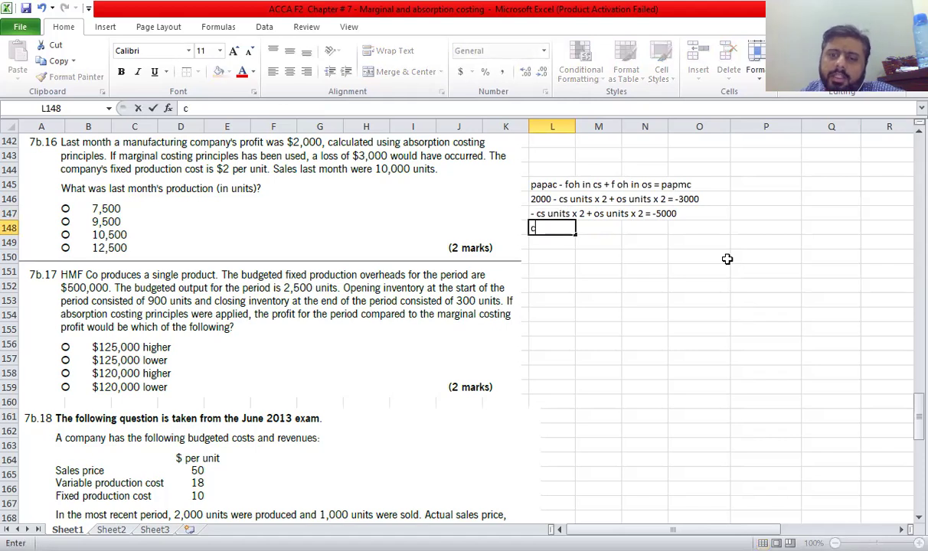
pyautogui.write('s units x')
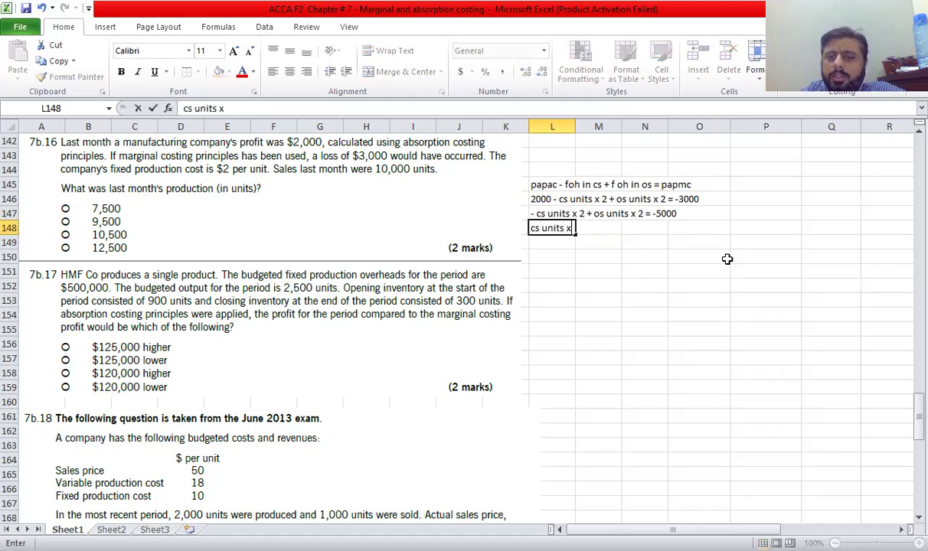
pyautogui.write(' 2 -')
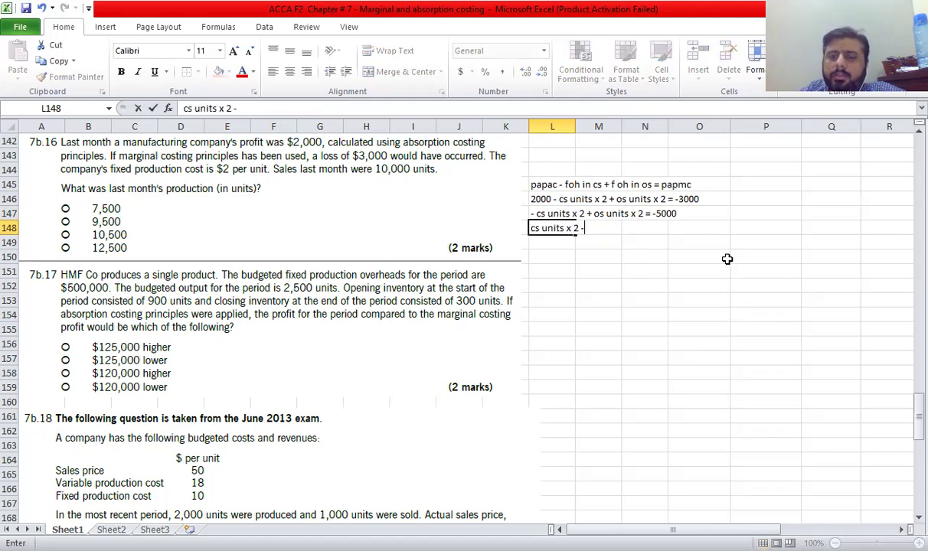
pyautogui.write(' os units')
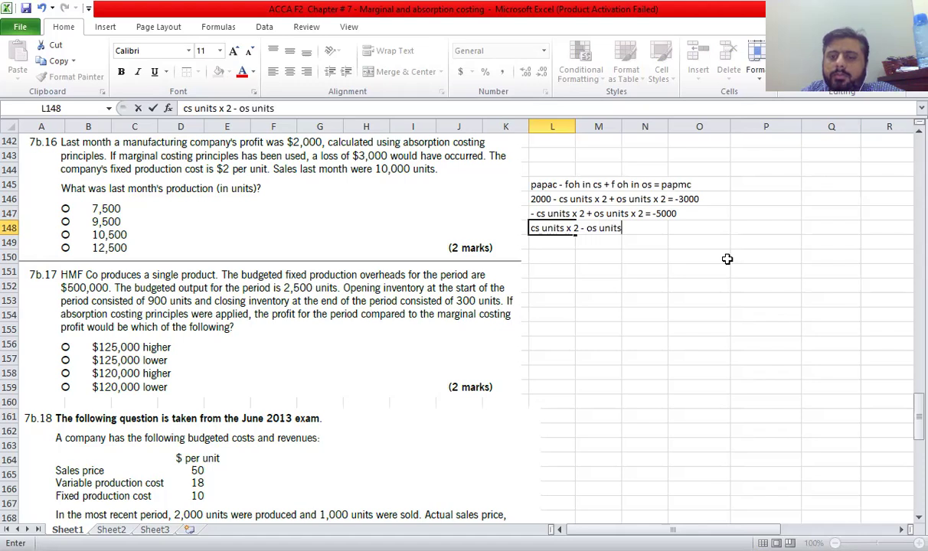
pyautogui.write(' x 2')
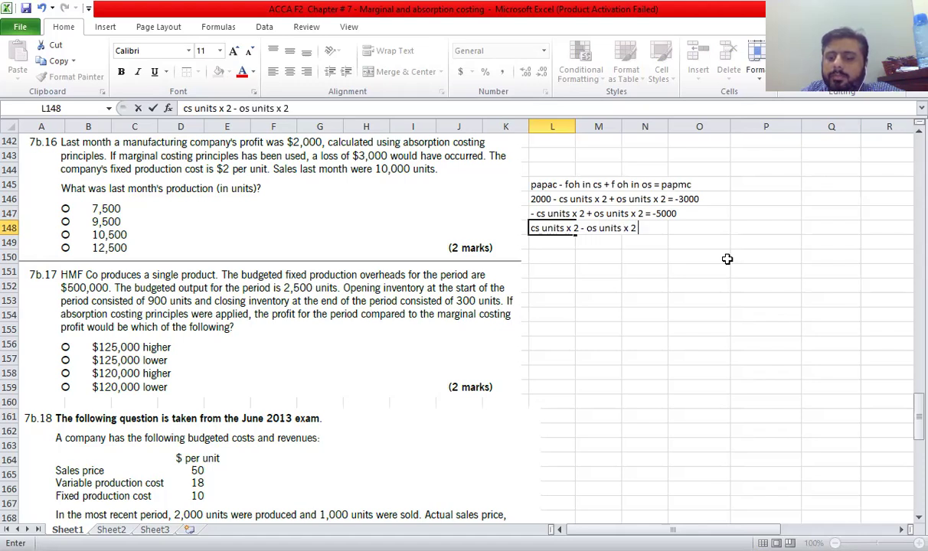
pyautogui.write(' = 5000')
pyautogui.press('Return')
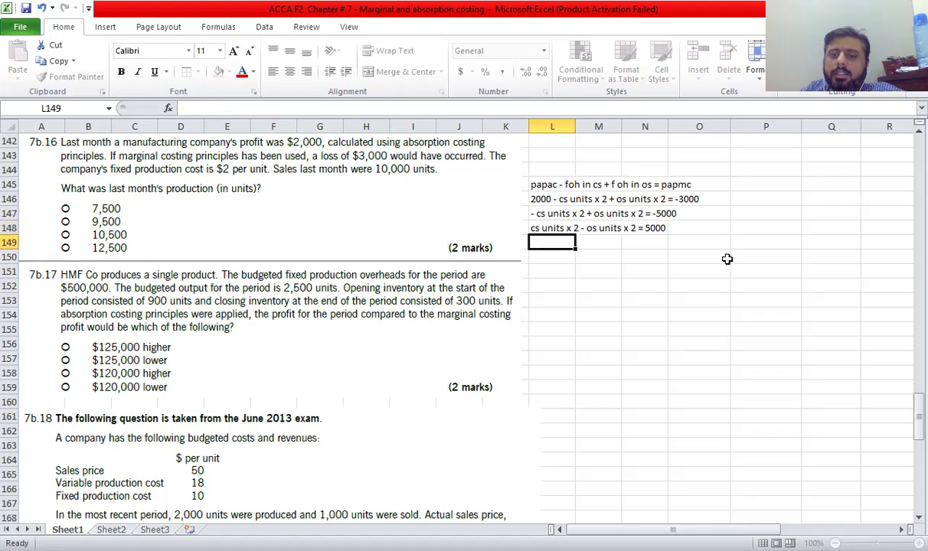
# Enter the equation divided through by 2, "cs units - os units = 2,500", in L149.
pyautogui.write('cs units')
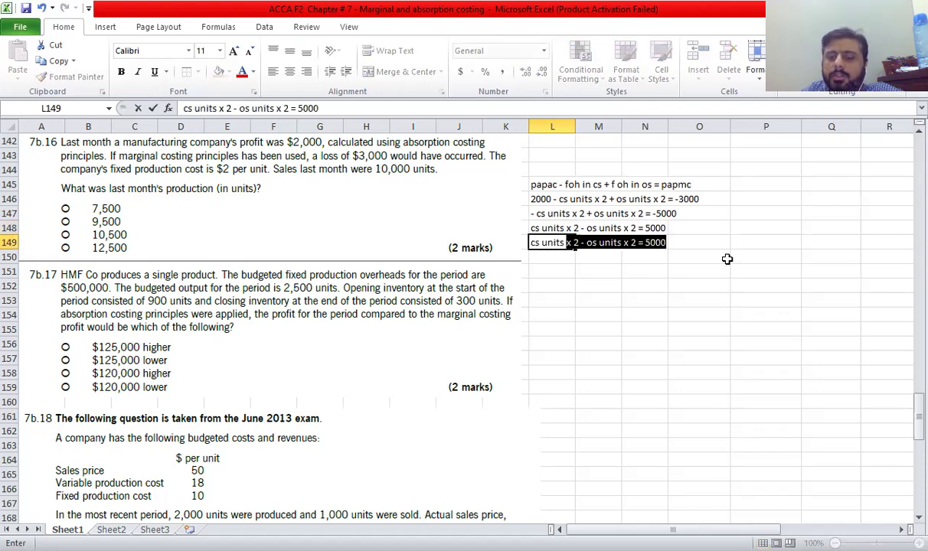
pyautogui.write(' - os')
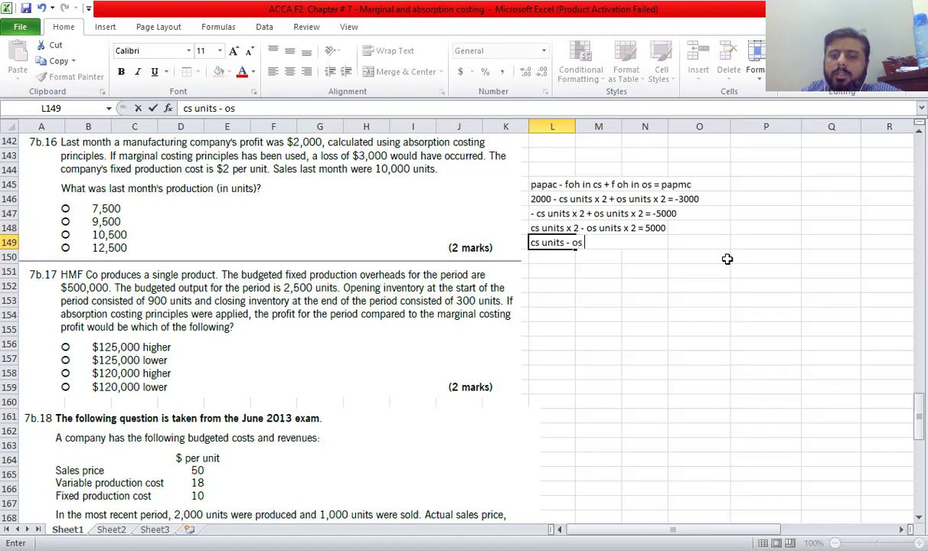
pyautogui.write(' units =')
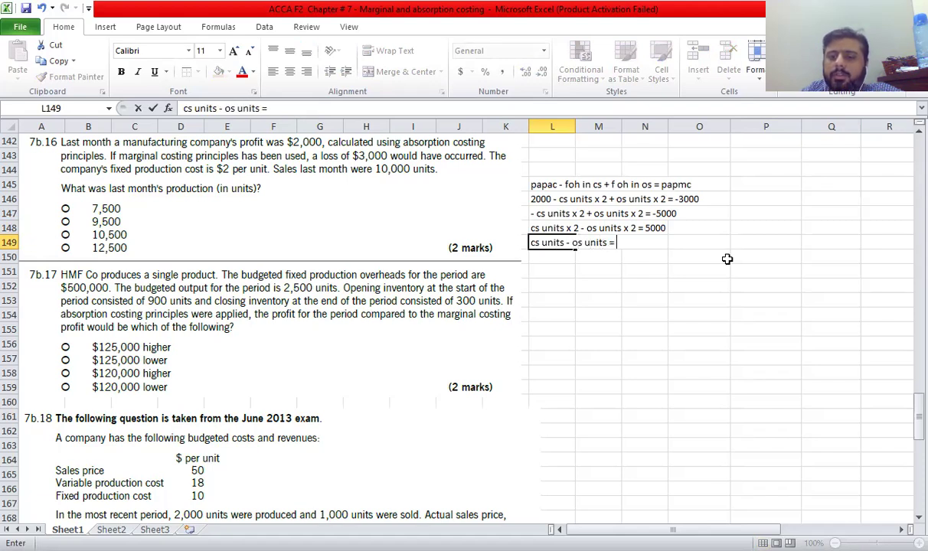
pyautogui.write(' 2,5')
pyautogui.press('BackSpace')
pyautogui.write(',500')
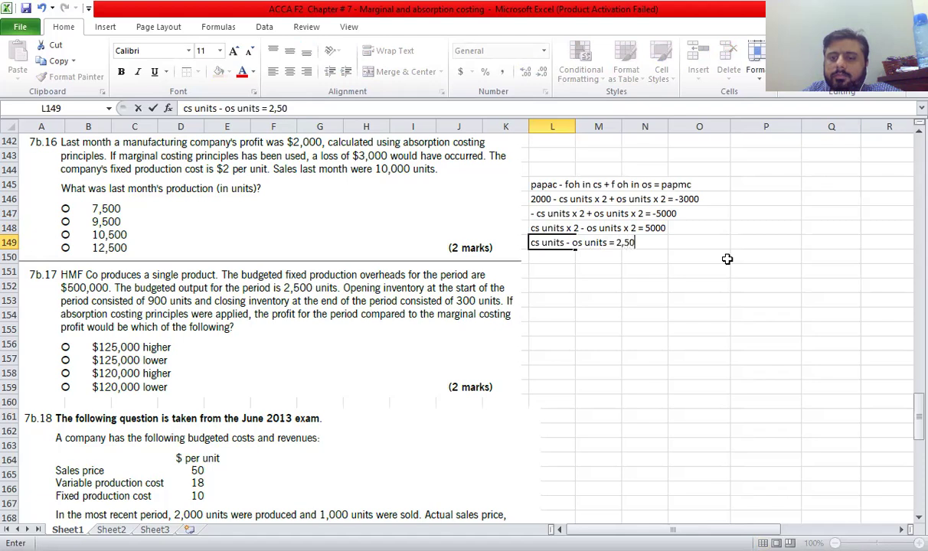
pyautogui.press('Return')
pyautogui.press('Right')
pyautogui.press('Right')
pyautogui.press('Left')
pyautogui.press('Left')
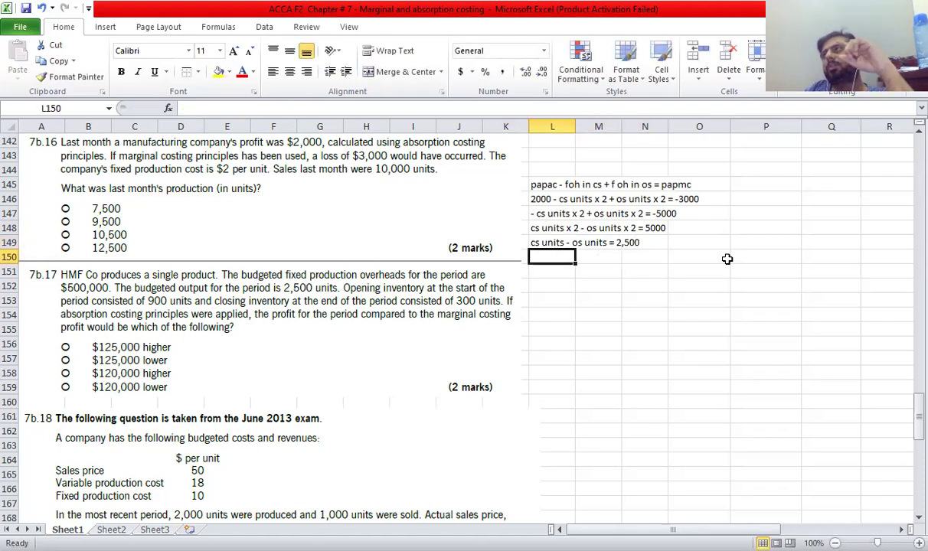
pyautogui.press('Right')
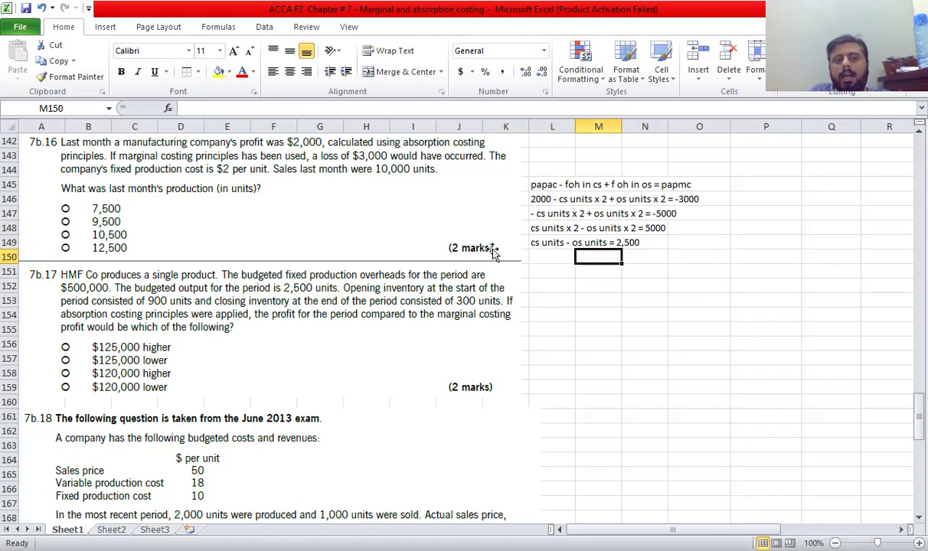
# Enter the units relationship "OSFG + PRODUCTION - CSFG = UNITS SOLD" as text in L152.
pyautogui.click(565, 285)
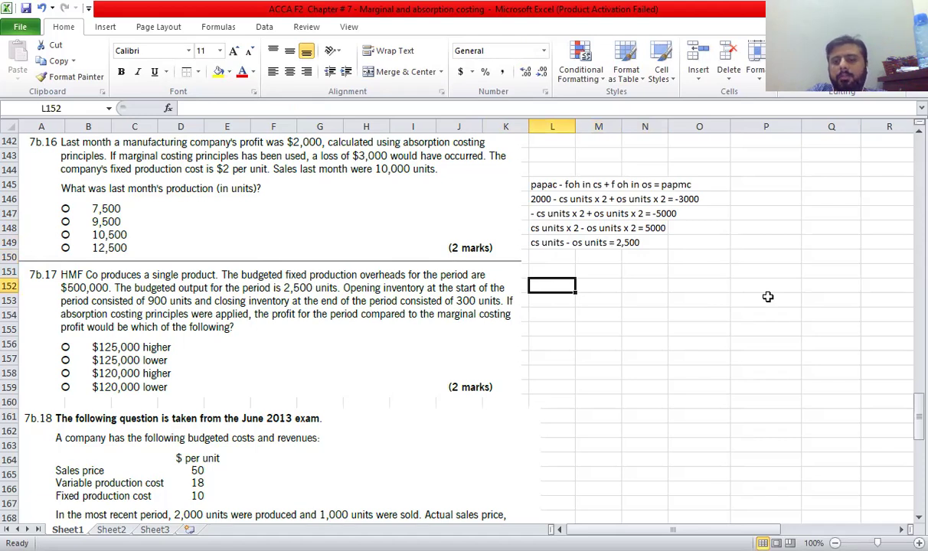
pyautogui.write('OSF')
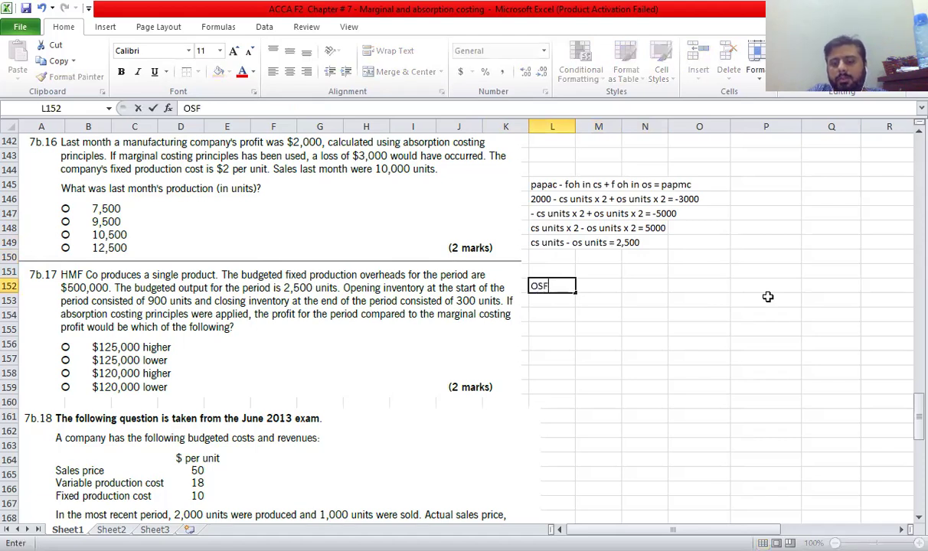
pyautogui.write('G + PRODUCTION - CSFG = UNTIT')
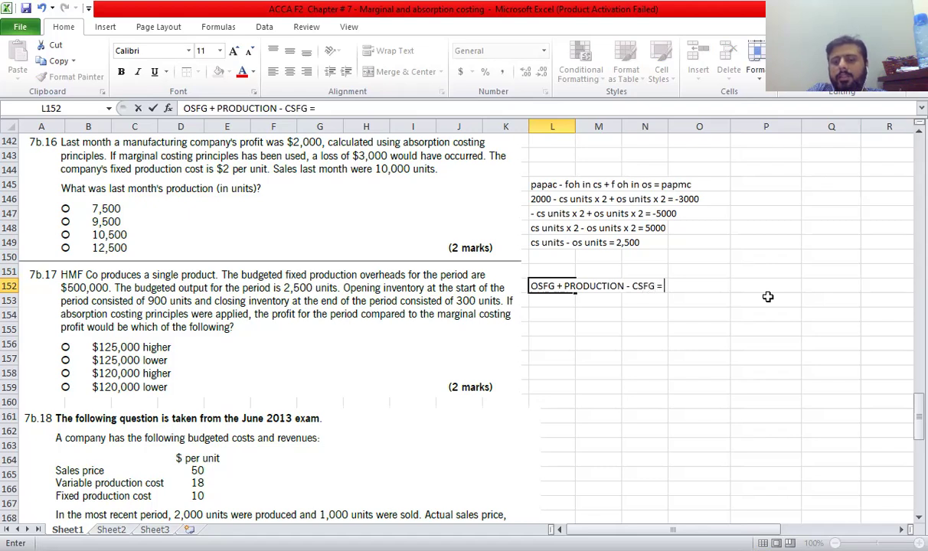
pyautogui.press('BackSpace')
pyautogui.press('BackSpace')
pyautogui.press('BackSpace')
pyautogui.write('ITS SOLD')
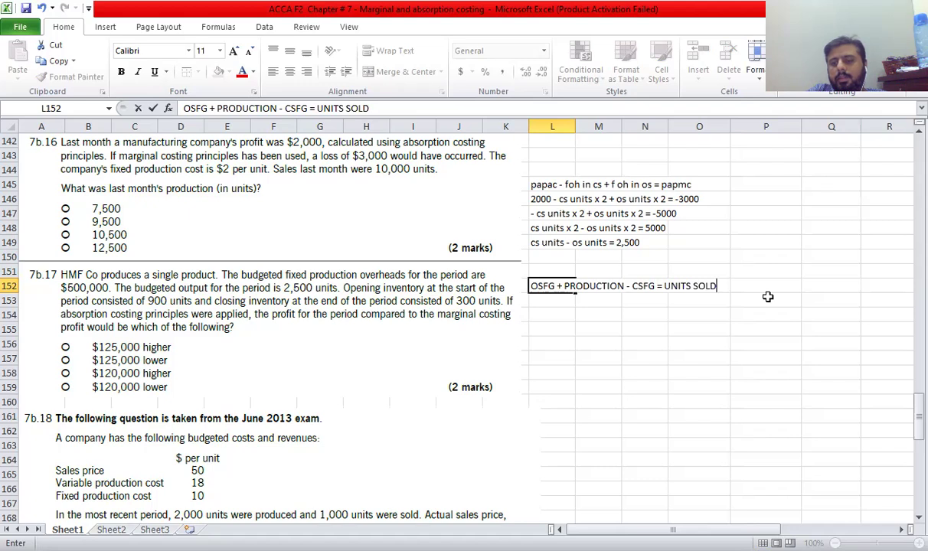
pyautogui.press('Return')
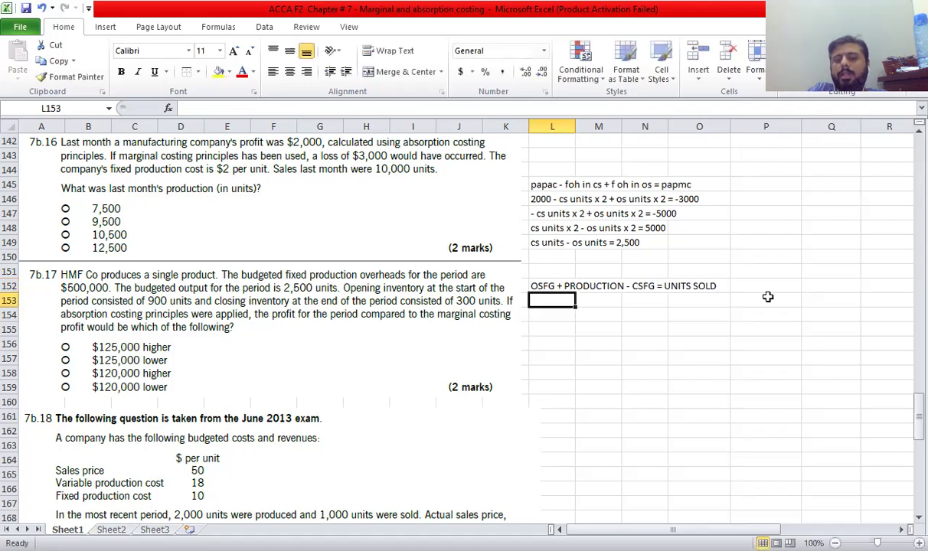
# Enter "PRODUCTION - UNITS SOLD + CSFG - OSFG" in L153 and repeat the same text in L154.
pyautogui.write('PRO')
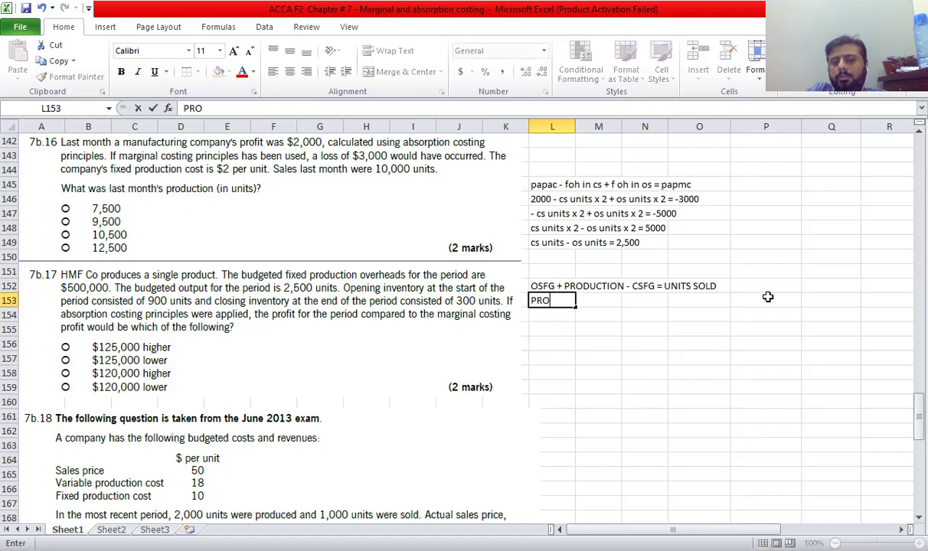
pyautogui.write('DUCTION - ')
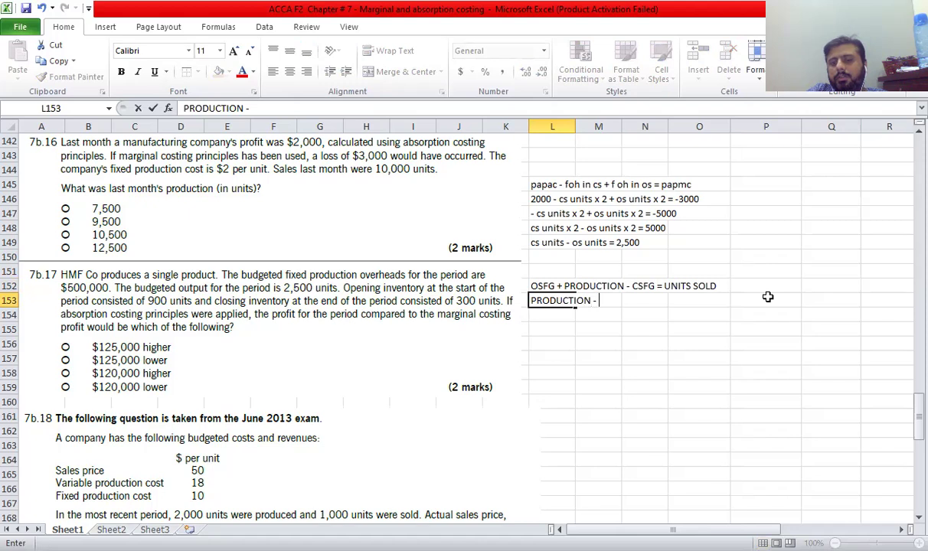
pyautogui.write('UNITS SOLD ')
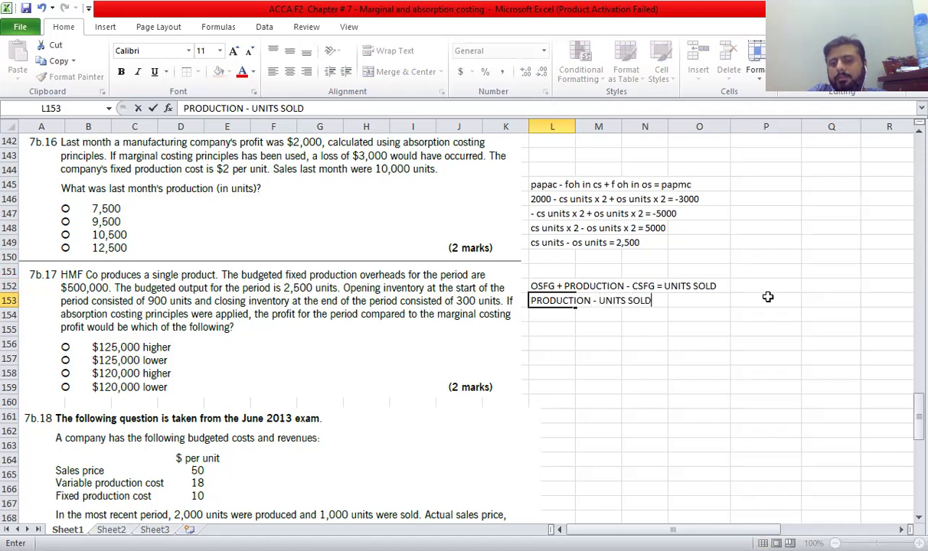
pyautogui.write('+ CS')
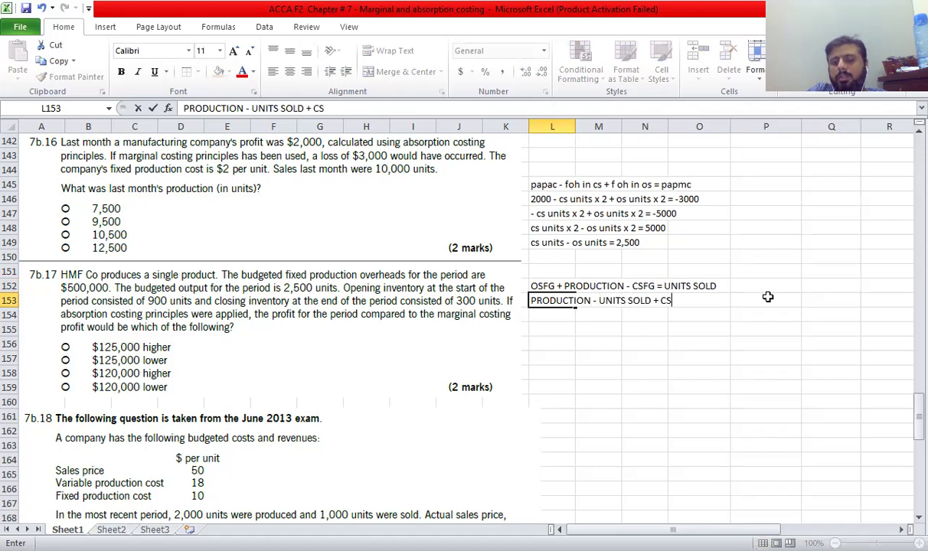
pyautogui.write('FG ')
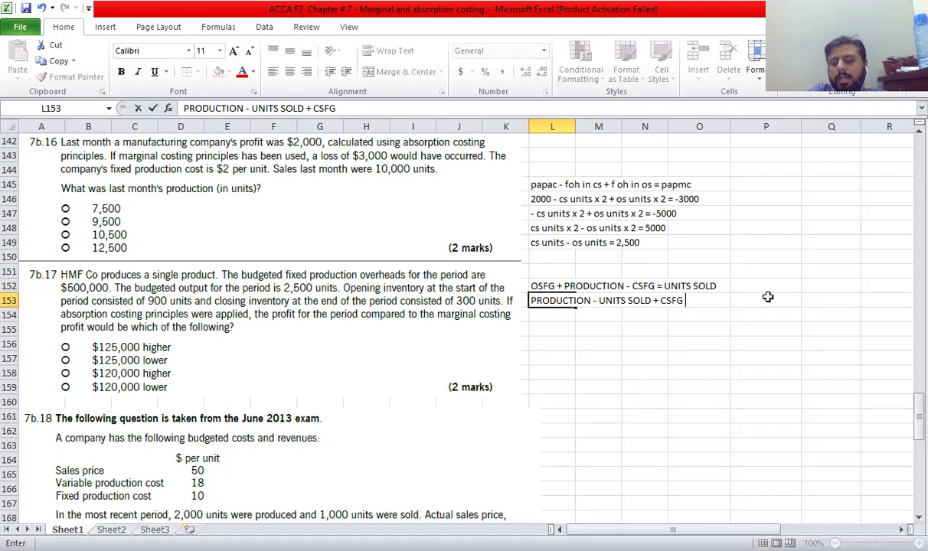
pyautogui.write('- OSFG')
pyautogui.press('Return')
pyautogui.write('PRODUCTION')
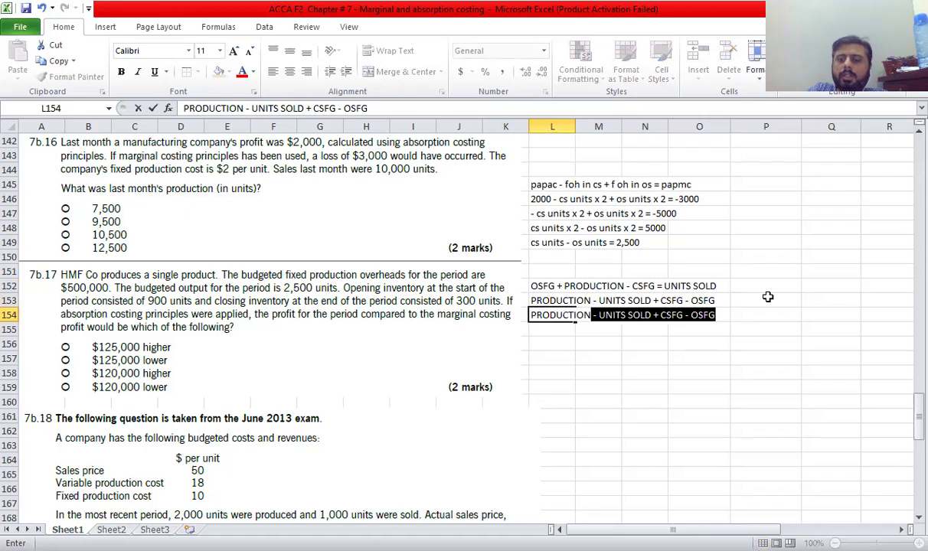
pyautogui.press('Escape')
# Correct L153 by replacing the minus sign after PRODUCTION with an equals sign.
pyautogui.press('Up')
pyautogui.press('F2')
pyautogui.press('Left')
pyautogui.press('Left')
pyautogui.press('Left')
pyautogui.press('Left')
pyautogui.press('Left')
pyautogui.press('Left')
pyautogui.press('Left')
pyautogui.press('Left')
pyautogui.press('Left')
pyautogui.press('Left')
pyautogui.press('Left')
pyautogui.press('Left')
pyautogui.press('Left')
pyautogui.press('Left')
pyautogui.press('Left')
pyautogui.press('Left')
pyautogui.press('Left')
pyautogui.press('Left')
pyautogui.press('Left')
pyautogui.press('Left')
pyautogui.press('Left')
pyautogui.press('Left')
pyautogui.press('Left')
pyautogui.press('Left')
pyautogui.press('Left')
pyautogui.press('BackSpace')
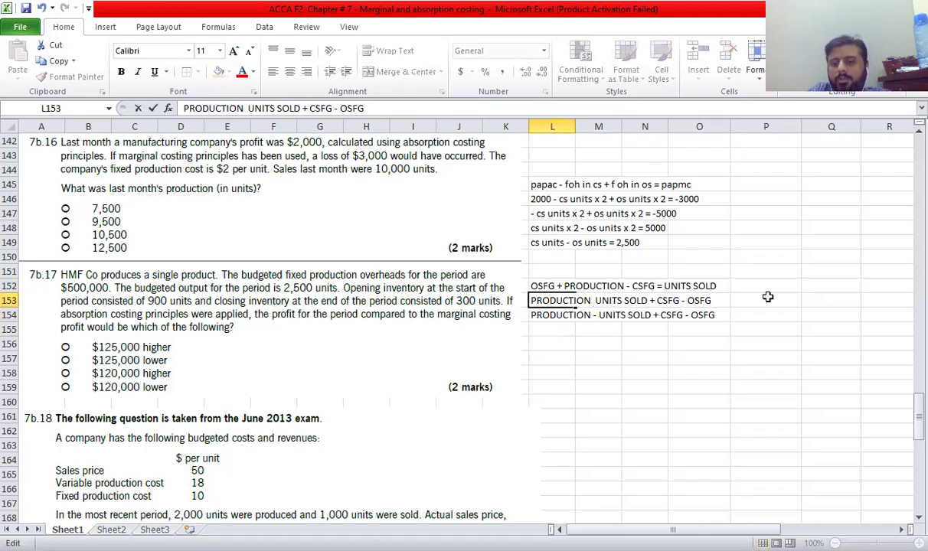
pyautogui.write('=')
pyautogui.press('Return')
# Replace the minus sign after PRODUCTION in L154 with an equals sign.
pyautogui.press('F2')
pyautogui.press('Left')
pyautogui.press('Left')
pyautogui.press('Left')
pyautogui.press('Left')
pyautogui.press('Left')
pyautogui.press('Left')
pyautogui.press('Left')
pyautogui.press('Left')
pyautogui.press('Left')
pyautogui.press('Left')
pyautogui.press('Left')
pyautogui.press('Left')
pyautogui.press('Left')
pyautogui.press('Left')
pyautogui.press('Left')
pyautogui.press('Left')
pyautogui.press('Left')
pyautogui.press('Left')
pyautogui.press('Left')
pyautogui.press('Left')
pyautogui.press('Left')
pyautogui.press('Left')
pyautogui.press('Left')
pyautogui.press('Left')
pyautogui.press('Left')
pyautogui.press('Left')
pyautogui.press('Left')
pyautogui.hotkey('shift', 'Right')
pyautogui.hotkey('shift', 'Right')
pyautogui.hotkey('shift', 'Right')
pyautogui.hotkey('shift', 'Right')
pyautogui.hotkey('shift', 'Right')
pyautogui.hotkey('shift', 'Right')
pyautogui.hotkey('shift', 'Right')
pyautogui.hotkey('shift', 'Right')
pyautogui.hotkey('shift', 'Right')
pyautogui.hotkey('shift', 'Right')
pyautogui.hotkey('shift', 'Right')
pyautogui.hotkey('shift', 'Right')
pyautogui.hotkey('shift', 'Right')
pyautogui.hotkey('shift', 'Right')
pyautogui.hotkey('shift', 'Right')
pyautogui.hotkey('shift', 'Right')
pyautogui.hotkey('shift', 'Right')
pyautogui.hotkey('shift', 'Right')
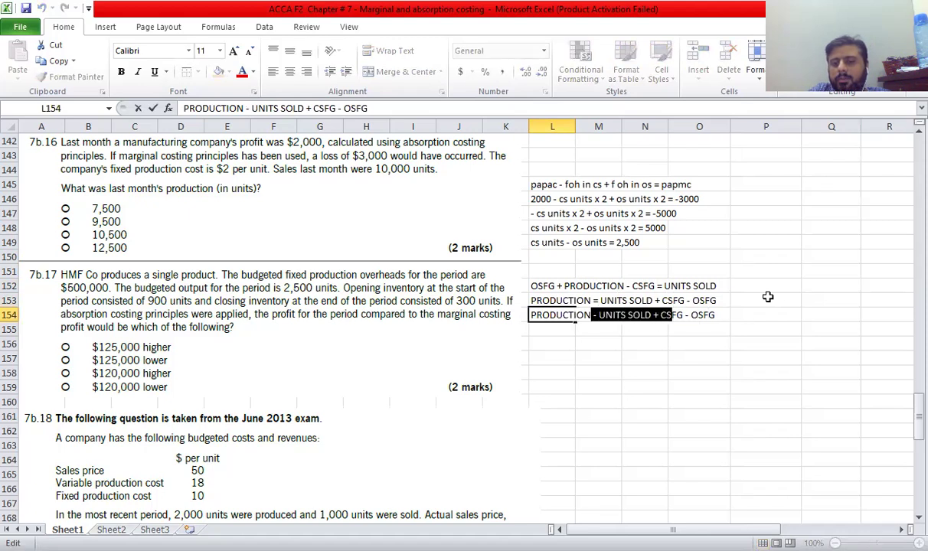
pyautogui.hotkey('shift', 'Right')
pyautogui.hotkey('shift', 'Right')
pyautogui.hotkey('shift', 'Right')
pyautogui.hotkey('shift', 'Right')
pyautogui.hotkey('shift', 'Right')
pyautogui.hotkey('shift', 'Right')
pyautogui.hotkey('shift', 'Right')
pyautogui.hotkey('shift', 'Right')
pyautogui.hotkey('shift', 'Right')
pyautogui.press('Left')
pyautogui.press('Right')
pyautogui.press('Right')
pyautogui.press('BackSpace')
pyautogui.write('=')
# Replace the text after the equals sign in L154 with the figures "10,000 + 2,500".
pyautogui.press('Right')
pyautogui.hotkey('shift', 'End')
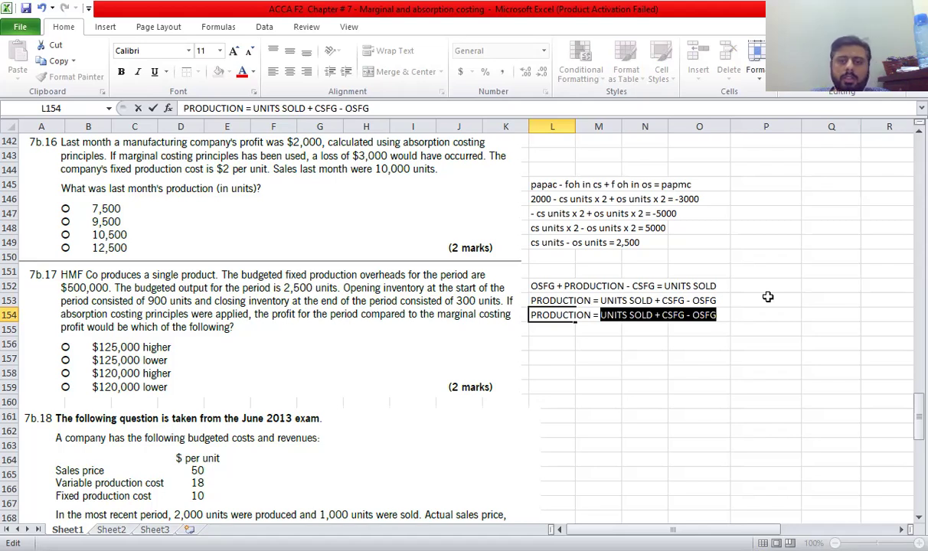
pyautogui.write('1,000')
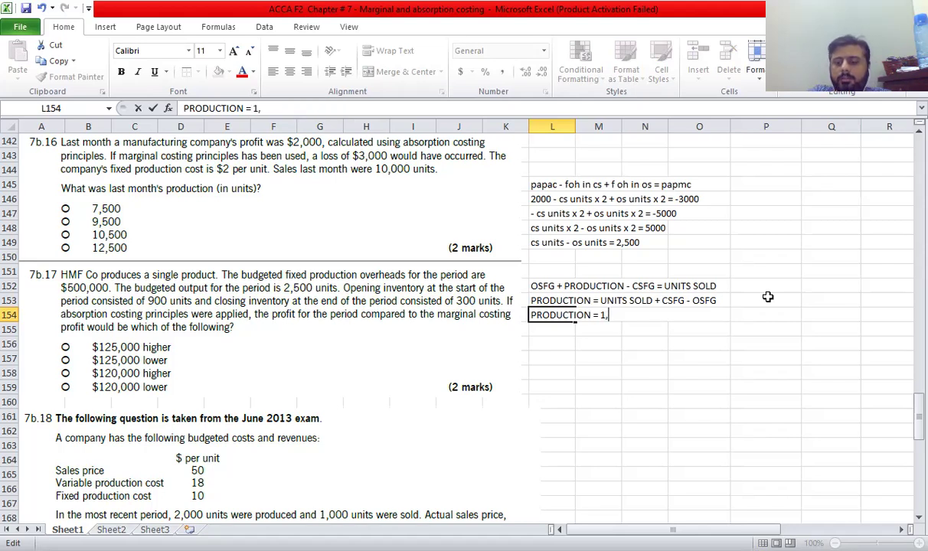
pyautogui.press('BackSpace')
pyautogui.press('BackSpace')
pyautogui.press('BackSpace')
pyautogui.press('BackSpace')
pyautogui.write('0,000')
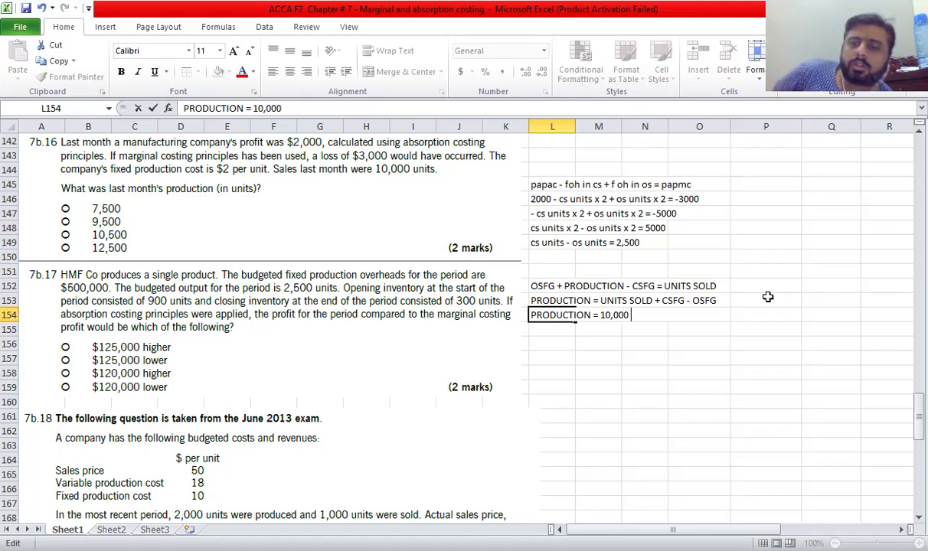
pyautogui.write('+ 2,500')
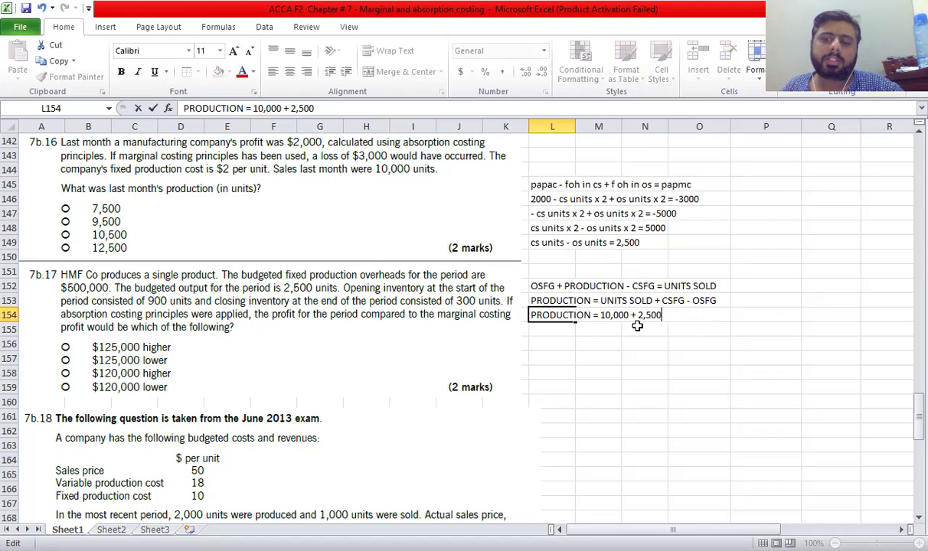
pyautogui.click(711, 317)
# Enter the production answer 12,500 in P154, on the same row as the production equation.
pyautogui.click(748, 317)
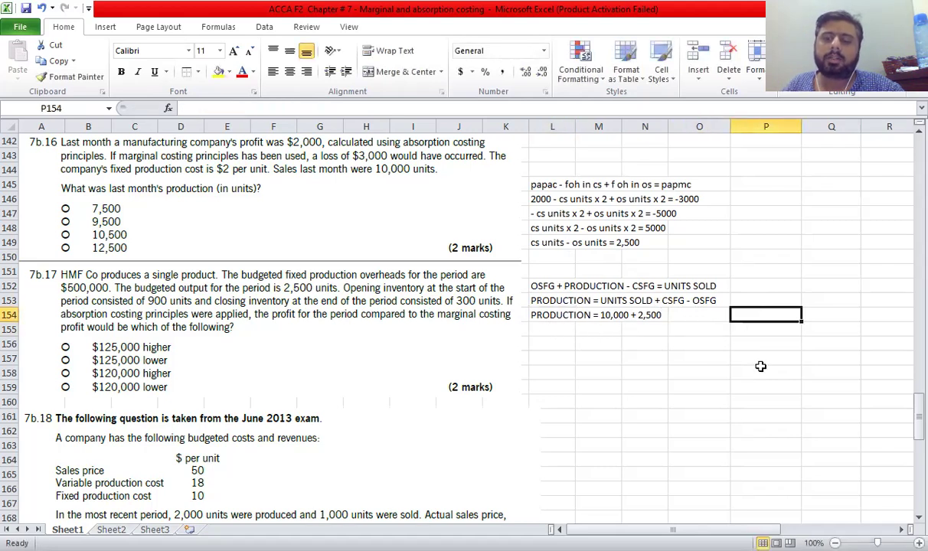
pyautogui.write('12,50')
pyautogui.press('Return')
pyautogui.press('Up')
pyautogui.write('12,500')
pyautogui.press('Return')
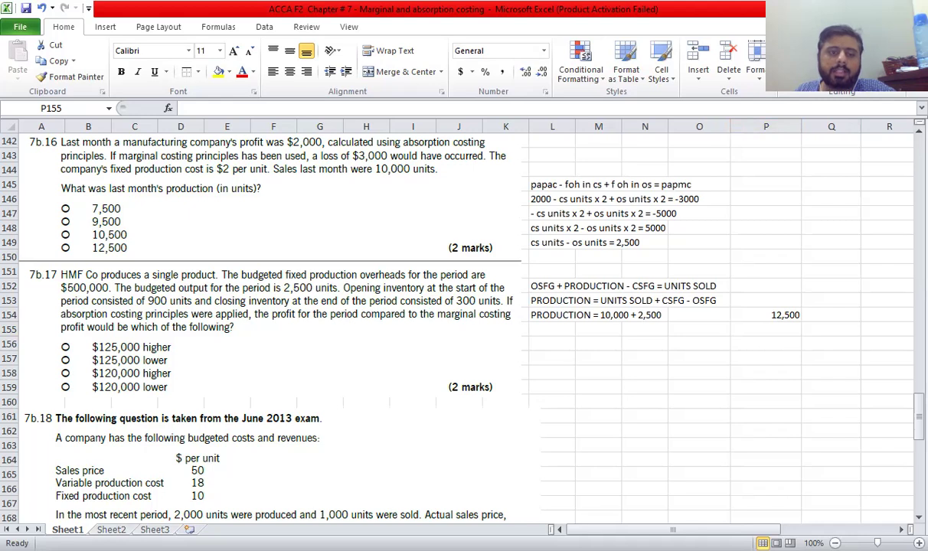
# Start the working for question 7b.17 by entering the label "OAR" in M158.
pyautogui.scroll(-3, 434, 408)
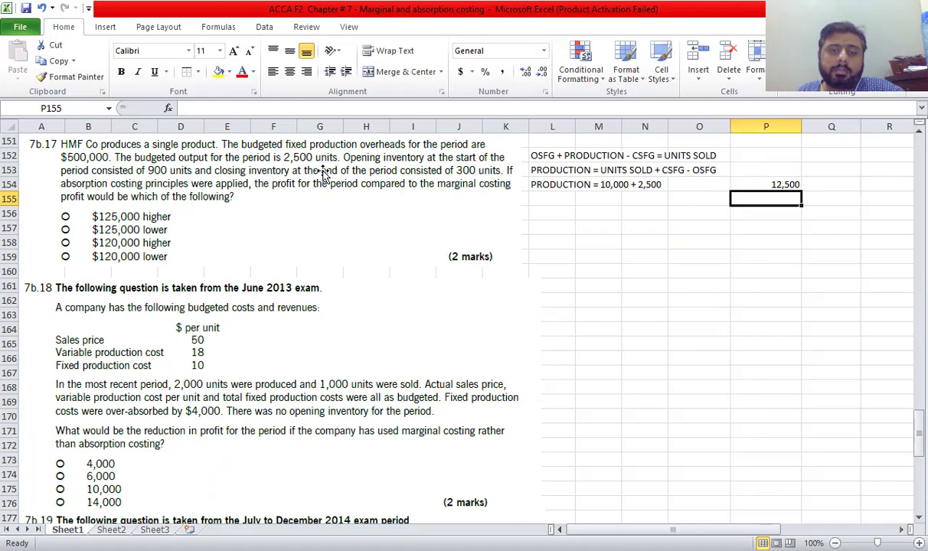
pyautogui.click(598, 243)
pyautogui.write('OAR')
pyautogui.press('Tab')
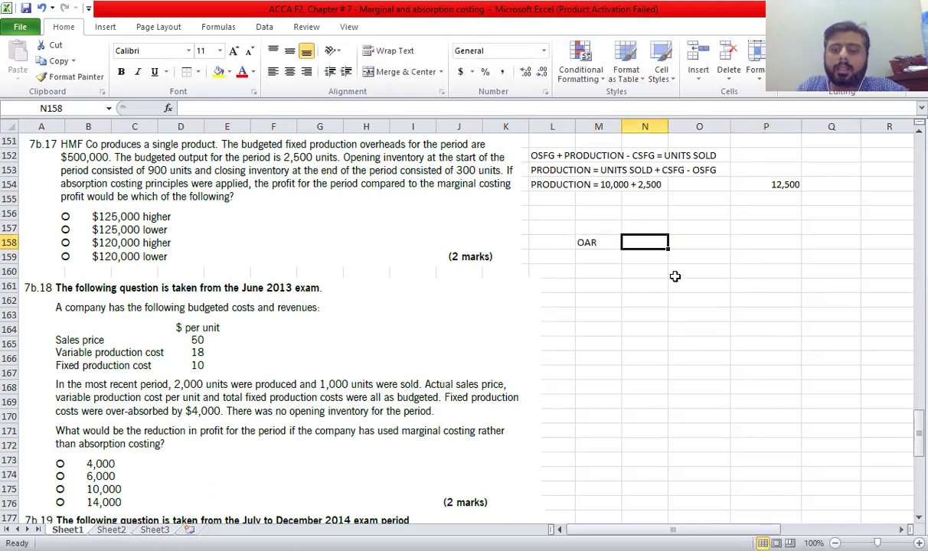
# Calculate the OAR in N158 with =500000/2500 and enter the label "papac" in O159.
pyautogui.write('=500000/2500')
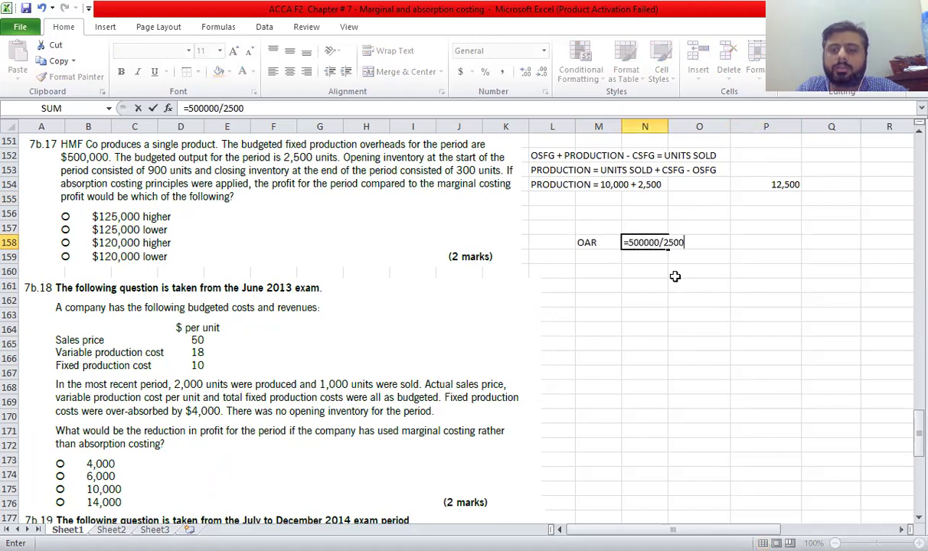
pyautogui.press('Return')
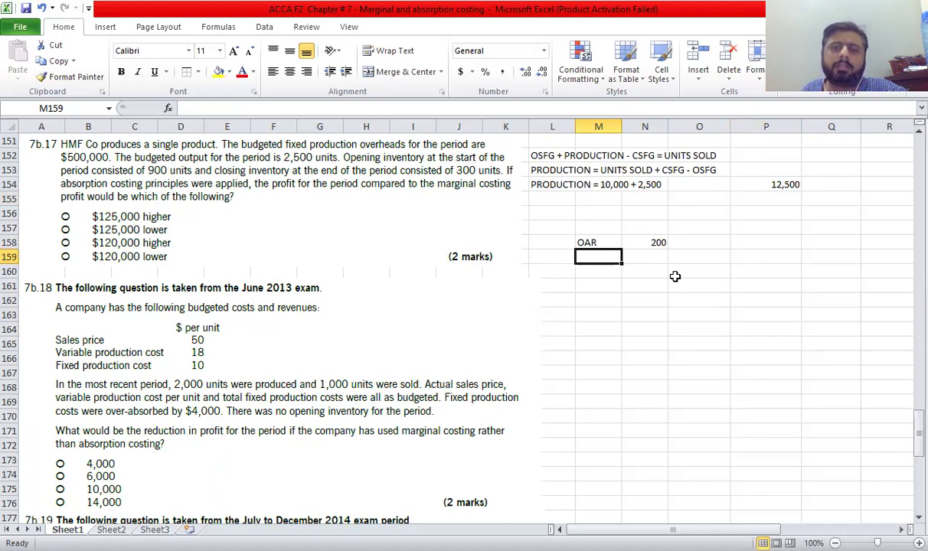
pyautogui.press('Right')
pyautogui.press('Right')
pyautogui.write('papa')
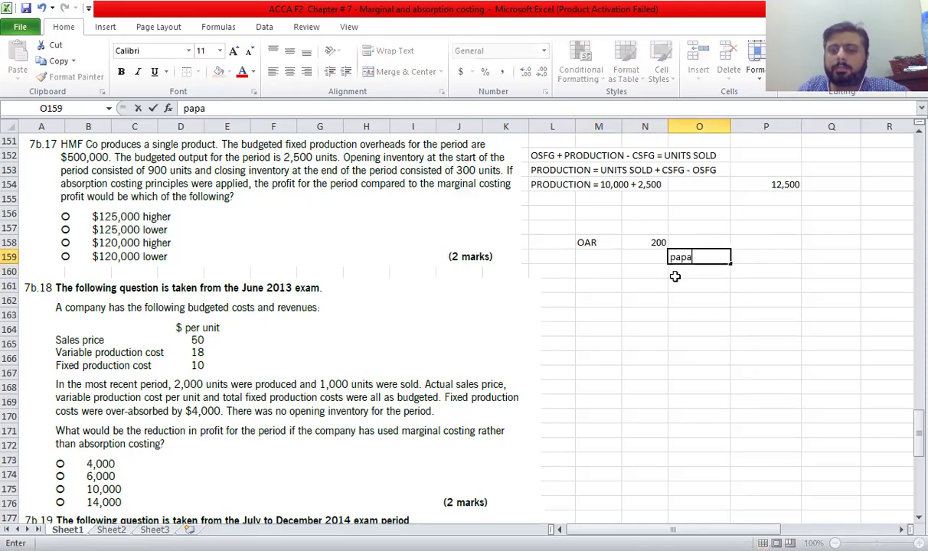
pyautogui.write('c')
# Enter 200000 in Q159 on the papac row and apply the comma number format to Q159:Q165.
pyautogui.press('Tab')
pyautogui.press('Tab')
pyautogui.press('BackSpace')
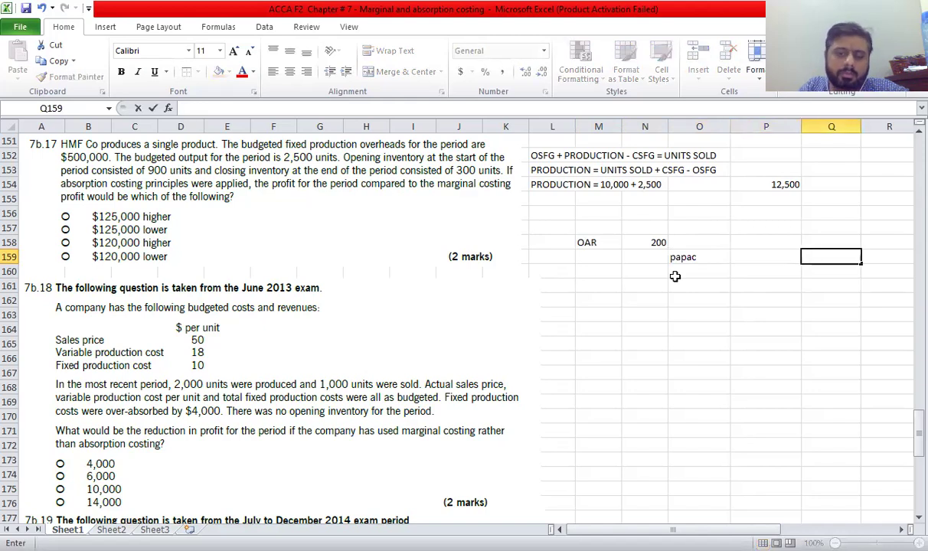
pyautogui.write('200')
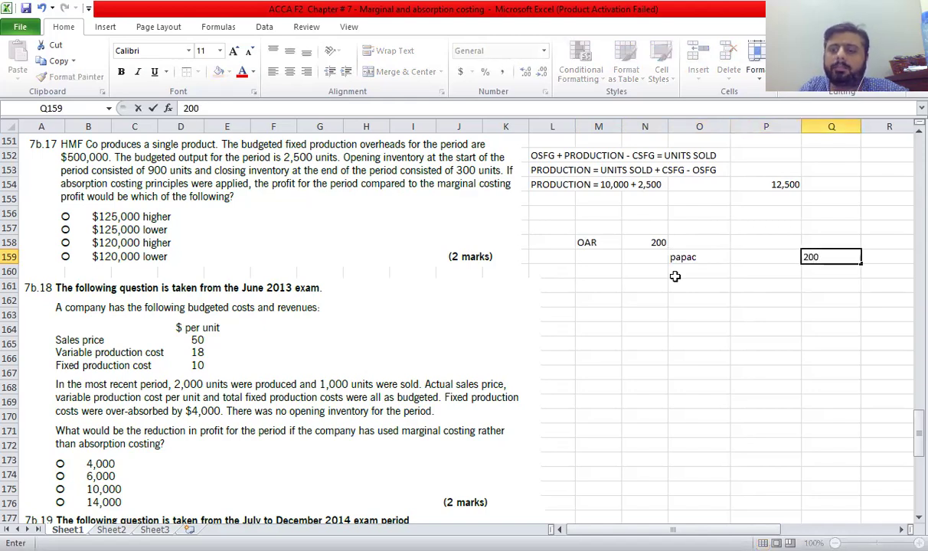
pyautogui.write('000')
pyautogui.hotkey('ctrl', 'Return')
pyautogui.hotkey('shift', 'Down')
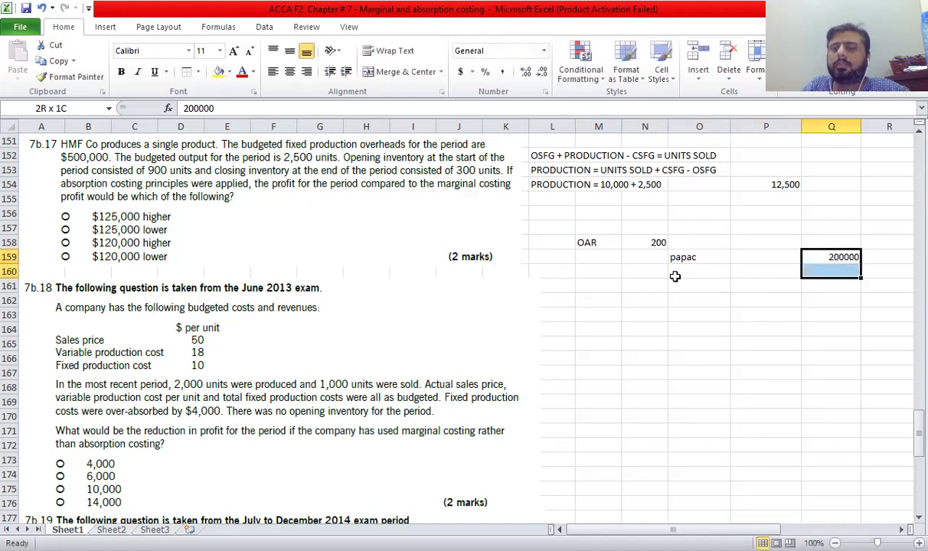
pyautogui.hotkey('shift', 'Down')
pyautogui.hotkey('shift', 'Down')
pyautogui.hotkey('shift', 'Down')
pyautogui.hotkey('shift', 'Down')
pyautogui.hotkey('shift', 'Down')
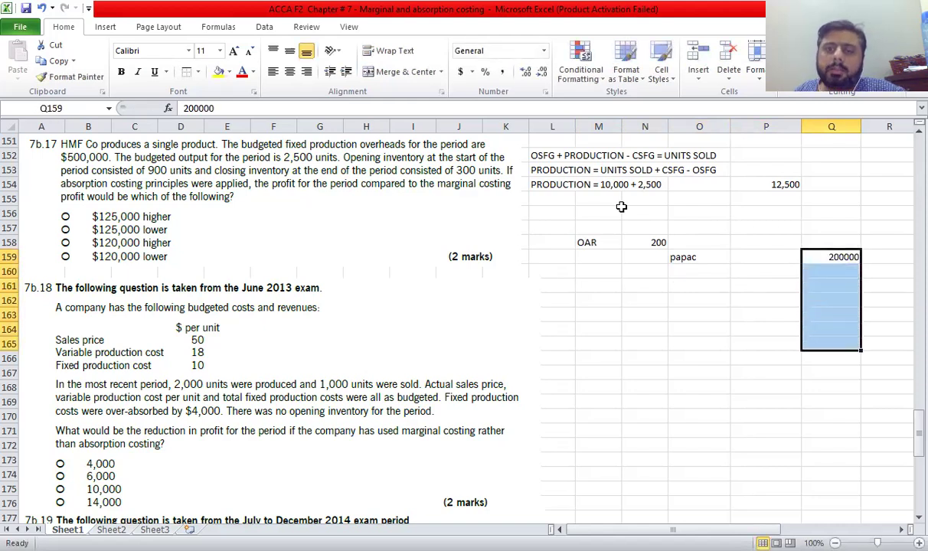
pyautogui.click(502, 71)
# Label the row below papac "Less: foh in cs" in O160.
pyautogui.click(701, 260)
pyautogui.click(702, 271)
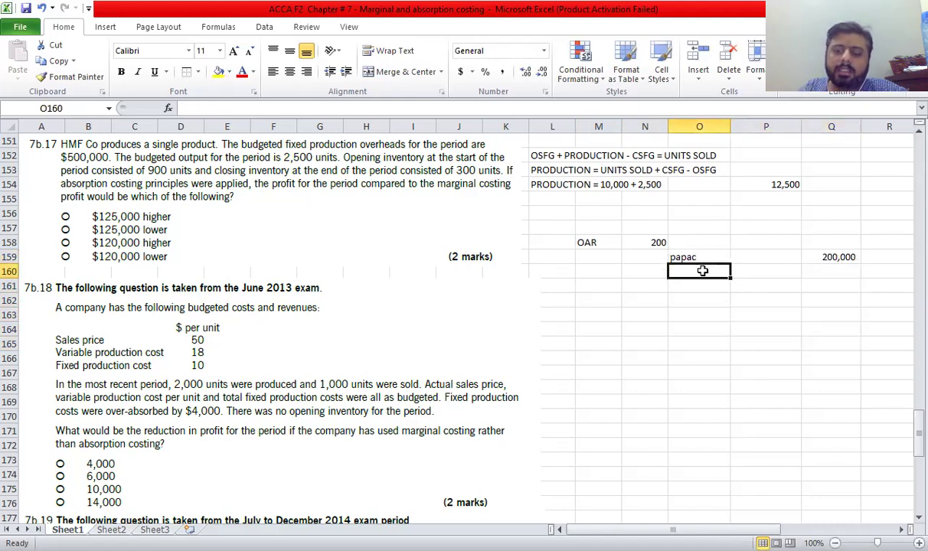
pyautogui.write('Less: foh in cs')
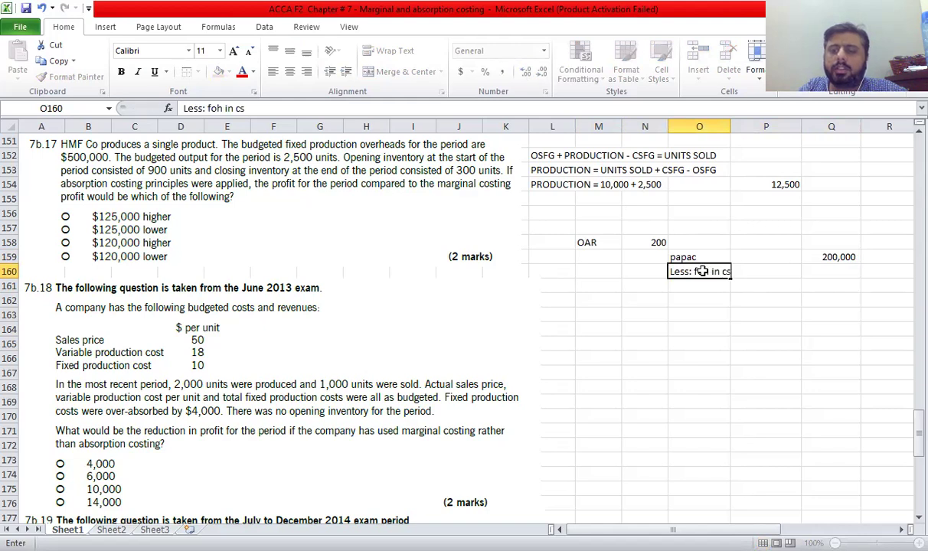
pyautogui.press('Tab')
pyautogui.press('Tab')
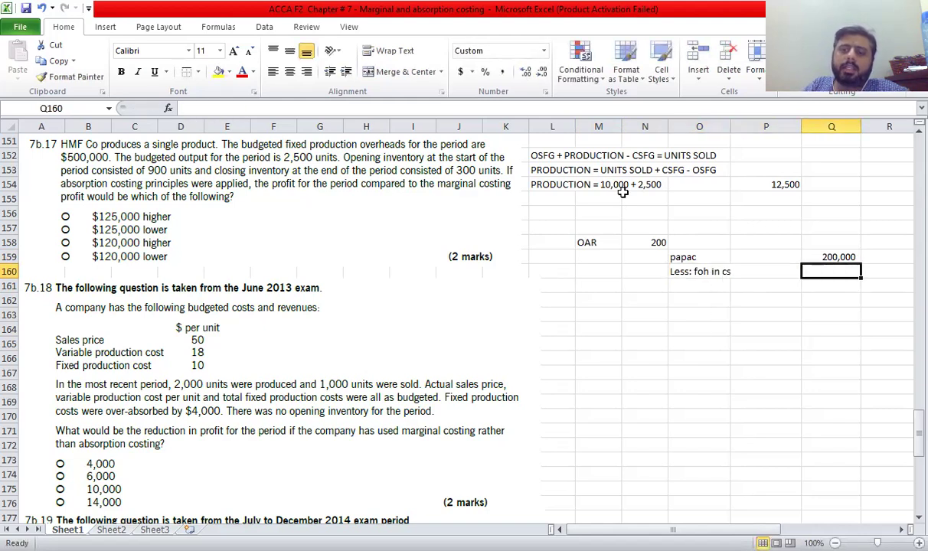
# Check the OAR formula in N158, and calculate the closing stock overhead in Q160 as =-300*N158.
pyautogui.click(648, 238)
pyautogui.press('F2')
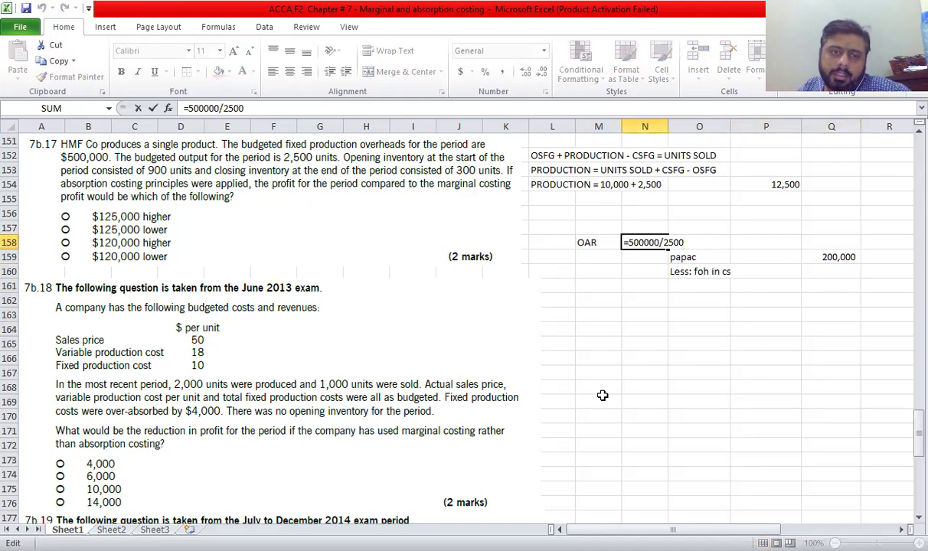
pyautogui.press('Return')
pyautogui.press('Down')
pyautogui.press('Right')
pyautogui.press('Right')
pyautogui.press('Right')
pyautogui.write('=-')
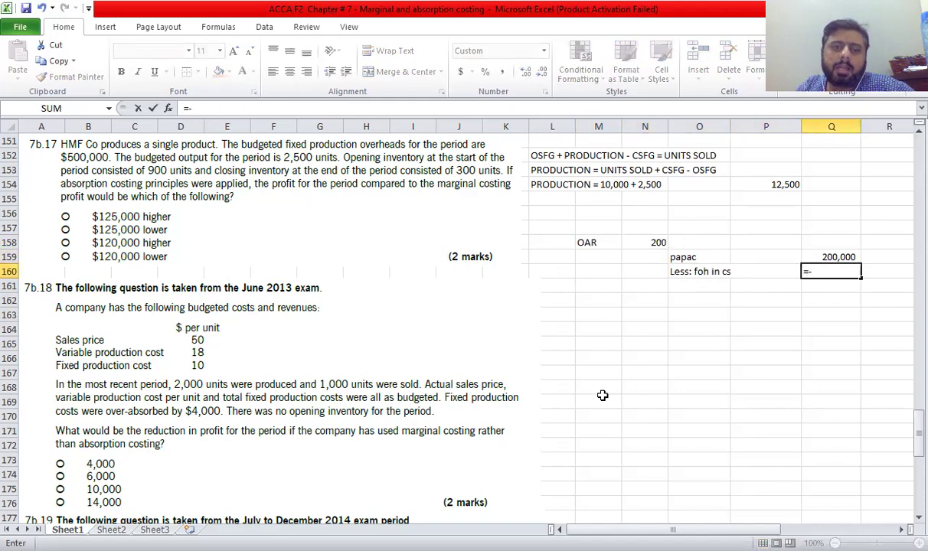
pyautogui.write('300*')
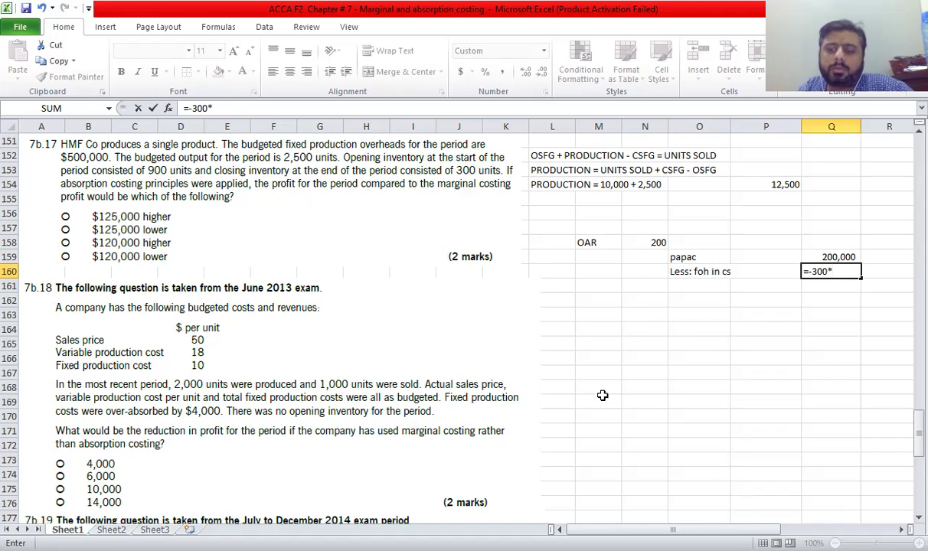
pyautogui.press('Left')
pyautogui.press('Left')
pyautogui.press('Left')
pyautogui.press('Up')
pyautogui.press('Up')
pyautogui.press('Return')
# Label the opening stock adjustment row "add: foh in os" in O161.
pyautogui.press('Left')
pyautogui.press('Left')
pyautogui.write('add: f')
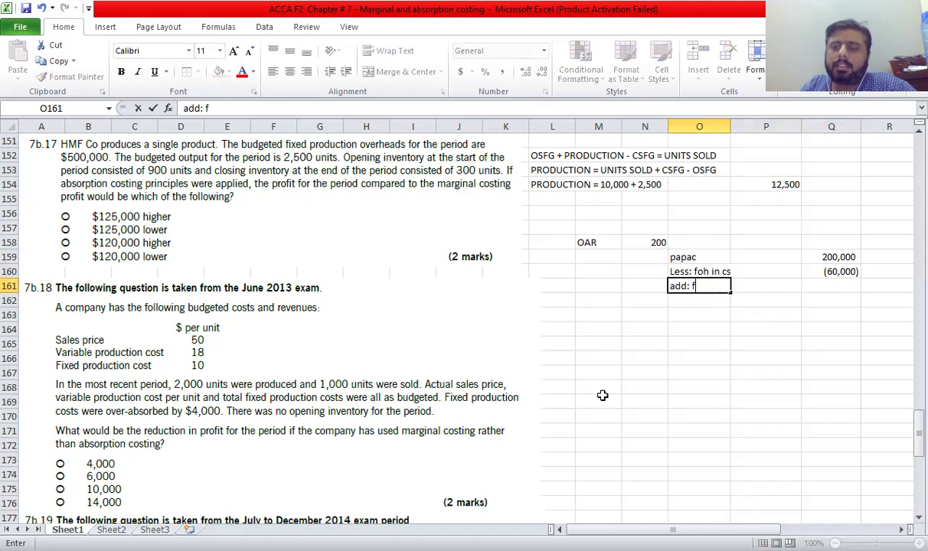
pyautogui.write('oh in os')
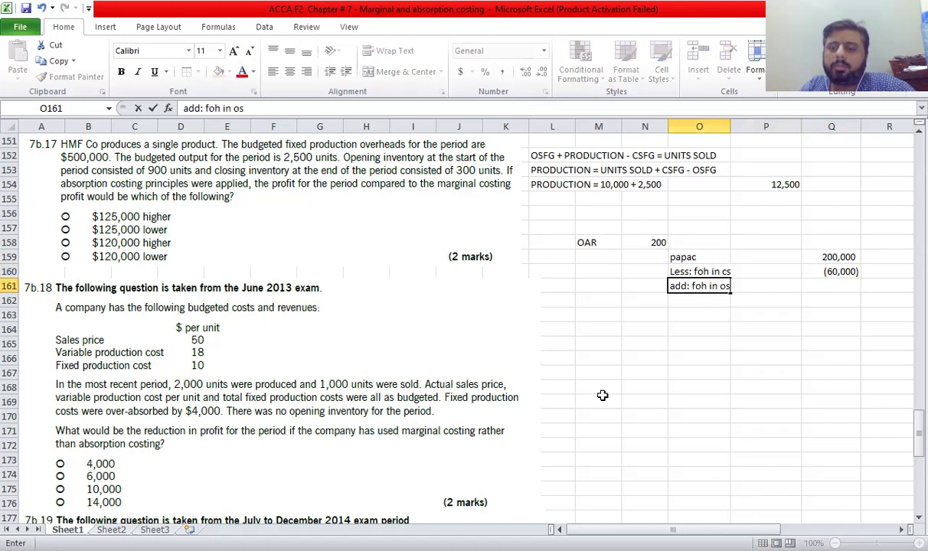
# Calculate the opening stock overhead in Q161 with the formula =N158*900.
pyautogui.press('Right')
pyautogui.press('Right')
pyautogui.write('=')
pyautogui.press('Left')
pyautogui.press('Left')
pyautogui.press('Left')
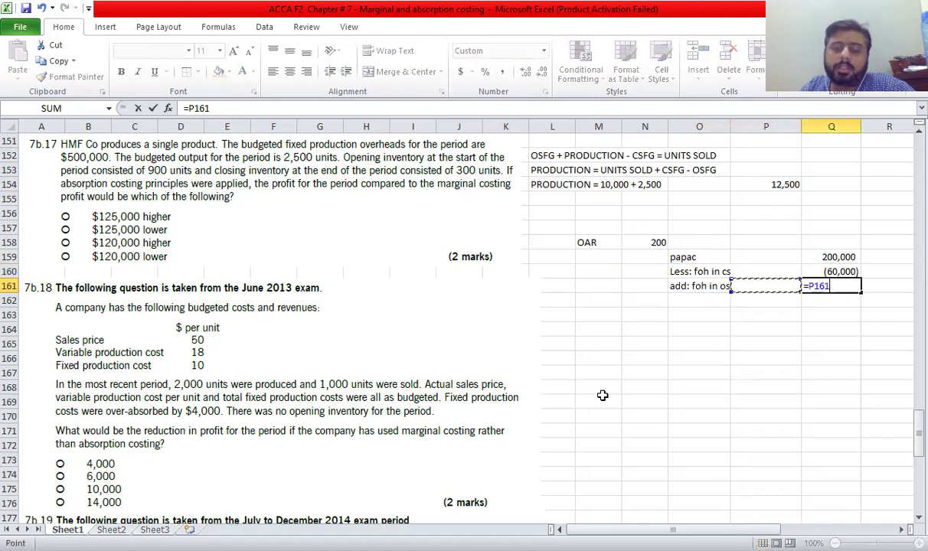
pyautogui.press('Up')
pyautogui.press('Up')
pyautogui.press('Up')
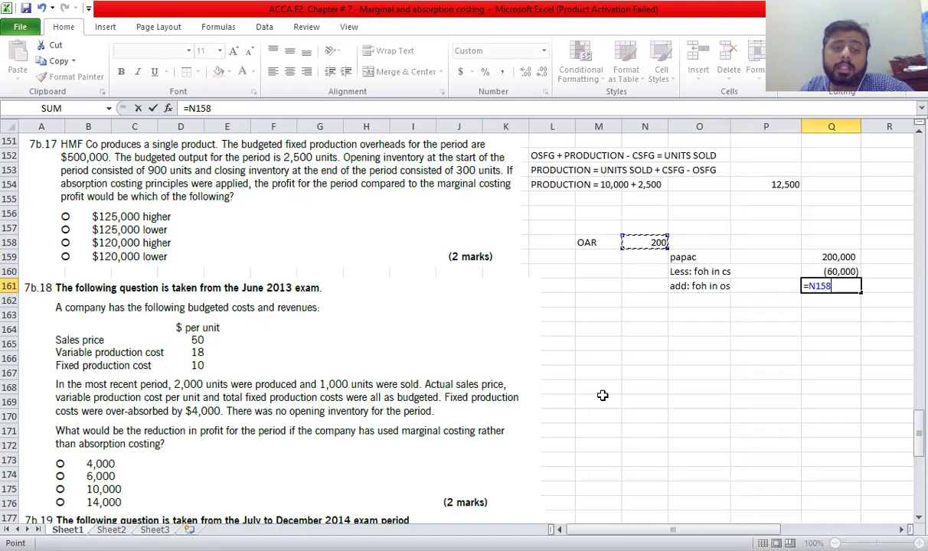
pyautogui.write('*900')
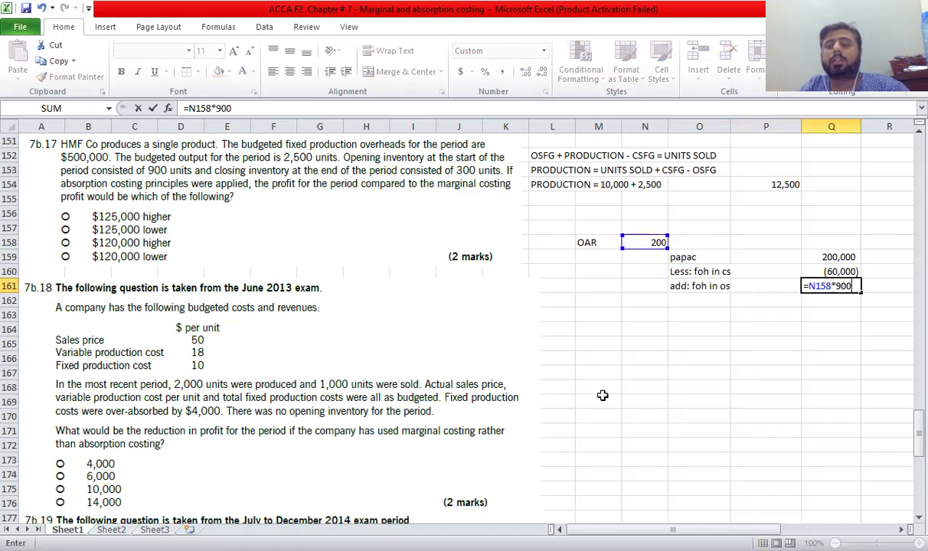
pyautogui.press('Return')
# Enter the label "papmc" in O162 and sum Q159:Q161 in Q162 as the marginal costing profit.
pyautogui.press('Left')
pyautogui.press('Left')
pyautogui.write('PAP')
pyautogui.press('BackSpace')
pyautogui.press('BackSpace')
pyautogui.press('BackSpace')
pyautogui.press('BackSpace')
pyautogui.write('papm')
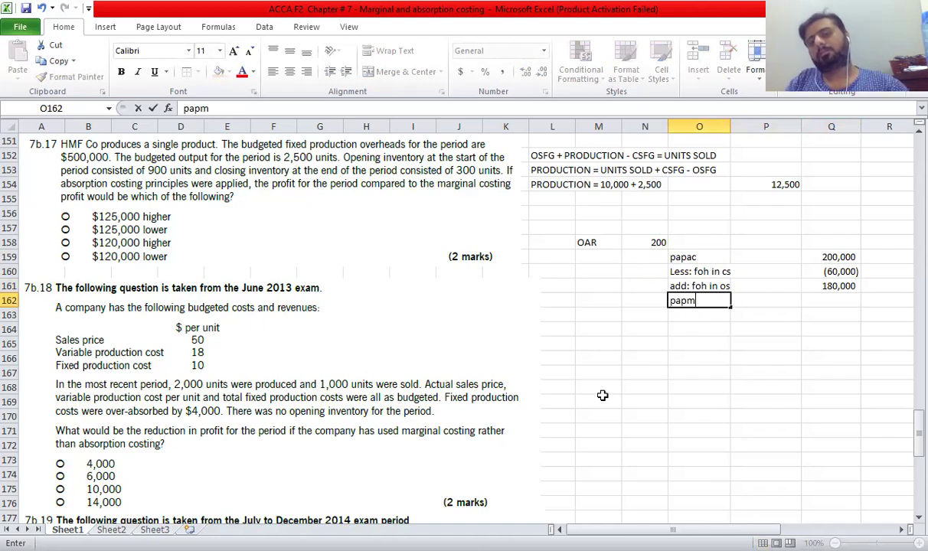
pyautogui.write('c')
pyautogui.press('Right')
pyautogui.press('Right')
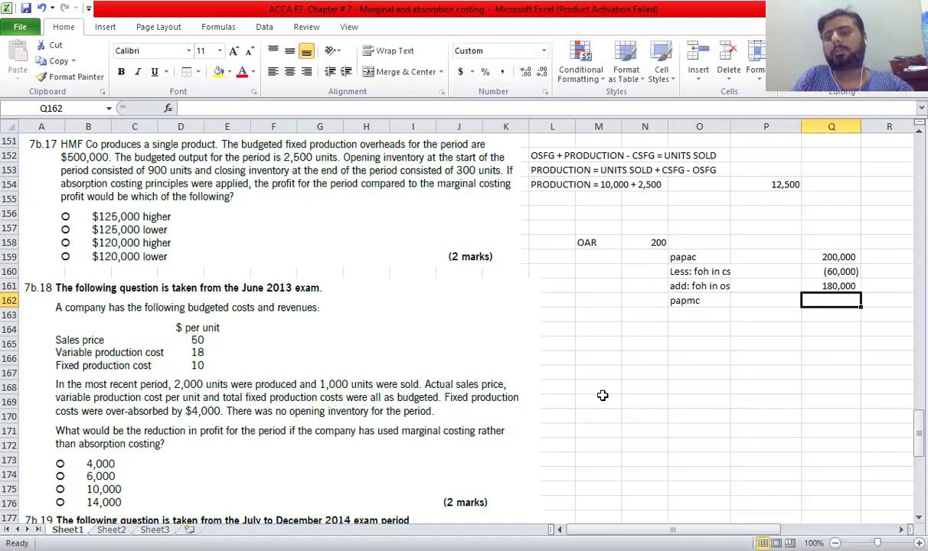
pyautogui.hotkey('alt', '=')
pyautogui.hotkey('alt', '=')
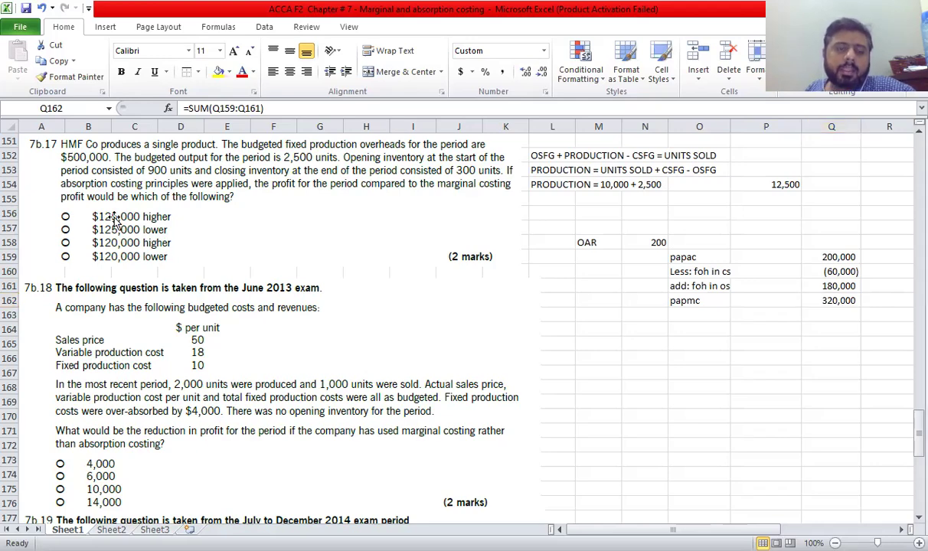
# Start the working for question 7b.18 with the label "production" in M166 and 2000 in O166.
pyautogui.scroll(-16, 107, 211)
pyautogui.scroll(11, 126, 234)
pyautogui.scroll(3, 134, 242)
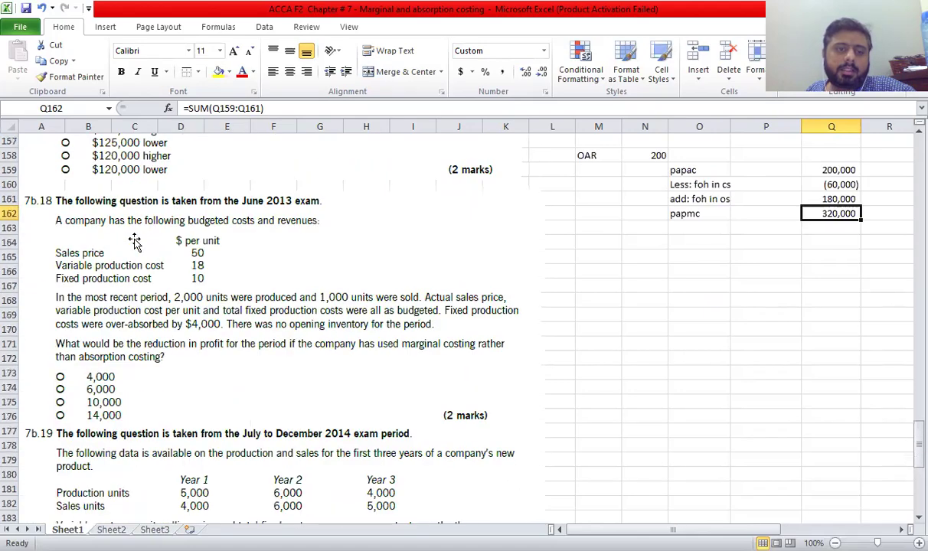
pyautogui.scroll(-2, 287, 240)
pyautogui.scroll(1, 287, 240)
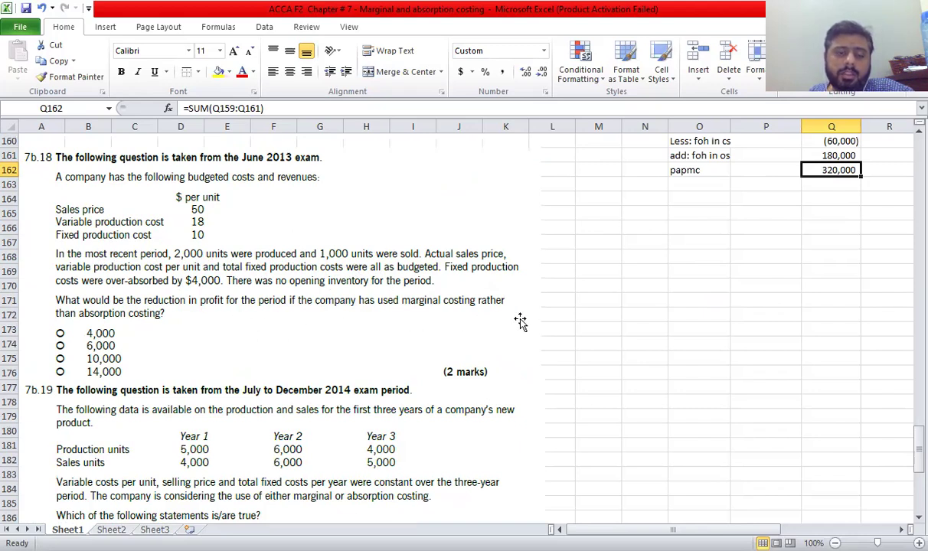
pyautogui.click(686, 241)
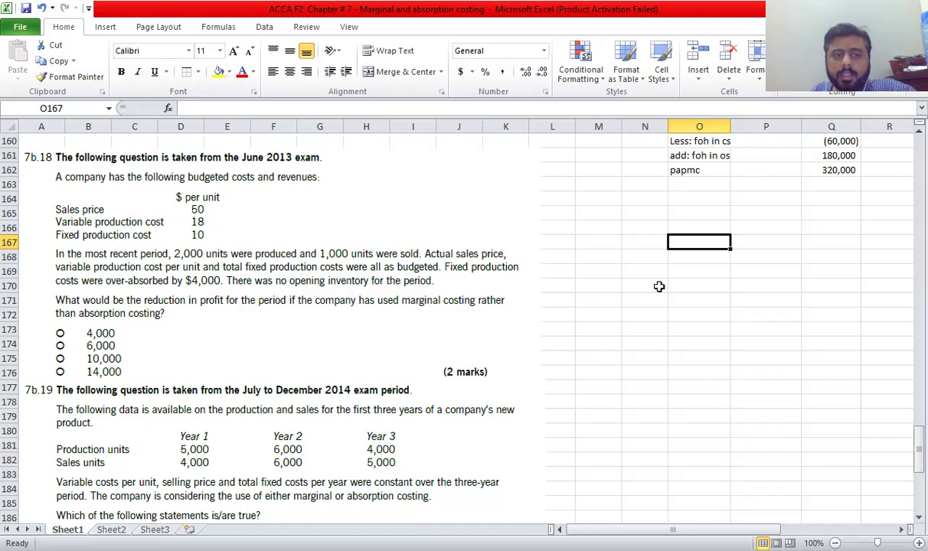
pyautogui.press('Up')
pyautogui.press('Left')
pyautogui.press('Left')
pyautogui.write('production')
pyautogui.press('Tab')
pyautogui.press('Tab')
pyautogui.write('2000')
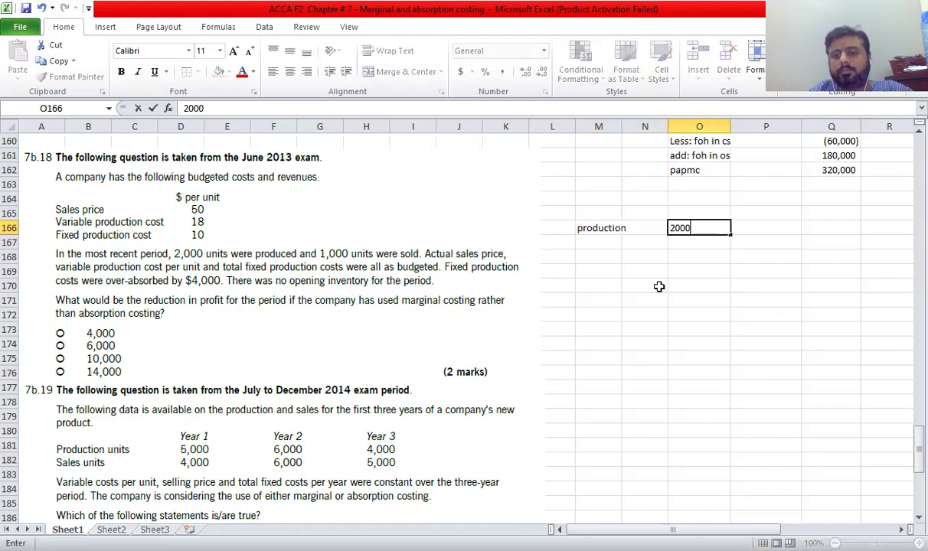
pyautogui.press('Return')
# Add a sales row below production with the label "sales" in M167 and 1000 in O167.
pyautogui.press('Left')
pyautogui.write('sales')
pyautogui.press('Tab')
pyautogui.press('Tab')
pyautogui.write('1000')
pyautogui.press('Return')
# Add a closing stock row labelled "cs" in M168 and calculate it in O168 as =O166-O167.
pyautogui.press('Left')
pyautogui.press('Left')
pyautogui.write('cs')
pyautogui.press('Tab')
pyautogui.press('Tab')
pyautogui.write('=')
pyautogui.press('Up')
pyautogui.press('Up')
pyautogui.write('-')
pyautogui.press('Up')
pyautogui.press('Down')
pyautogui.press('Right')
pyautogui.press('Left')
pyautogui.press('Up')
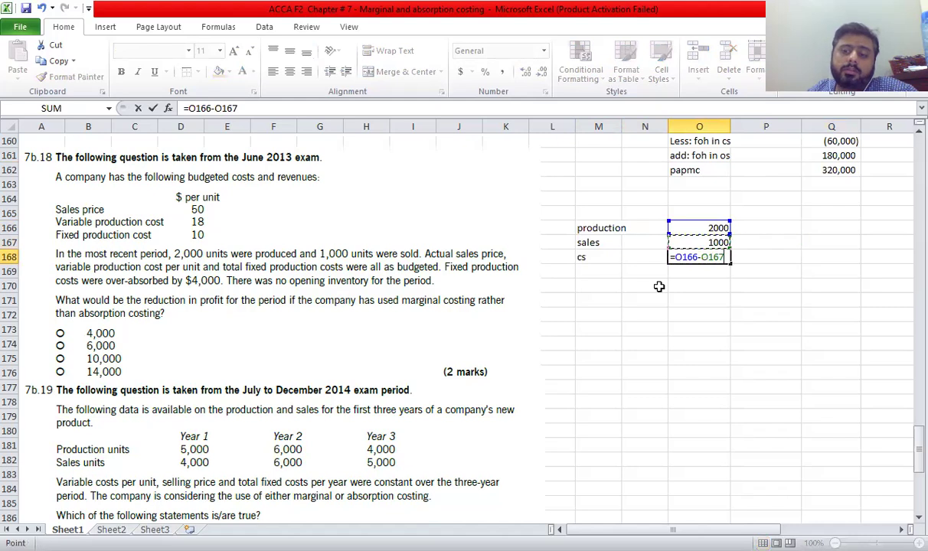
pyautogui.press('Return')
pyautogui.press('Up')
# Enter the label "PAPAC" in M170 and an assumed absorption costing profit of 100000 in P170.
pyautogui.click(658, 286)
pyautogui.press('Left')
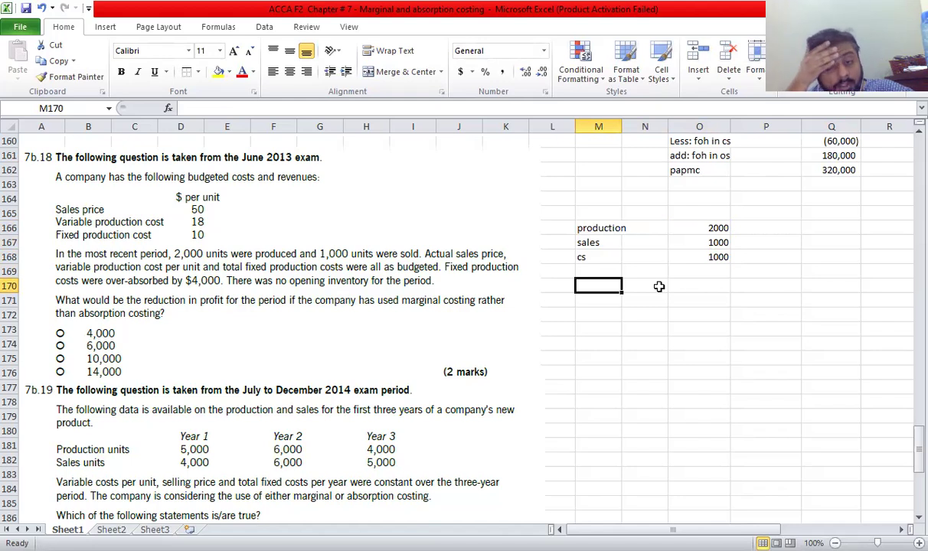
pyautogui.write('PAPAC')
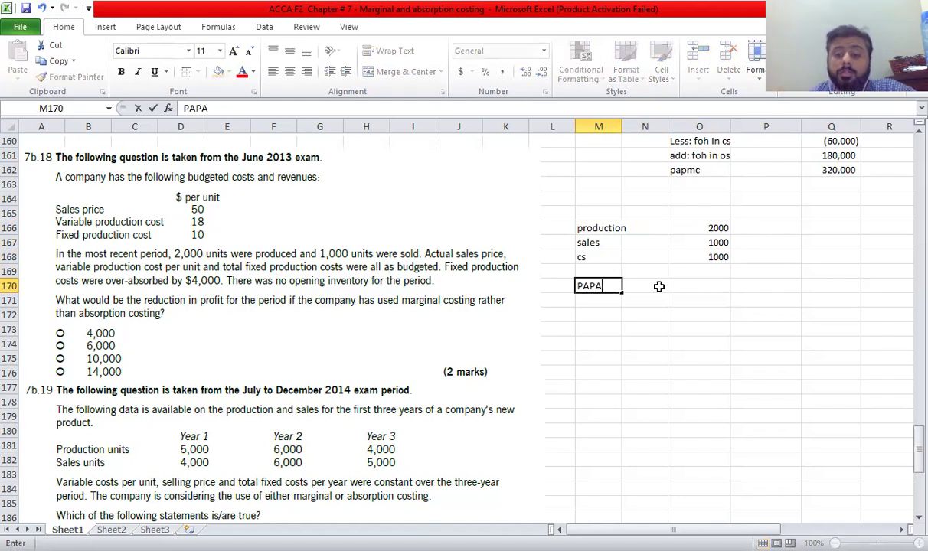
pyautogui.press('Right')
pyautogui.press('Right')
pyautogui.press('Right')
pyautogui.write('XXX')
pyautogui.press('Return')
pyautogui.press('Up')
pyautogui.press('Left')
pyautogui.press('Right')
pyautogui.write('100000')
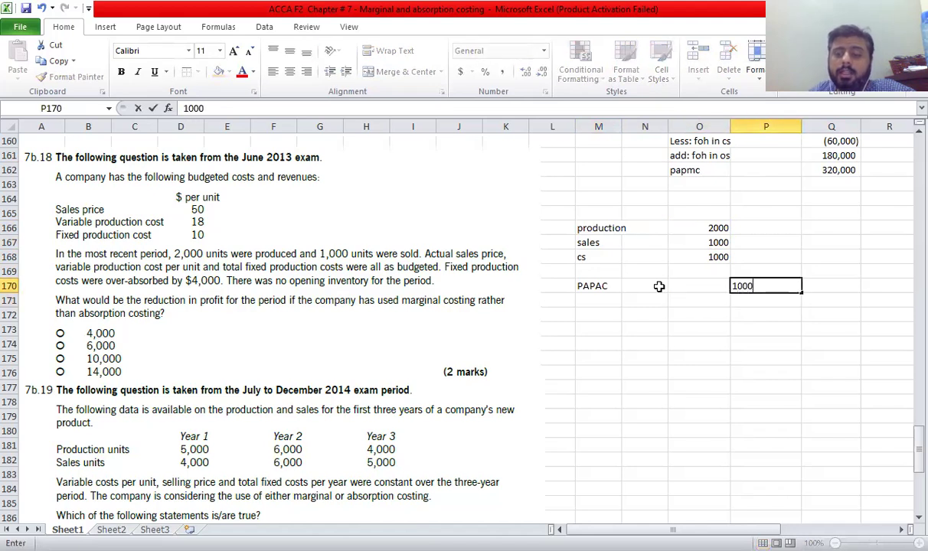
pyautogui.press('Return')
# Label the row below PAPAC "LESS: F OH IN CS" in M171.
pyautogui.press('Left')
pyautogui.press('Left')
pyautogui.press('Left')
pyautogui.write('LESS:')
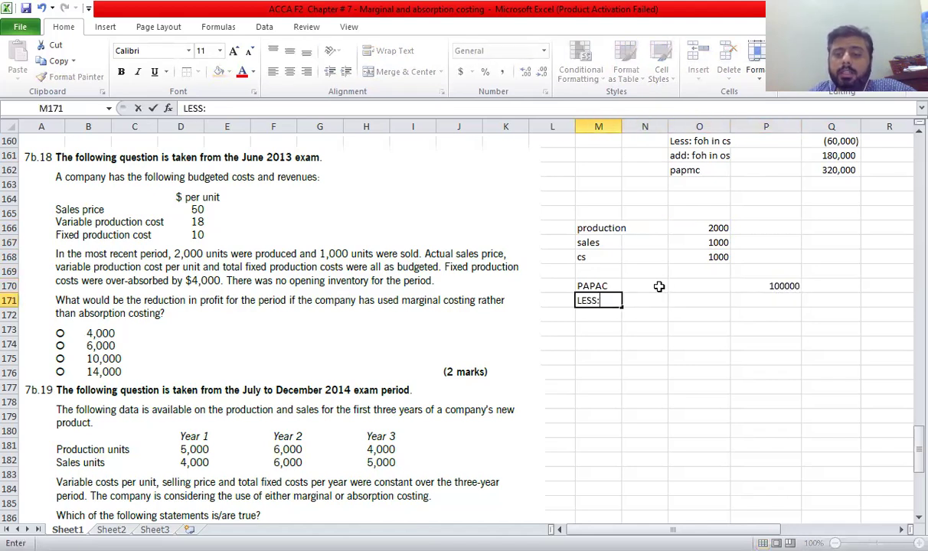
pyautogui.write(' F OH IN CS')
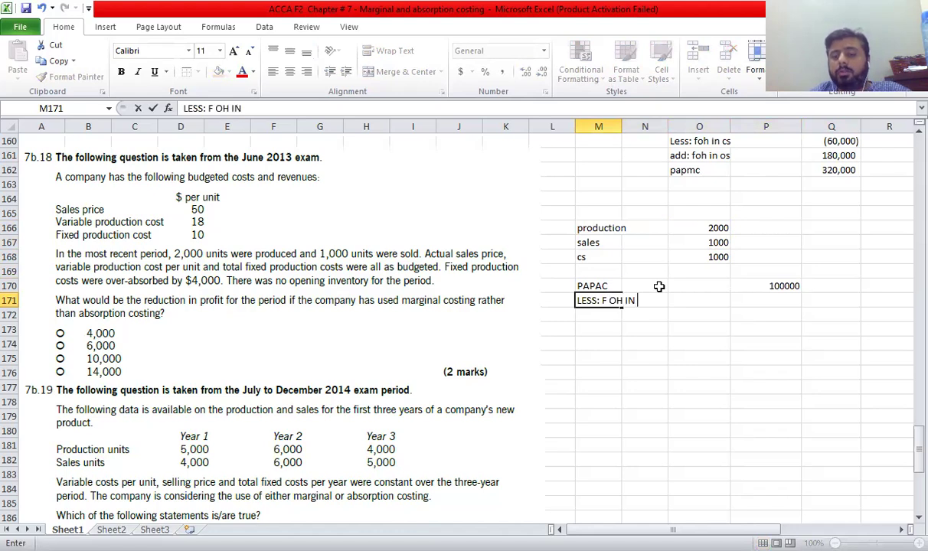
# Calculate the closing stock overhead in P171 as =-1000*10 and sum P170:P171 in P172.
pyautogui.press('Right')
pyautogui.press('Right')
pyautogui.press('Right')
pyautogui.write('=')
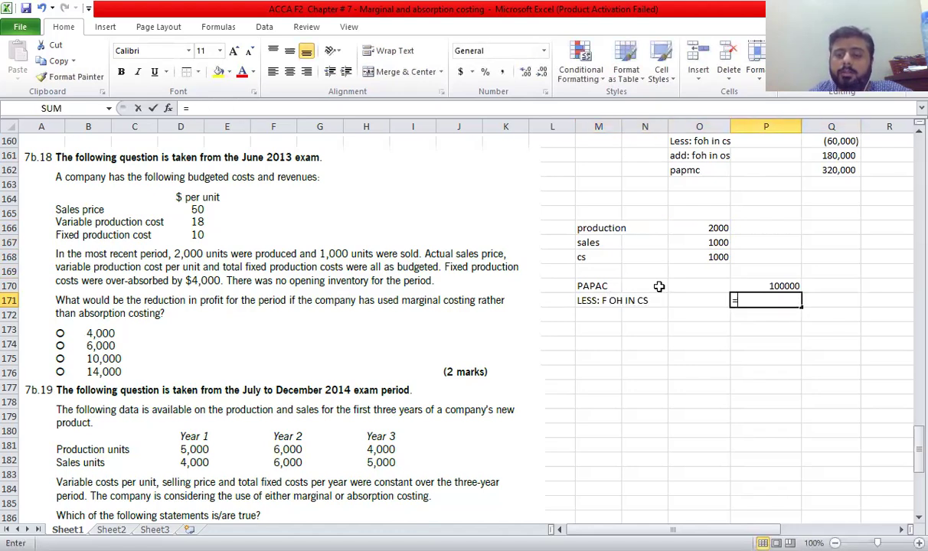
pyautogui.write('-1000*')
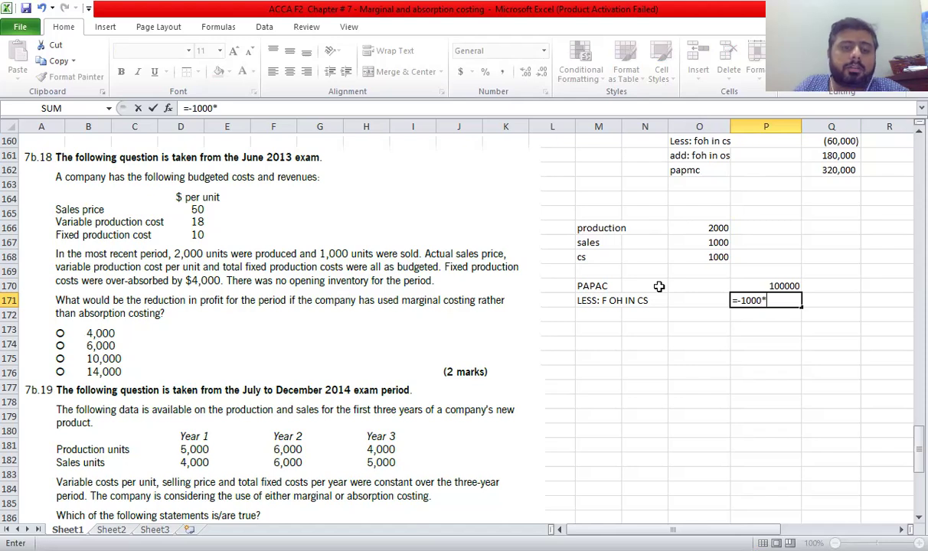
pyautogui.write('10')
pyautogui.press('Return')
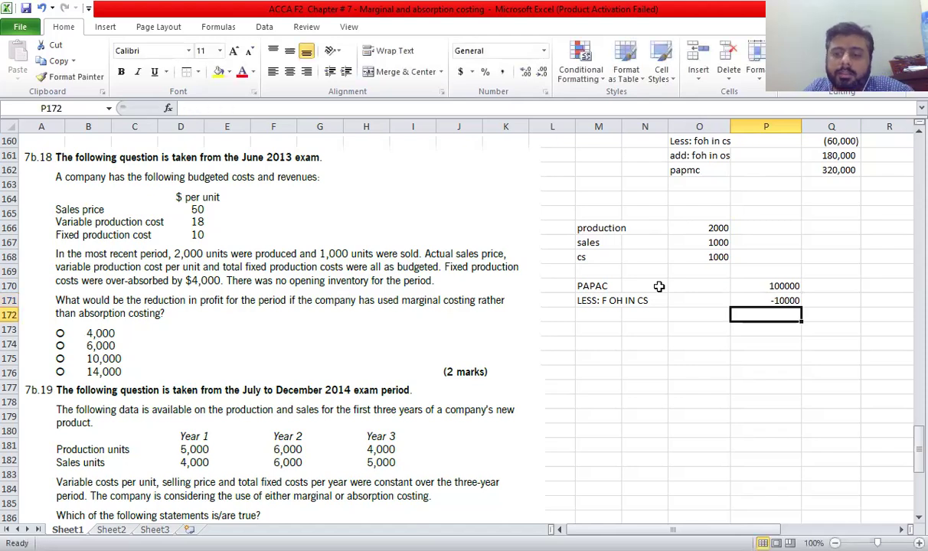
pyautogui.hotkey('alt', '=')
pyautogui.hotkey('alt', '=')
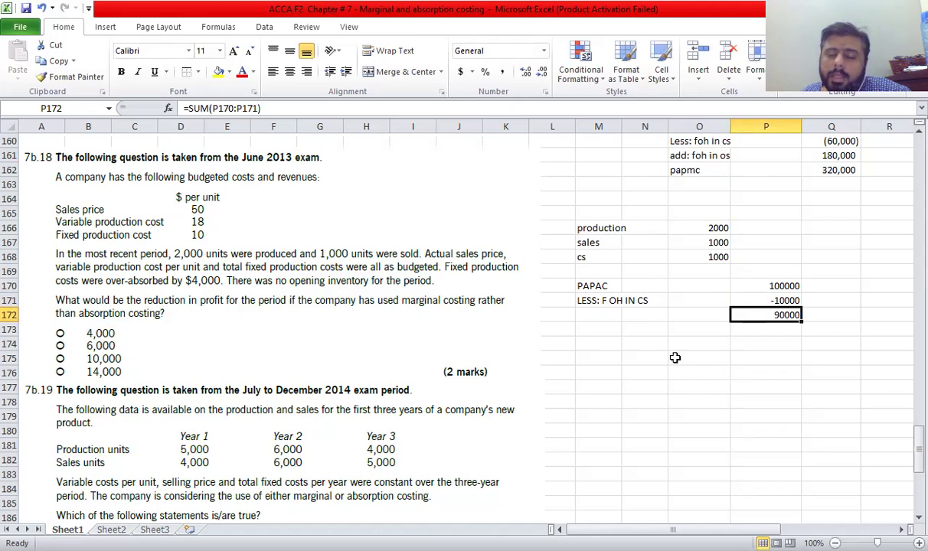
# Enter the year headings y1, y3 and y4 in N181:P181 beside question 7b.19.
pyautogui.click(817, 361)
pyautogui.click(784, 315)
pyautogui.scroll(-4, 627, 398)
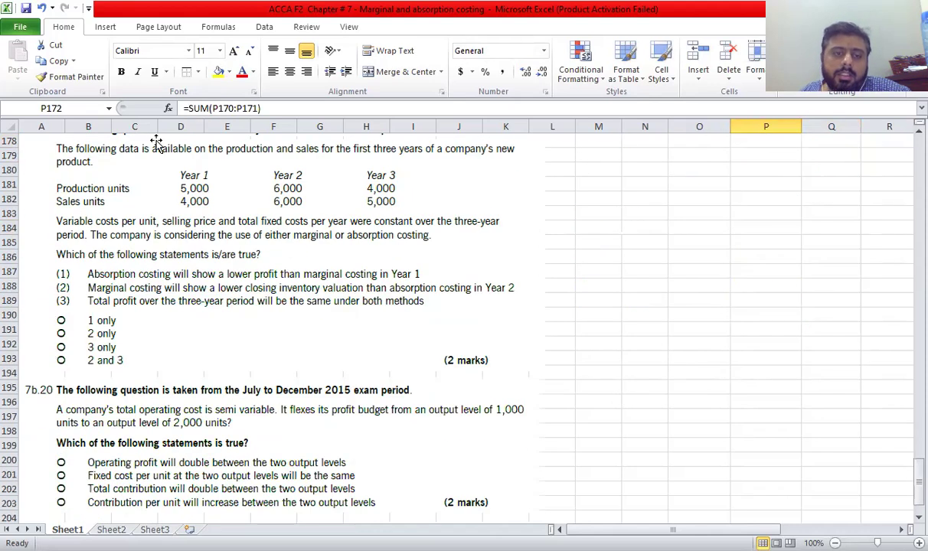
pyautogui.click(605, 185)
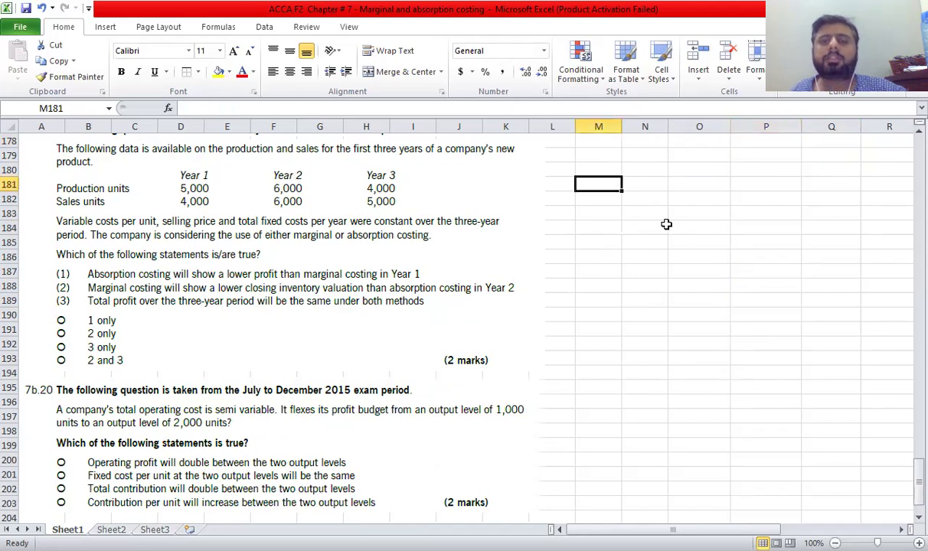
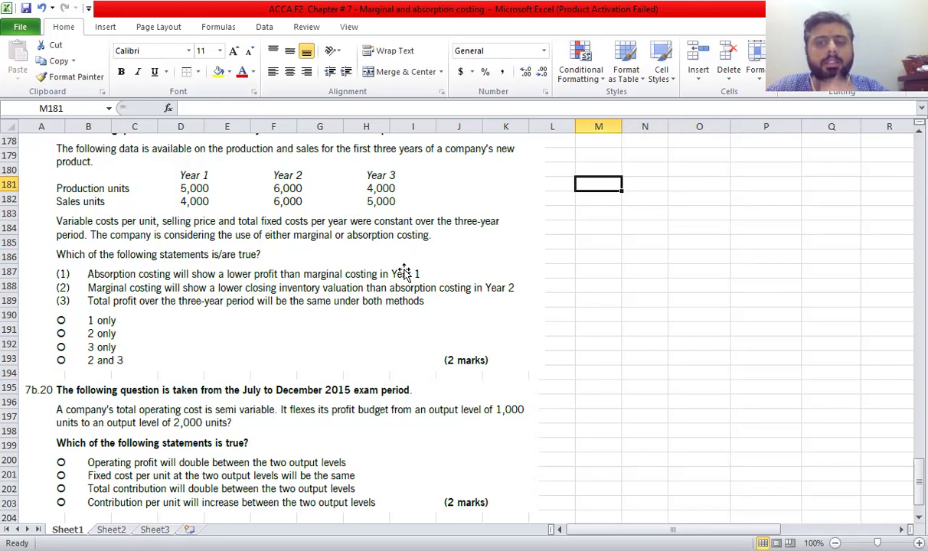
pyautogui.press('Right')
pyautogui.write('y1')
pyautogui.press('Right')
pyautogui.press('Right')
pyautogui.press('Left')
pyautogui.write('y2')
pyautogui.press('BackSpace')
pyautogui.write('3')
pyautogui.press('Right')
pyautogui.write('y4')
pyautogui.press('Return')
# Add a production row labelled "PROD" in M183 with 5000 for the first year in N183.
pyautogui.press('Left')
pyautogui.press('Left')
pyautogui.press('Left')
pyautogui.press('Down')
pyautogui.write('PRODU')
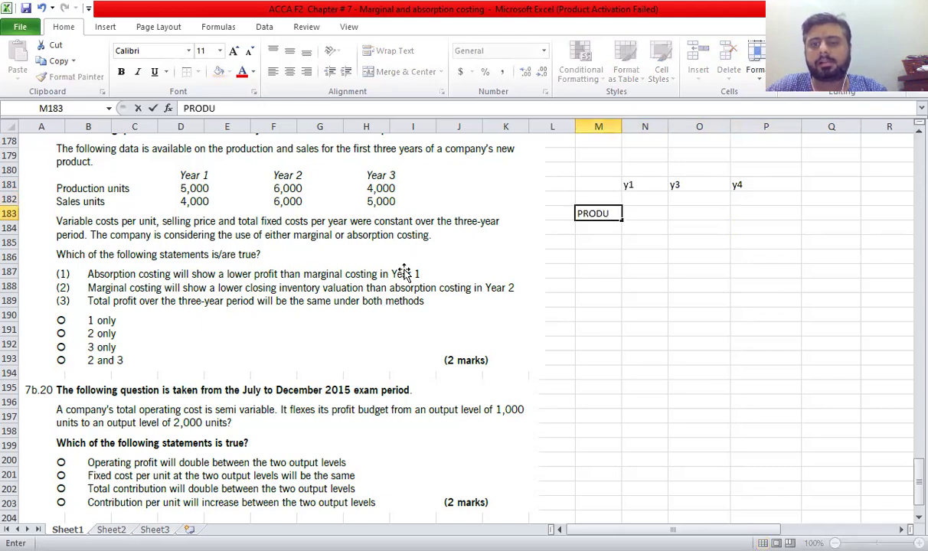
pyautogui.press('BackSpace')
pyautogui.press('Return')
pyautogui.press('Up')
pyautogui.press('Right')
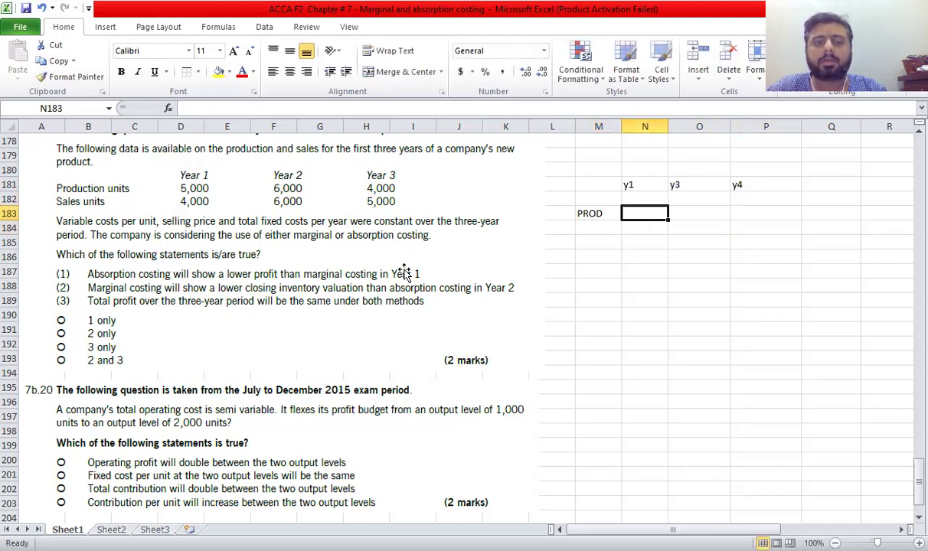
pyautogui.write('5000')
pyautogui.press('Return')
# Add a sales row labelled "SOLD" in M184 with 4000 for the first year in N184.
pyautogui.press('Left')
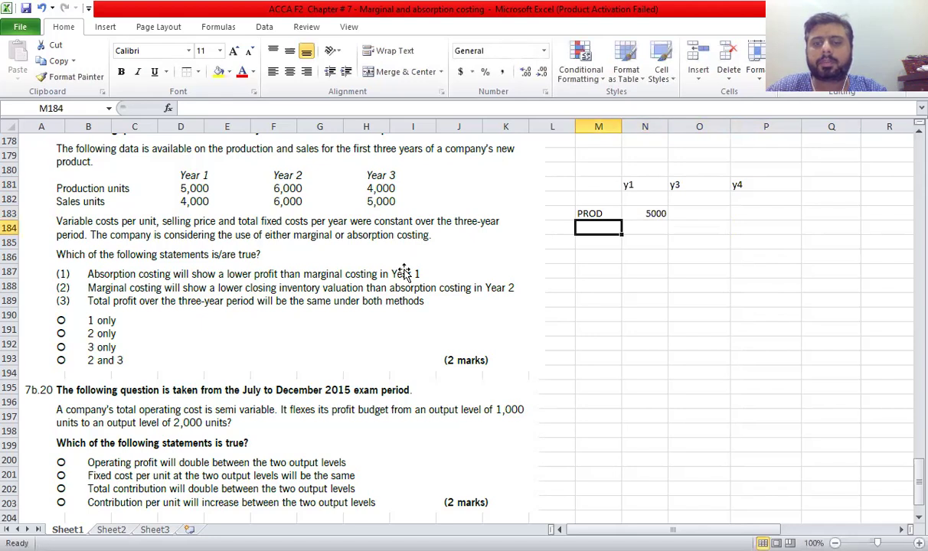
pyautogui.write('UNITS')
pyautogui.press('BackSpace')
pyautogui.press('BackSpace')
pyautogui.press('BackSpace')
pyautogui.press('BackSpace')
pyautogui.press('BackSpace')
pyautogui.write('SOLD')
pyautogui.press('Tab')
pyautogui.write('4000')
pyautogui.press('Tab')
# Fill PROD and SOLD for the remaining years: 6000 and 6000 in O183:O184, 4000 and 5000 in P183:P184.
pyautogui.press('Up')
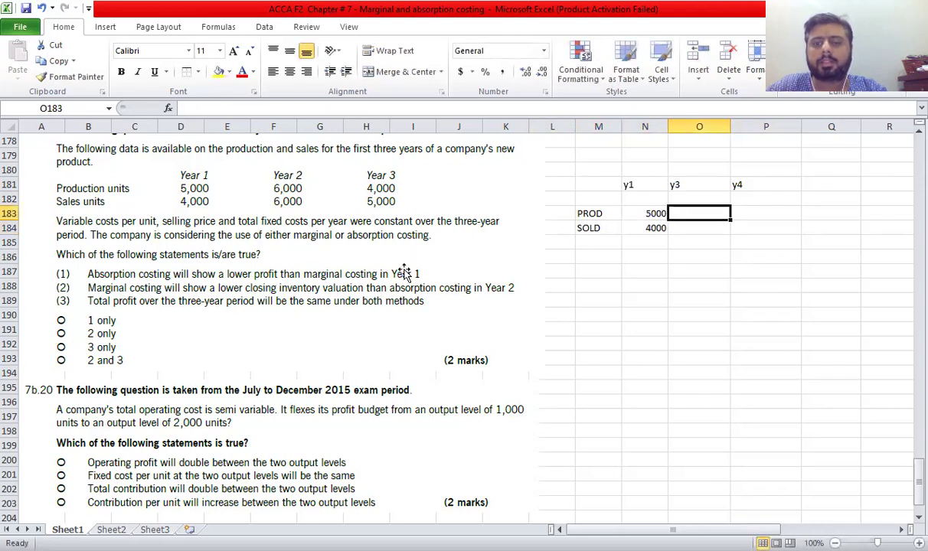
pyautogui.write('6000')
pyautogui.press('Return')
pyautogui.write('6000')
pyautogui.press('Return')
pyautogui.press('Up')
pyautogui.press('Up')
pyautogui.press('Right')
pyautogui.write('4000')
pyautogui.press('Return')
pyautogui.write('5000')
pyautogui.press('Return')
# Enter the heading "TOTAL" in Q182, above the column beside the third year's figures.
pyautogui.press('Right')
pyautogui.press('Up')
pyautogui.press('Up')
pyautogui.press('Up')
pyautogui.write('TOTAL')
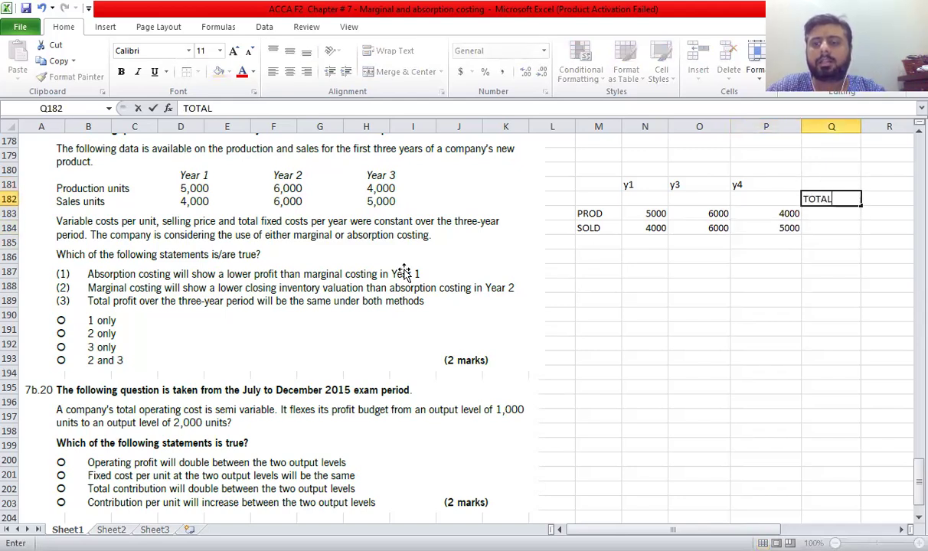
pyautogui.press('Return')
pyautogui.hotkey('ctrl', 'z')
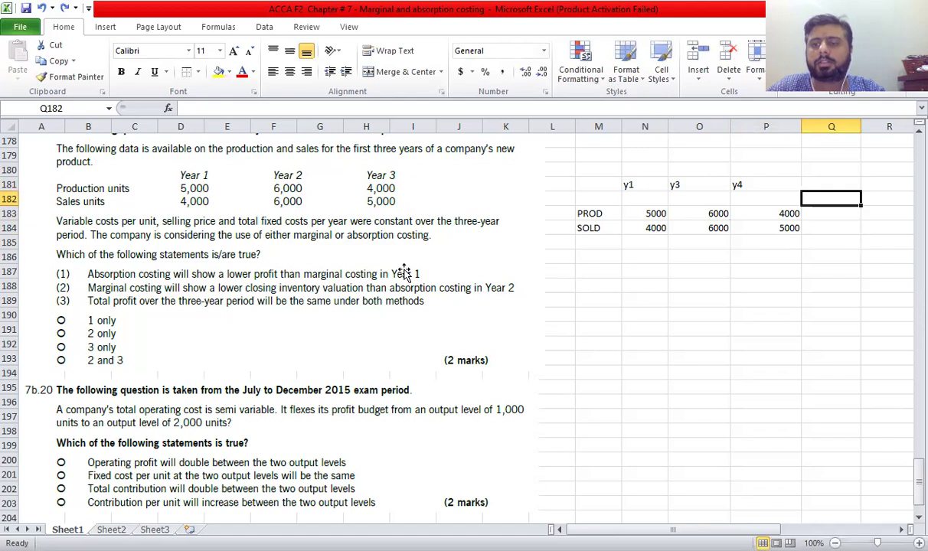
pyautogui.write('TOTAL')
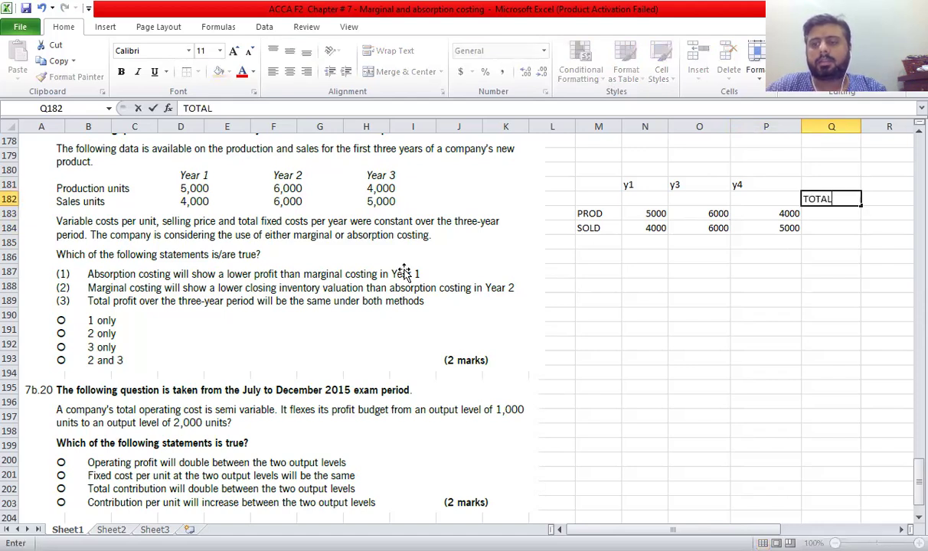
pyautogui.press('Return')
# Total the production row in Q183 with =SUM(N183:P183) and copy the formula to Q184 for the sales row.
pyautogui.hotkey('alt', '=')
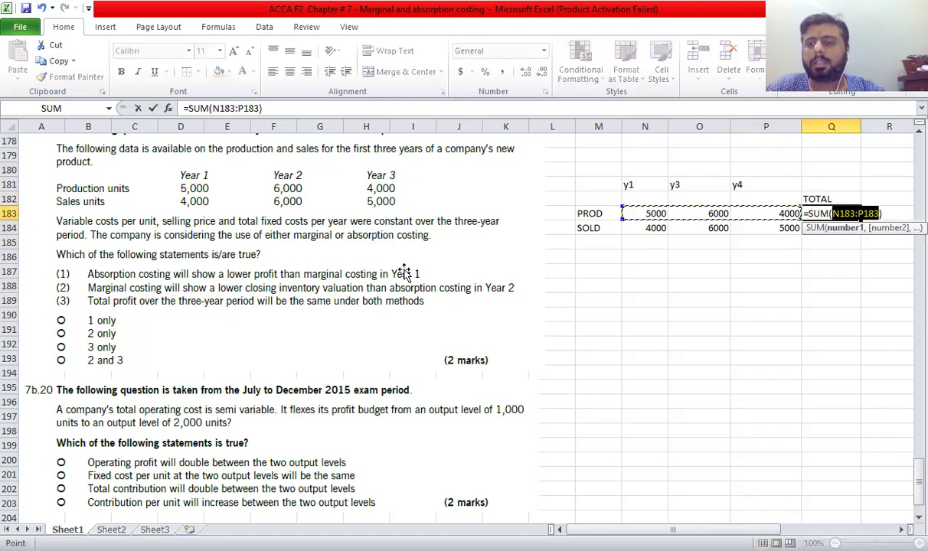
pyautogui.hotkey('ctrl', 'Return')
pyautogui.hotkey('ctrl', 'c')
pyautogui.press('Down')
pyautogui.hotkey('ctrl', 'v')
pyautogui.press('Left')
pyautogui.press('Left')
pyautogui.press('Escape')
# Label the opening stock row "OS" in M182 and enter 0 for the first year in N182.
pyautogui.press('Left')
pyautogui.press('Up')
pyautogui.press('Left')
pyautogui.press('Left')
pyautogui.press('Up')
pyautogui.press('Right')
pyautogui.write('SO')
pyautogui.press('Delete')
pyautogui.press('BackSpace')
pyautogui.press('BackSpace')
pyautogui.write('OS')
pyautogui.press('Right')
pyautogui.write('0')
pyautogui.press('Return')
# Label the closing stock row "CS" in M185 and calculate the first year in N185 as =N182+N183-N184.
pyautogui.press('Down')
pyautogui.press('Down')
pyautogui.press('Left')
pyautogui.write('CS')
pyautogui.press('Right')
pyautogui.write('=')
pyautogui.press('Up')
pyautogui.press('Up')
pyautogui.press('Up')
pyautogui.write('+')
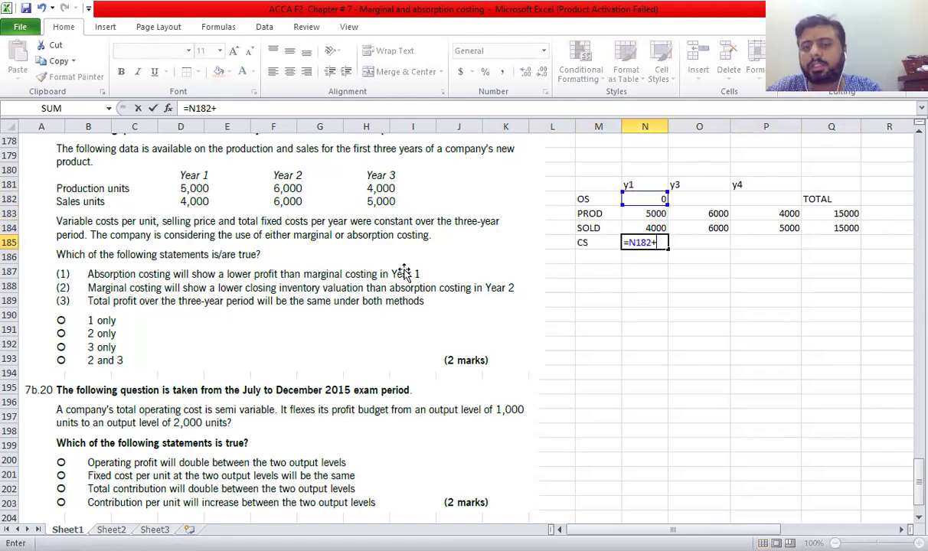
pyautogui.press('Up')
pyautogui.press('Up')
pyautogui.write('-')
pyautogui.press('Up')
pyautogui.hotkey('ctrl', 'Return')
# Set the second year's opening stock in O182 equal to the first year's closing stock, =N185.
pyautogui.press('Right')
pyautogui.press('Up')
pyautogui.press('Up')
pyautogui.press('Up')
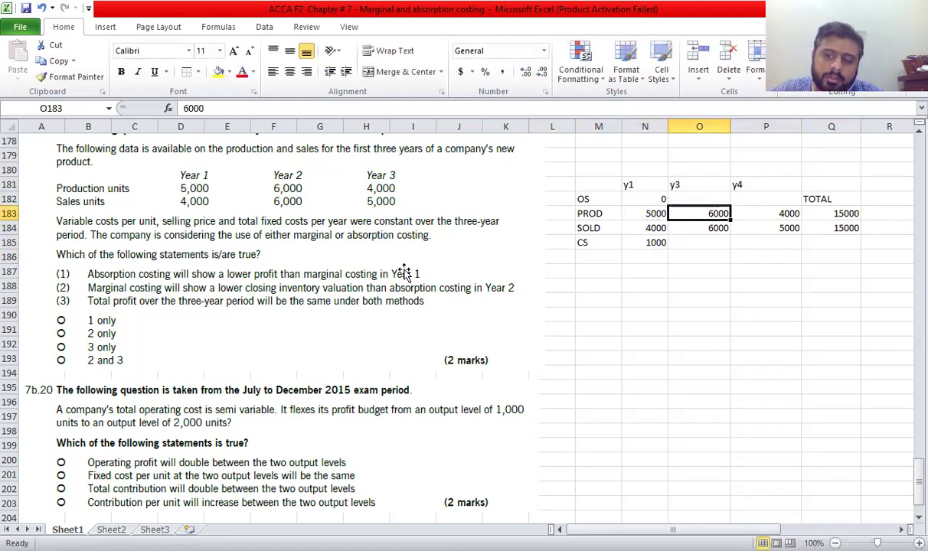
pyautogui.write('=')
pyautogui.press('Up')
pyautogui.press('Down')
pyautogui.press('Down')
pyautogui.press('Down')
pyautogui.press('Down')
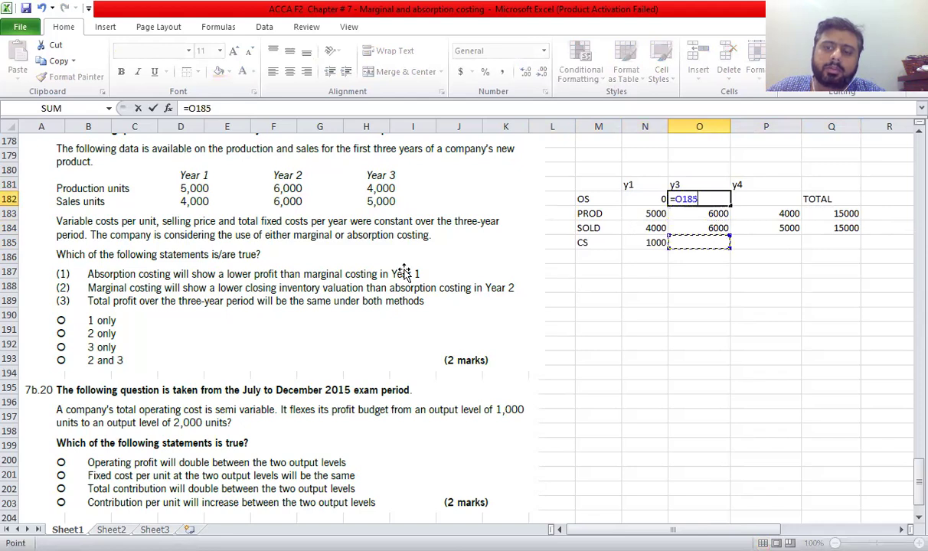
pyautogui.press('Left')
pyautogui.press('Return')
pyautogui.press('Down')
pyautogui.press('Down')
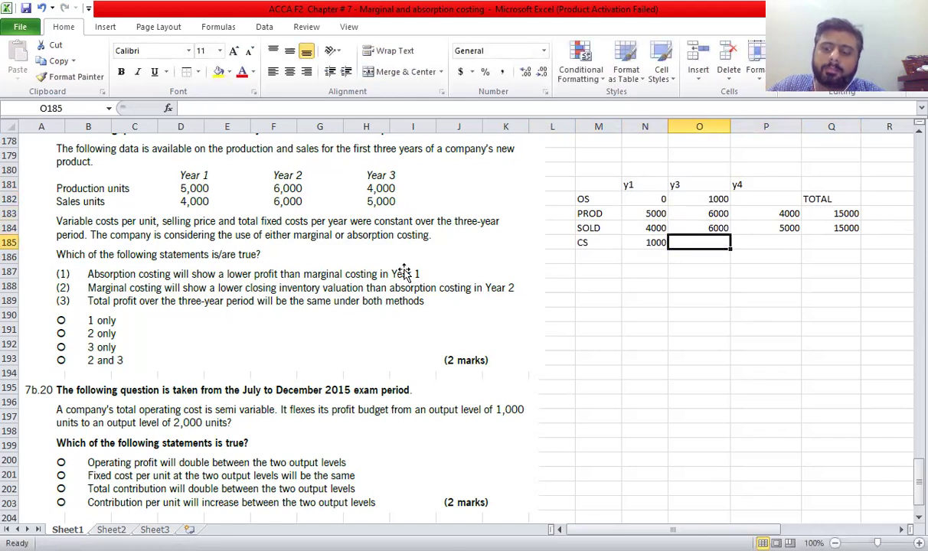
# Try an automatic sum for the closing stock in O185 and check the formula in N185.
pyautogui.hotkey('alt', '=')
pyautogui.hotkey('ctrl', 'Return')
pyautogui.press('F2')
pyautogui.hotkey('ctrl', 'Return')
pyautogui.press('Left')
pyautogui.press('F2')
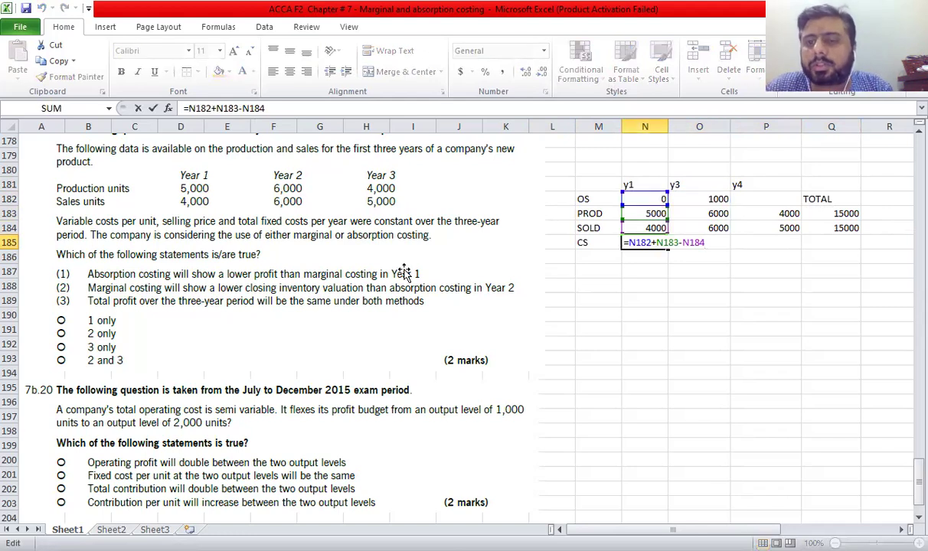
pyautogui.press('Tab')
# Calculate the second year's closing stock in O185 as =O182+O183-O184.
pyautogui.write('=')
pyautogui.press('Up')
pyautogui.press('Up')
pyautogui.press('Up')
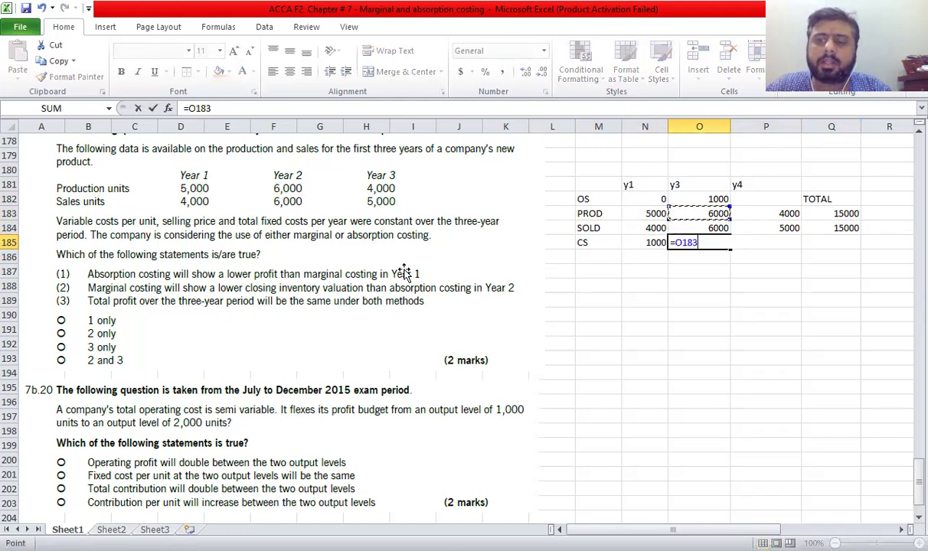
pyautogui.write('+')
pyautogui.press('Up')
pyautogui.press('Up')
pyautogui.write('-')
pyautogui.press('Up')
pyautogui.press('Return')
# Set the third year's opening stock in P182 equal to the second year's closing stock, =O185.
pyautogui.press('Up')
pyautogui.press('Up')
pyautogui.press('Right')
pyautogui.press('Up')
pyautogui.press('Up')
pyautogui.write('=')
pyautogui.press('Down')
pyautogui.press('Down')
pyautogui.press('Down')
pyautogui.press('Left')
pyautogui.press('Return')
# Calculate the third year's closing stock in P185 as =P182+P183-P184.
pyautogui.press('Down')
pyautogui.press('Down')
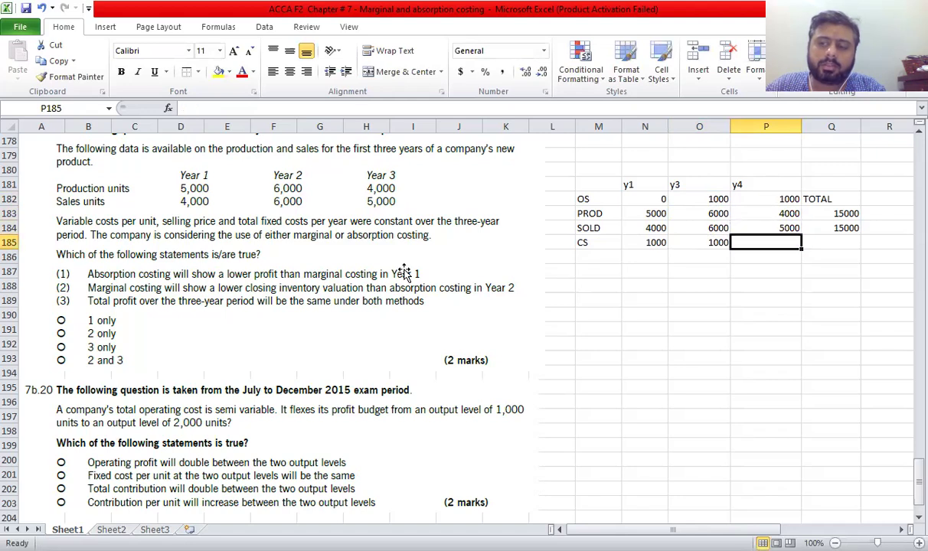
pyautogui.write('=')
pyautogui.press('Up')
pyautogui.press('Up')
pyautogui.press('Up')
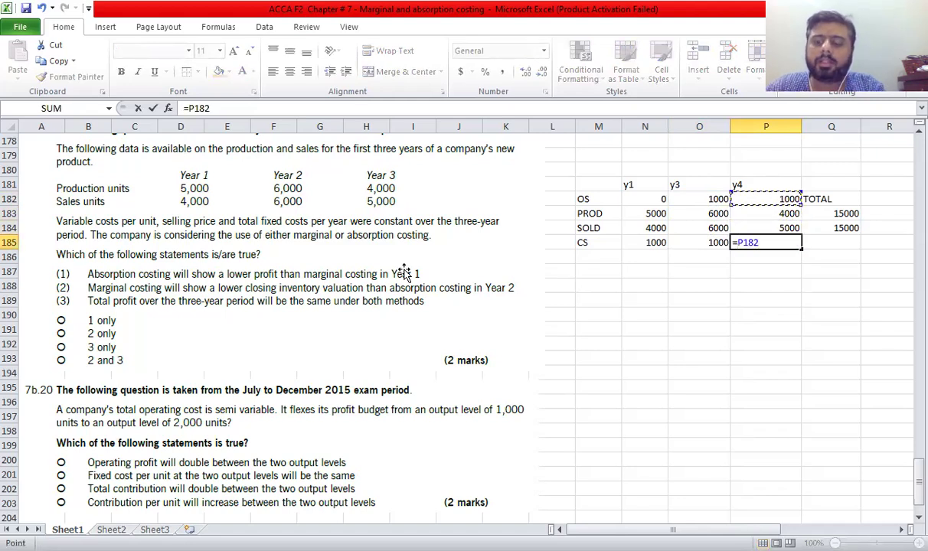
pyautogui.write('+')
pyautogui.press('Up')
pyautogui.press('Up')
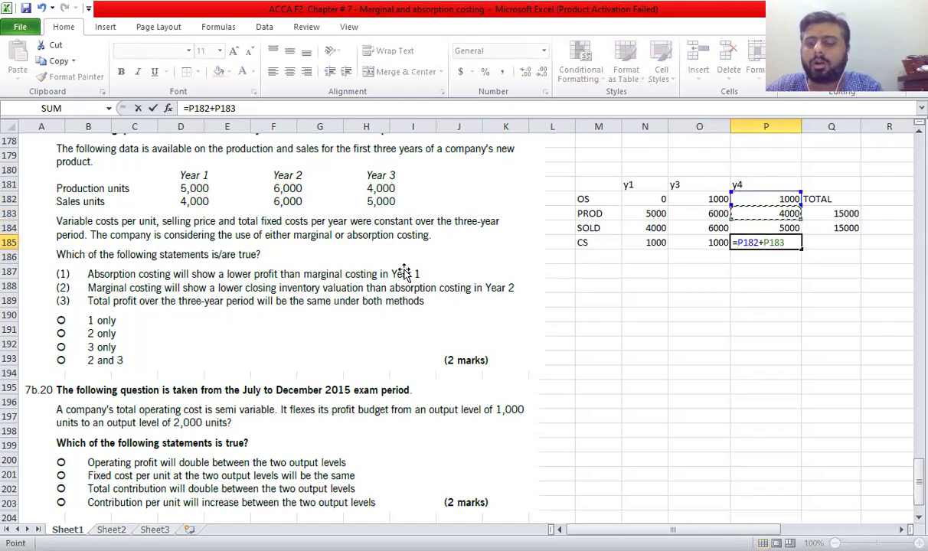
pyautogui.write('-')
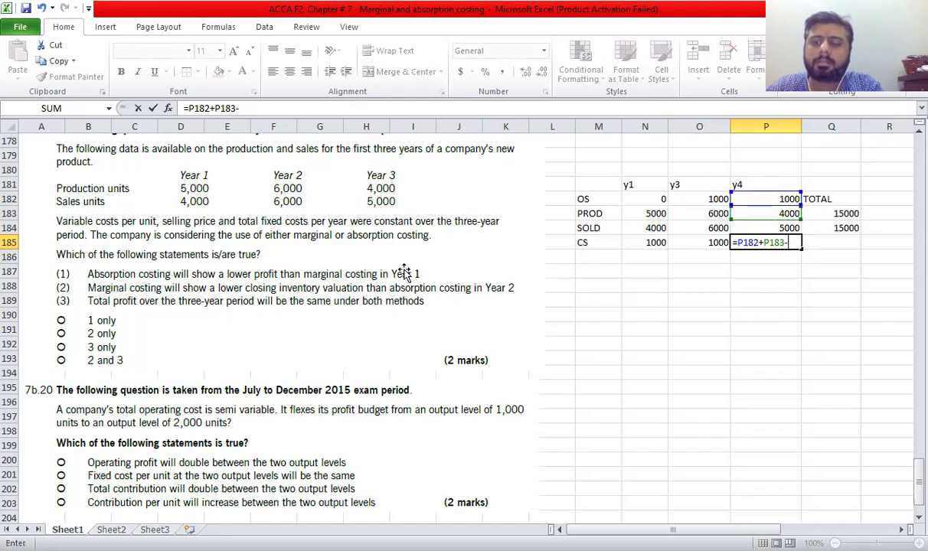
pyautogui.press('Up')
pyautogui.press('Return')
pyautogui.press('Up')
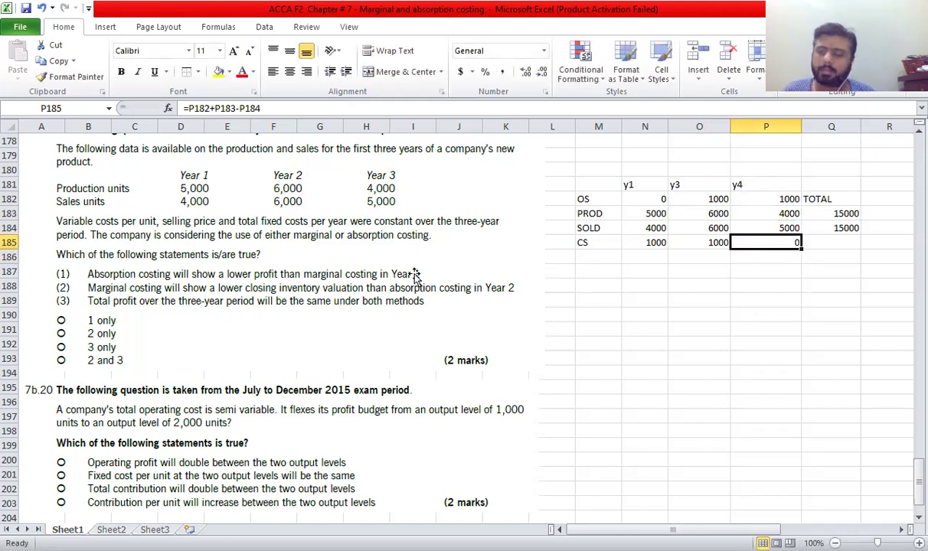
# Enter the label "PAPAC" in M188 with the placeholder profit "XXXX" in N188.
pyautogui.click(599, 286)
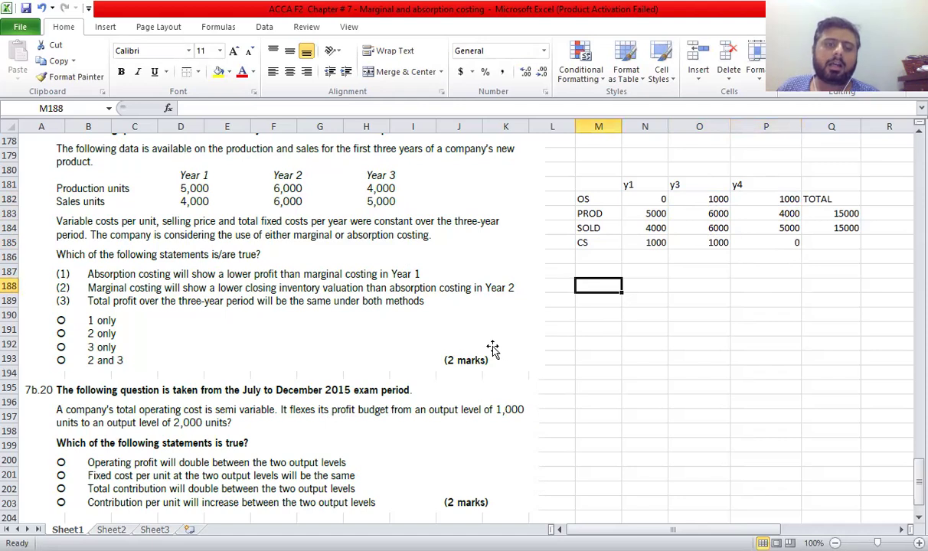
pyautogui.write('PAPAC')
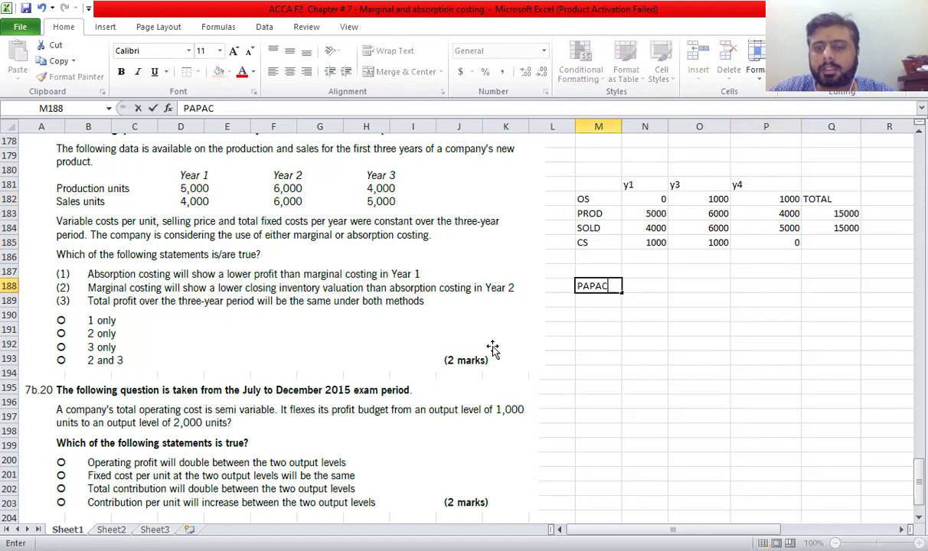
pyautogui.press('Tab')
pyautogui.write('XXXX')
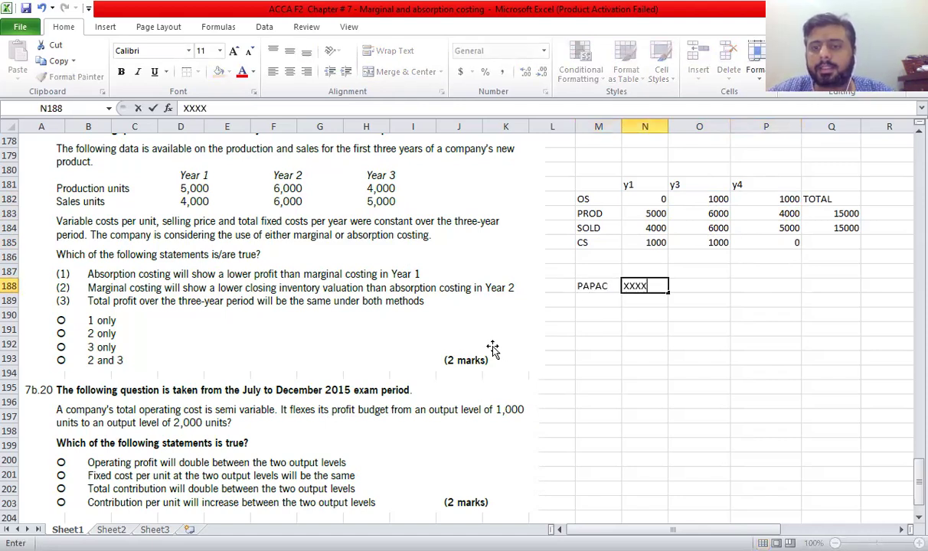
pyautogui.press('Return')
# Enter the label "FOH CS" in M189 with the placeholder "(1000OAR)" in N189.
pyautogui.write('LES')
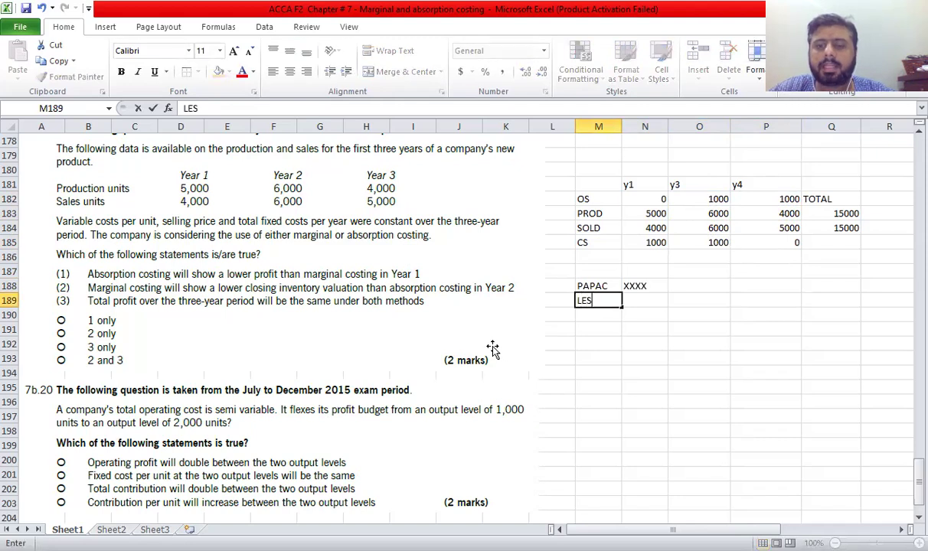
pyautogui.press('BackSpace')
pyautogui.press('BackSpace')
pyautogui.press('BackSpace')
pyautogui.write('F')
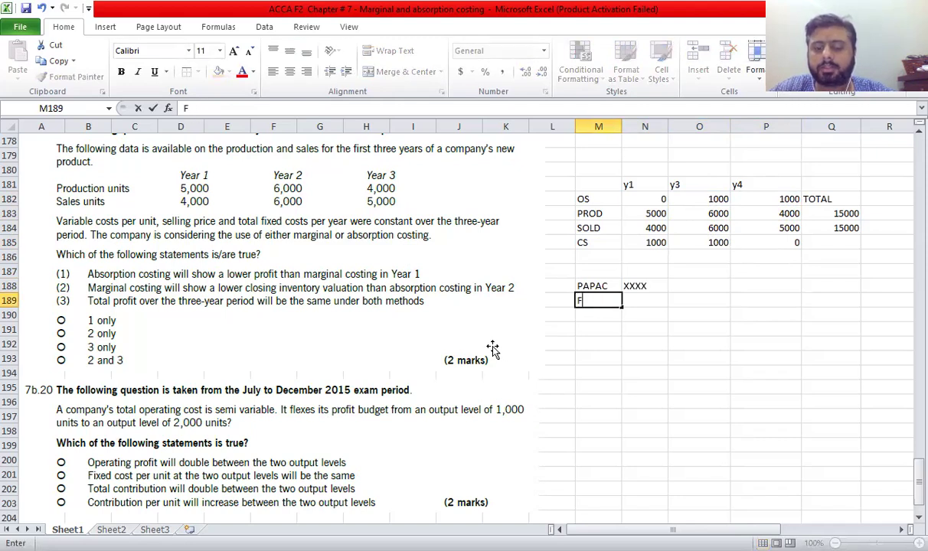
pyautogui.write('OH C')
pyautogui.press('BackSpace')
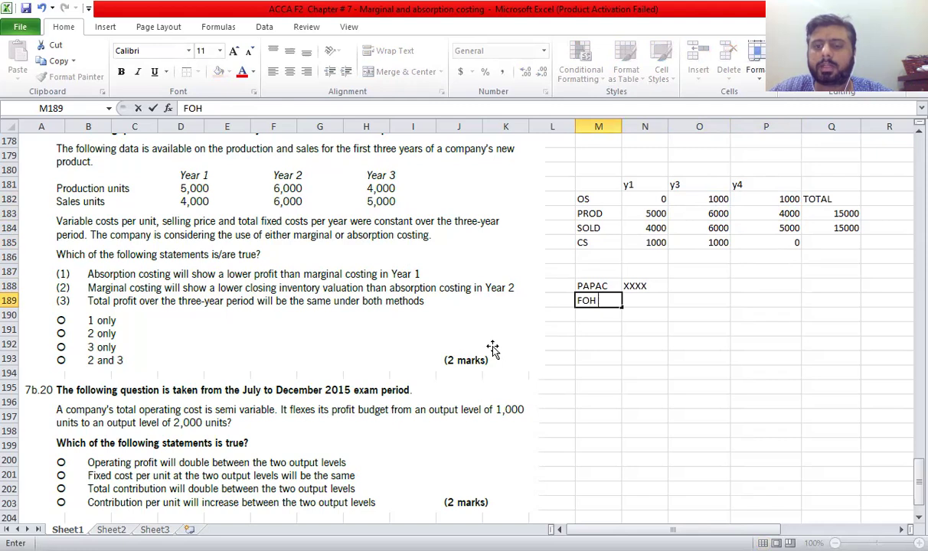
pyautogui.write('CS')
pyautogui.press('Tab')
pyautogui.write('(')
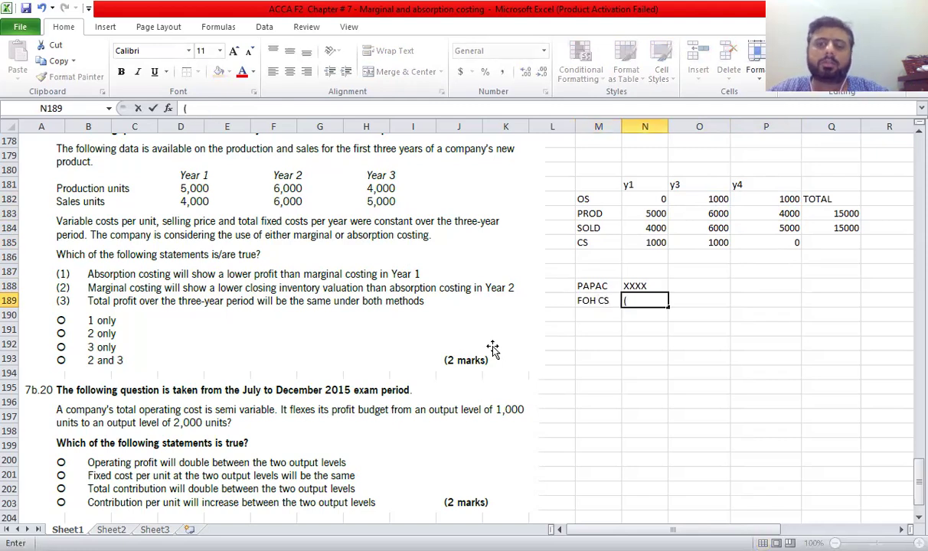
pyautogui.write('1000X')
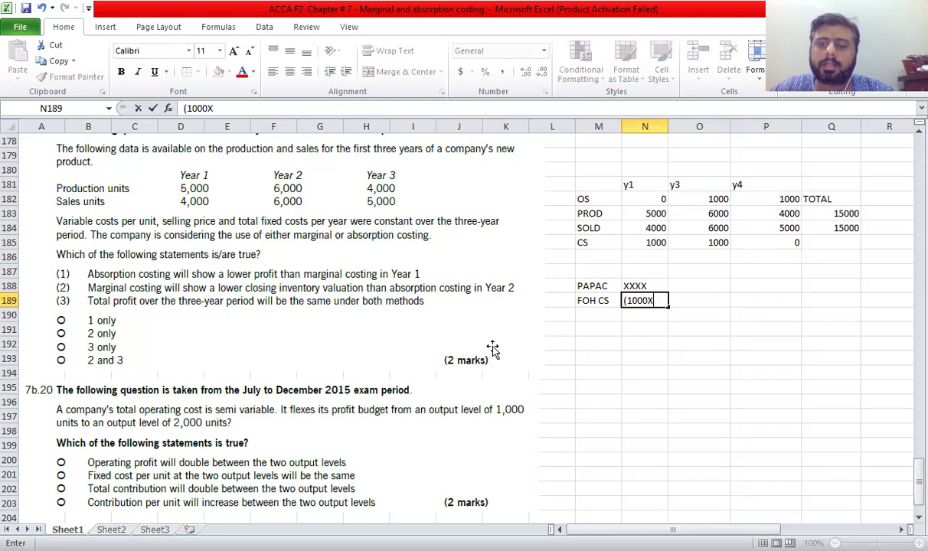
pyautogui.press('BackSpace')
pyautogui.write('OAR')
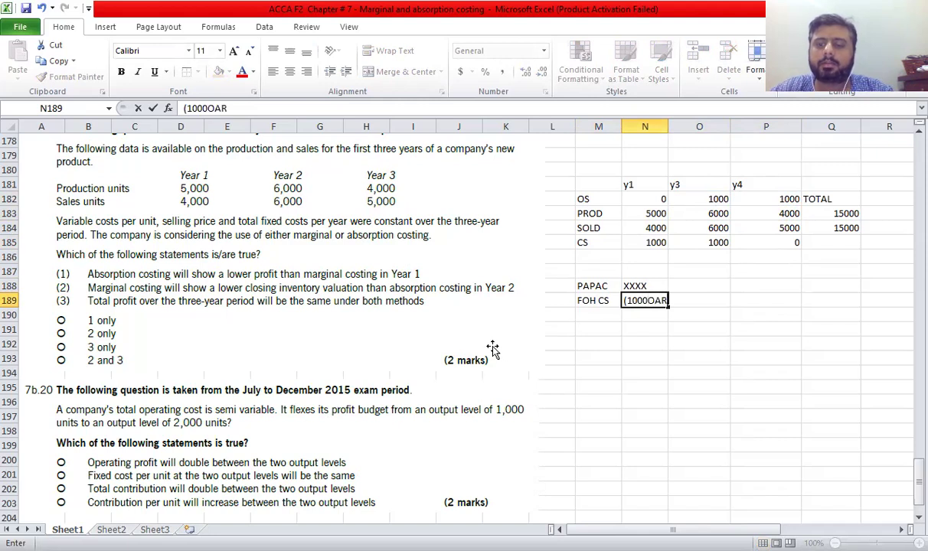
pyautogui.write(')')
pyautogui.press('Return')
# Enter the label "PAPMC" in M191, leaving one row free below the closing-stock overhead line.
pyautogui.press('Return')
pyautogui.write('PAPA')
pyautogui.press('BackSpace')
pyautogui.write('MC')
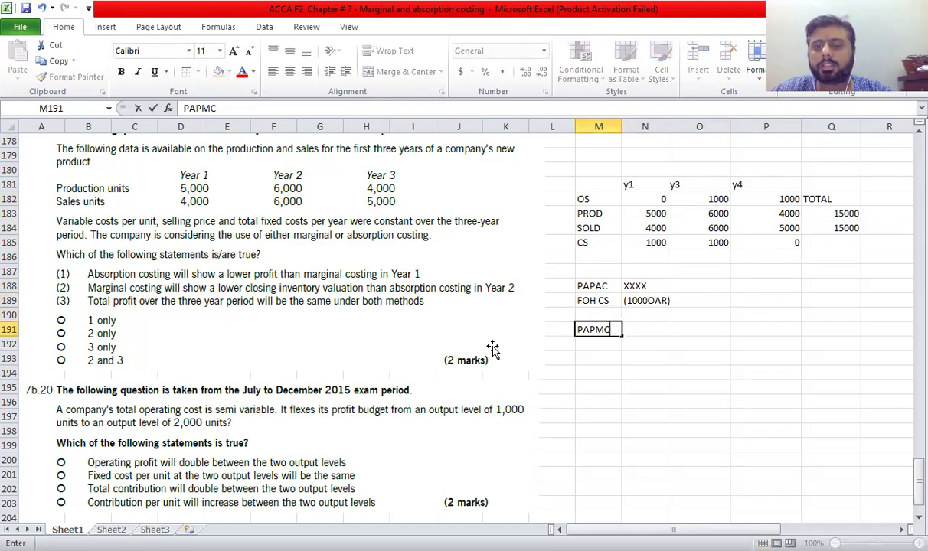
pyautogui.press('Tab')
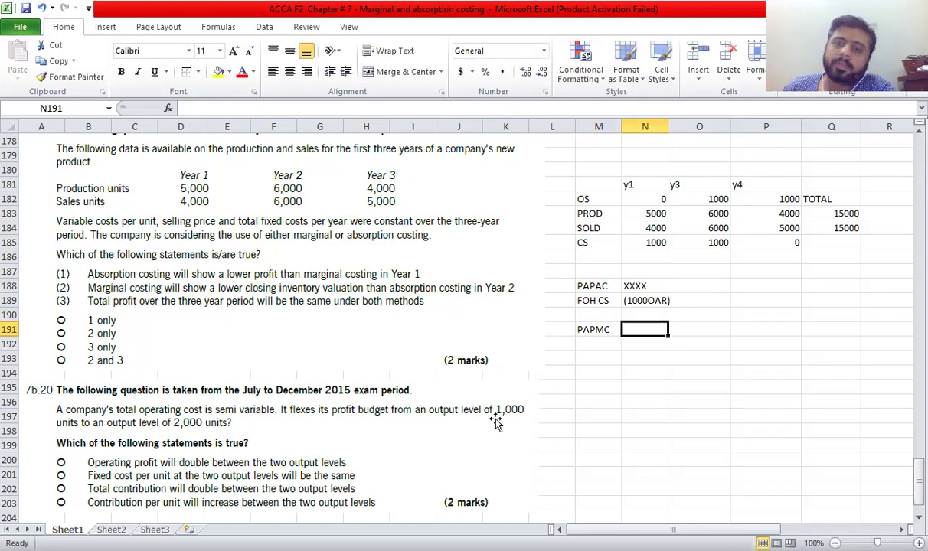
# Enter the label "FOH OS" in M190 with the value 0 in N190.
pyautogui.click(596, 314)
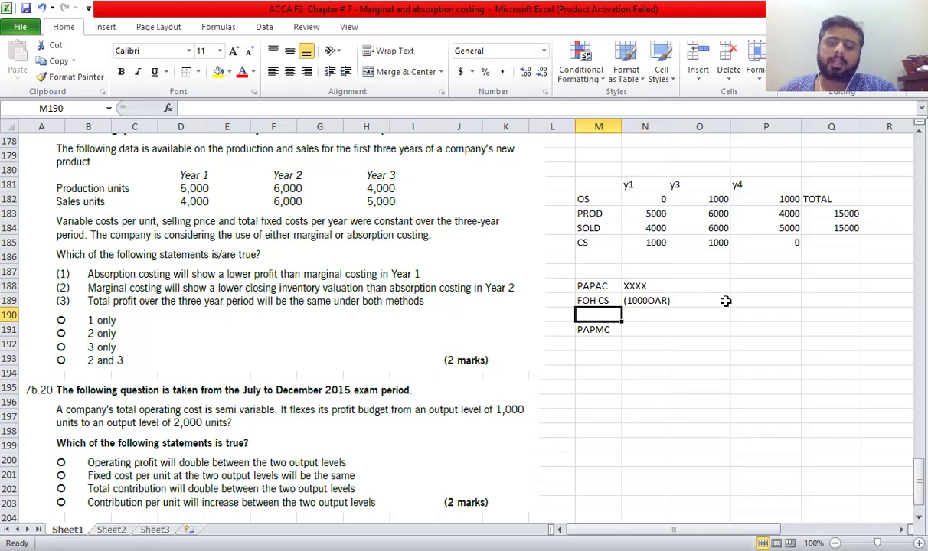
pyautogui.write('FOO')
pyautogui.press('BackSpace')
pyautogui.write('H OS')
pyautogui.press('Tab')
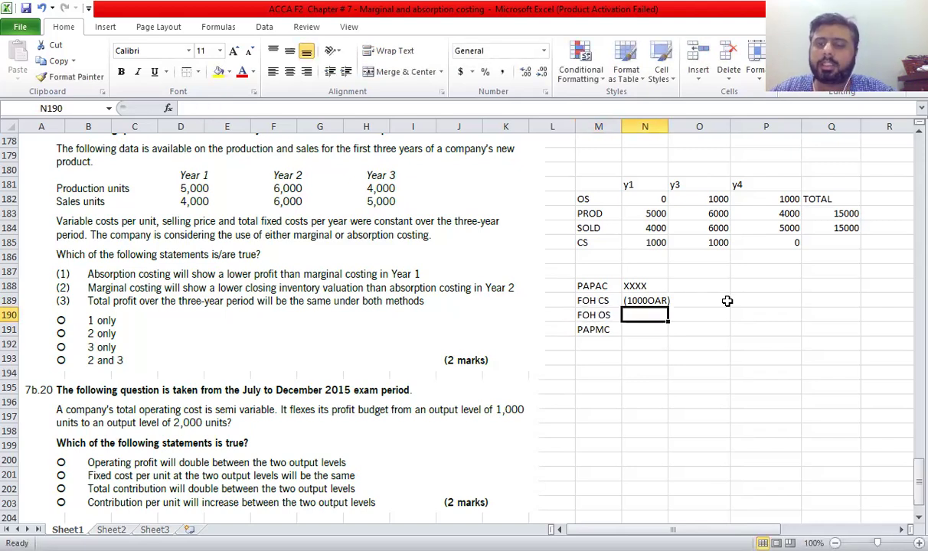
pyautogui.write('0')
pyautogui.press('Return')
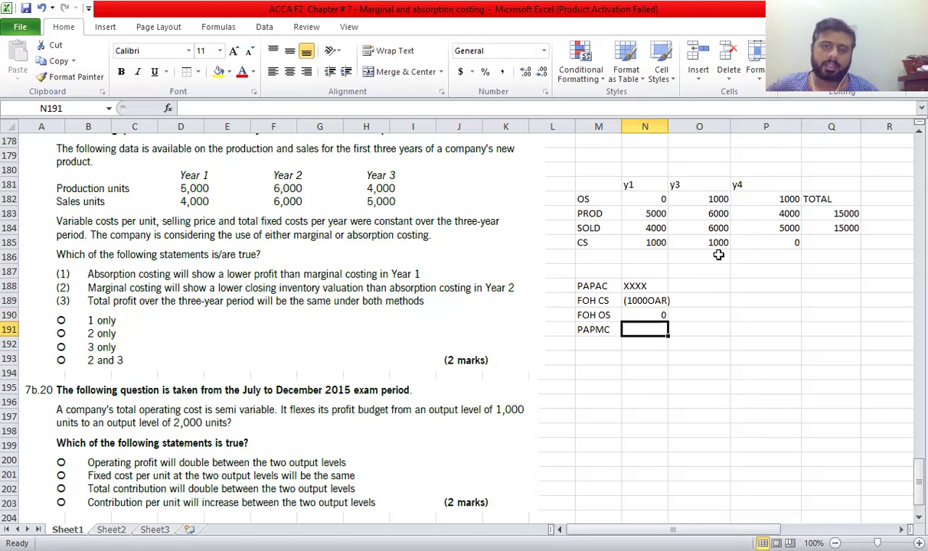
# Enter the label "OAR" in M193 with an assumed rate of 5 in N193.
pyautogui.press('Left')
pyautogui.press('Down')
pyautogui.press('Down')
pyautogui.write('OAR')
pyautogui.press('Right')
pyautogui.write('5')
pyautogui.press('Return')
# Enter the label "PAPAC" in M194 with an assumed profit of 100000 in N194.
pyautogui.press('Left')
pyautogui.write('PAPAC')
pyautogui.press('Right')
pyautogui.write('100000')
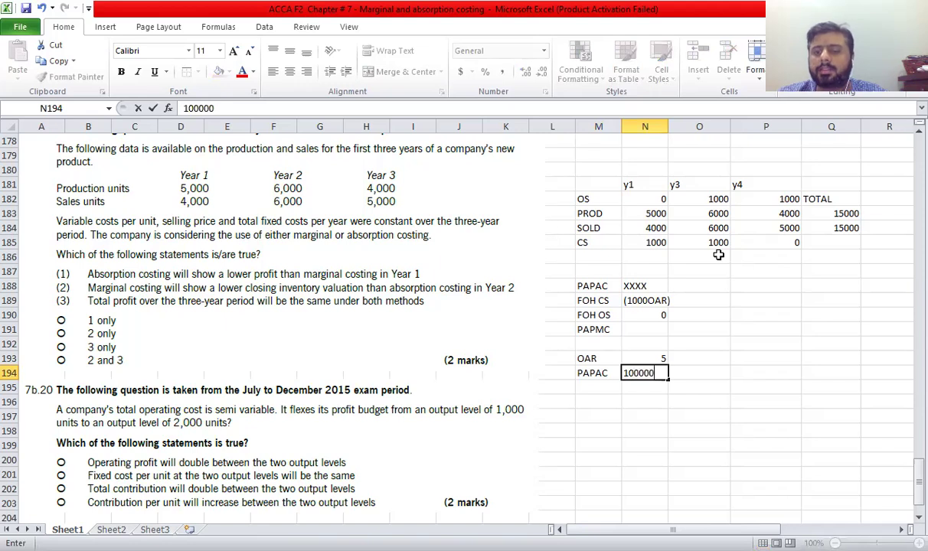
pyautogui.hotkey('ctrl', 'Return')
# Format the assumed OAR and profit in N193:N194 with thousands separators and no decimals.
pyautogui.press('Up')
pyautogui.hotkey('shift', 'Down')
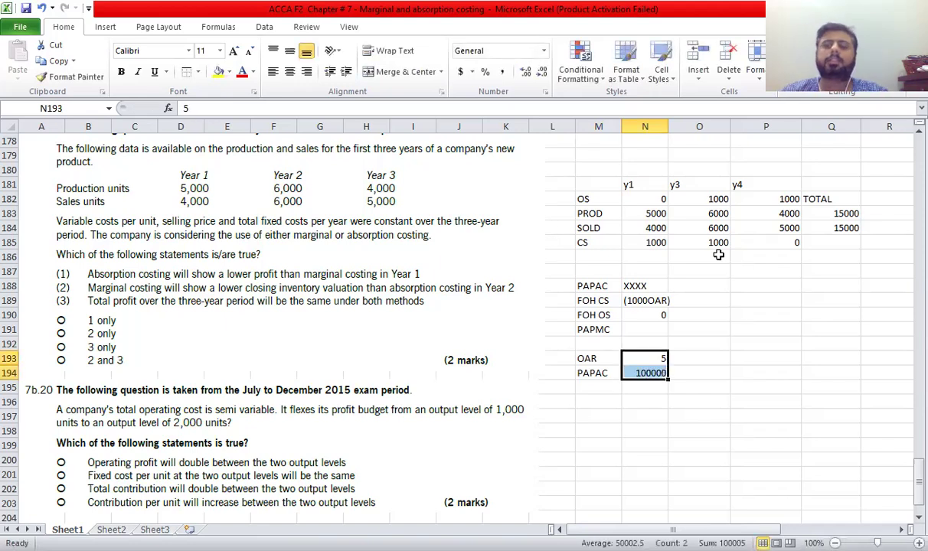
pyautogui.click(502, 71)
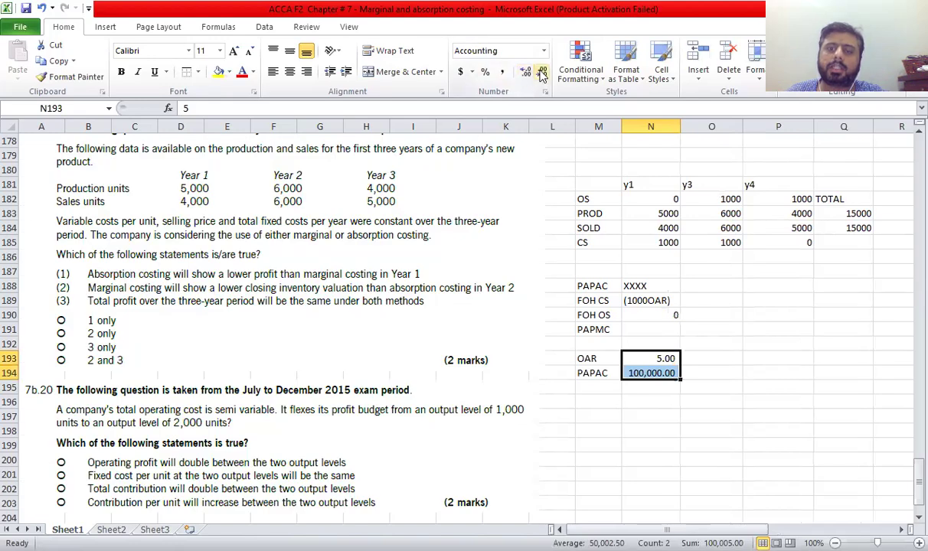
pyautogui.click(542, 71)
pyautogui.click(542, 72)
pyautogui.click(711, 329)
# Replace the placeholder absorption costing profit in N188 with 100000.
pyautogui.click(645, 285)
pyautogui.write('10000')
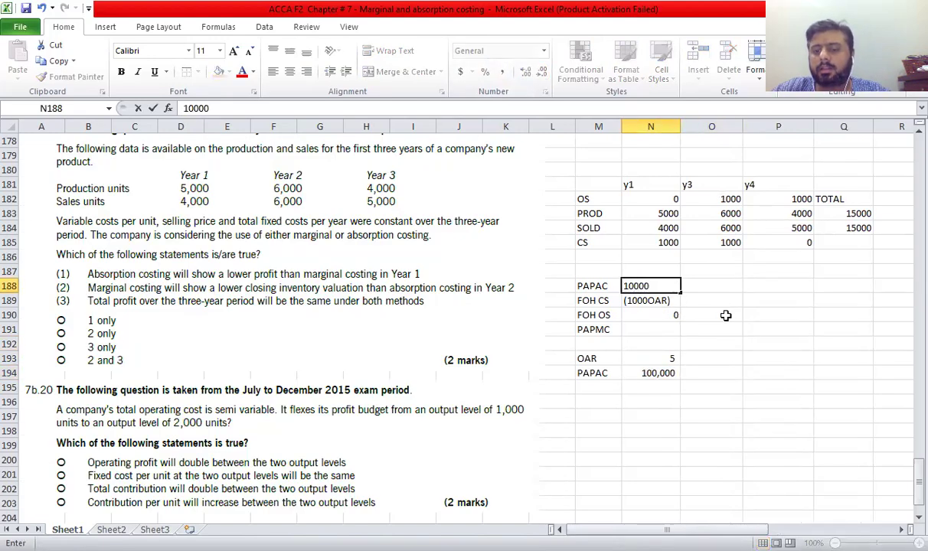
pyautogui.write('0')
pyautogui.press('Return')
# Calculate the closing-stock overhead deduction in N189 as =-1000*N193.
pyautogui.write('=-')
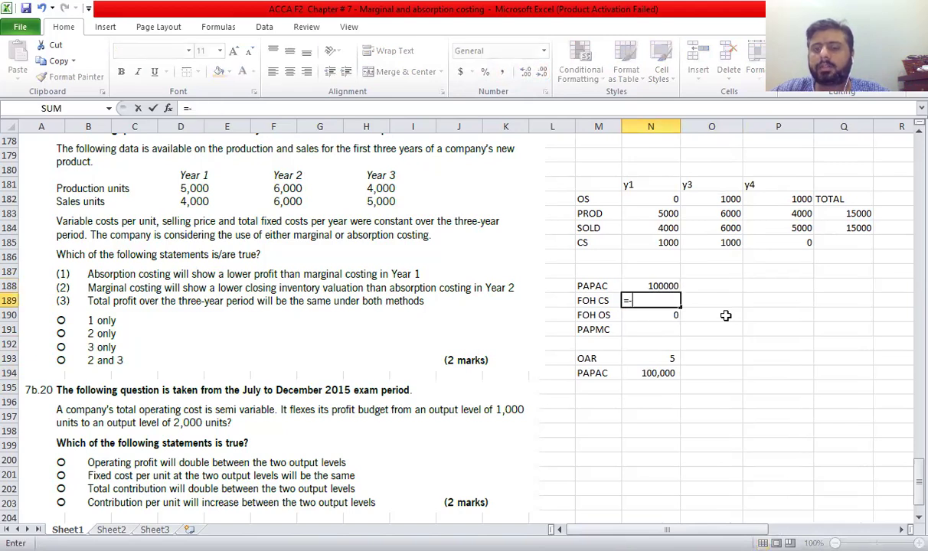
pyautogui.write('1000*')
pyautogui.press('Down')
pyautogui.press('Down')
pyautogui.press('Down')
pyautogui.press('Down')
pyautogui.press('Down')
pyautogui.press('Up')
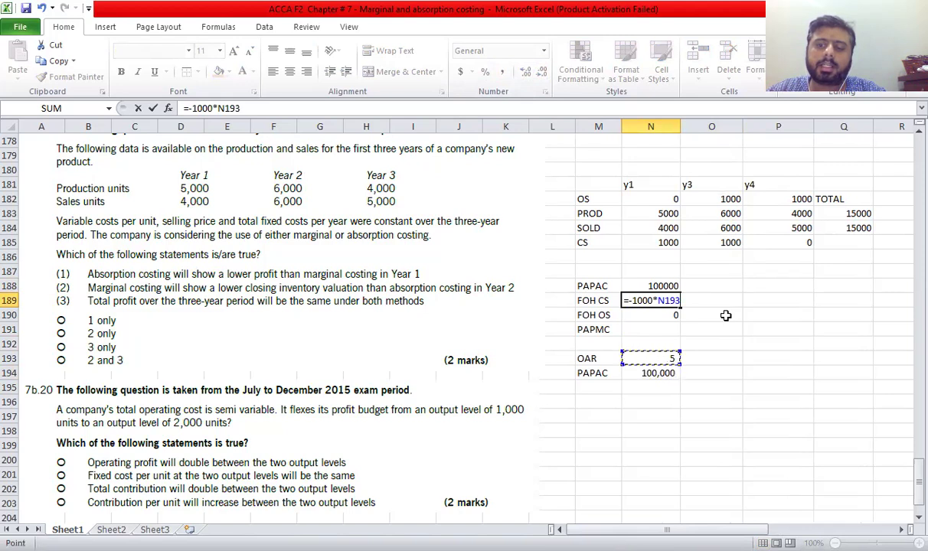
pyautogui.press('Return')
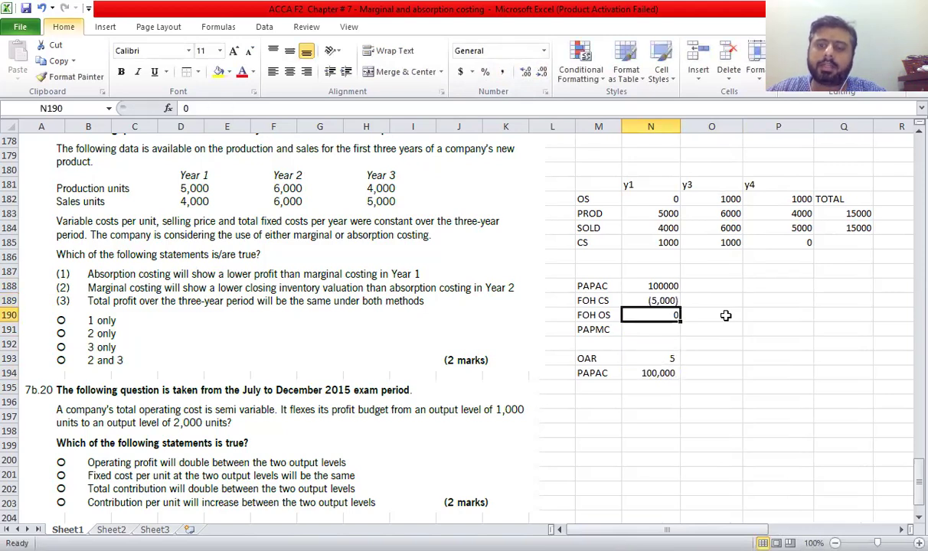
# Re-enter 0 as the opening-stock overhead in N190 and total the marginal costing profit in N191 as =SUM(N188:N190).
pyautogui.write('`')
pyautogui.press('BackSpace')
pyautogui.write('0')
pyautogui.press('Return')
pyautogui.hotkey('alt', '=')
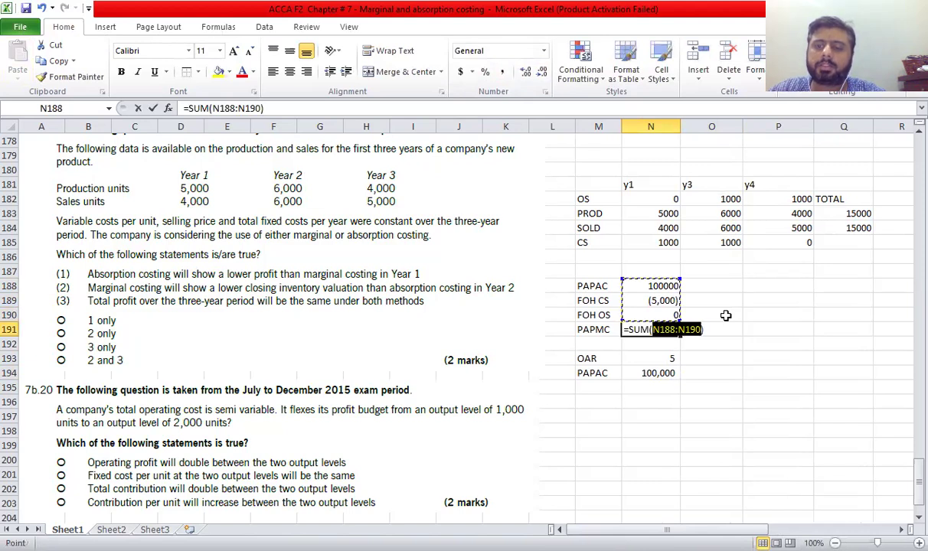
pyautogui.press('Return')
pyautogui.press('Up')
pyautogui.write('S')
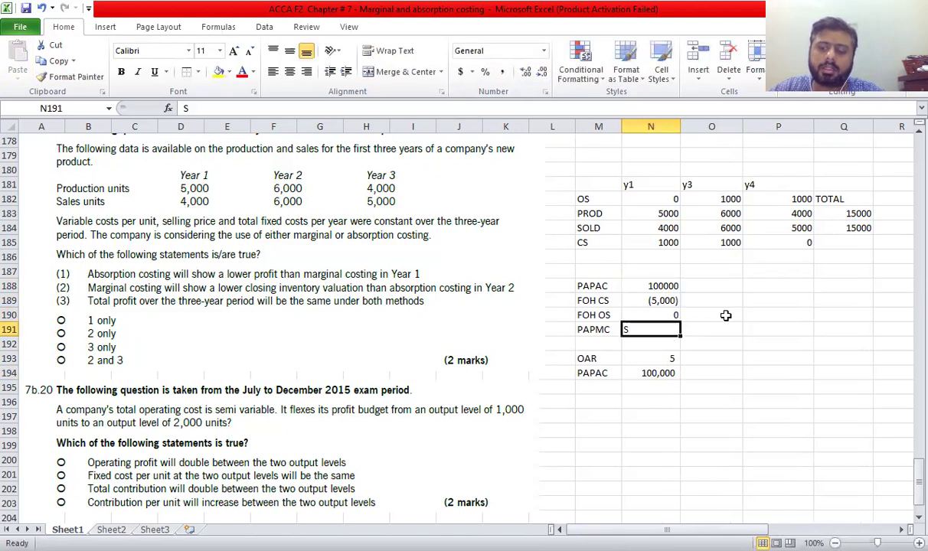
pyautogui.press('Escape')
pyautogui.hotkey('alt', '=')
pyautogui.press('Return')
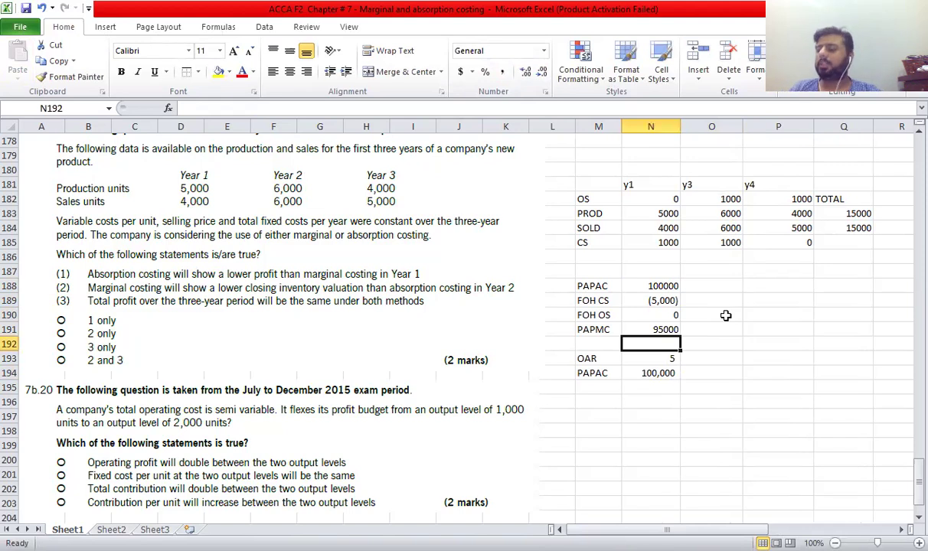
pyautogui.click(673, 316)
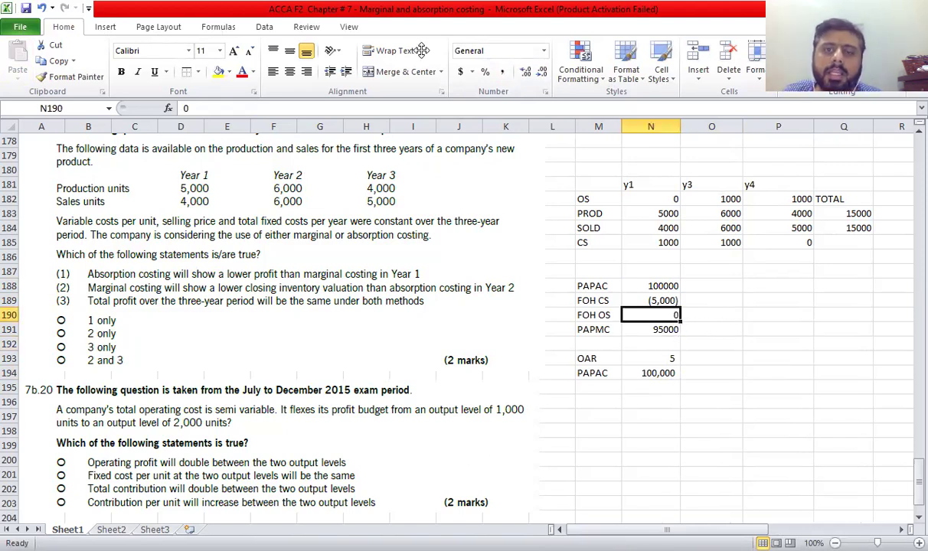
pyautogui.click(666, 329)
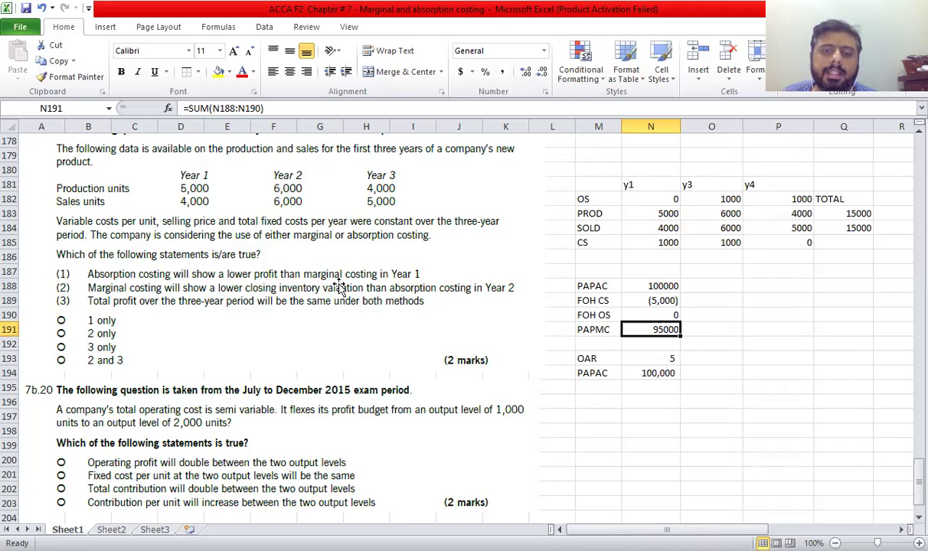
pyautogui.click(657, 288)
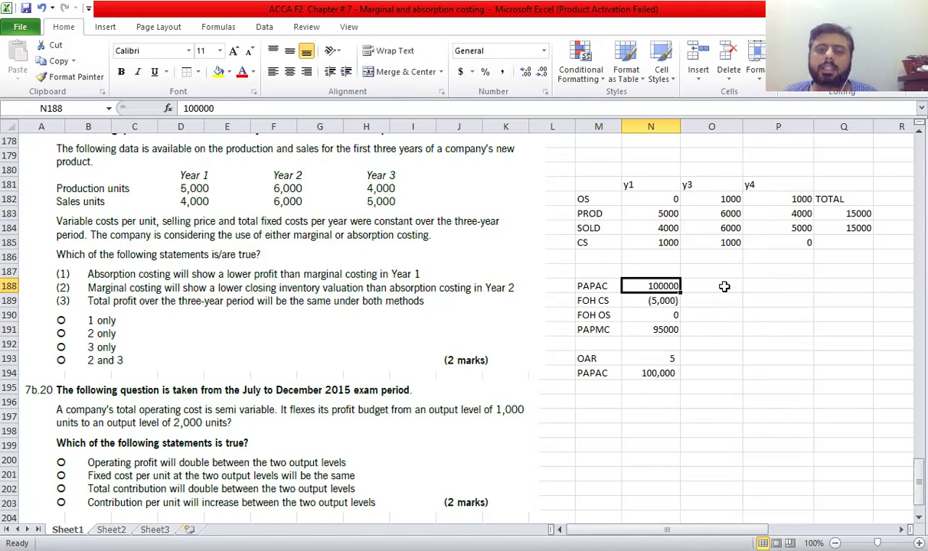
# Correct the year headings to "y2" in O181 and "y3" in P181.
pyautogui.click(684, 183)
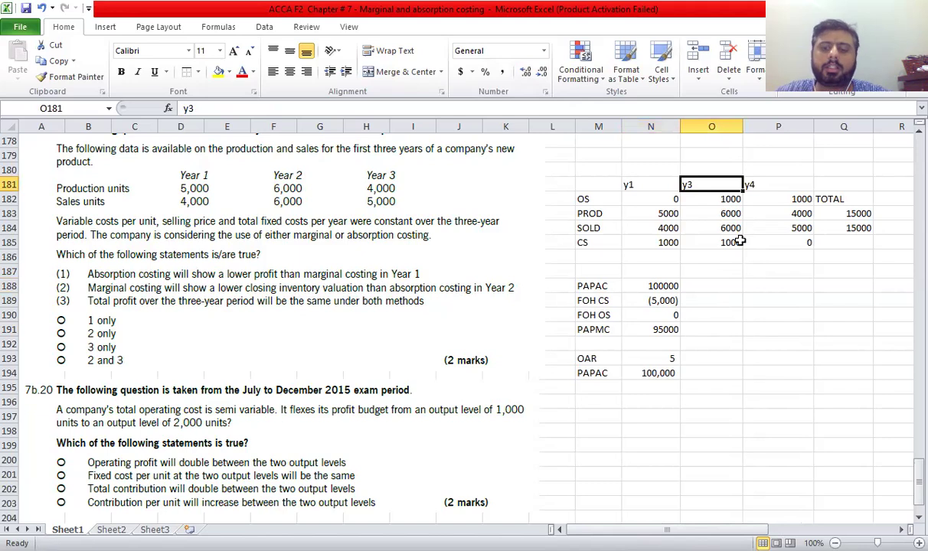
pyautogui.write('y2')
pyautogui.press('Right')
pyautogui.write('y3')
pyautogui.press('Return')
# Enter the label "closing stock" in M196, below the assumed OAR and profit.
pyautogui.press('Down')
pyautogui.press('Down')
pyautogui.press('Down')
pyautogui.press('Down')
pyautogui.press('Down')
pyautogui.press('Down')
pyautogui.press('Down')
pyautogui.press('Down')
pyautogui.press('Down')
pyautogui.press('Down')
pyautogui.press('Down')
pyautogui.press('Down')
pyautogui.press('Left')
pyautogui.press('Left')
pyautogui.press('Left')
pyautogui.press('Down')
pyautogui.press('Down')
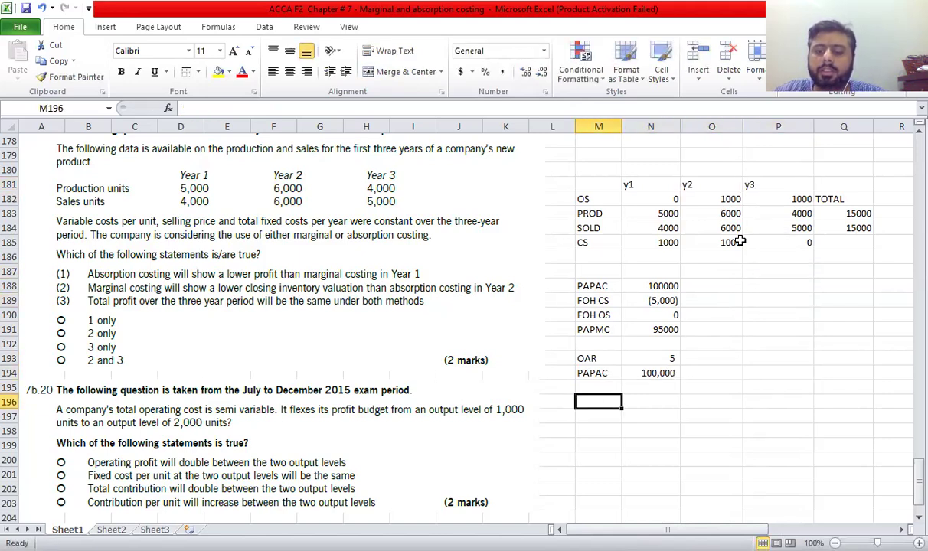
pyautogui.write('closingn')
pyautogui.press('BackSpace')
pyautogui.write('stock')
# Link the second year's closing stock units into O196 with =O185.
pyautogui.press('Right')
pyautogui.press('Right')
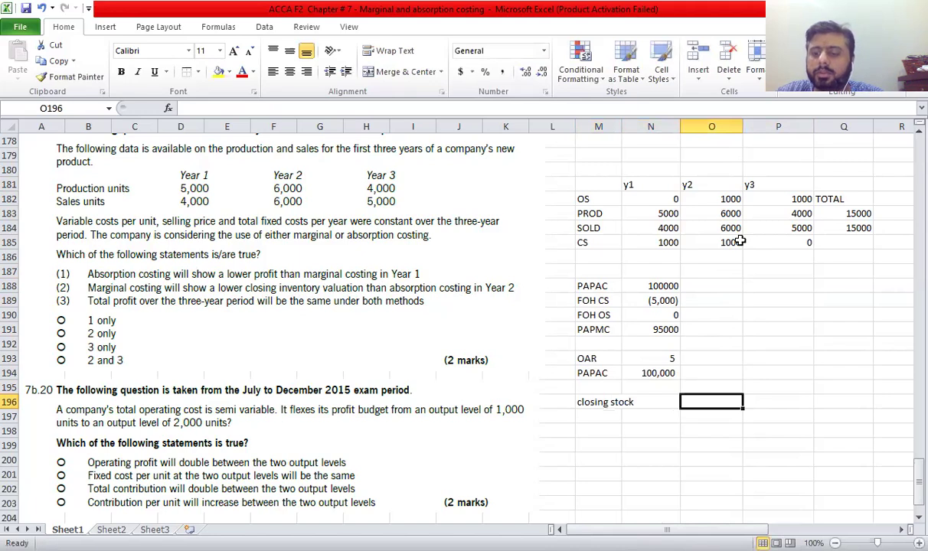
pyautogui.write('=')
pyautogui.press('Up')
pyautogui.press('Up')
pyautogui.press('Up')
pyautogui.press('Up')
pyautogui.press('Up')
pyautogui.press('Up')
pyautogui.press('Up')
pyautogui.press('Up')
pyautogui.press('Up')
pyautogui.press('Up')
pyautogui.press('Up')
pyautogui.press('Up')
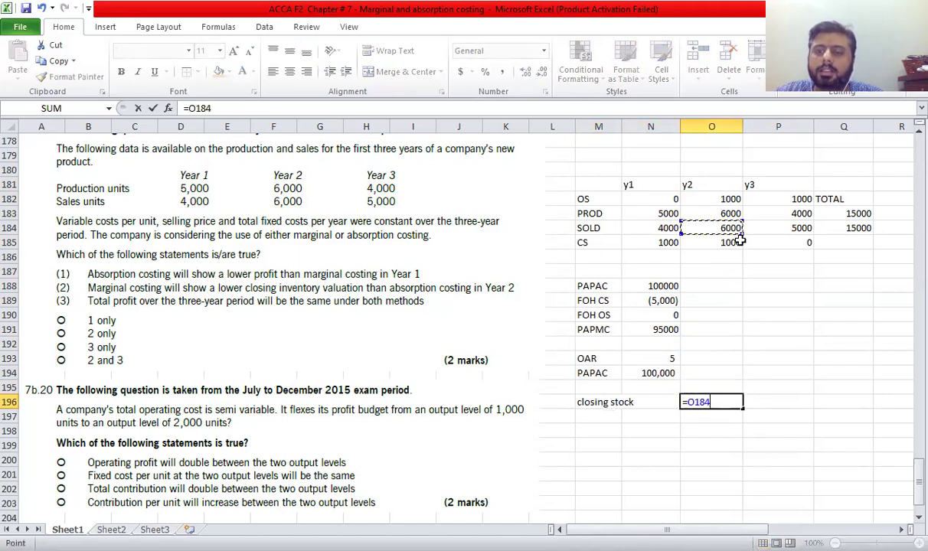
pyautogui.press('Down')
pyautogui.press('Return')
pyautogui.press('Up')
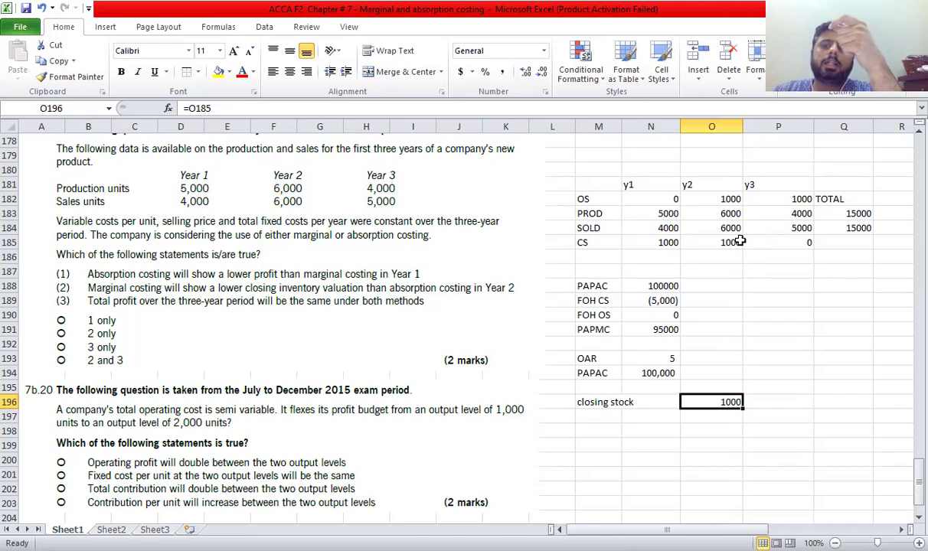
pyautogui.press('Return')
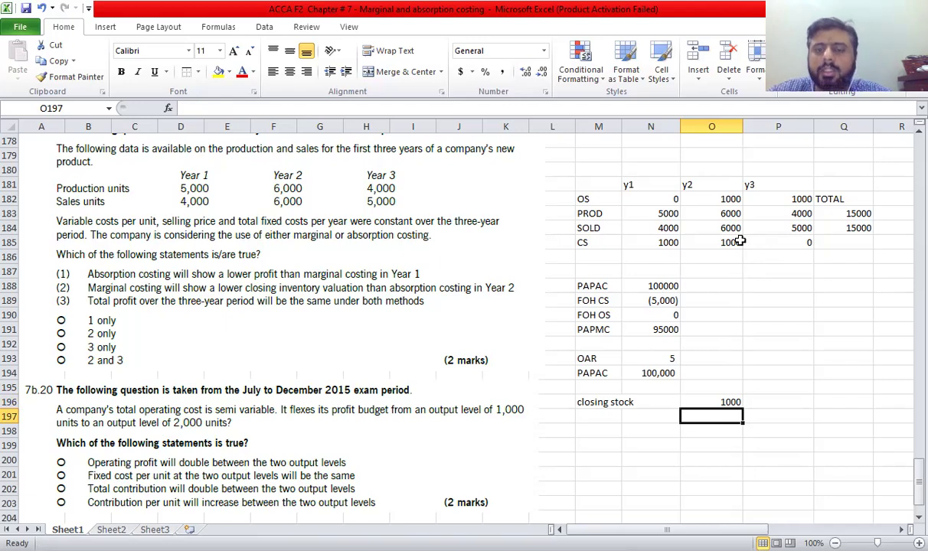
# Enter the label "dm + dl + de + voh" in M197 with a unit cost of 20 in O197.
pyautogui.press('Left')
pyautogui.press('Left')
pyautogui.write('dm')
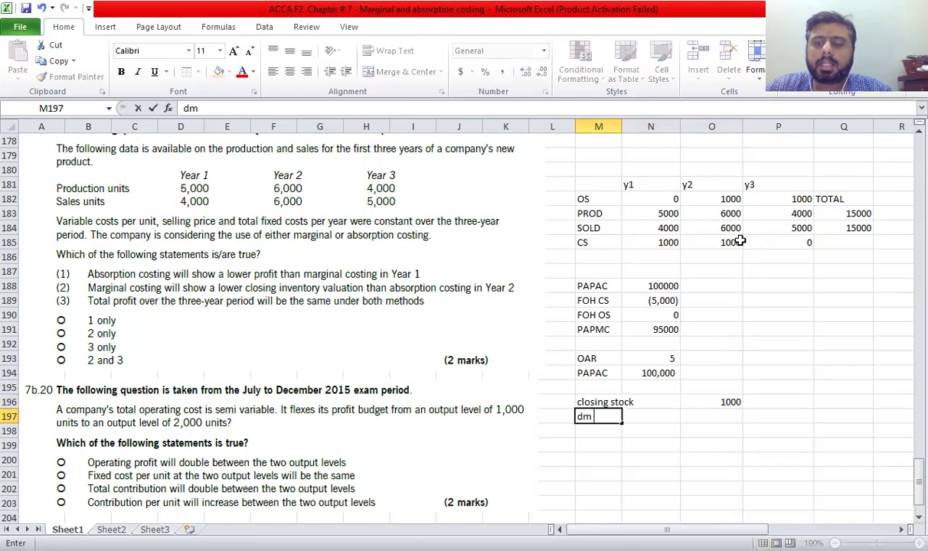
pyautogui.write(' + dl +')
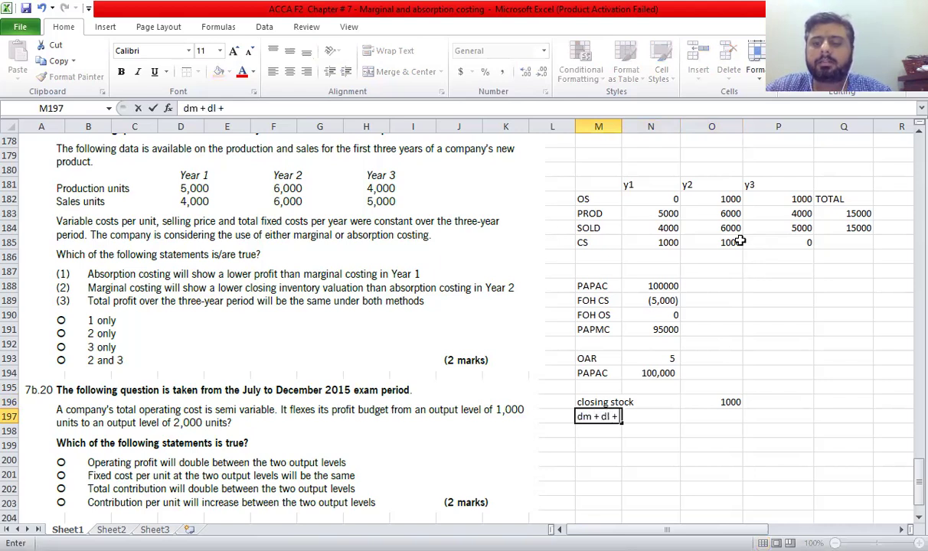
pyautogui.write(' de + voh')
pyautogui.press('Right')
pyautogui.press('Right')
pyautogui.press('Right')
pyautogui.press('Left')
pyautogui.write('20')
pyautogui.press('Right')
# Calculate the marginal costing value of the closing stock in P197 as =O196*O197.
pyautogui.press('Down')
pyautogui.press('Up')
pyautogui.write('=')
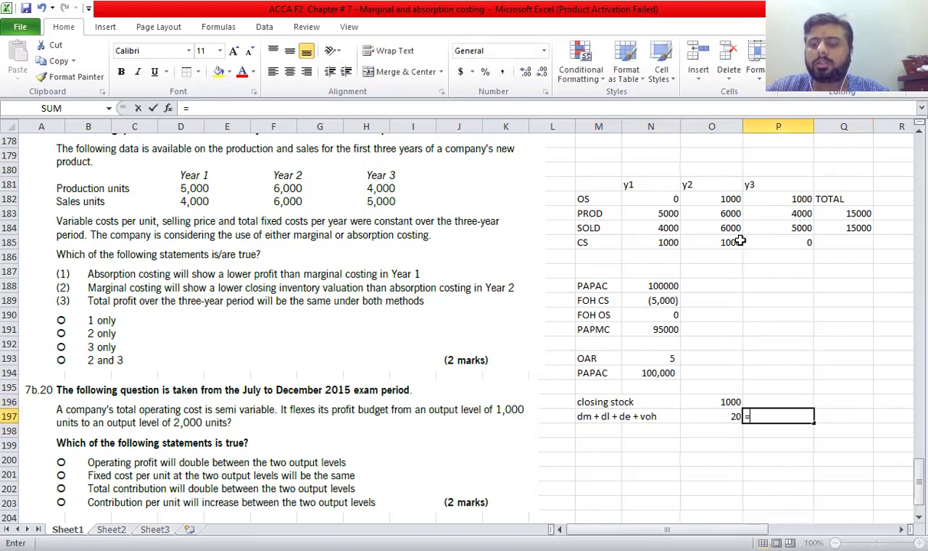
pyautogui.write('O196*O197')
pyautogui.press('Return')
pyautogui.press('Up')
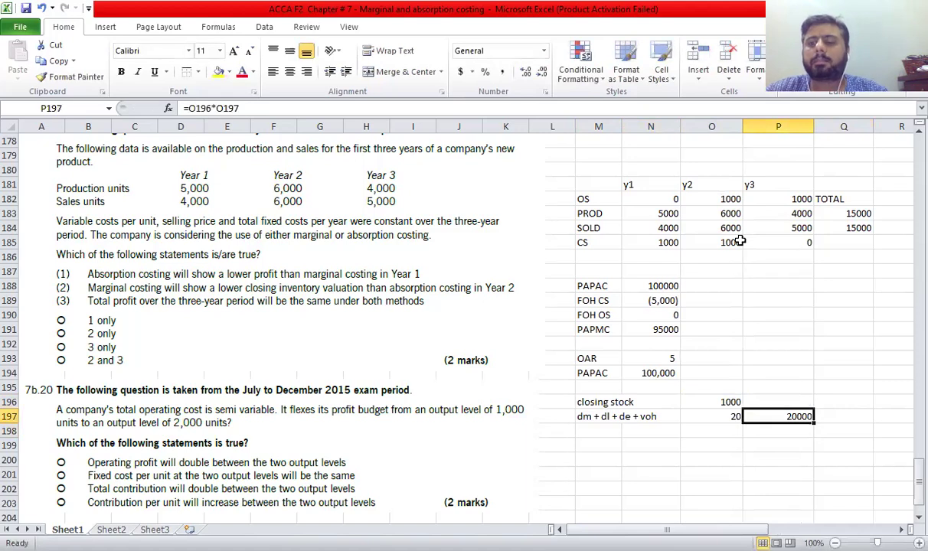
pyautogui.press('Down')
pyautogui.press('Left')
pyautogui.press('Left')
pyautogui.press('Left')
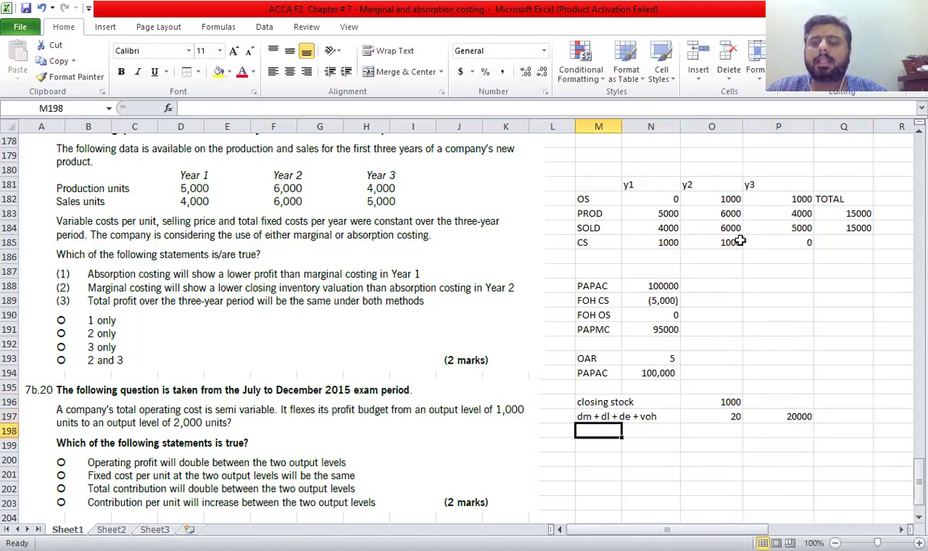
# Enter the label "dm+dl+de+voh + foh" in M199, below the marginal costing stock valuation.
pyautogui.press('Down')
pyautogui.write('d')
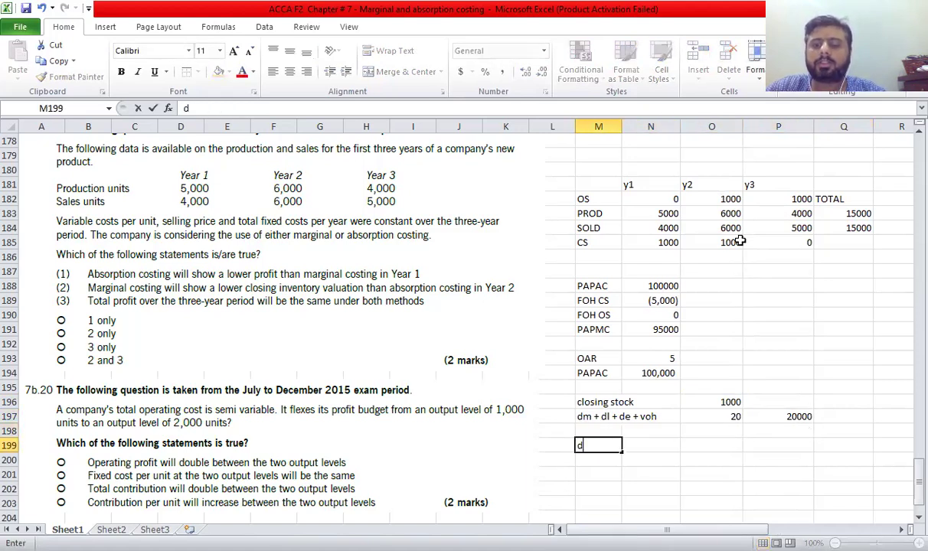
pyautogui.write('m+dl+d')
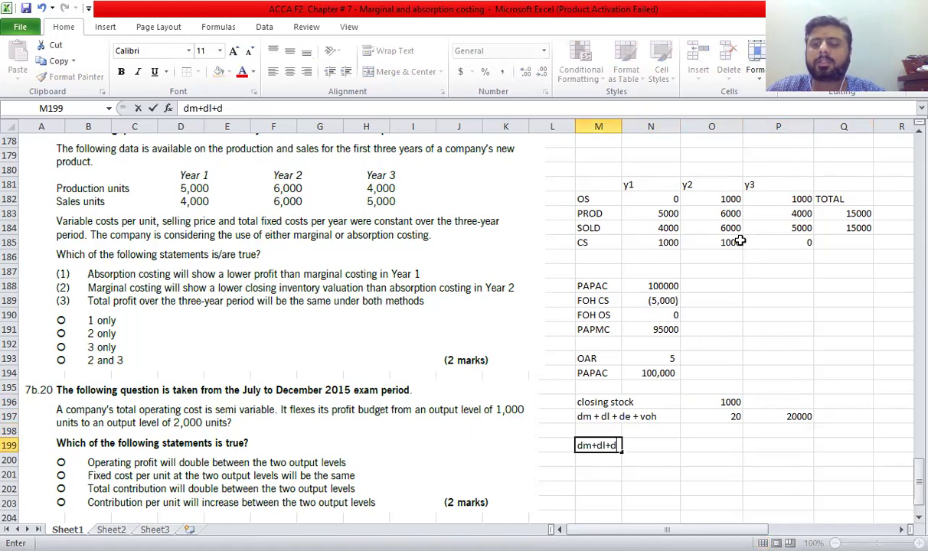
pyautogui.write('e+vo')
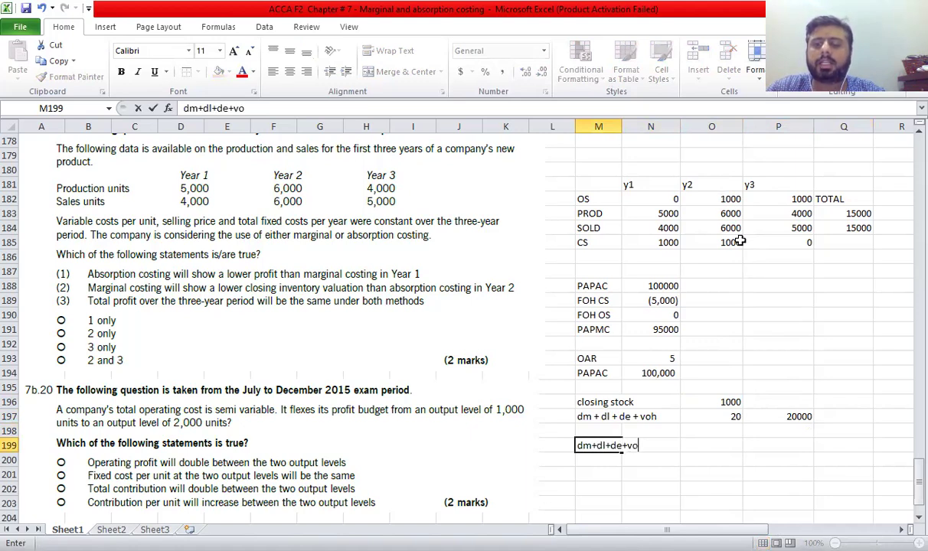
pyautogui.write('h + fo')
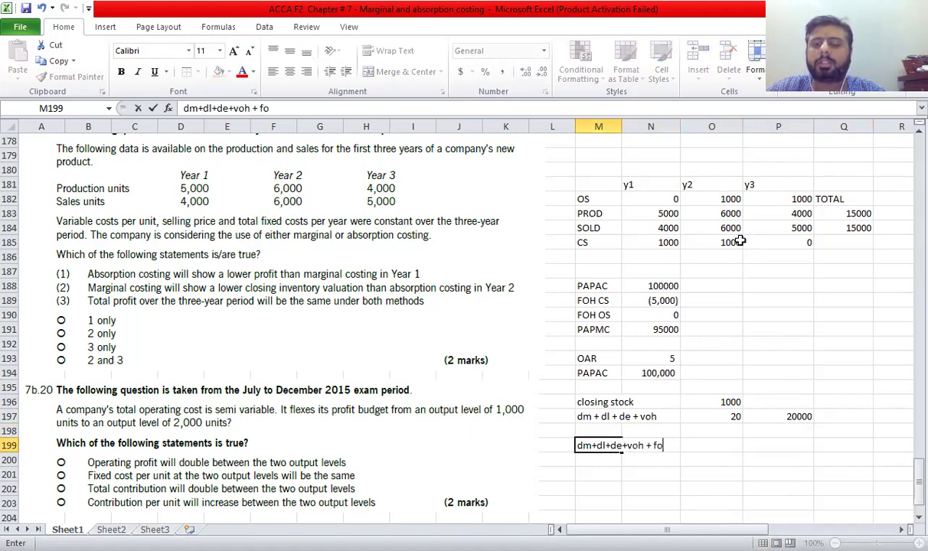
pyautogui.write('h')
# Calculate the absorption costing unit cost in O199 as =O197+5.
pyautogui.press('Tab')
pyautogui.press('Tab')
pyautogui.write('=')
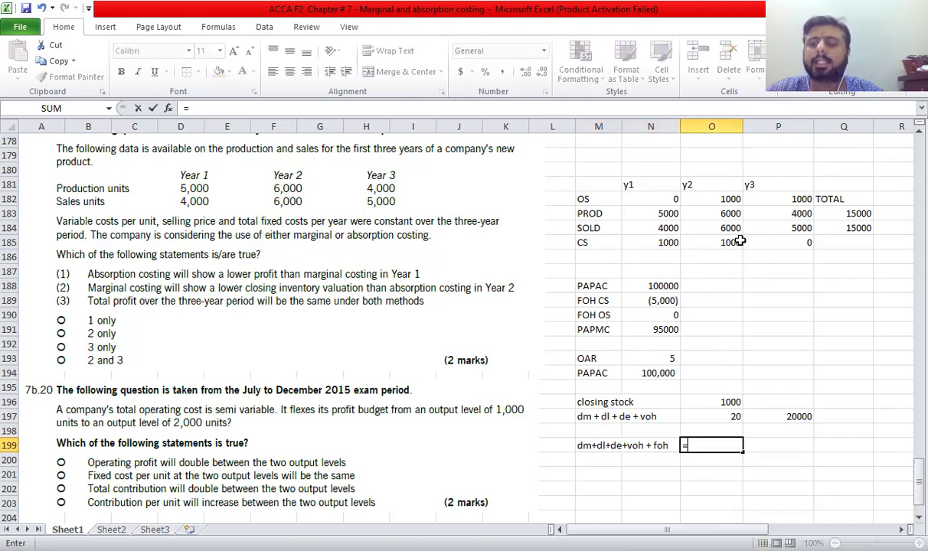
pyautogui.press('Up')
pyautogui.press('Up')
pyautogui.write('+')
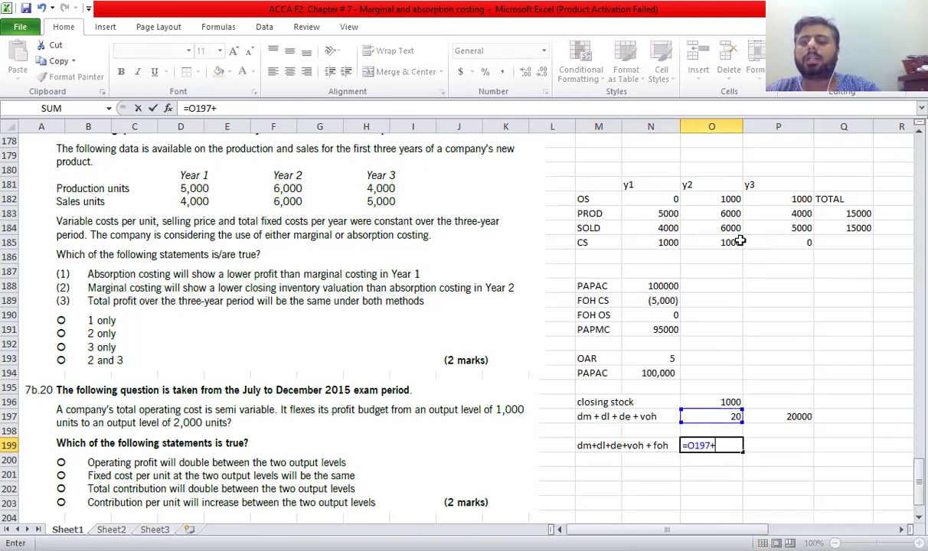
pyautogui.write('5')
pyautogui.press('Tab')
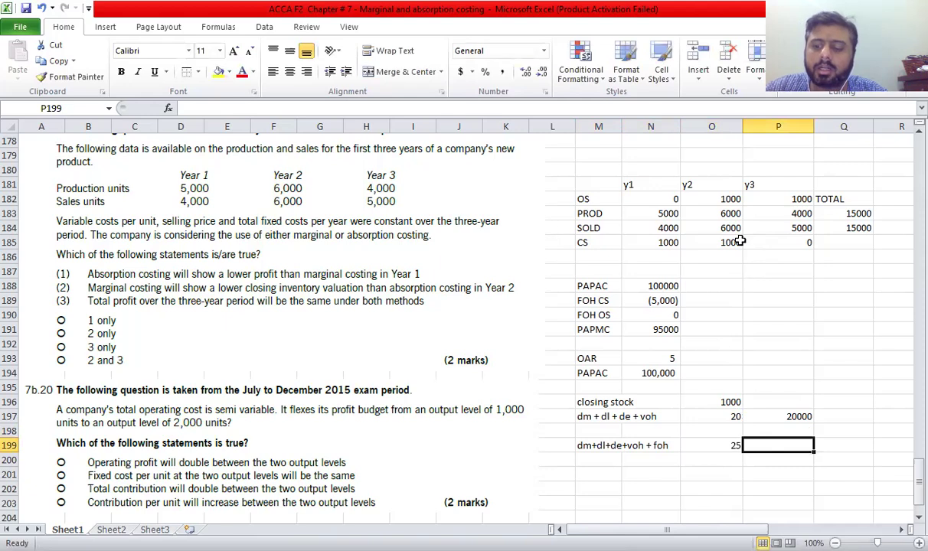
# Calculate the absorption costing value of the closing stock in P199 as =O199*O196.
pyautogui.write('=')
pyautogui.press('Left')
pyautogui.write('*')
pyautogui.press('Up')
pyautogui.press('Up')
pyautogui.press('Up')
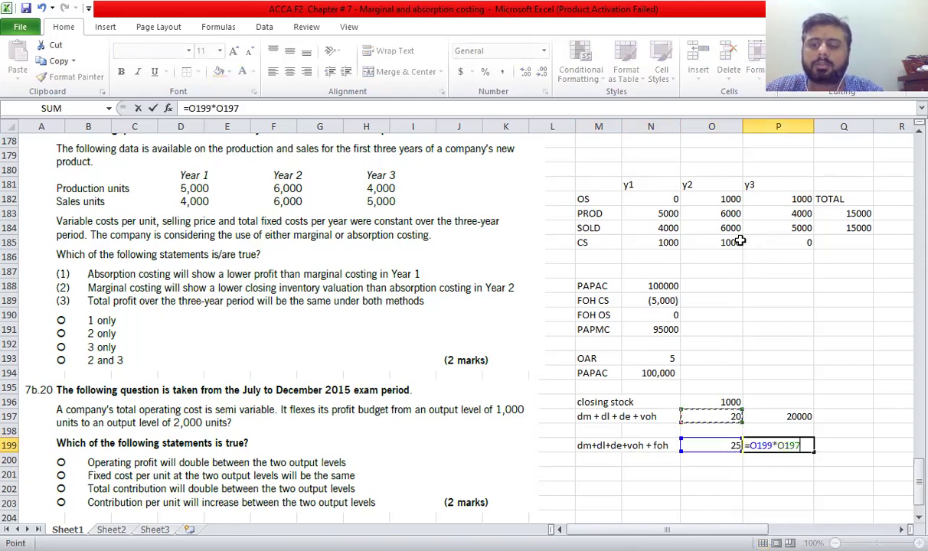
pyautogui.press('Return')
pyautogui.press('Up')
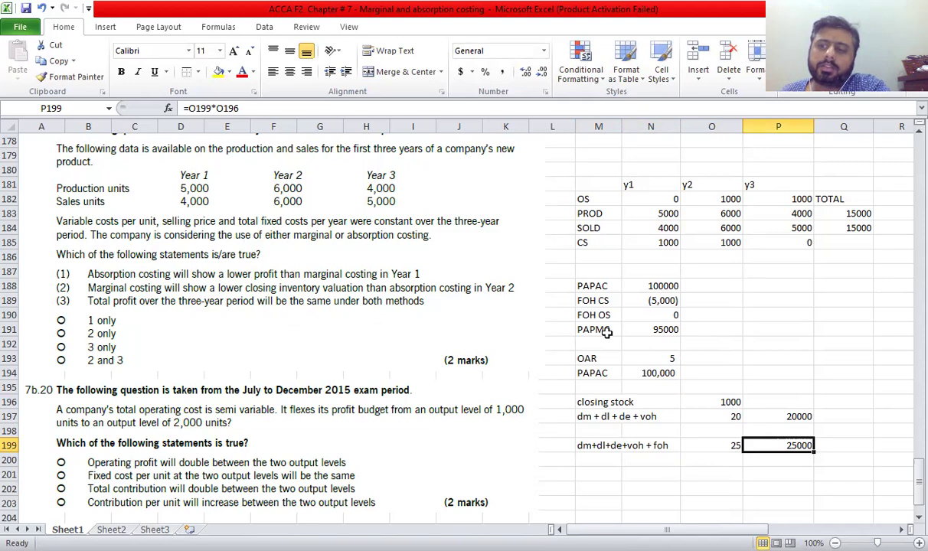
# Move the TOTAL heading from Q182 up to Q181, in line with the year headings.
pyautogui.click(834, 198)
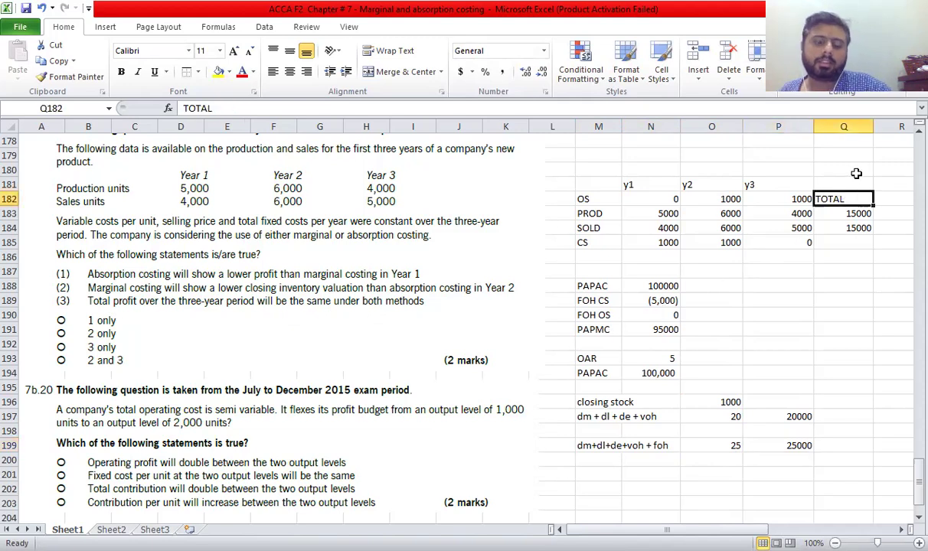
pyautogui.hotkey('ctrl', 'x')
pyautogui.click(839, 184)
pyautogui.hotkey('ctrl', 'v')
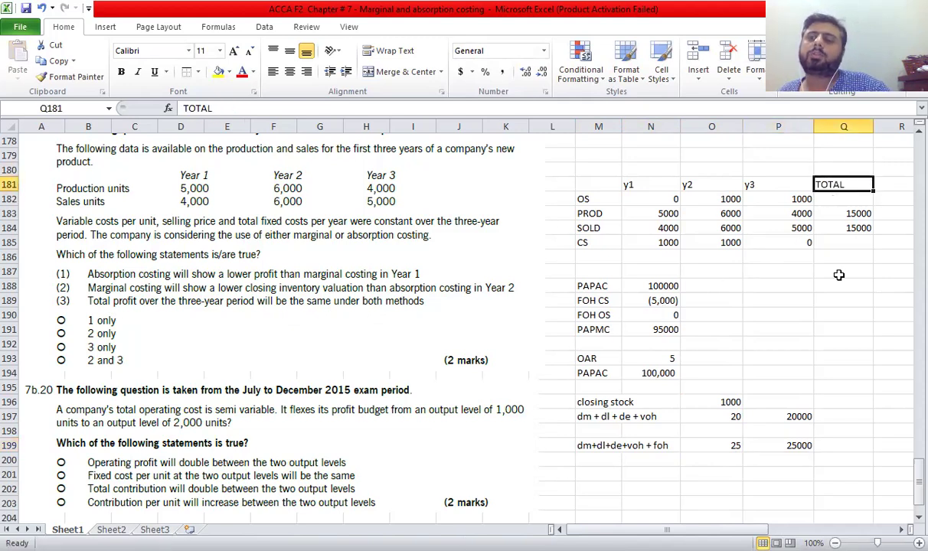
# Review the three-year production and sales totals, the year 1 profit reconciliation and the year 2 closing stock units.
pyautogui.click(842, 214)
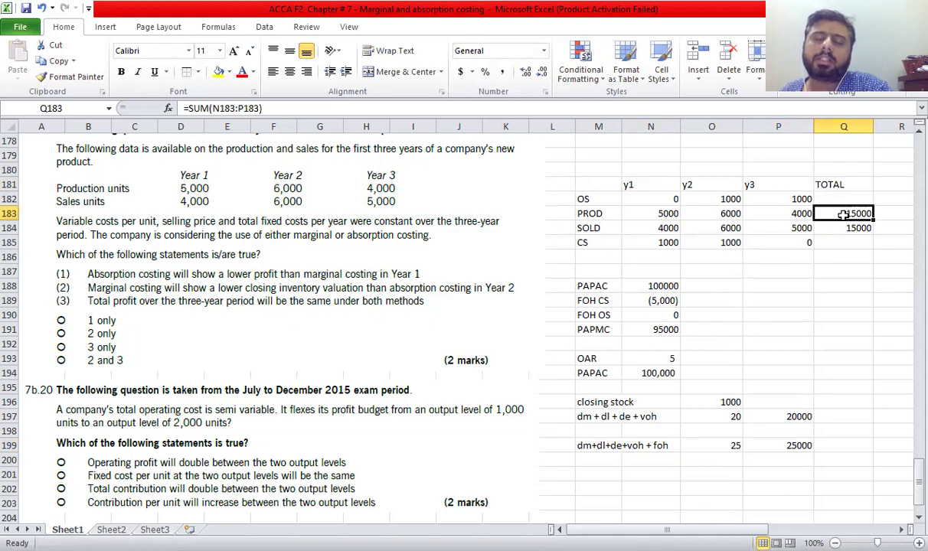
pyautogui.click(842, 227)
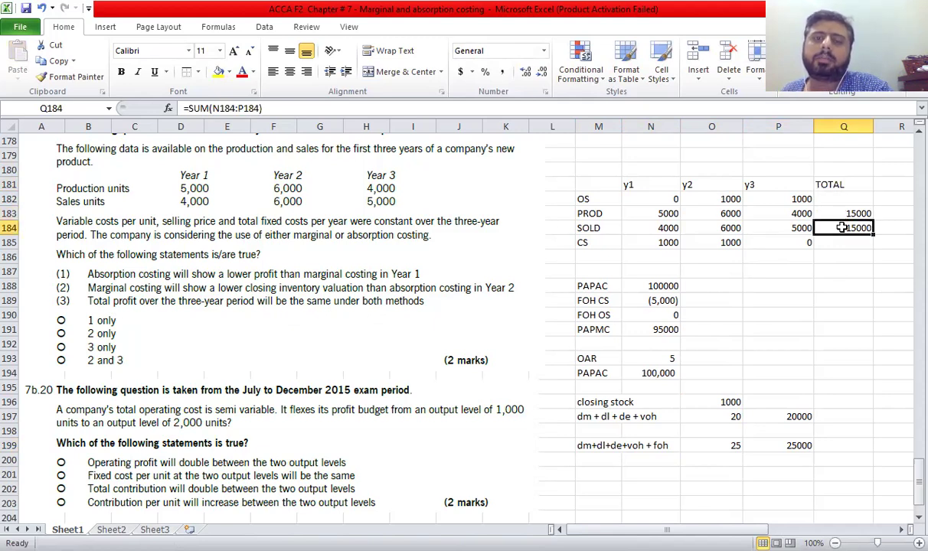
pyautogui.moveTo(626, 185); pyautogui.dragTo(796, 228)
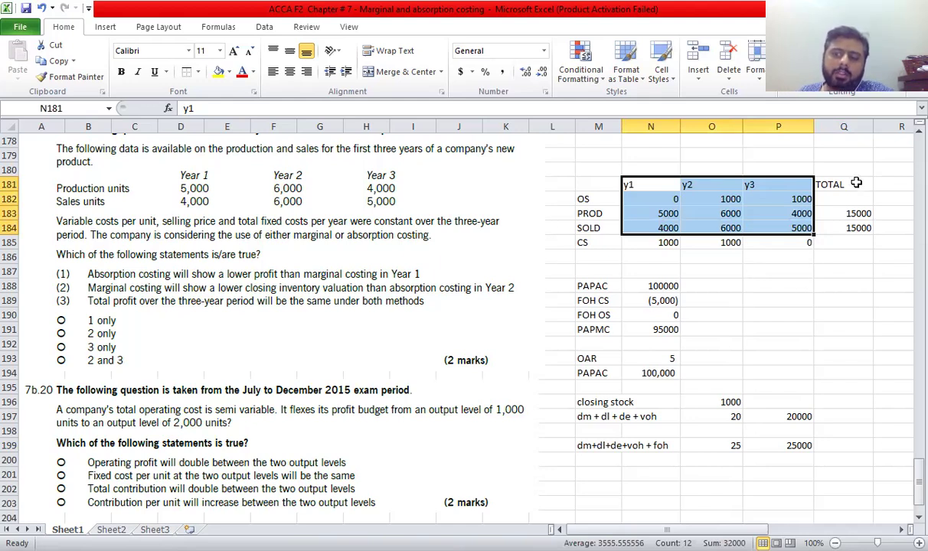
pyautogui.click(802, 228)
pyautogui.click(845, 242)
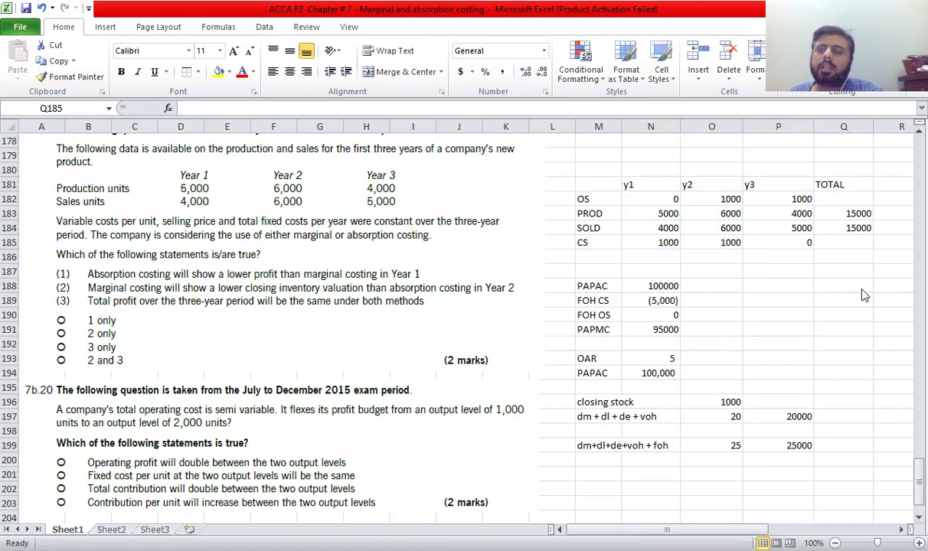
pyautogui.press('Up')
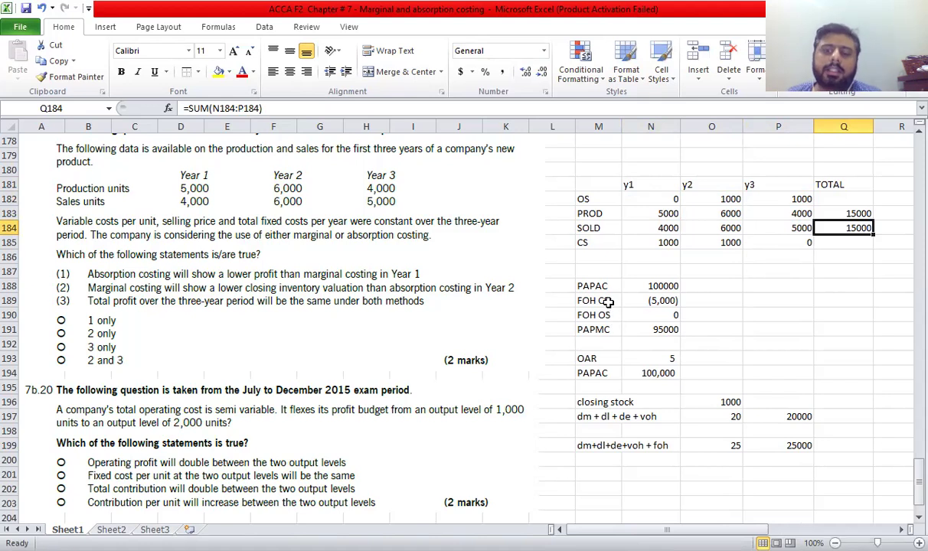
pyautogui.moveTo(594, 286); pyautogui.dragTo(665, 373)
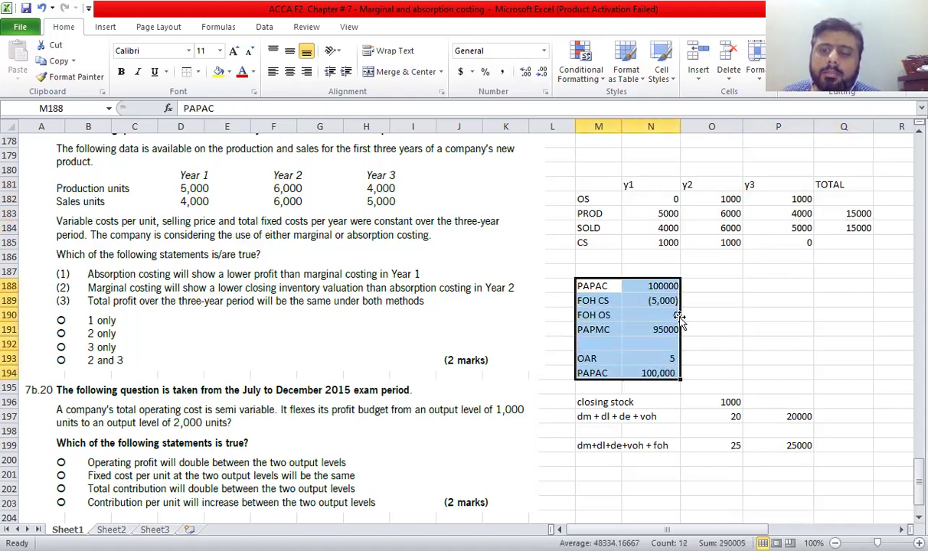
pyautogui.click(684, 285)
pyautogui.click(671, 285)
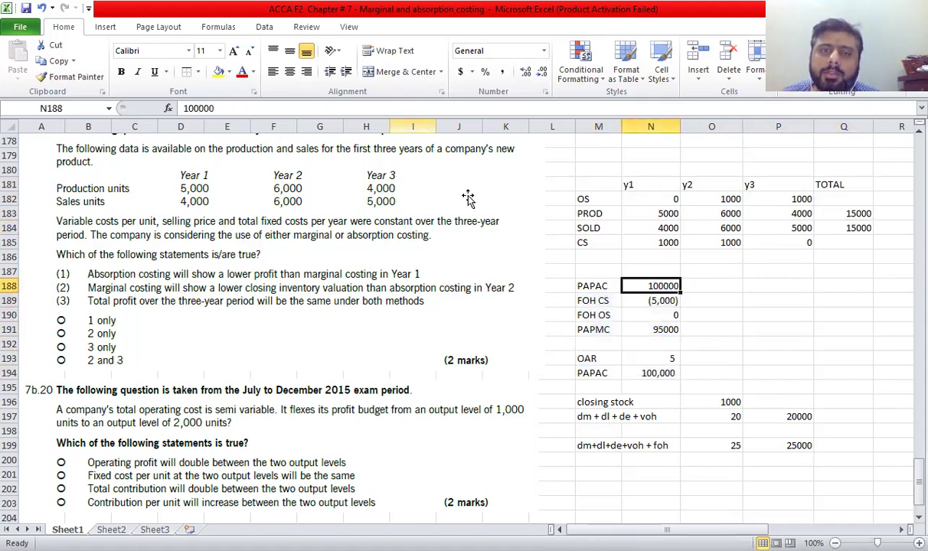
pyautogui.click(660, 330)
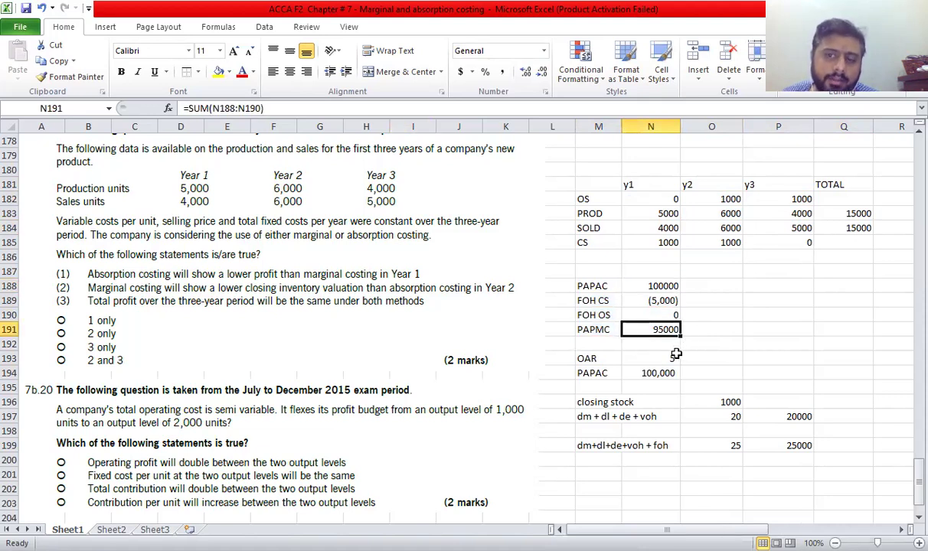
pyautogui.click(700, 285)
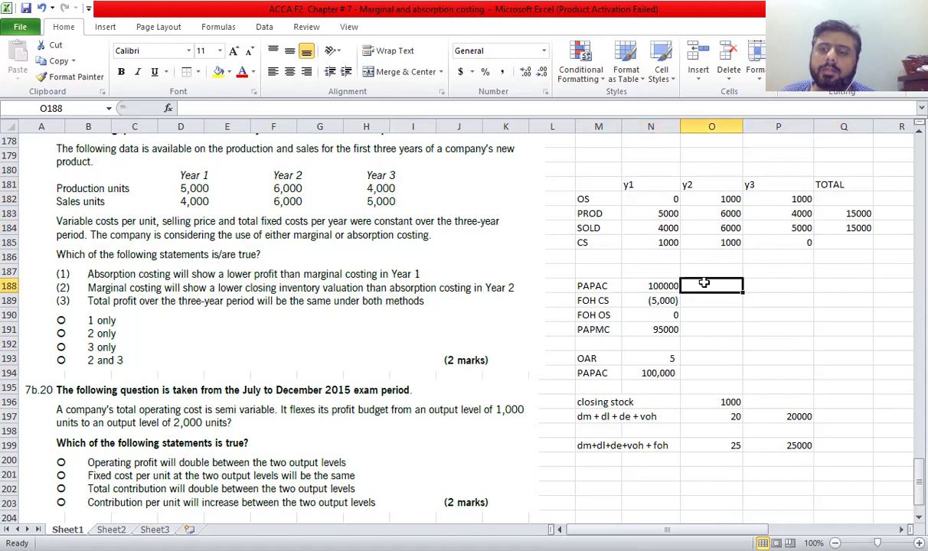
pyautogui.click(714, 243)
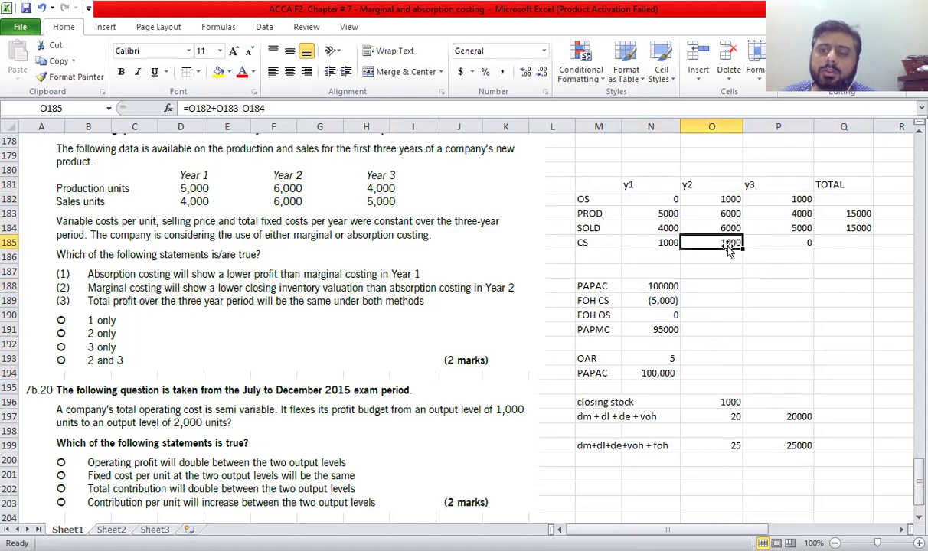
# Fill the year 2 cells O189 (FOH CS) and O191 (PAPMC) with green.
pyautogui.click(709, 300)
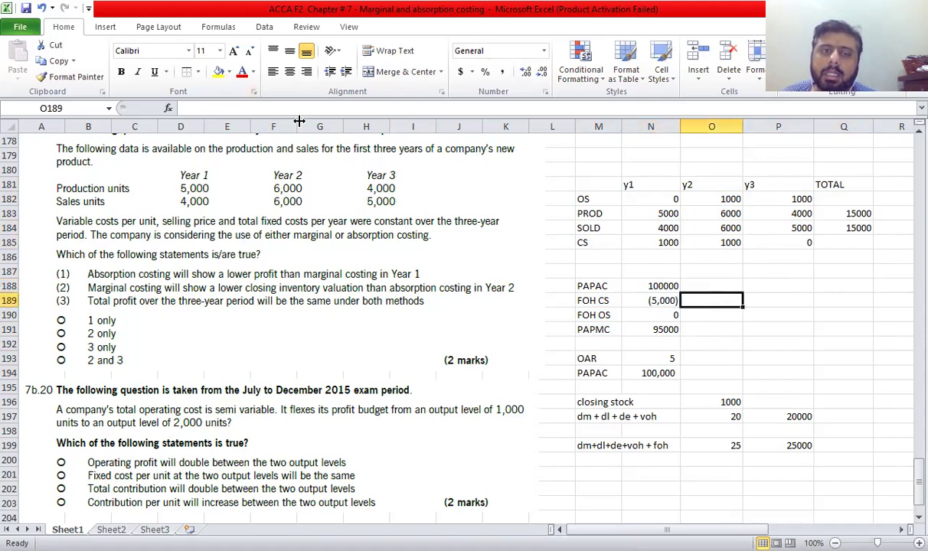
pyautogui.click(229, 71)
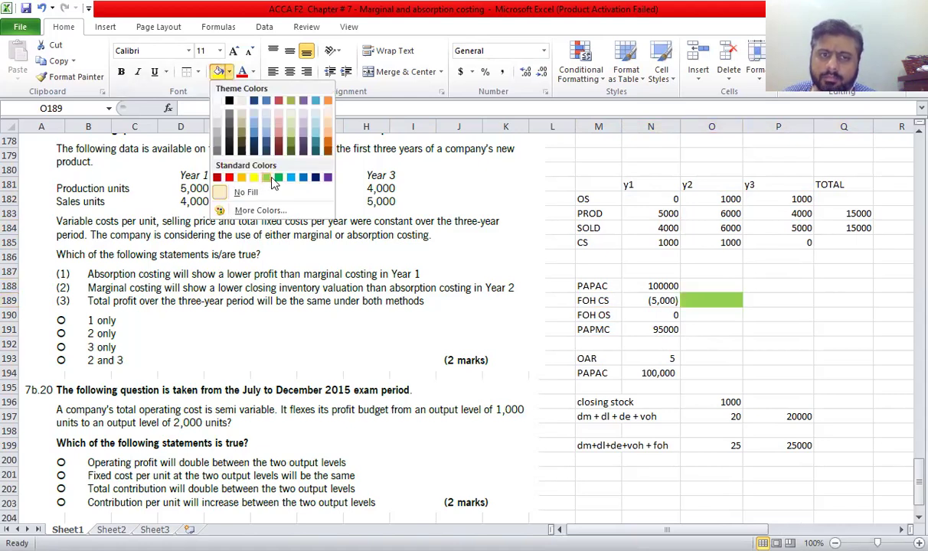
pyautogui.click(266, 175)
pyautogui.click(718, 327)
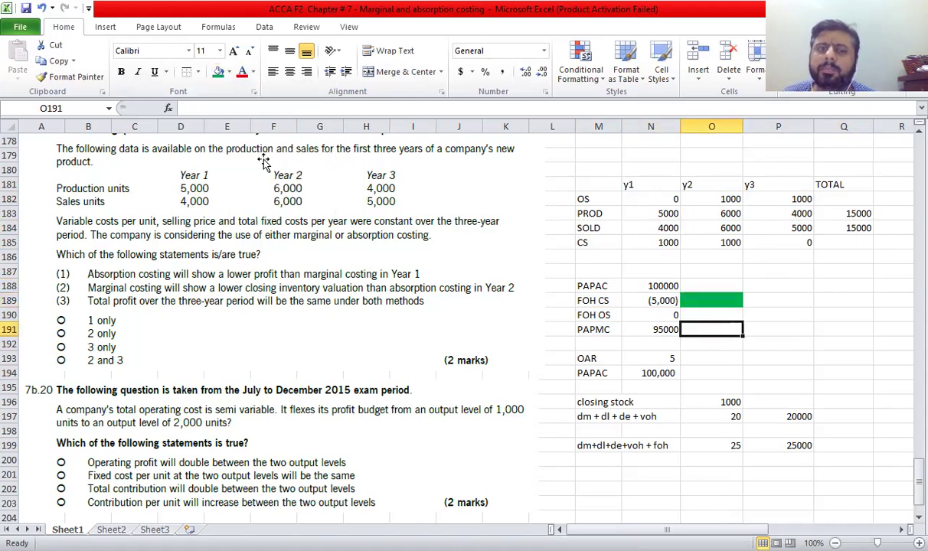
pyautogui.click(218, 71)
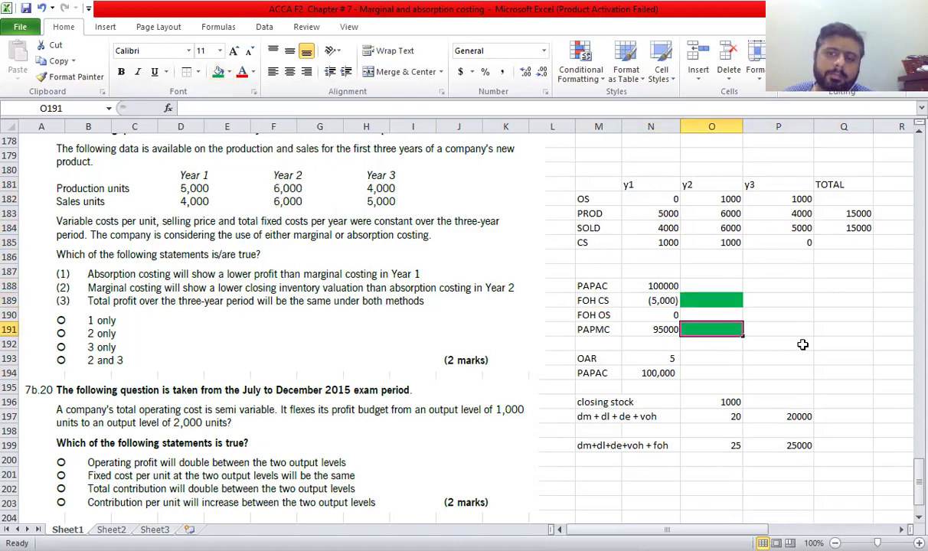
# Enter 100000 as the year 2 absorption costing profit in O188.
pyautogui.click(712, 284)
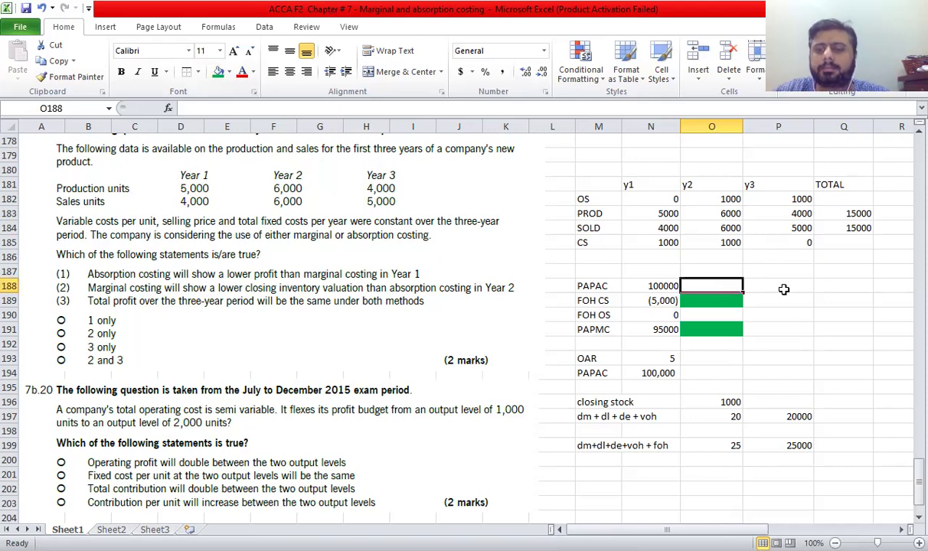
pyautogui.write('100000')
pyautogui.press('BackSpace')
pyautogui.press('BackSpace')
pyautogui.press('BackSpace')
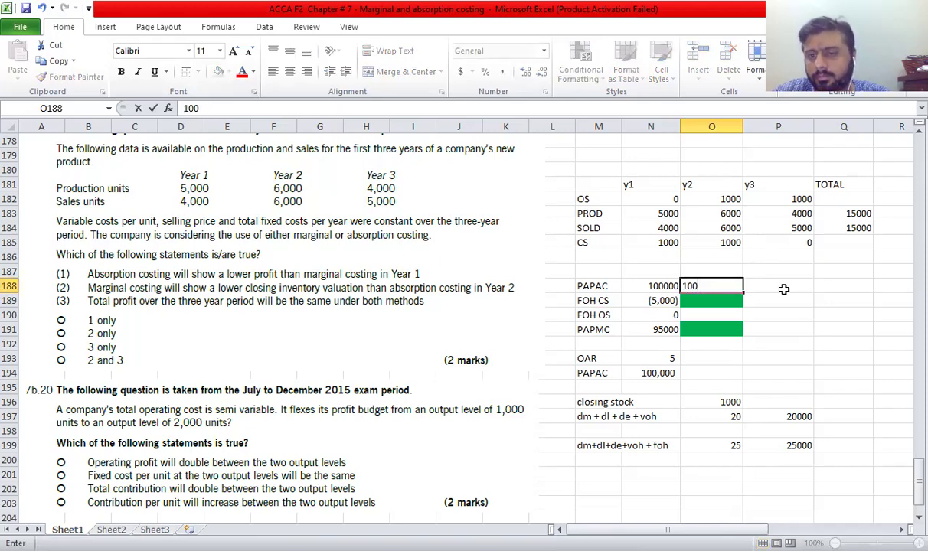
pyautogui.write('000')
pyautogui.press('Return')
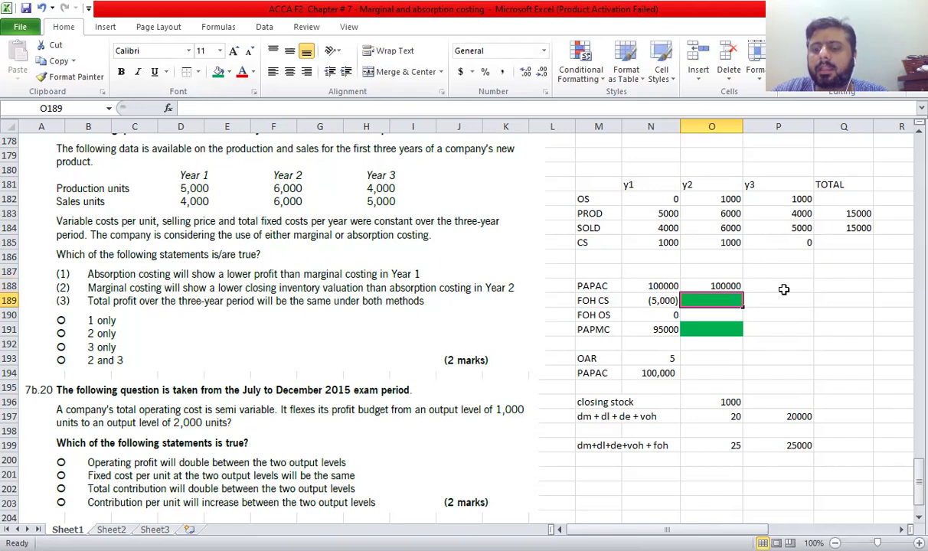
# Calculate the fixed overhead in year 2 closing stock in O189 as =O185*5.
pyautogui.write('=')
pyautogui.press('Up')
pyautogui.press('Up')
pyautogui.press('Up')
pyautogui.press('Up')
pyautogui.press('Up')
pyautogui.press('Up')
pyautogui.press('Down')
pyautogui.press('Down')
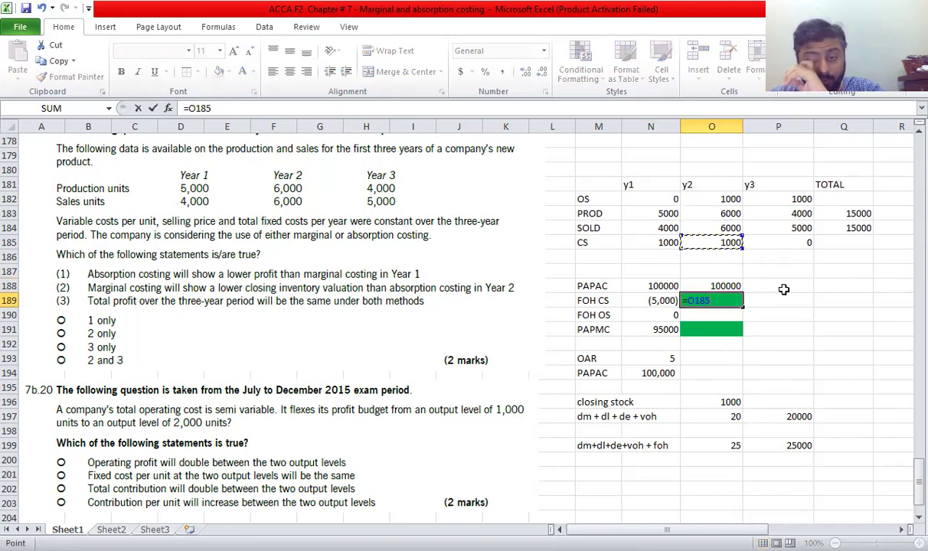
pyautogui.write('*')
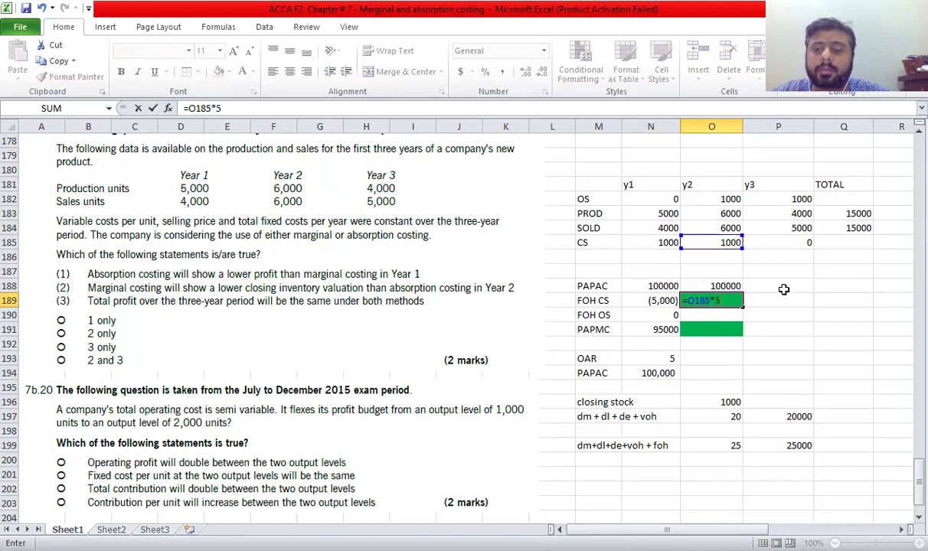
pyautogui.write('5')
pyautogui.press('Return')
# Make the closing stock overhead in O189 negative by changing its formula to =-O185*5.
pyautogui.press('Down')
pyautogui.press('Up')
pyautogui.press('Up')
pyautogui.press('F2')
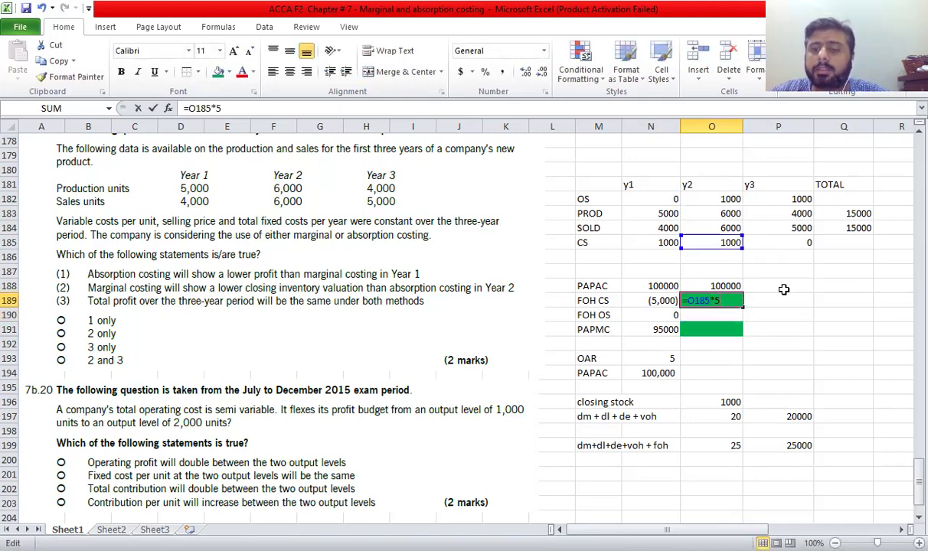
pyautogui.press('Home')
pyautogui.press('Right')
pyautogui.write('-')
pyautogui.press('Return')
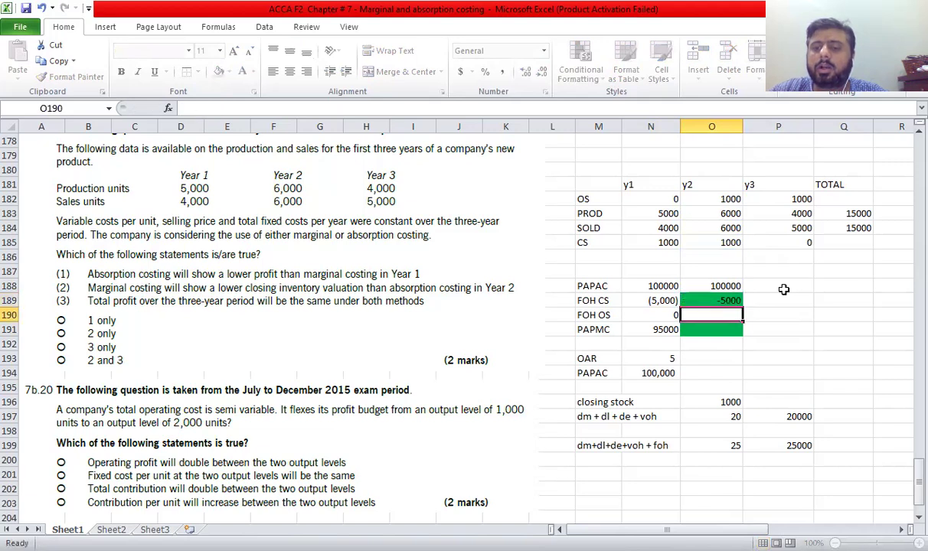
# Enter the formula =O189*-1 in O191, the year 2 cell of the PAPMC row.
pyautogui.press('Down')
pyautogui.write('=')
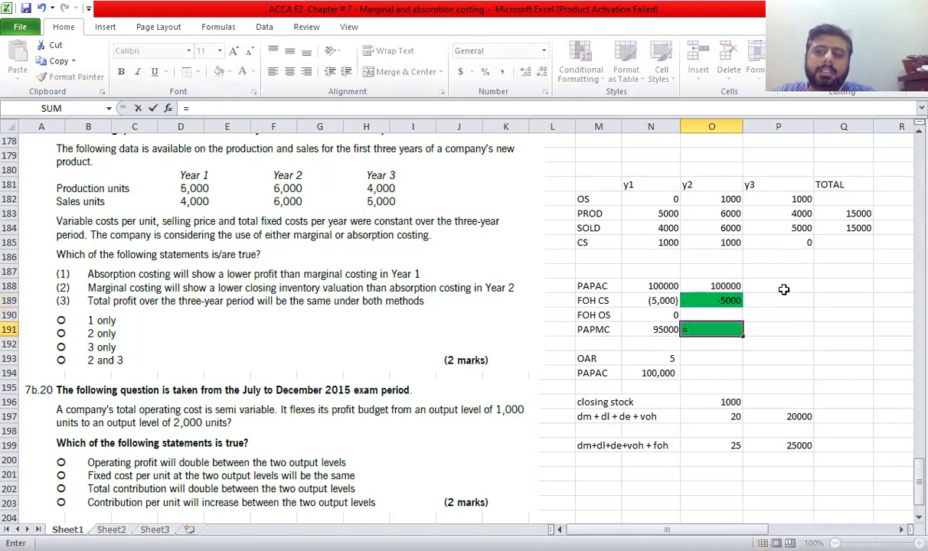
pyautogui.press('Up')
pyautogui.press('Up')
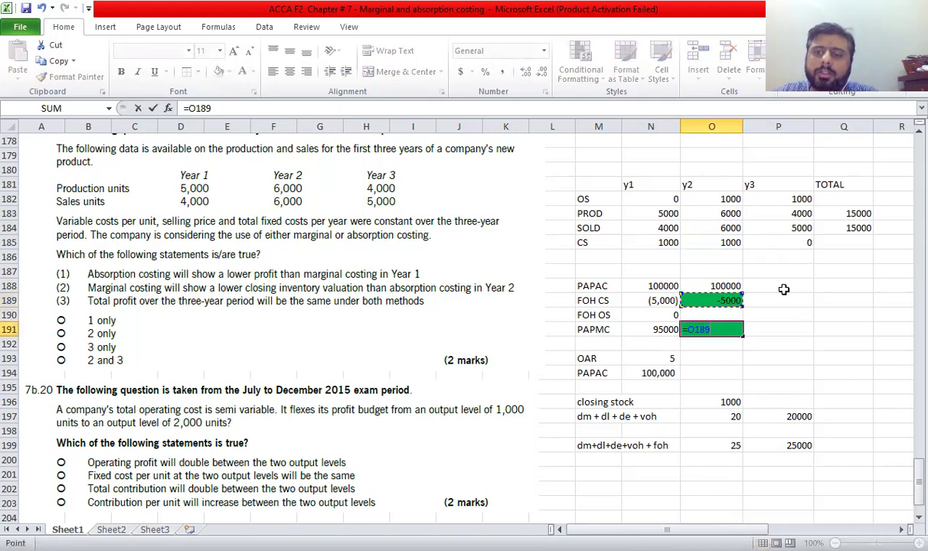
pyautogui.write('*-1')
pyautogui.press('Return')
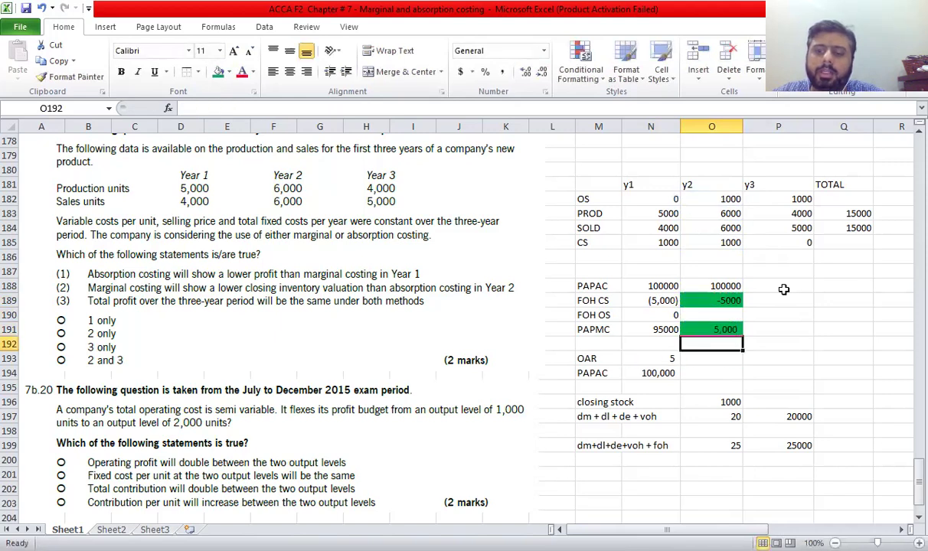
# Move the year 2 opening stock overhead formula =O182*N193 from O191 up to O190 in the FOH OS row.
pyautogui.press('Up')
pyautogui.press('Down')
pyautogui.press('Up')
pyautogui.hotkey('ctrl', 'x')
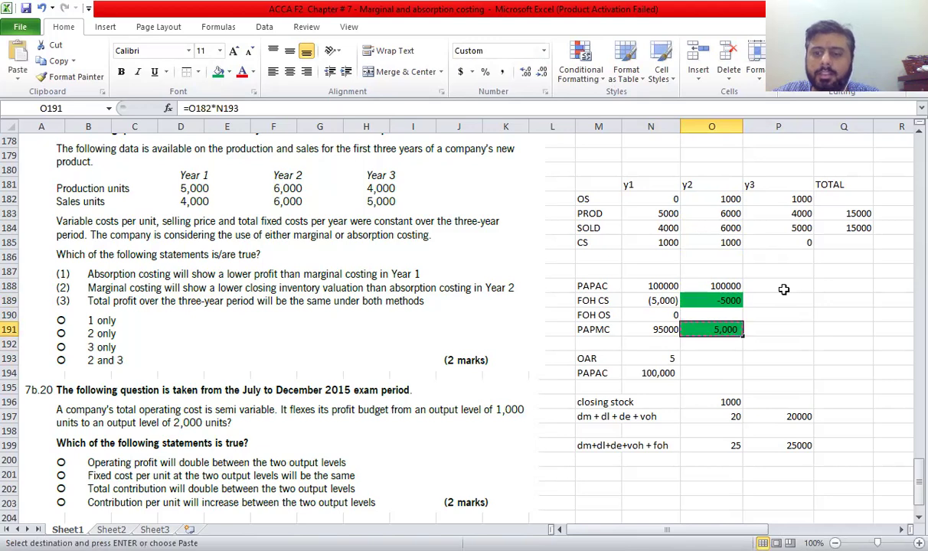
pyautogui.press('Up')
pyautogui.hotkey('ctrl', 'v')
# Calculate the year 2 marginal costing profit in O191 as =SUM(O188:O190).
pyautogui.press('Down')
pyautogui.hotkey('alt', '=')
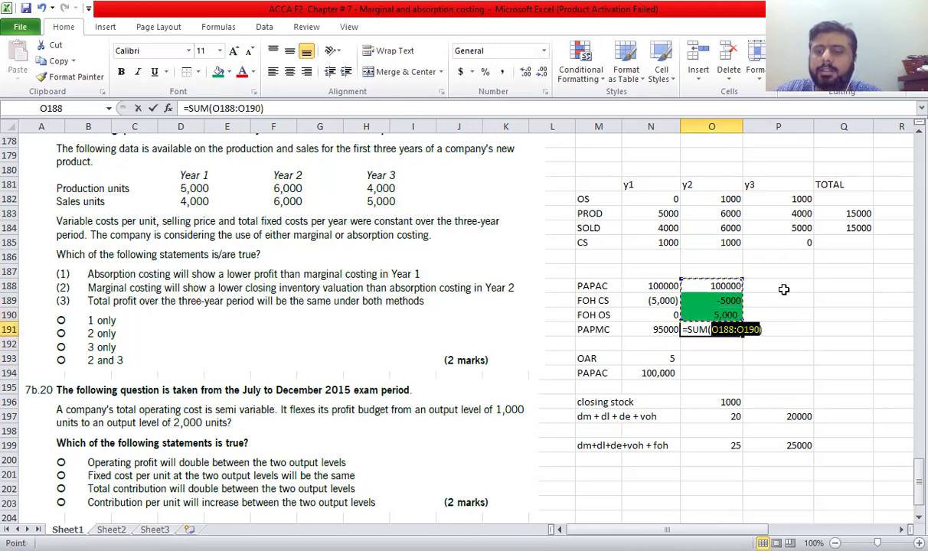
pyautogui.press('Return')
# Format the profit reconciliation range N188:P191 with comma-style thousands separators and no decimal places.
pyautogui.press('Up')
pyautogui.press('Up')
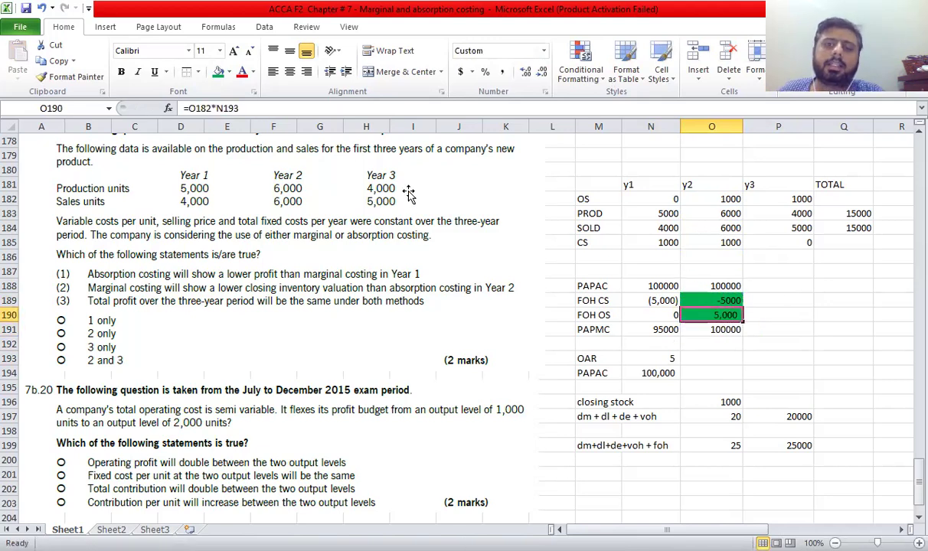
pyautogui.press('Up')
pyautogui.press('Up')
pyautogui.press('Left')
pyautogui.hotkey('shift', 'Right')
pyautogui.hotkey('shift', 'Right')
pyautogui.hotkey('shift', 'Down')
pyautogui.hotkey('shift', 'Down')
pyautogui.hotkey('shift', 'Down')
pyautogui.hotkey('shift', 'Down')
pyautogui.hotkey('shift', 'Up')
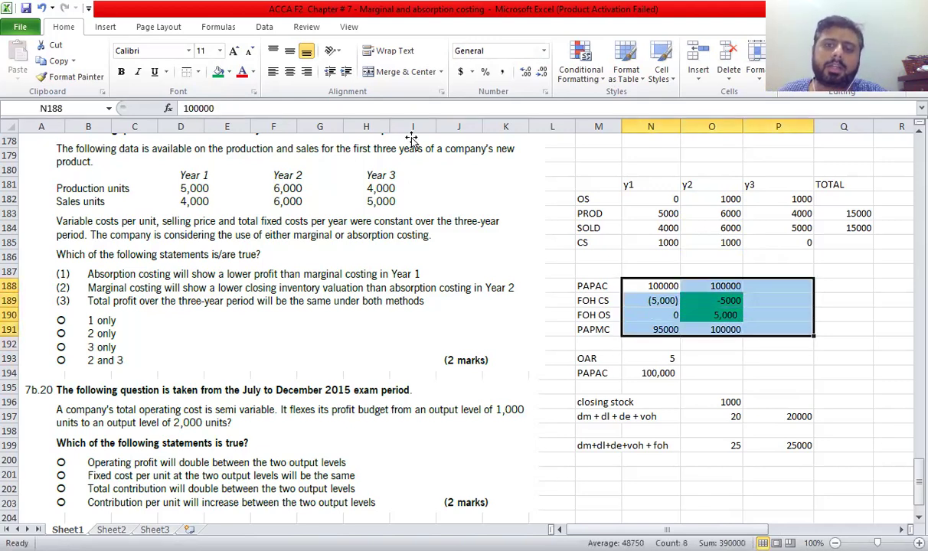
pyautogui.click(484, 72)
pyautogui.click(542, 71)
pyautogui.click(542, 71)
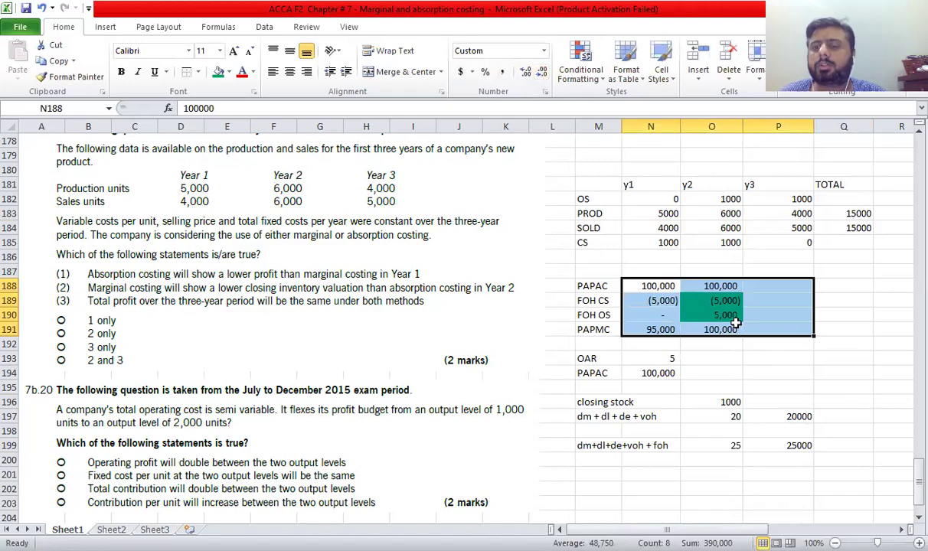
# Enter 10000 as the year 3 absorption costing profit in P188.
pyautogui.click(711, 330)
pyautogui.click(708, 287)
pyautogui.click(773, 286)
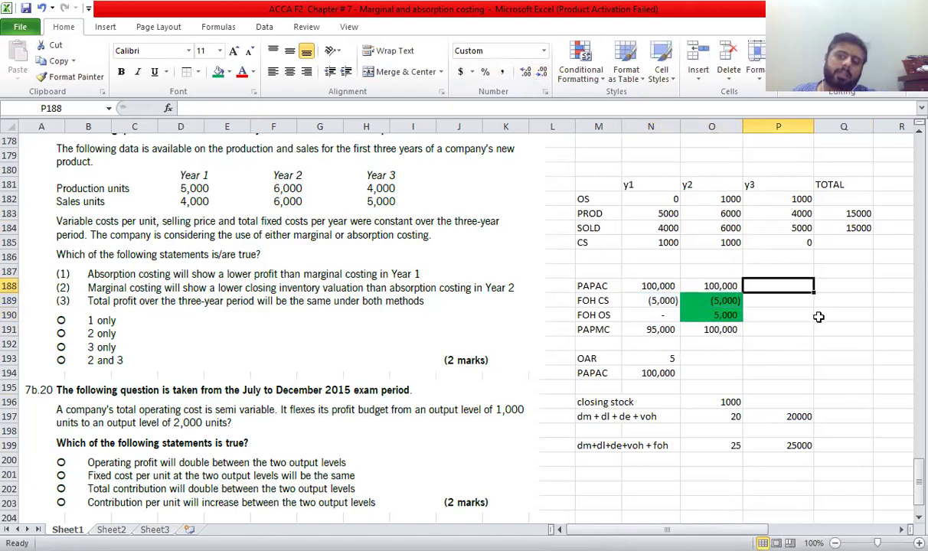
pyautogui.write('10000')
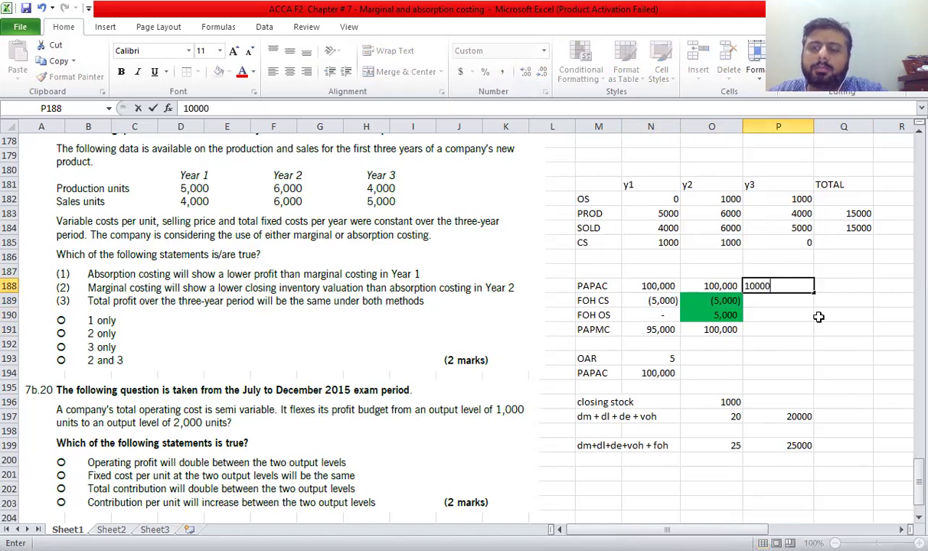
pyautogui.press('Return')
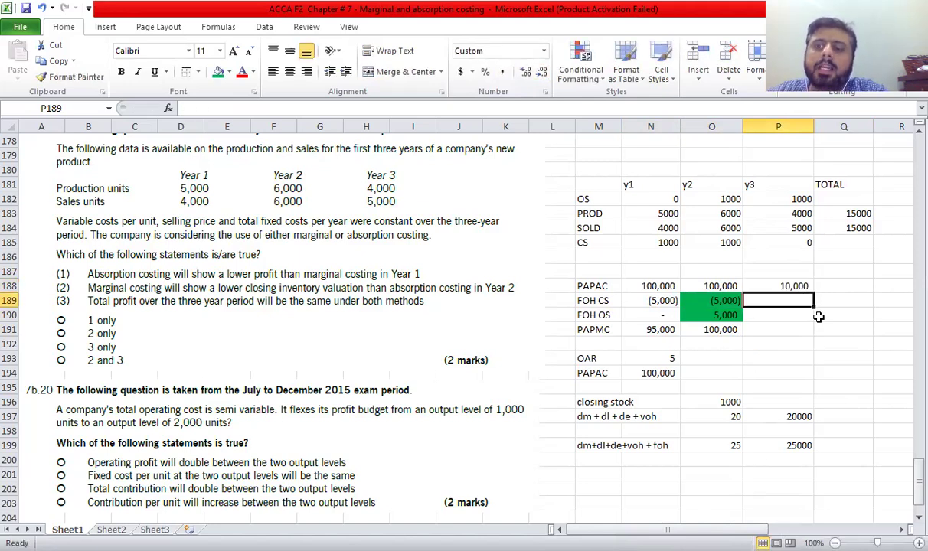
# Calculate the negative fixed overhead in year 3 closing stock in P189 as =-P185*N193.
pyautogui.press('Up')
pyautogui.press('Up')
pyautogui.press('Up')
pyautogui.press('Up')
pyautogui.press('Down')
pyautogui.press('Down')
pyautogui.press('Down')
pyautogui.press('Down')
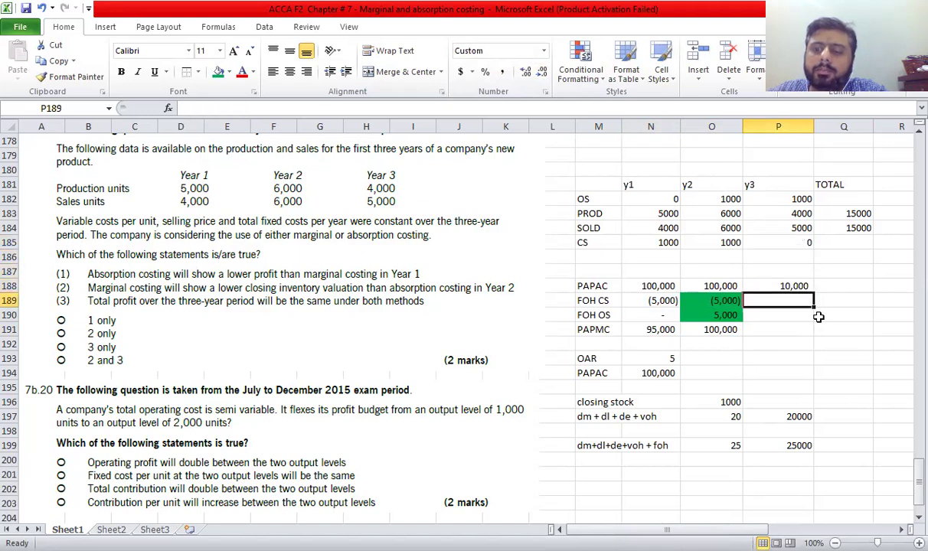
pyautogui.write('=-')
pyautogui.press('Up')
pyautogui.press('Up')
pyautogui.press('Up')
pyautogui.press('Up')
pyautogui.write('*')
pyautogui.press('Down')
pyautogui.press('Down')
pyautogui.press('Down')
pyautogui.press('Down')
pyautogui.press('Left')
pyautogui.press('Left')
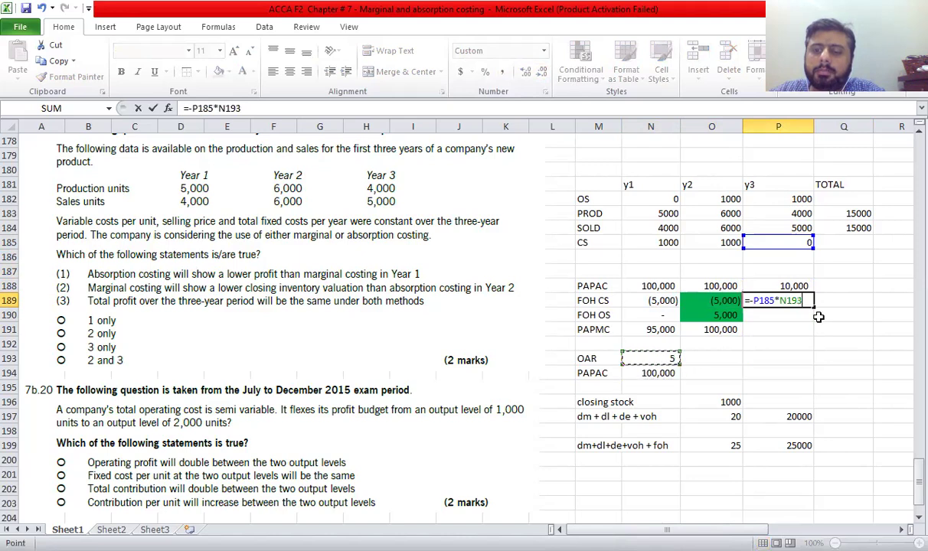
pyautogui.press('Return')
# Enter =P182*N193 in P190 for the year 3 opening stock overhead and sum P188:P190 in P191.
pyautogui.write('=')
pyautogui.press('Up')
pyautogui.press('Up')
pyautogui.press('Up')
pyautogui.press('Up')
pyautogui.press('Up')
pyautogui.press('Up')
pyautogui.press('Up')
pyautogui.press('Up')
pyautogui.write('*')
pyautogui.press('Down')
pyautogui.press('Down')
pyautogui.press('Down')
pyautogui.press('Left')
pyautogui.press('Left')
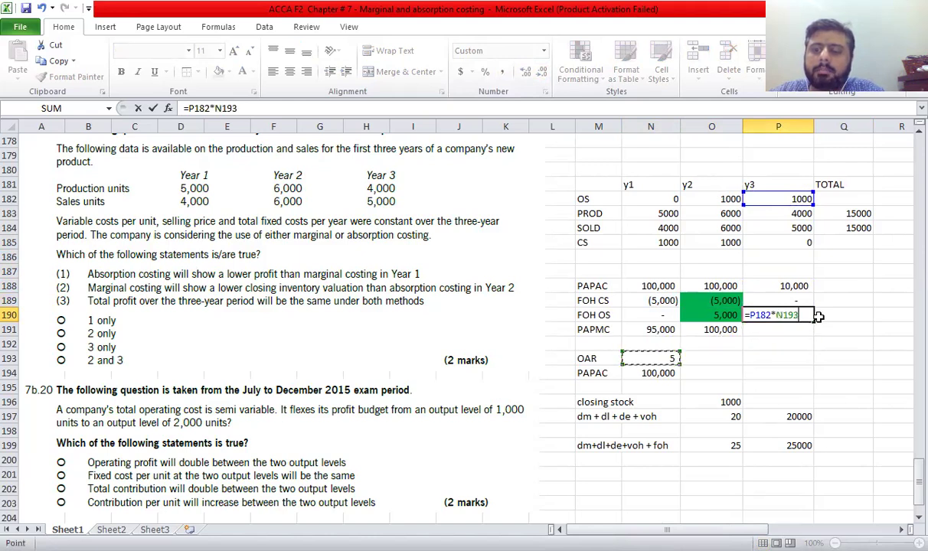
pyautogui.press('Return')
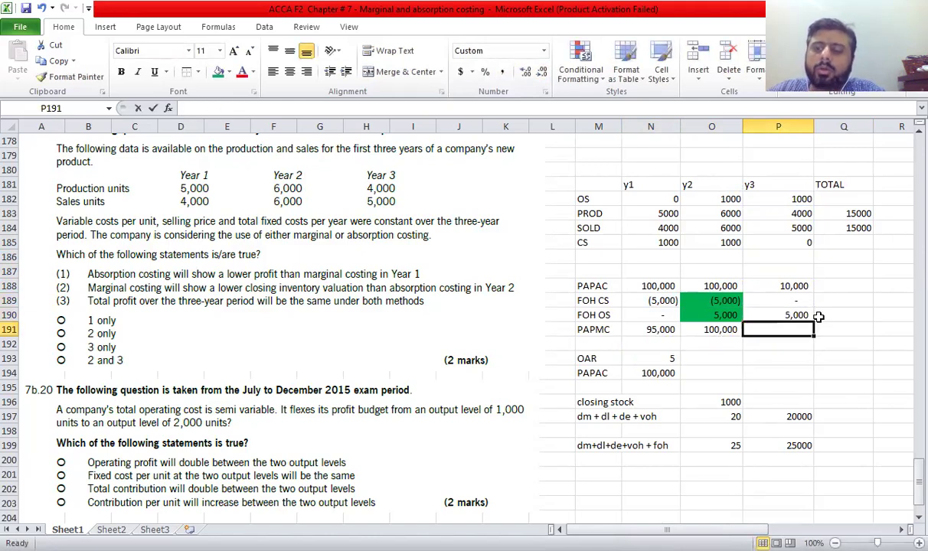
pyautogui.hotkey('alt', '=')
pyautogui.hotkey('ctrl', 'Return')
# Total the three years' absorption costing profits in Q188 with =N188+O188+P188.
pyautogui.click(818, 316)
pyautogui.press('Up')
pyautogui.press('Up')
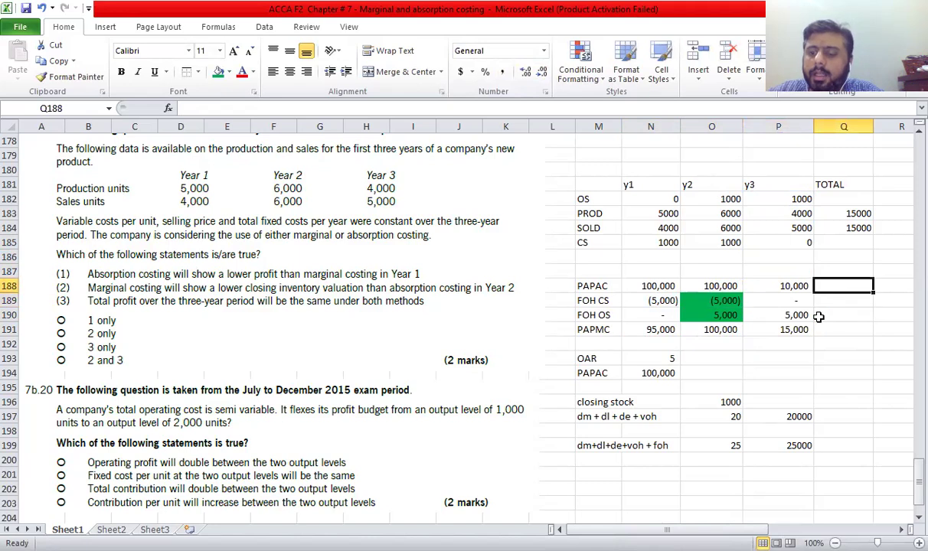
pyautogui.write('=')
pyautogui.press('Left')
pyautogui.press('Left')
pyautogui.press('Left')
pyautogui.write('+')
pyautogui.press('Left')
pyautogui.press('Left')
pyautogui.write('+')
pyautogui.press('Left')
pyautogui.hotkey('ctrl', 'Return')
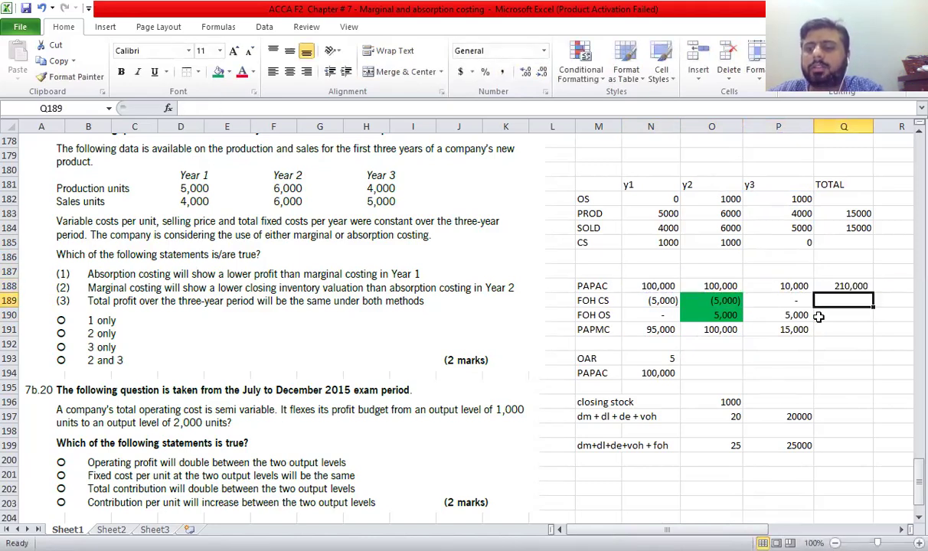
# Correct the year 3 absorption costing profit in P188 to 100000 and check the total formula in Q188.
pyautogui.press('Left')
pyautogui.press('F2')
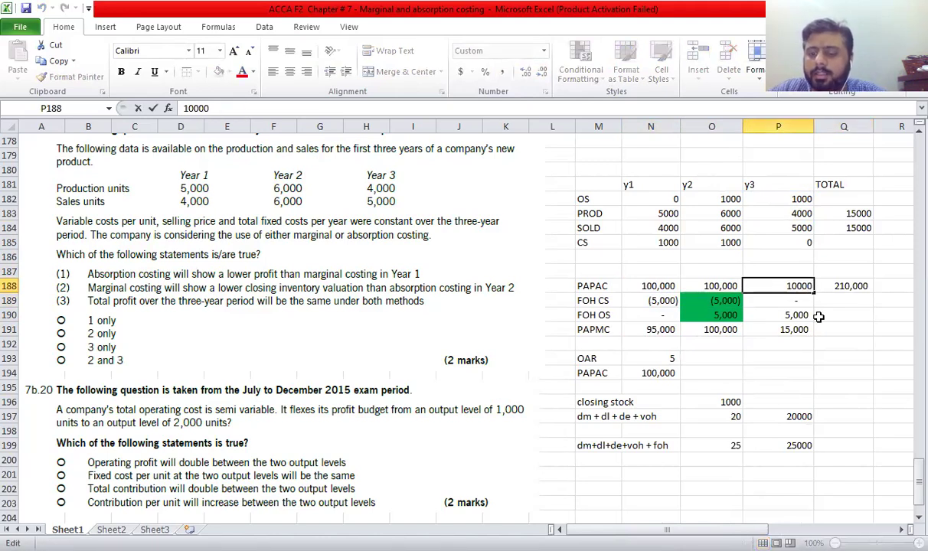
pyautogui.write('000')
pyautogui.hotkey('ctrl', 'Return')
pyautogui.press('Right')
pyautogui.press('F2')
pyautogui.press('Escape')
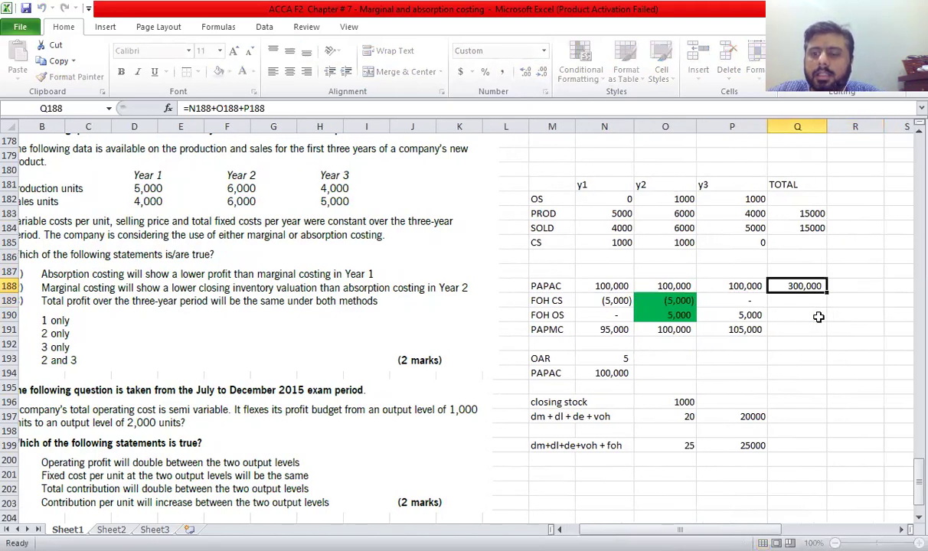
# Total the three years' marginal costing profits in Q191 with =SUM(N191:P191).
pyautogui.press('Down')
pyautogui.press('Down')
pyautogui.press('Down')
pyautogui.press('F2')
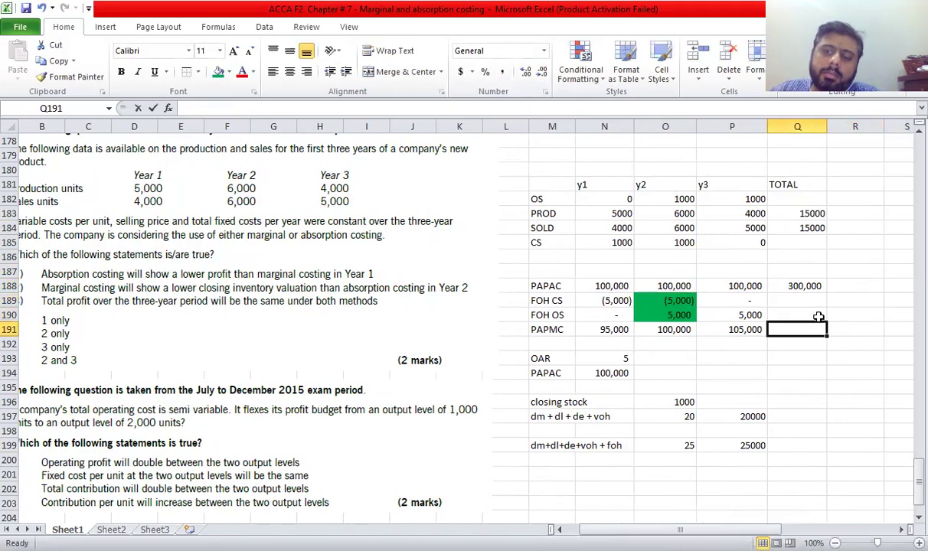
pyautogui.hotkey('alt', '=')
pyautogui.hotkey('ctrl', 'Return')
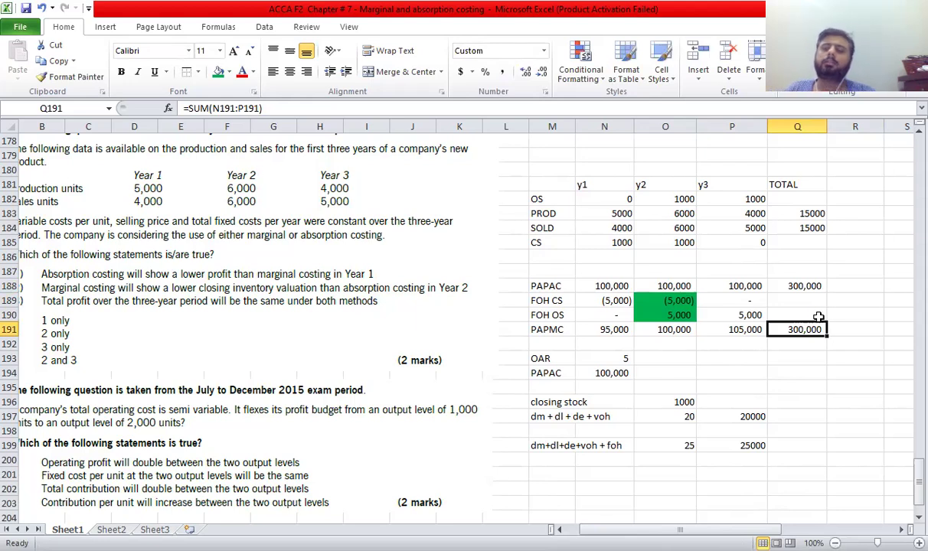
pyautogui.click(663, 373)
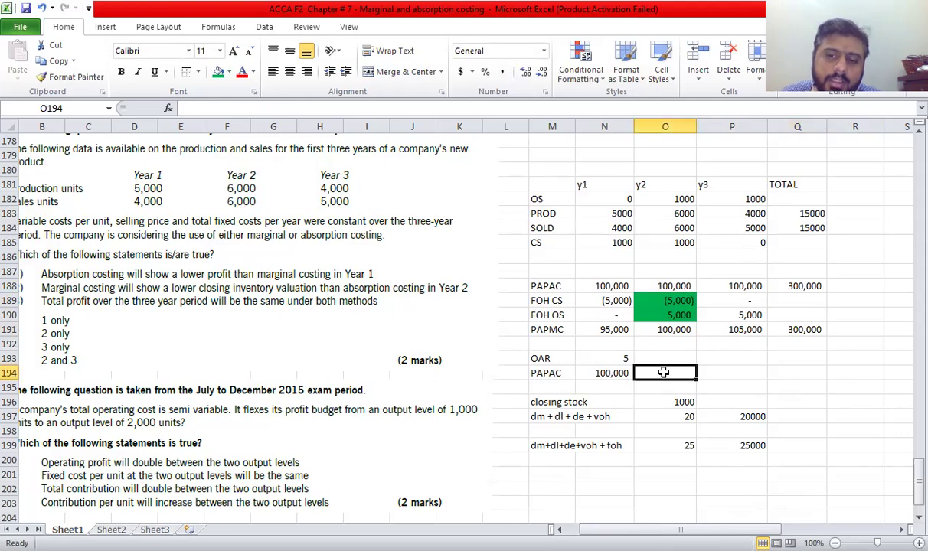
pyautogui.click(585, 285)
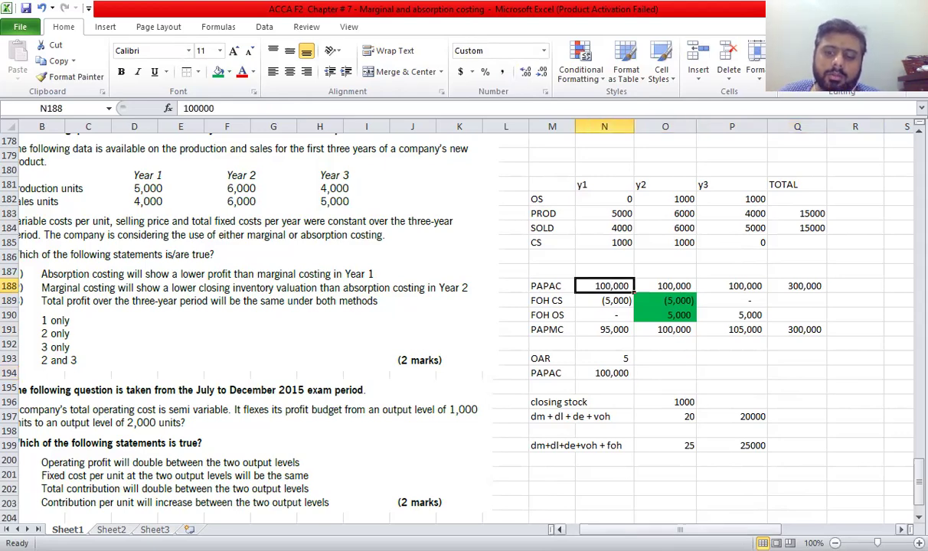
pyautogui.hscroll(-1, 506, 352)
pyautogui.scroll(-3, 497, 411)
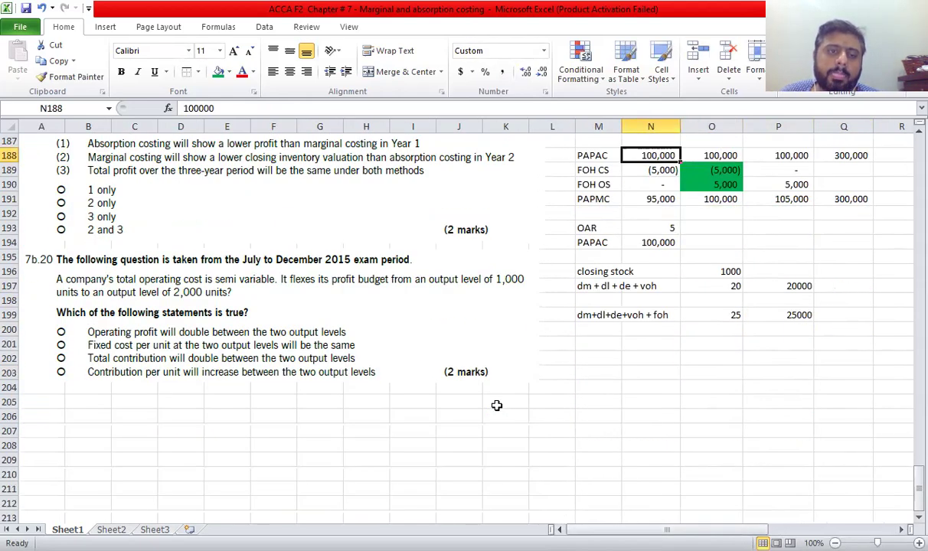
pyautogui.scroll(3, 496, 406)
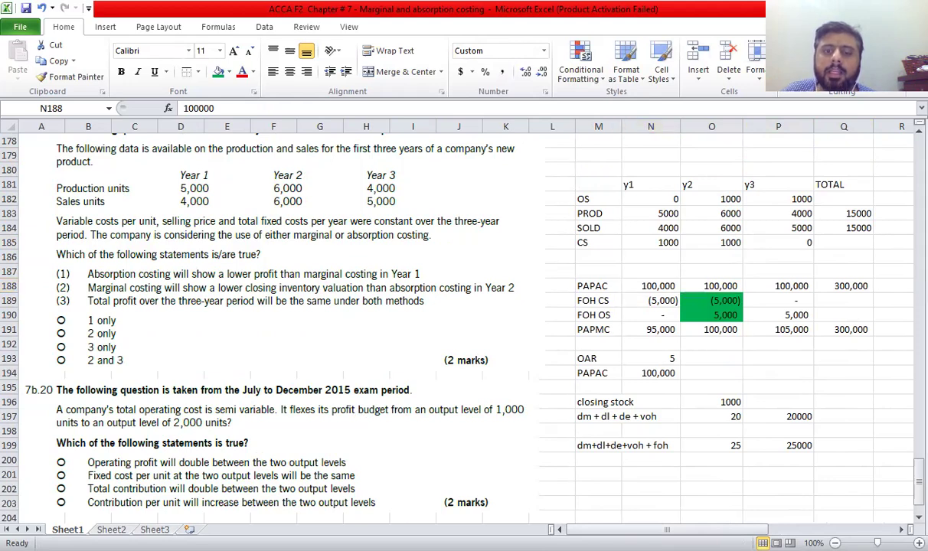
# Enter the two output levels below question 7b.20, 1000 in E205 and 2000 in J205.
pyautogui.scroll(-6, 217, 485)
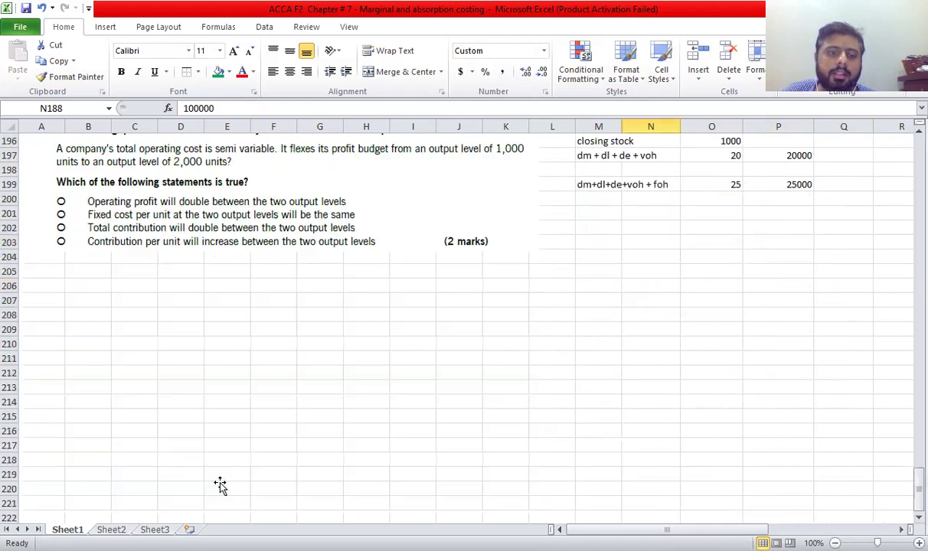
pyautogui.scroll(1, 193, 425)
pyautogui.click(155, 359)
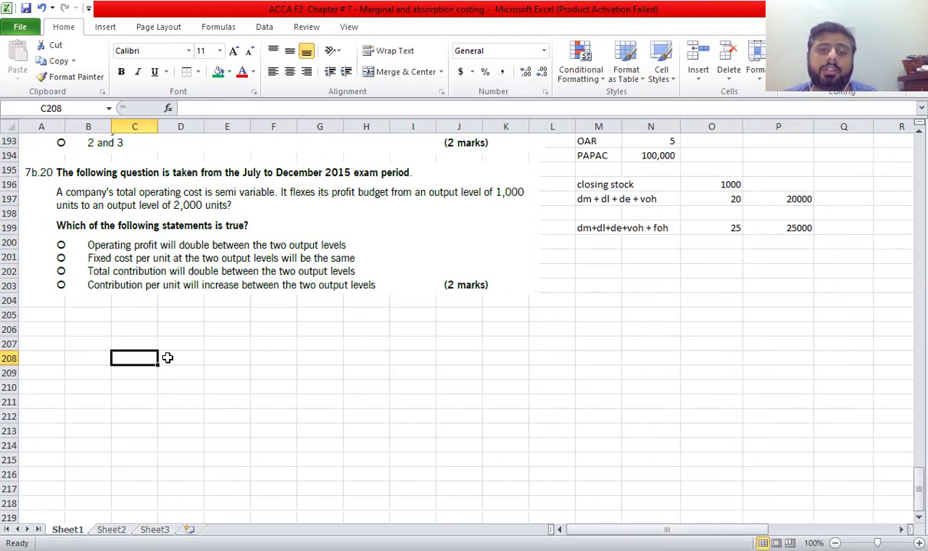
pyautogui.press('Up')
pyautogui.press('Up')
pyautogui.press('Right')
pyautogui.press('Right')
pyautogui.press('Up')
pyautogui.write('1000')
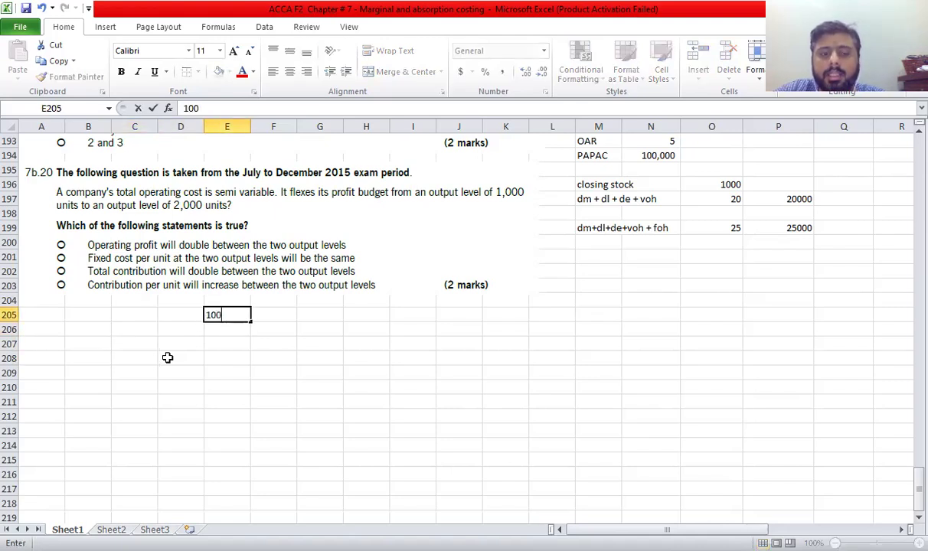
pyautogui.press('Right')
pyautogui.press('Right')
pyautogui.press('Right')
pyautogui.press('Right')
pyautogui.press('Right')
pyautogui.write('2000')
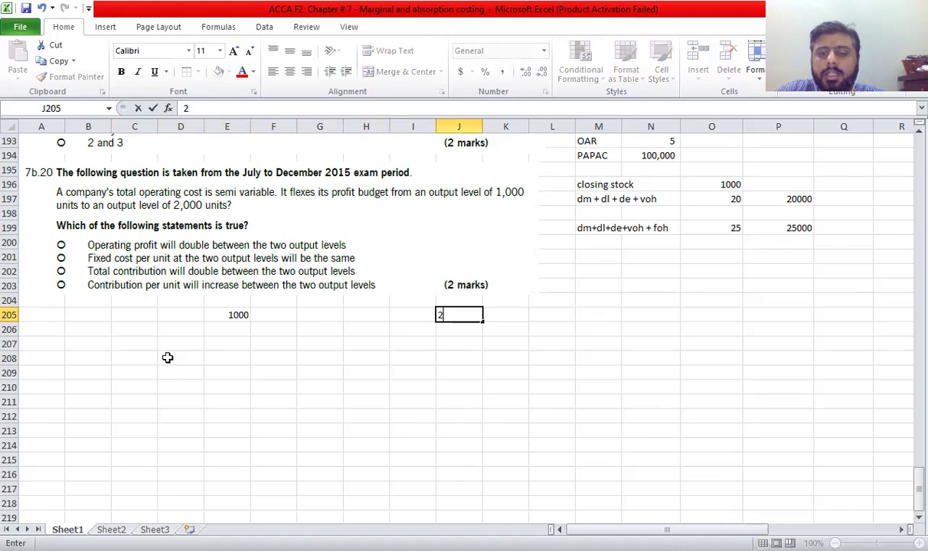
# Label the sales revenue row by entering sr in B206.
pyautogui.press('Left')
pyautogui.press('Down')
pyautogui.press('Left')
pyautogui.press('Left')
pyautogui.press('Left')
pyautogui.press('Left')
pyautogui.press('Left')
pyautogui.press('Left')
pyautogui.press('Left')
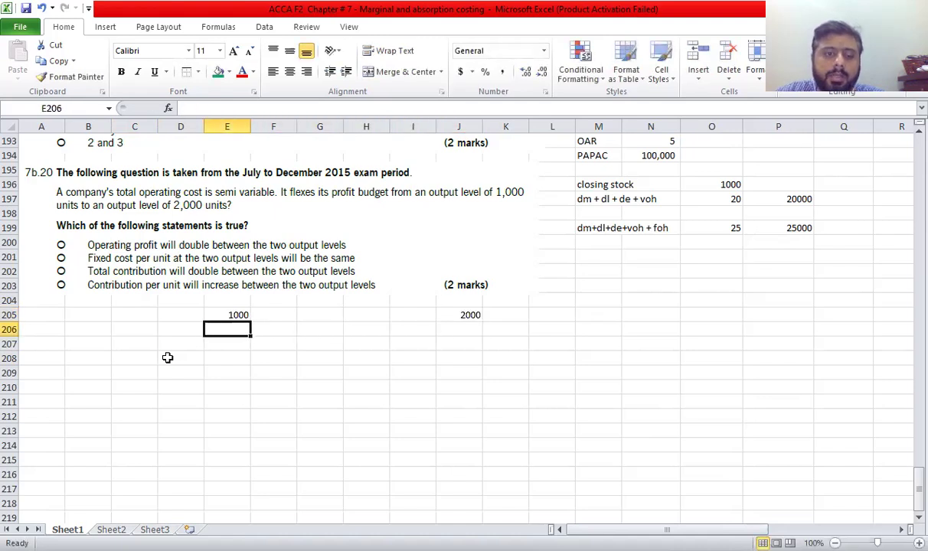
pyautogui.write('sr')
# Calculate the sales revenue for the 1000-unit output level in E206 as =E205*10.
pyautogui.press('Right')
pyautogui.press('Right')
pyautogui.press('Right')
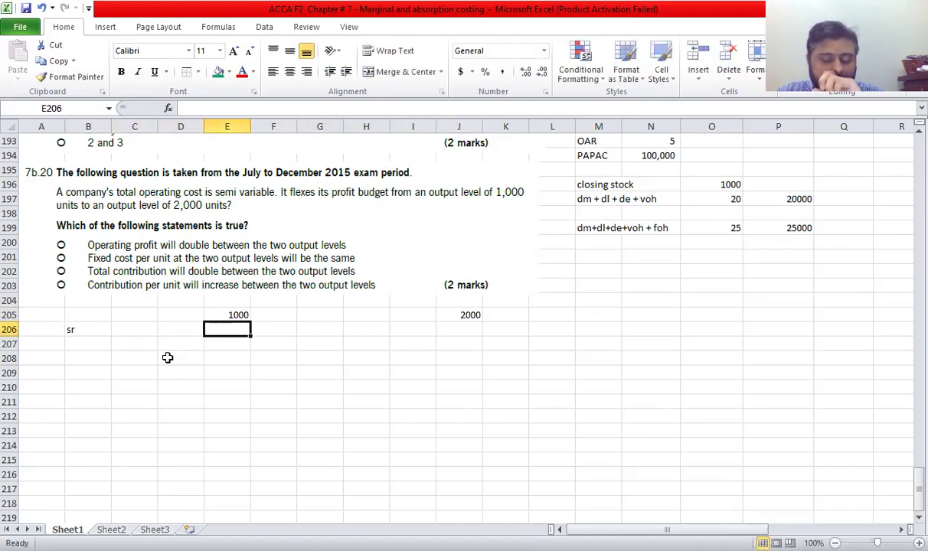
pyautogui.write('=')
pyautogui.press('Up')
pyautogui.write('*')
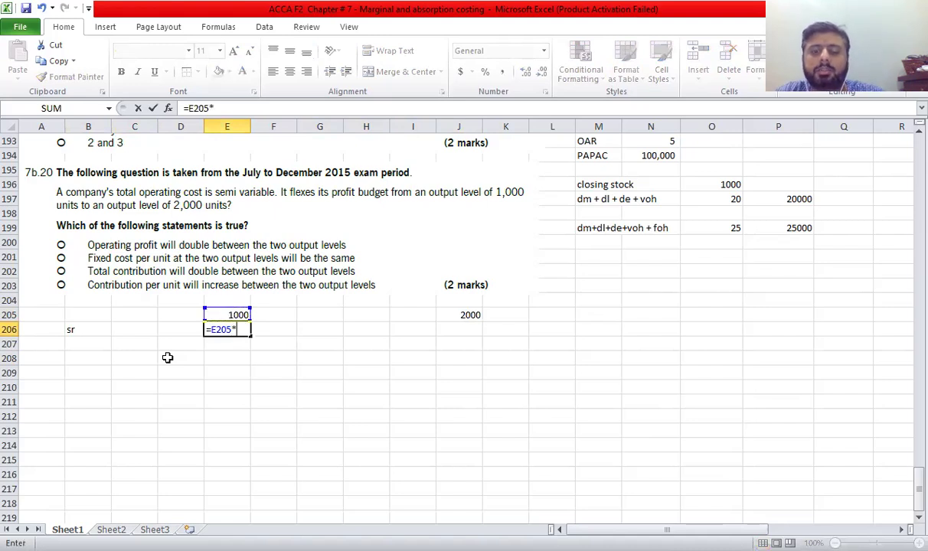
pyautogui.write('10')
pyautogui.press('Return')
# Calculate the sales revenue for the 2000-unit output level in J206 as =J205*10.
pyautogui.press('Up')
pyautogui.press('Right')
pyautogui.press('Right')
pyautogui.press('Right')
pyautogui.press('Right')
pyautogui.press('Right')
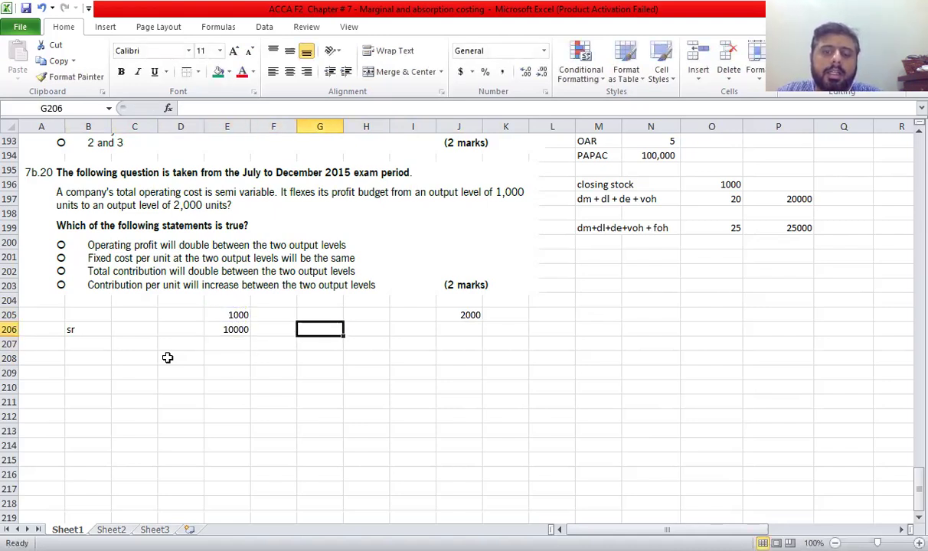
pyautogui.write('=')
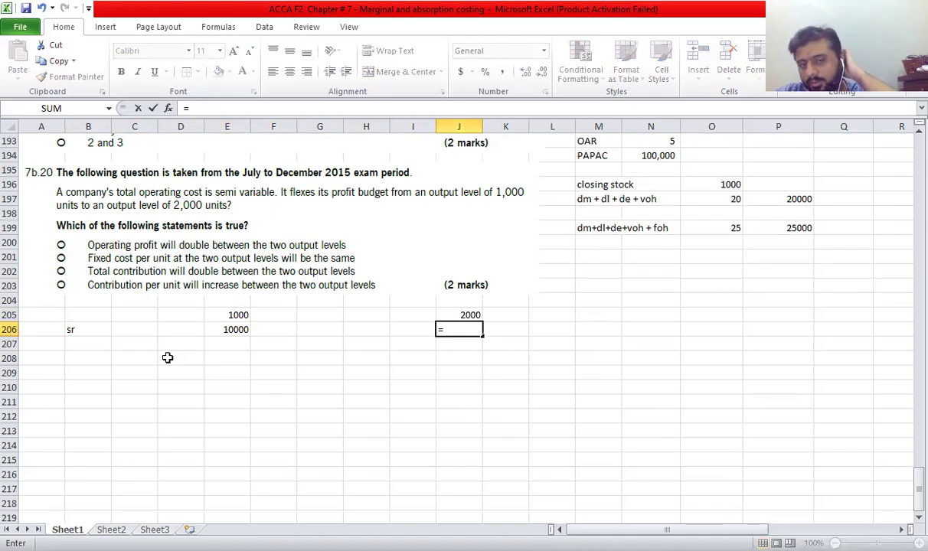
pyautogui.press('Up')
pyautogui.write('*1')
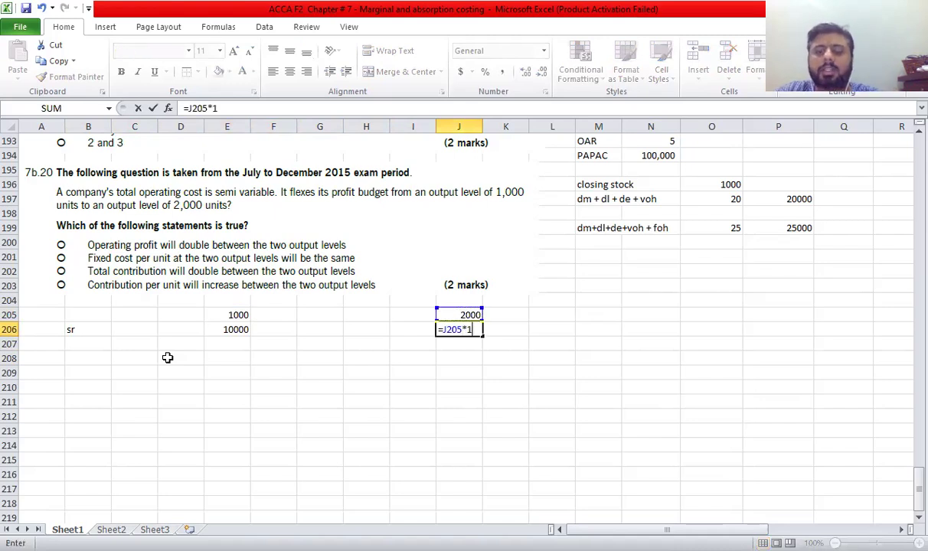
pyautogui.write('0')
pyautogui.press('Return')
# Format the range E206:J215 in comma style with thousands separators and no decimal places.
pyautogui.press('Up')
pyautogui.hotkey('shift', 'Left')
pyautogui.hotkey('shift', 'Left')
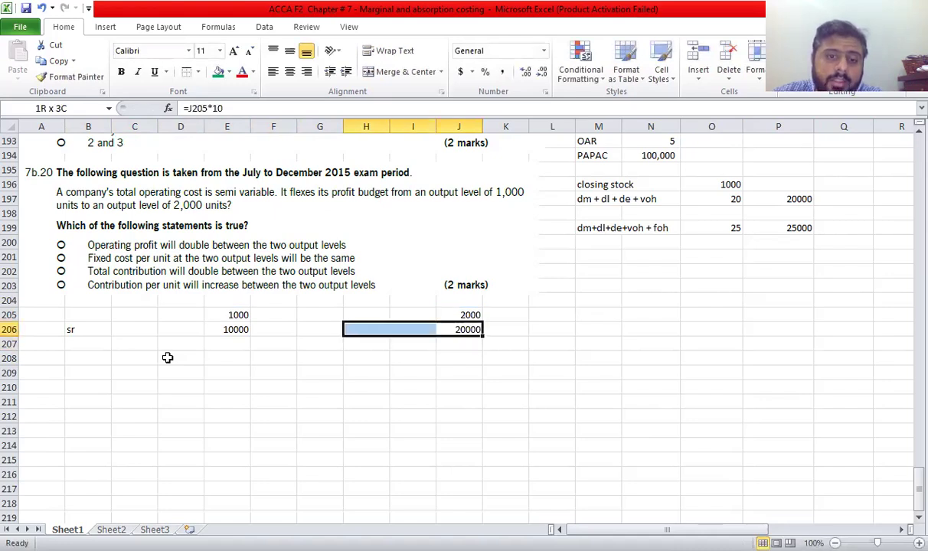
pyautogui.hotkey('shift', 'Left')
pyautogui.hotkey('shift', 'Left')
pyautogui.hotkey('shift', 'Left')
pyautogui.hotkey('shift', 'Down')
pyautogui.hotkey('shift', 'Down')
pyautogui.hotkey('shift', 'Down')
pyautogui.hotkey('shift', 'Down')
pyautogui.hotkey('shift', 'Down')
pyautogui.hotkey('shift', 'Down')
pyautogui.hotkey('shift', 'Down')
pyautogui.hotkey('shift', 'Down')
pyautogui.hotkey('shift', 'Down')
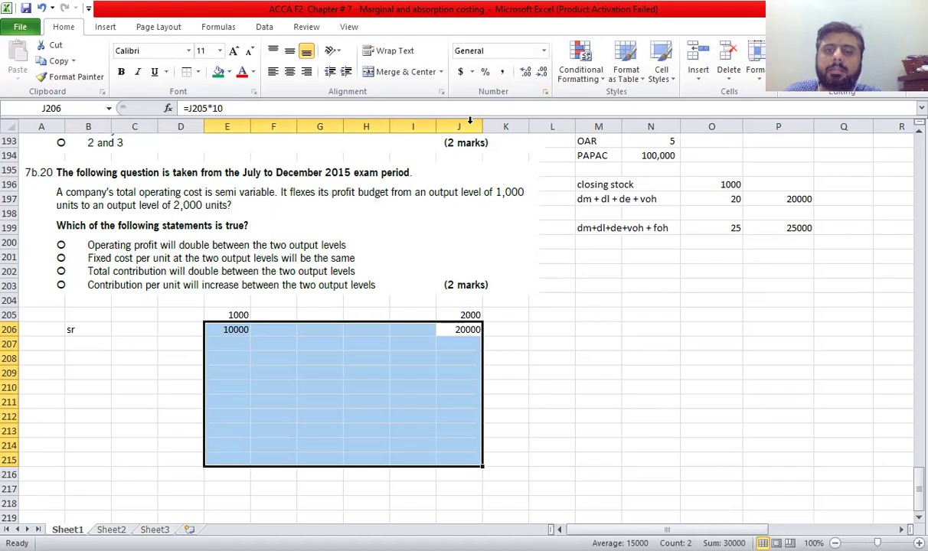
pyautogui.hotkey('ctrl', 'z')
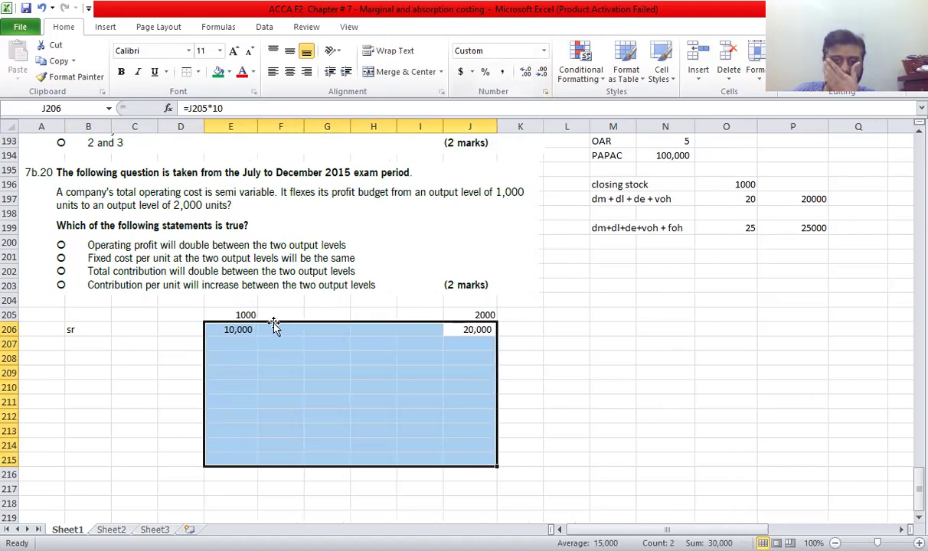
# Enter the working note (1000 x 10) beside the sr label in C206.
pyautogui.click(41, 387)
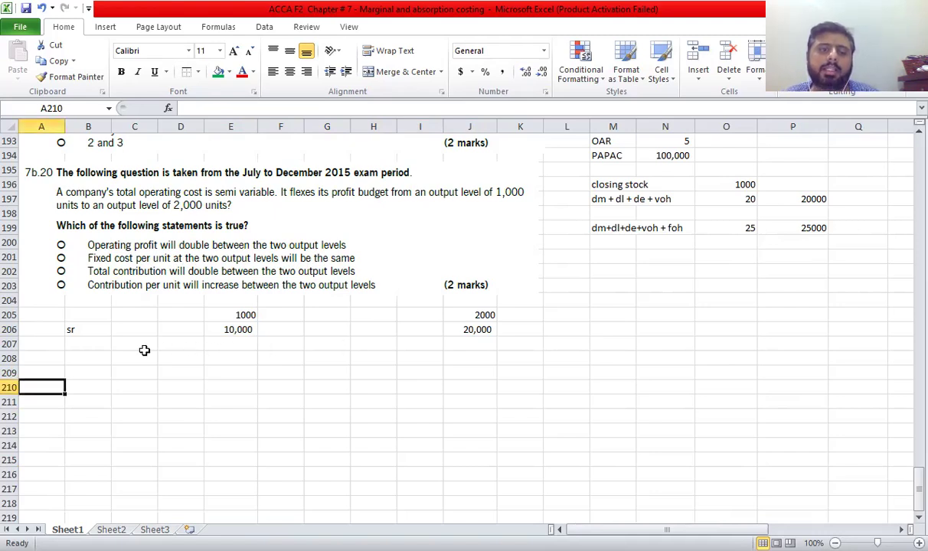
pyautogui.click(91, 329)
pyautogui.press('Right')
pyautogui.write('(1')
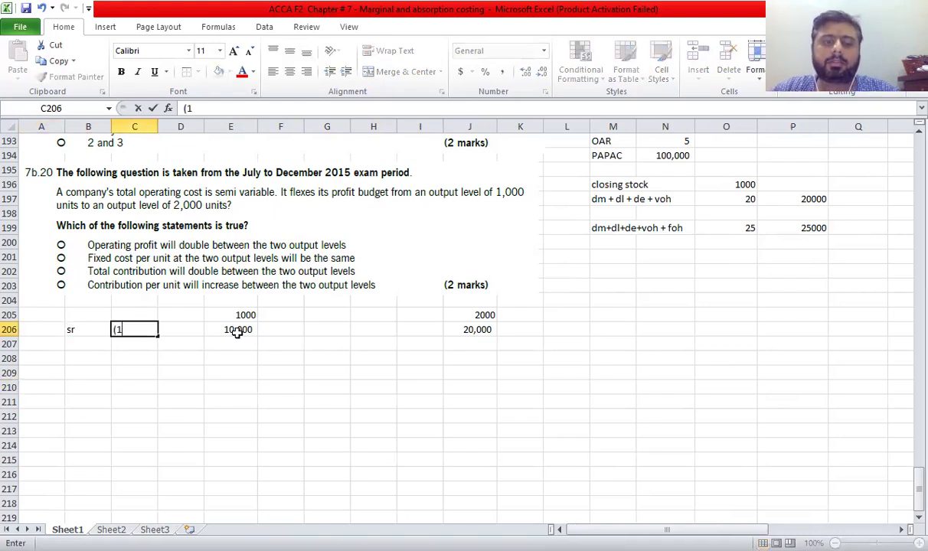
pyautogui.write('000 x')
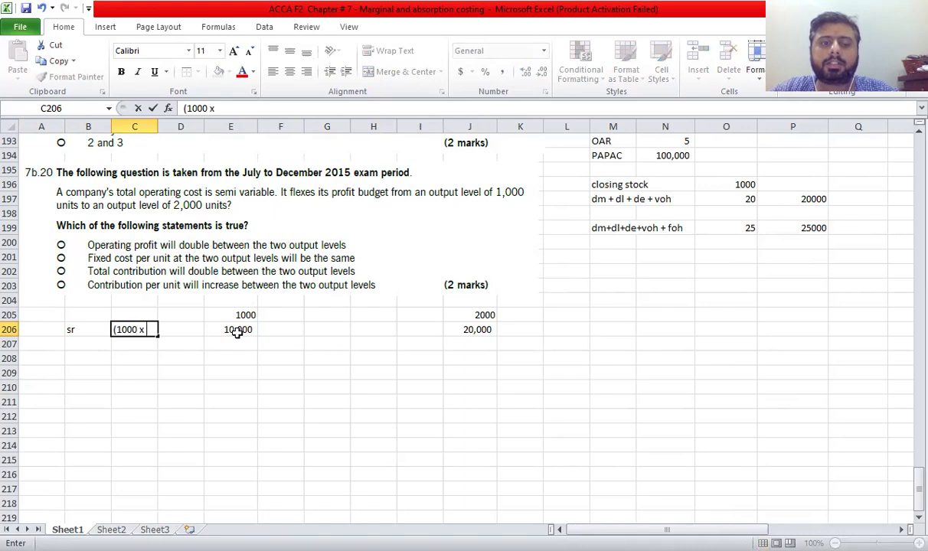
pyautogui.write(' 10)')
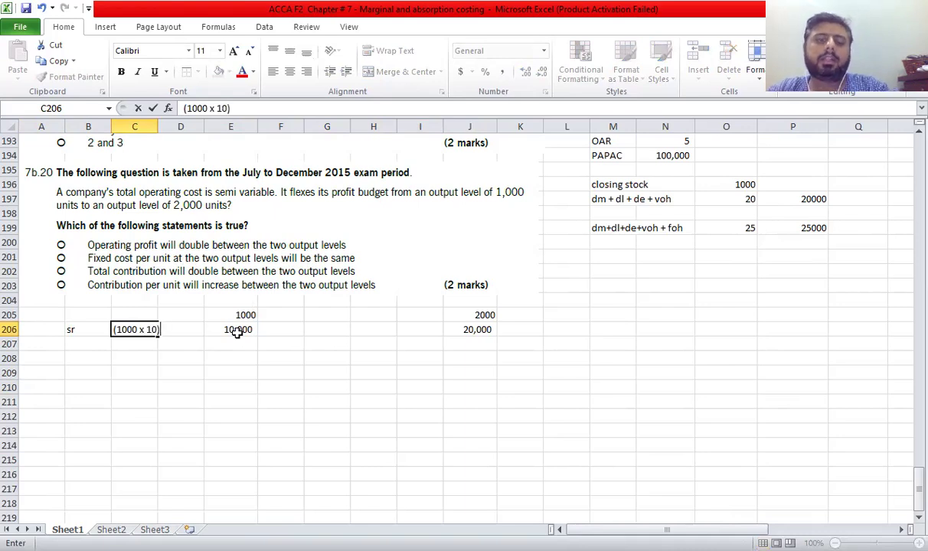
pyautogui.press('Return')
# Enter the working note (2000 x 10) for the 2000-unit sales revenue in G206.
pyautogui.press('Up')
pyautogui.press('Right')
pyautogui.press('Right')
pyautogui.press('Right')
pyautogui.press('Right')
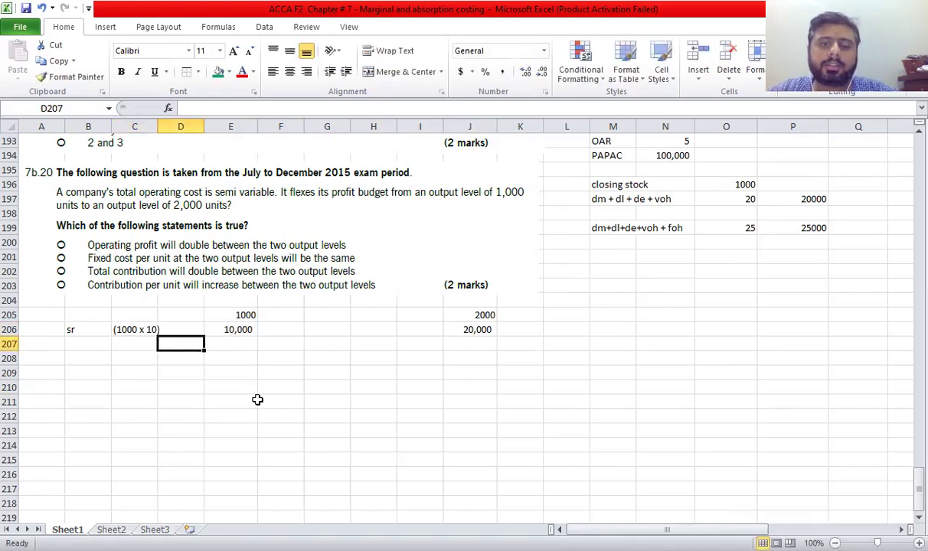
pyautogui.write('(')
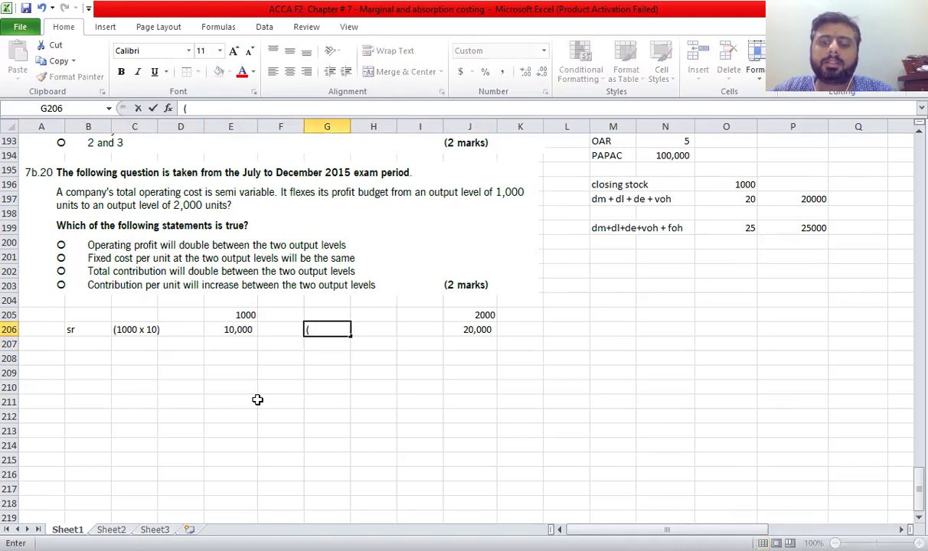
pyautogui.write('2000 x')
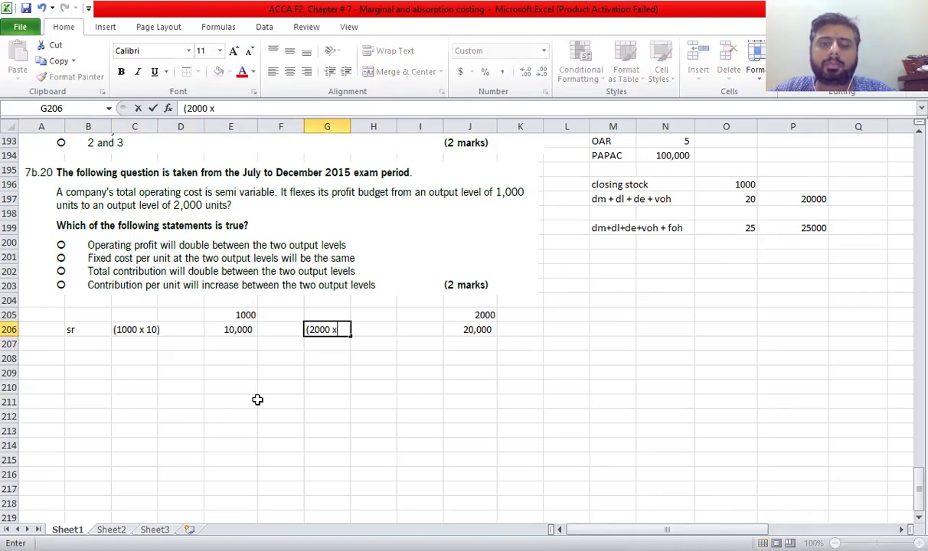
pyautogui.write(' 10)')
pyautogui.press('Return')
# Label the variable cost row vc in B207 and enter the working note (1000 x 8) in C207.
pyautogui.press('Left')
pyautogui.press('Left')
pyautogui.press('Left')
pyautogui.press('Left')
pyautogui.press('Left')
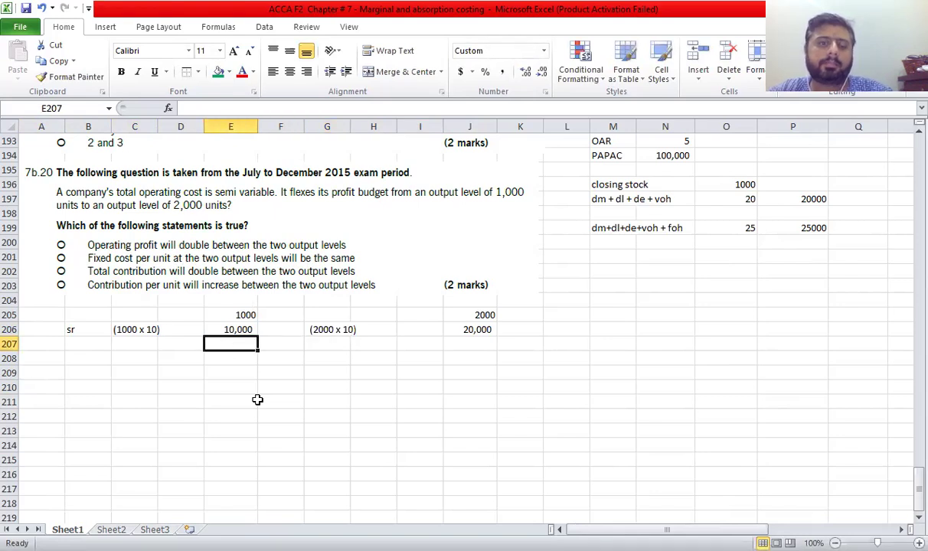
pyautogui.write('vc')
pyautogui.press('Right')
pyautogui.write('(1000 x ')
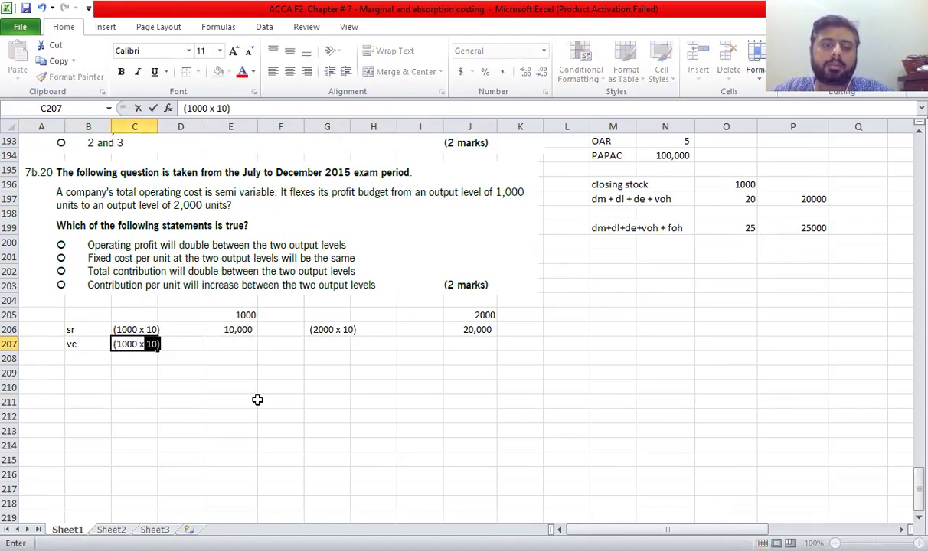
pyautogui.write('8)')
pyautogui.press('Return')
# Calculate the variable cost for the 1000-unit output level in E207 as =1000*8.
pyautogui.press('Right')
pyautogui.press('Right')
pyautogui.press('Up')
pyautogui.write('=1000')
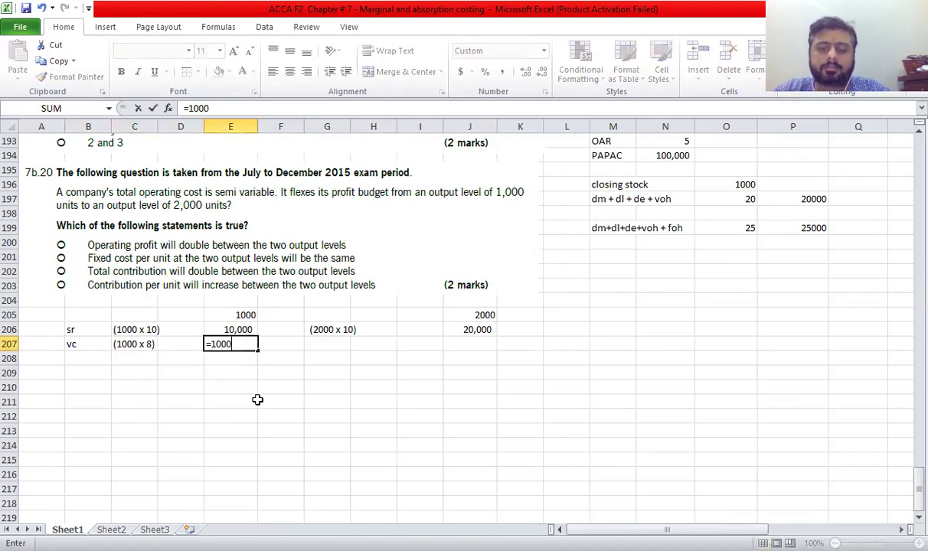
pyautogui.write('*8')
pyautogui.press('Return')
pyautogui.press('Right')
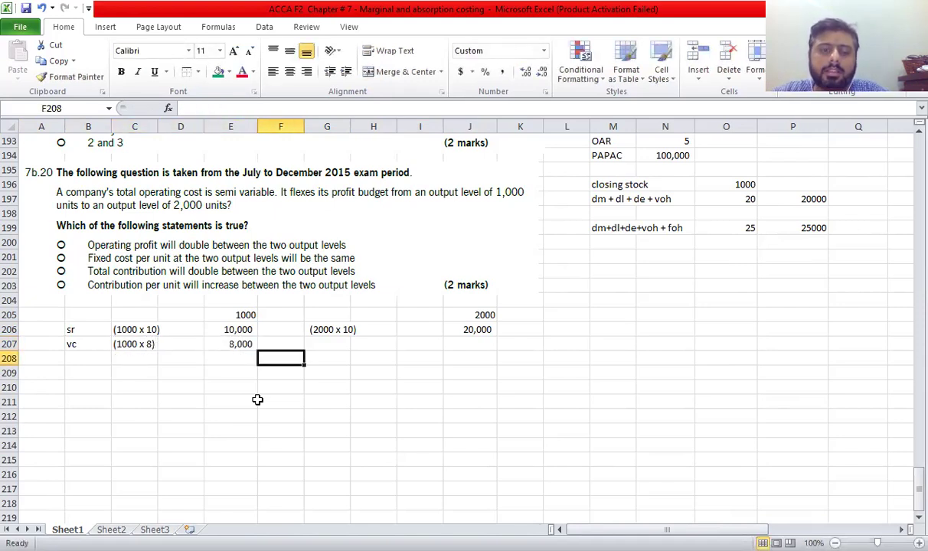
# Make the variable cost in E207 negative by changing its formula to =-1000*8.
pyautogui.press('Left')
pyautogui.press('Up')
pyautogui.press('F2')
pyautogui.press('Home')
pyautogui.press('Right')
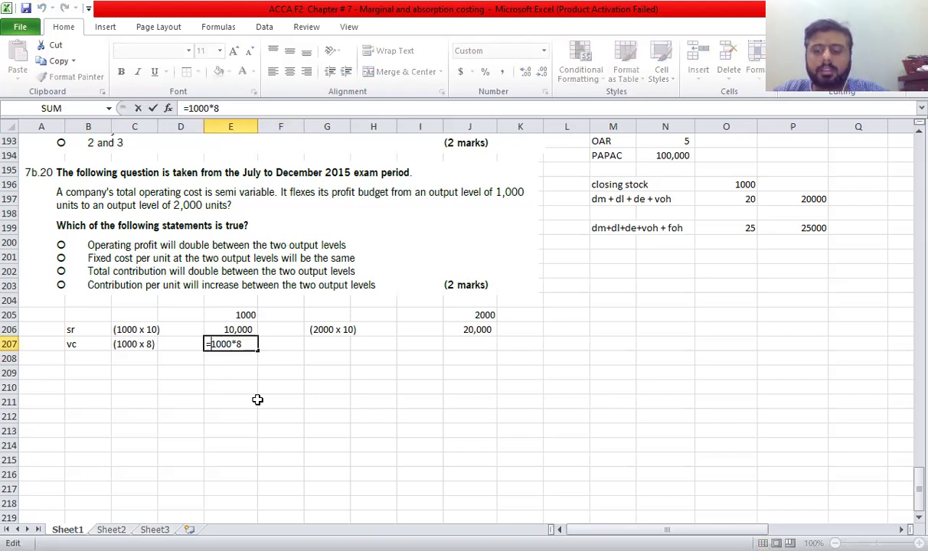
pyautogui.write('-')
pyautogui.press('Return')
# Enter the working note (2000 x 8) for the 2000-unit variable cost in G207.
pyautogui.press('Right')
pyautogui.press('Right')
pyautogui.press('Up')
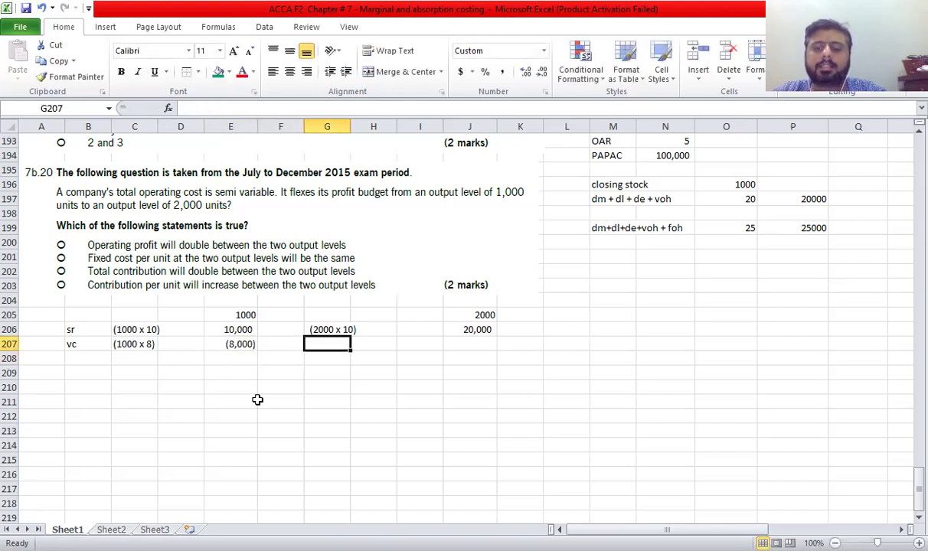
pyautogui.write('(200')
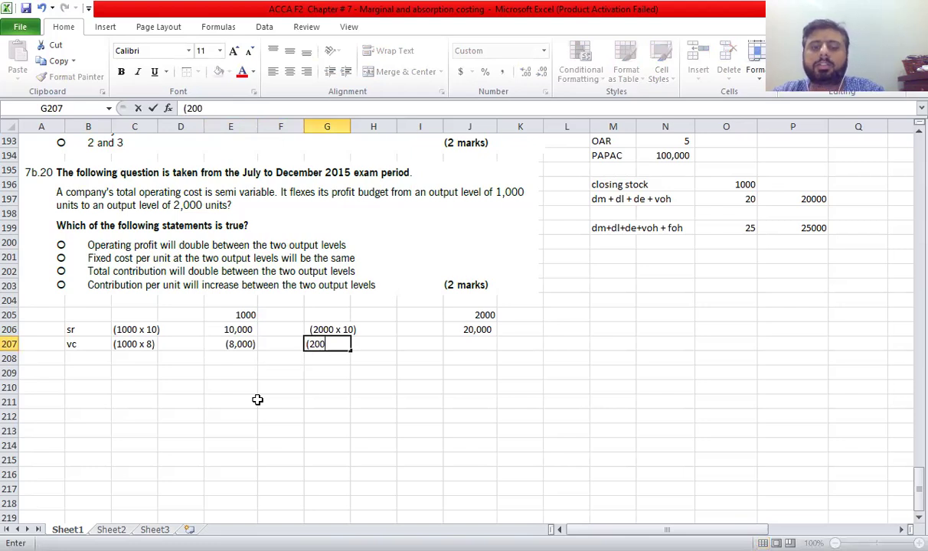
pyautogui.write('0 x 8)')
# Calculate the 2000-unit variable cost as a negative amount in J207 with =-2000*8.
pyautogui.press('Right')
pyautogui.press('Right')
pyautogui.press('Right')
pyautogui.write('=')
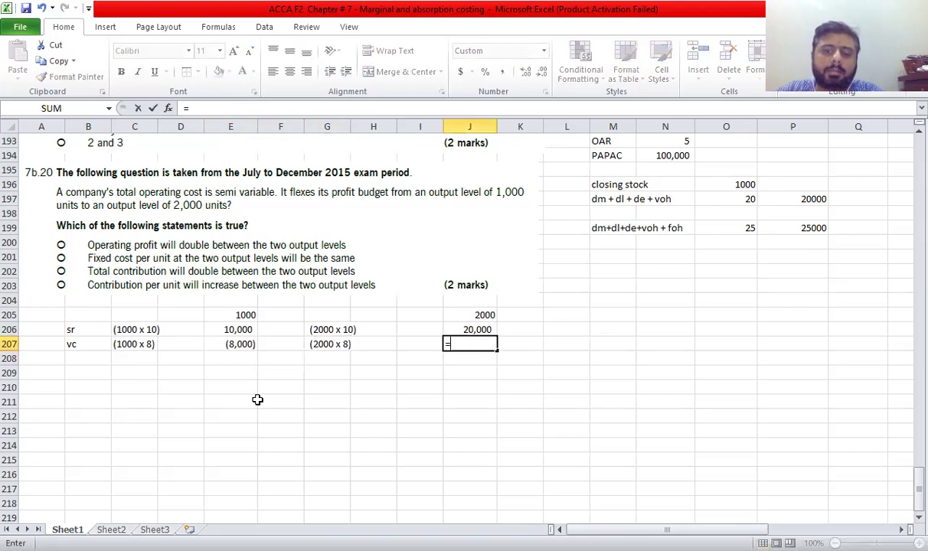
pyautogui.write('-2000')
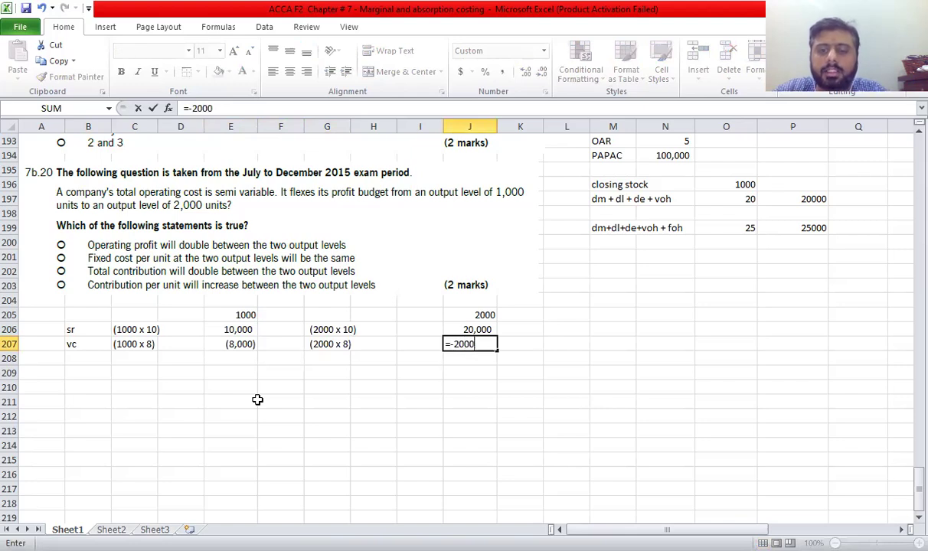
pyautogui.write('*8')
pyautogui.press('Return')
# Total revenue and variable cost for the 1000-unit level in E208 with =SUM(E206:E207).
pyautogui.press('Left')
pyautogui.press('Left')
pyautogui.press('Left')
pyautogui.press('Left')
pyautogui.press('Left')
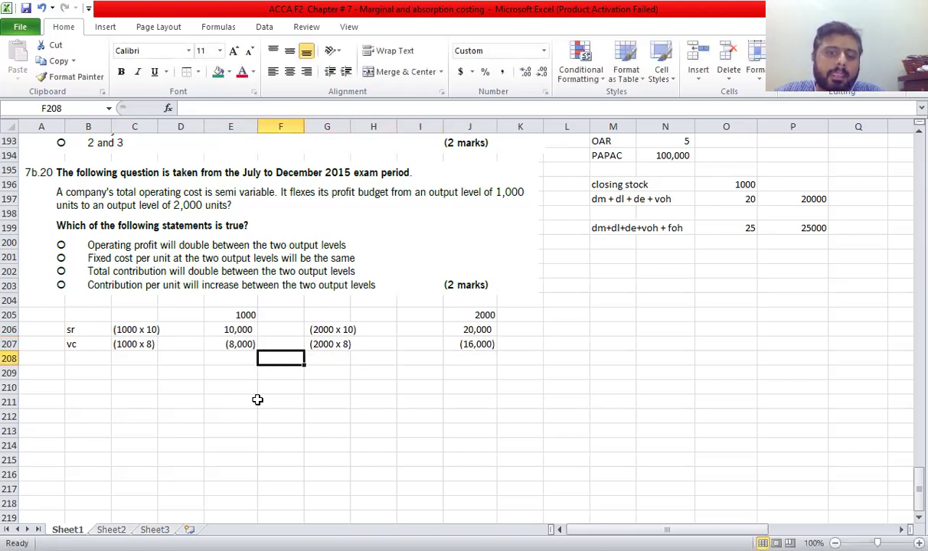
pyautogui.write('=SUM(')
pyautogui.press('Up')
pyautogui.hotkey('shift', 'Up')
pyautogui.hotkey('shift', 'Up')
pyautogui.hotkey('shift', 'Down')
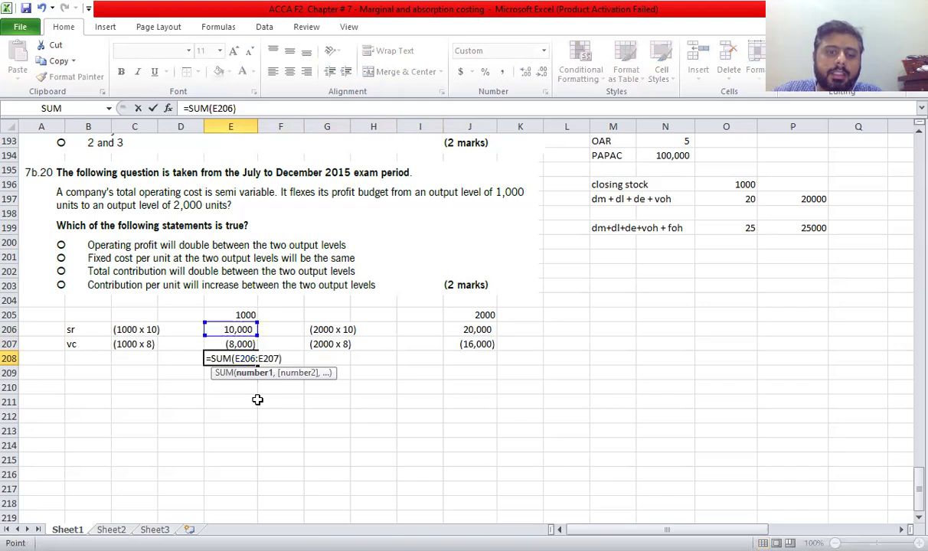
pyautogui.press('Tab')
# Total revenue and variable cost for the 2000-unit level in J208 with =SUM(J206:J207).
pyautogui.press('Right')
pyautogui.press('Right')
pyautogui.press('Right')
pyautogui.press('Right')
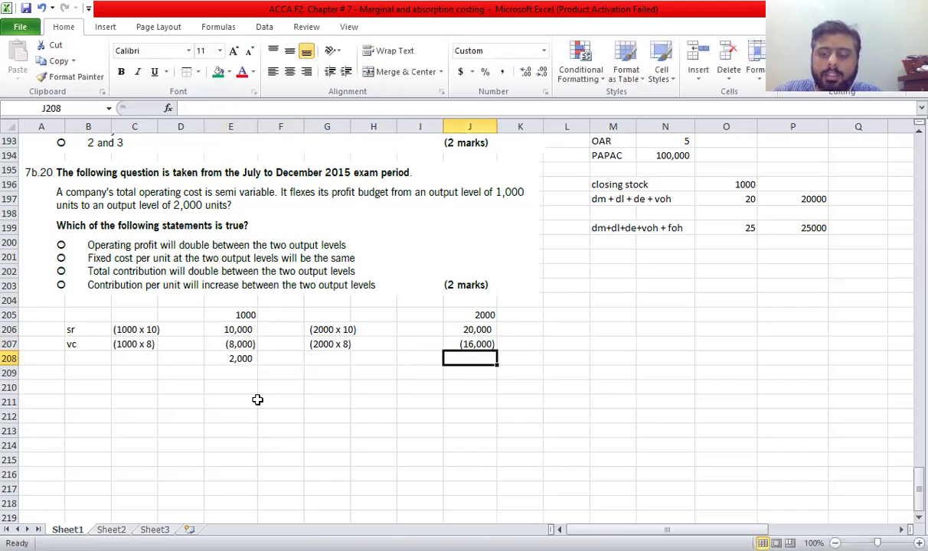
pyautogui.write('=SUM(')
pyautogui.press('Up')
pyautogui.hotkey('shift', 'Up')
pyautogui.hotkey('shift', 'Up')
pyautogui.press('Down')
pyautogui.hotkey('shift', 'Down')
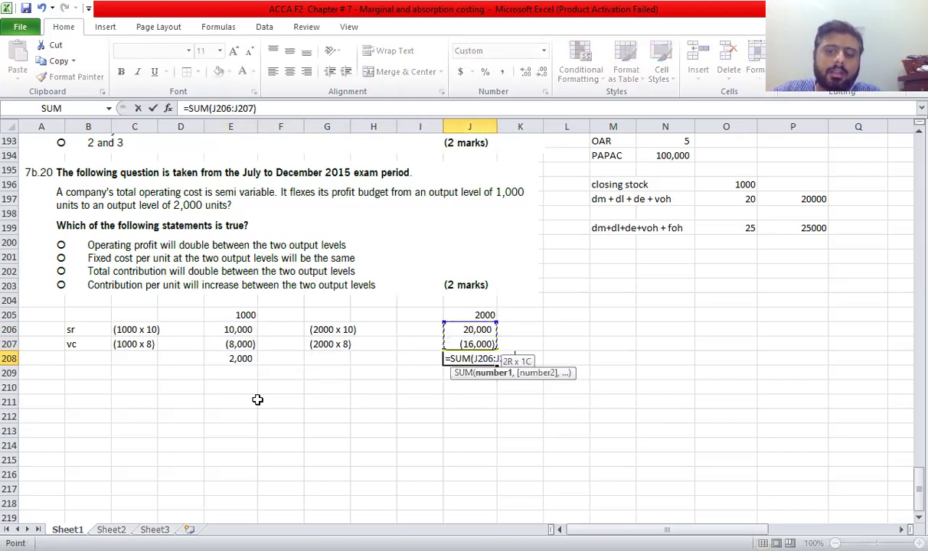
pyautogui.hotkey('ctrl', 'Return')
# Enter the remark double beside each of the three rows in L206, L207 and L208.
pyautogui.press('Right')
pyautogui.press('Right')
pyautogui.press('Up')
pyautogui.press('Up')
pyautogui.write('do')
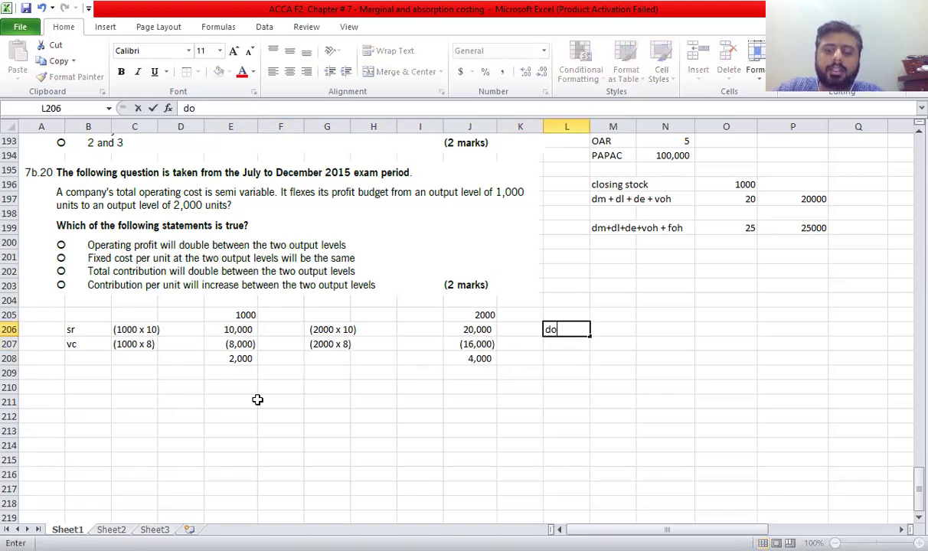
pyautogui.write('uble')
pyautogui.press('Return')
pyautogui.write('double')
pyautogui.press('Return')
pyautogui.write('double')
pyautogui.press('Return')
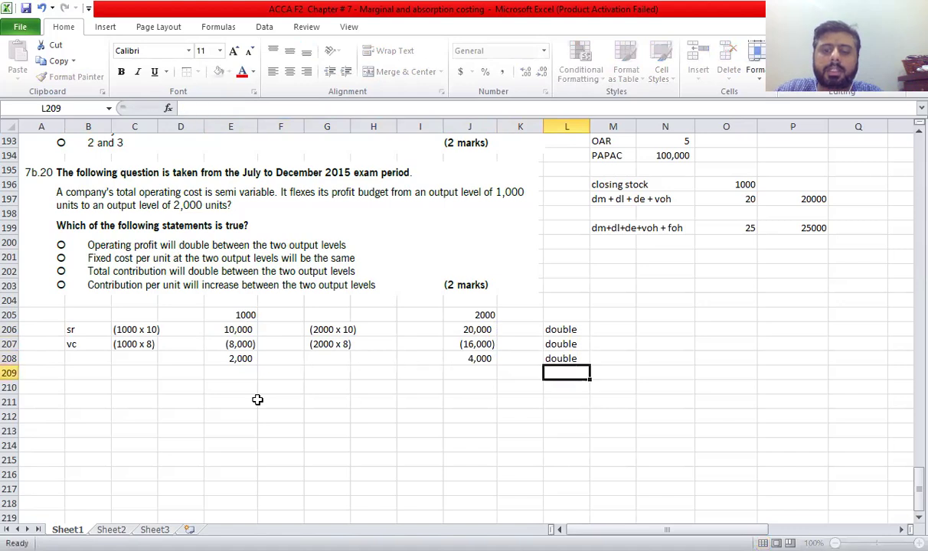
# Compare the figures for the 1000-unit and 2000-unit output levels in rows 205 to 208.
pyautogui.press('Left')
pyautogui.press('Left')
pyautogui.press('Left')
pyautogui.press('Left')
pyautogui.press('Left')
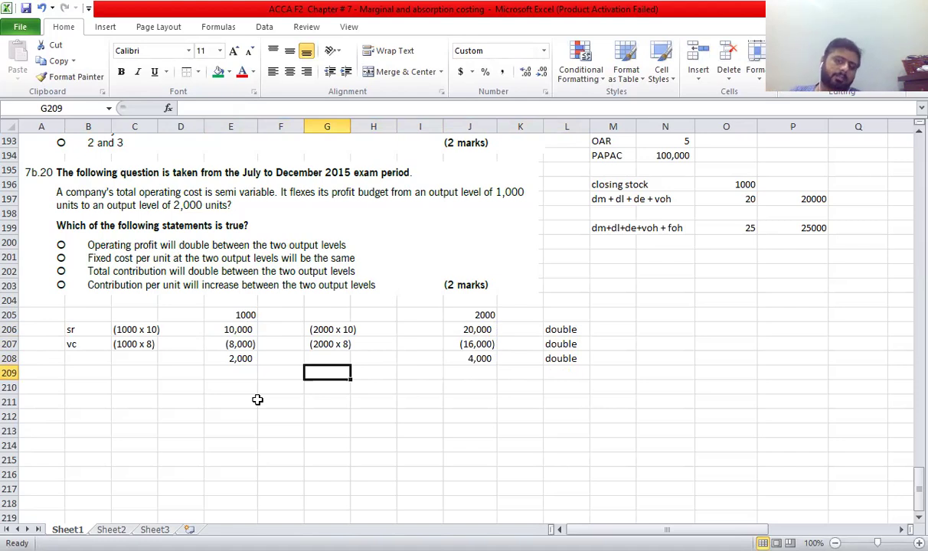
pyautogui.click(250, 329)
pyautogui.click(263, 314)
pyautogui.click(453, 314)
pyautogui.click(356, 498)
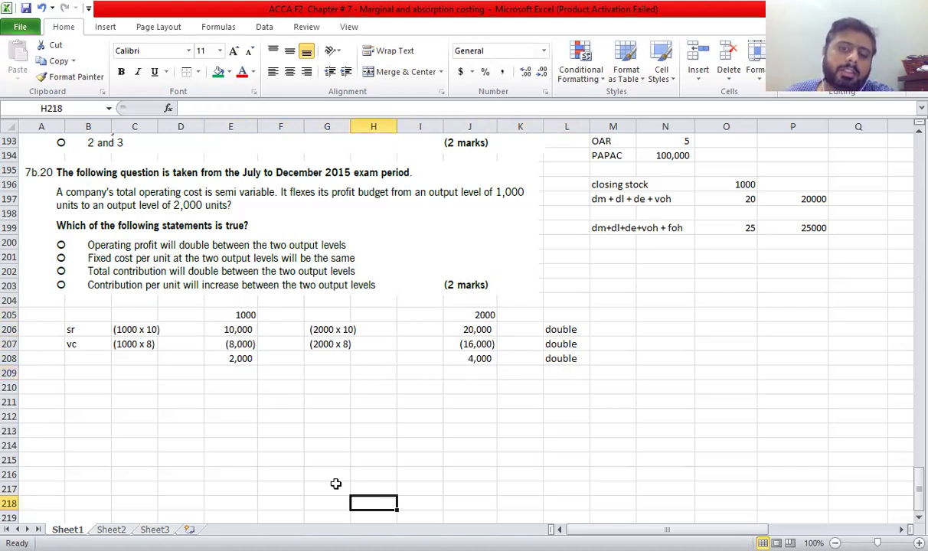
pyautogui.moveTo(230, 315); pyautogui.dragTo(475, 376)
pyautogui.click(283, 415)
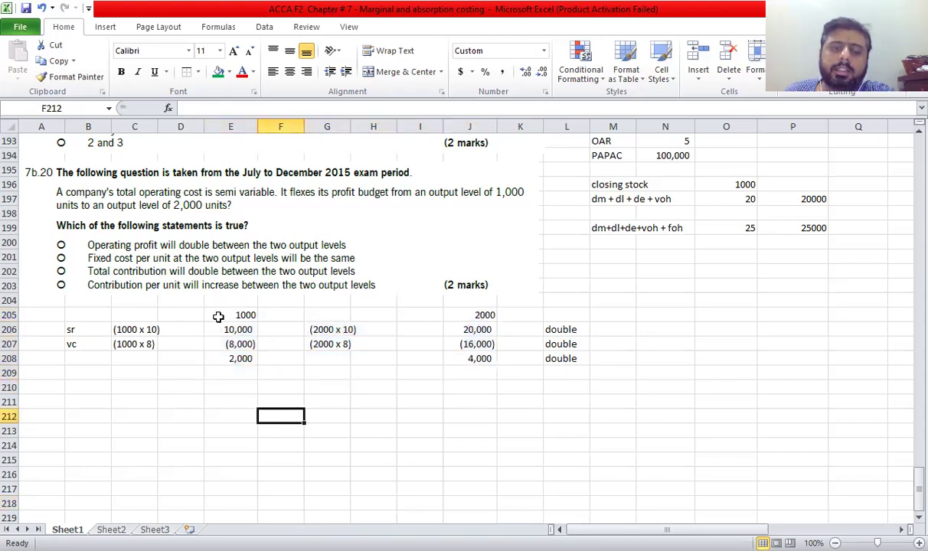
# Format the range E205:J217 in comma style with no decimal places.
pyautogui.moveTo(218, 316); pyautogui.dragTo(493, 493)
pyautogui.hotkey('alt', 'h')
pyautogui.press('k')
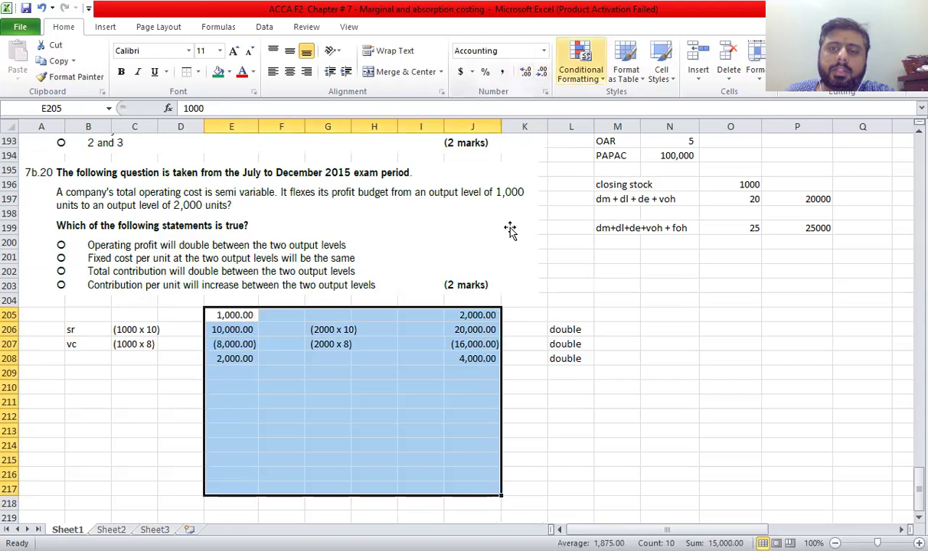
pyautogui.hotkey('alt', 'h')
pyautogui.press('9')
pyautogui.hotkey('alt', 'h')
pyautogui.press('9')
# Label the total row Contribution in B208.
pyautogui.click(90, 357)
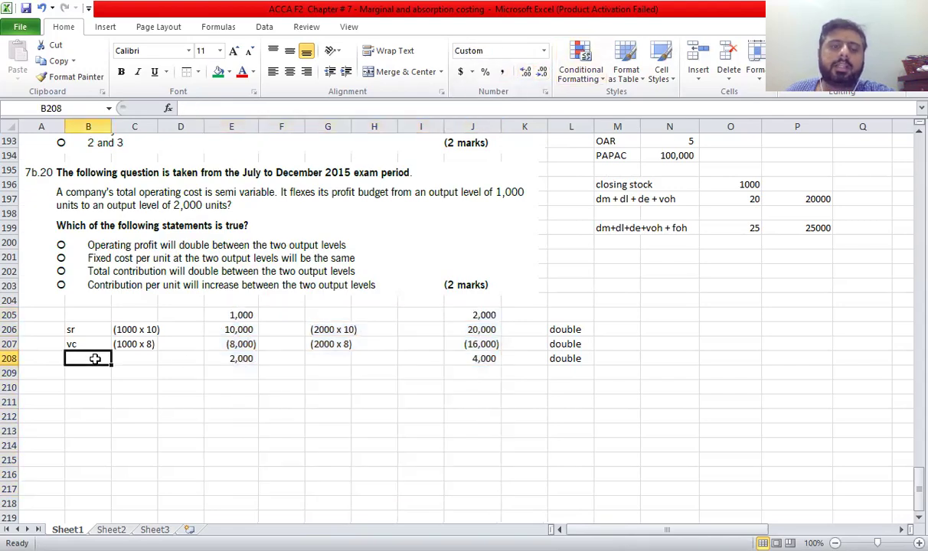
pyautogui.write('Contribution')
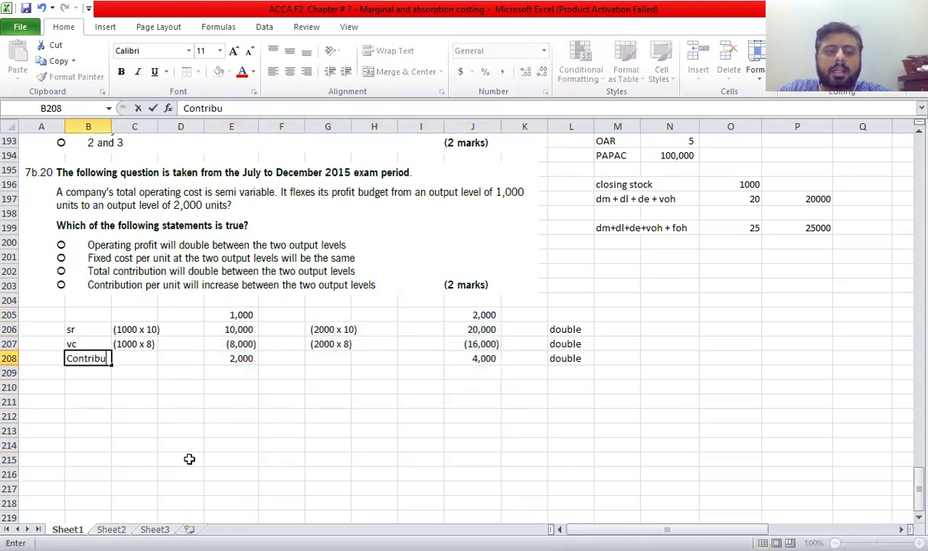
pyautogui.press('Return')
# Label the fixed cost row fc in B209 and enter -500 for the 1000-unit level in E209.
pyautogui.write('fc')
pyautogui.press('Tab')
pyautogui.press('Tab')
pyautogui.press('Tab')
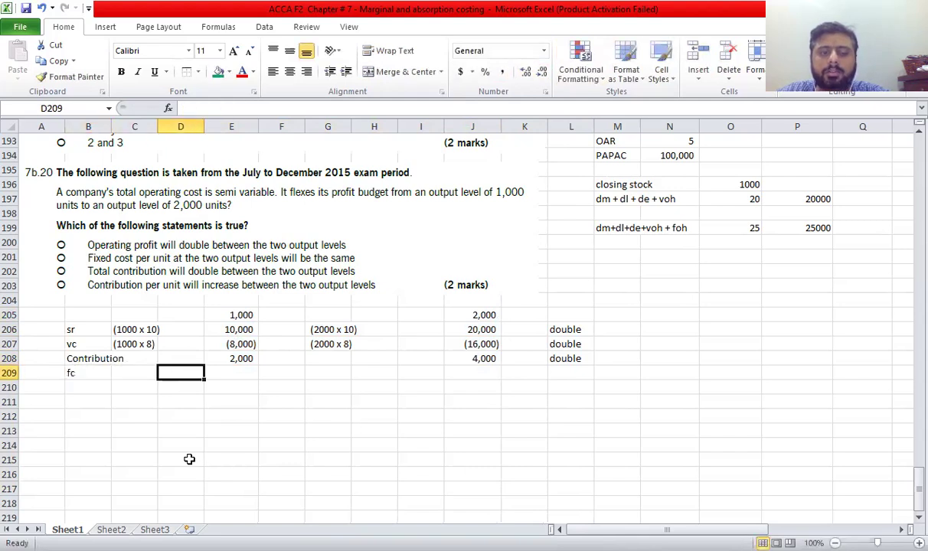
pyautogui.write('-500')
pyautogui.press('Return')
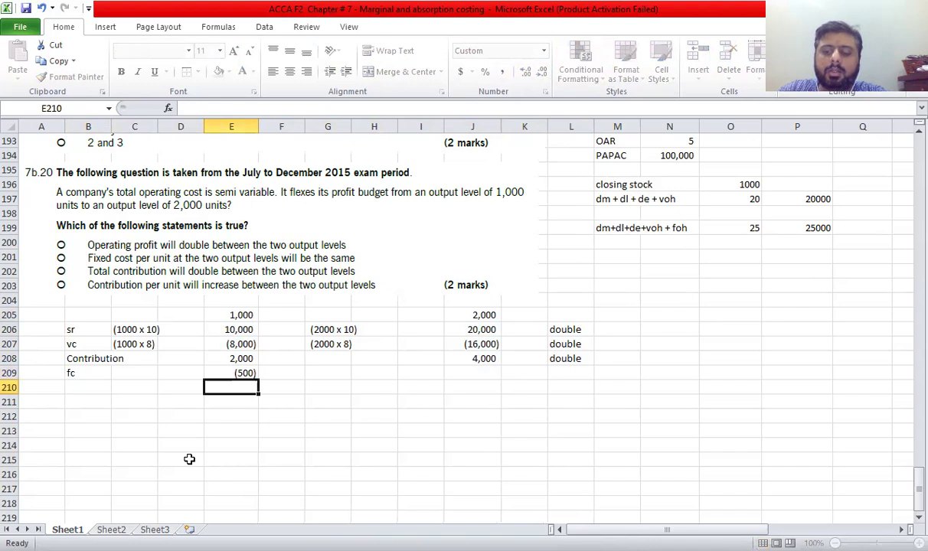
# Link the 2000-unit fixed cost in J209 to the 1000-unit fixed cost with =E209.
pyautogui.press('Up')
pyautogui.press('Right')
pyautogui.press('Right')
pyautogui.press('Right')
pyautogui.press('Right')
pyautogui.press('Right')
pyautogui.write('=')
pyautogui.press('Left')
pyautogui.press('Left')
pyautogui.press('Left')
pyautogui.press('Left')
pyautogui.press('Left')
pyautogui.press('Return')
pyautogui.press('Return')
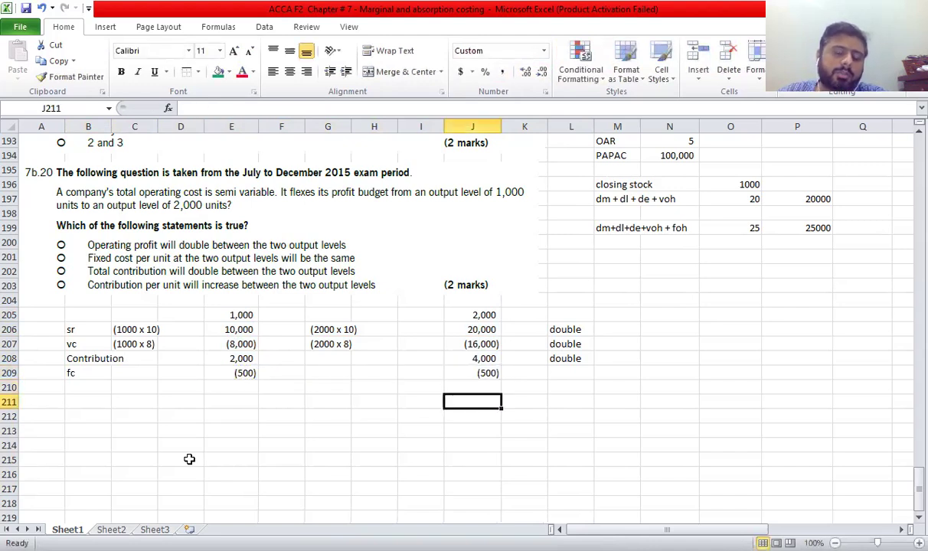
# Label the row below the fixed cost as profit in B210.
pyautogui.press('Up')
pyautogui.press('Up')
pyautogui.press('Left')
pyautogui.press('Left')
pyautogui.press('Left')
pyautogui.press('Left')
pyautogui.press('Left')
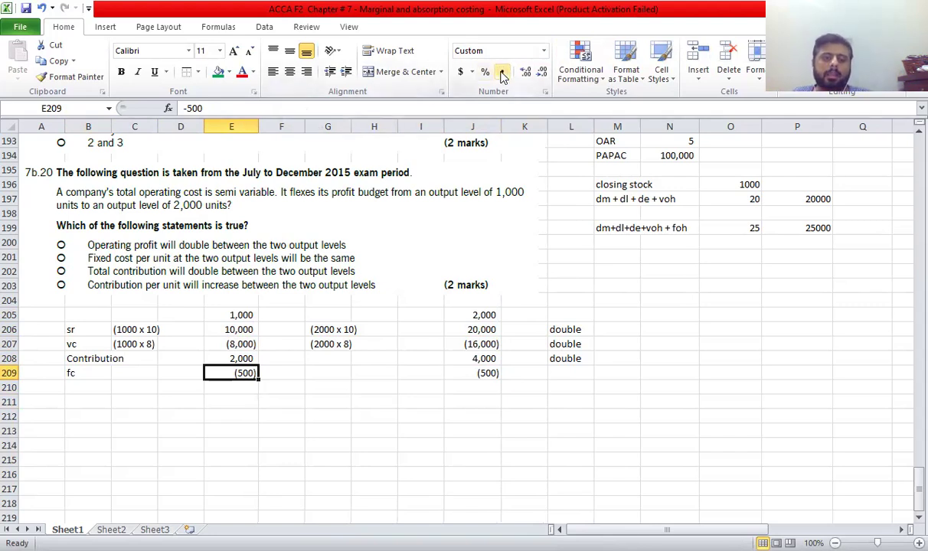
pyautogui.press('Down')
pyautogui.press('Left')
pyautogui.press('Left')
pyautogui.press('Left')
pyautogui.write('profit')
pyautogui.press('Return')
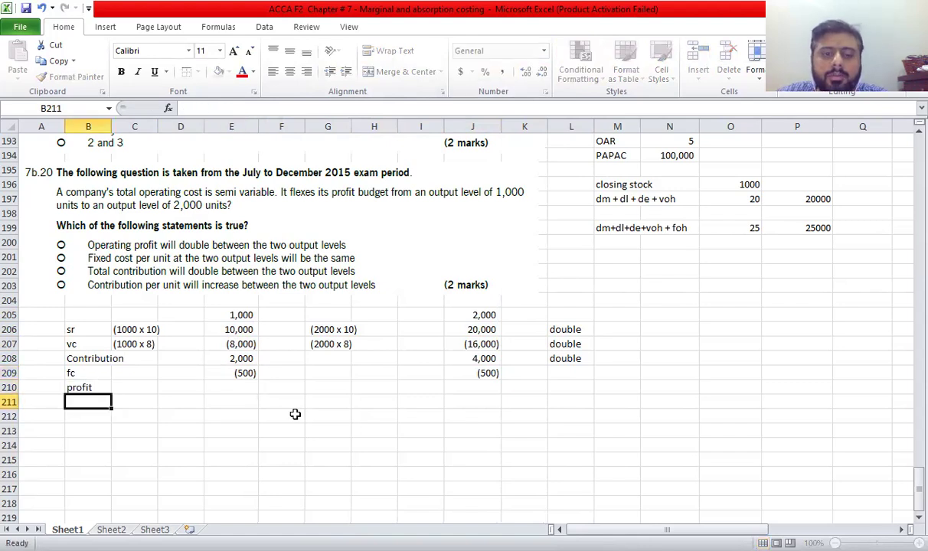
# Calculate the profit for the 1000-unit output level in E210 by summing E208:E209.
pyautogui.press('Right')
pyautogui.press('Right')
pyautogui.press('Right')
pyautogui.press('Up')
pyautogui.write('=sum(')
pyautogui.press('Up')
pyautogui.hotkey('shift', 'Up')
pyautogui.press('Return')
# Calculate the profit for the 2000-unit output level in J210 by summing J208:J209.
pyautogui.press('Right')
pyautogui.press('Right')
pyautogui.press('Right')
pyautogui.press('Right')
pyautogui.press('Right')
pyautogui.press('Up')
pyautogui.press('F2')
pyautogui.write('=sum(')
pyautogui.press('Up')
pyautogui.hotkey('shift', 'Up')
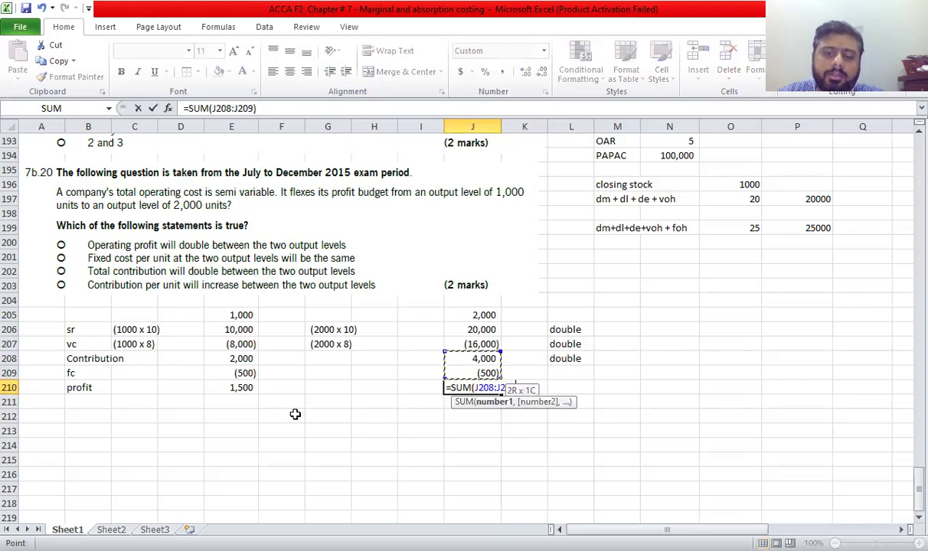
pyautogui.hotkey('ctrl', 'Return')
# Select D210:K210 in the profit row to compare the profit at the two output levels.
pyautogui.press('Left')
pyautogui.press('Left')
pyautogui.press('Left')
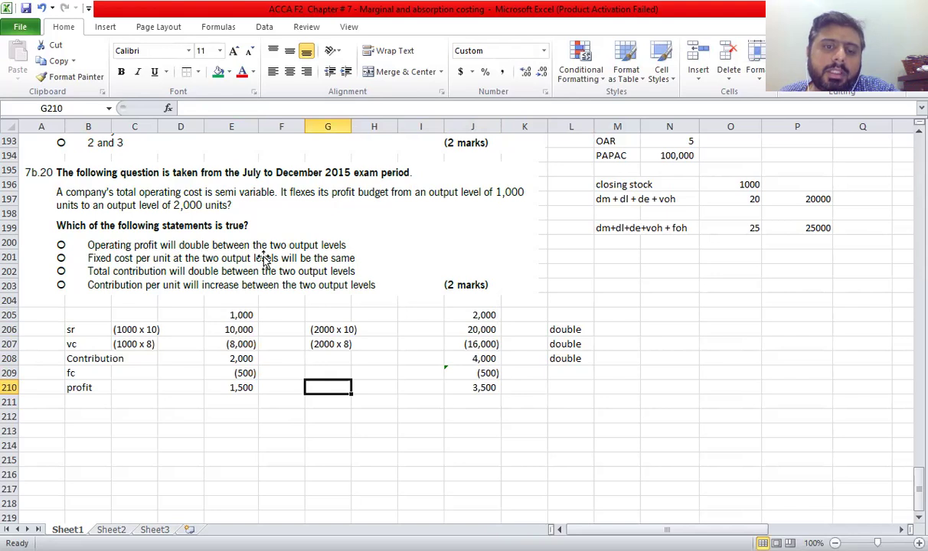
pyautogui.moveTo(514, 390); pyautogui.dragTo(514, 390)
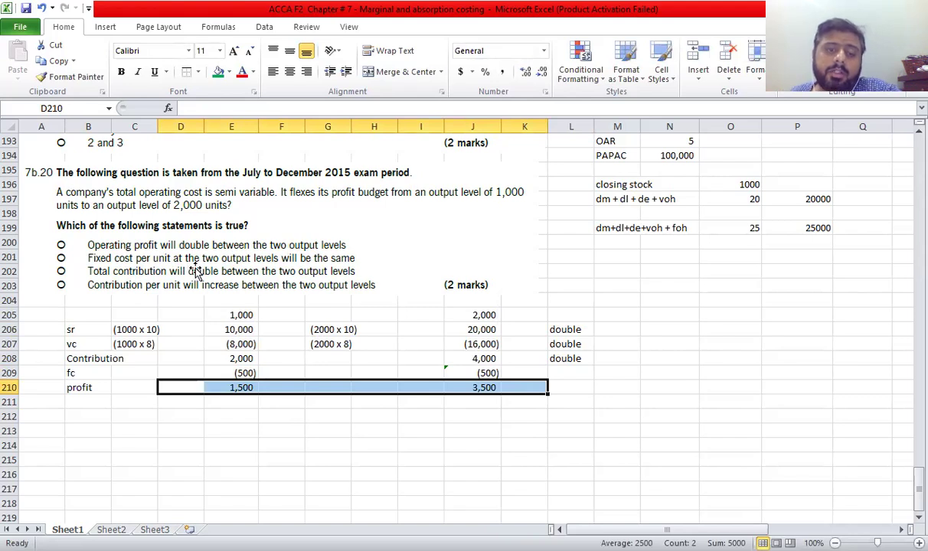
# Calculate the fixed cost per unit for the 1000-unit level in E212 with =-E209/E205.
pyautogui.click(264, 423)
pyautogui.click(241, 420)
pyautogui.write('=E209')
pyautogui.press('BackSpace')
pyautogui.press('BackSpace')
pyautogui.press('BackSpace')
pyautogui.press('BackSpace')
pyautogui.write('-')
pyautogui.press('Up')
pyautogui.press('Up')
pyautogui.press('Up')
pyautogui.write('/')
pyautogui.press('Up')
pyautogui.press('Up')
pyautogui.press('Up')
pyautogui.press('Up')
pyautogui.press('Up')
pyautogui.press('Up')
pyautogui.press('Up')
pyautogui.press('Return')
# Calculate the fixed cost per unit for the 2000-unit level in J212 with =-J209/J205.
pyautogui.press('Right')
pyautogui.press('Right')
pyautogui.press('Right')
pyautogui.press('Right')
pyautogui.press('Right')
pyautogui.write('=-')
pyautogui.press('Up')
pyautogui.press('Up')
pyautogui.press('Up')
pyautogui.write('/')
pyautogui.press('Up')
pyautogui.press('Up')
pyautogui.press('Up')
pyautogui.press('Up')
pyautogui.press('Up')
pyautogui.press('Up')
pyautogui.press('Up')
pyautogui.press('Return')
pyautogui.press('Up')
pyautogui.press('Left')
pyautogui.press('Left')
pyautogui.press('Left')
pyautogui.press('Left')
pyautogui.press('Left')
pyautogui.press('Left')
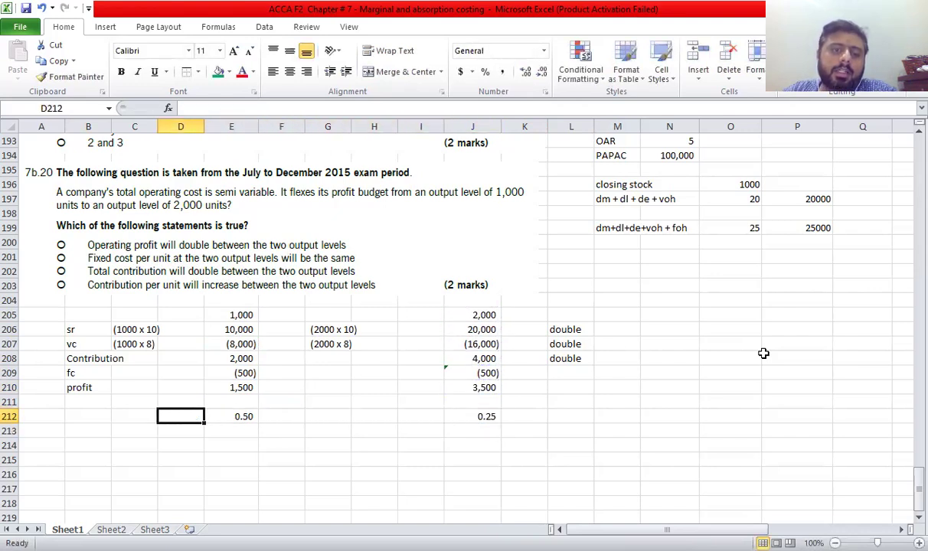
# Select the contribution row from L208 back to A208 to compare total contribution at the two output levels.
pyautogui.press('Right')
pyautogui.press('Right')
pyautogui.press('Right')
pyautogui.press('Right')
pyautogui.press('Right')
pyautogui.press('Right')
pyautogui.press('Right')
pyautogui.press('Up')
pyautogui.press('Up')
pyautogui.press('Up')
pyautogui.press('Up')
pyautogui.press('Up')
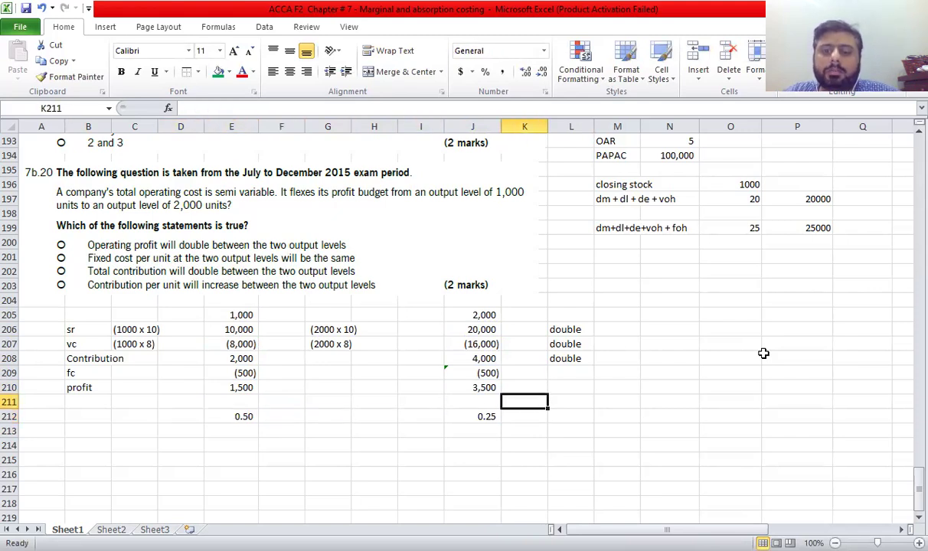
pyautogui.press('Right')
pyautogui.press('Down')
pyautogui.hotkey('shift', 'Left')
pyautogui.hotkey('shift', 'Left')
pyautogui.hotkey('shift', 'Left')
pyautogui.hotkey('shift', 'Left')
pyautogui.hotkey('shift', 'Left')
pyautogui.hotkey('shift', 'Left')
pyautogui.hotkey('shift', 'Left')
pyautogui.hotkey('shift', 'Left')
pyautogui.hotkey('shift', 'Left')
pyautogui.hotkey('shift', 'Left')
pyautogui.hotkey('shift', 'Left')
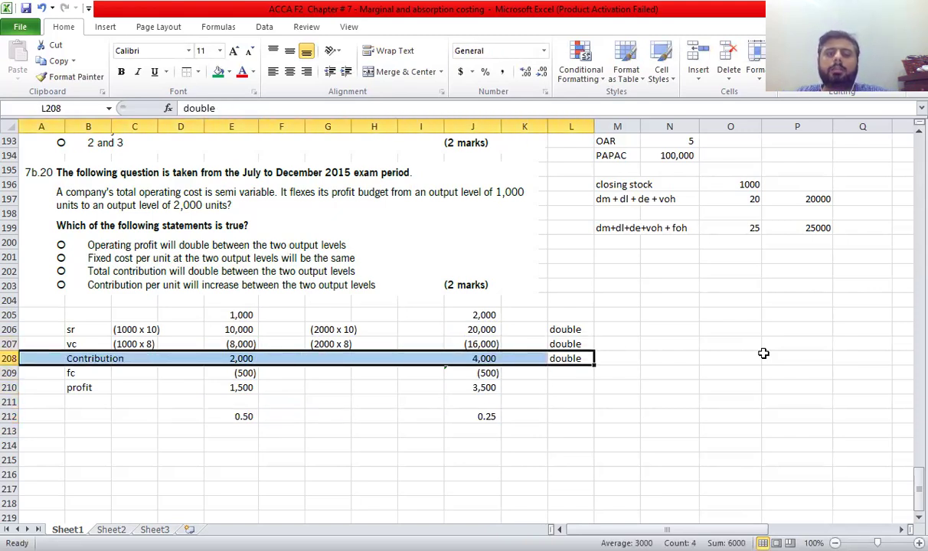
# Calculate the contribution per unit for the 1000-unit level in E213 with =E208/E205.
pyautogui.press('Left')
pyautogui.press('Left')
pyautogui.press('Left')
pyautogui.press('Left')
pyautogui.press('Left')
pyautogui.press('Left')
pyautogui.press('Left')
pyautogui.press('Left')
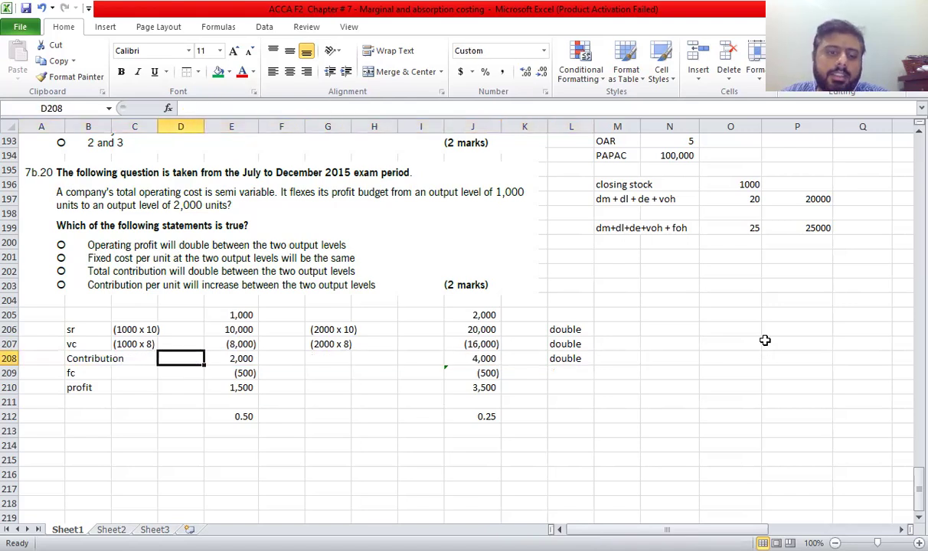
pyautogui.press('Right')
pyautogui.press('Down')
pyautogui.press('Down')
pyautogui.press('Down')
pyautogui.press('Down')
pyautogui.press('Down')
pyautogui.write('=')
pyautogui.press('Up')
pyautogui.press('Up')
pyautogui.press('Up')
pyautogui.press('Up')
pyautogui.press('Up')
pyautogui.write('/')
pyautogui.press('Up')
pyautogui.press('Up')
pyautogui.press('Up')
pyautogui.press('Up')
pyautogui.press('Up')
pyautogui.press('Up')
pyautogui.press('Up')
pyautogui.press('Up')
pyautogui.press('Return')
# Calculate the contribution per unit for the 2000-unit level in J213 with =J208/J205.
pyautogui.press('Right')
pyautogui.press('Right')
pyautogui.press('Right')
pyautogui.press('Right')
pyautogui.press('Right')
pyautogui.press('Up')
pyautogui.write('=')
pyautogui.press('Up')
pyautogui.press('Up')
pyautogui.press('Up')
pyautogui.press('Up')
pyautogui.press('Up')
pyautogui.write('/')
pyautogui.press('Up')
pyautogui.press('Up')
pyautogui.press('Up')
pyautogui.press('Up')
pyautogui.press('Up')
pyautogui.press('Up')
pyautogui.press('Up')
pyautogui.press('Up')
pyautogui.hotkey('ctrl', 'Return')
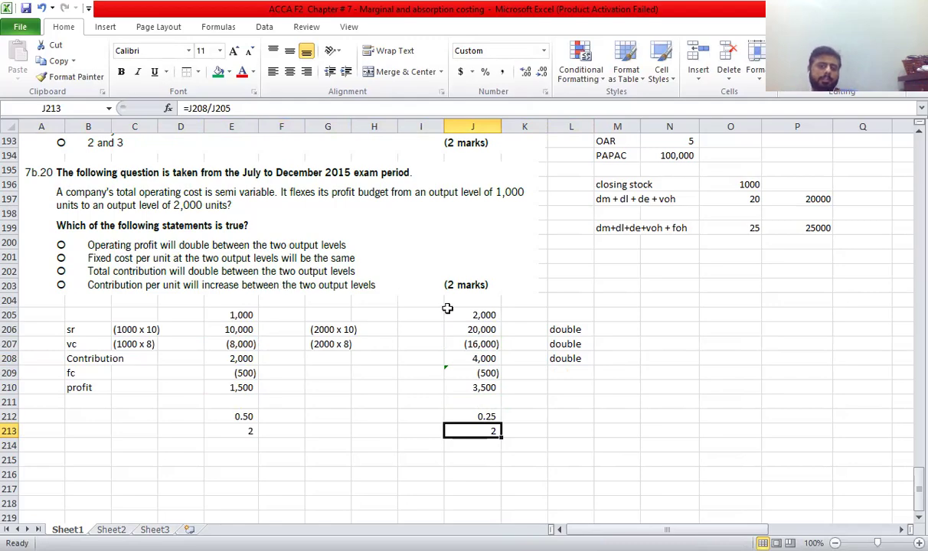
# Go back through the worked answers to question 7b.1 at the start of the sheet.
pyautogui.click(789, 342)
pyautogui.scroll(4, 729, 336)
pyautogui.scroll(20, 728, 335)
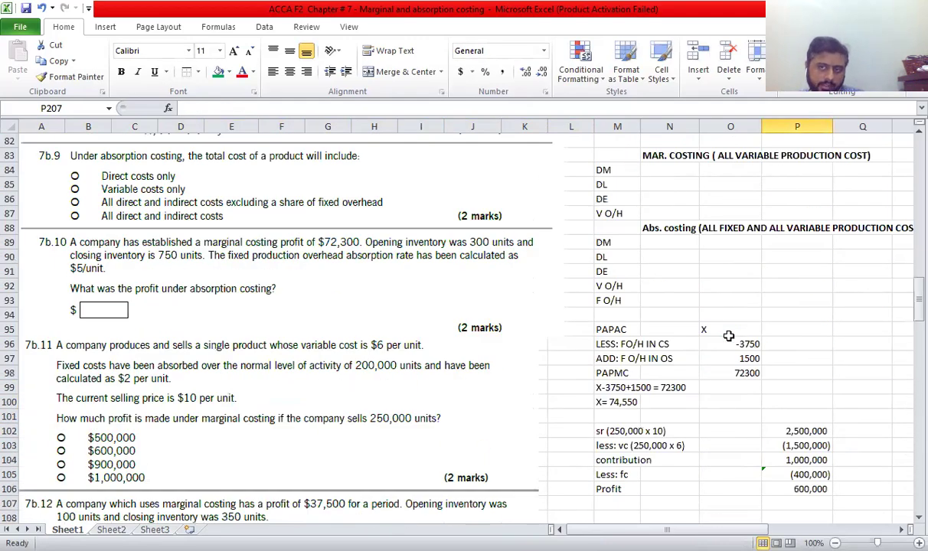
pyautogui.scroll(20, 728, 335)
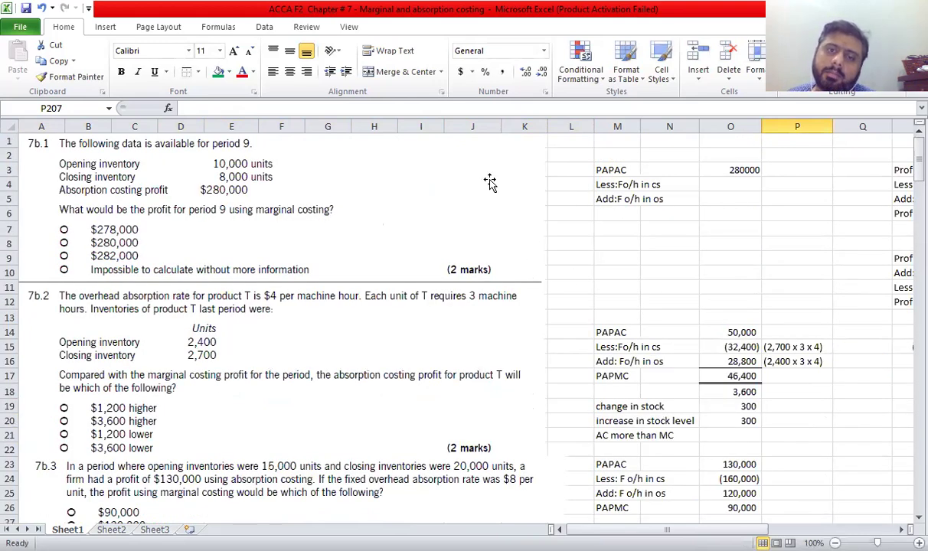